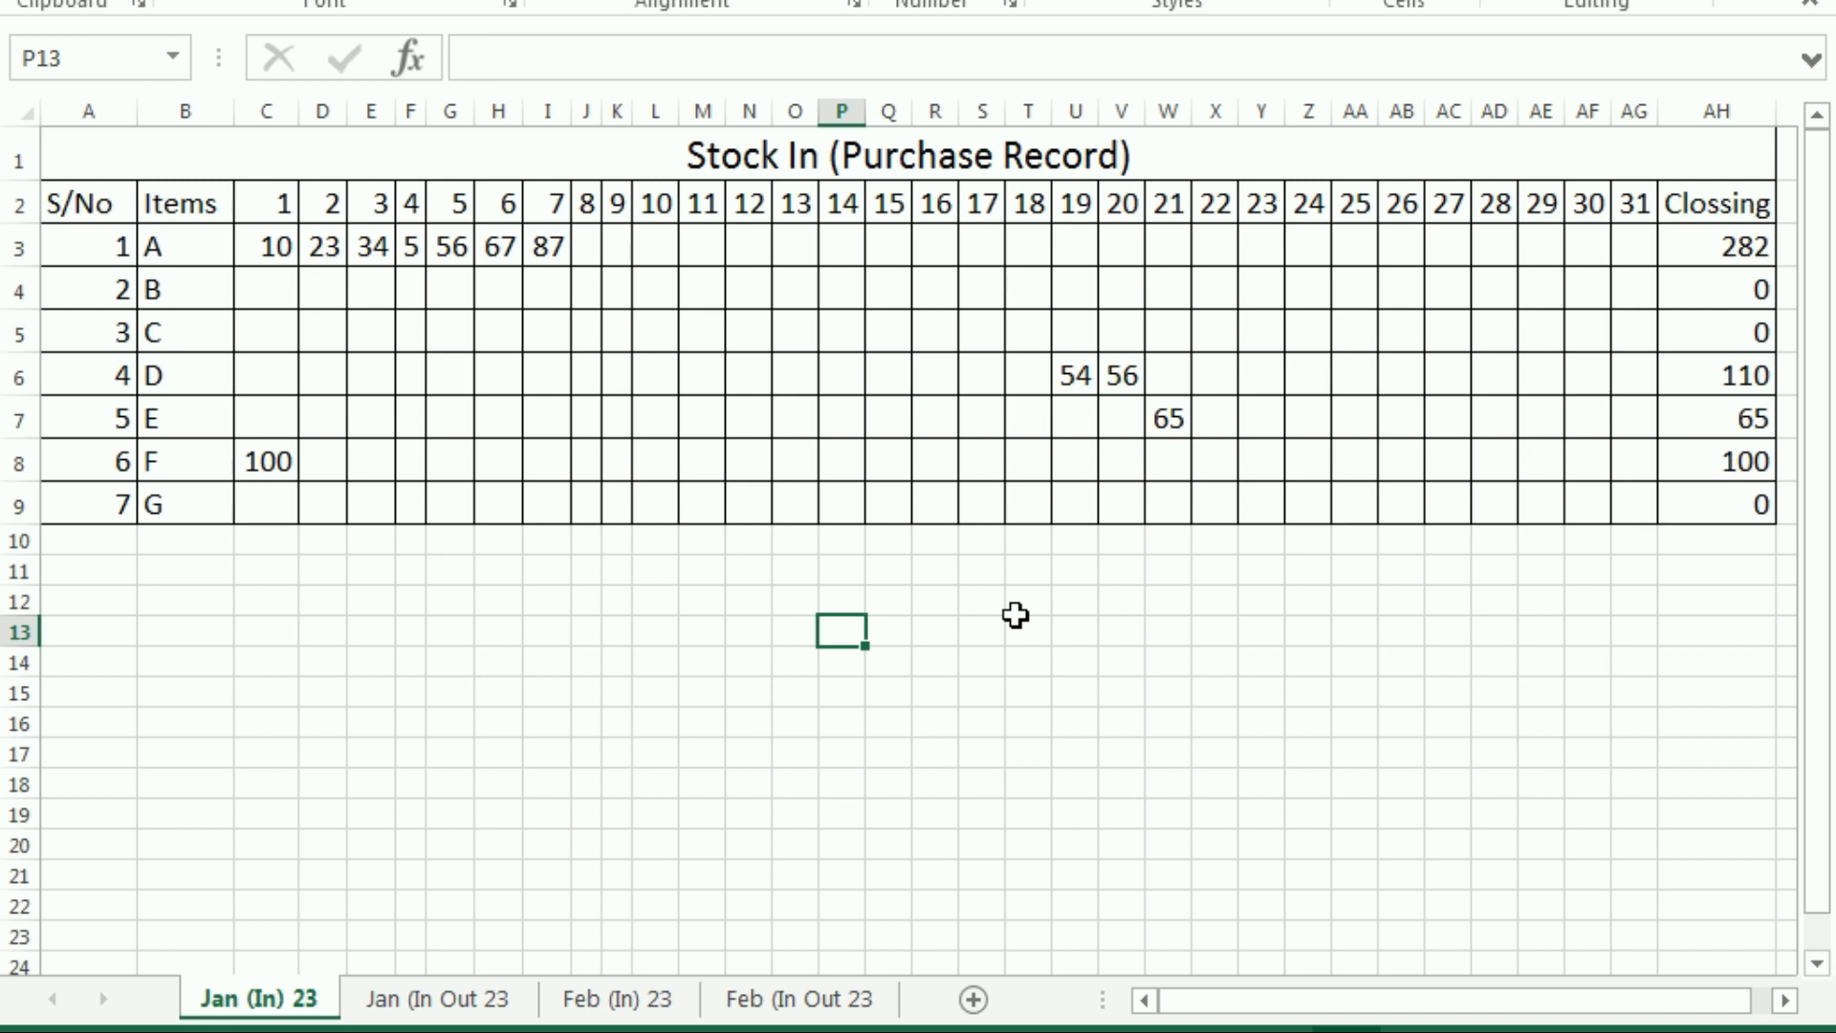
Enter the headings S/No in cell A2 and Items in cell B2 of the blank sheet
{"action": "left_click", "coordinate": [131, 409]}
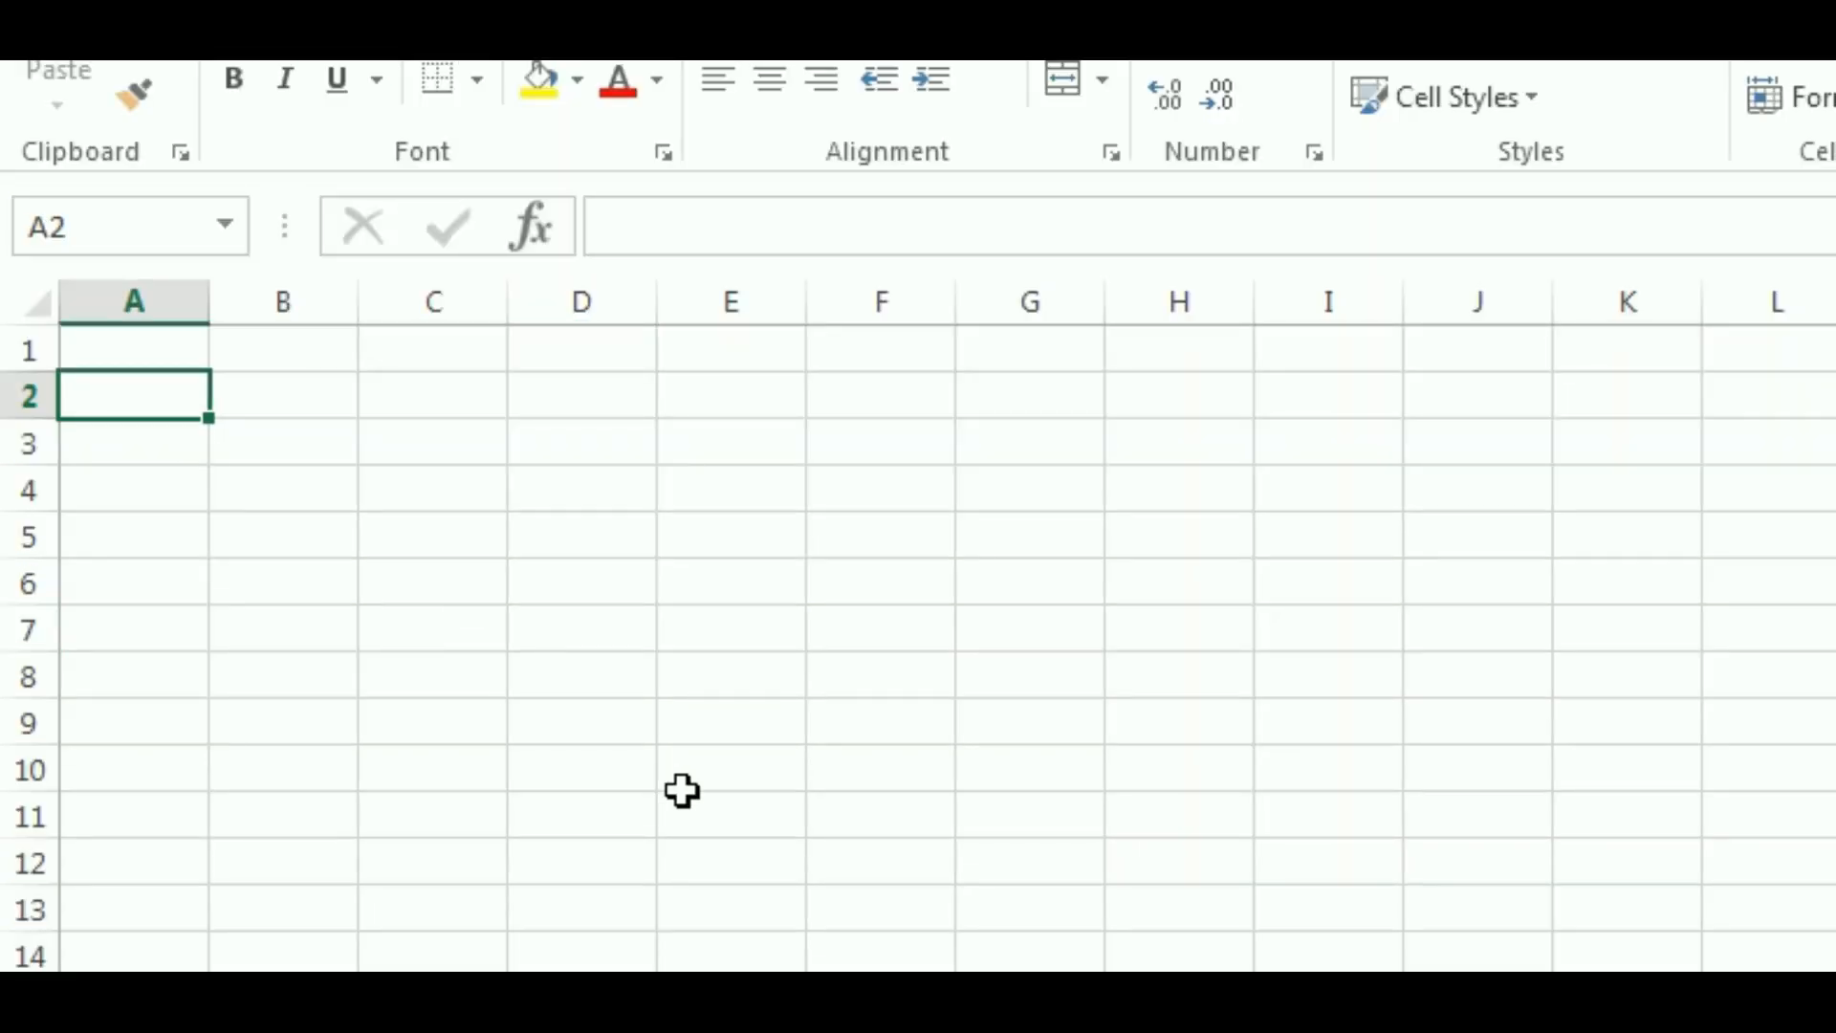
{"action": "type", "text": "S/No"}
{"action": "key", "text": "Tab"}
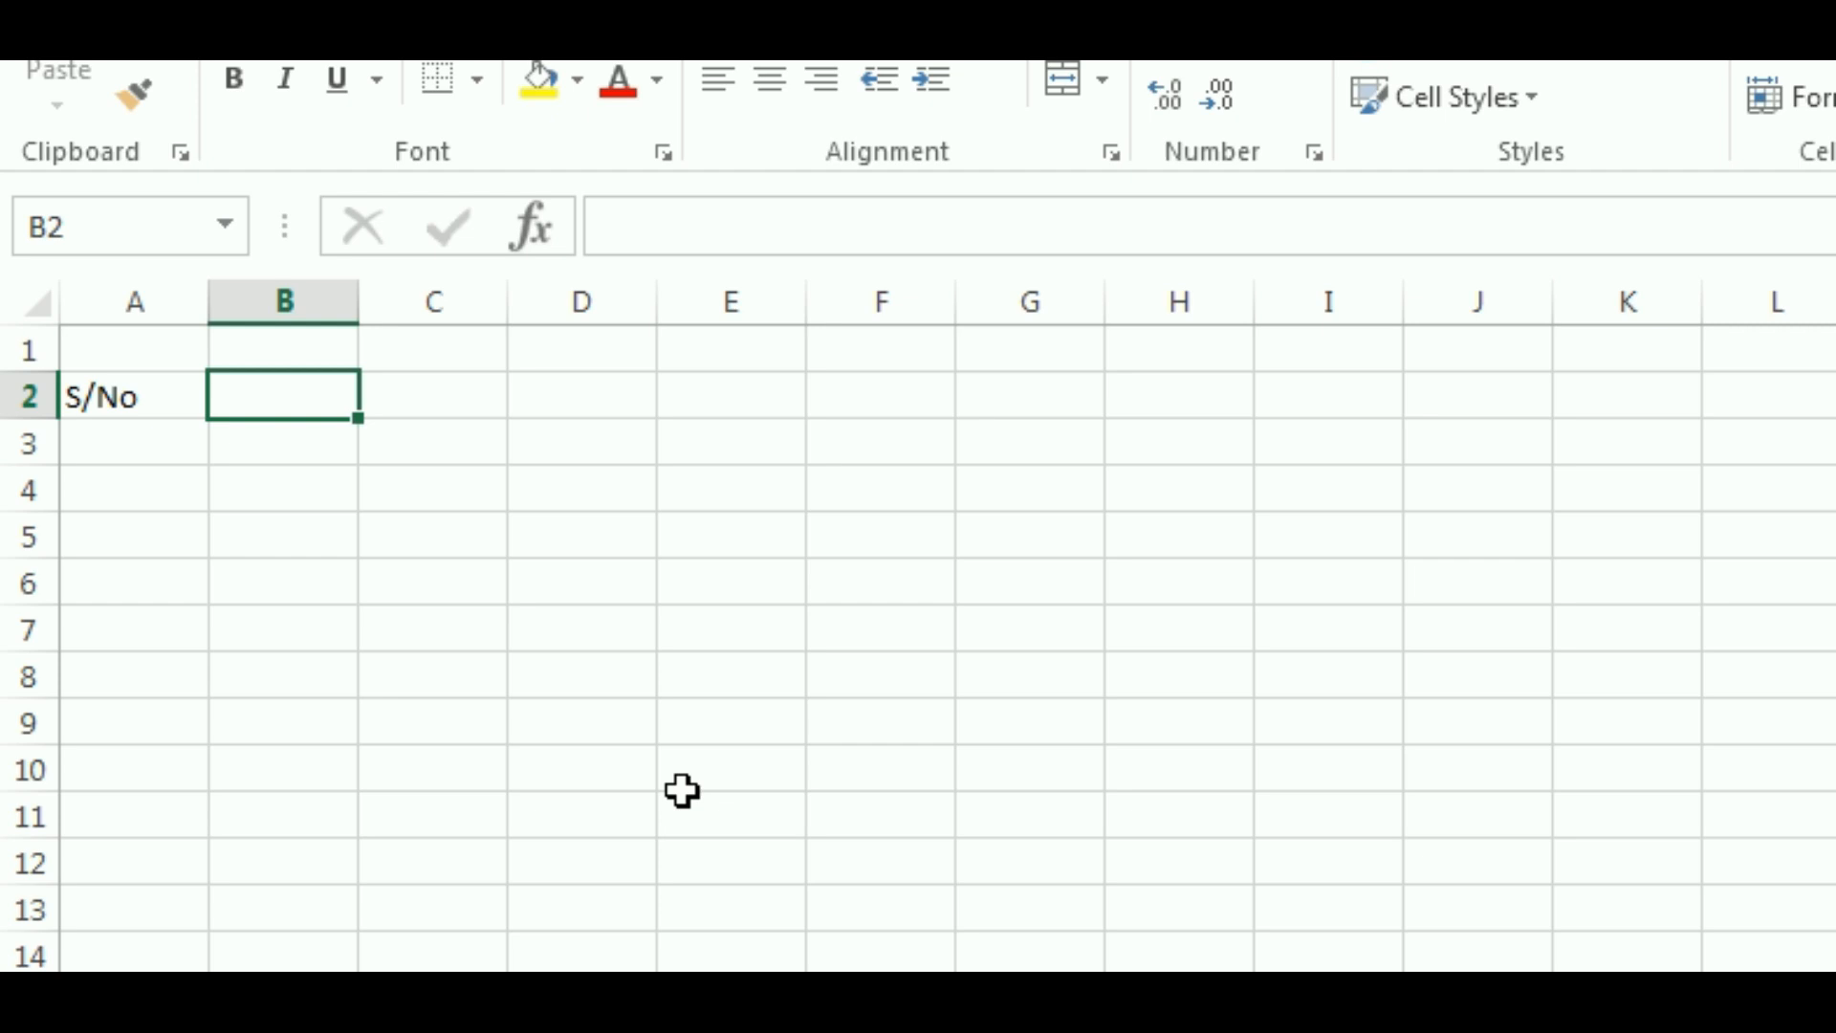
{"action": "type", "text": "Items"}
{"action": "key", "text": "ctrl+Return"}
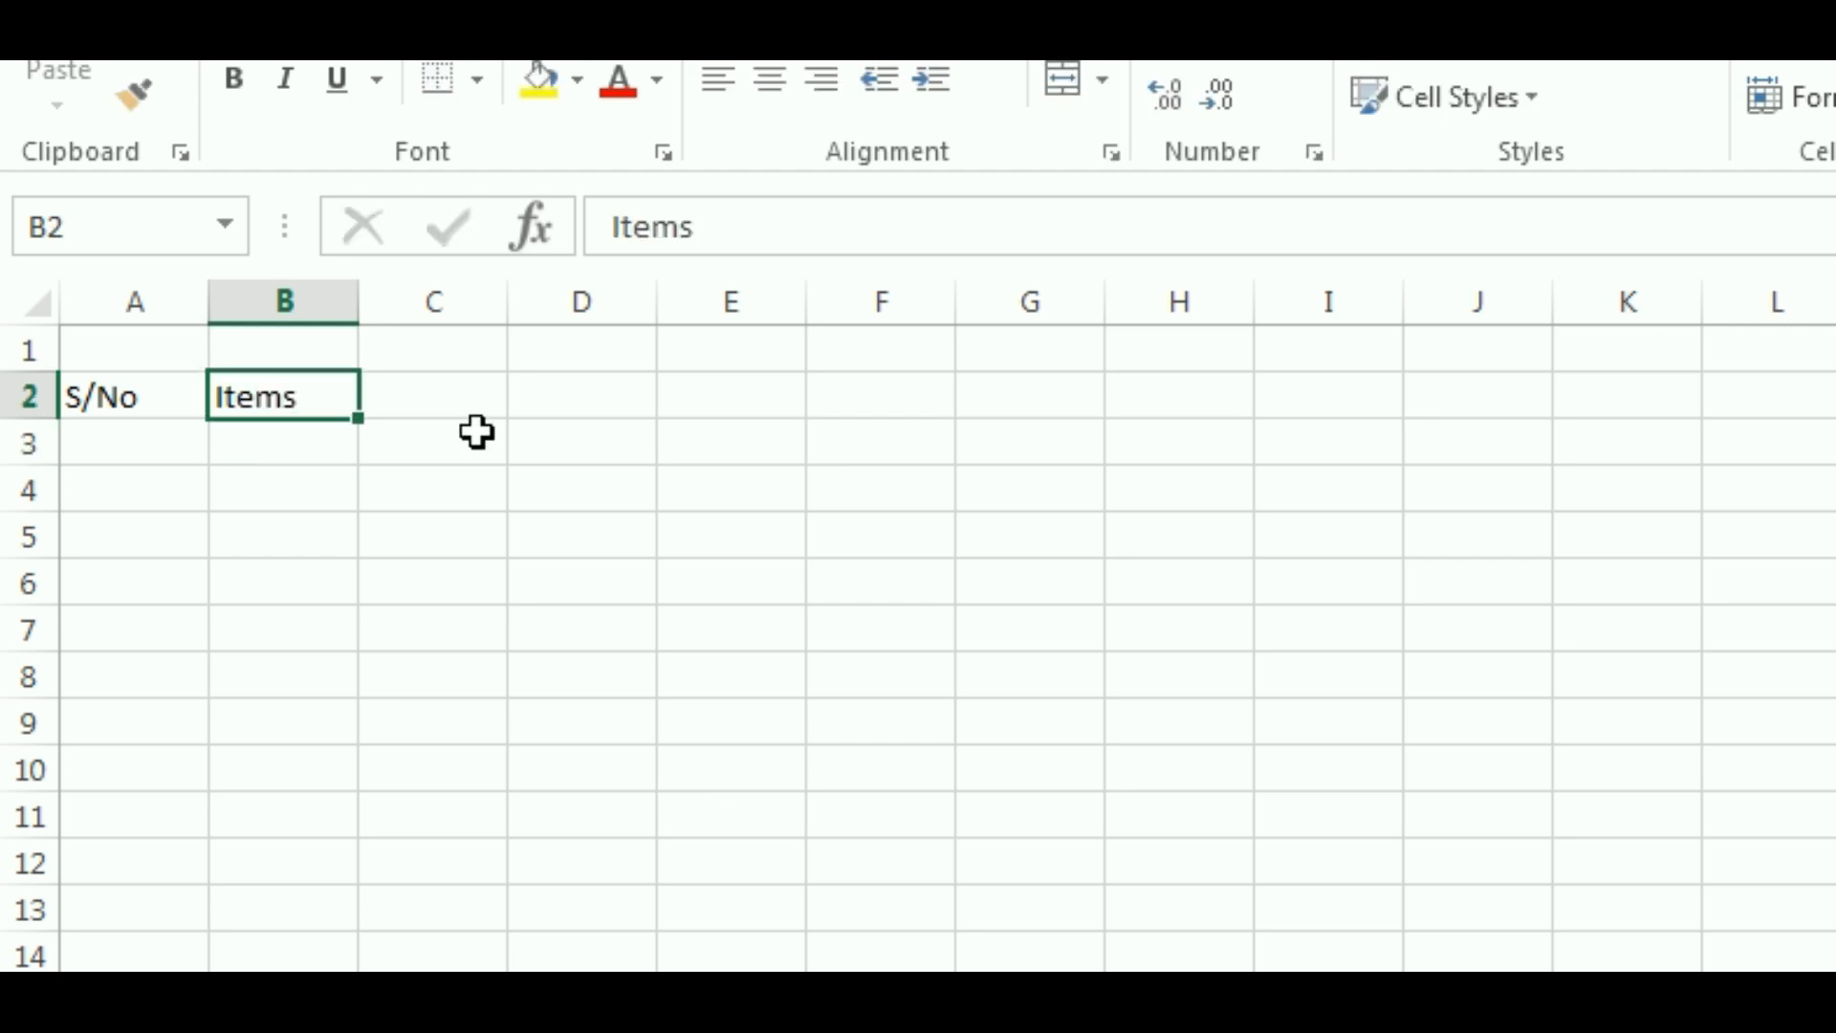
Enter 1 in cell C2 as the first day number beside the Items heading
{"action": "key", "text": "Tab"}
{"action": "left_click", "coordinate": [570, 717]}
{"action": "left_click", "coordinate": [418, 396]}
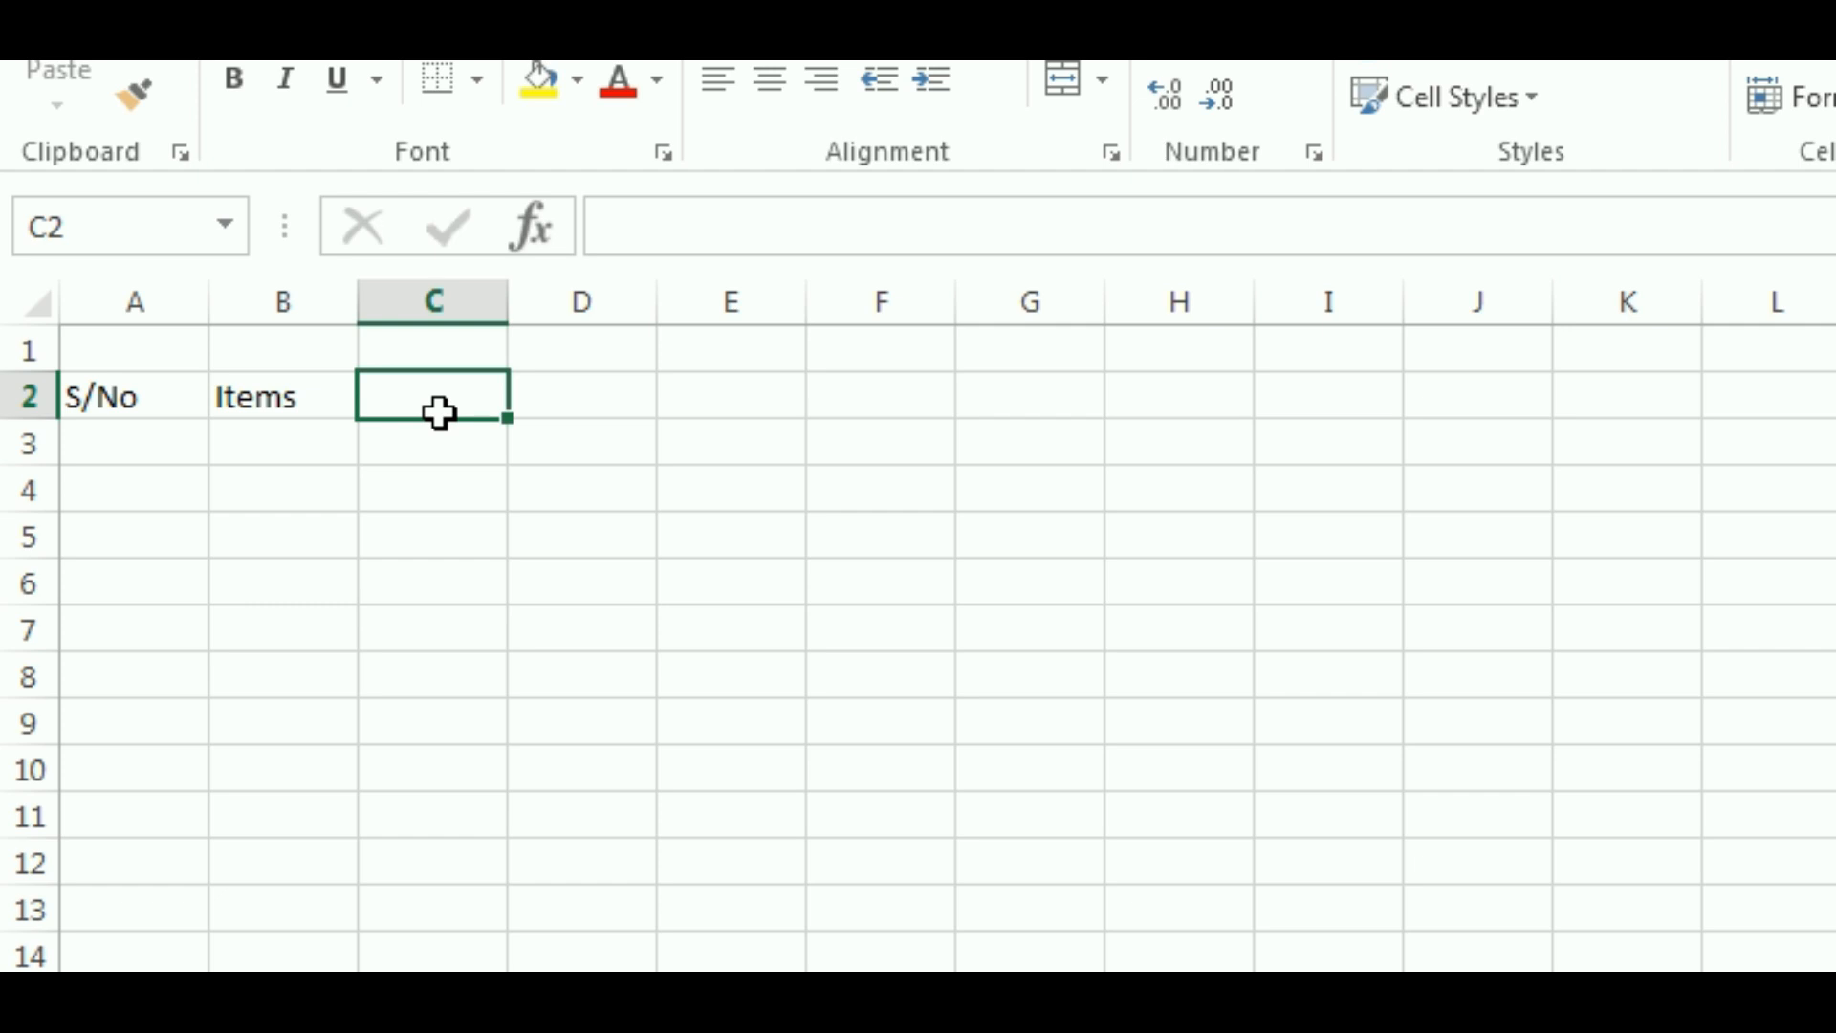
{"action": "type", "text": "1"}
{"action": "key", "text": "Tab"}
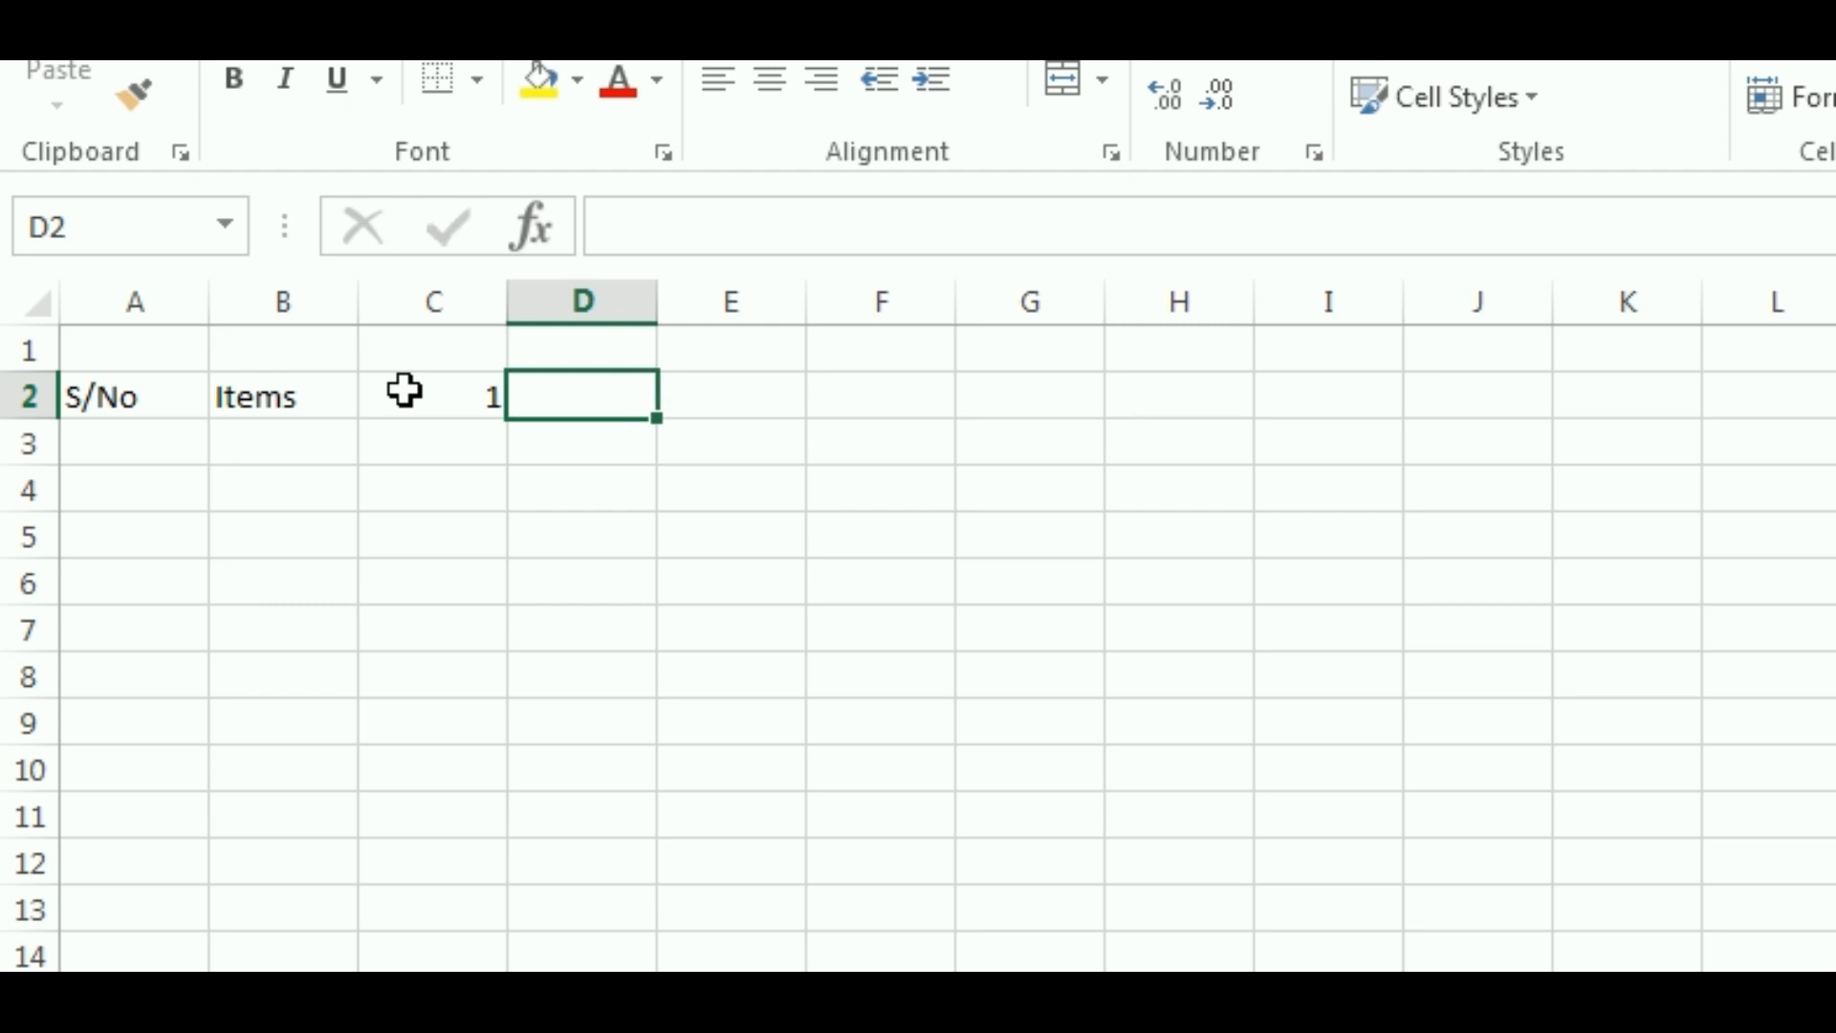
Fill a linear series along row 2 from cell C2 with step value 1 and stop value 31
{"action": "left_click", "coordinate": [403, 390]}
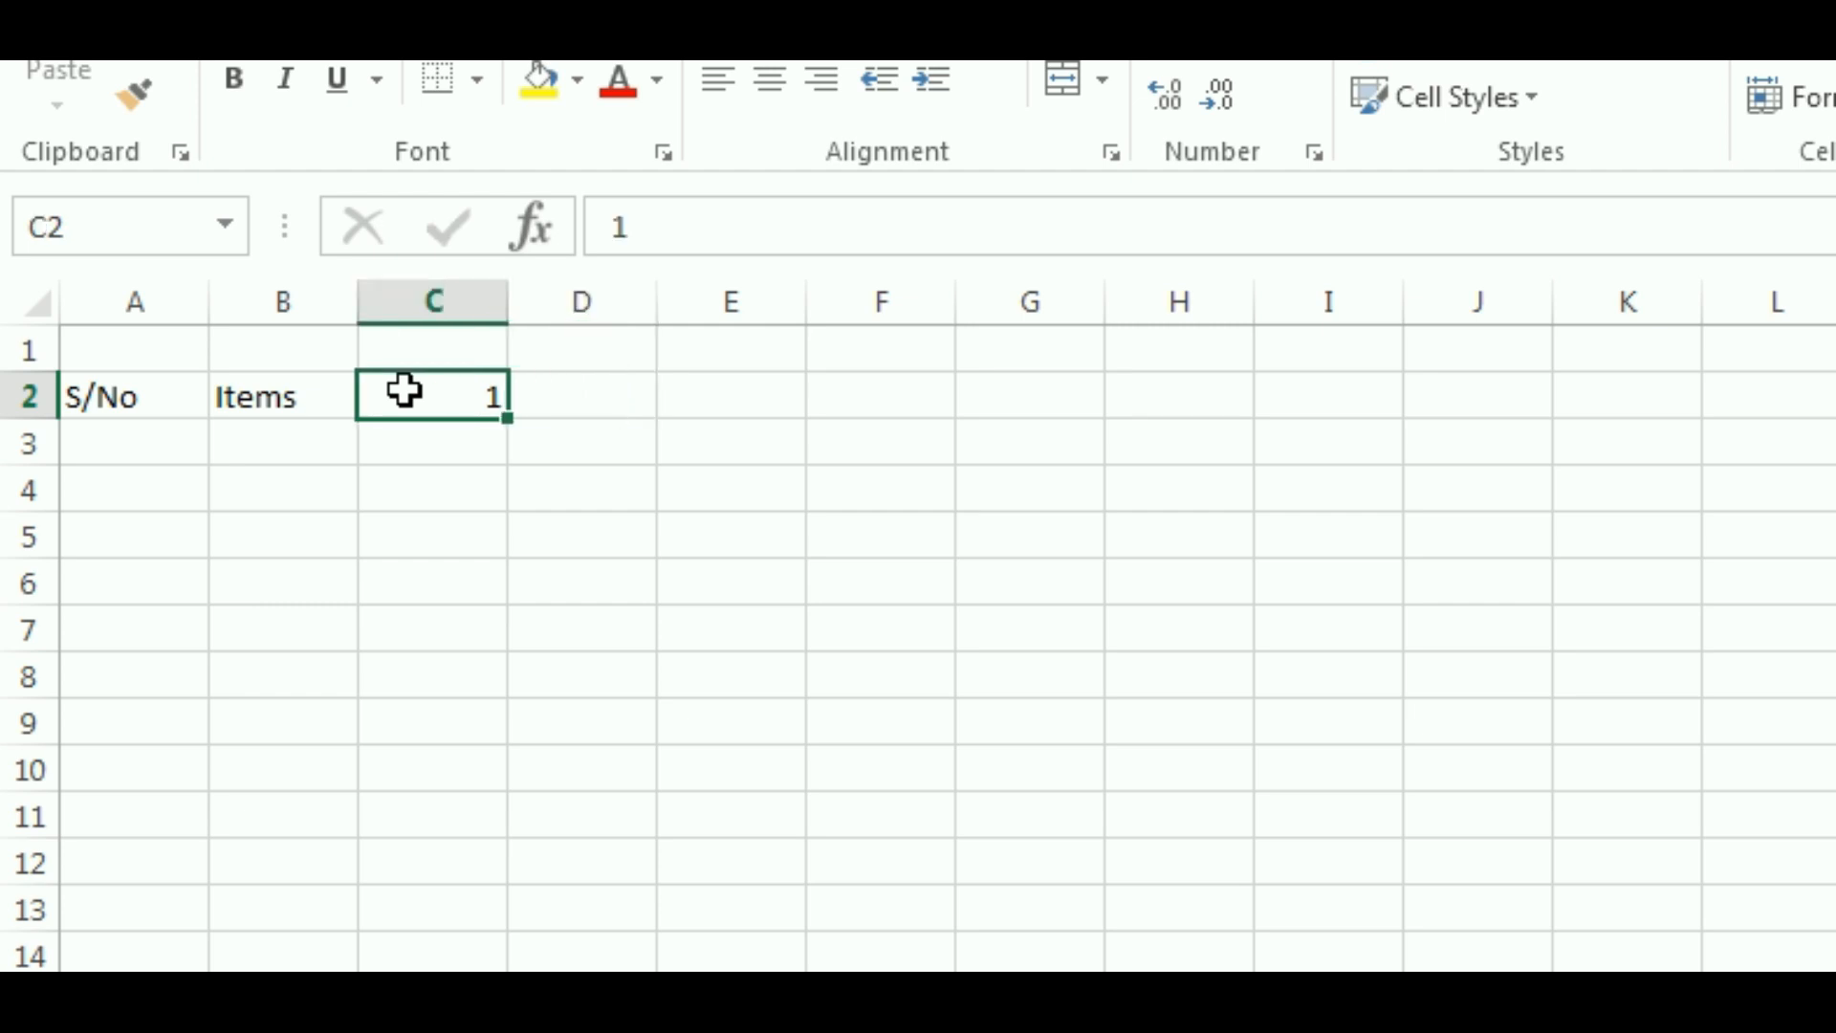
{"action": "left_click", "coordinate": [367, 572]}
{"action": "left_click", "coordinate": [393, 394]}
{"action": "left_click", "coordinate": [421, 535]}
{"action": "left_click", "coordinate": [459, 392]}
{"action": "key", "text": "i"}
{"action": "key", "text": "s"}
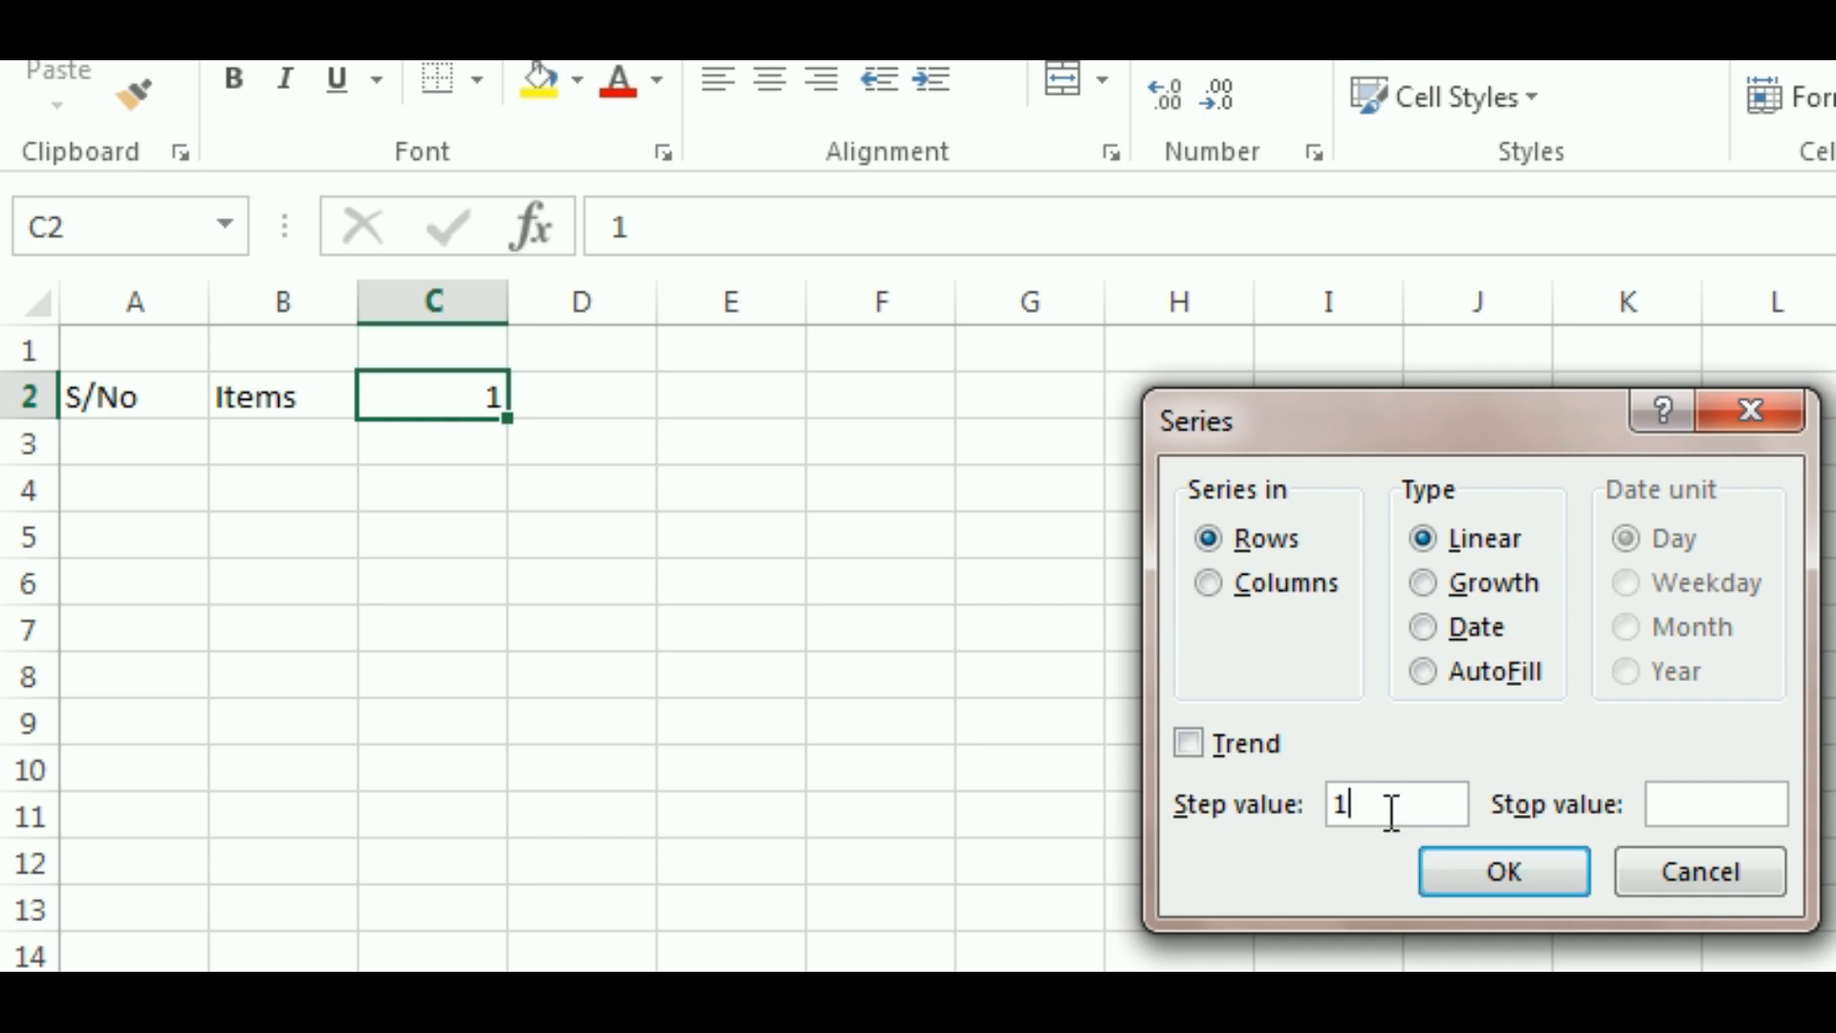
{"action": "left_click", "coordinate": [1704, 798]}
{"action": "type", "text": "31"}
{"action": "left_click", "coordinate": [1494, 875]}
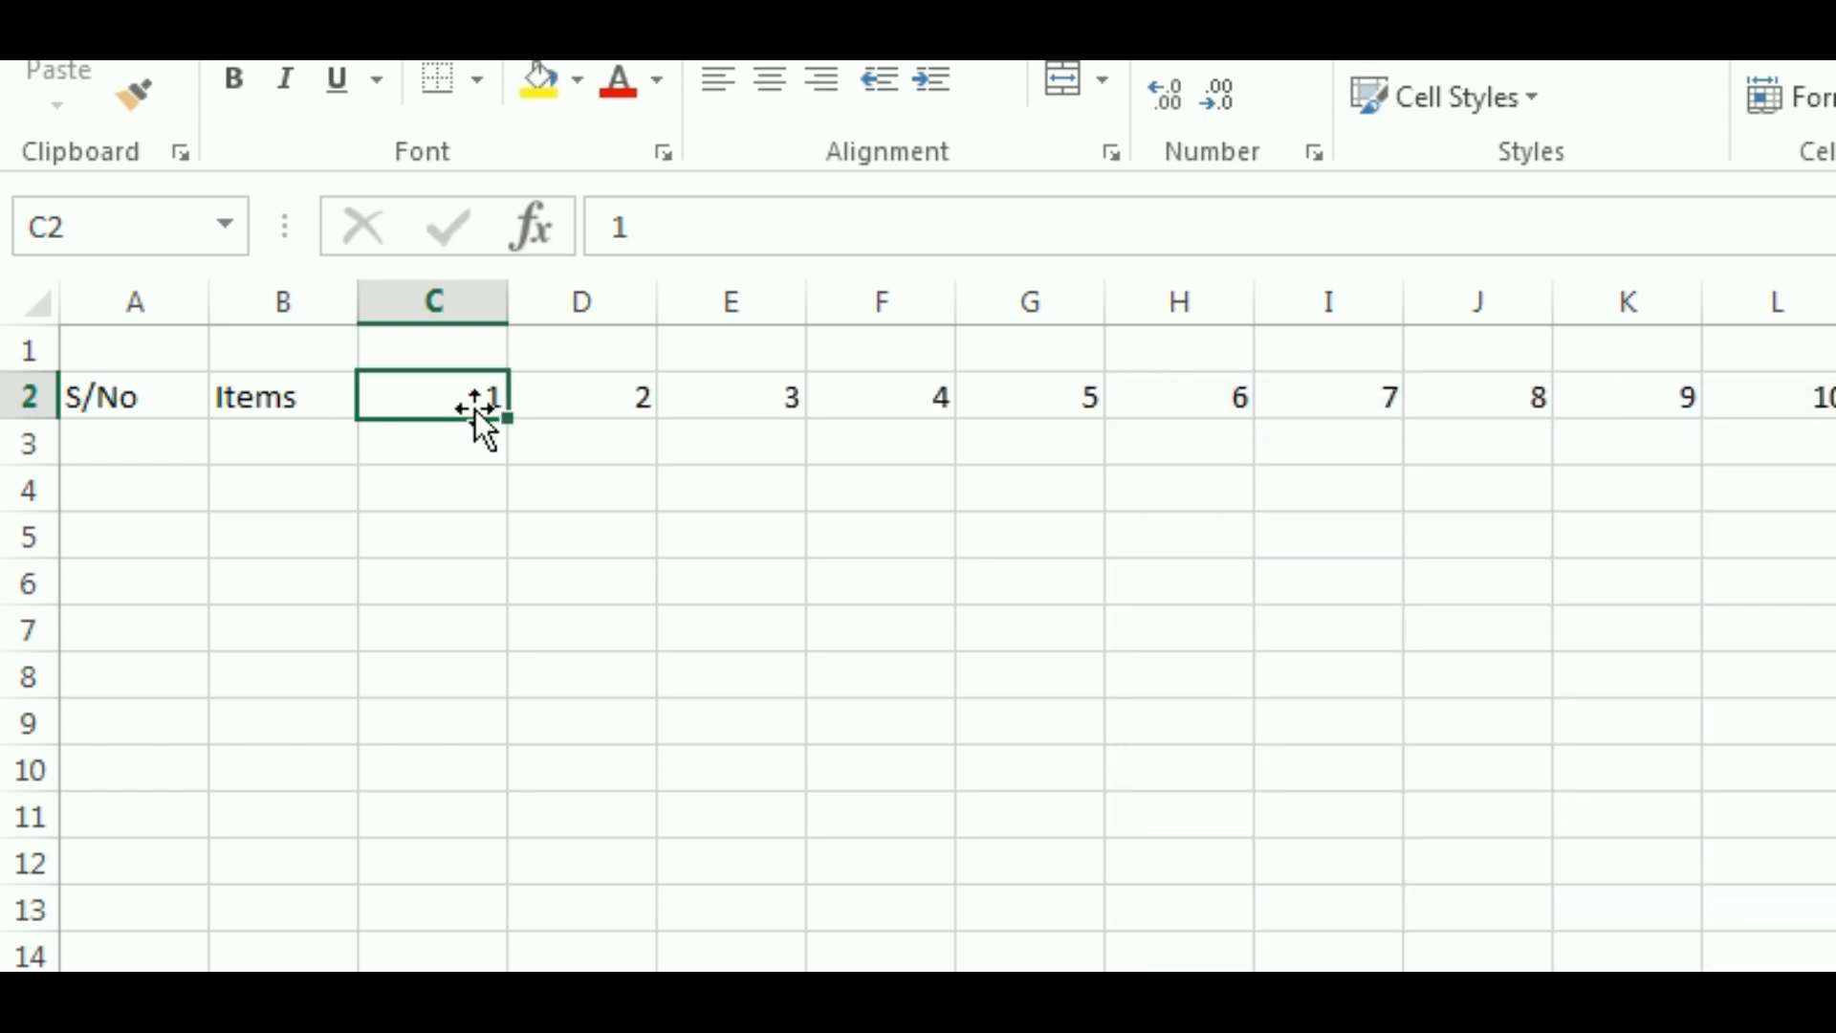
AutoFit the width of the columns holding the day numbers 1 to 31
{"action": "left_click", "coordinate": [472, 524]}
{"action": "left_click", "coordinate": [445, 413]}
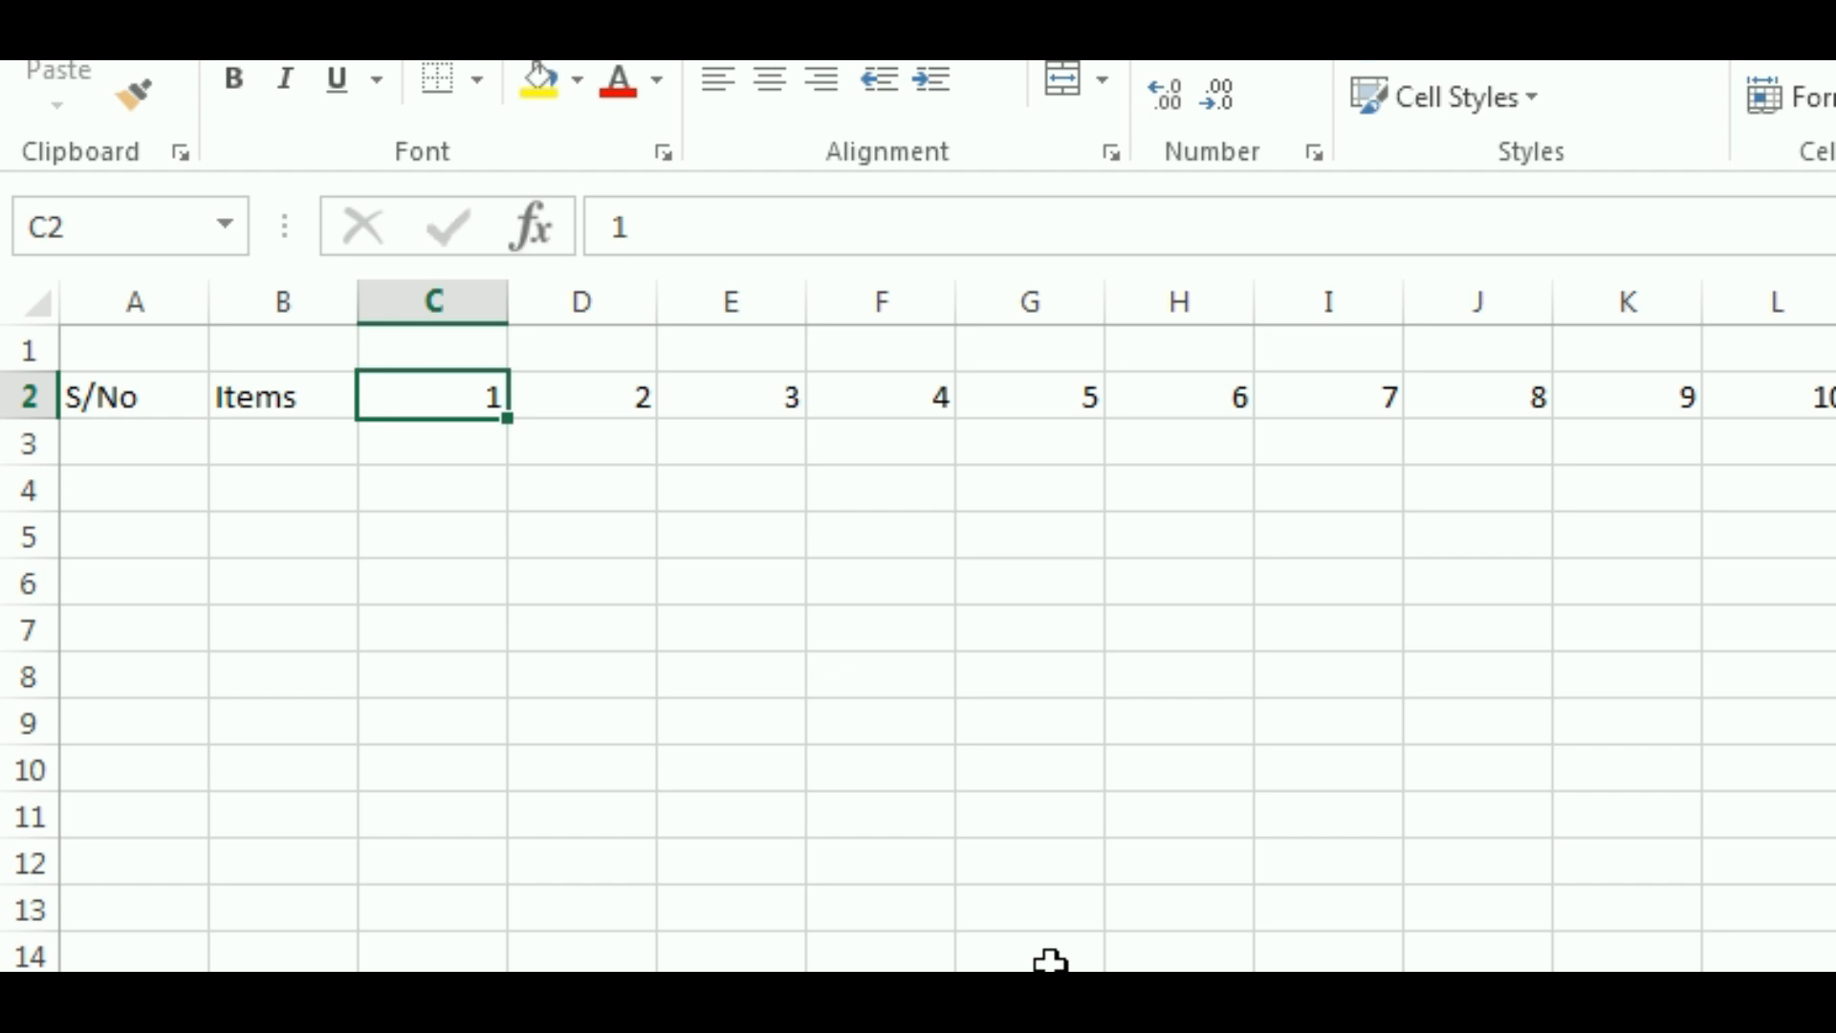
{"action": "key", "text": "ctrl+shift+Right"}
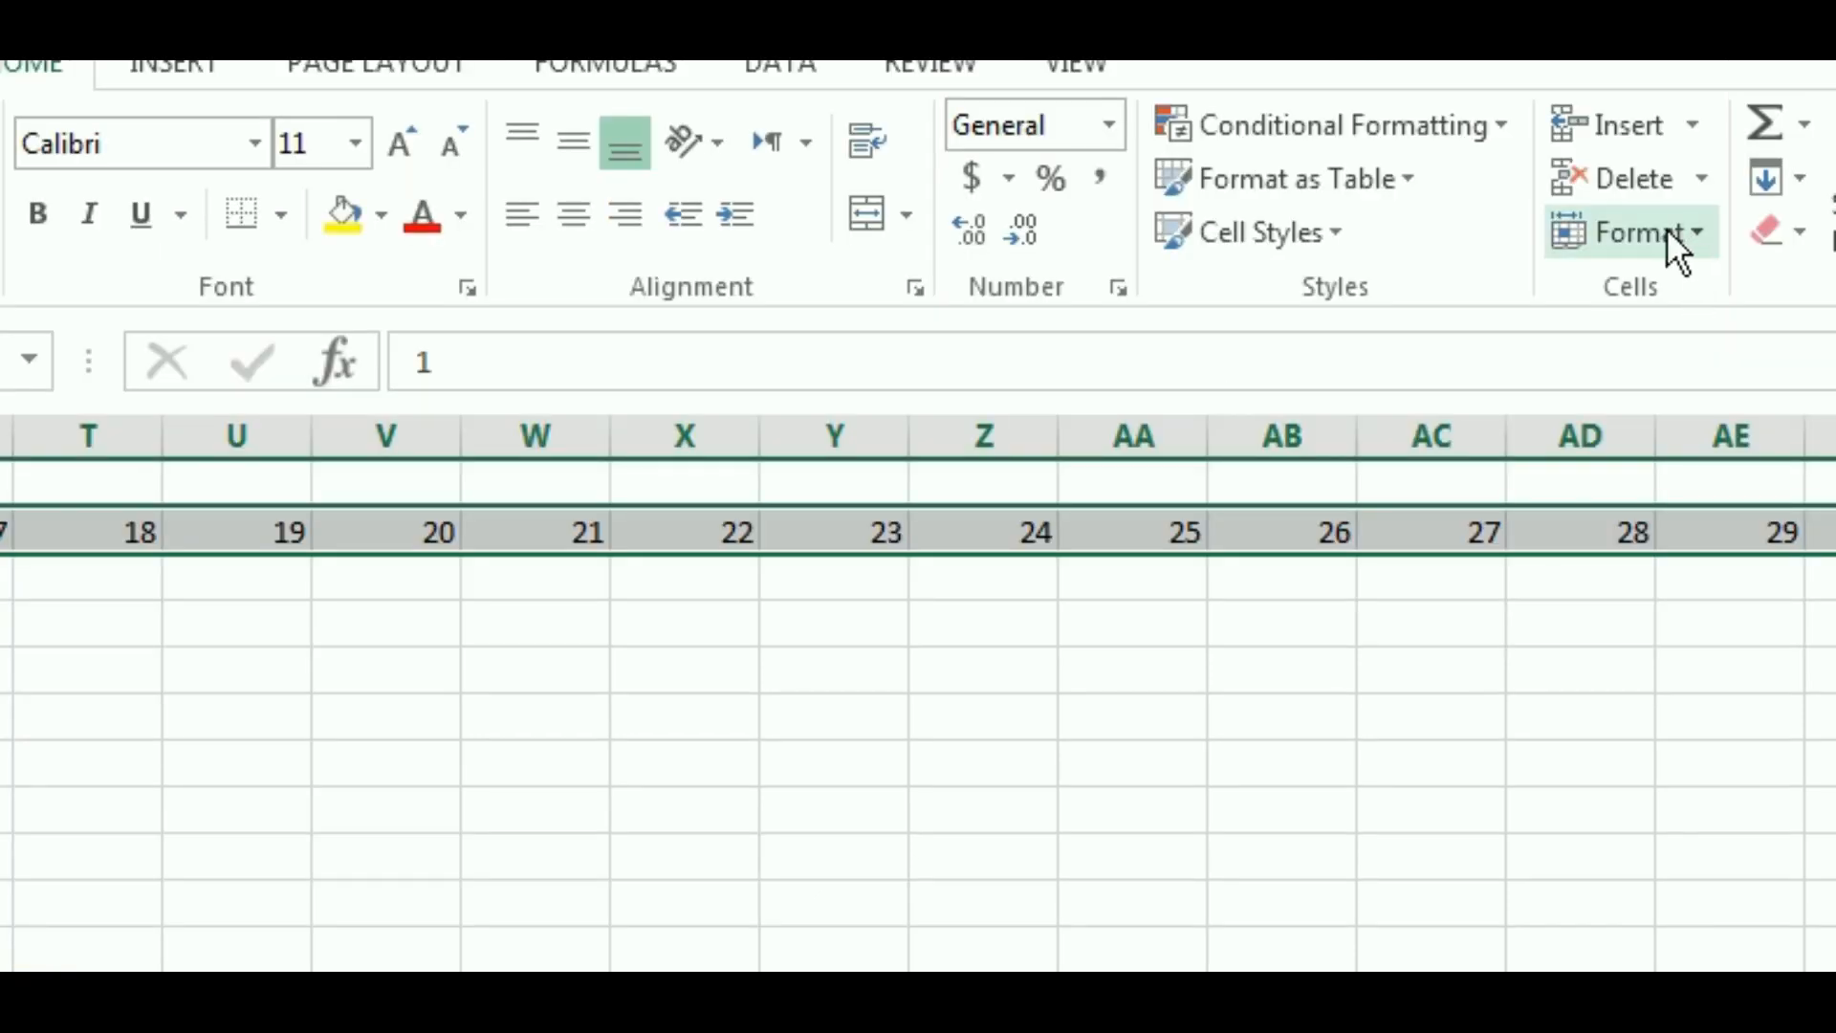
{"action": "left_click", "coordinate": [1668, 232]}
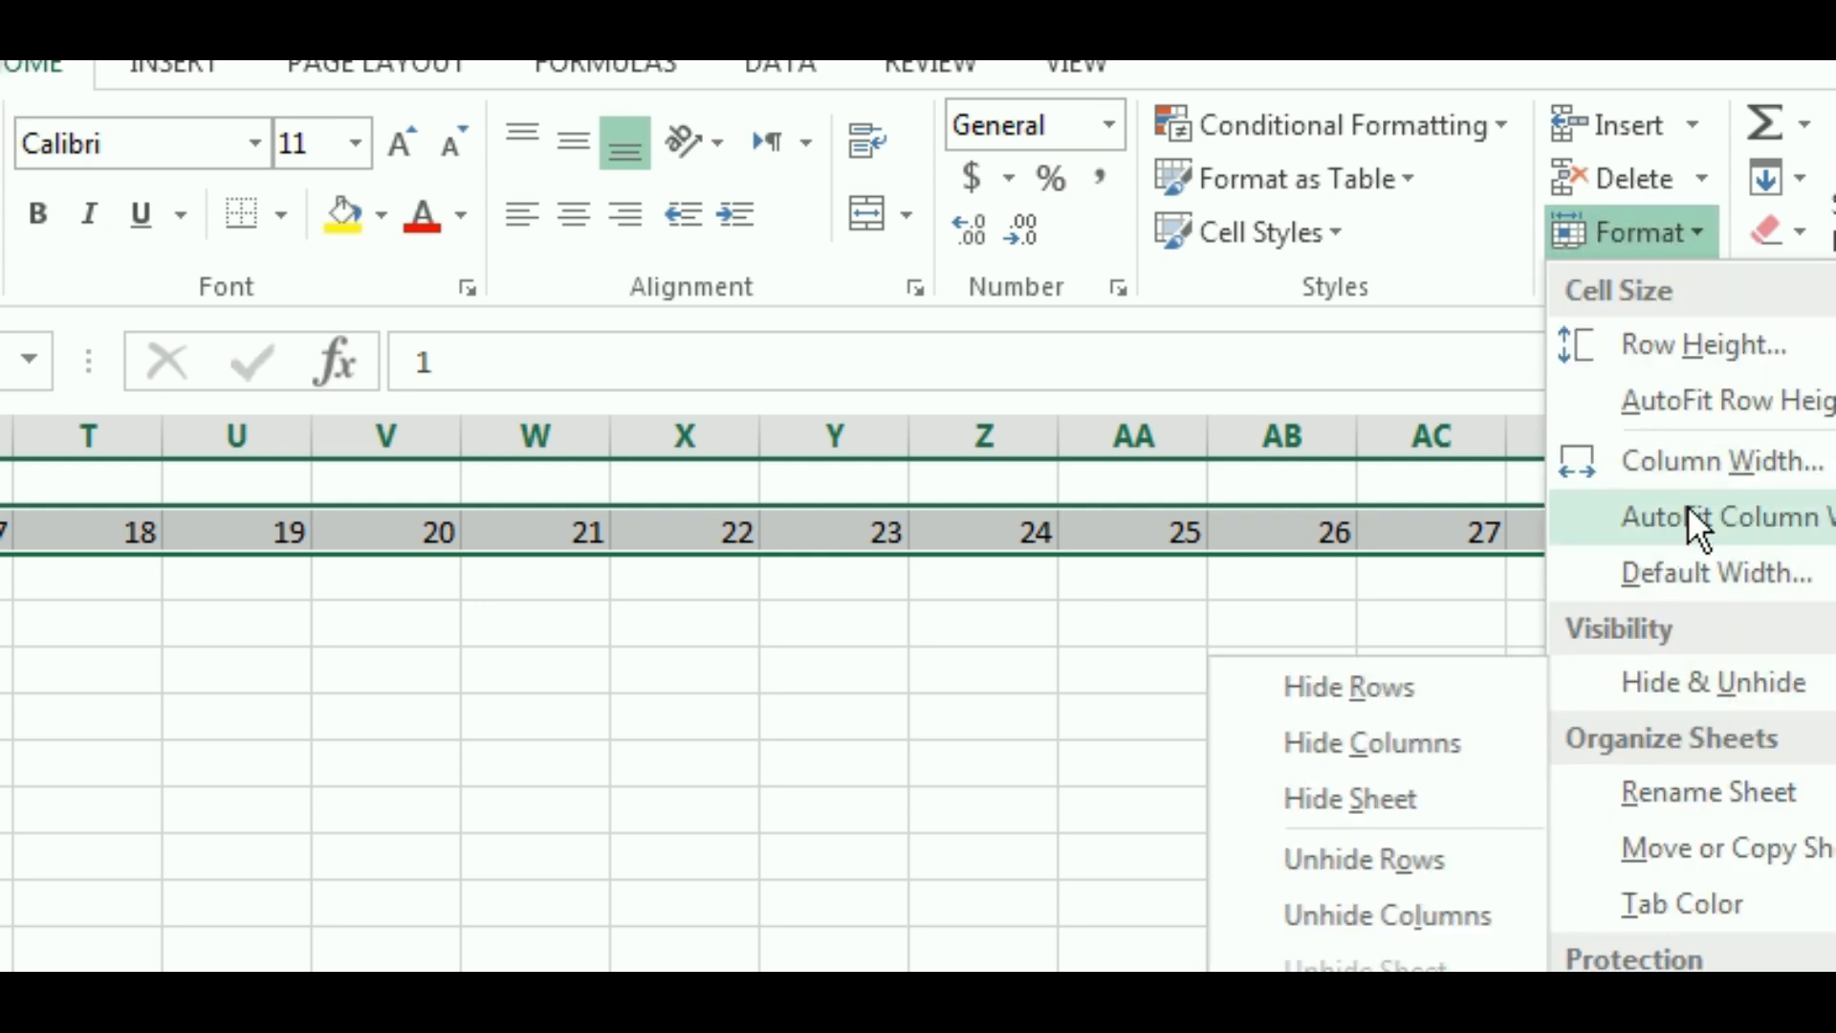
{"action": "left_click", "coordinate": [1753, 505]}
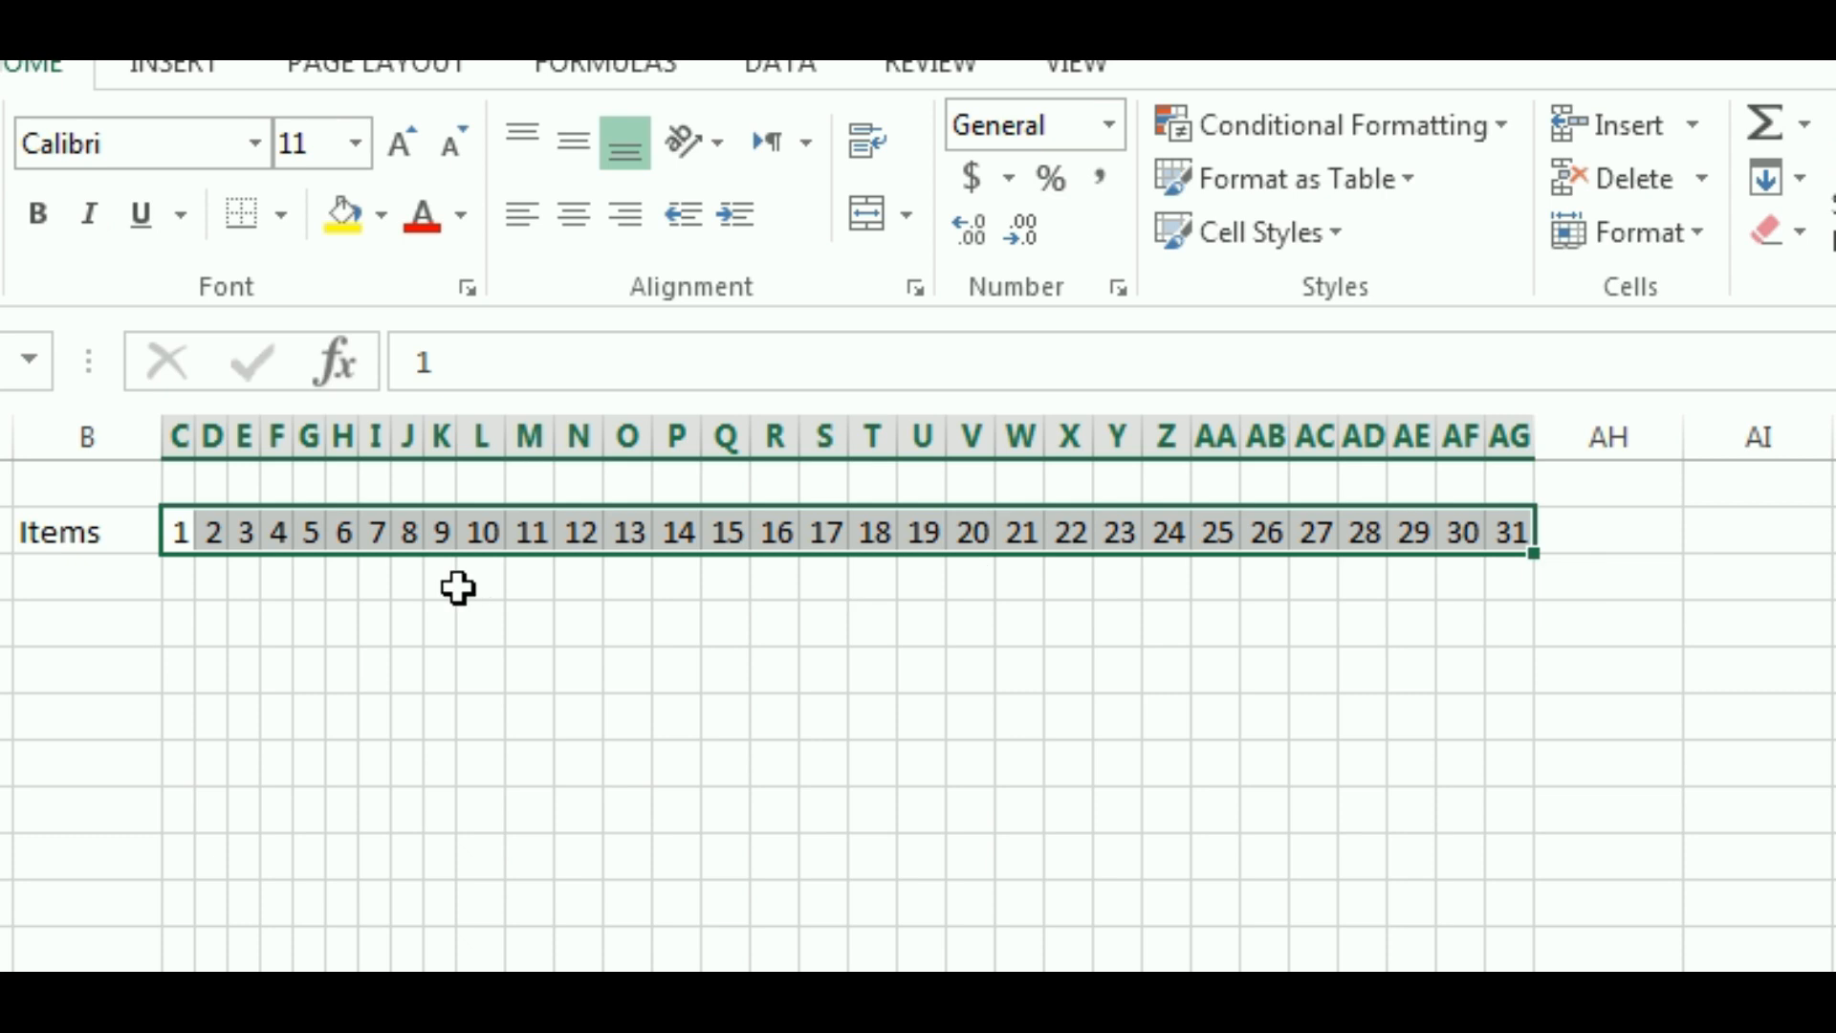
Increase the font size of the day numbers and the S/No and Items headings to 16
{"action": "left_click", "coordinate": [404, 130]}
{"action": "left_click", "coordinate": [405, 130]}
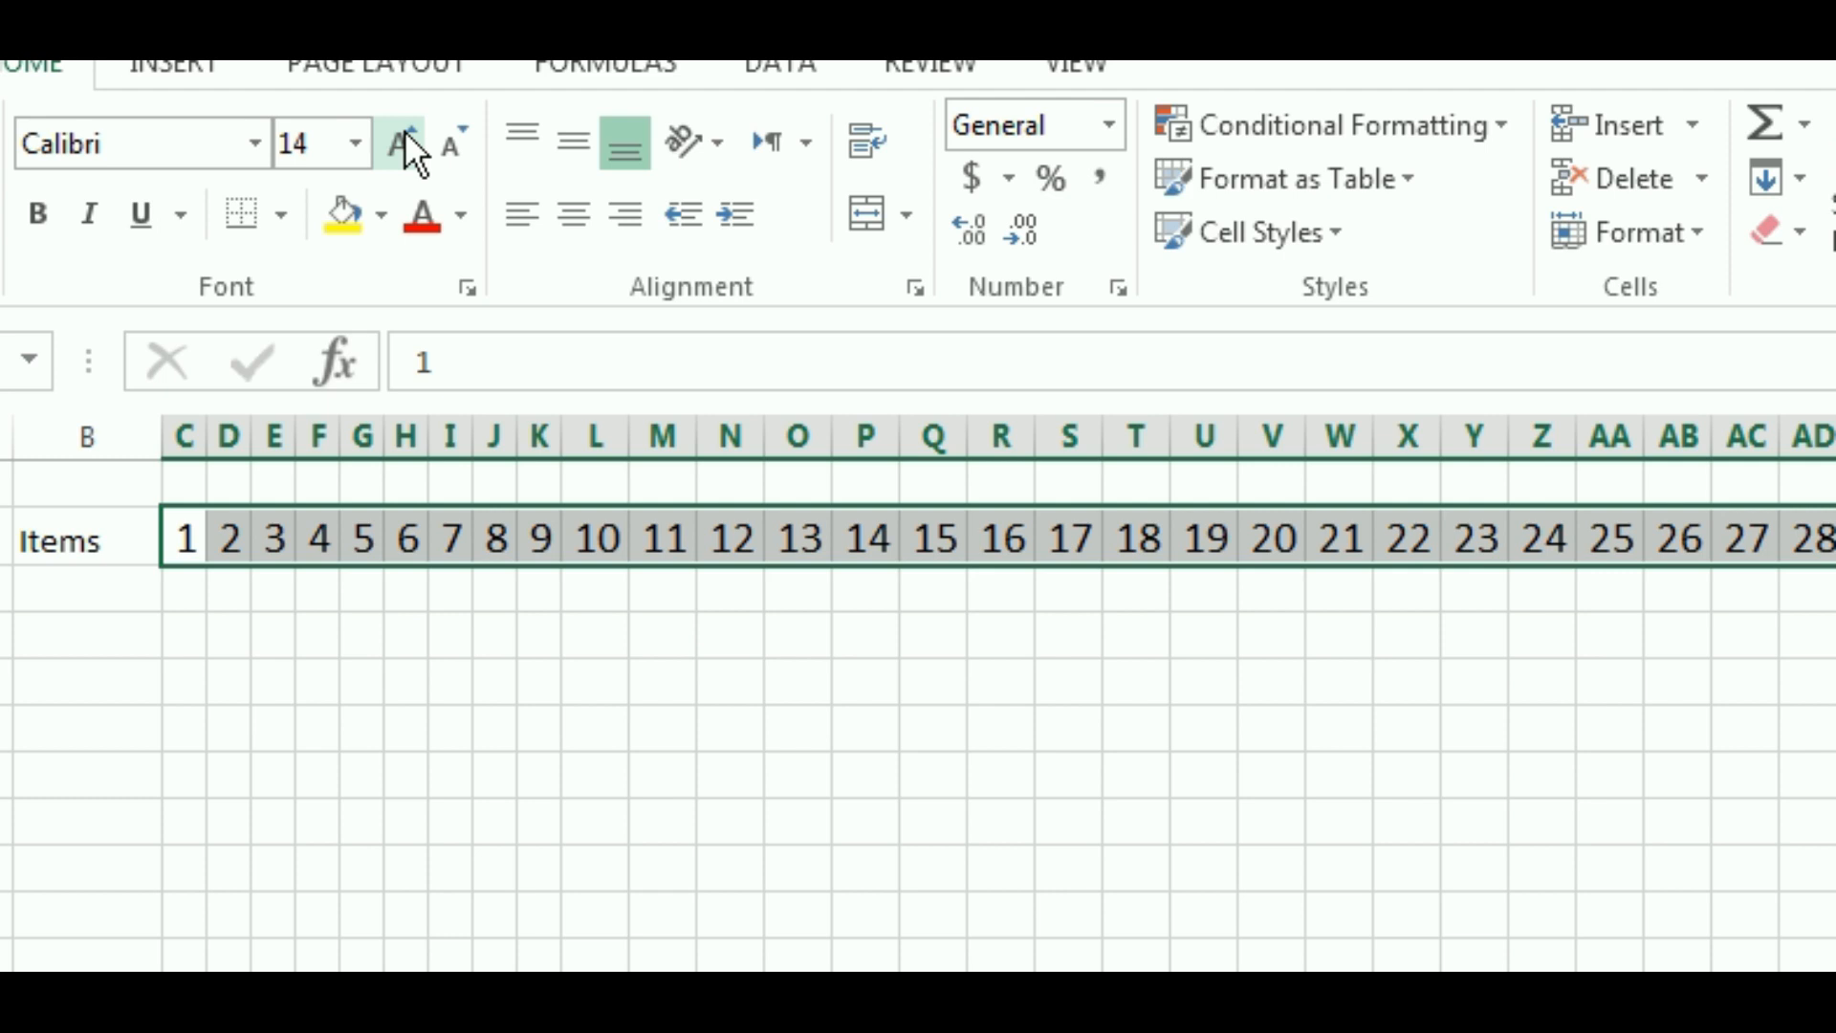
{"action": "left_click", "coordinate": [404, 130]}
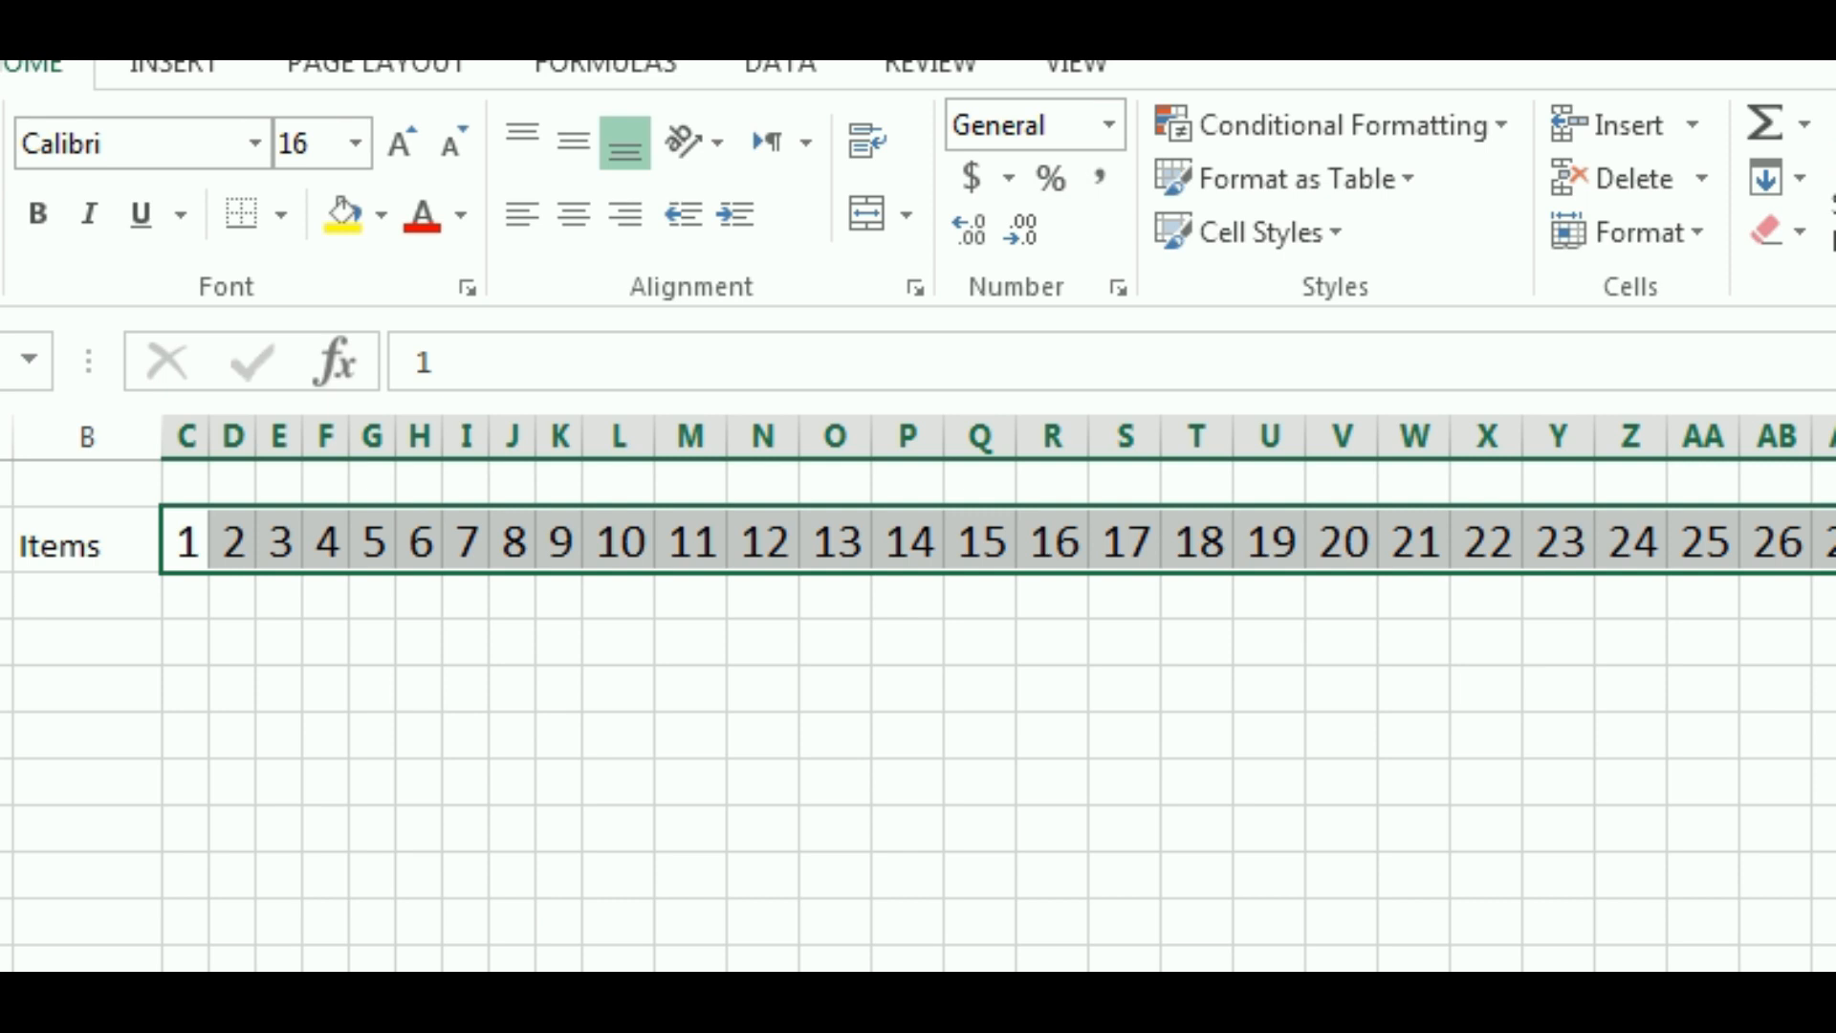
{"action": "left_click", "coordinate": [74, 547]}
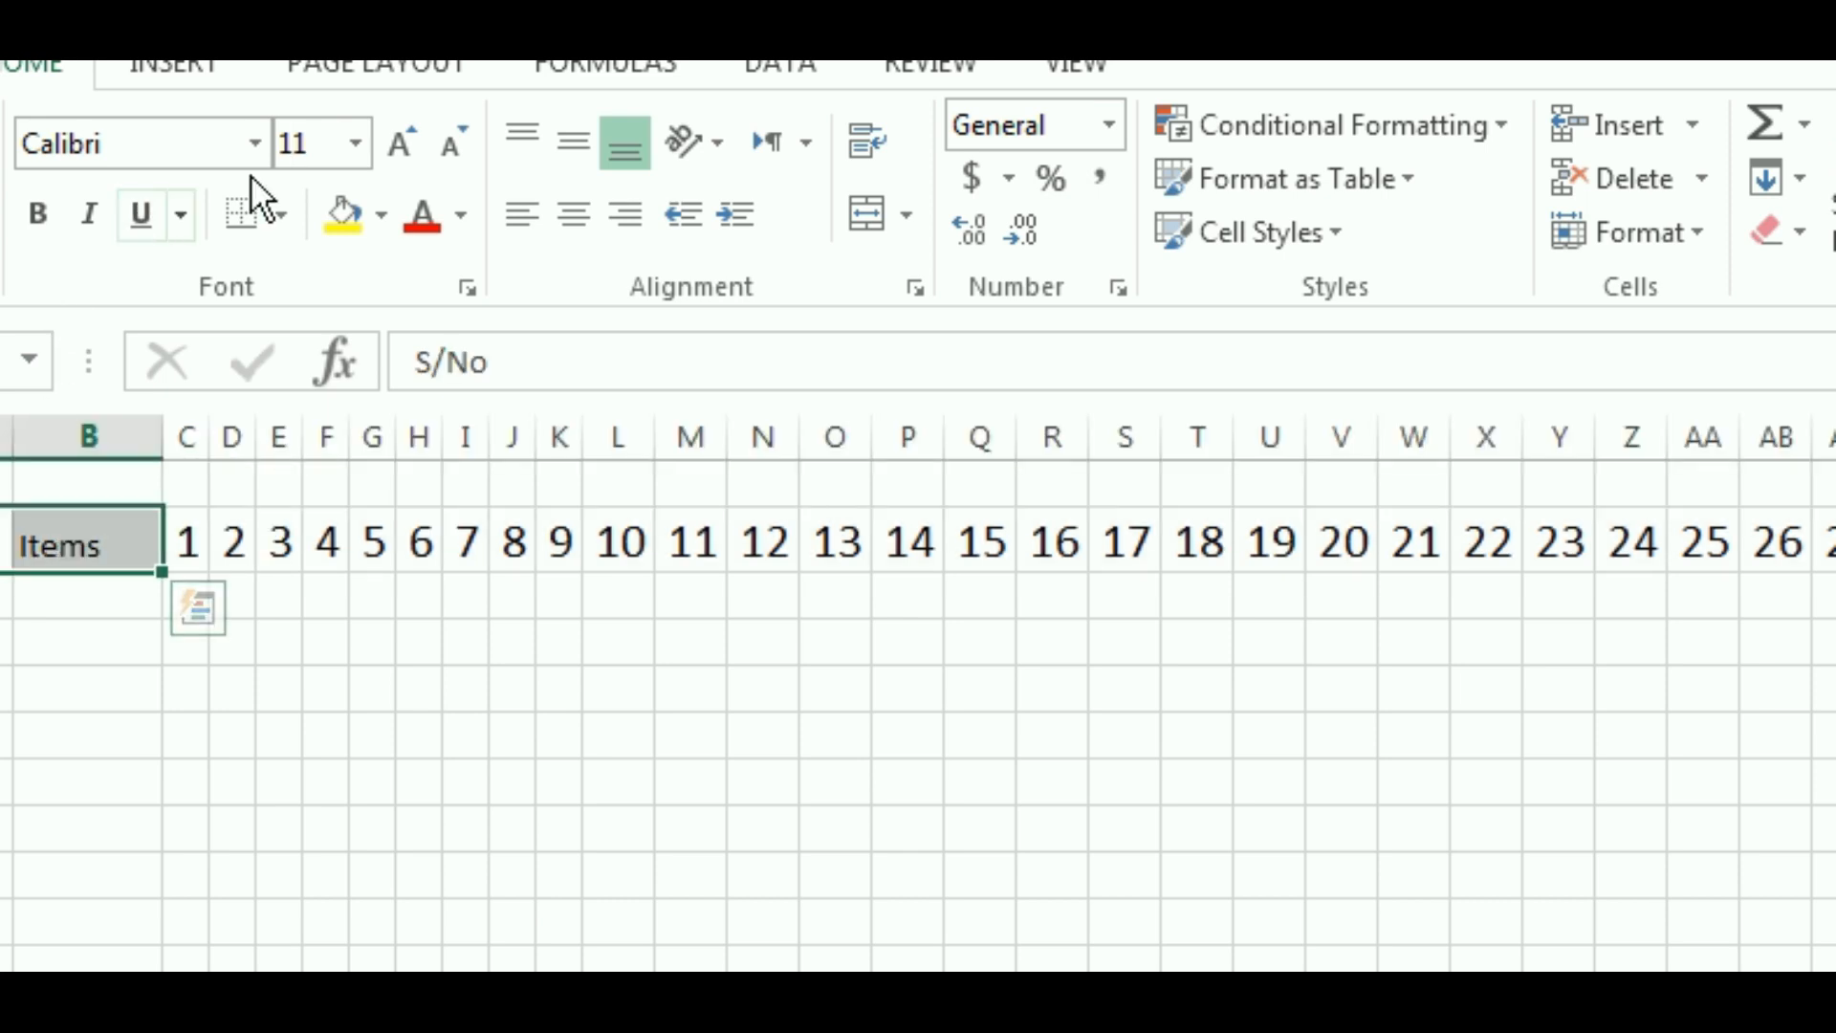
{"action": "left_click", "coordinate": [402, 144]}
{"action": "left_click", "coordinate": [402, 143]}
{"action": "left_click", "coordinate": [401, 143]}
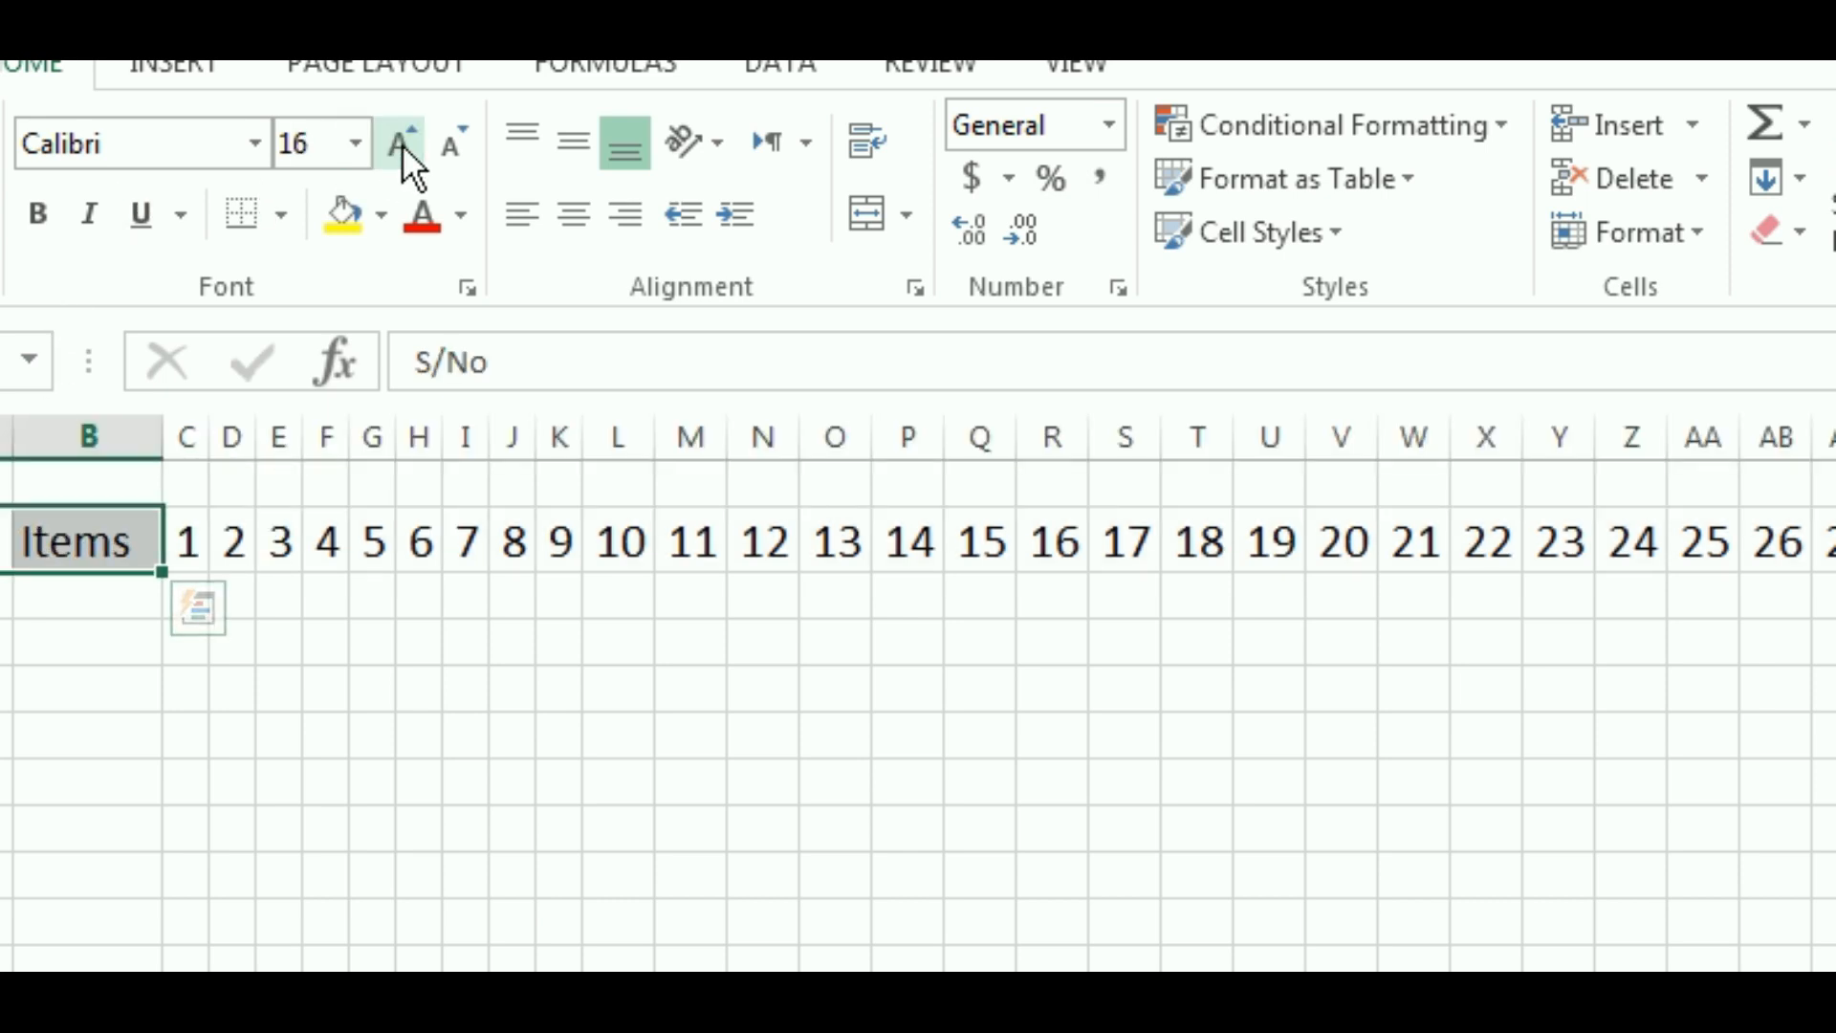
{"action": "left_click", "coordinate": [188, 696]}
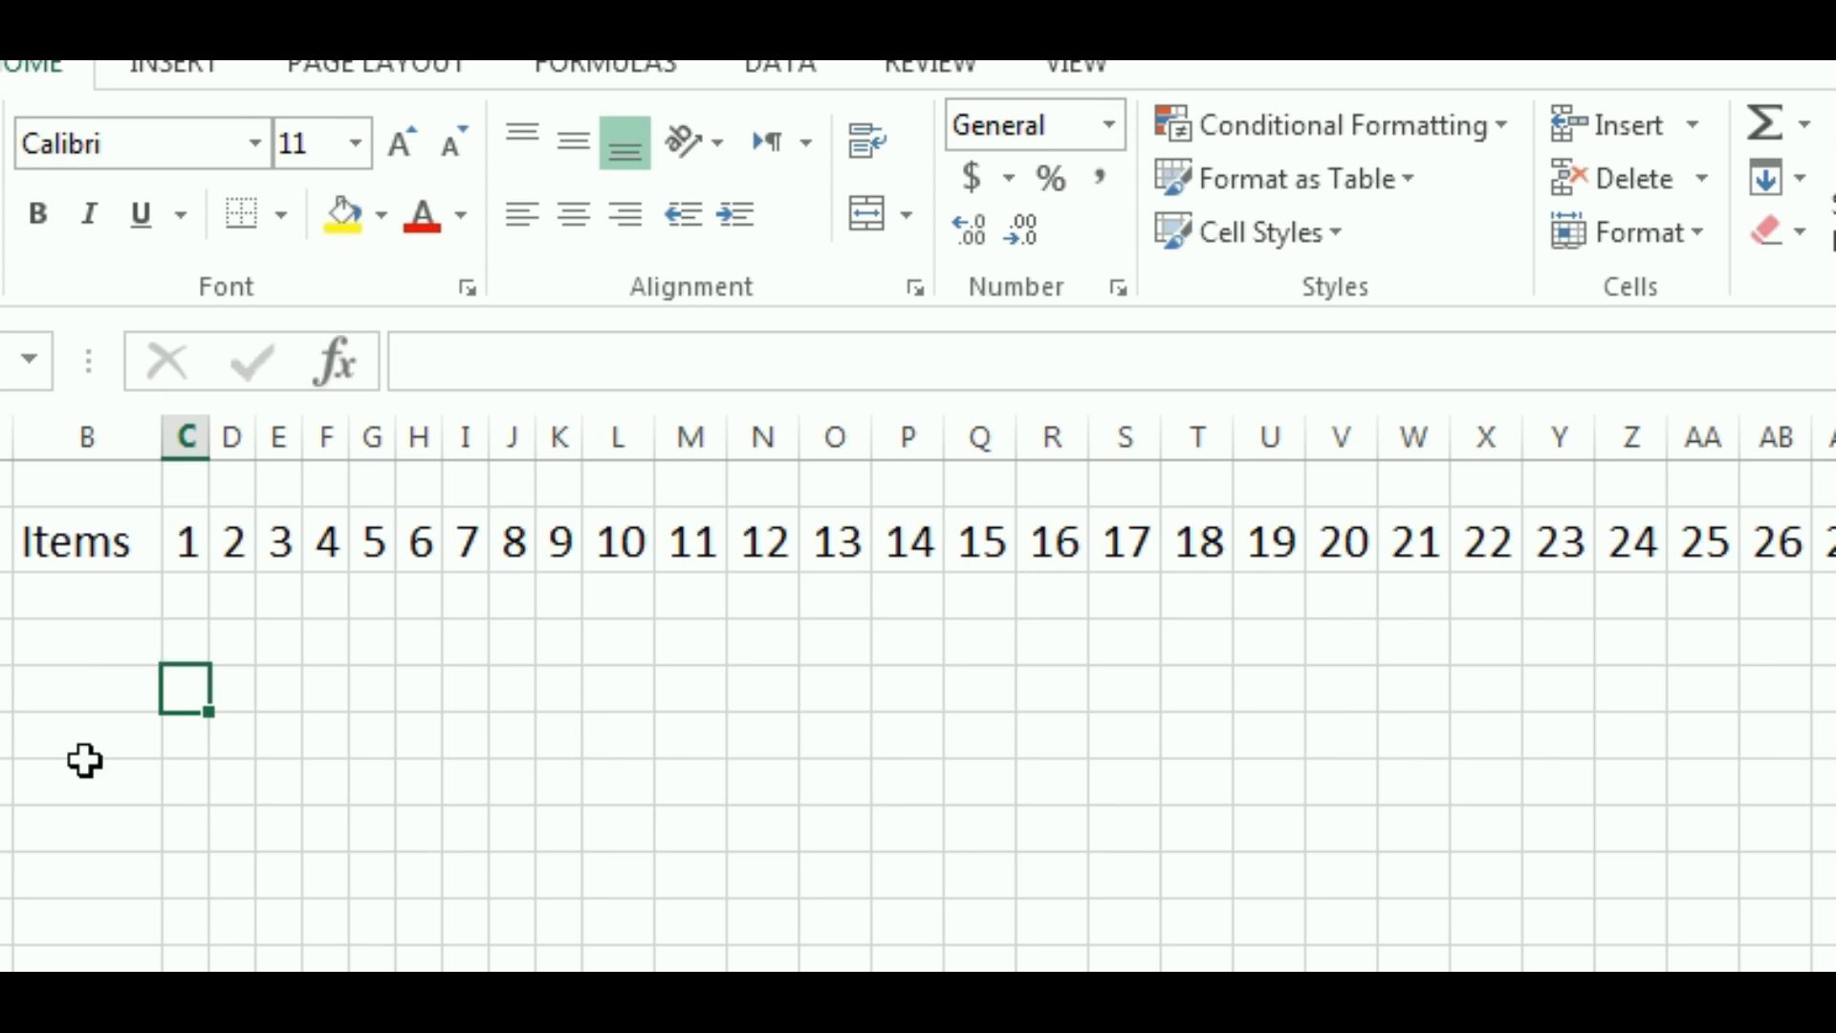
Check the heading row to its end and AutoFit column AG to its day number
{"action": "left_click", "coordinate": [6, 541]}
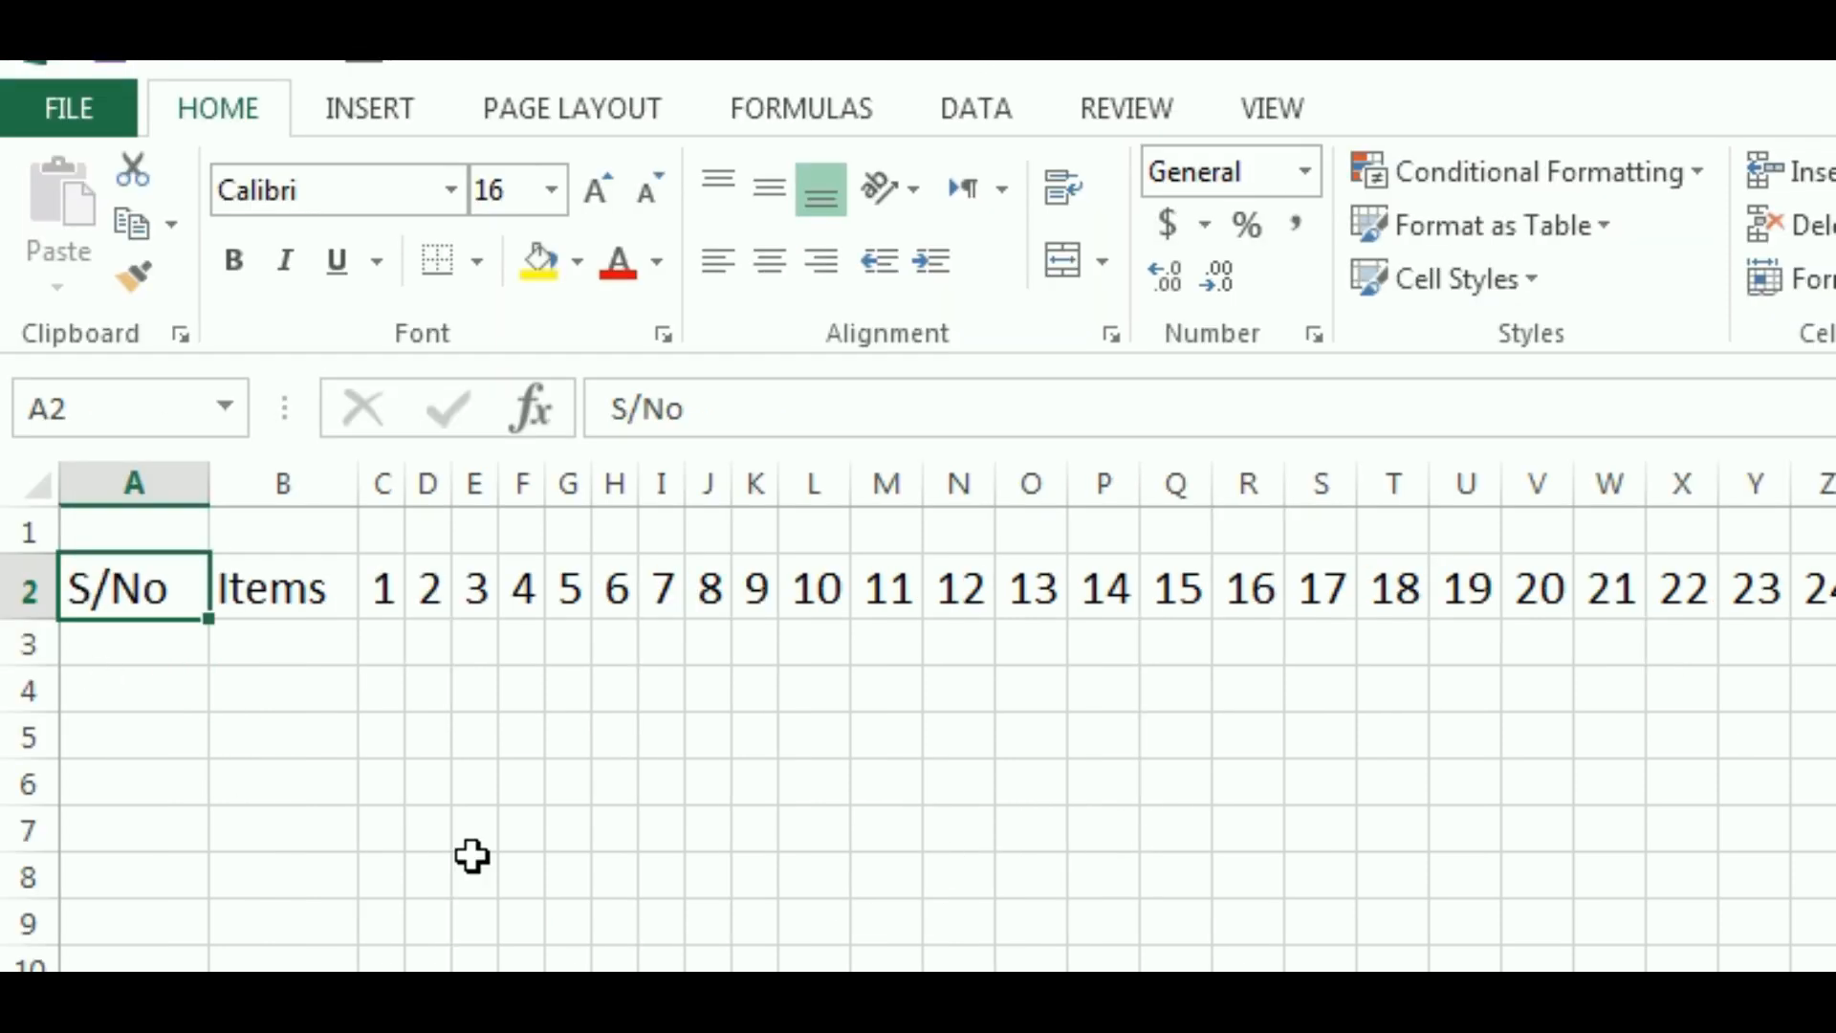
{"action": "key", "text": "ctrl+shift+Right"}
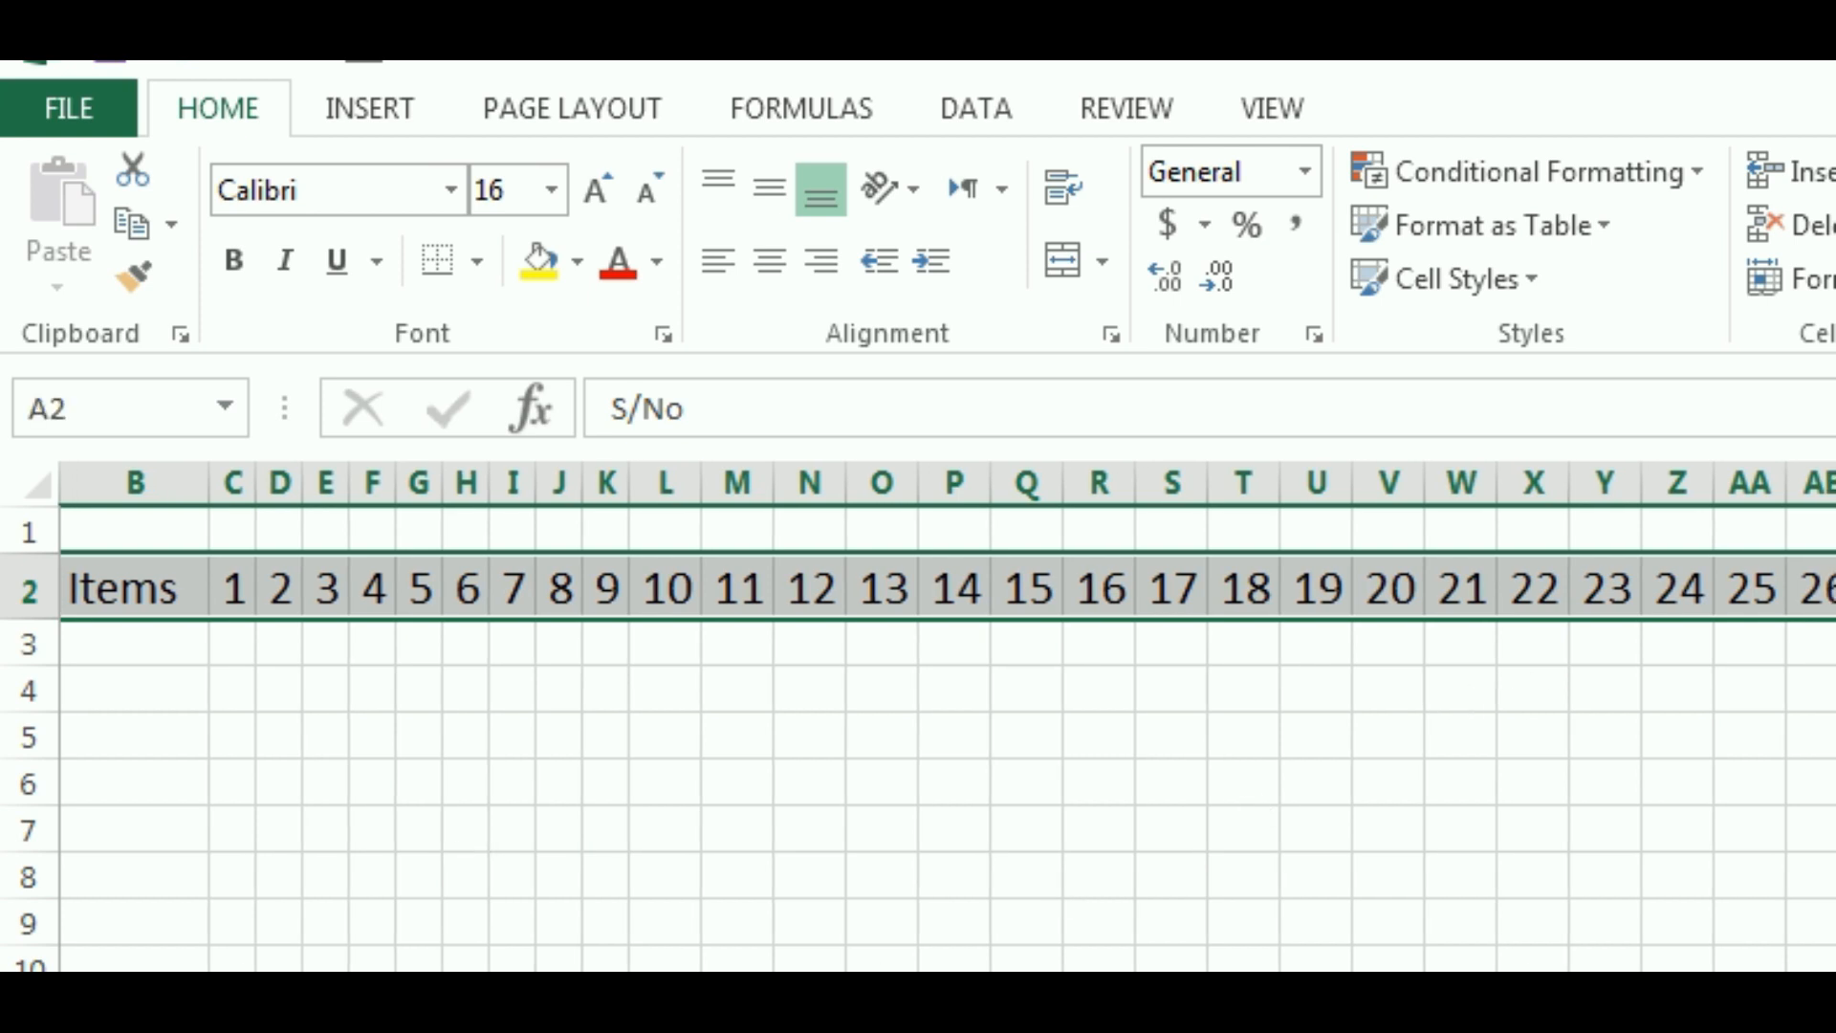
{"action": "left_click", "coordinate": [1831, 736]}
{"action": "left_click", "coordinate": [1831, 643]}
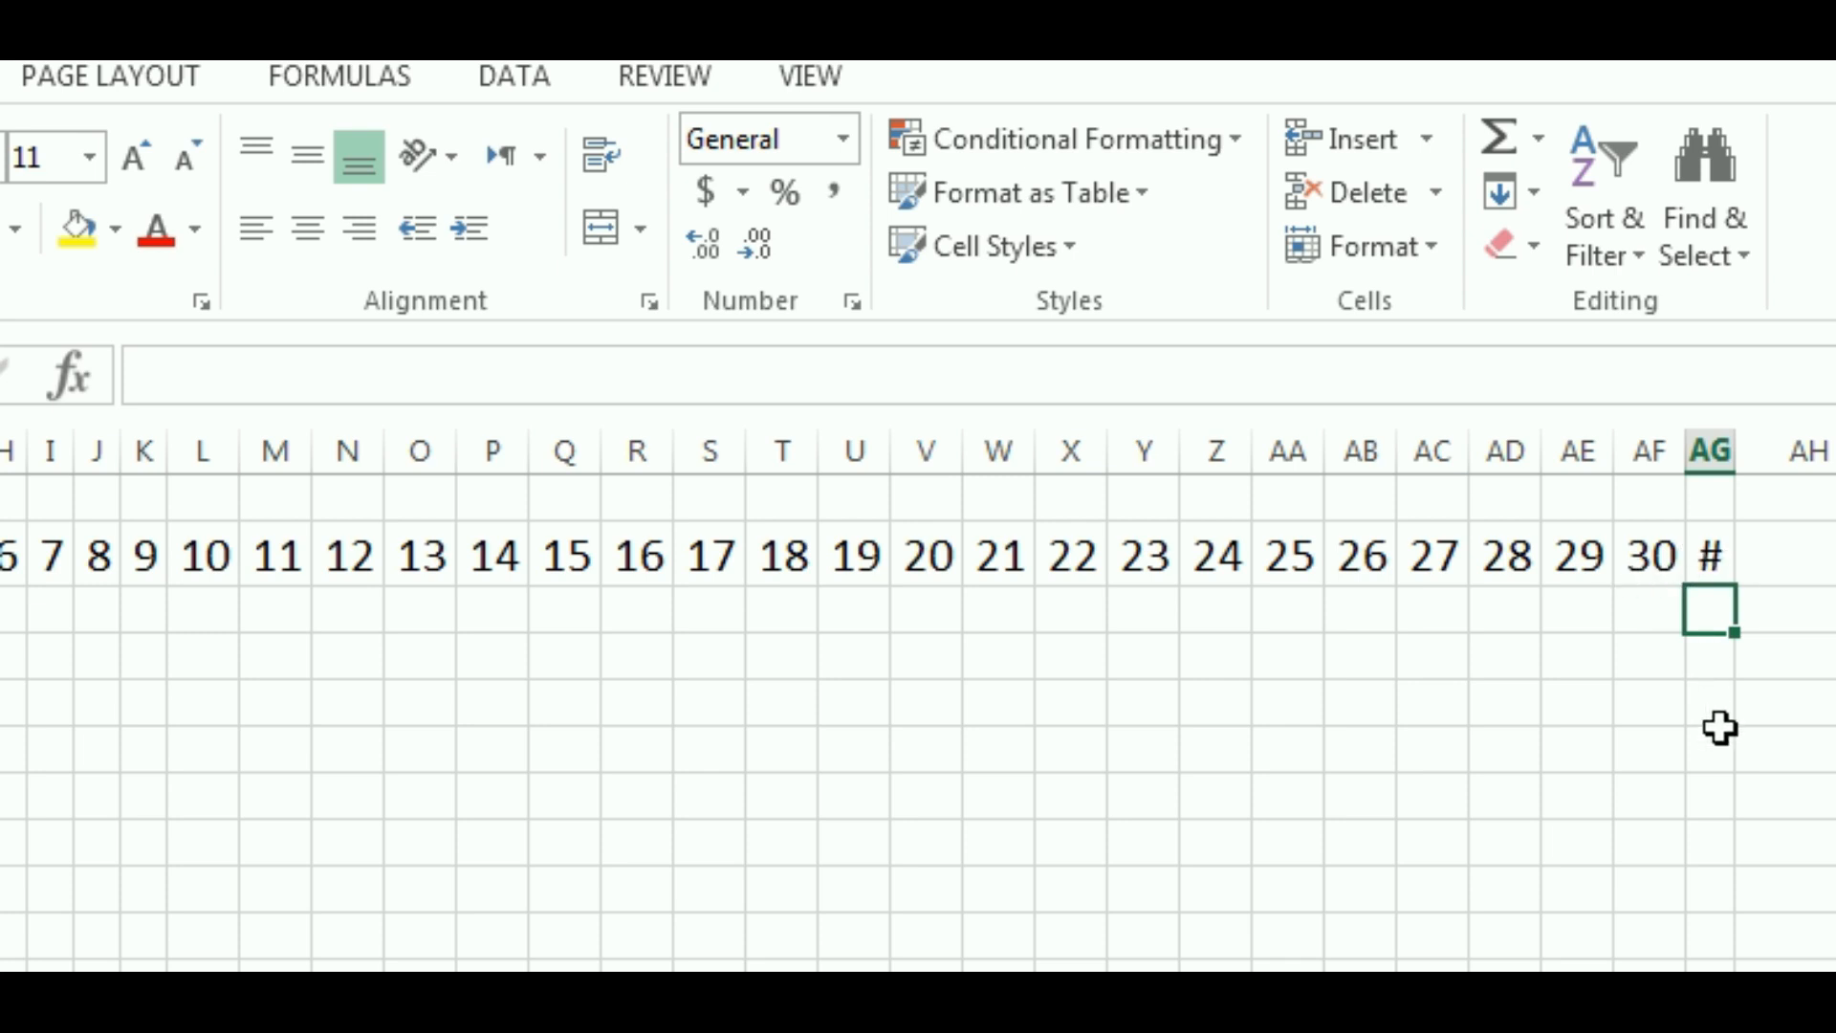
{"action": "double_click", "coordinate": [1738, 446]}
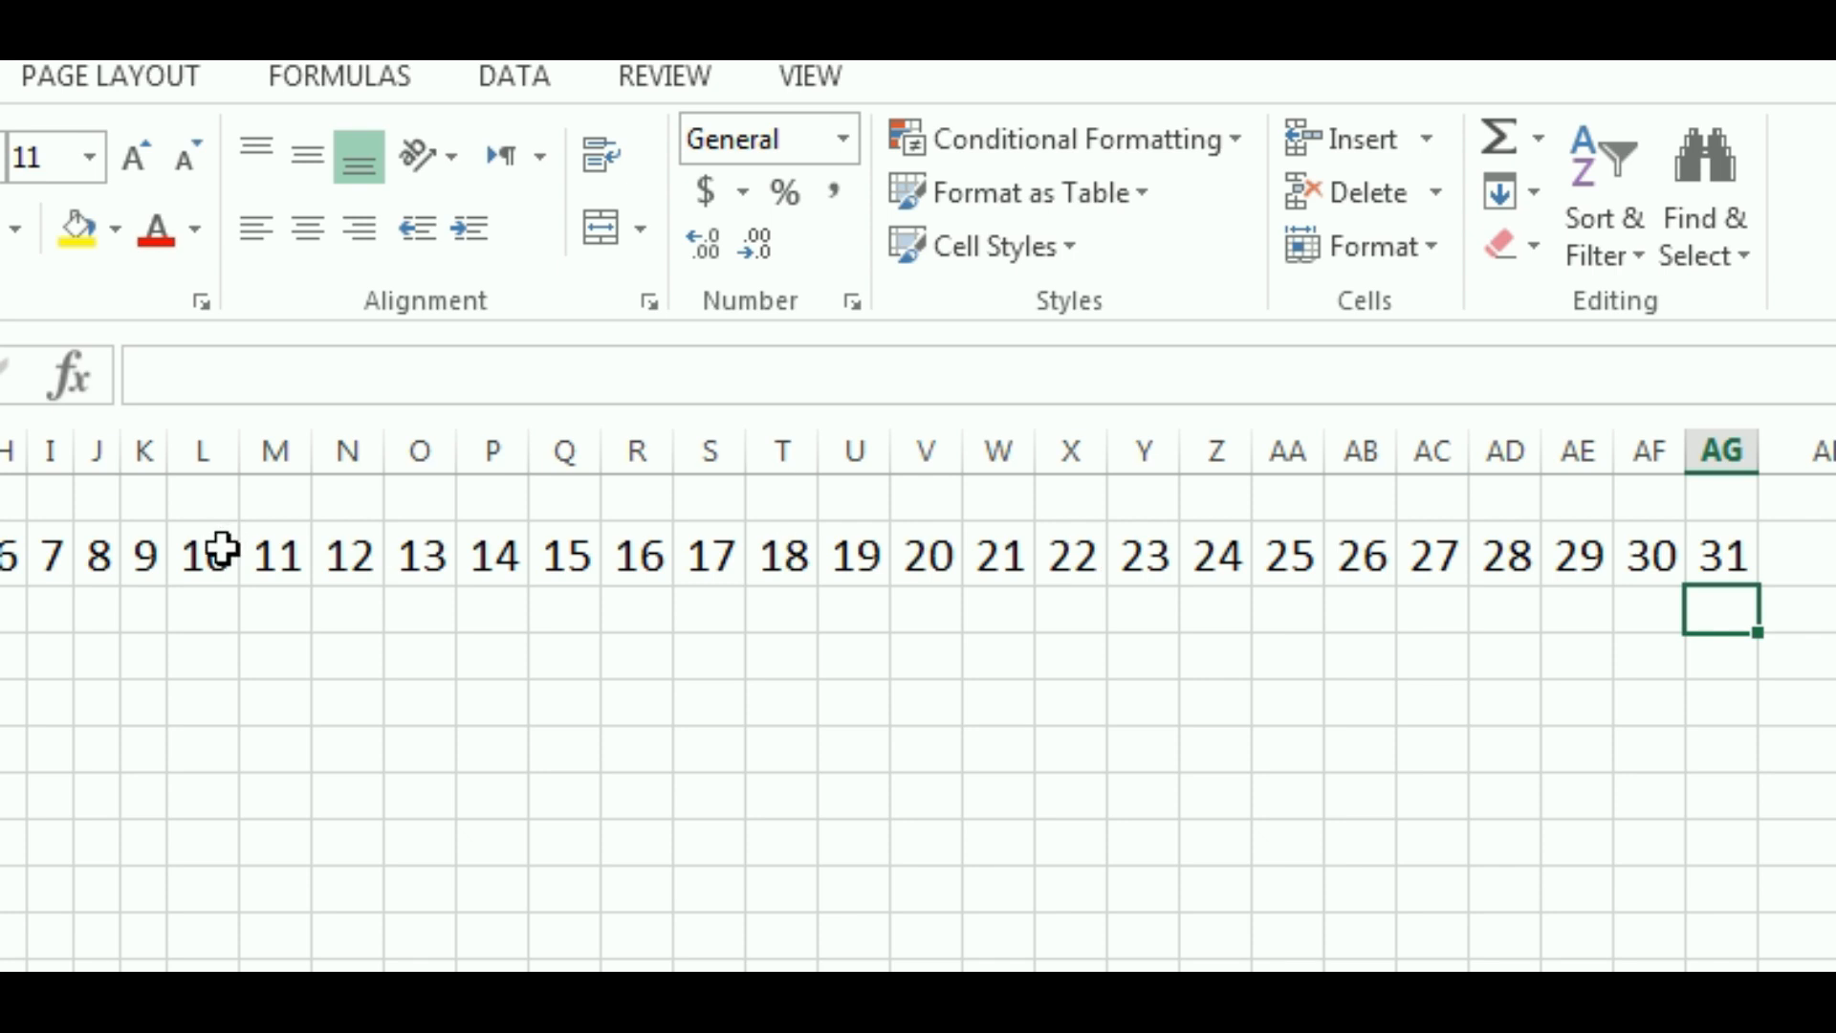
Enter the heading Clossing in cell AH2, directly after day 31
{"action": "left_click", "coordinate": [1599, 685]}
{"action": "key", "text": "Right"}
{"action": "key", "text": "Right"}
{"action": "key", "text": "Right"}
{"action": "key", "text": "Right"}
{"action": "key", "text": "Right"}
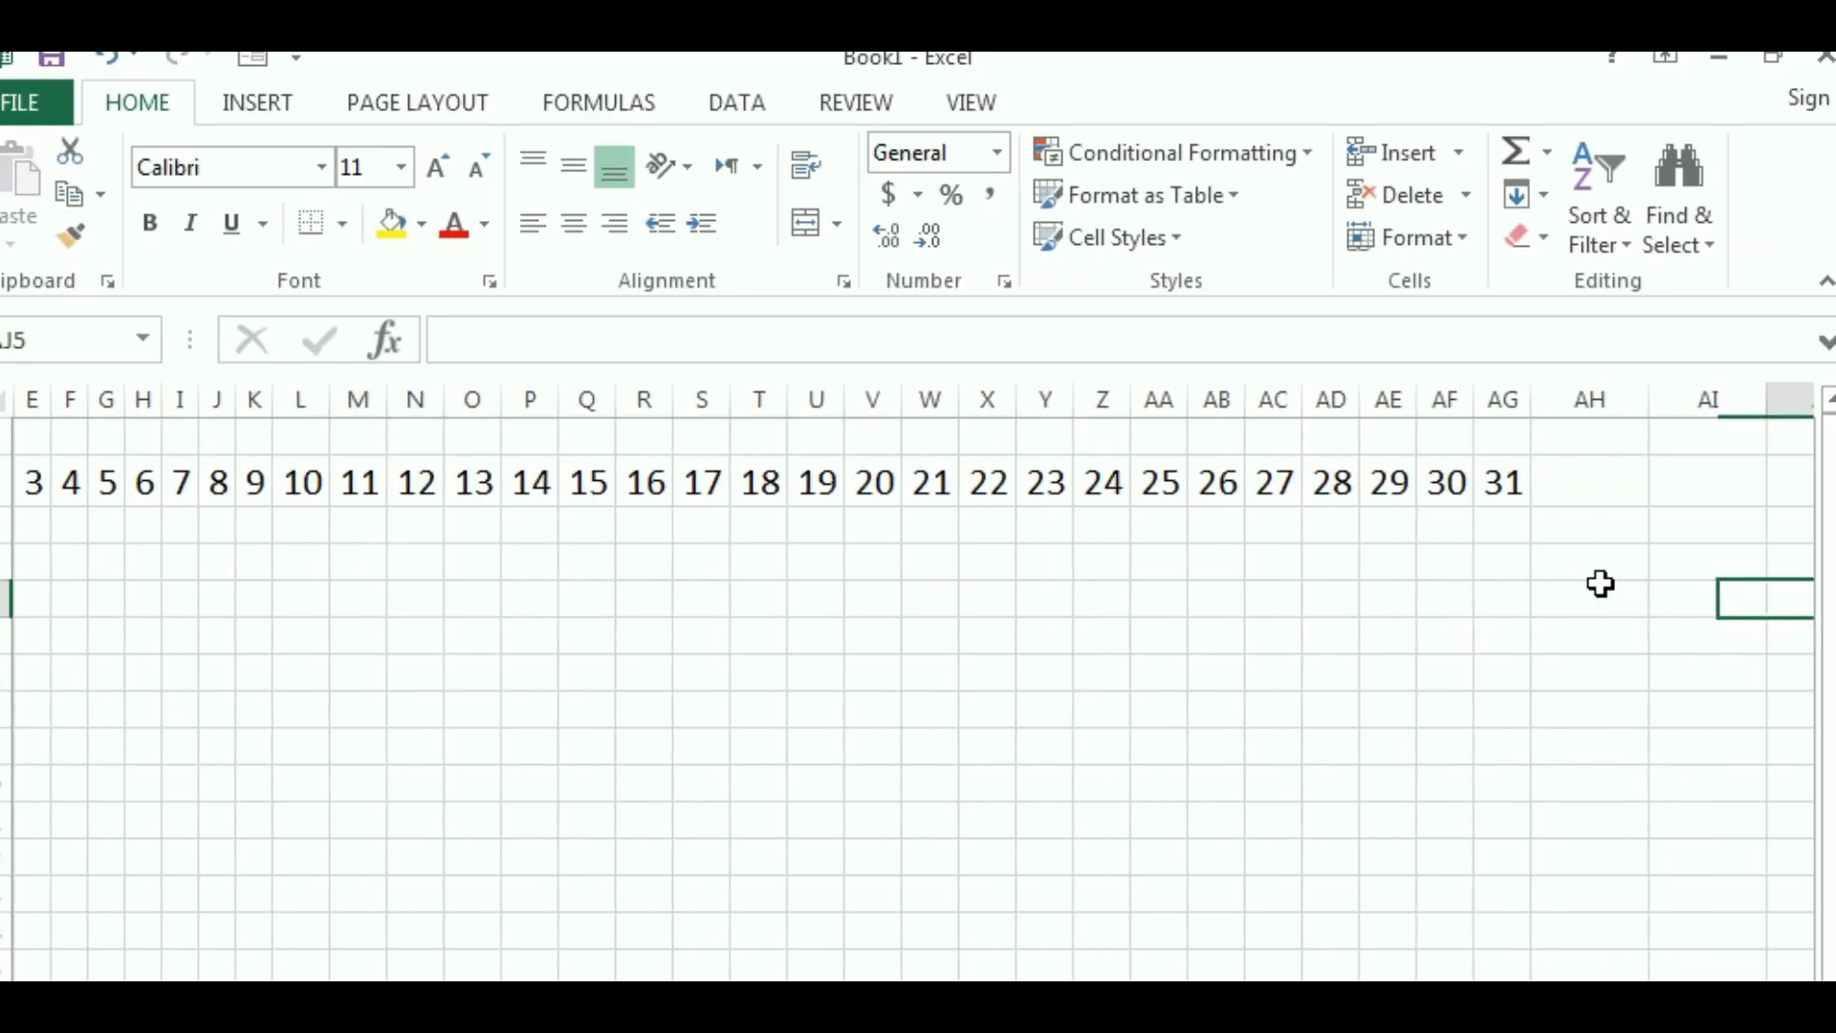
{"action": "key", "text": "Left"}
{"action": "key", "text": "Left"}
{"action": "key", "text": "Up"}
{"action": "key", "text": "Up"}
{"action": "key", "text": "Up"}
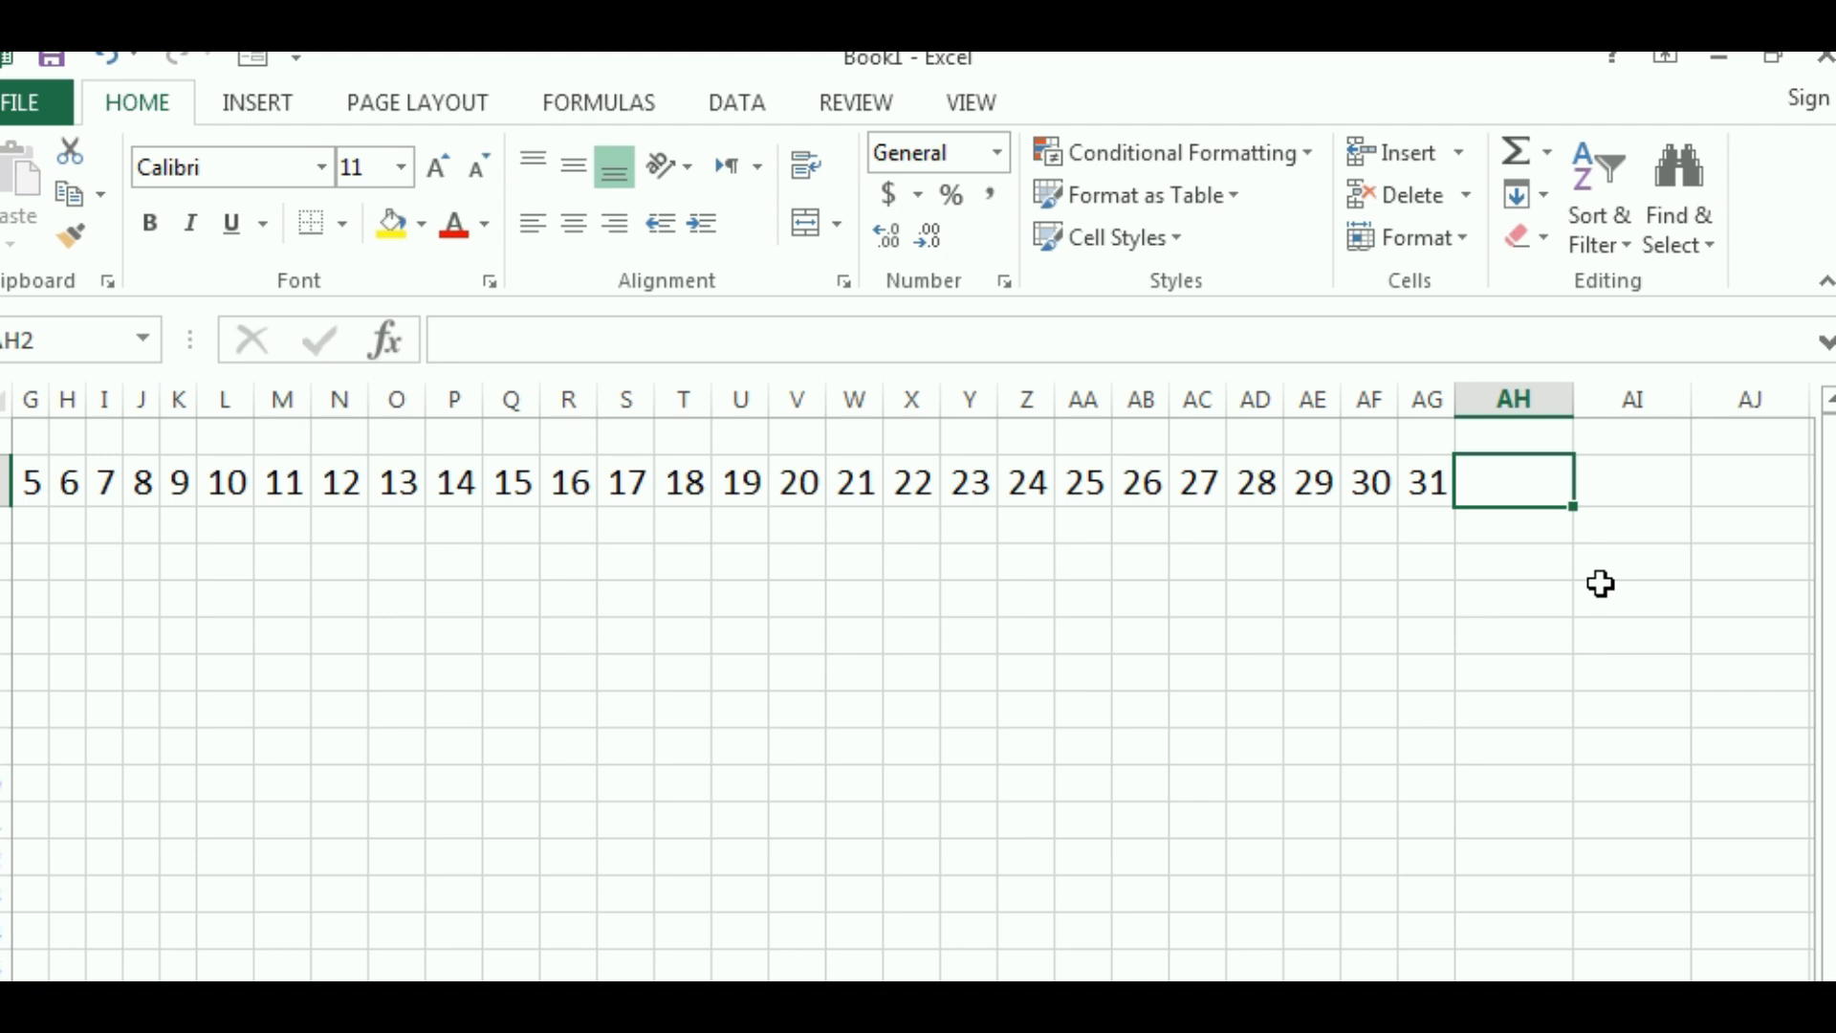
{"action": "type", "text": "Clo"}
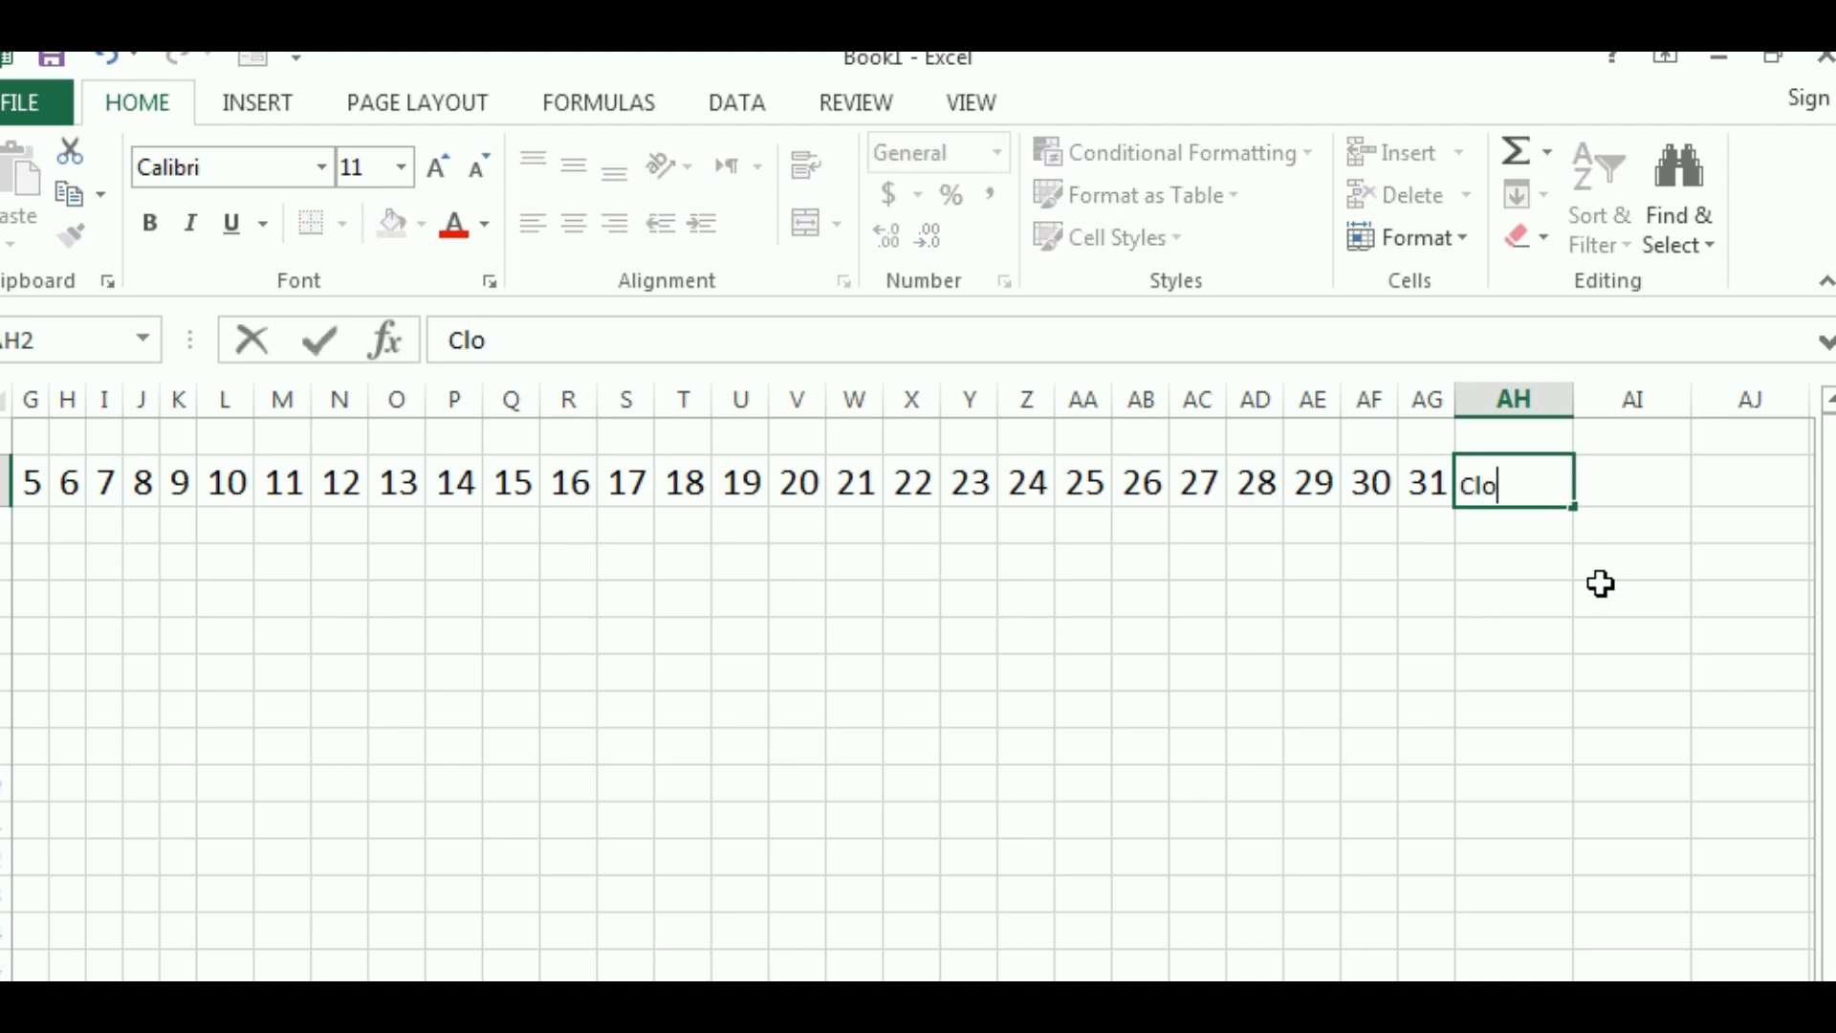
{"action": "type", "text": "ssing"}
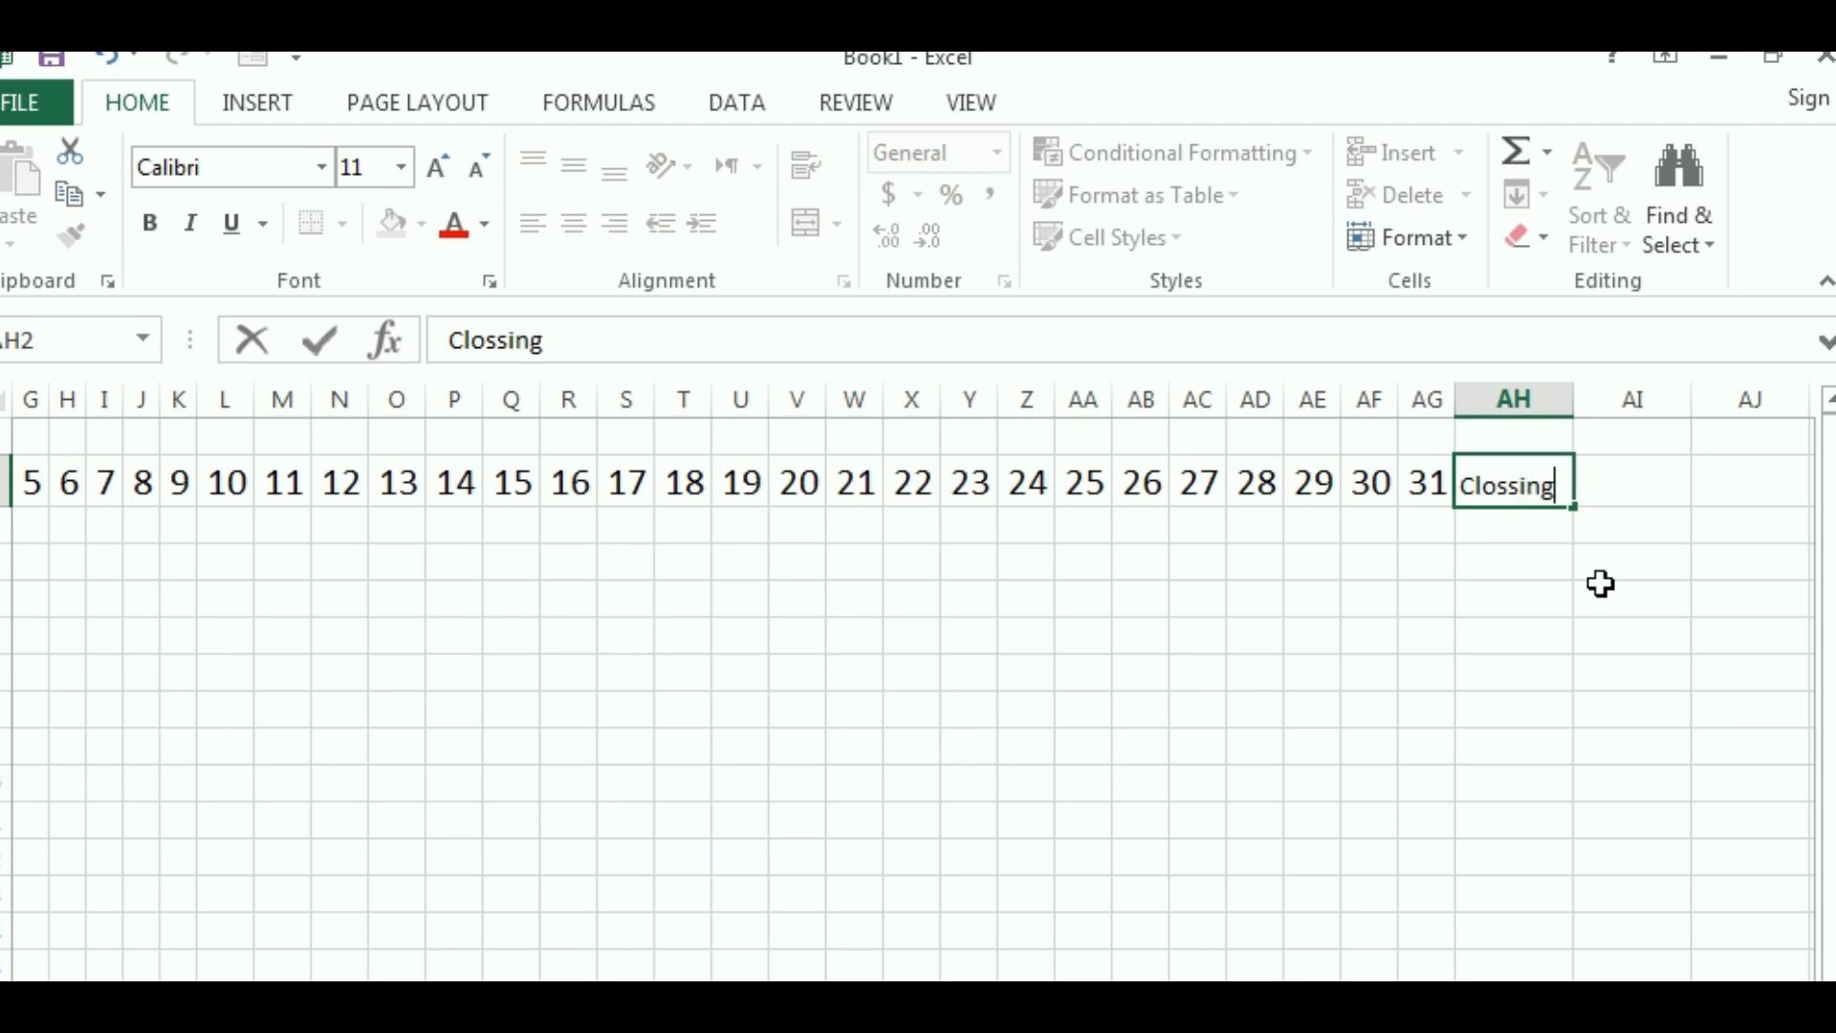
{"action": "key", "text": "Return"}
Set the Clossing heading's font size to 16 and AutoFit column AH to its text
{"action": "key", "text": "Up"}
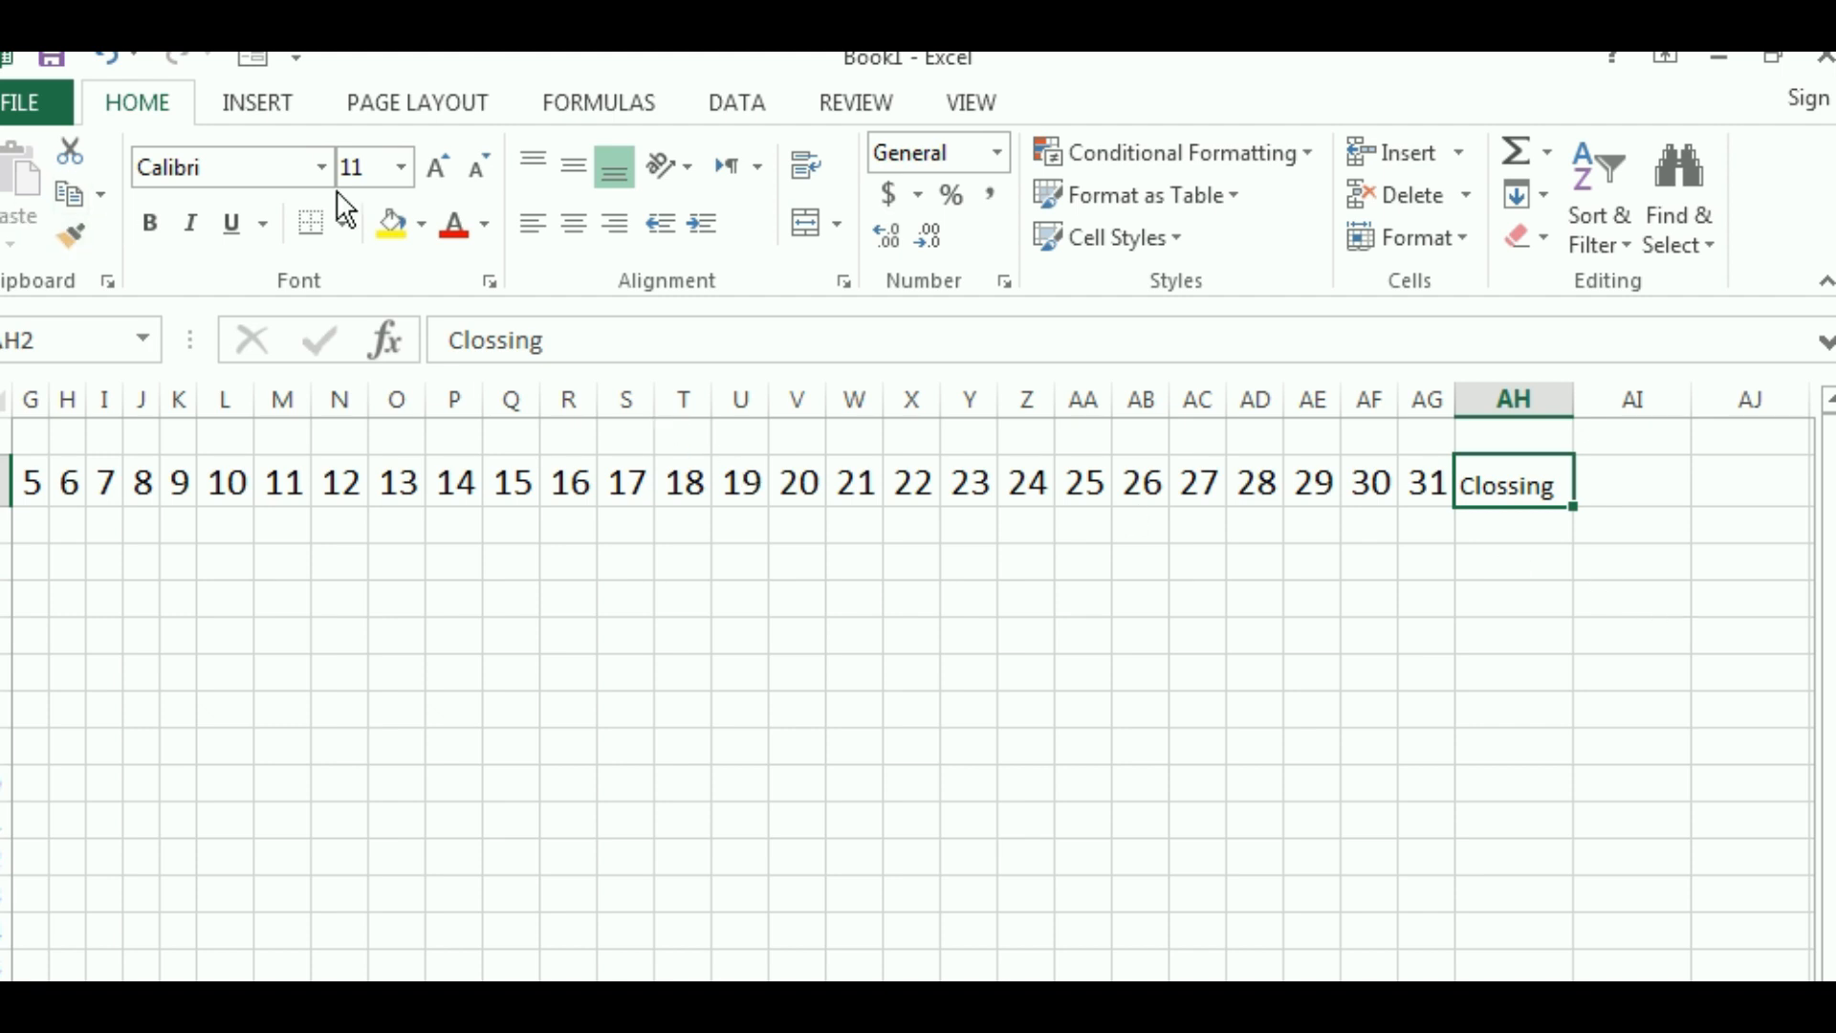
{"action": "left_click", "coordinate": [359, 161]}
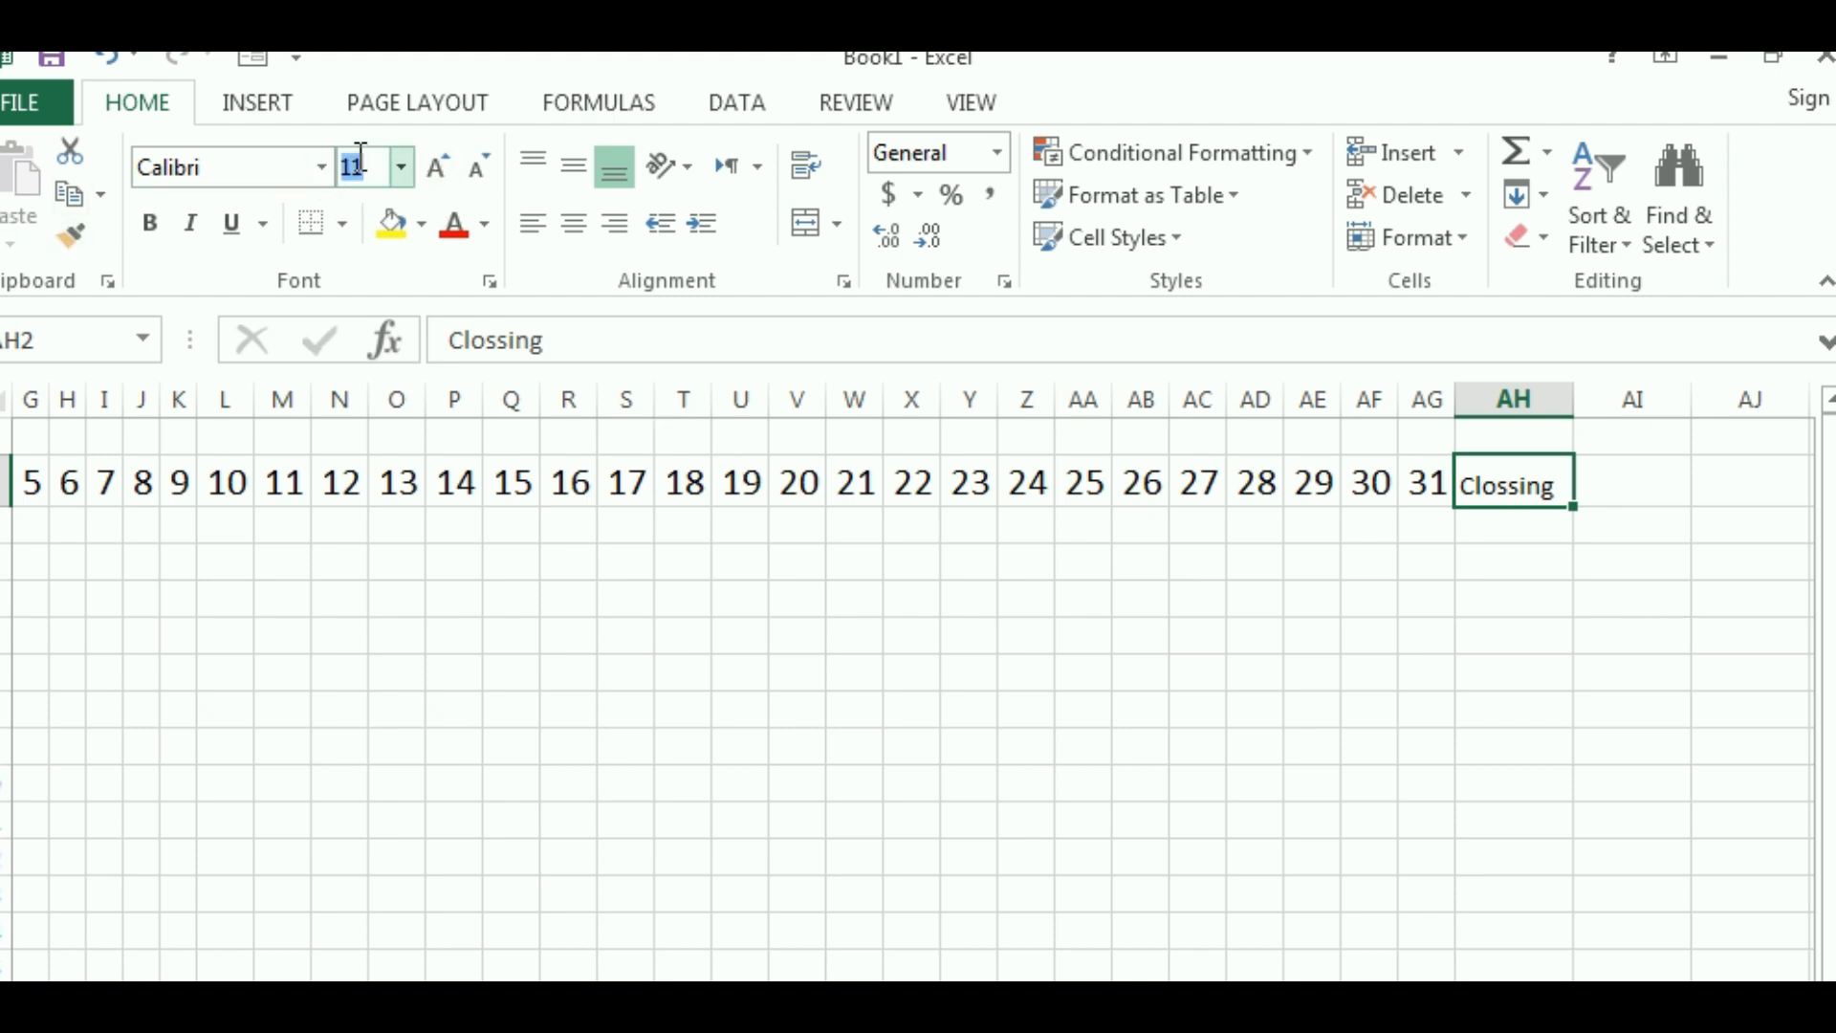
{"action": "type", "text": "16"}
{"action": "key", "text": "Return"}
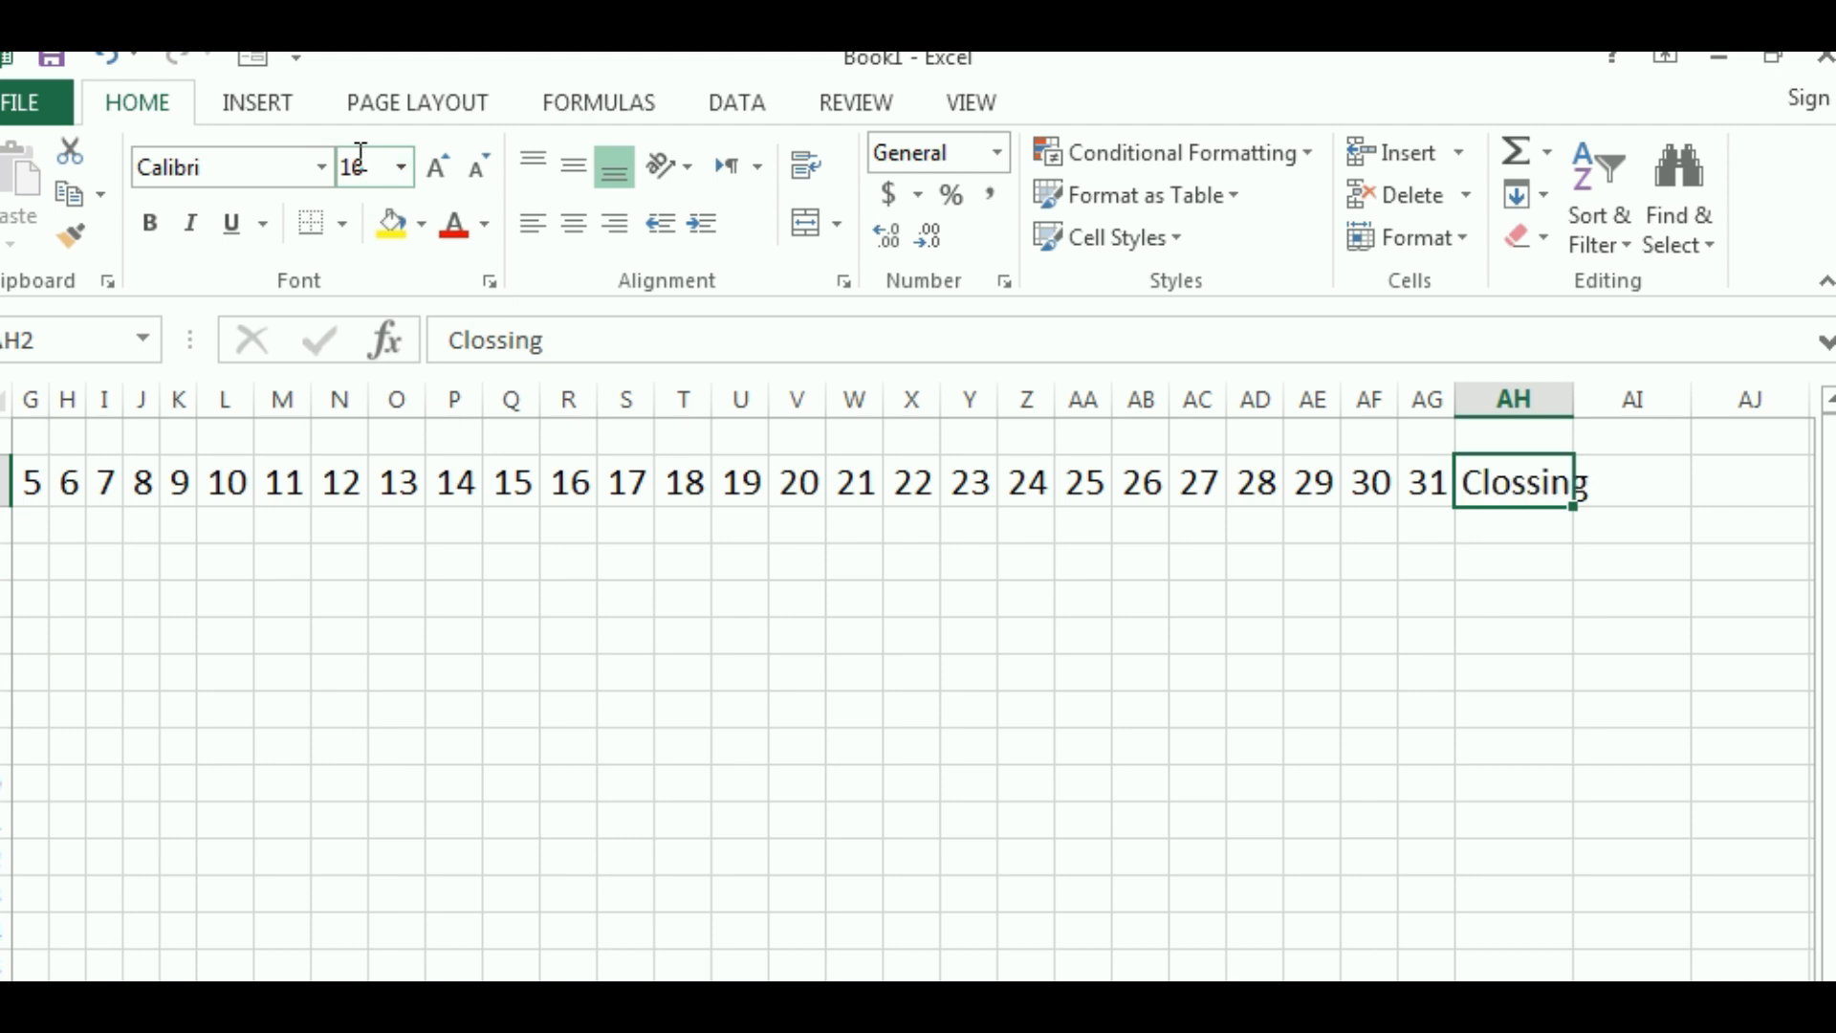
{"action": "double_click", "coordinate": [1571, 400]}
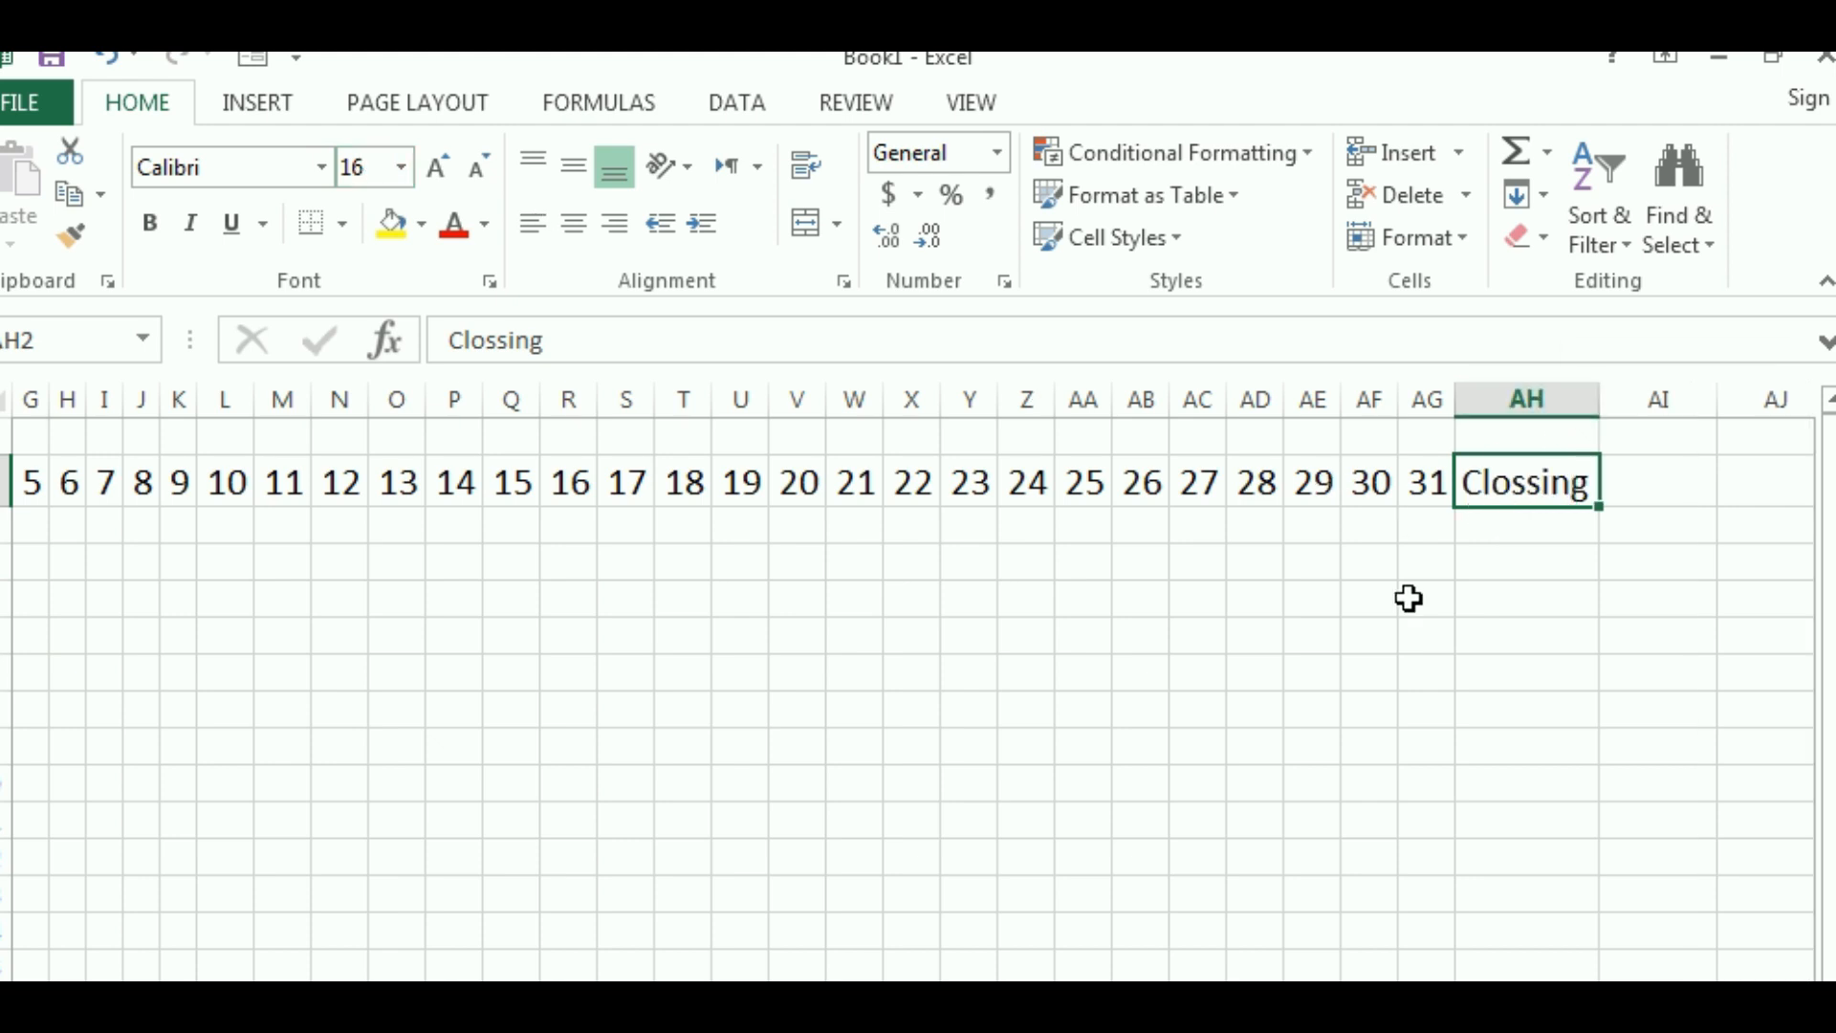
Enter the item names A, B, C, D, E, F and G in cells B3 to B9 under Items
{"action": "key", "text": "Left"}
{"action": "key", "text": "Left"}
{"action": "key", "text": "Left"}
{"action": "key", "text": "Left"}
{"action": "key", "text": "Left"}
{"action": "key", "text": "Left"}
{"action": "key", "text": "Left"}
{"action": "key", "text": "Left"}
{"action": "key", "text": "Left"}
{"action": "key", "text": "Left"}
{"action": "key", "text": "Left"}
{"action": "key", "text": "Left"}
{"action": "key", "text": "Left"}
{"action": "key", "text": "Left"}
{"action": "key", "text": "Left"}
{"action": "key", "text": "Left"}
{"action": "key", "text": "Left"}
{"action": "key", "text": "Left"}
{"action": "key", "text": "Left"}
{"action": "key", "text": "Left"}
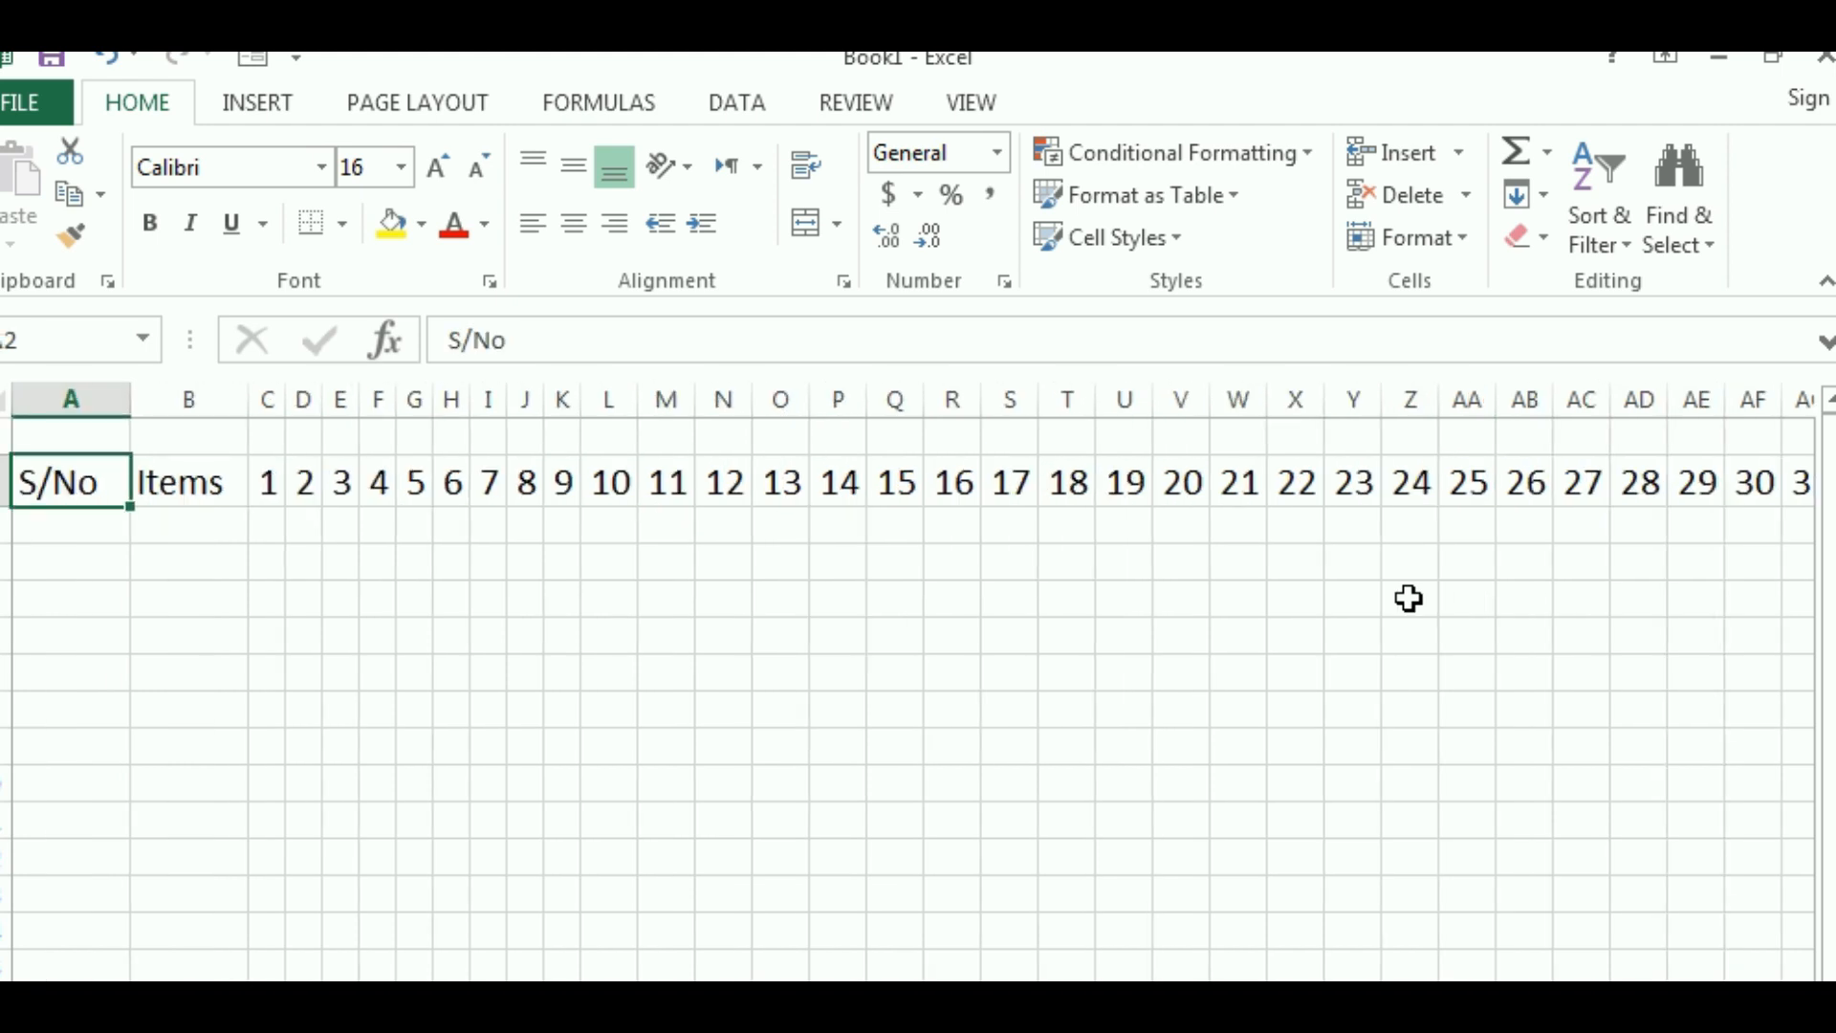
{"action": "key", "text": "Right"}
{"action": "key", "text": "Down"}
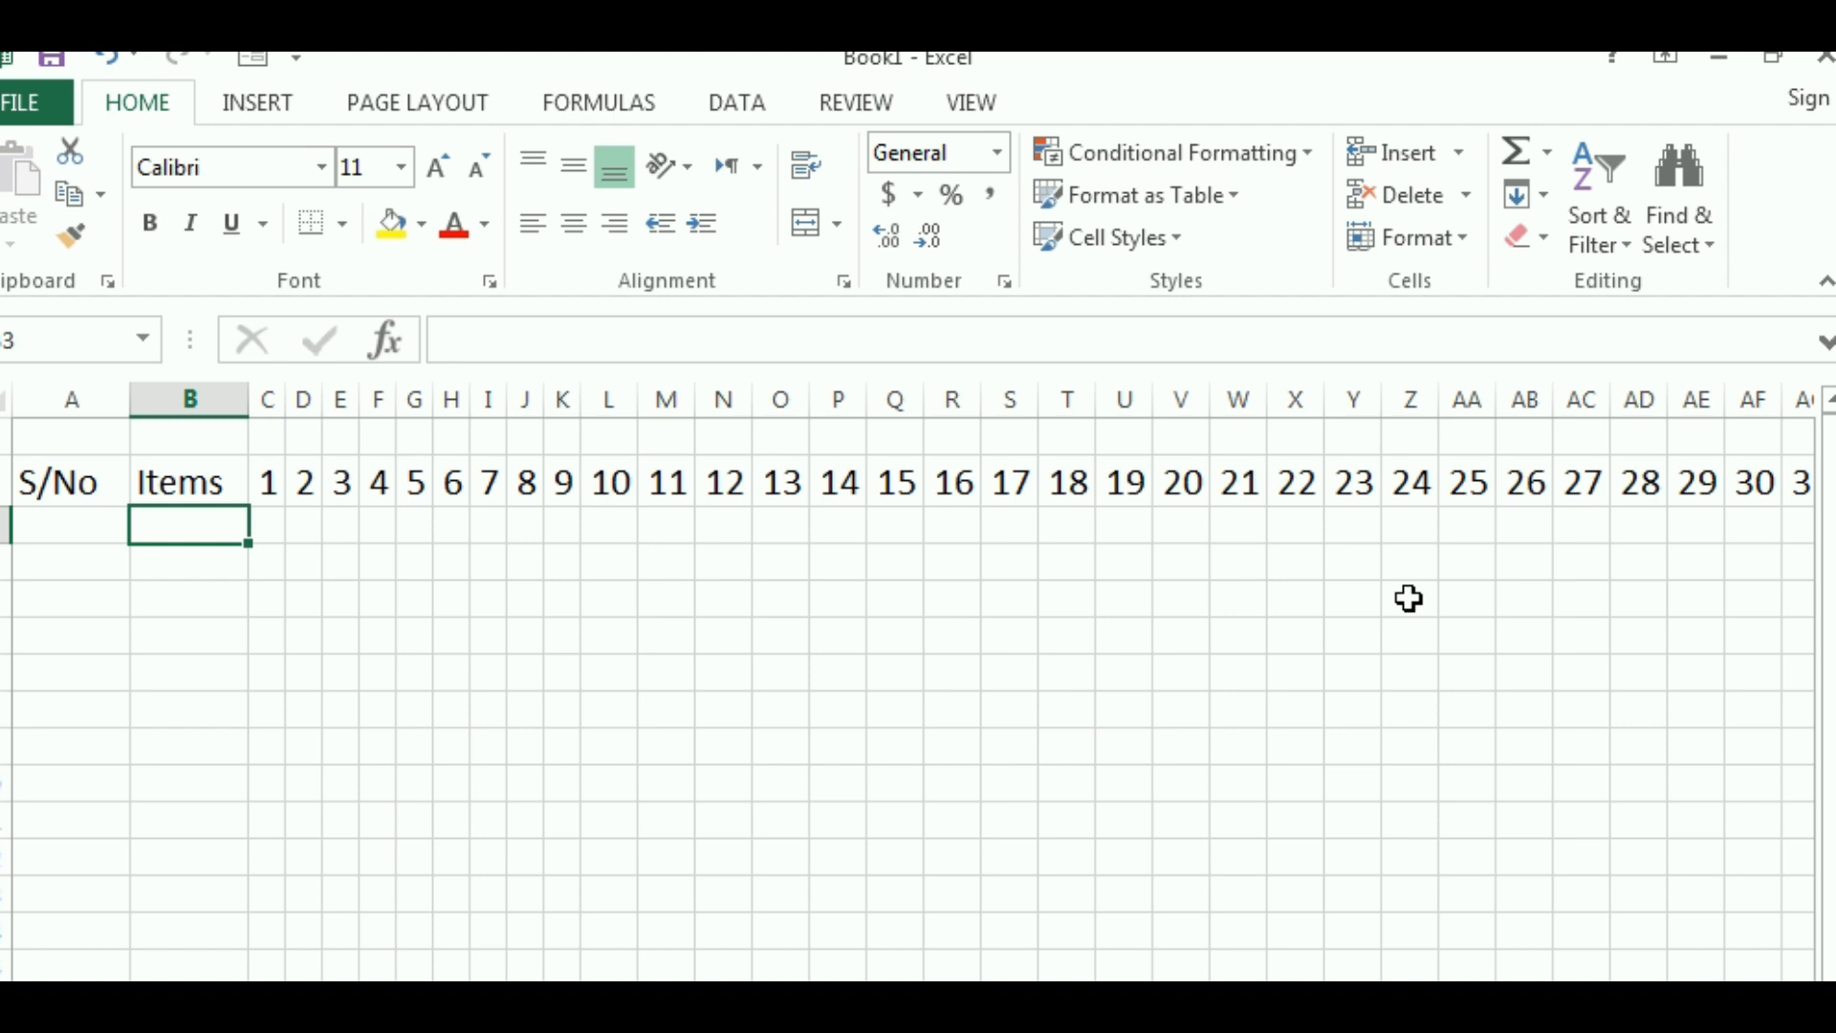
{"action": "type", "text": "A"}
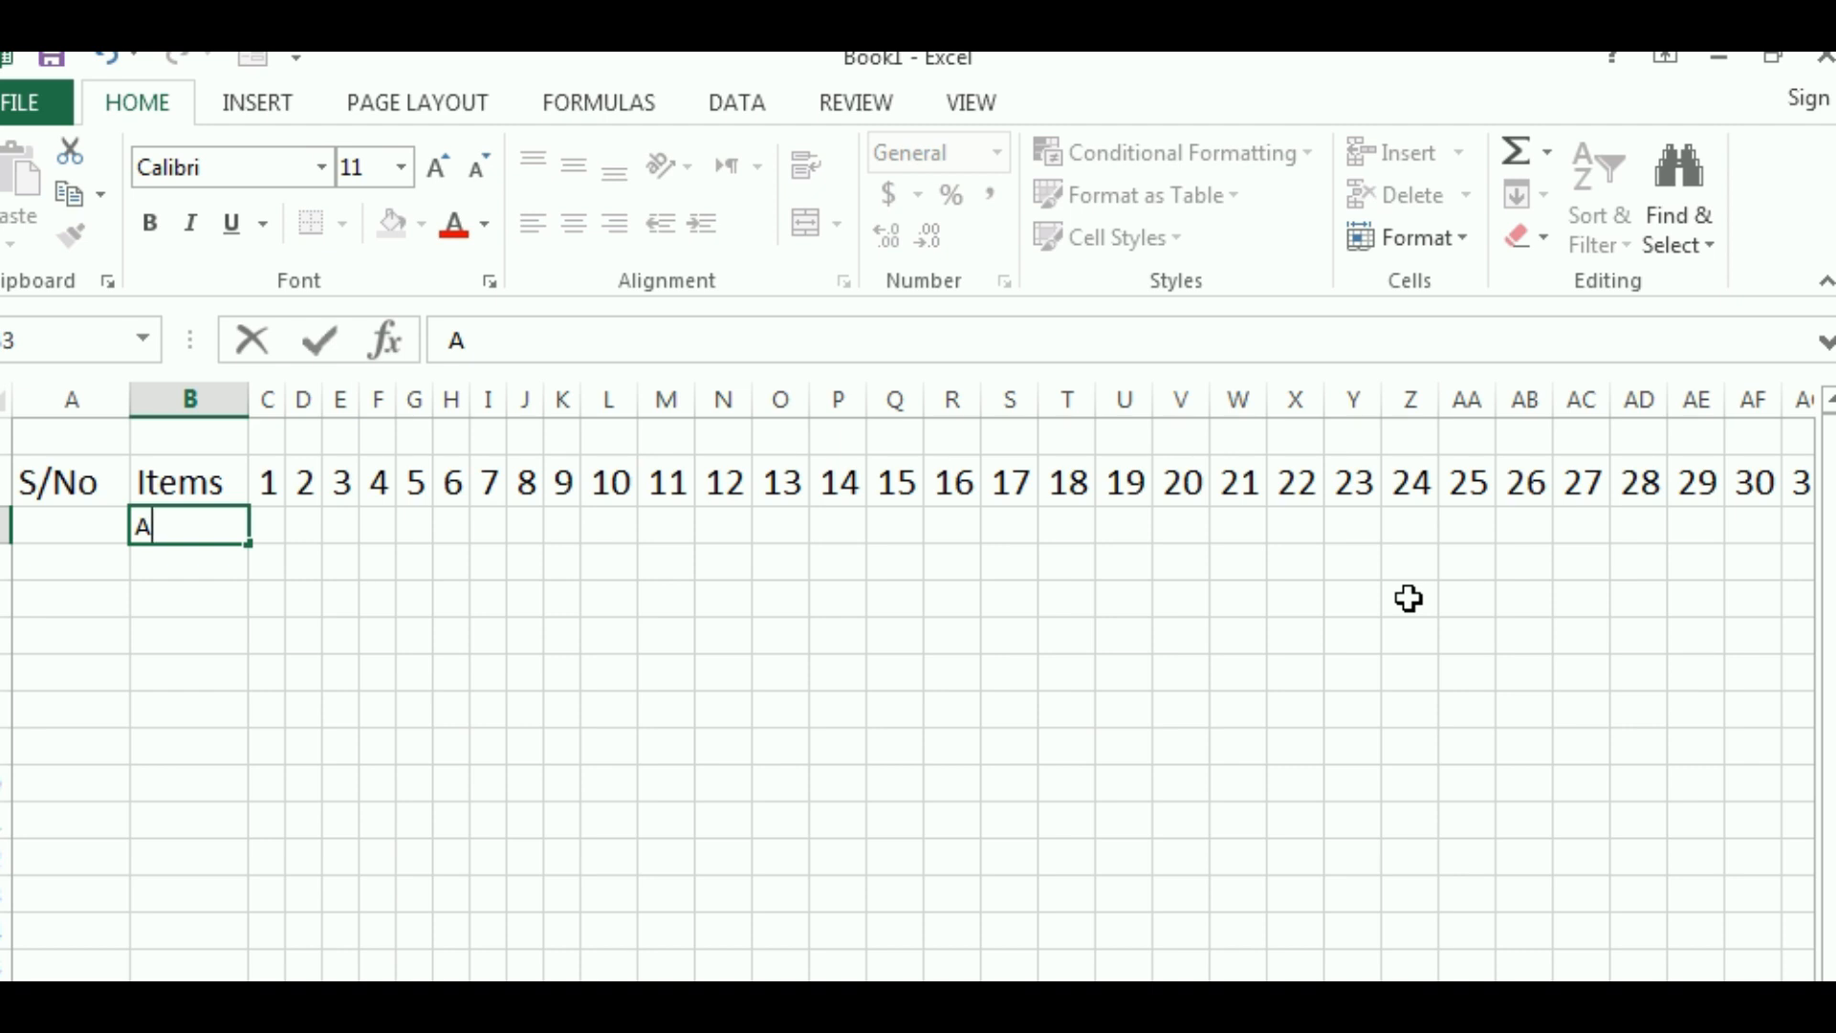
{"action": "key", "text": "BackSpace"}
{"action": "type", "text": "A"}
{"action": "key", "text": "Return"}
{"action": "type", "text": "B"}
{"action": "key", "text": "Return"}
{"action": "type", "text": "C"}
{"action": "key", "text": "Return"}
{"action": "type", "text": "D"}
{"action": "key", "text": "Return"}
{"action": "type", "text": "E"}
{"action": "key", "text": "Return"}
{"action": "type", "text": "F"}
{"action": "key", "text": "Return"}
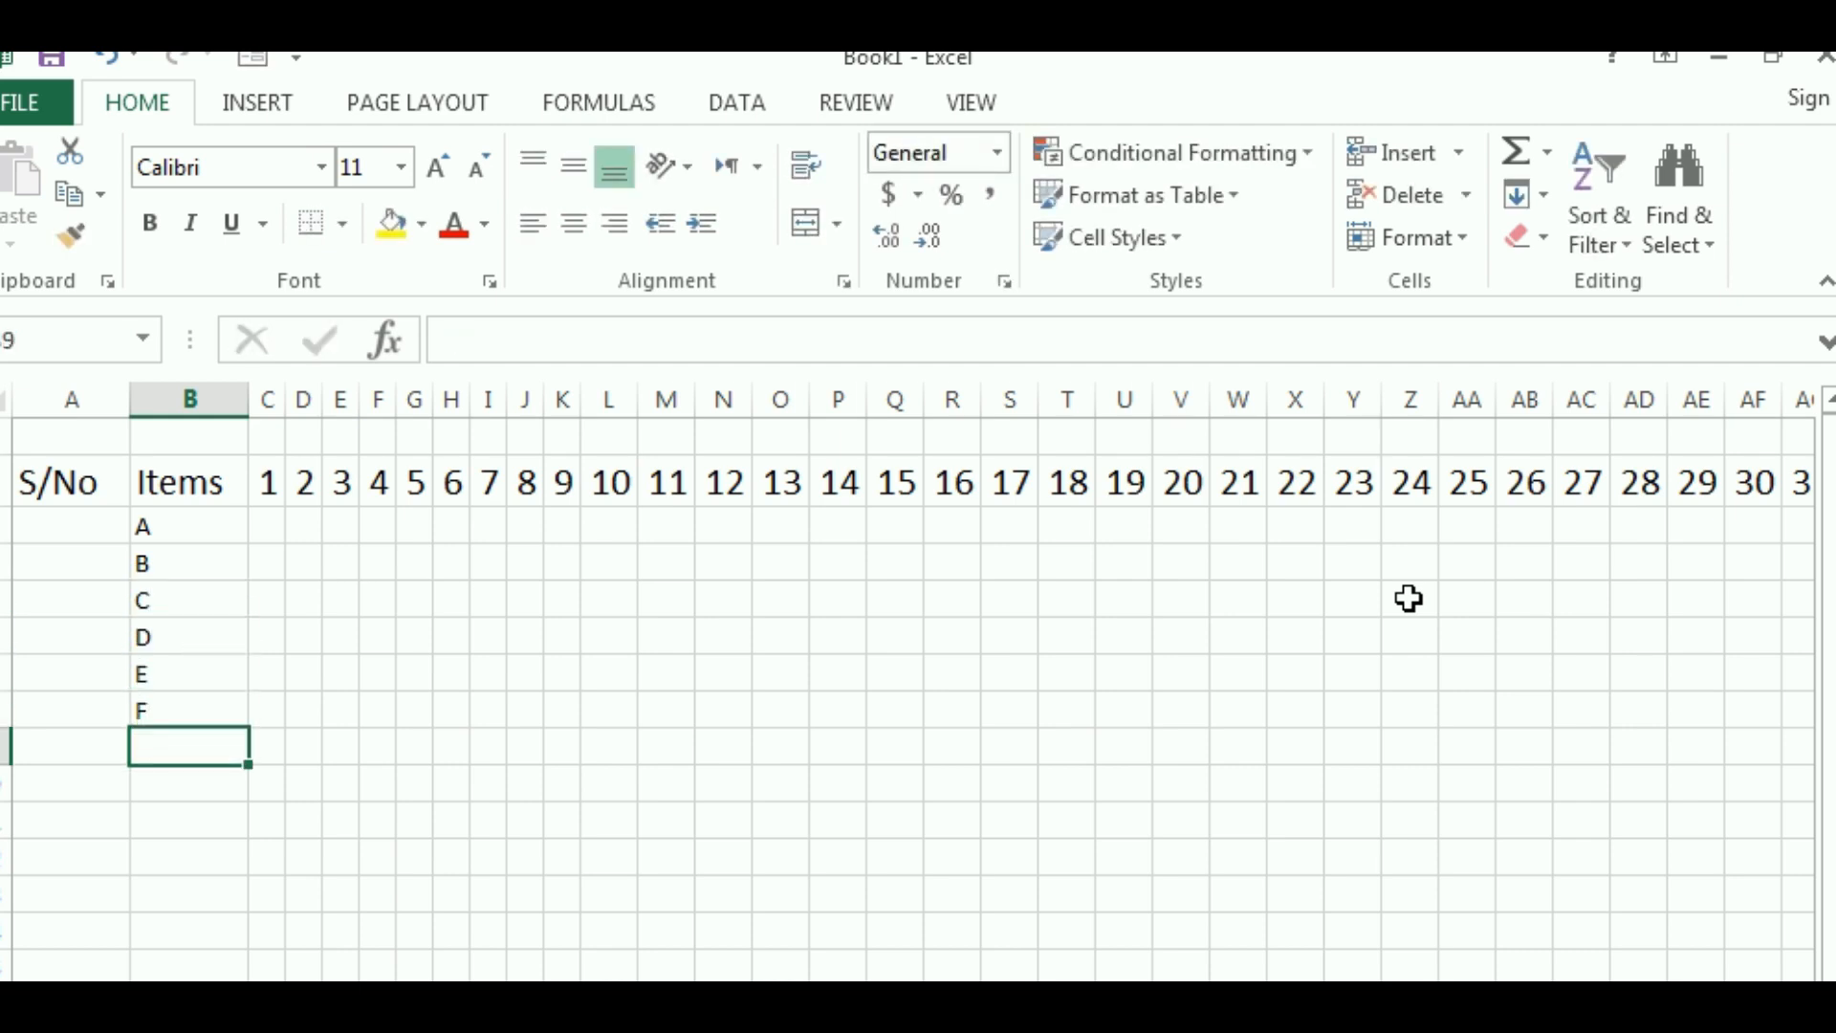
{"action": "type", "text": "G"}
{"action": "key", "text": "Return"}
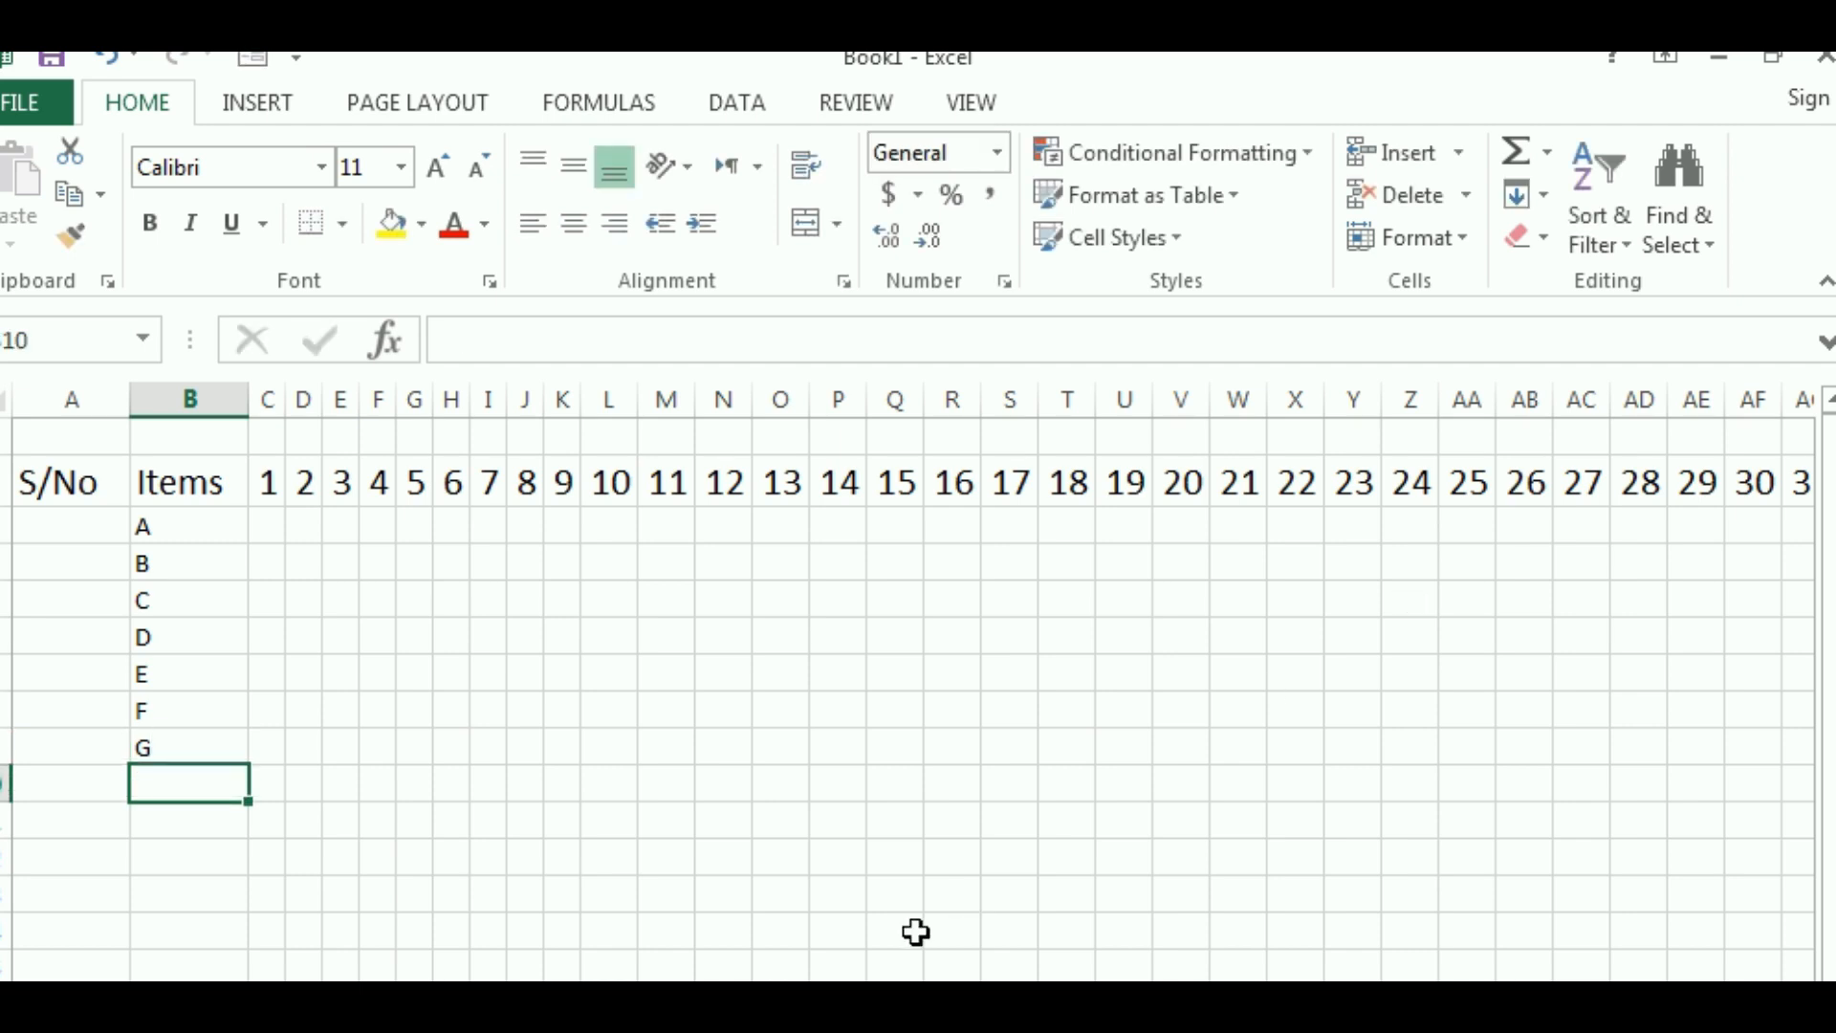
Fill serial numbers 1 to 7 in cells A3 to A9 under S/No, beside the items A to G
{"action": "left_click", "coordinate": [47, 524]}
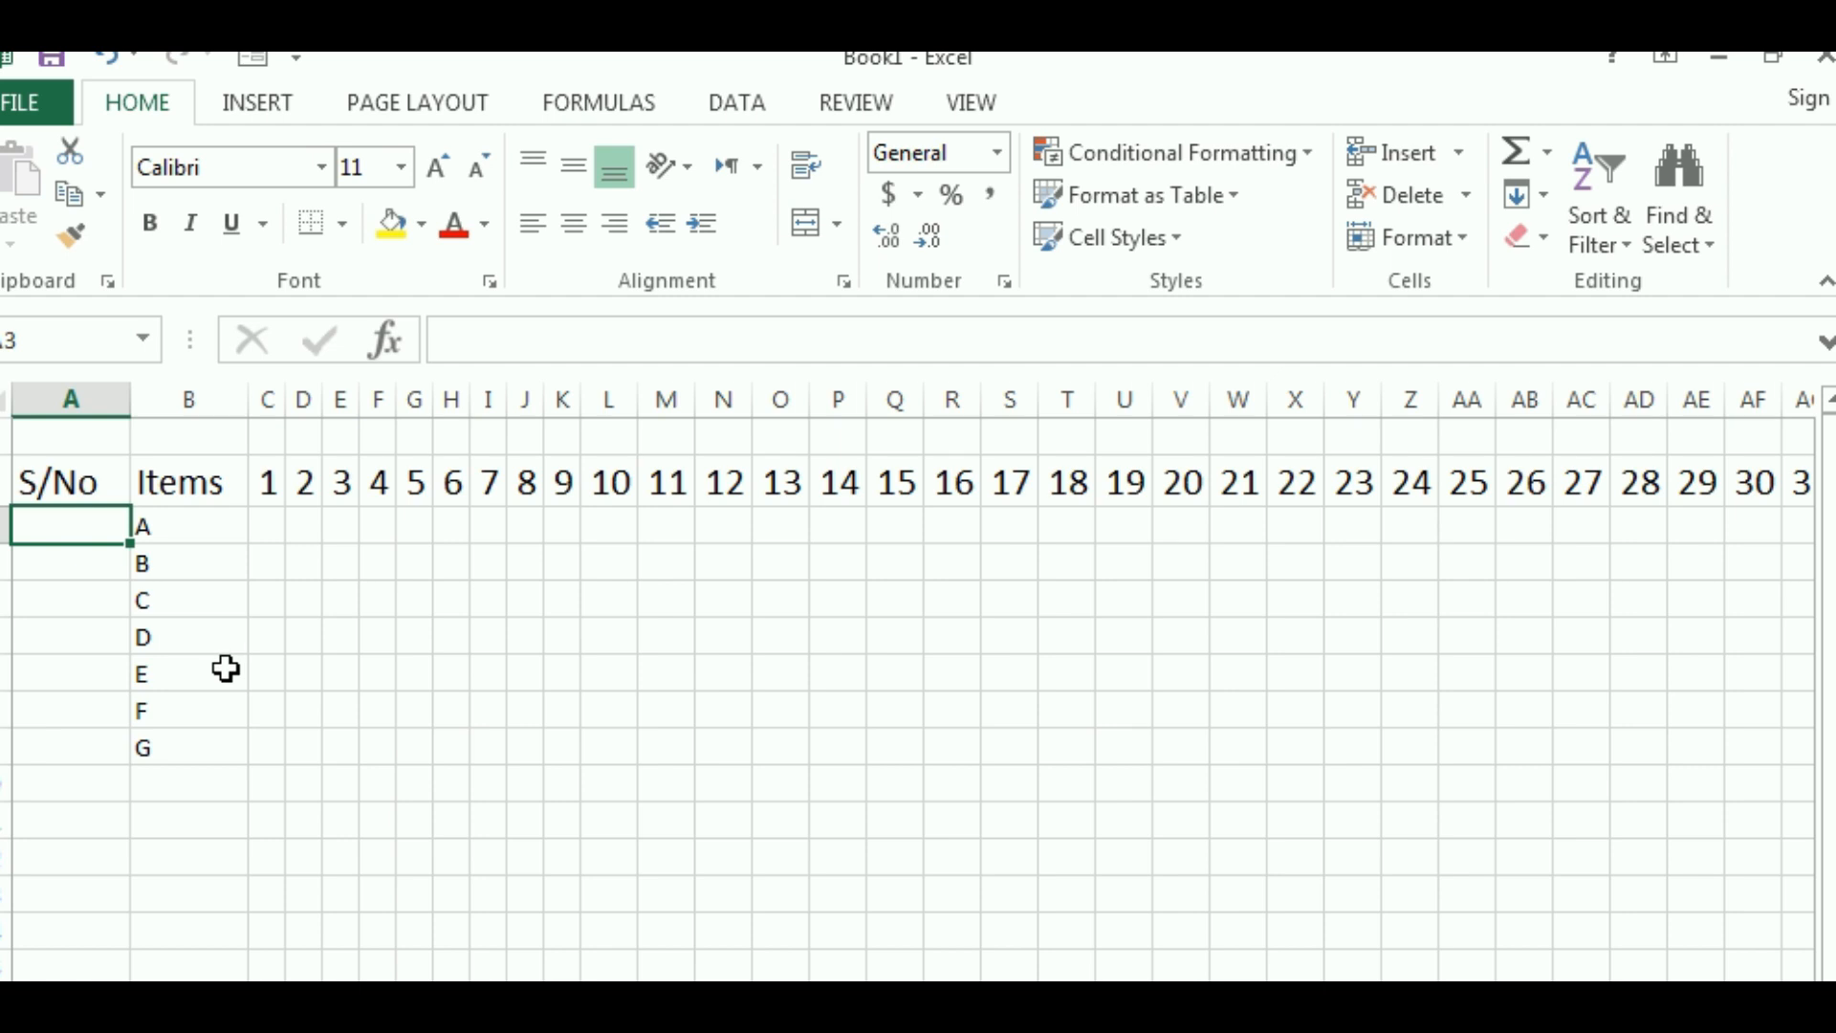
{"action": "type", "text": "1"}
{"action": "key", "text": "Return"}
{"action": "type", "text": "2"}
{"action": "key", "text": "Return"}
{"action": "left_click_drag", "start_coordinate": [76, 538], "coordinate": [67, 554]}
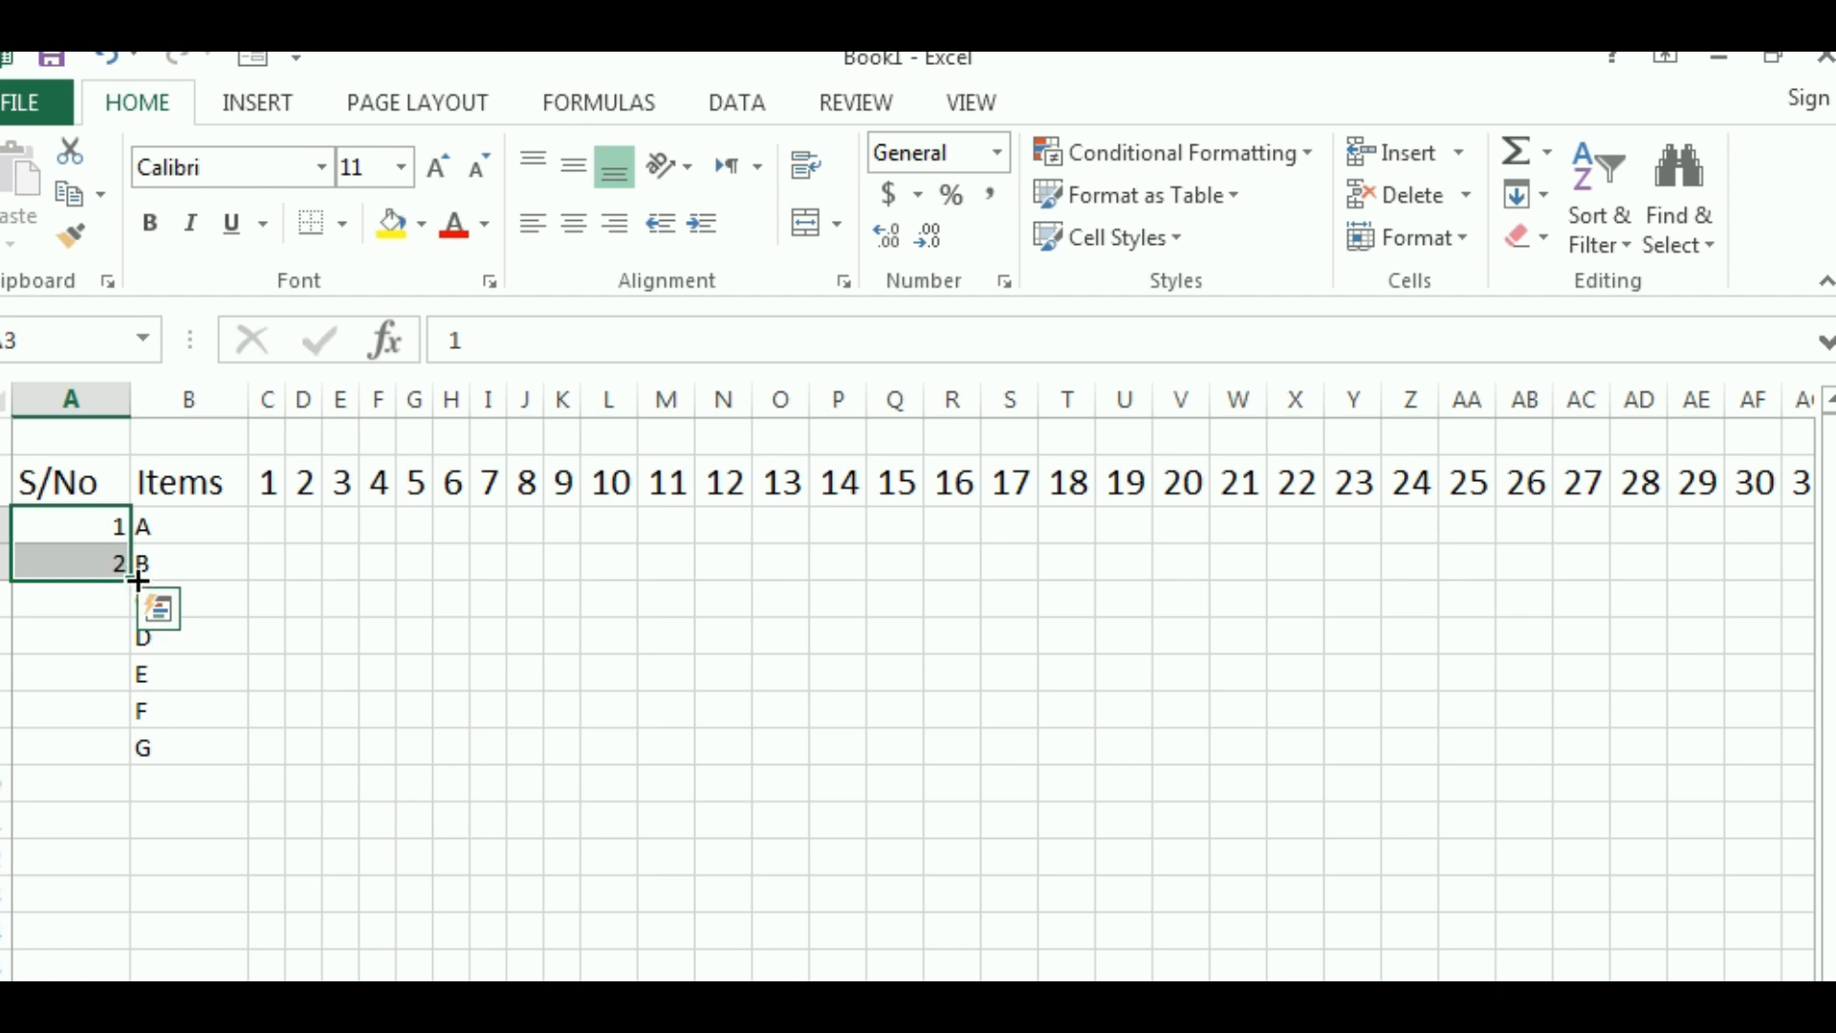
{"action": "left_click_drag", "start_coordinate": [139, 581], "coordinate": [130, 760]}
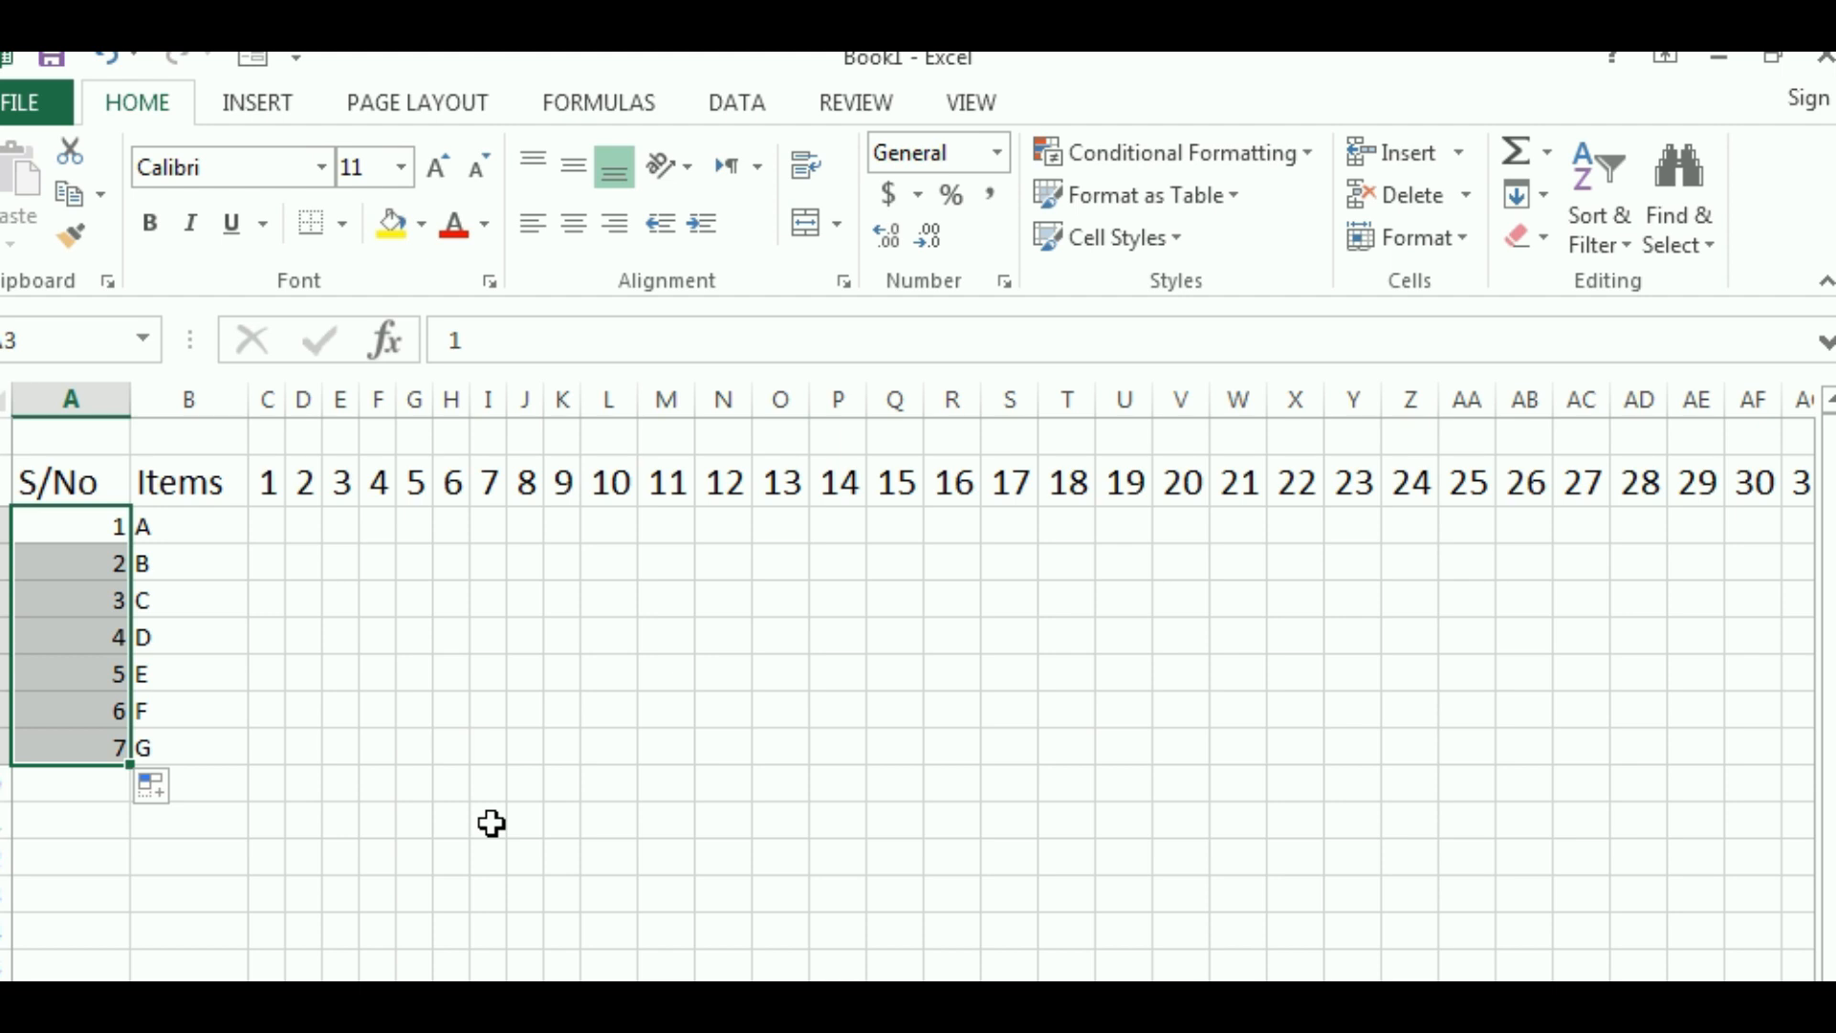
{"action": "left_click", "coordinate": [562, 819]}
Enter the title Stock In (Purchase Record) in cell A1 above the headings
{"action": "left_click", "coordinate": [63, 429]}
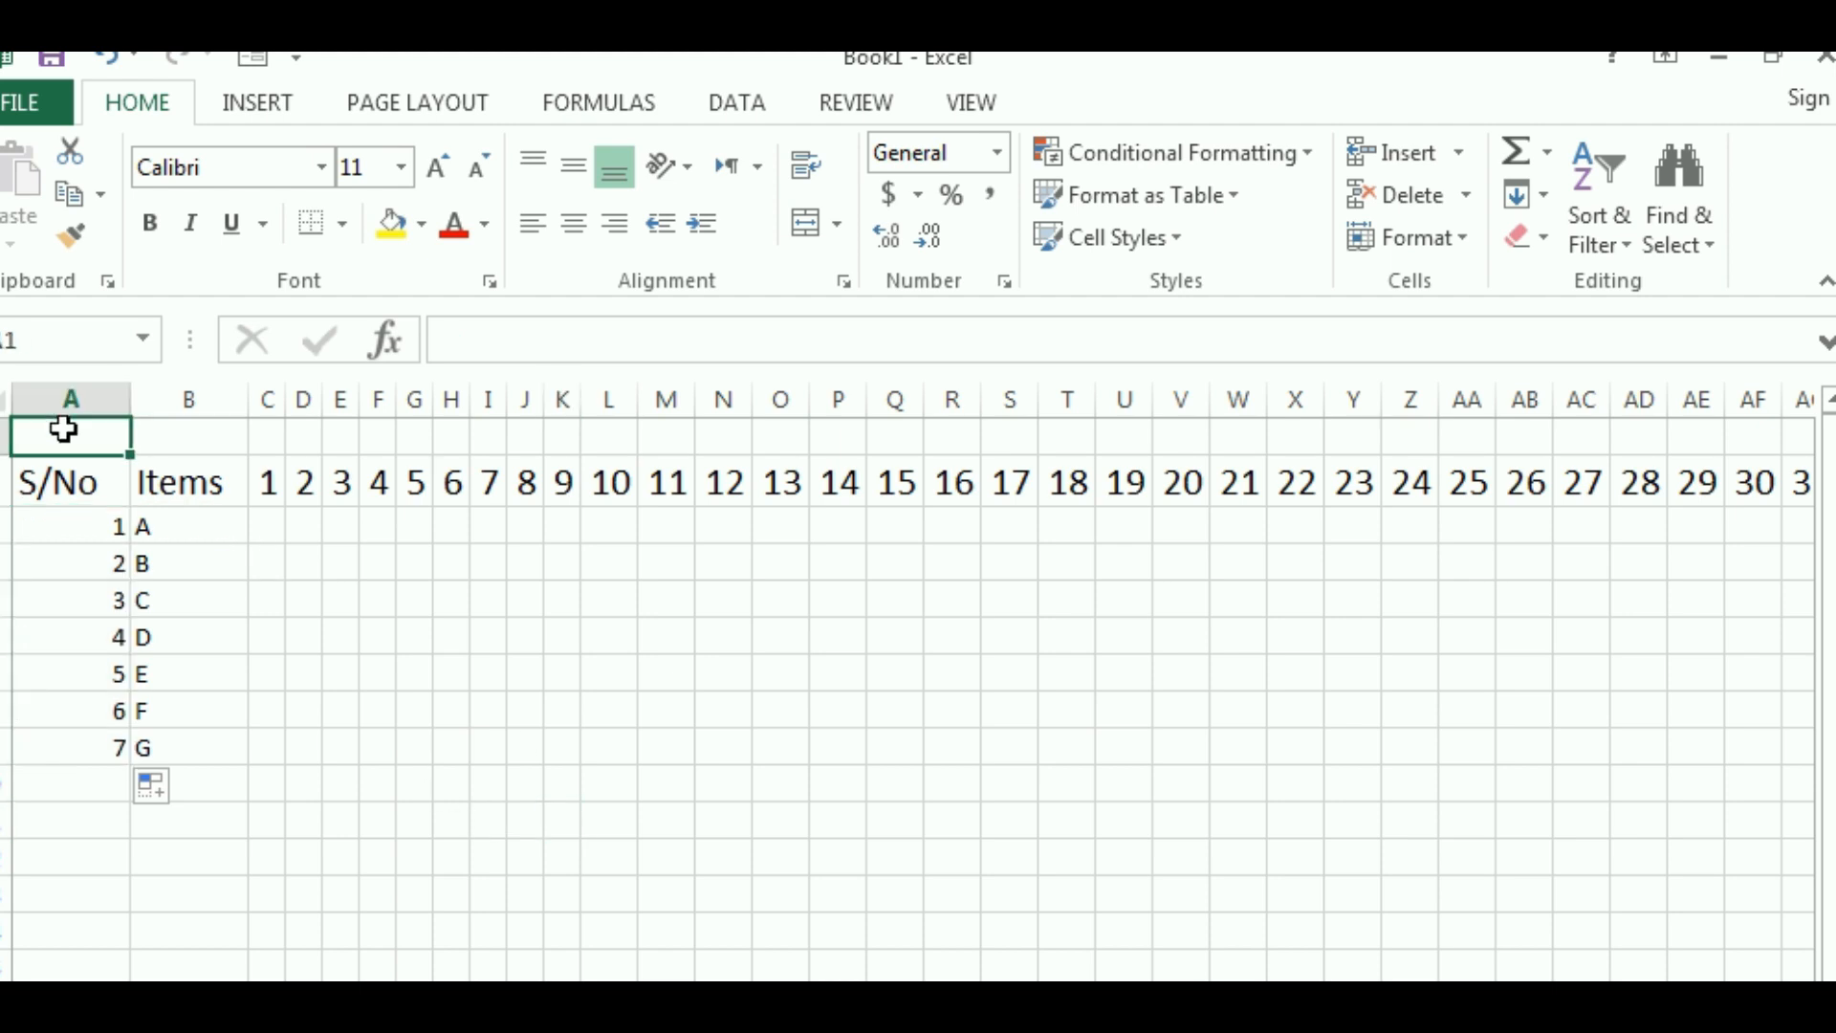
{"action": "type", "text": "Sto"}
{"action": "type", "text": "k "}
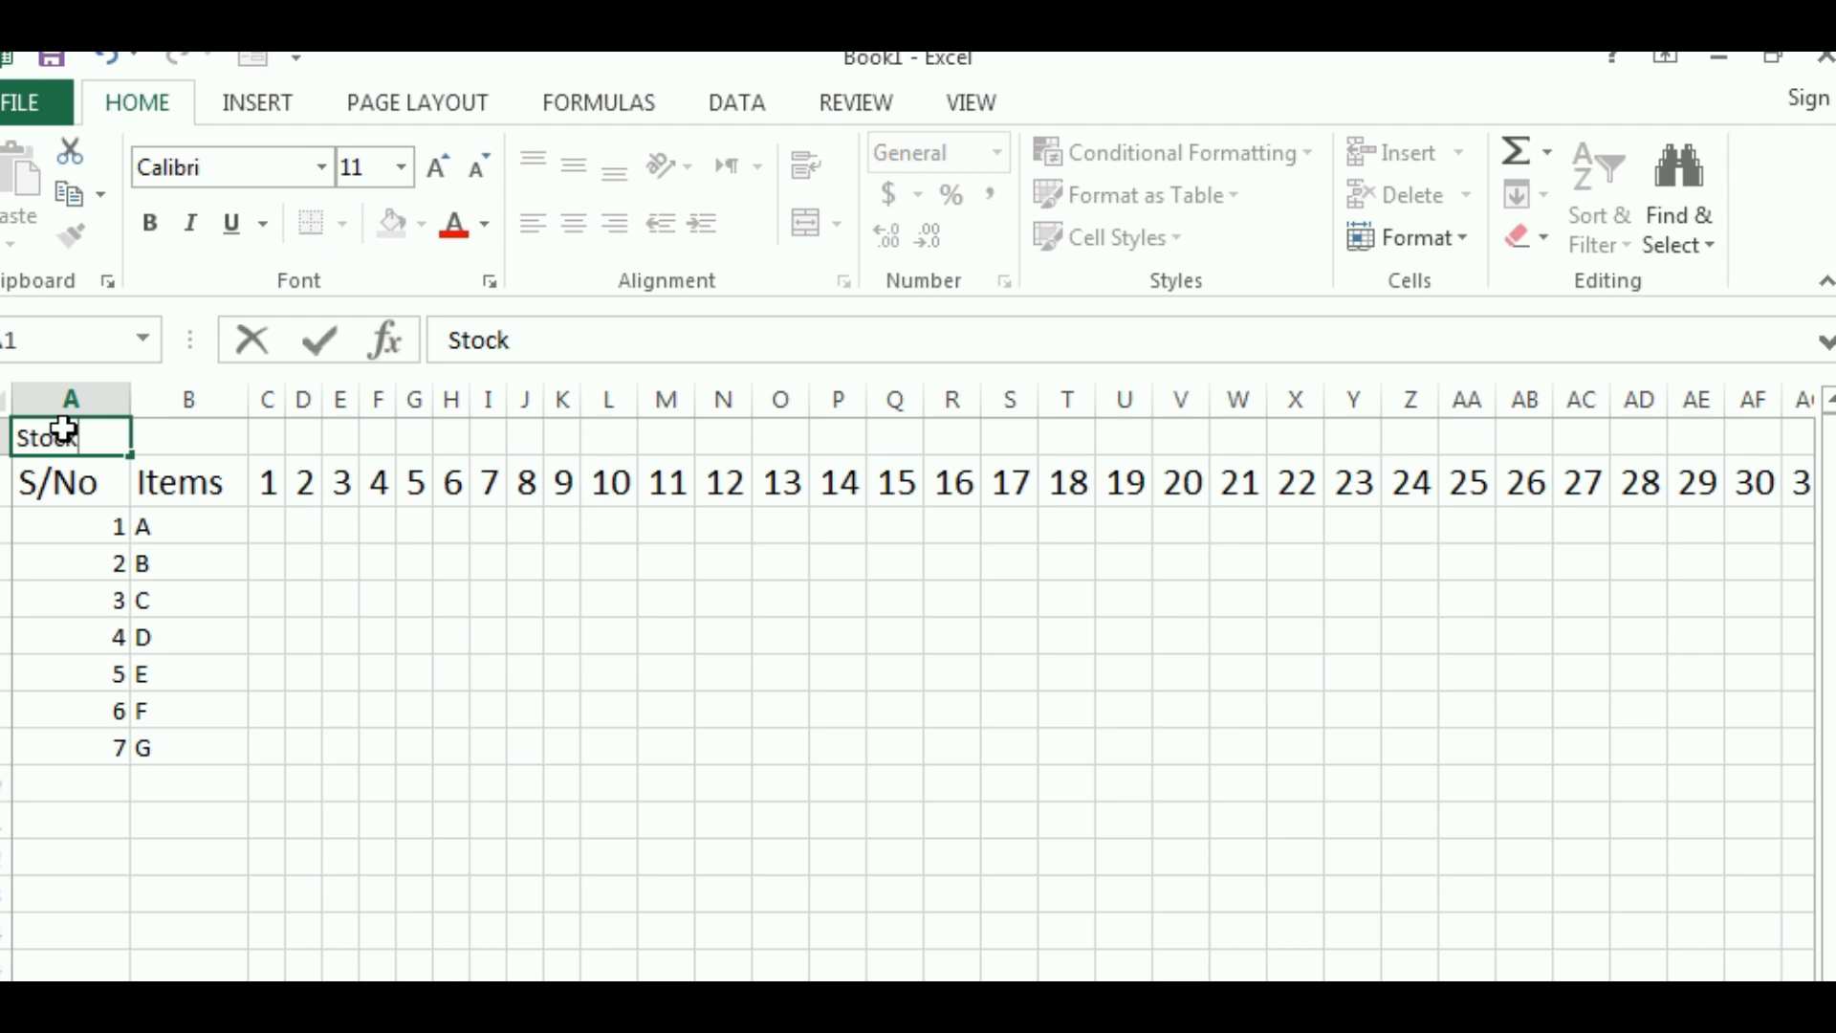
{"action": "type", "text": "In"}
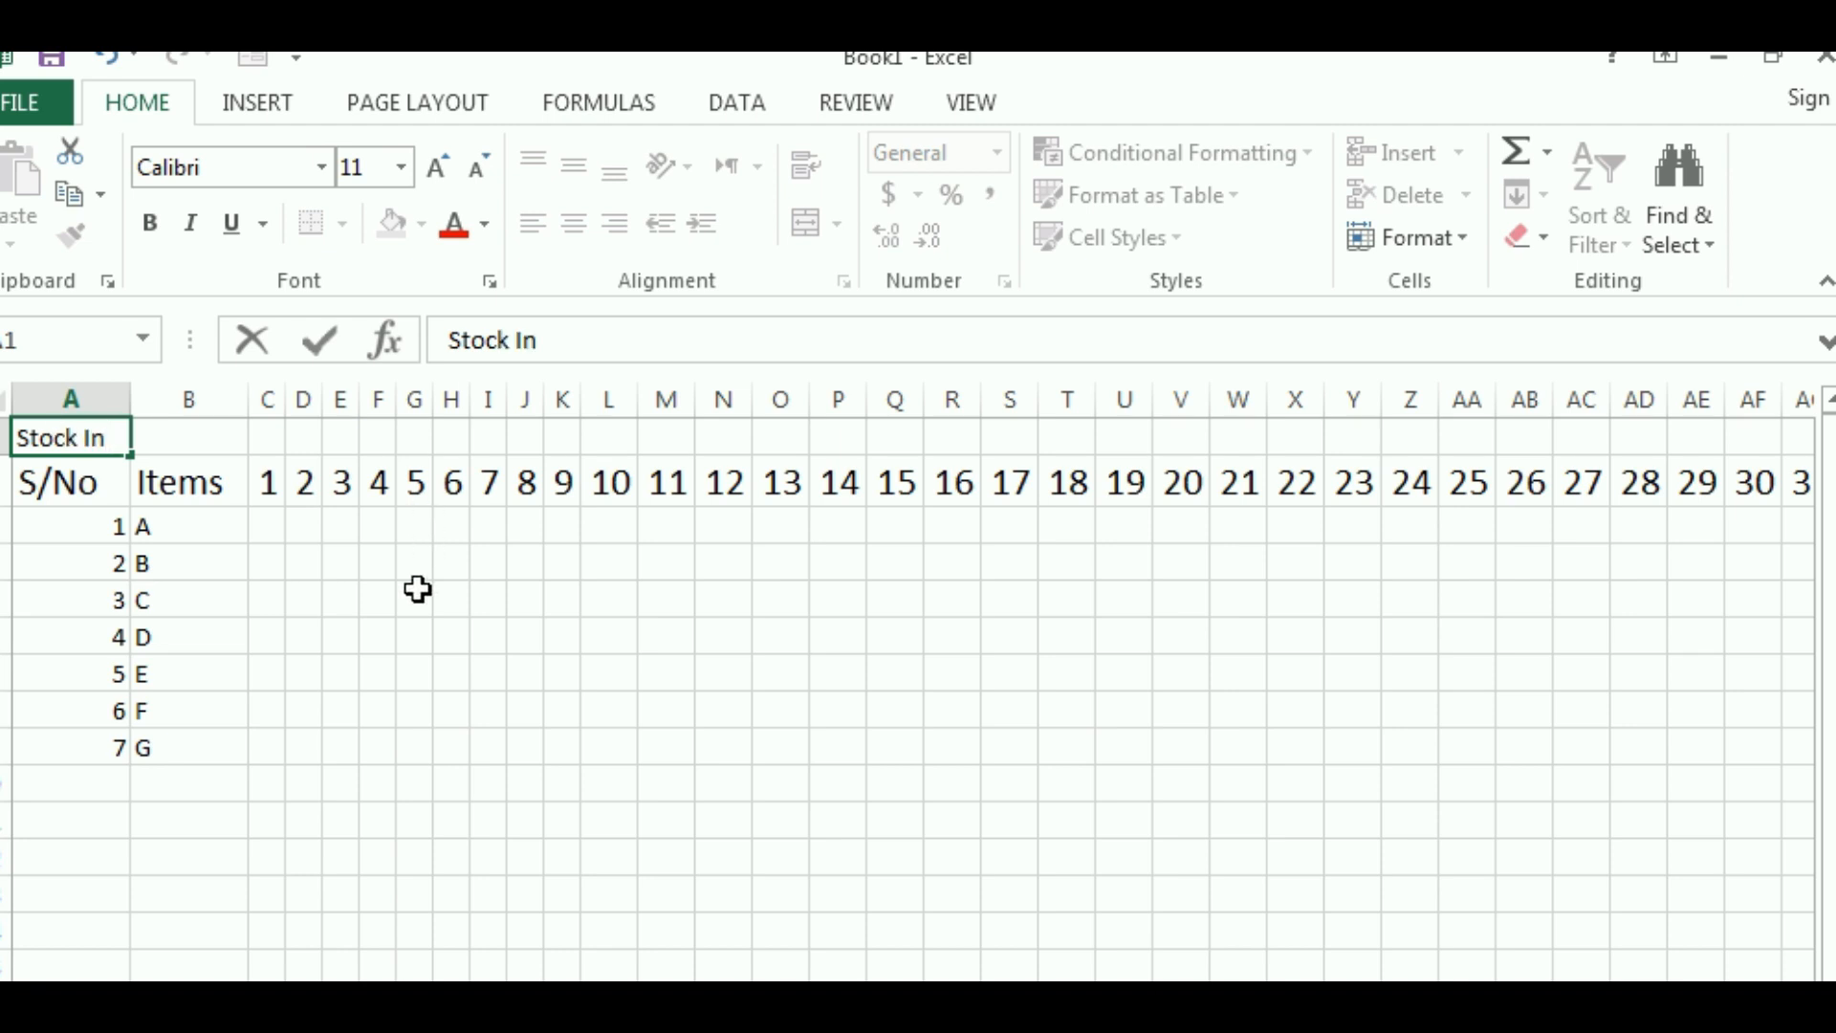
{"action": "key", "text": "Return"}
{"action": "key", "text": "Up"}
{"action": "key", "text": "F2"}
{"action": "type", "text": "(Purchase Record"}
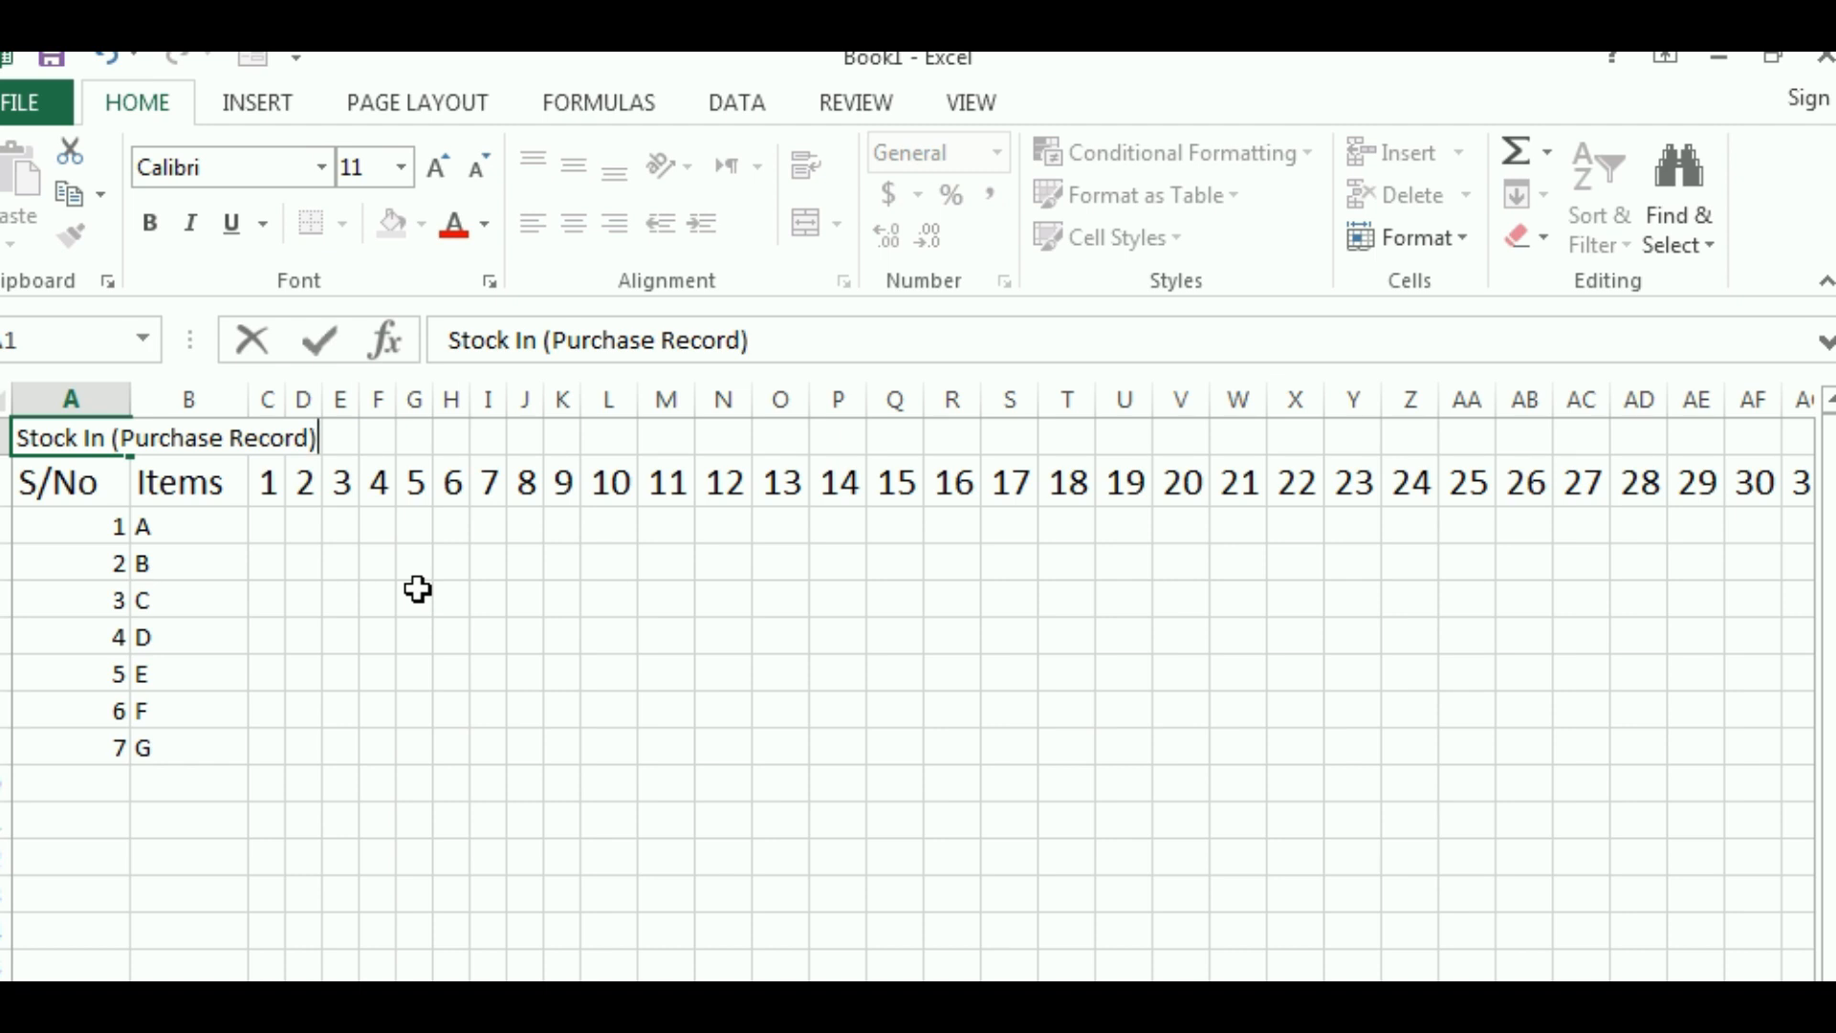
{"action": "type", "text": ")"}
{"action": "left_click", "coordinate": [244, 741]}
Merge and center the title across A1 to AH1, the full width of the heading row
{"action": "left_click", "coordinate": [52, 435]}
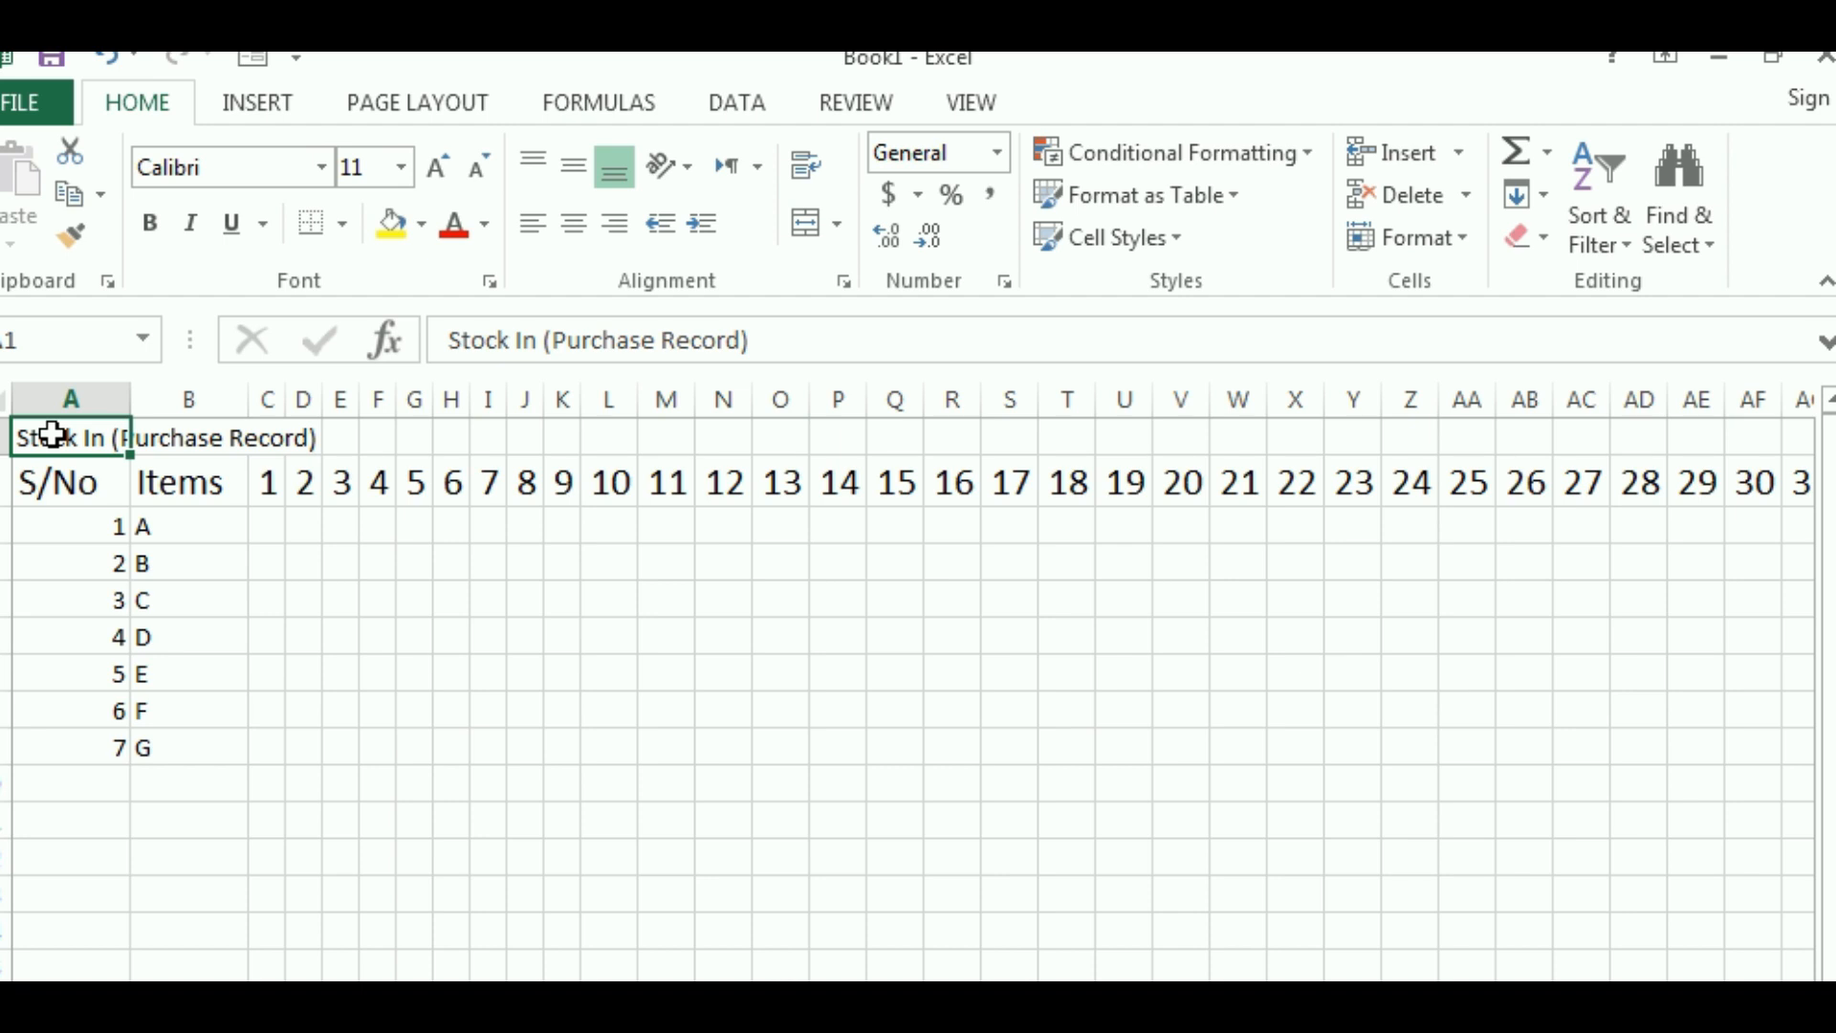
{"action": "key", "text": "shift+Right"}
{"action": "key", "text": "shift+Right"}
{"action": "key", "text": "shift+Right"}
{"action": "key", "text": "shift+Right"}
{"action": "key", "text": "shift+Right"}
{"action": "key", "text": "shift+Right"}
{"action": "key", "text": "shift+Right"}
{"action": "key", "text": "shift+Right"}
{"action": "key", "text": "shift+Right"}
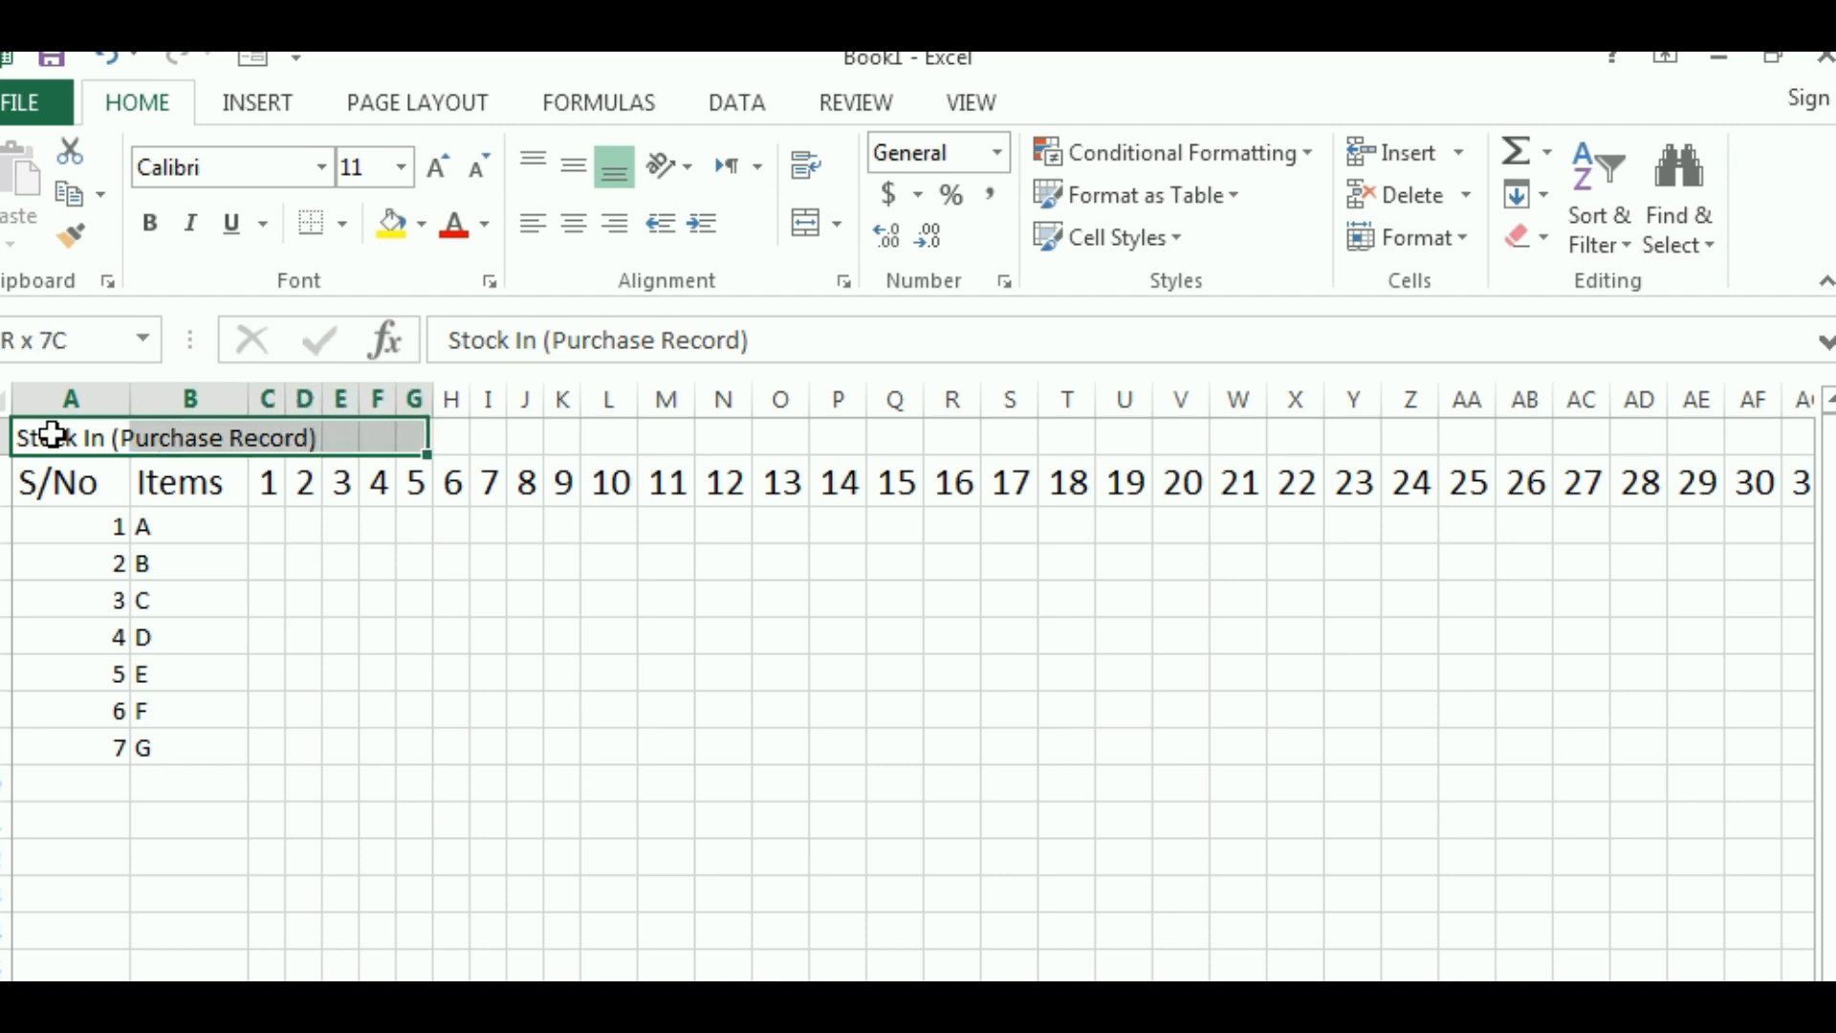
{"action": "key", "text": "shift+Right"}
{"action": "key", "text": "shift+Right"}
{"action": "key", "text": "shift+Right"}
{"action": "key", "text": "shift+Right"}
{"action": "key", "text": "shift+Right"}
{"action": "key", "text": "shift+Right"}
{"action": "key", "text": "shift+Right"}
{"action": "key", "text": "shift+Right"}
{"action": "key", "text": "shift+Right"}
{"action": "key", "text": "shift+Right"}
{"action": "key", "text": "shift+Right"}
{"action": "key", "text": "shift+Right"}
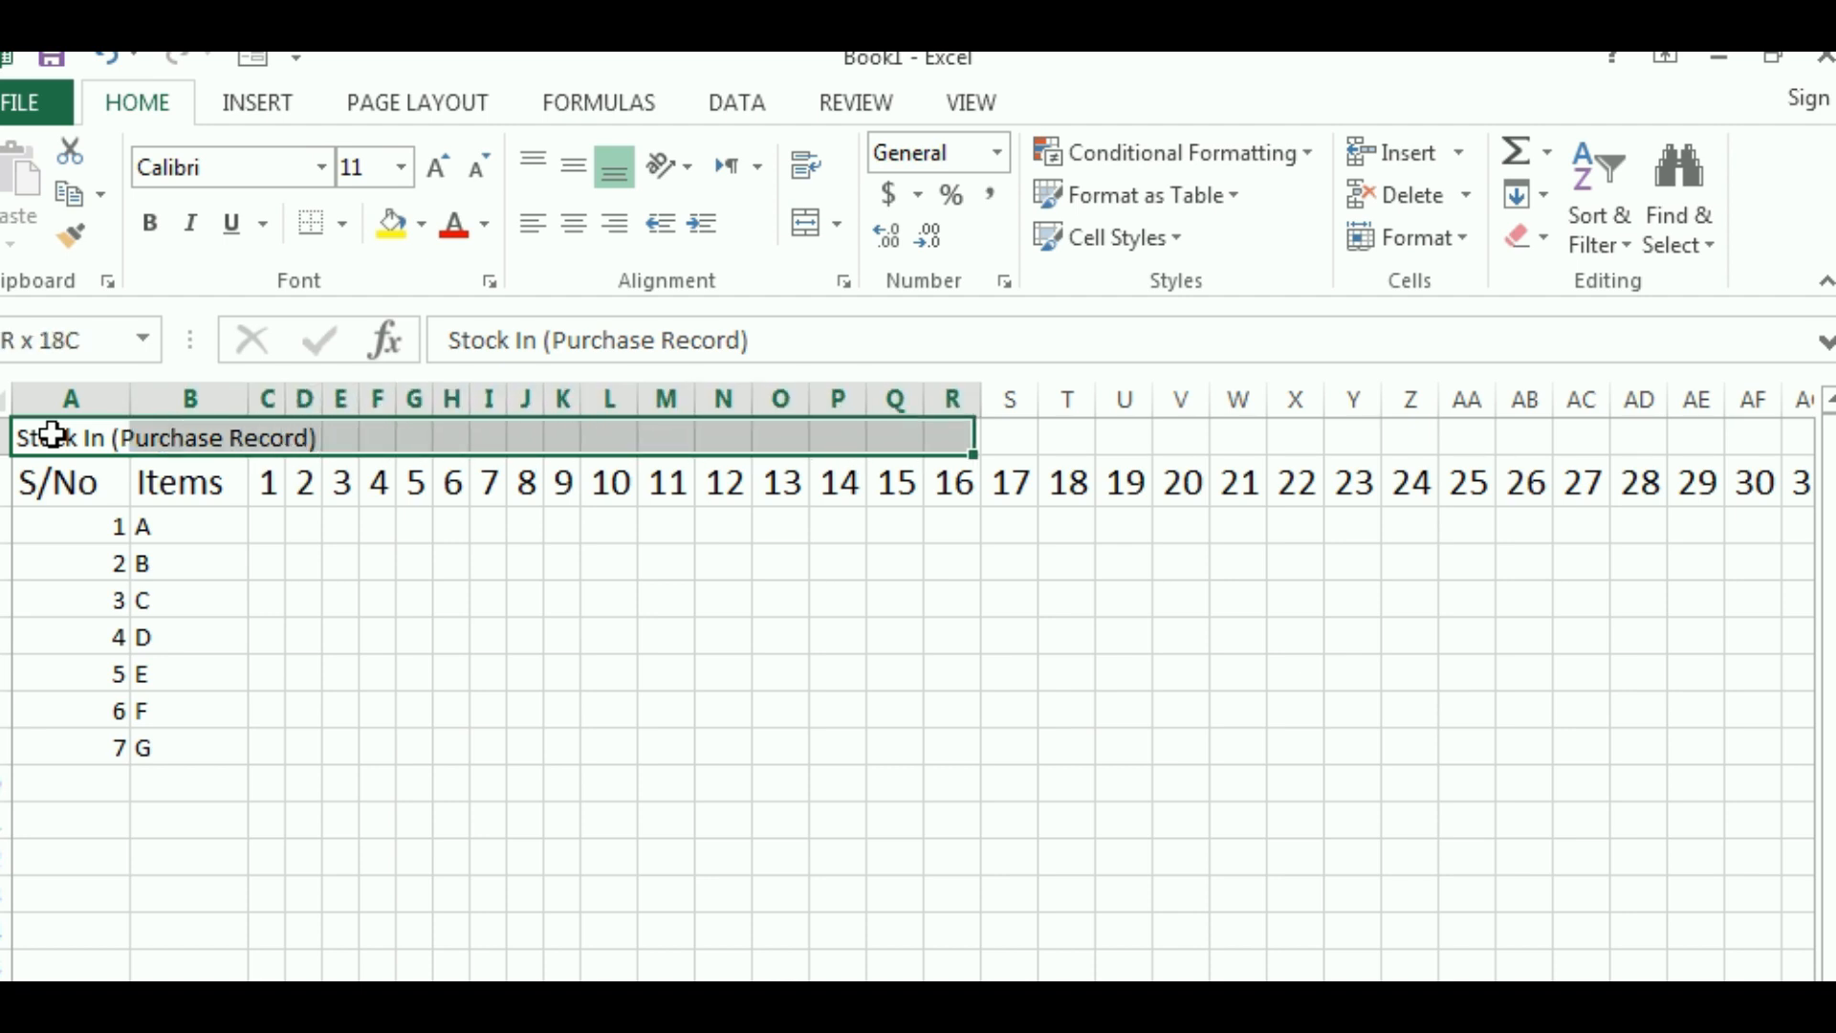
{"action": "key", "text": "shift+Right"}
{"action": "key", "text": "shift+Right"}
{"action": "key", "text": "shift+Right"}
{"action": "key", "text": "shift+Right"}
{"action": "key", "text": "shift+Right"}
{"action": "key", "text": "shift+Right"}
{"action": "key", "text": "shift+Right"}
{"action": "key", "text": "shift+Right"}
{"action": "key", "text": "shift+Right"}
{"action": "key", "text": "shift+Right"}
{"action": "key", "text": "shift+Right"}
{"action": "key", "text": "shift+Right"}
{"action": "key", "text": "shift+Right"}
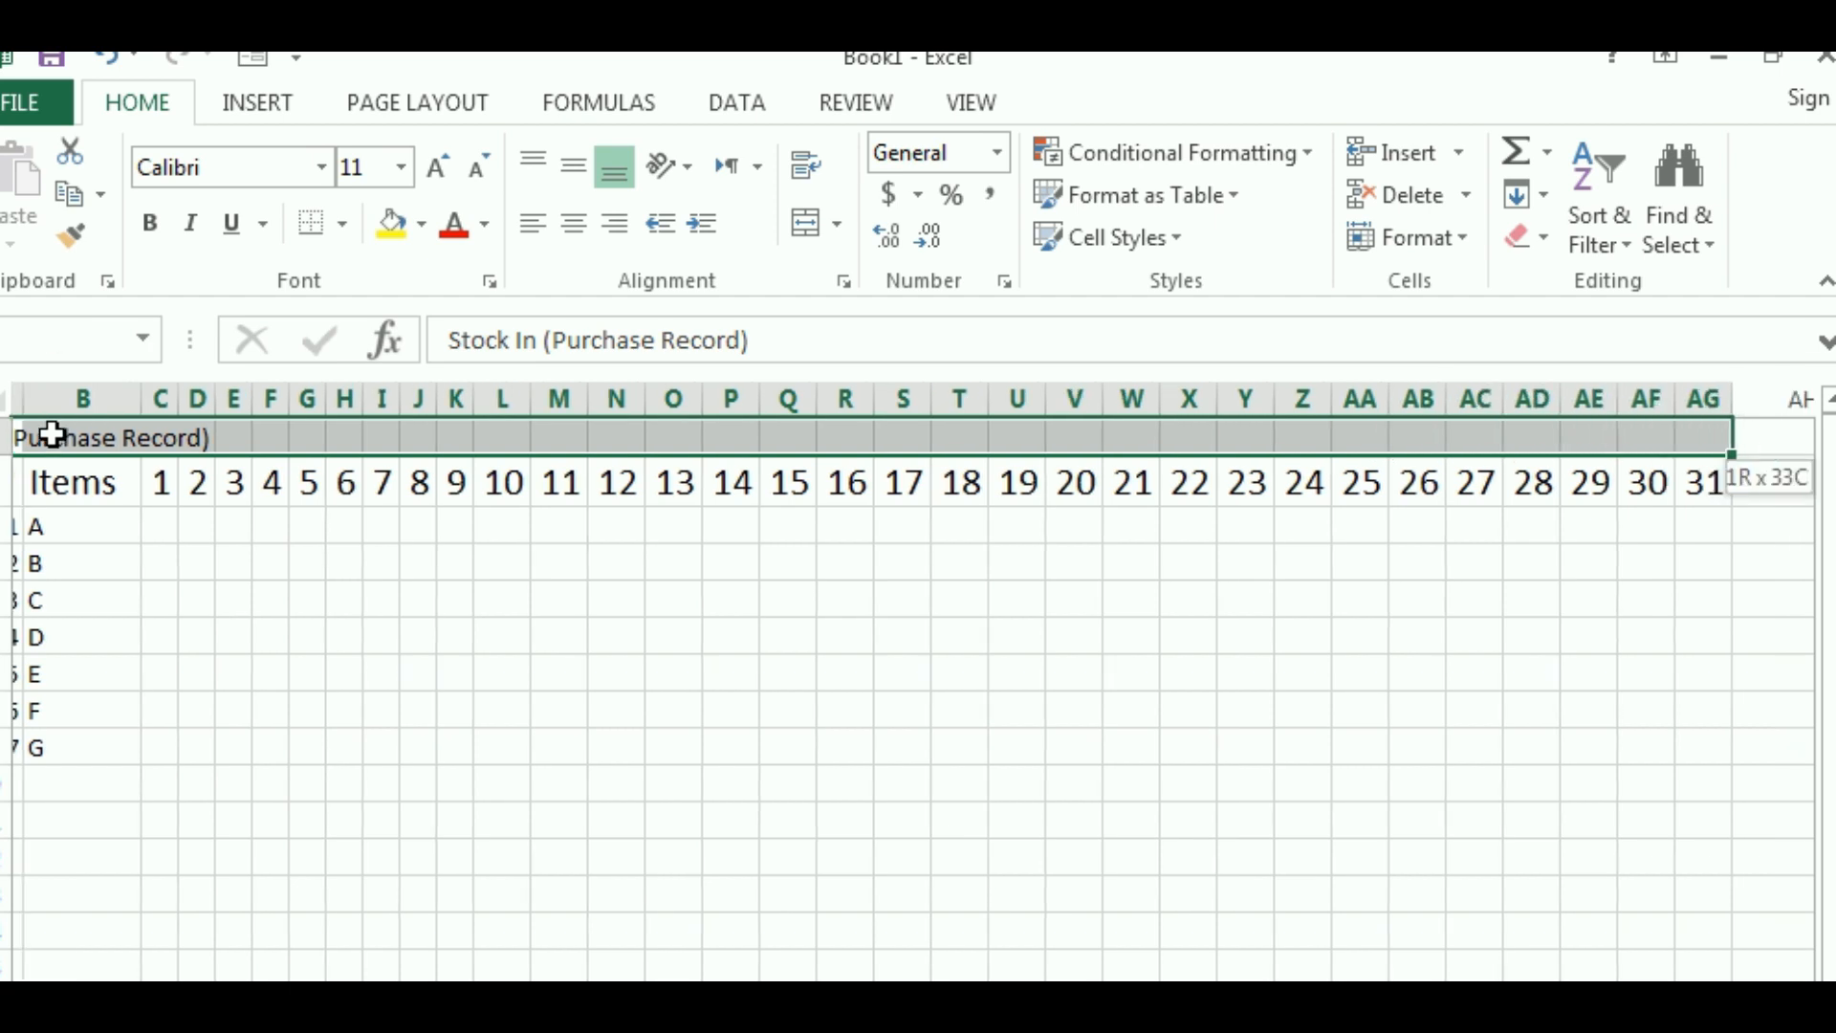
{"action": "key", "text": "shift+Left"}
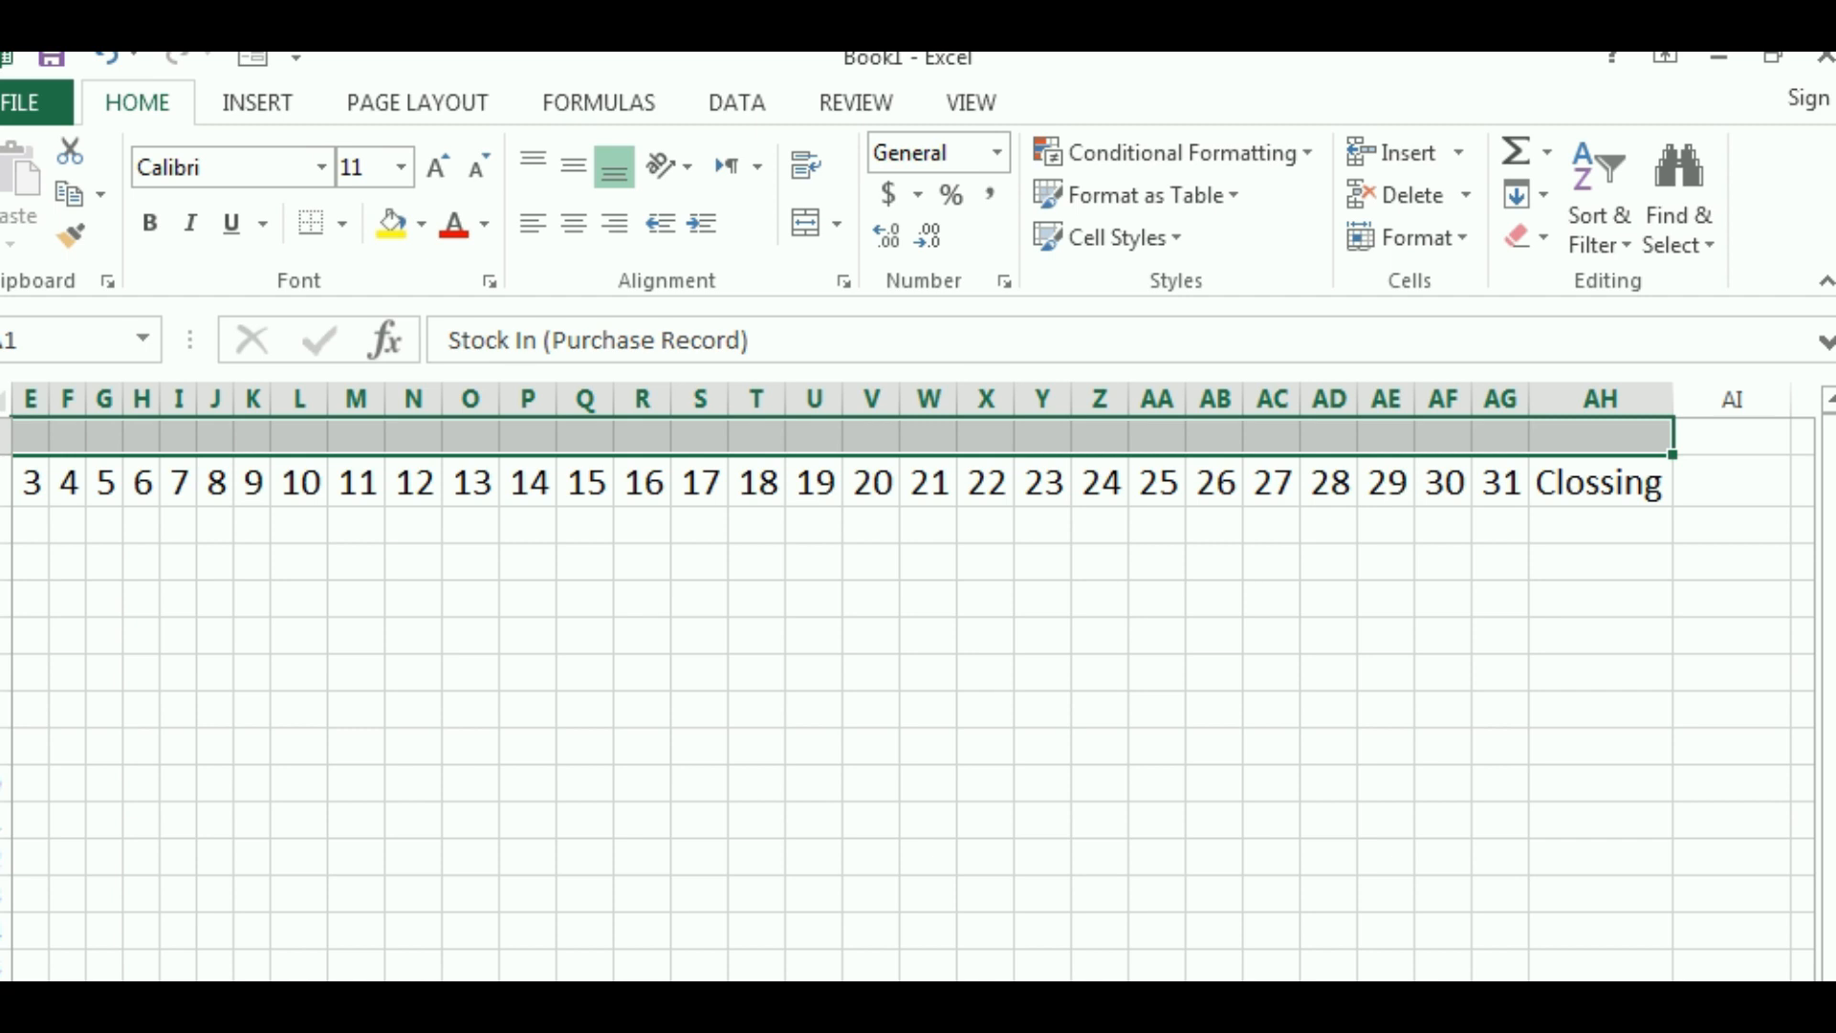
{"action": "left_click", "coordinate": [806, 222]}
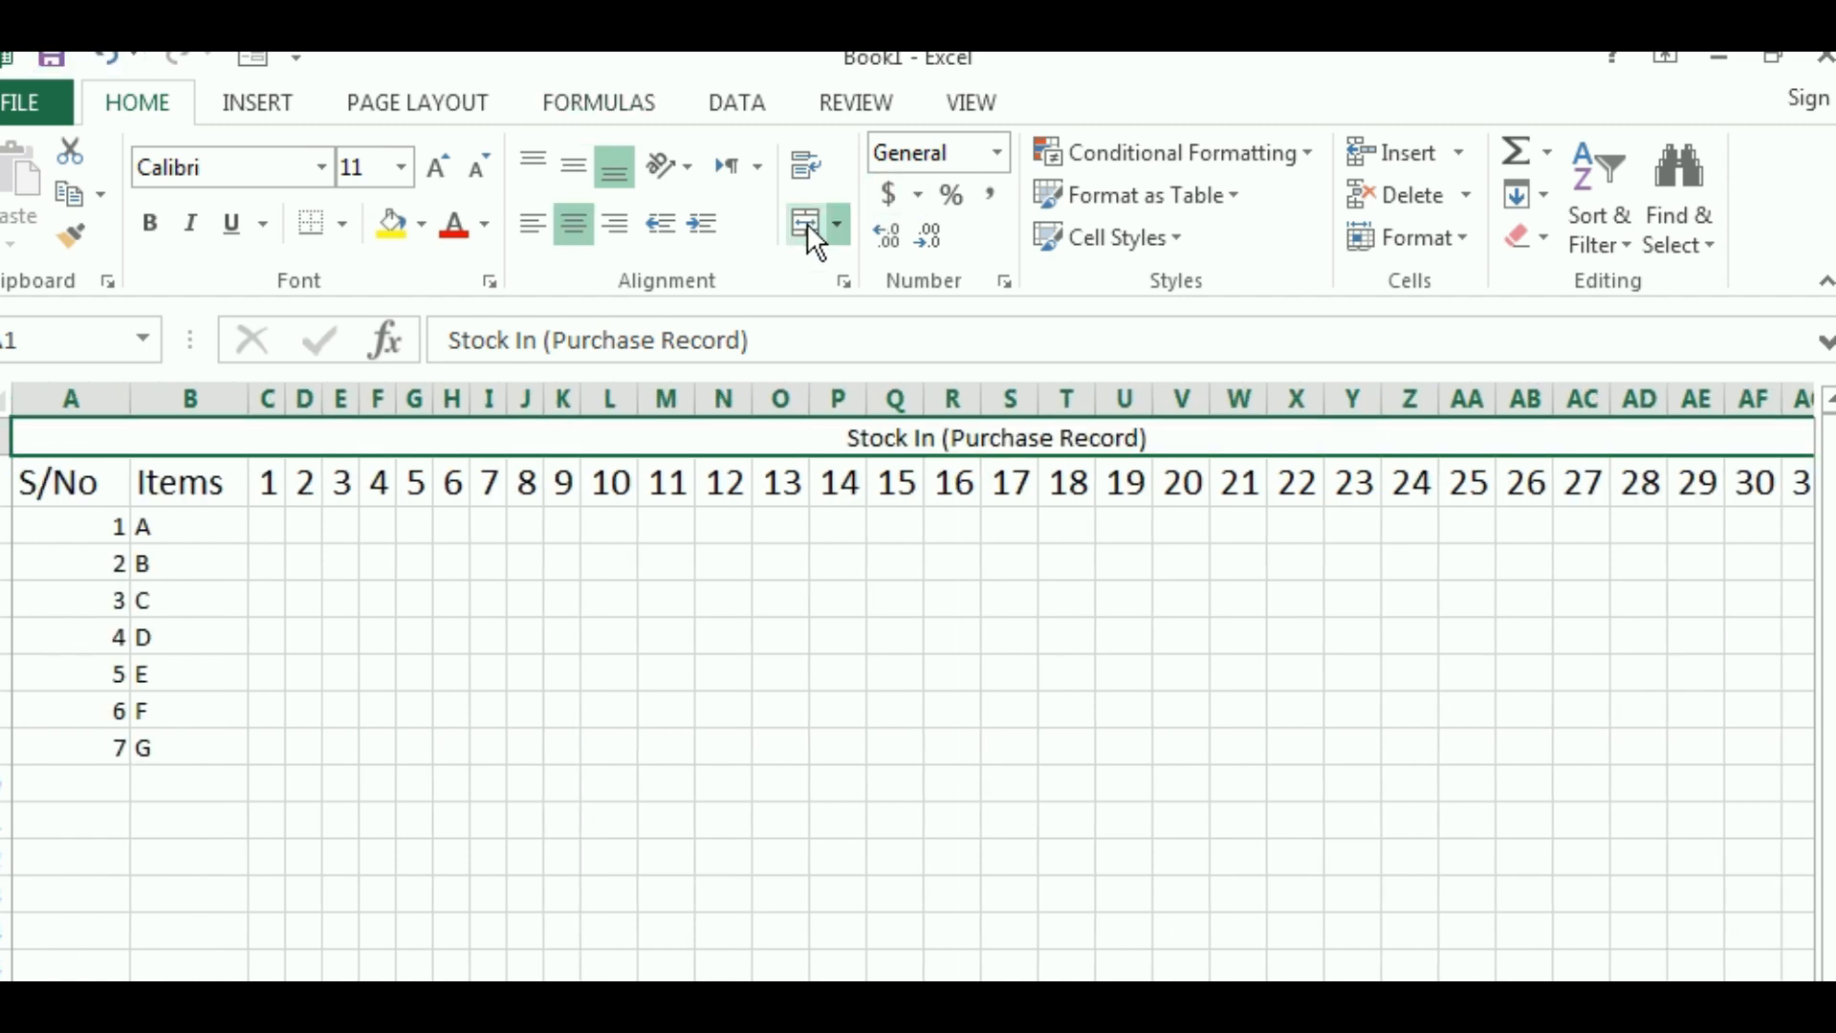
Increase the merged title's font size to 20
{"action": "left_click", "coordinate": [439, 162]}
{"action": "left_click", "coordinate": [439, 163]}
{"action": "left_click", "coordinate": [439, 163]}
{"action": "left_click", "coordinate": [439, 163]}
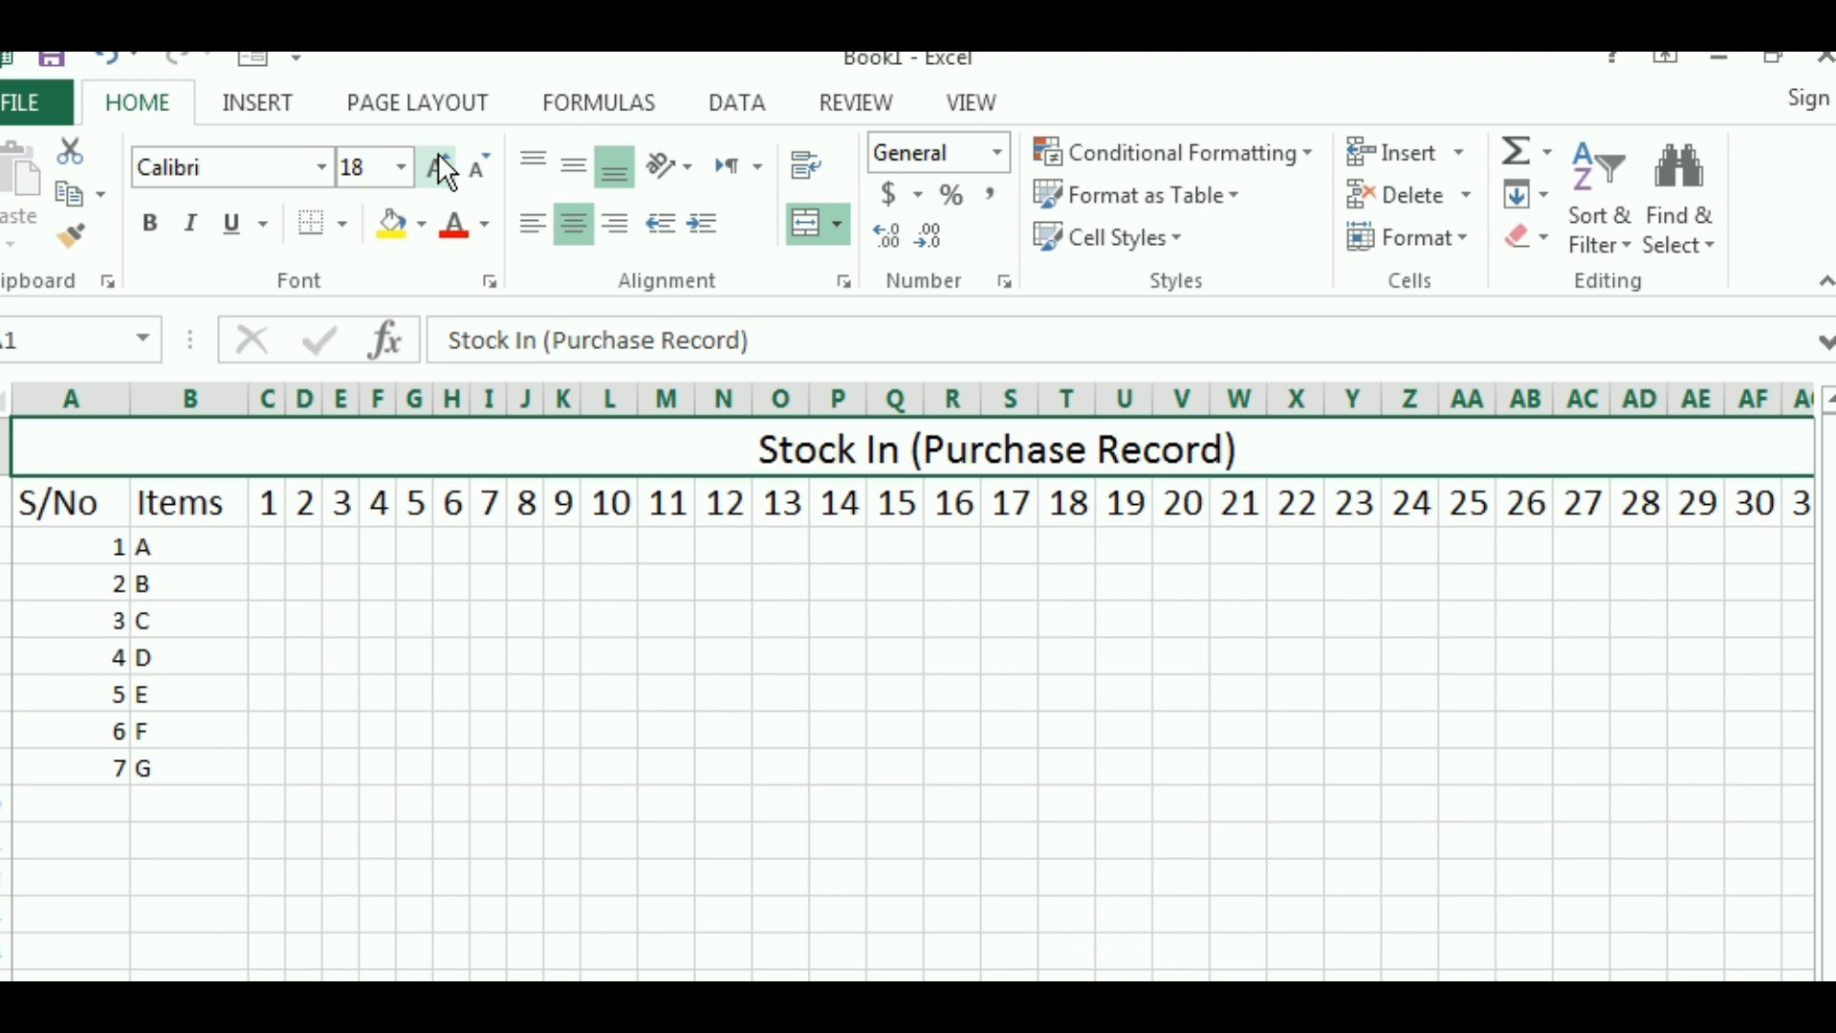
{"action": "left_click", "coordinate": [439, 165]}
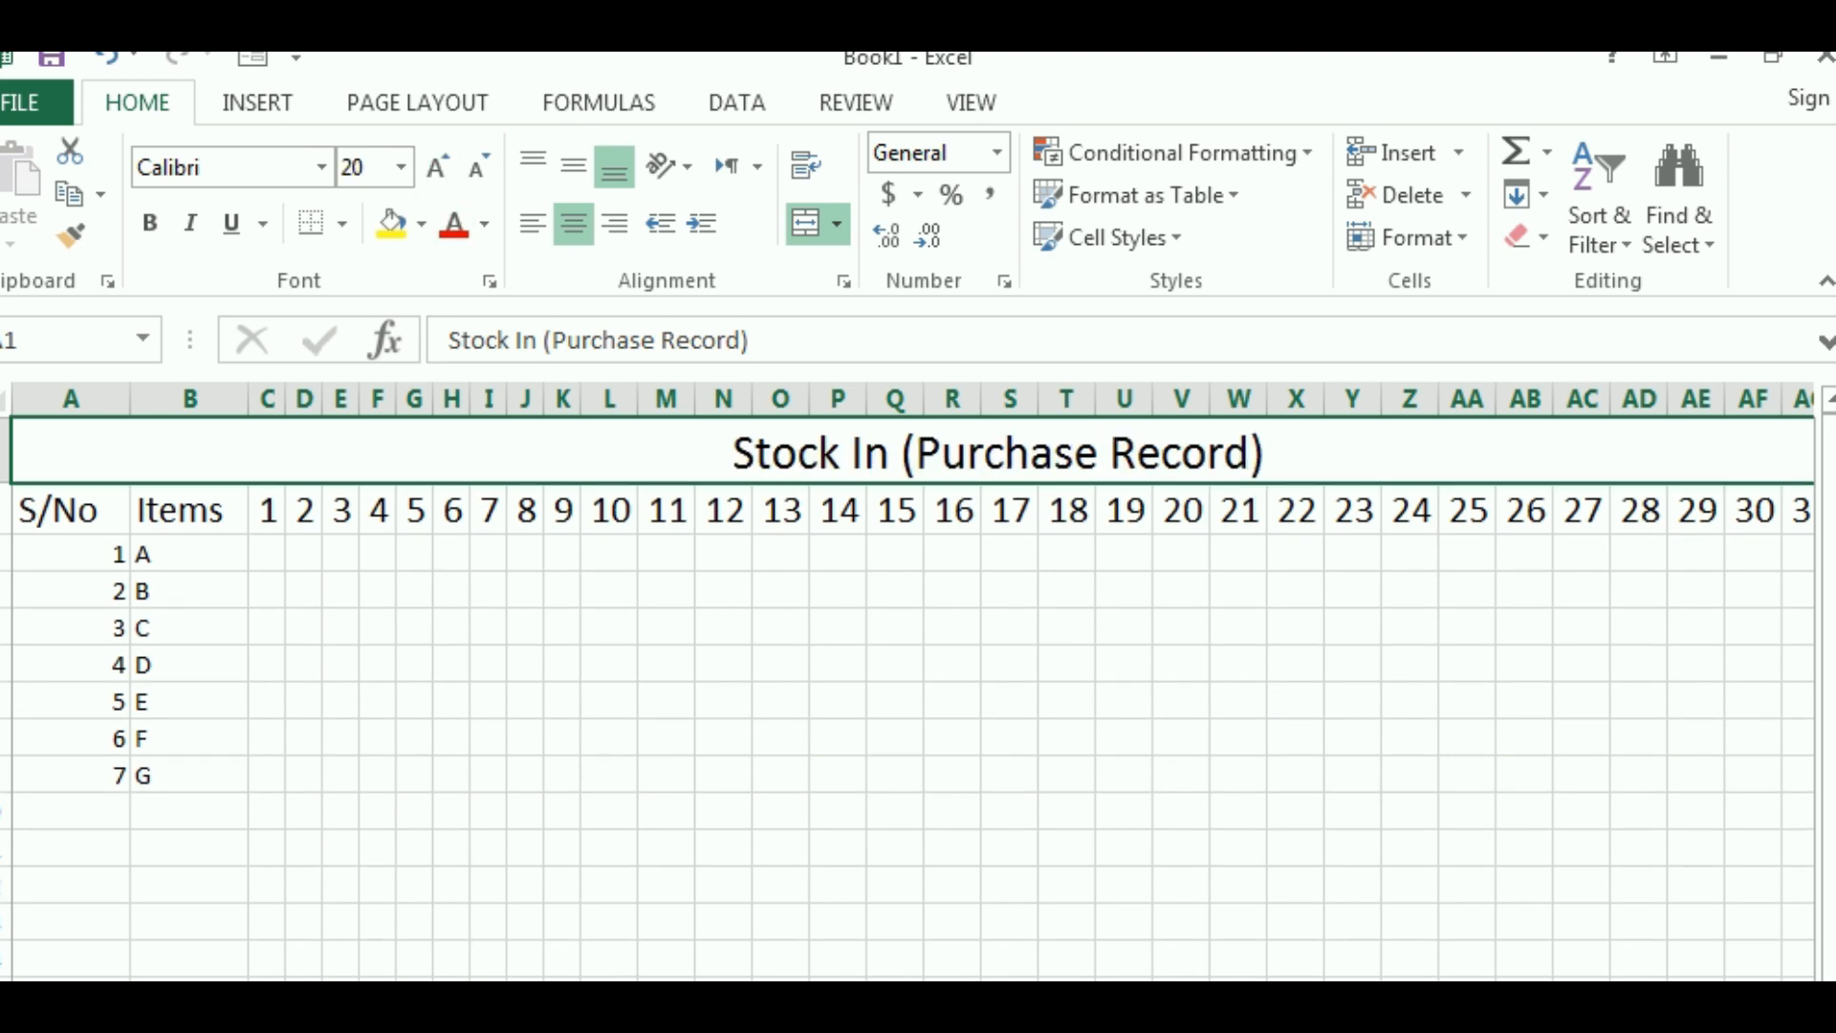
{"action": "left_click", "coordinate": [414, 665]}
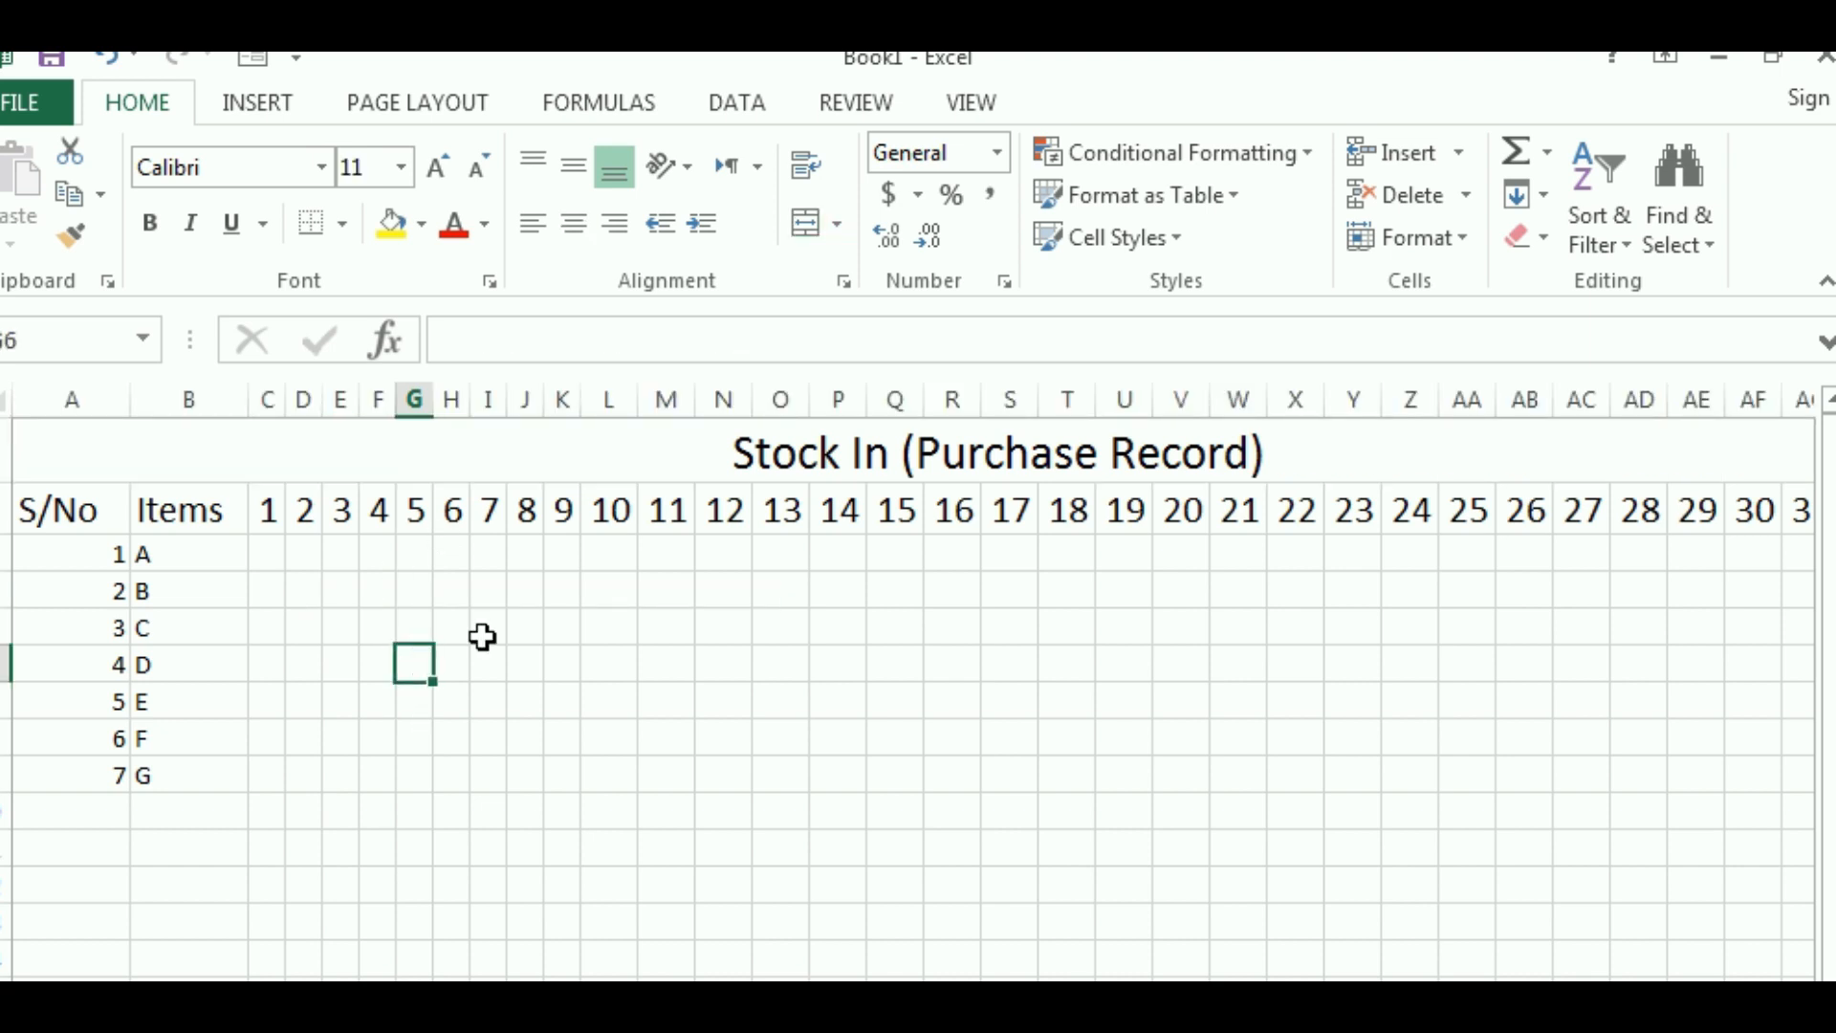
Rename the worksheet Sheet1 as Jan 23
{"action": "left_click", "coordinate": [852, 459]}
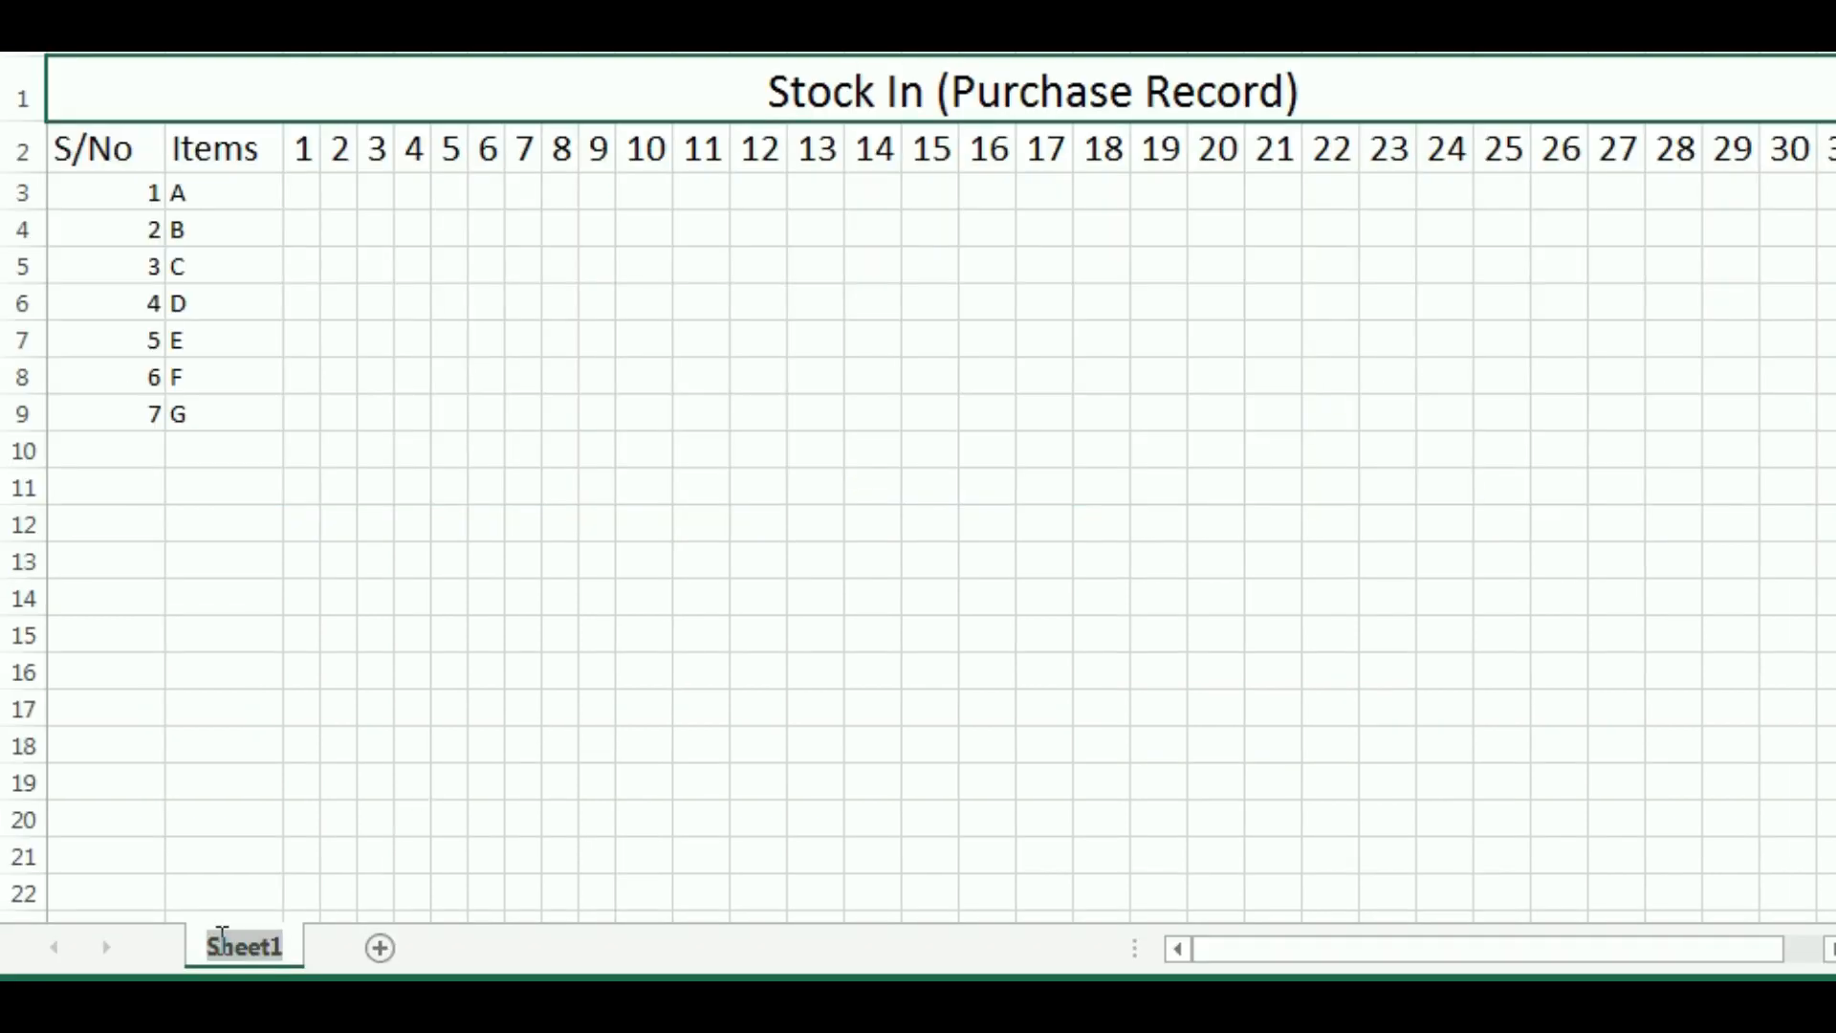
{"action": "type", "text": "Jan"}
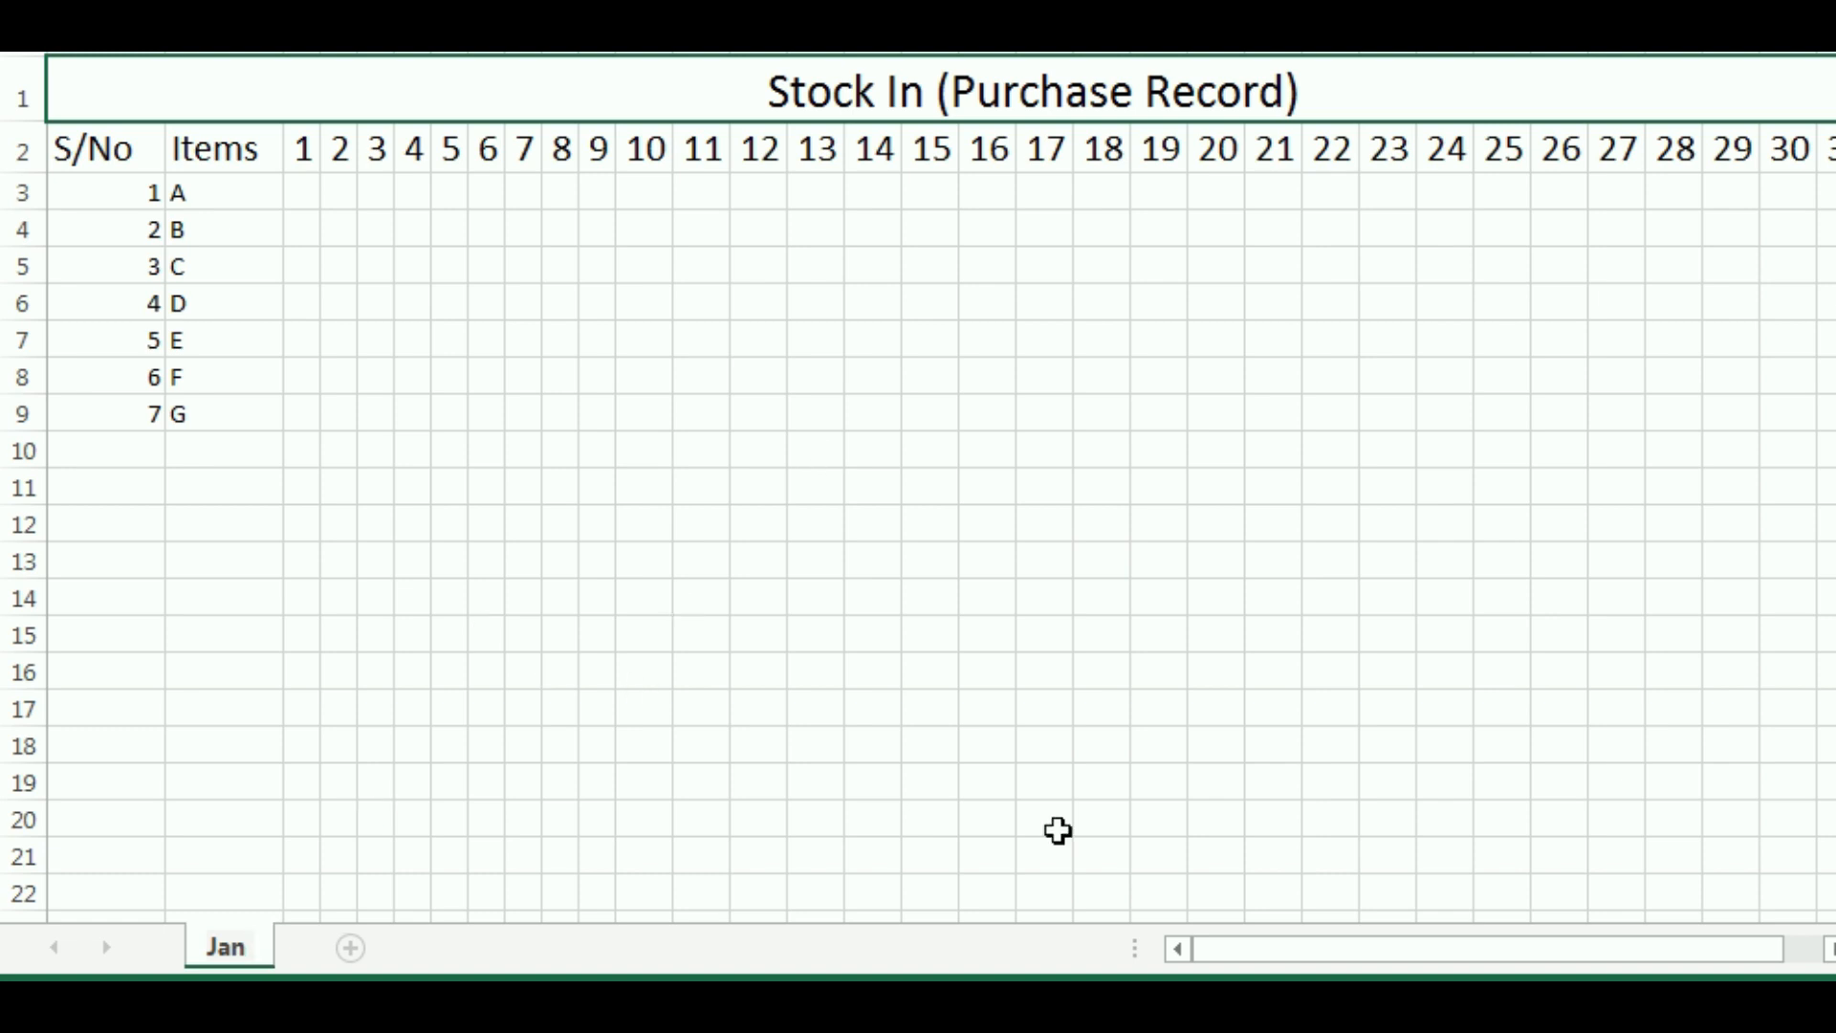
{"action": "type", "text": " 23"}
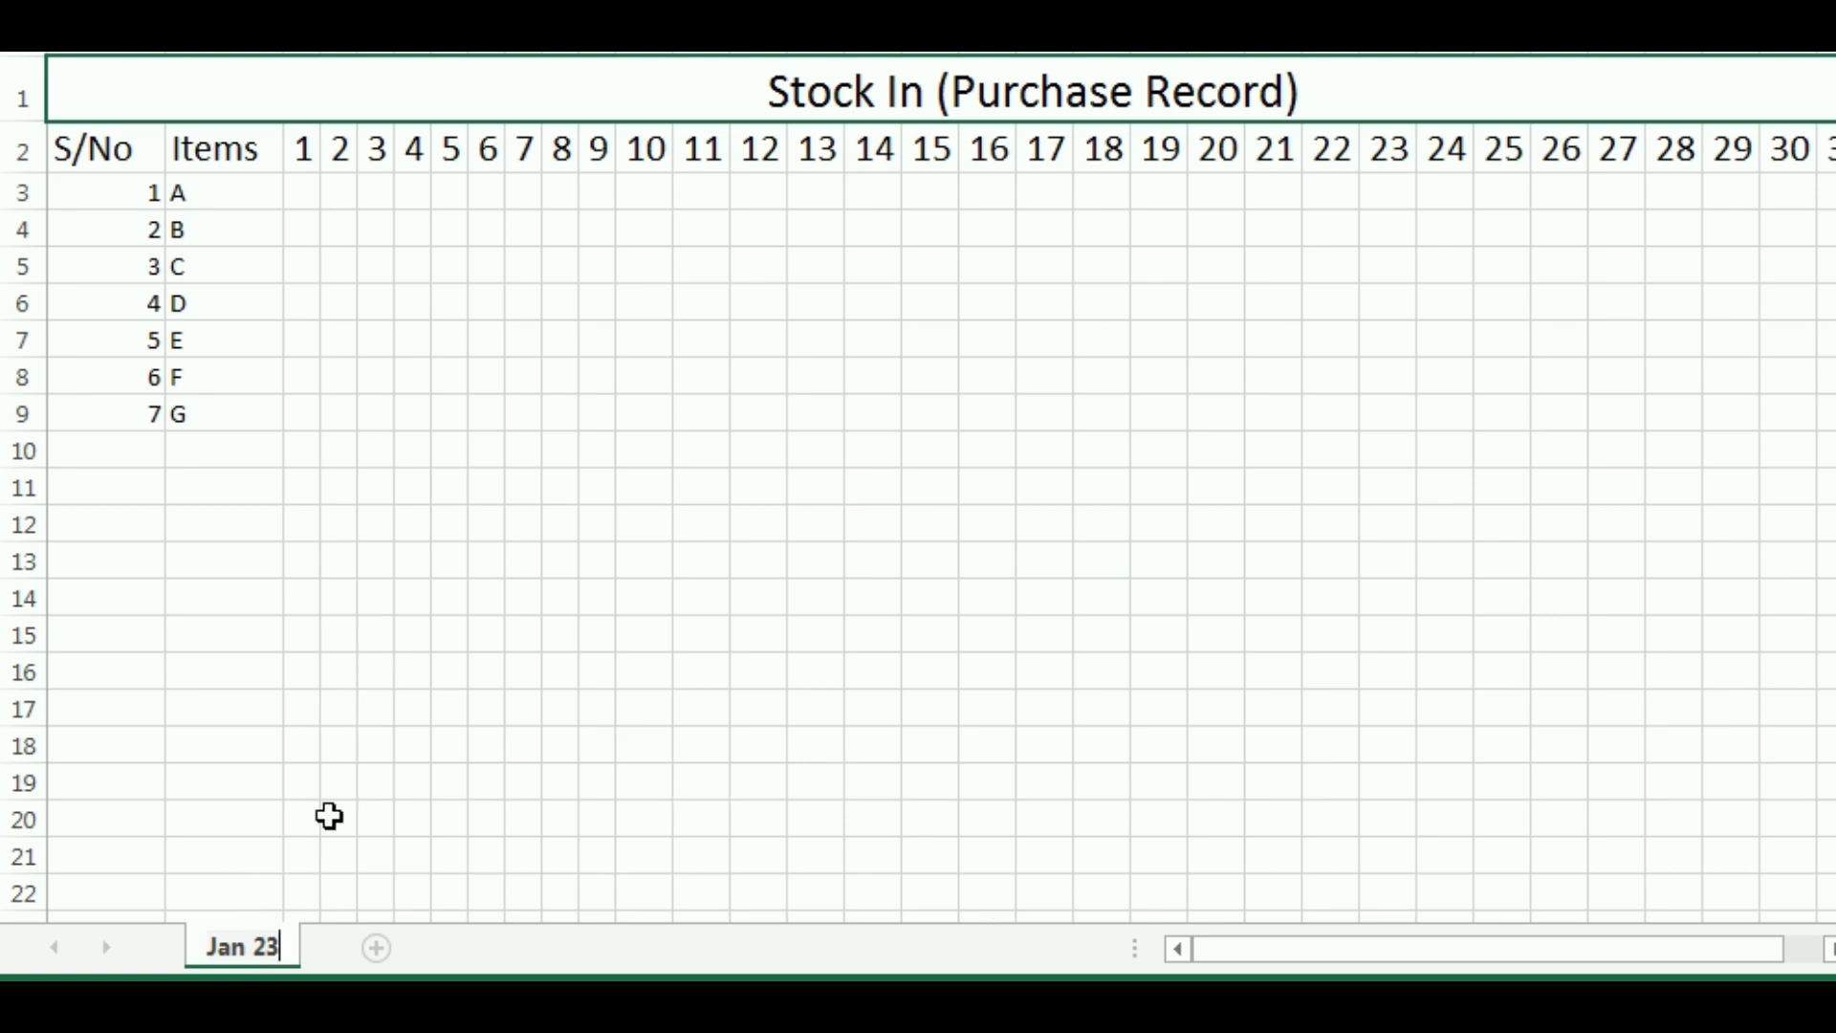
{"action": "left_click", "coordinate": [470, 512]}
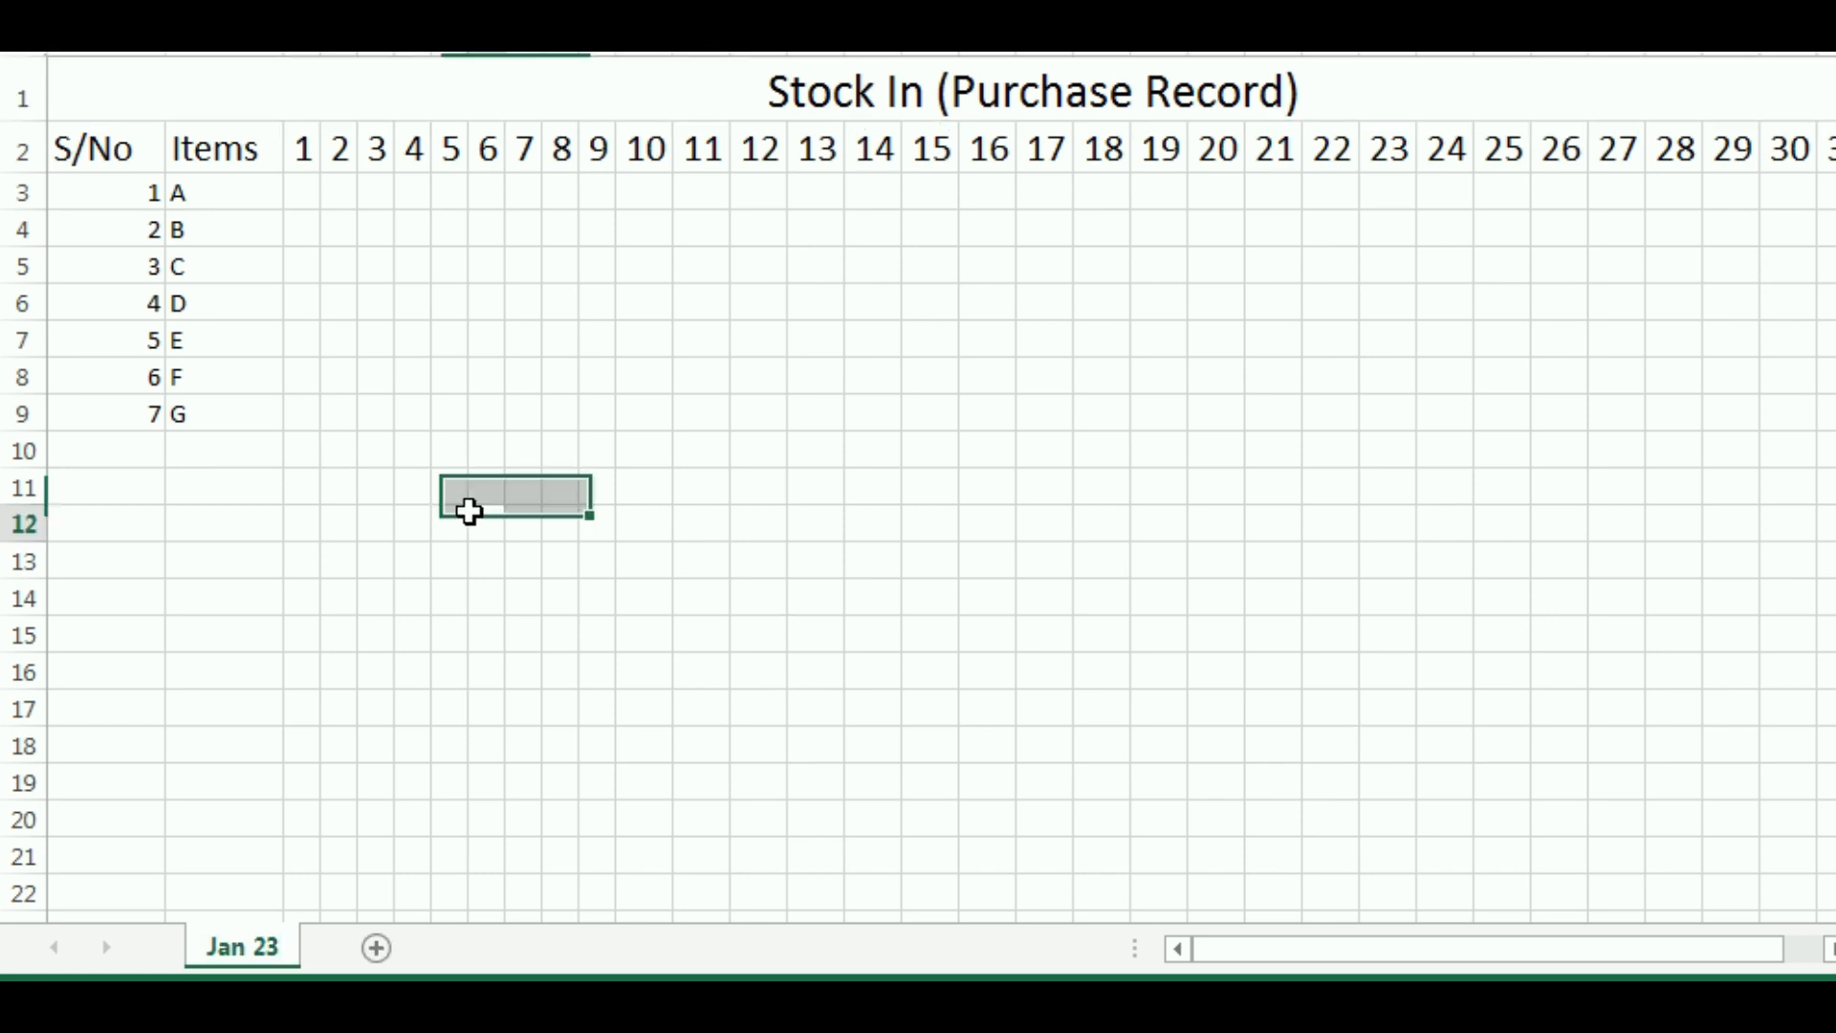
Insert (In) between the month and the year in the sheet name so it reads Jan (In) 23
{"action": "left_click", "coordinate": [575, 92]}
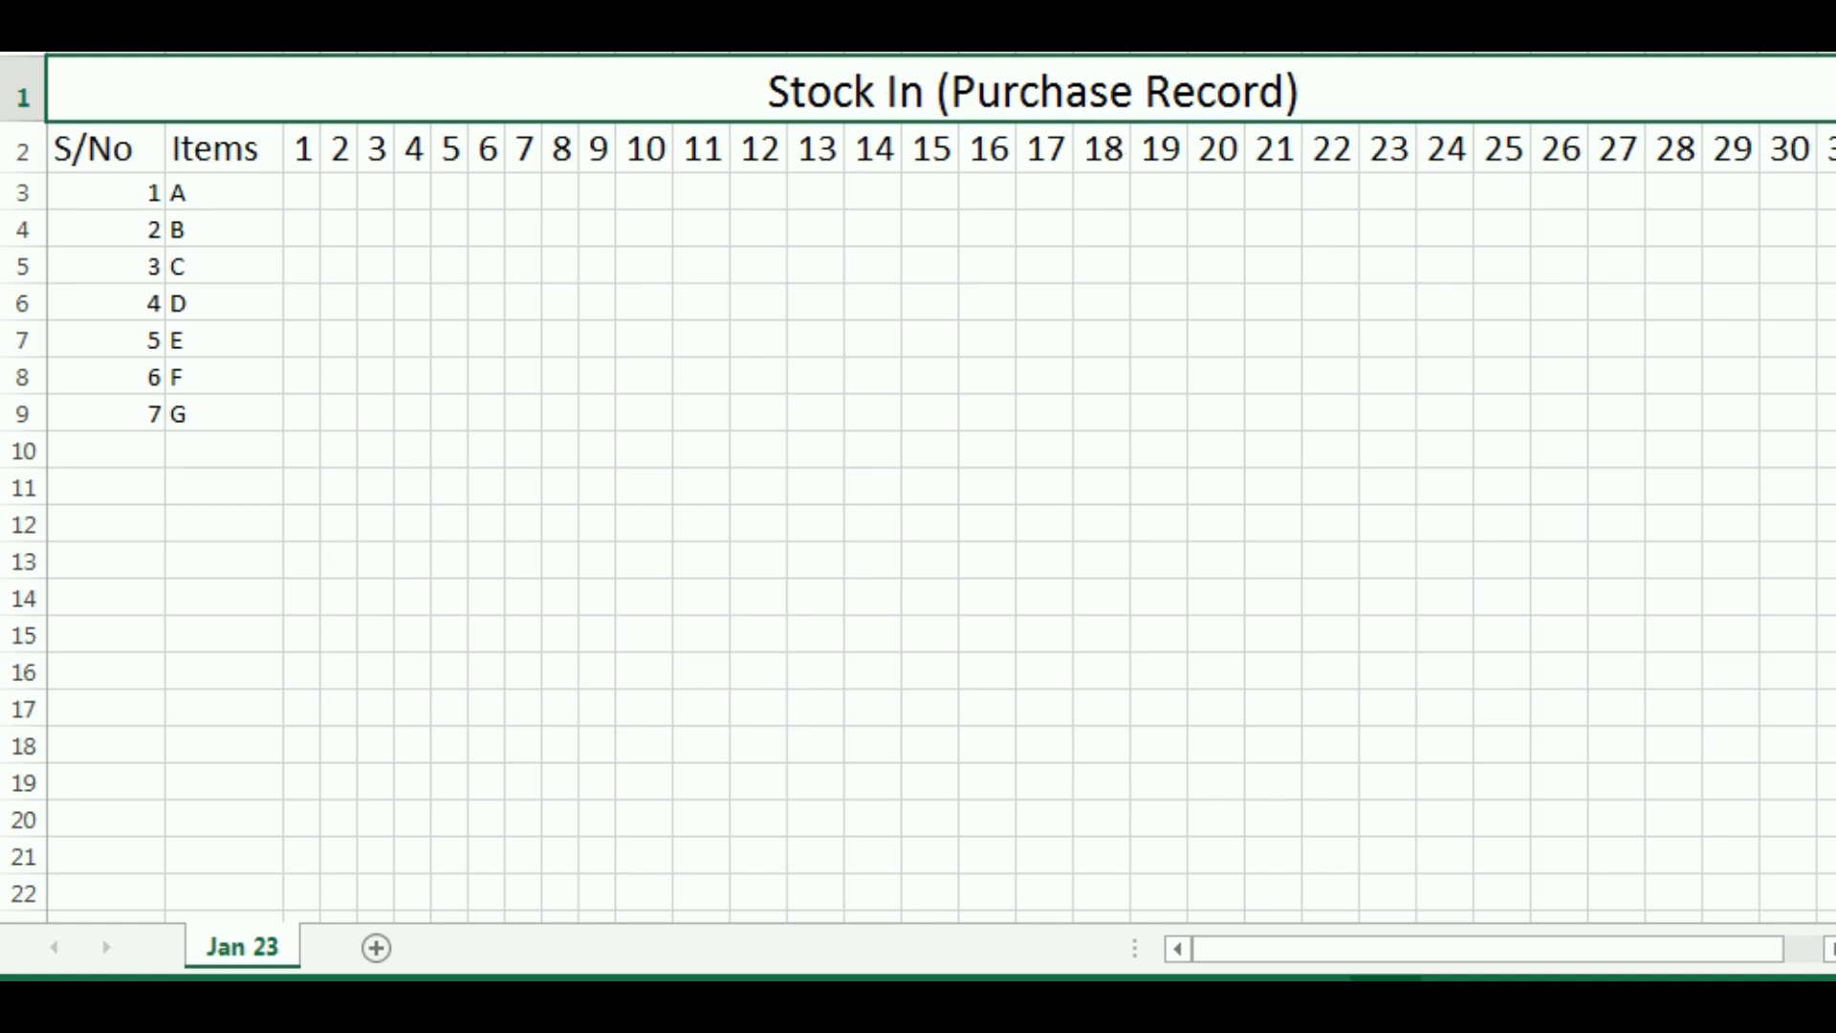
{"action": "double_click", "coordinate": [245, 952]}
{"action": "left_click", "coordinate": [246, 948]}
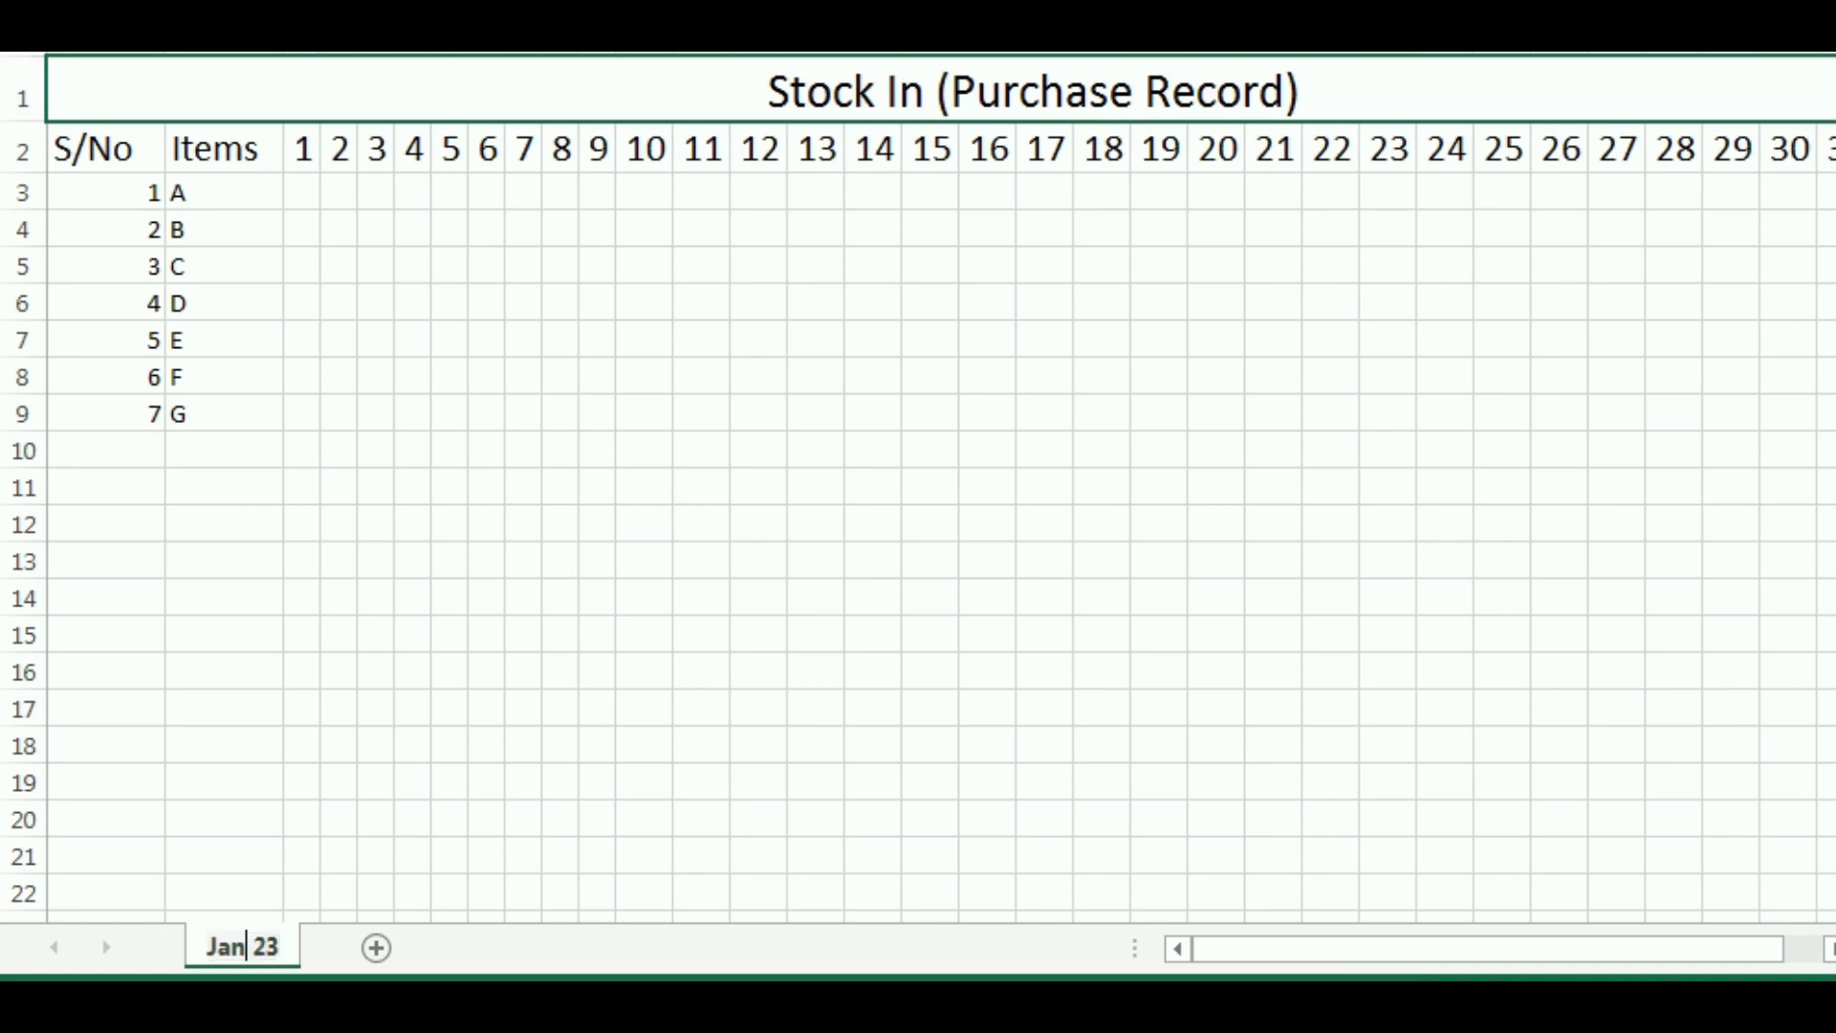
{"action": "type", "text": "("}
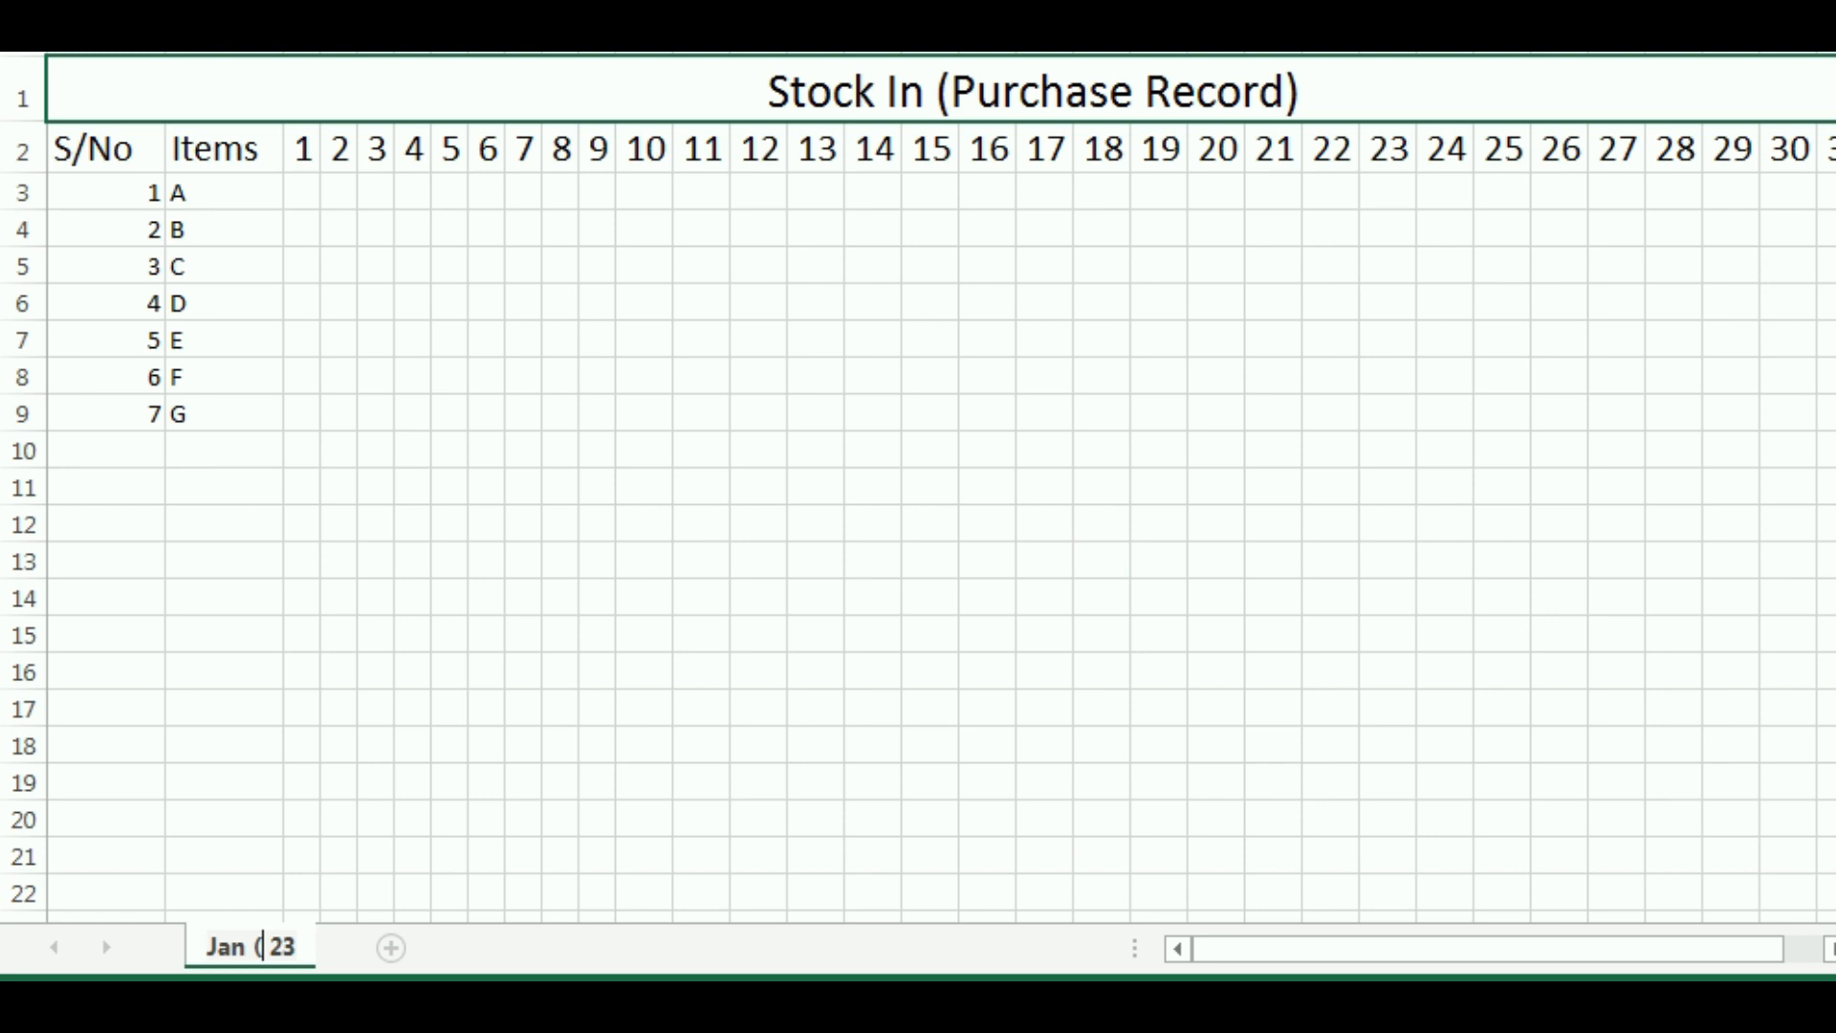
{"action": "type", "text": "In)"}
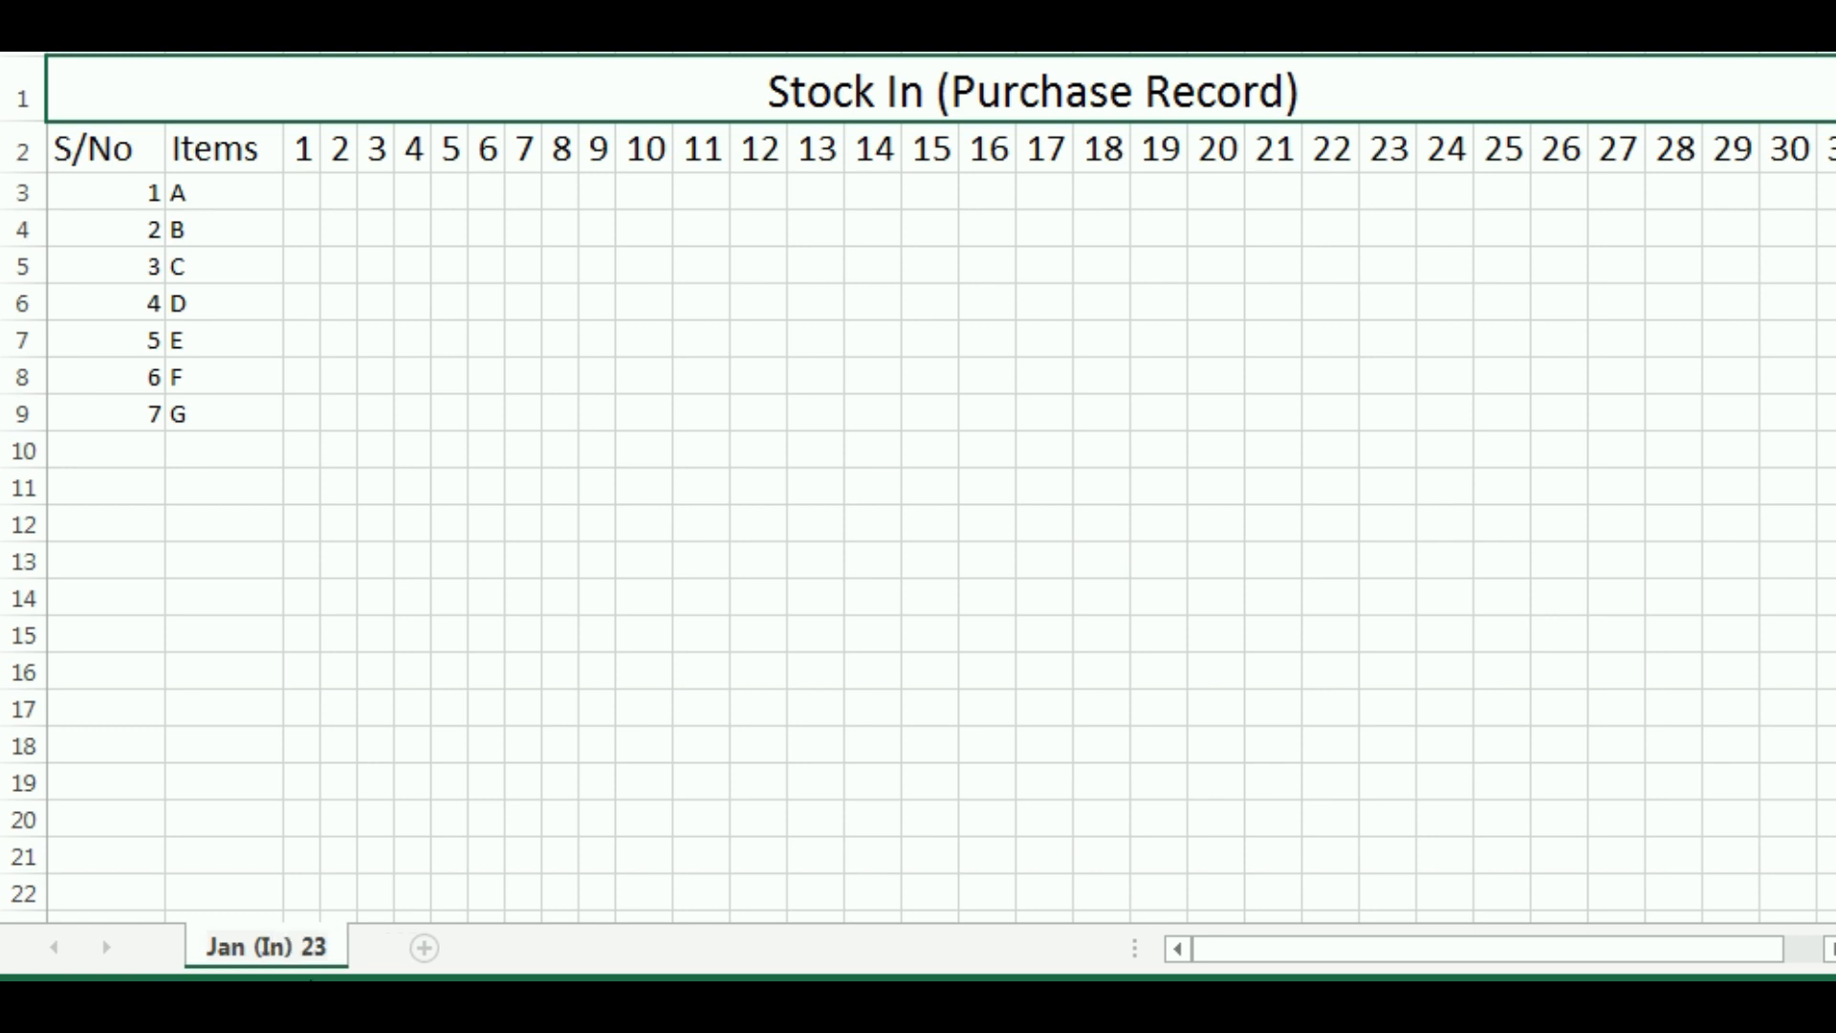
{"action": "left_click", "coordinate": [302, 709]}
Apply All Borders to the whole table from the title row down to row 9
{"action": "left_click_drag", "start_coordinate": [787, 90], "coordinate": [791, 410]}
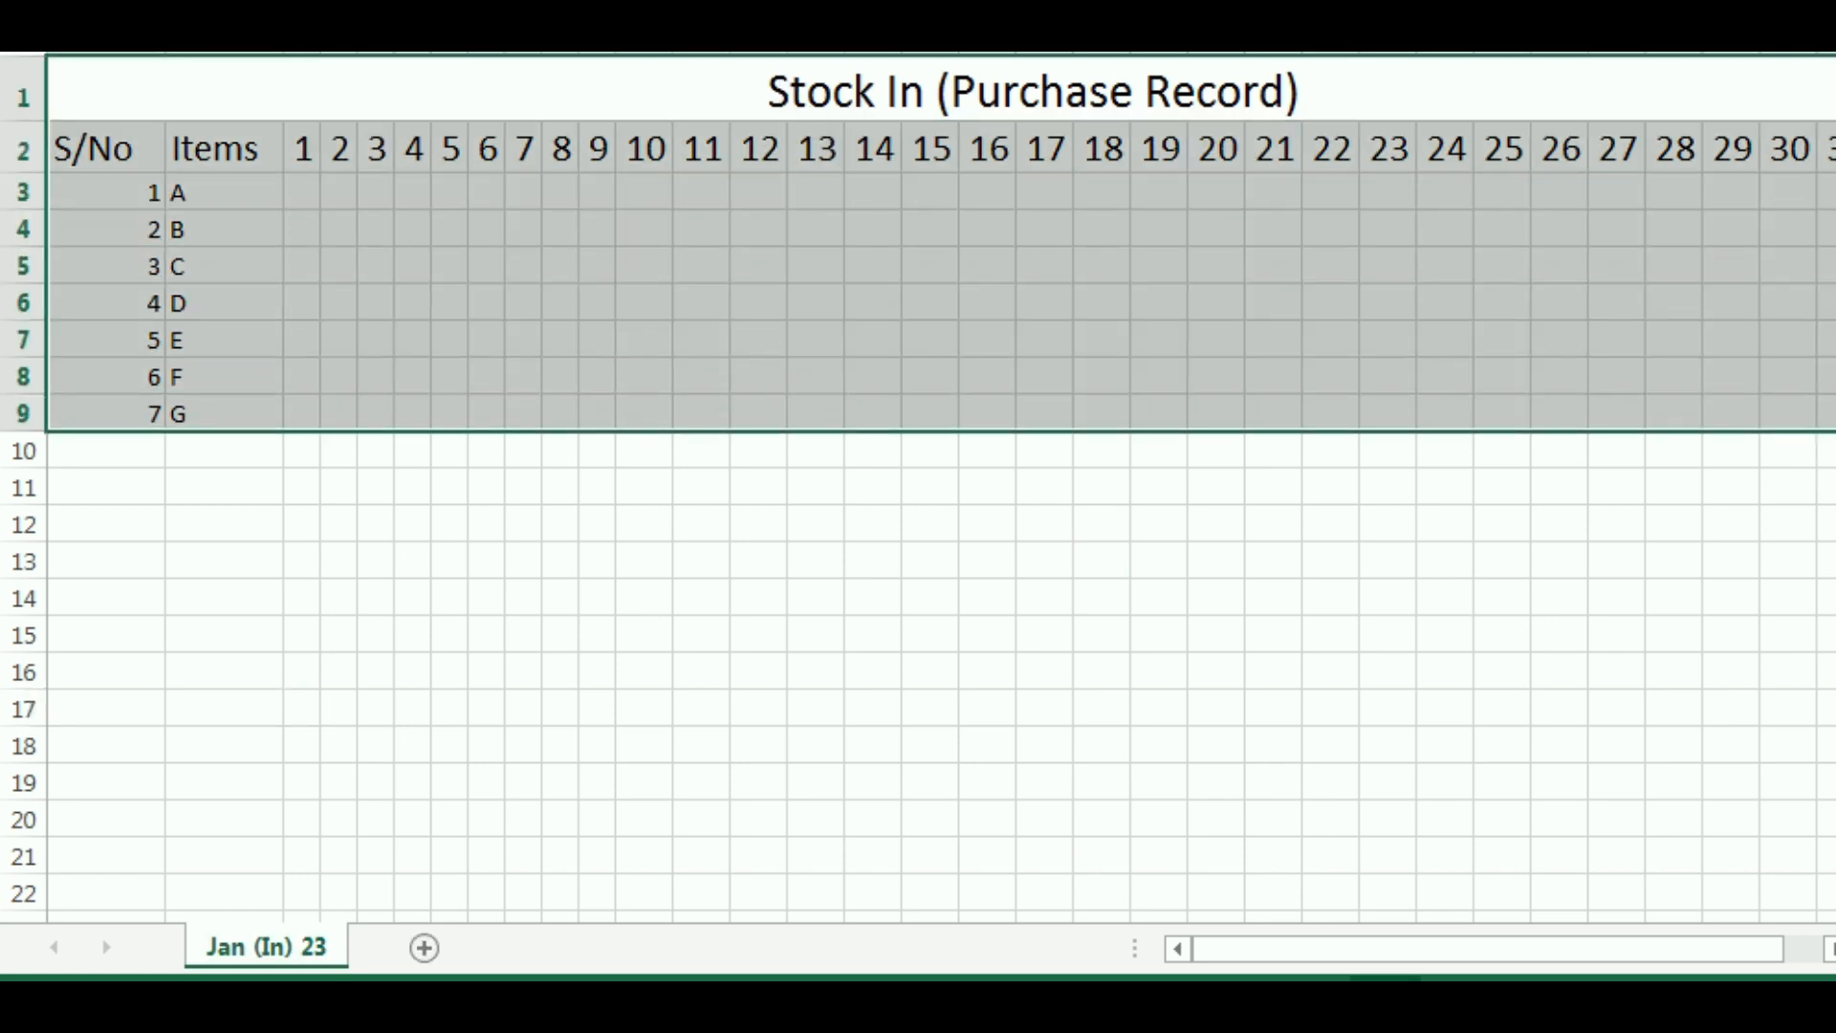
{"action": "left_click", "coordinate": [376, 242]}
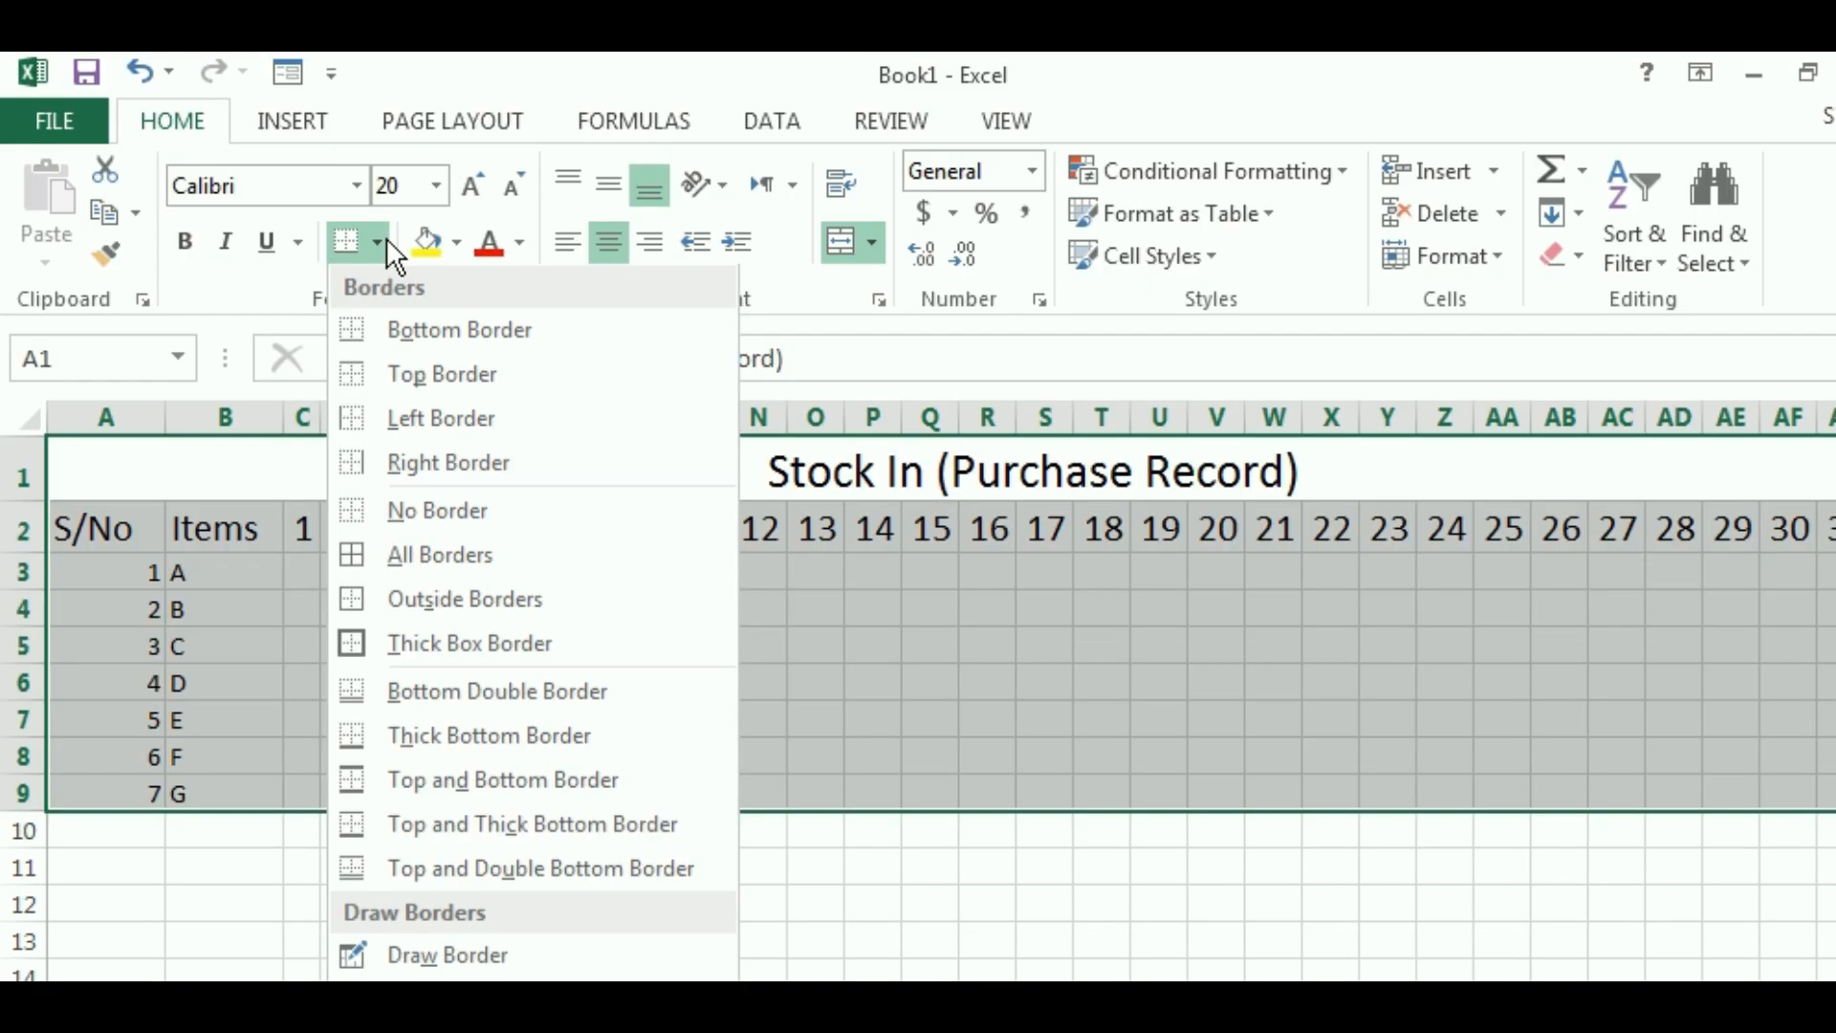
{"action": "left_click", "coordinate": [406, 556]}
{"action": "left_click", "coordinate": [484, 750]}
Enter a SUM formula over C3:AG3 in cell AH3 to total item A's days under Clossing
{"action": "scroll", "coordinate": [528, 926], "scroll_direction": "right", "scroll_amount": 2}
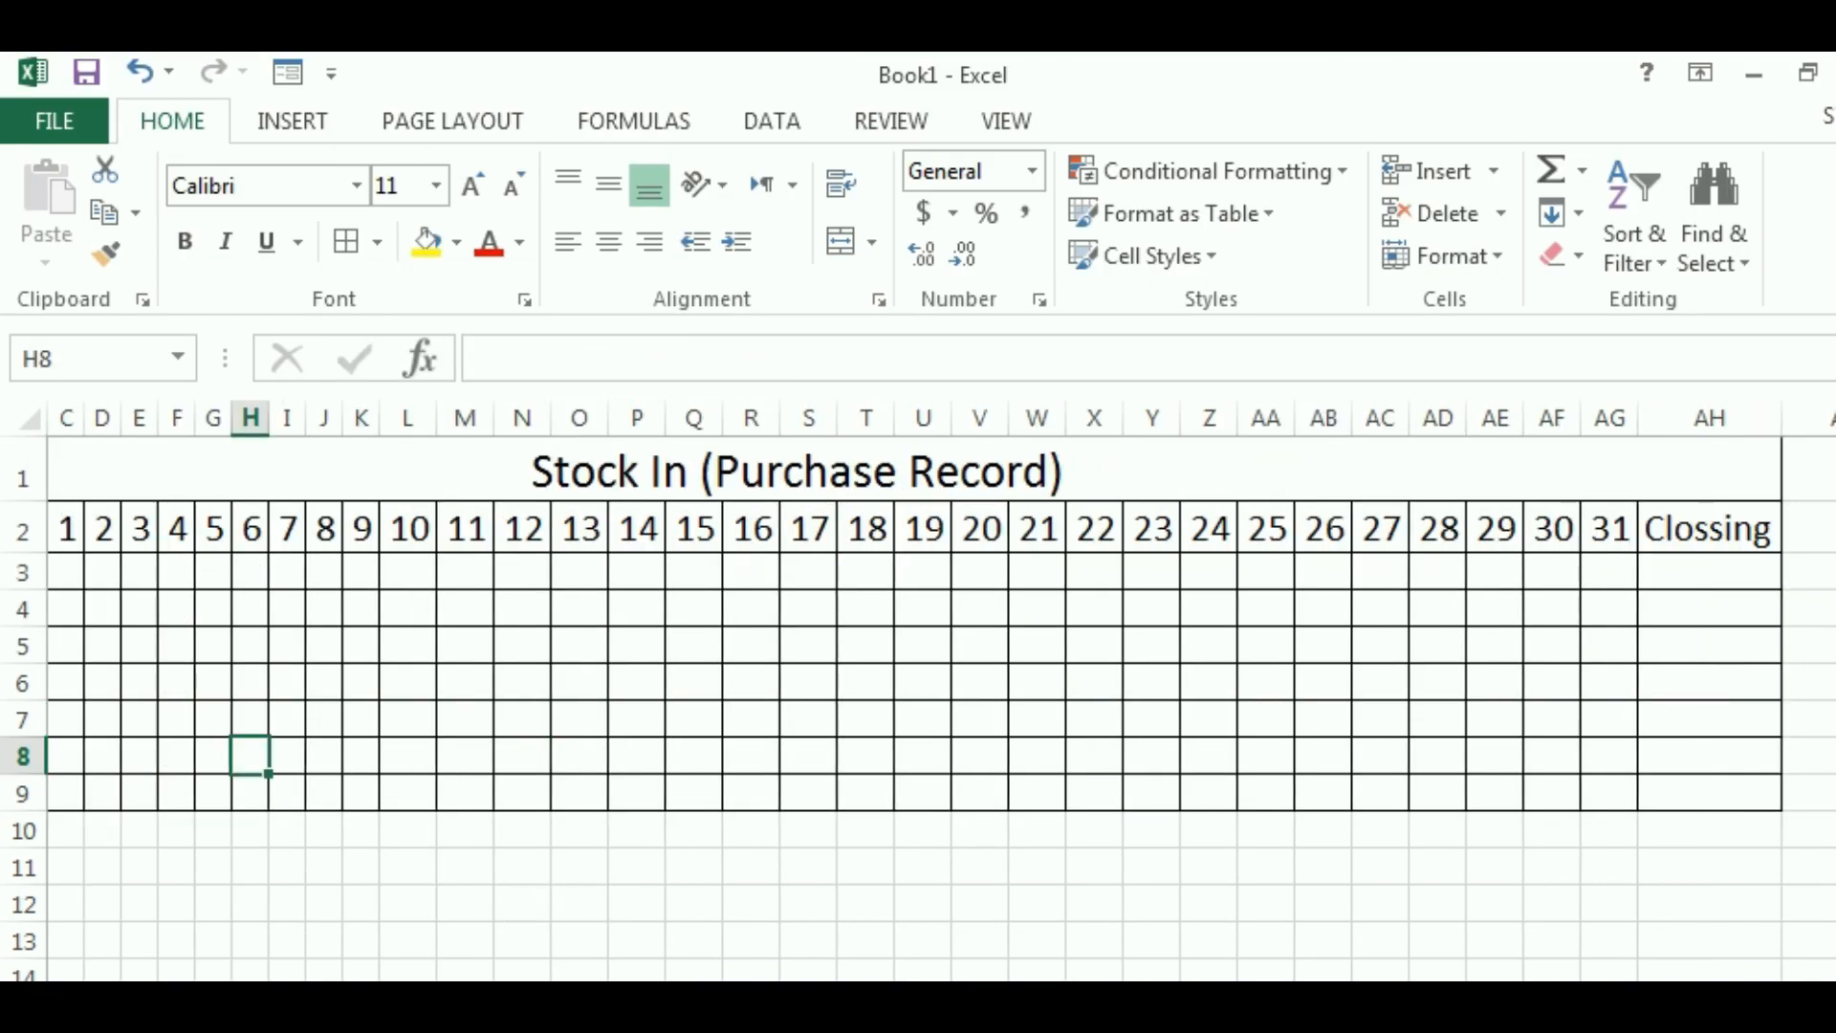
{"action": "left_click", "coordinate": [1729, 567]}
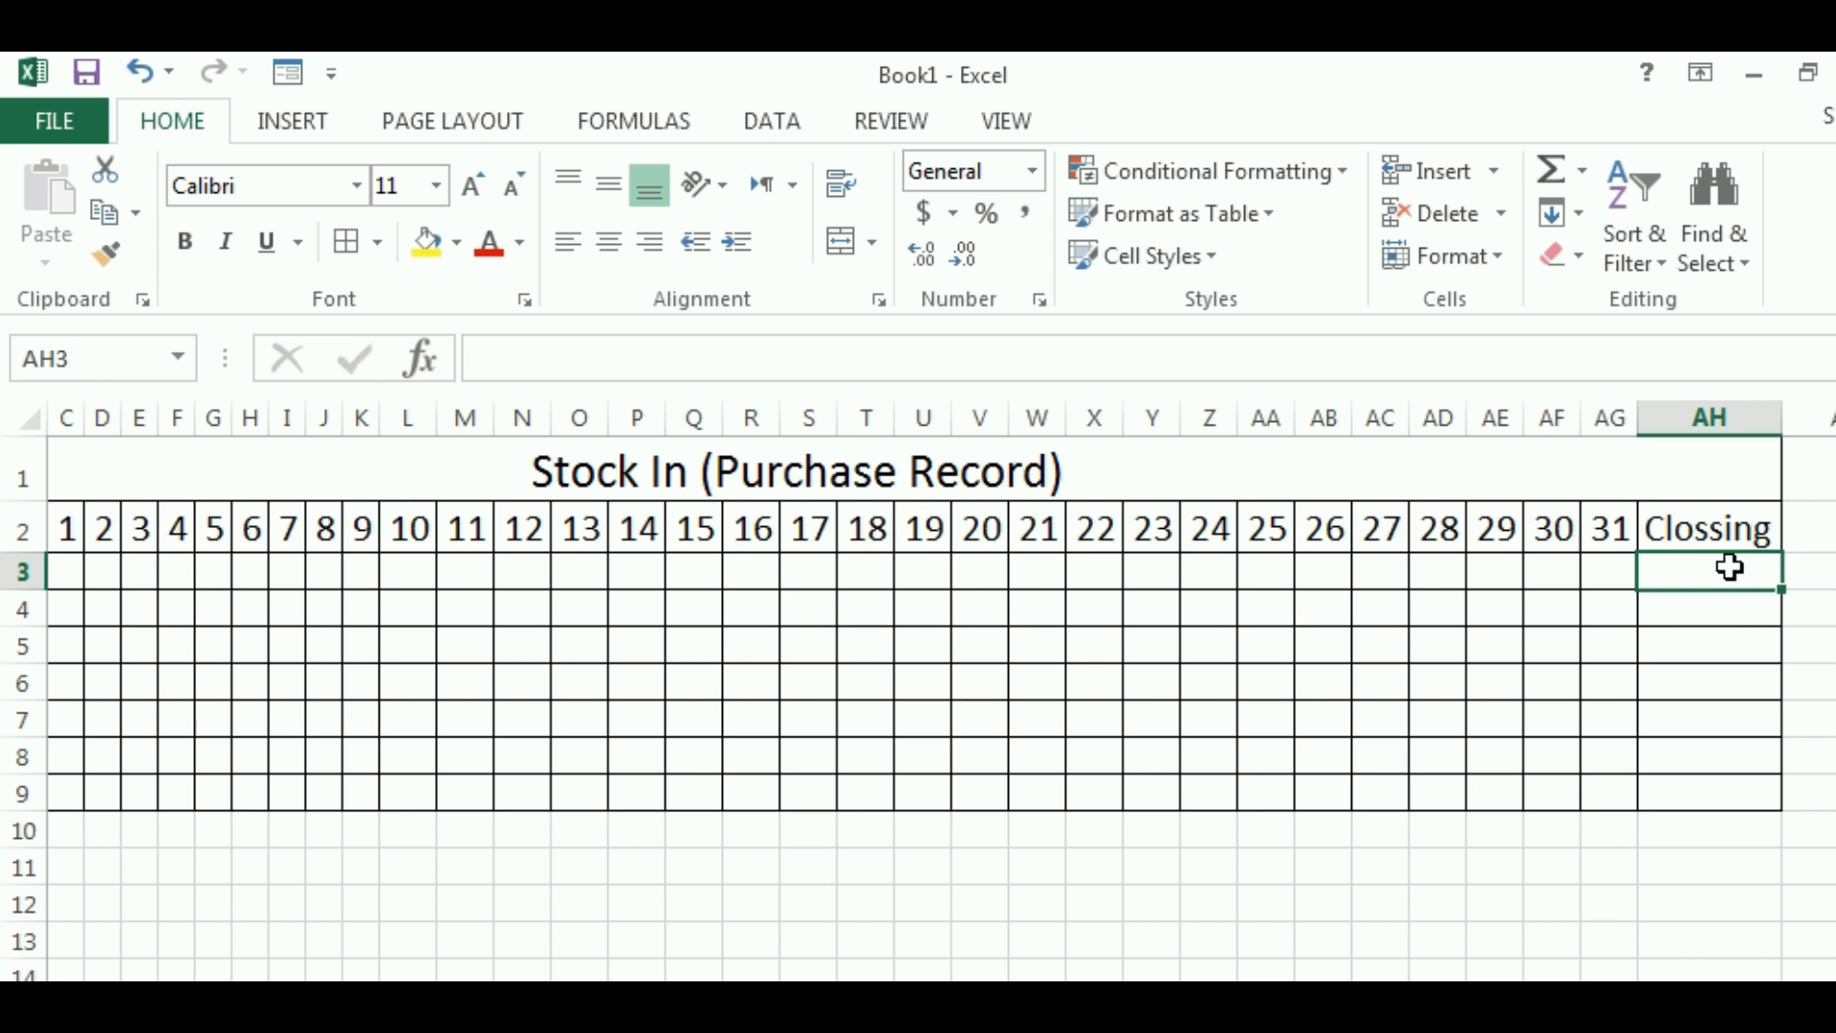
{"action": "type", "text": "="}
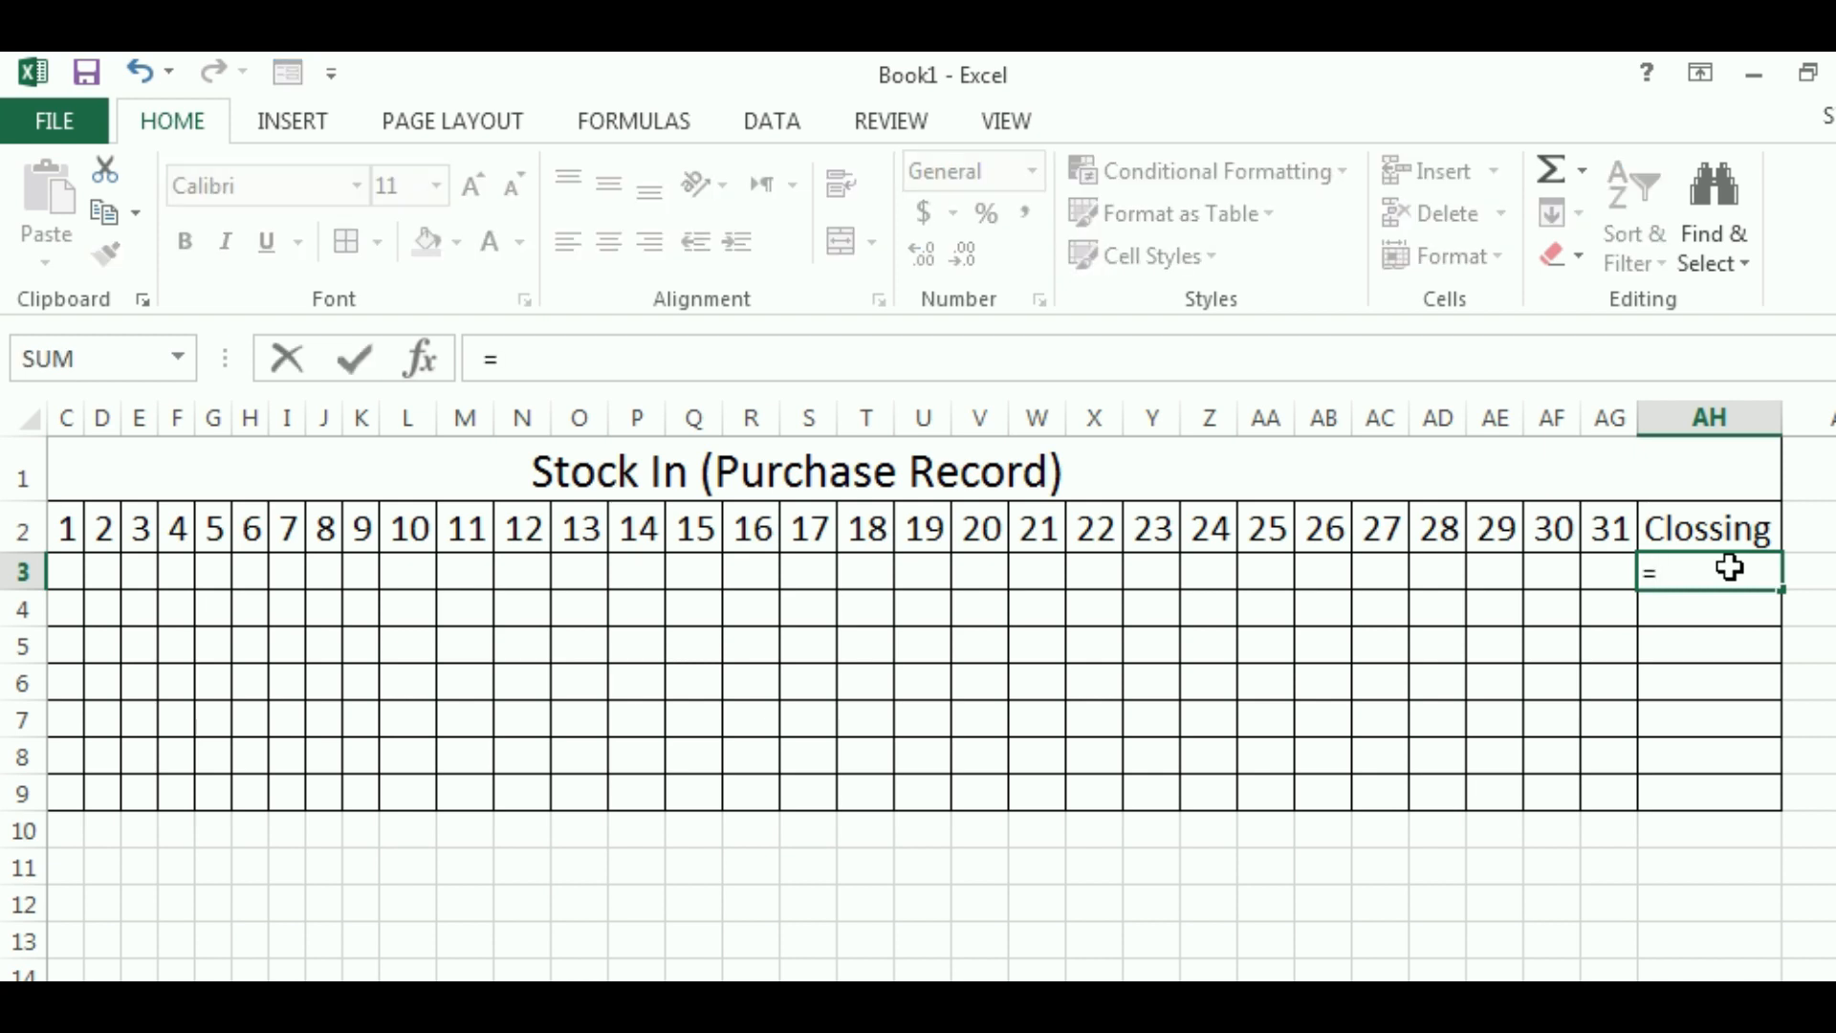
{"action": "type", "text": "sum"}
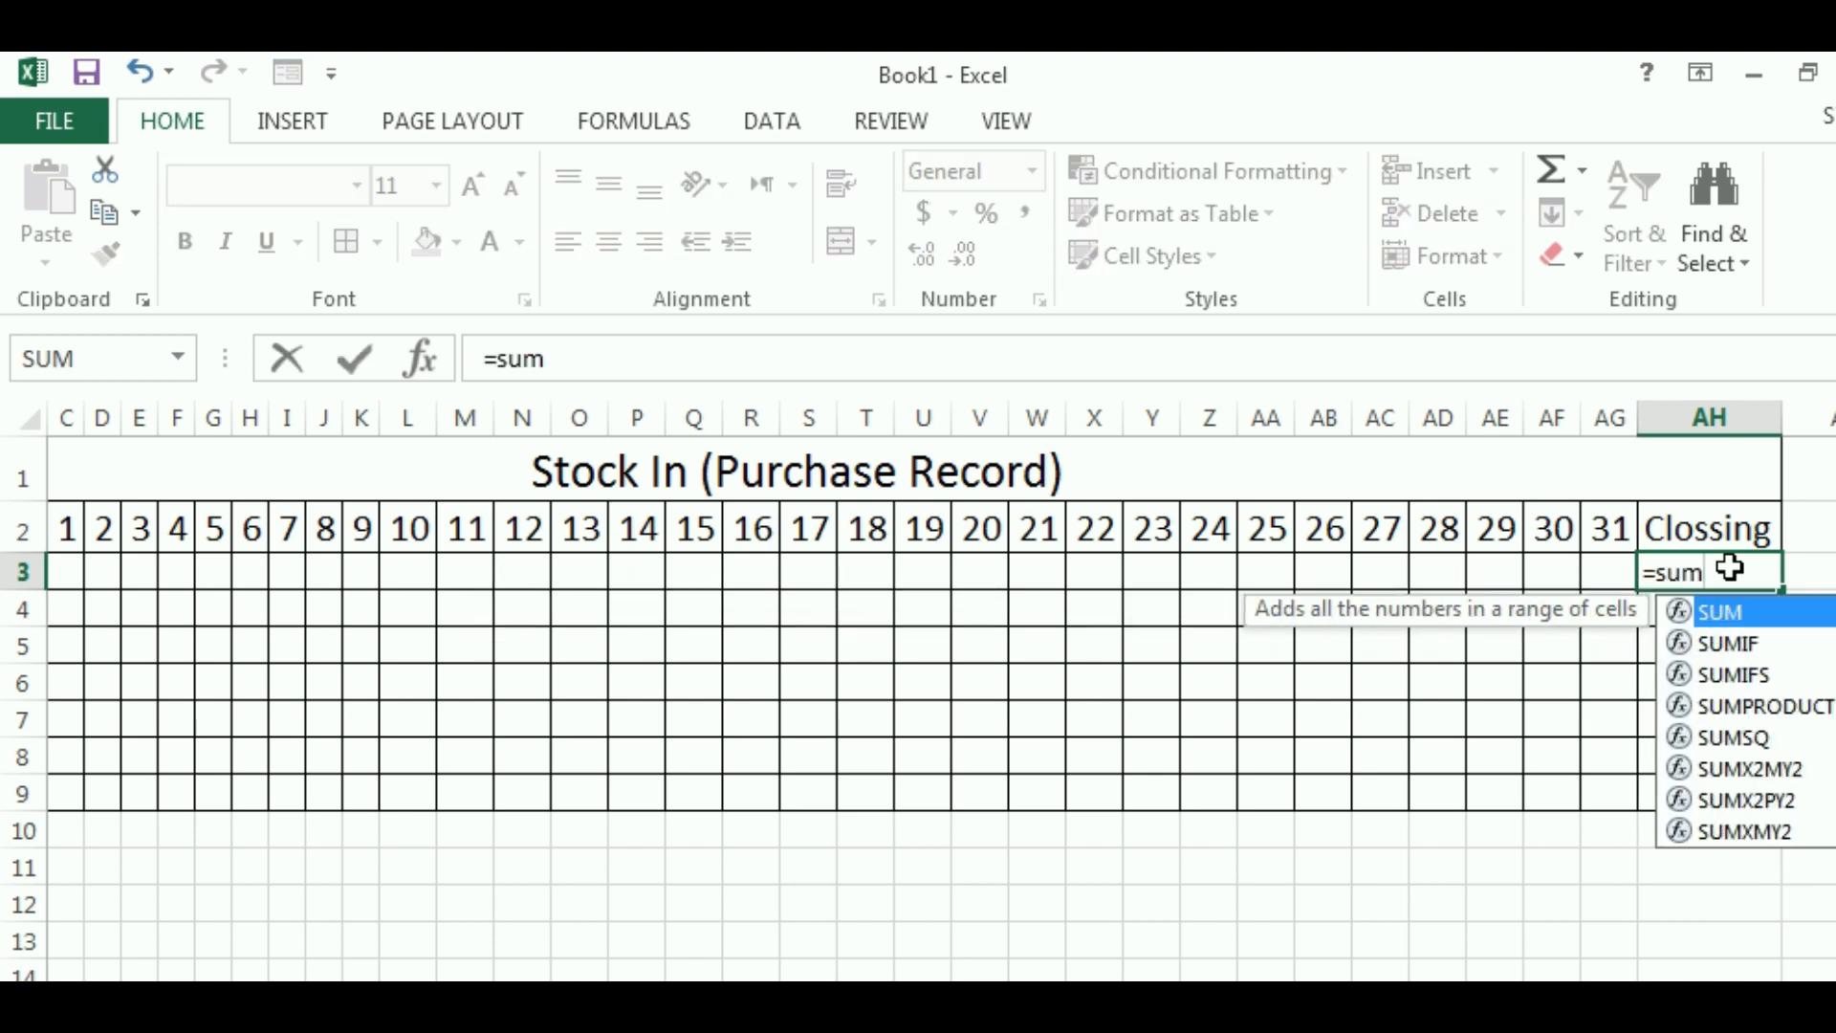
{"action": "type", "text": "("}
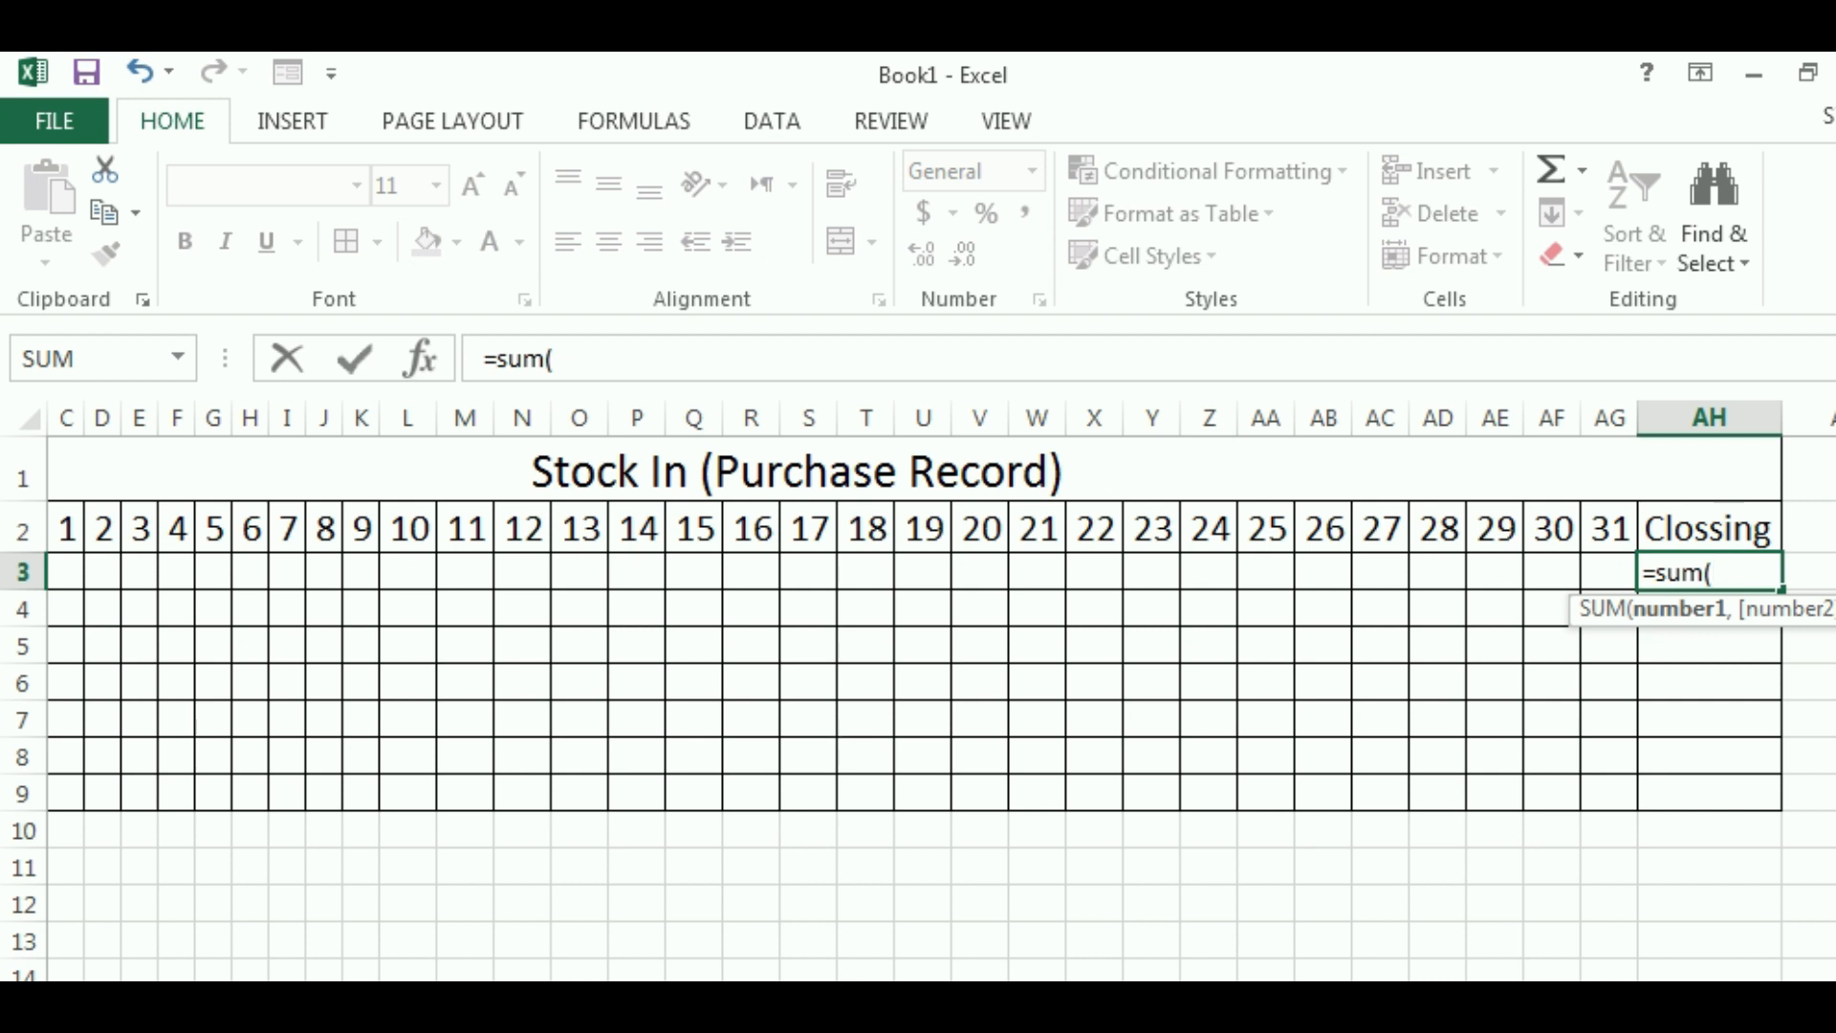
{"action": "scroll", "coordinate": [918, 670], "scroll_direction": "left", "scroll_amount": 2}
{"action": "left_click_drag", "start_coordinate": [307, 574], "coordinate": [1551, 571]}
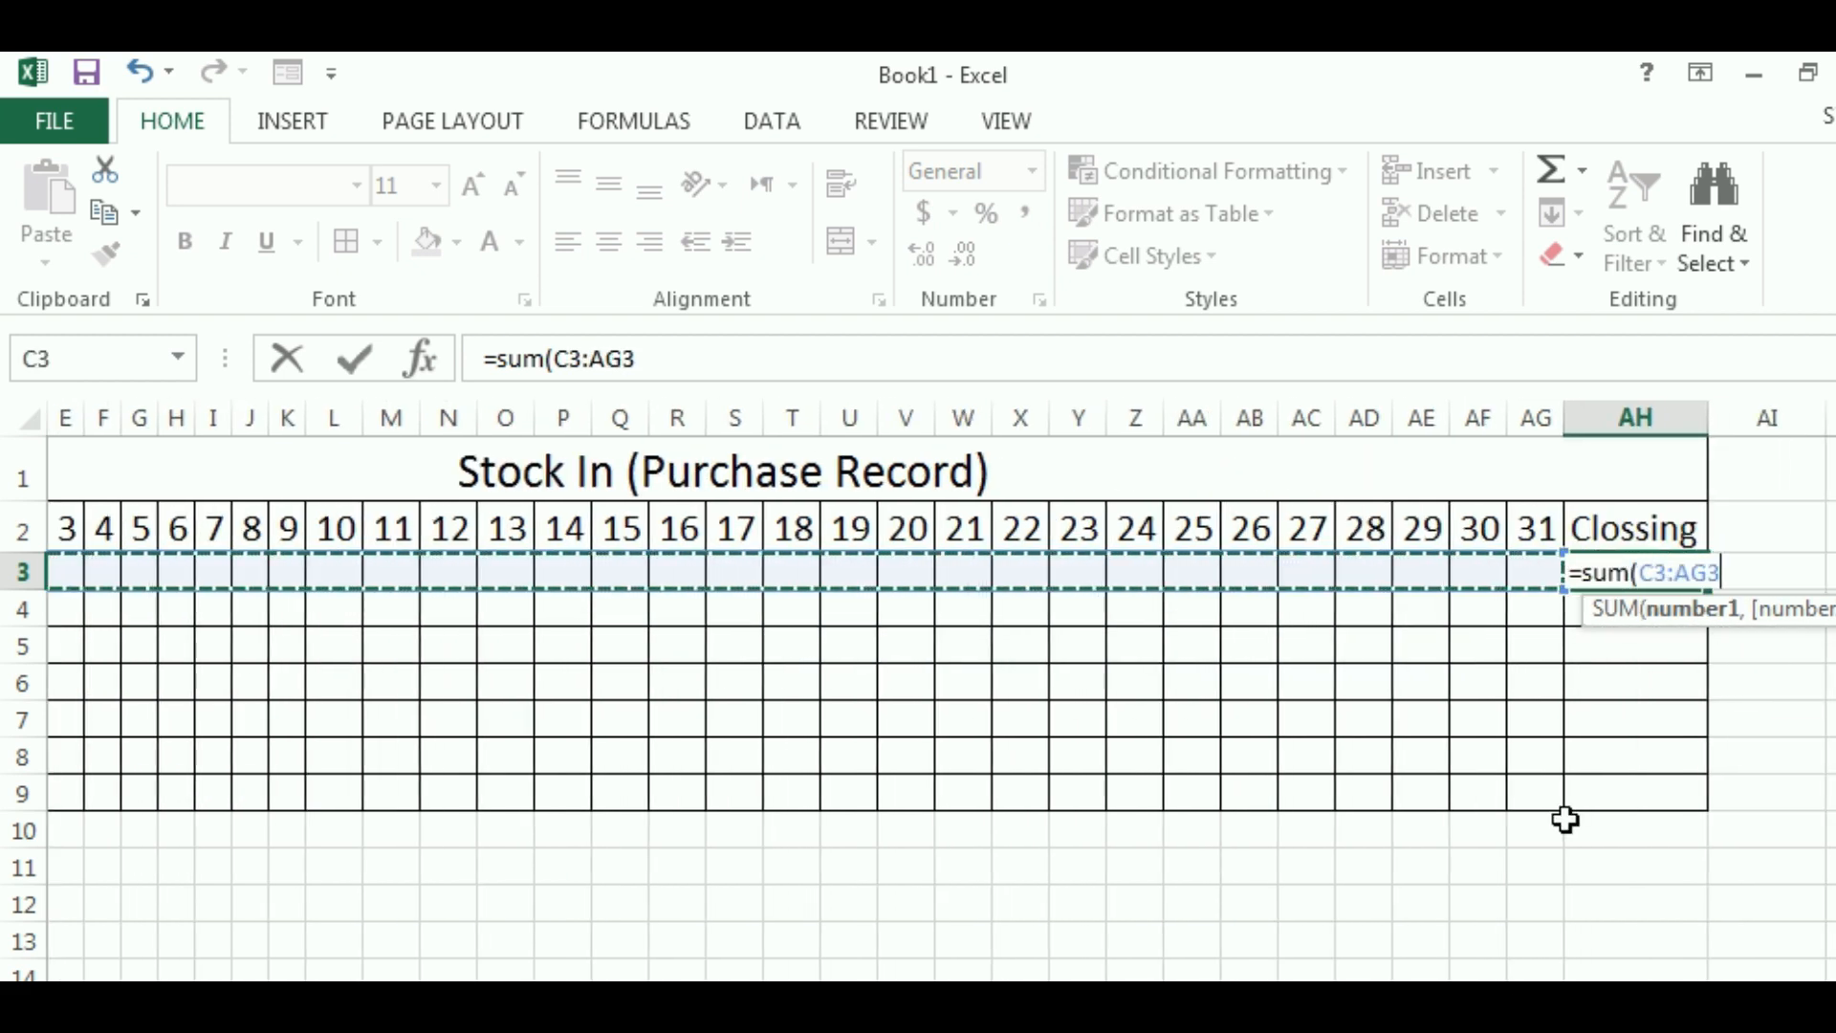
{"action": "key", "text": "Return"}
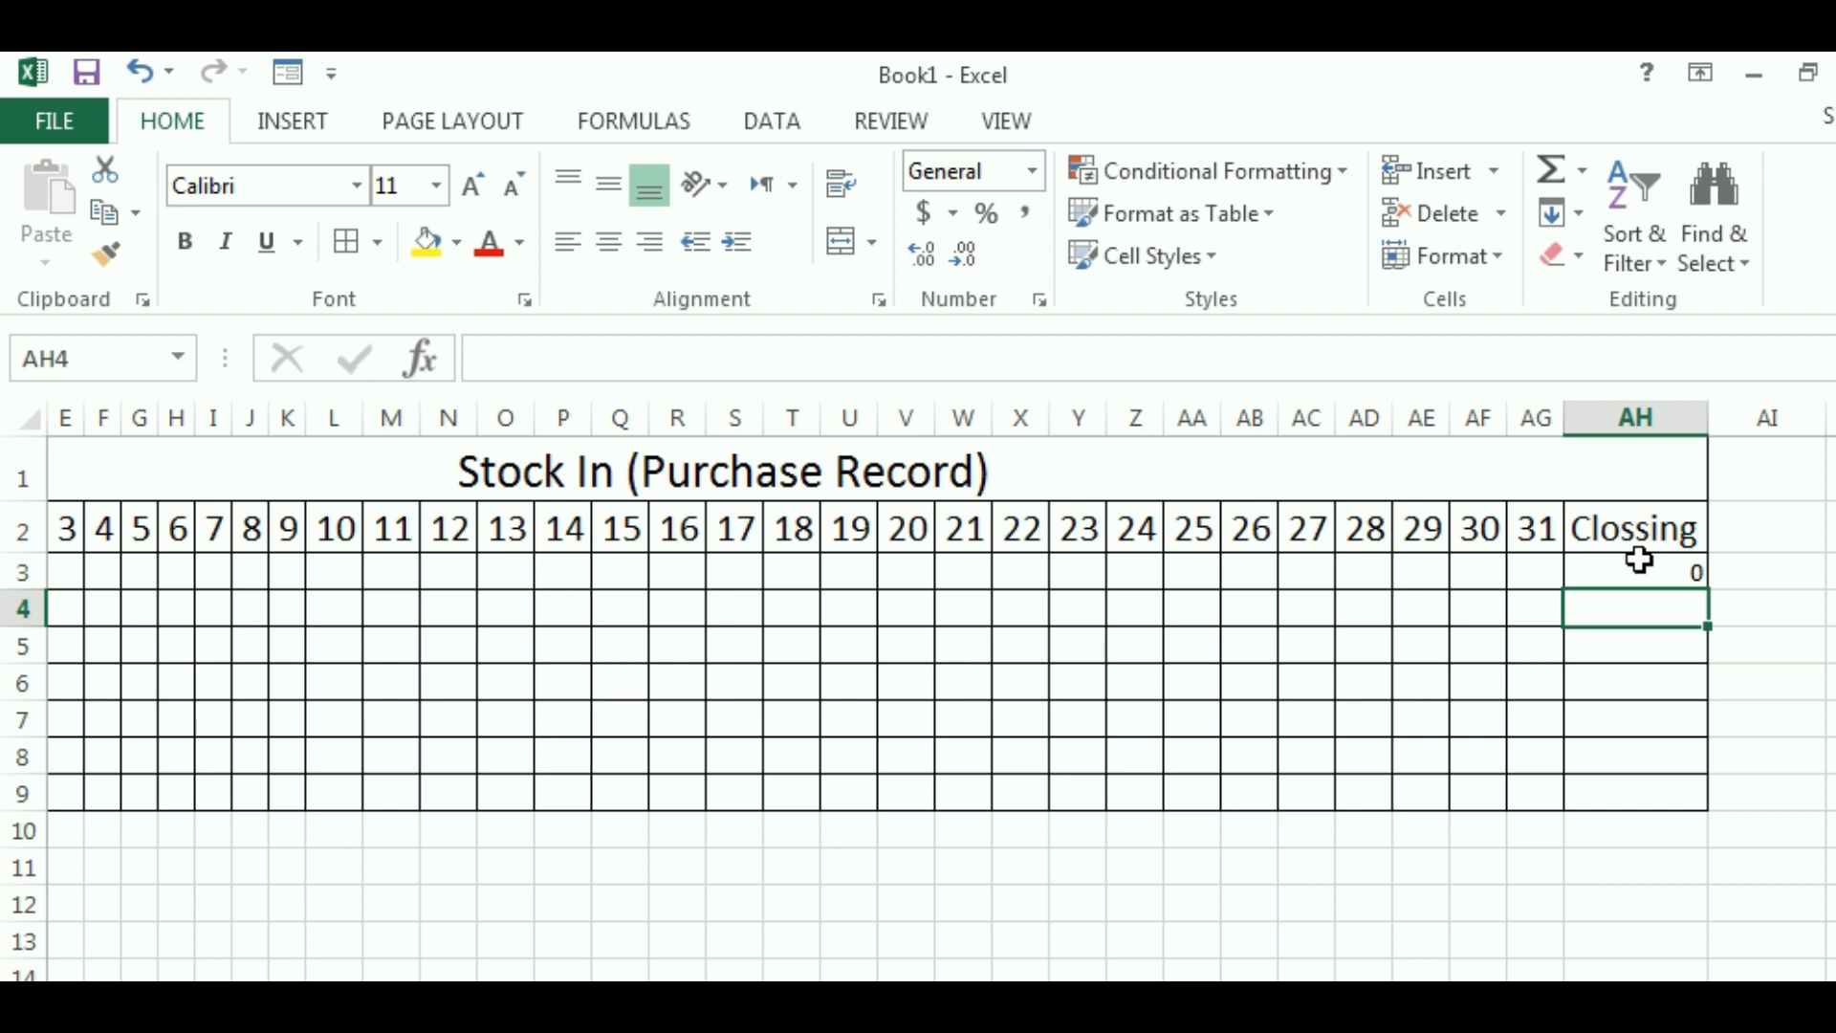
Fill the SUM formula from AH3 down the Clossing column to AH9 for items B to G
{"action": "left_click_drag", "start_coordinate": [1639, 578], "coordinate": [1635, 619]}
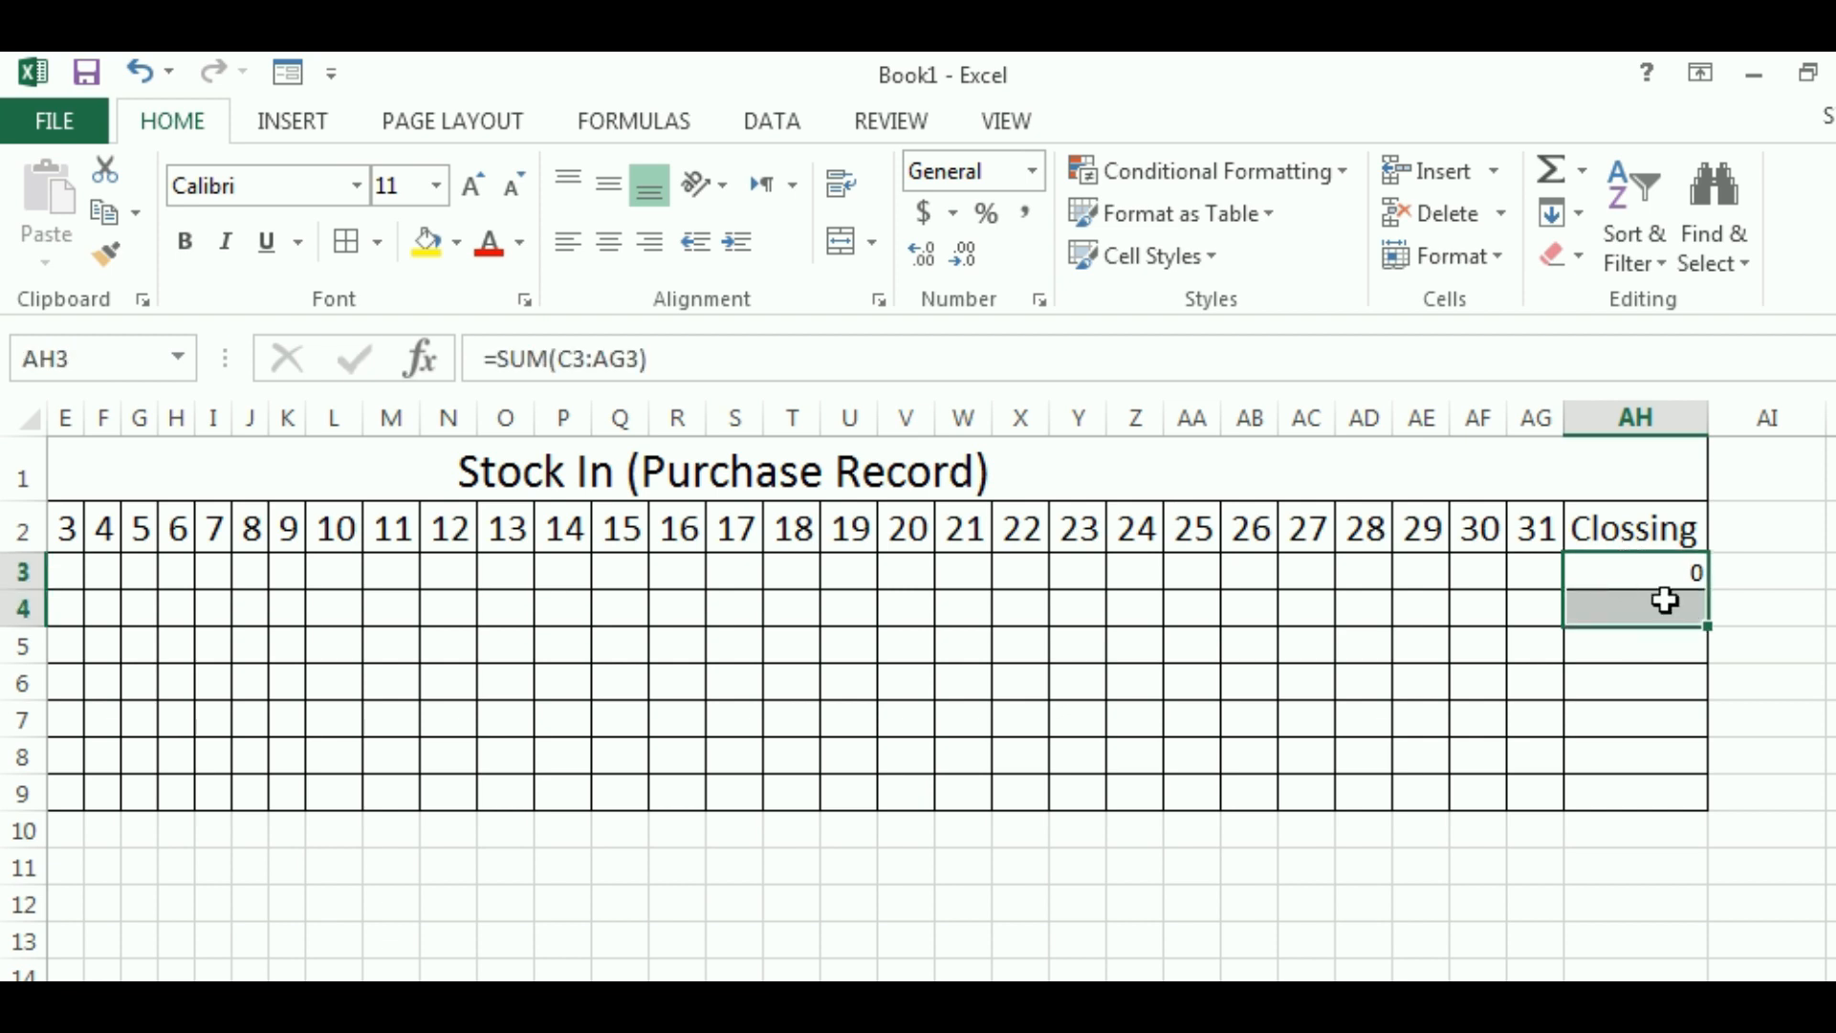
{"action": "left_click", "coordinate": [1750, 585]}
{"action": "left_click", "coordinate": [1683, 574]}
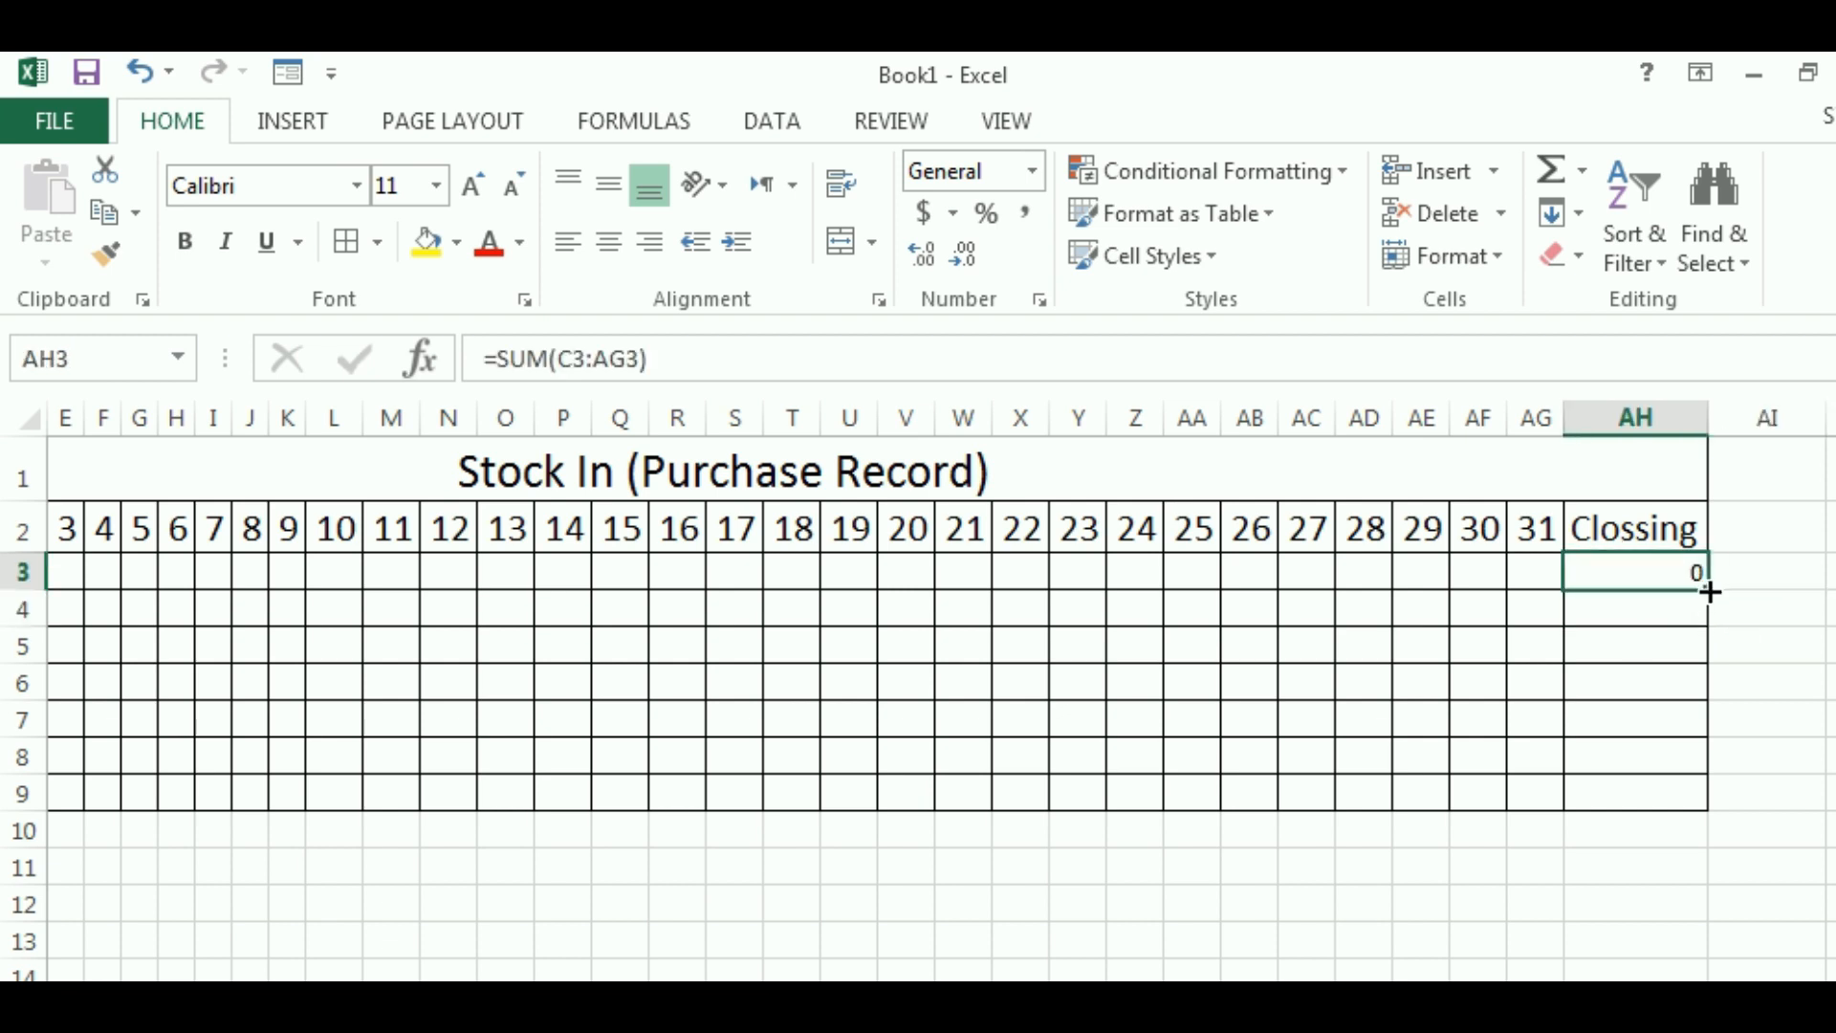
{"action": "left_click_drag", "start_coordinate": [1708, 595], "coordinate": [1680, 801]}
Set the font size of the Clossing totals in AH3:AH9 to 16
{"action": "left_click_drag", "start_coordinate": [1626, 565], "coordinate": [1622, 798]}
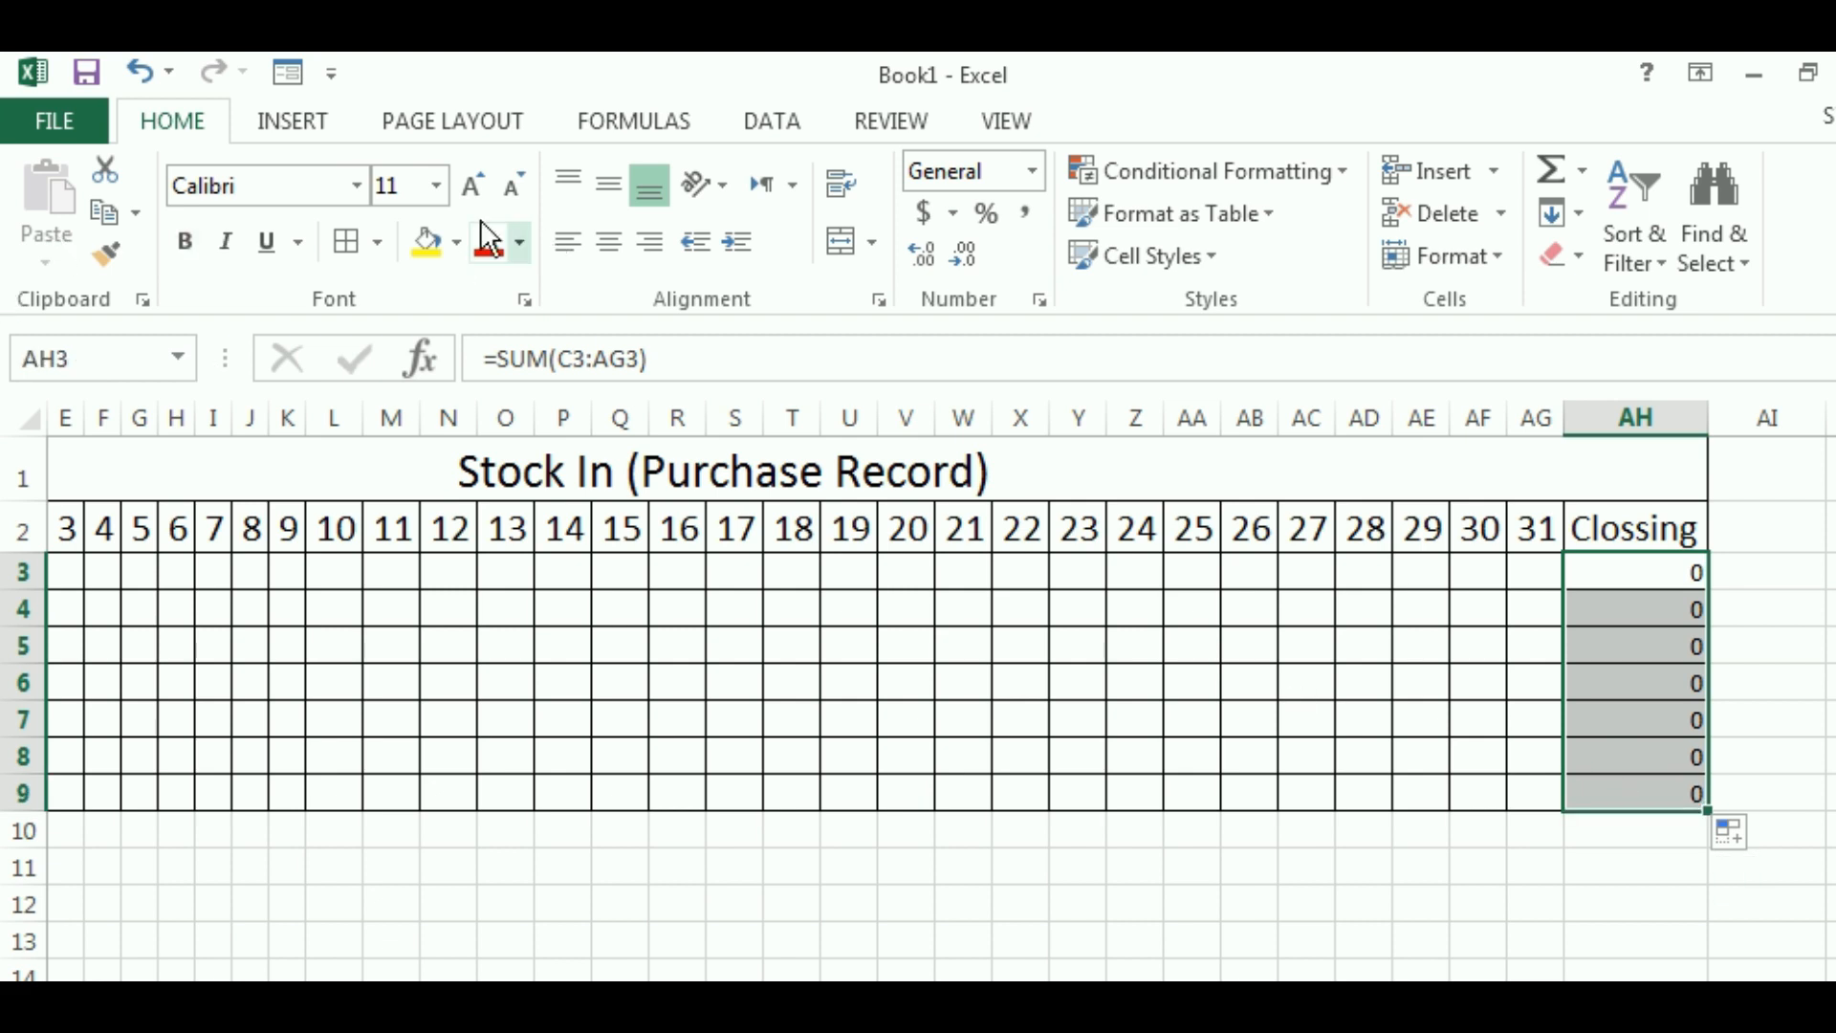
{"action": "left_click", "coordinate": [413, 184]}
{"action": "type", "text": "16"}
{"action": "key", "text": "Return"}
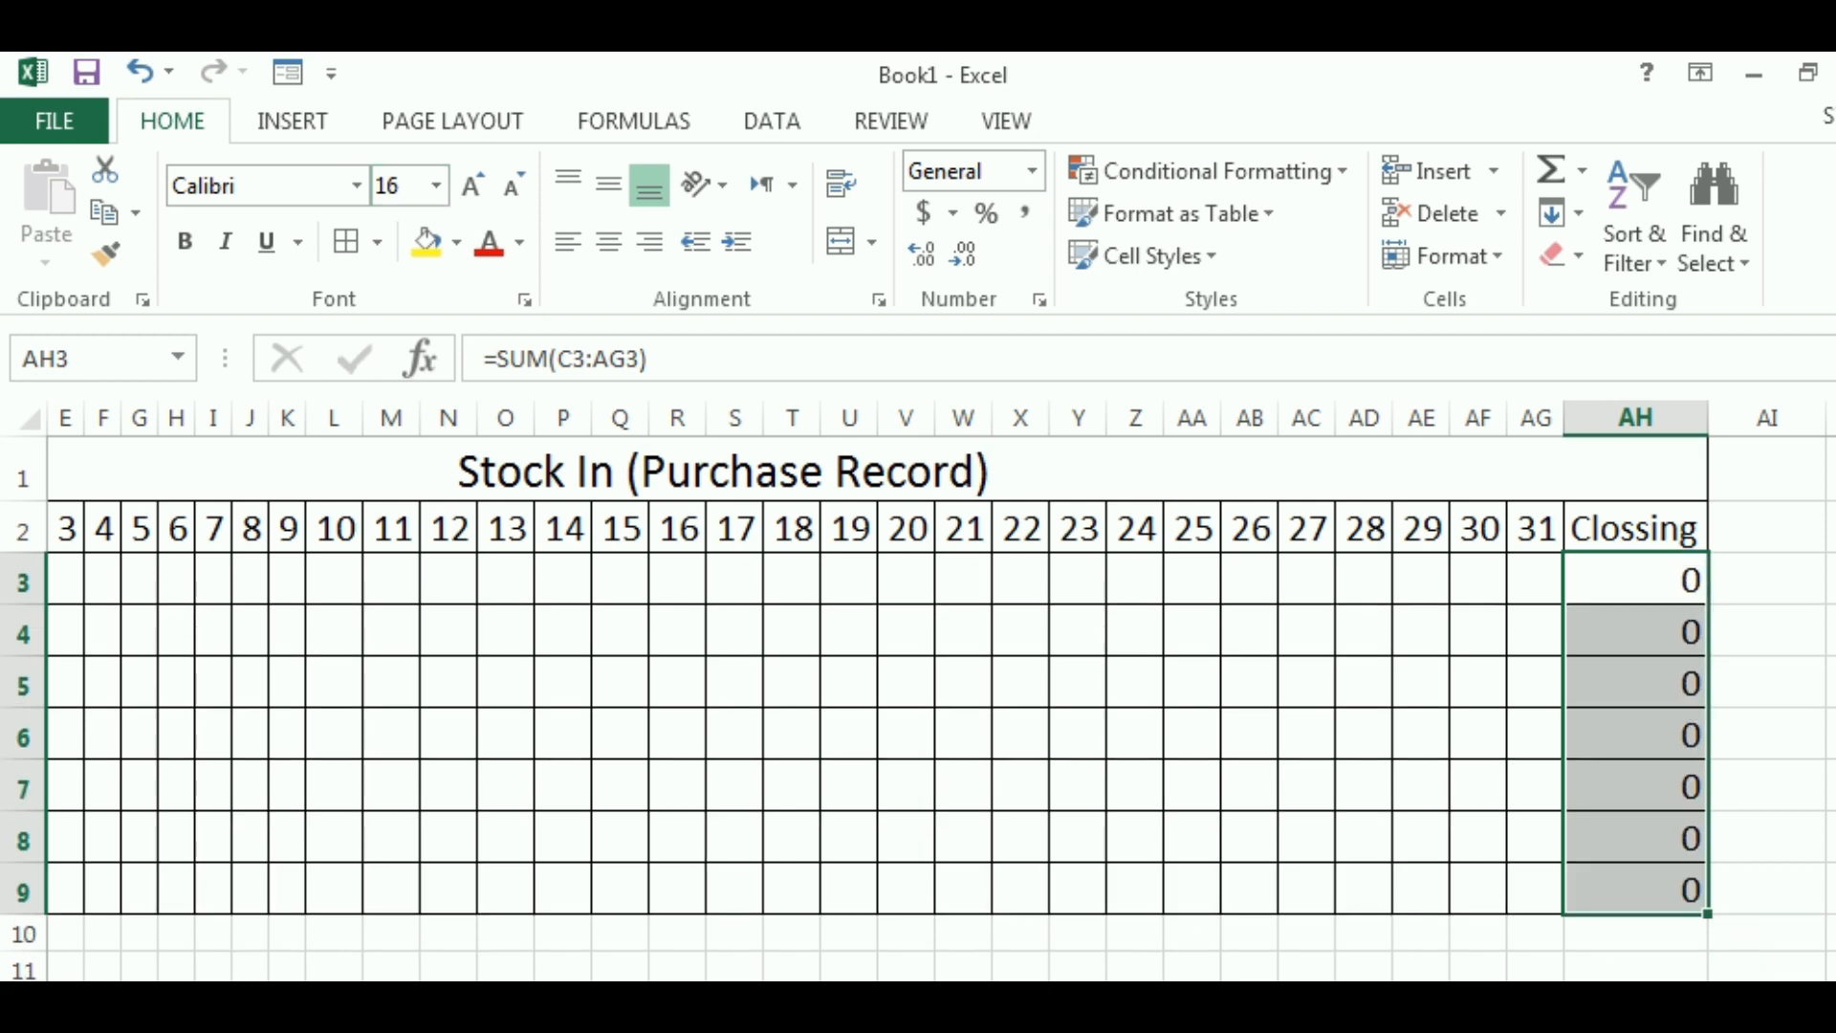
Set the font size of the serial numbers, items and day cells in A3:AG9 to 16
{"action": "scroll", "coordinate": [937, 689], "scroll_direction": "left", "scroll_amount": 4}
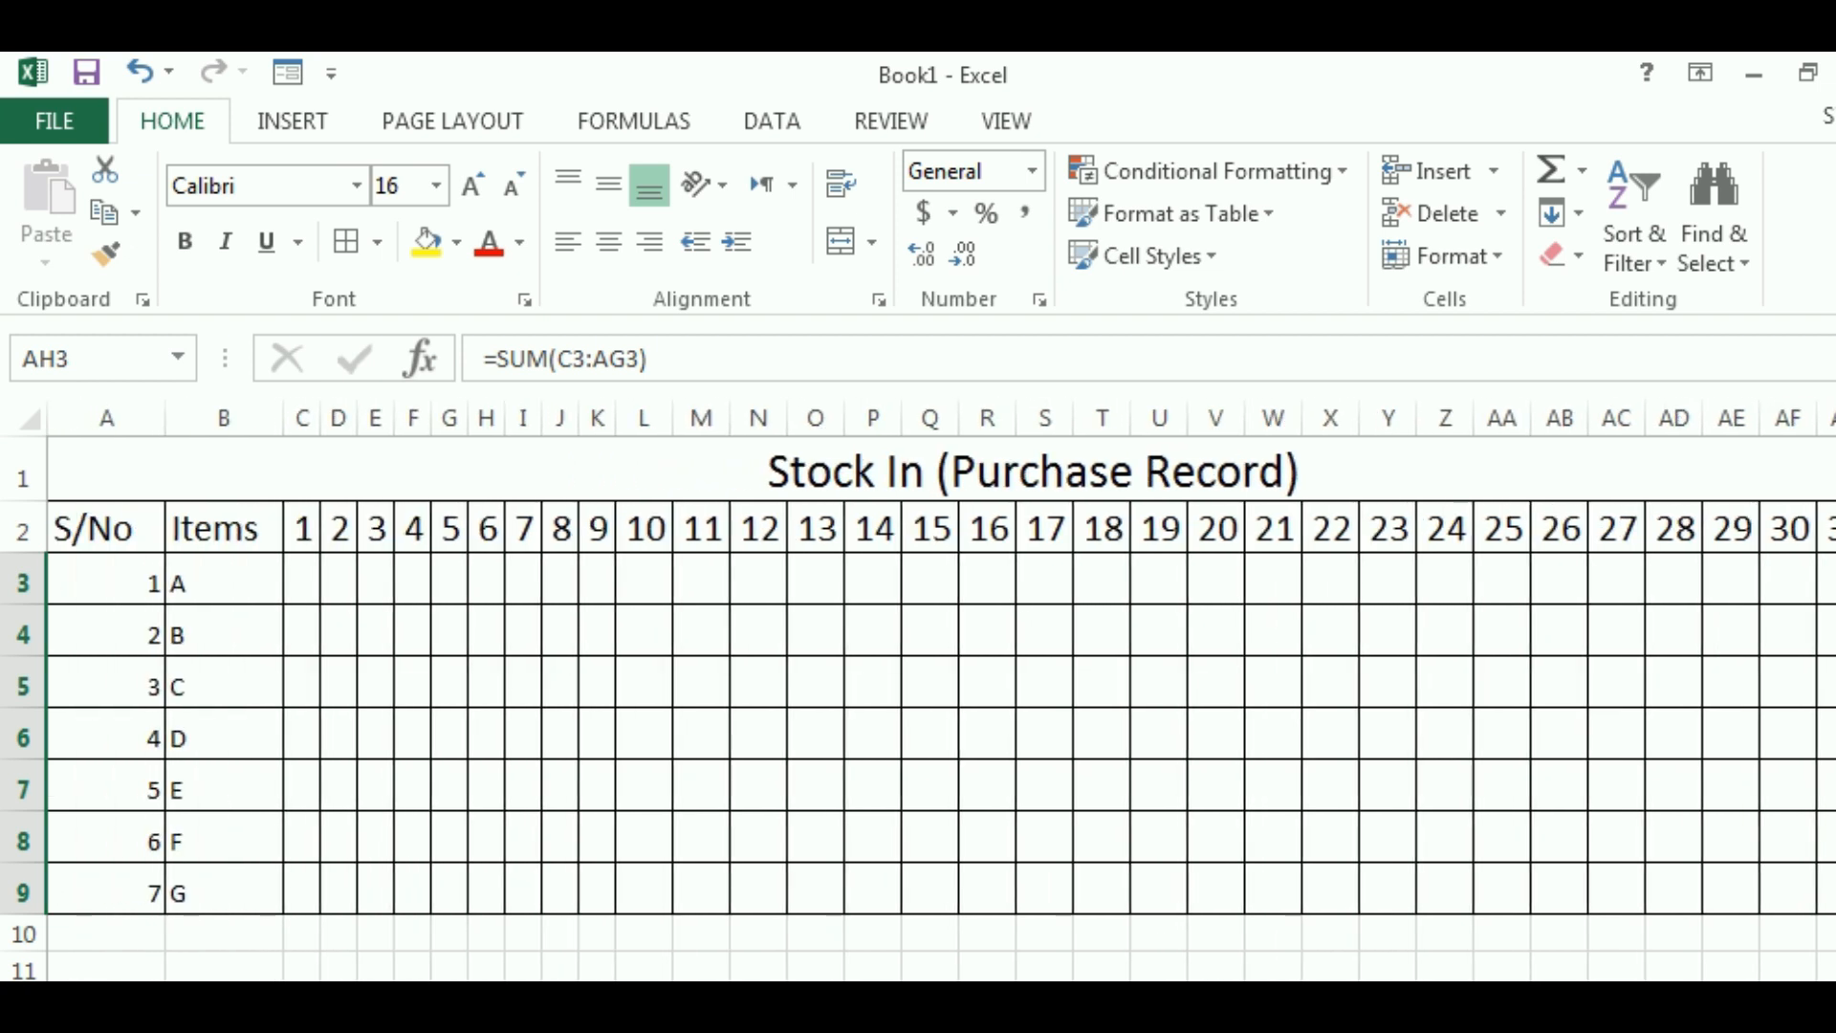
{"action": "scroll", "coordinate": [1168, 820], "scroll_direction": "down", "scroll_amount": 3}
{"action": "scroll", "coordinate": [1171, 819], "scroll_direction": "up", "scroll_amount": 1}
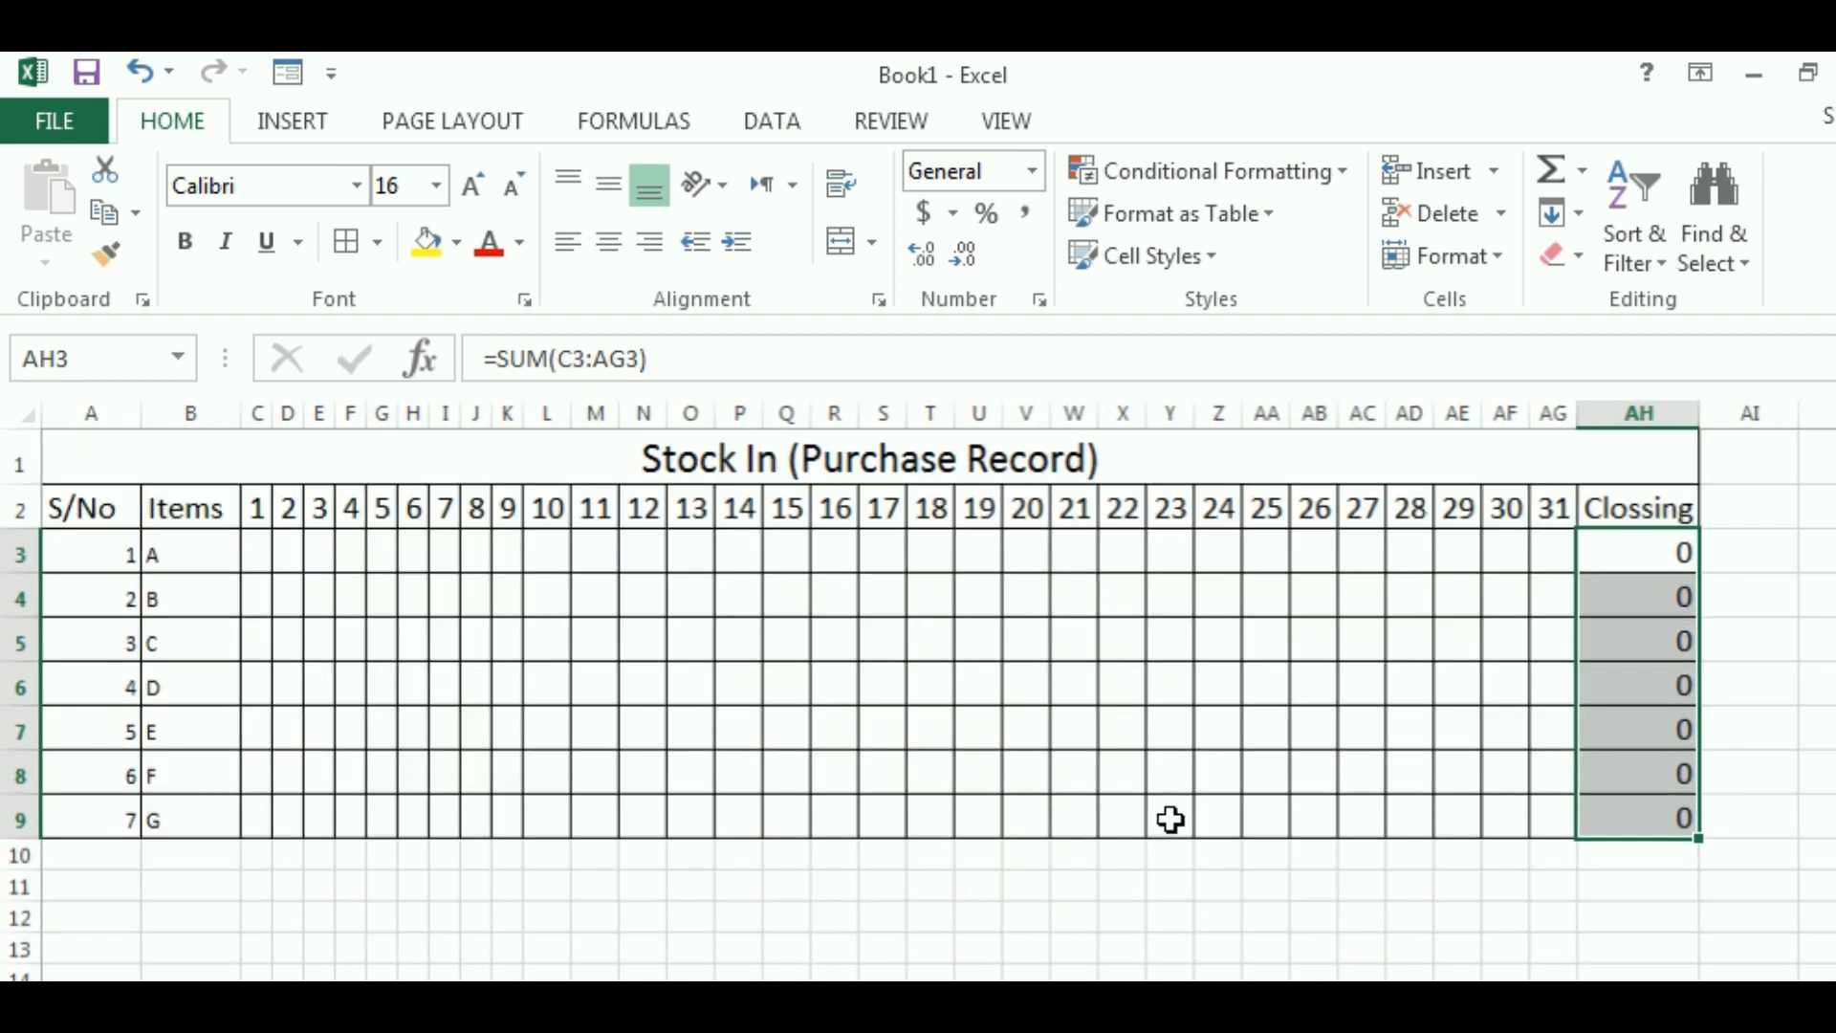
{"action": "left_click", "coordinate": [258, 551]}
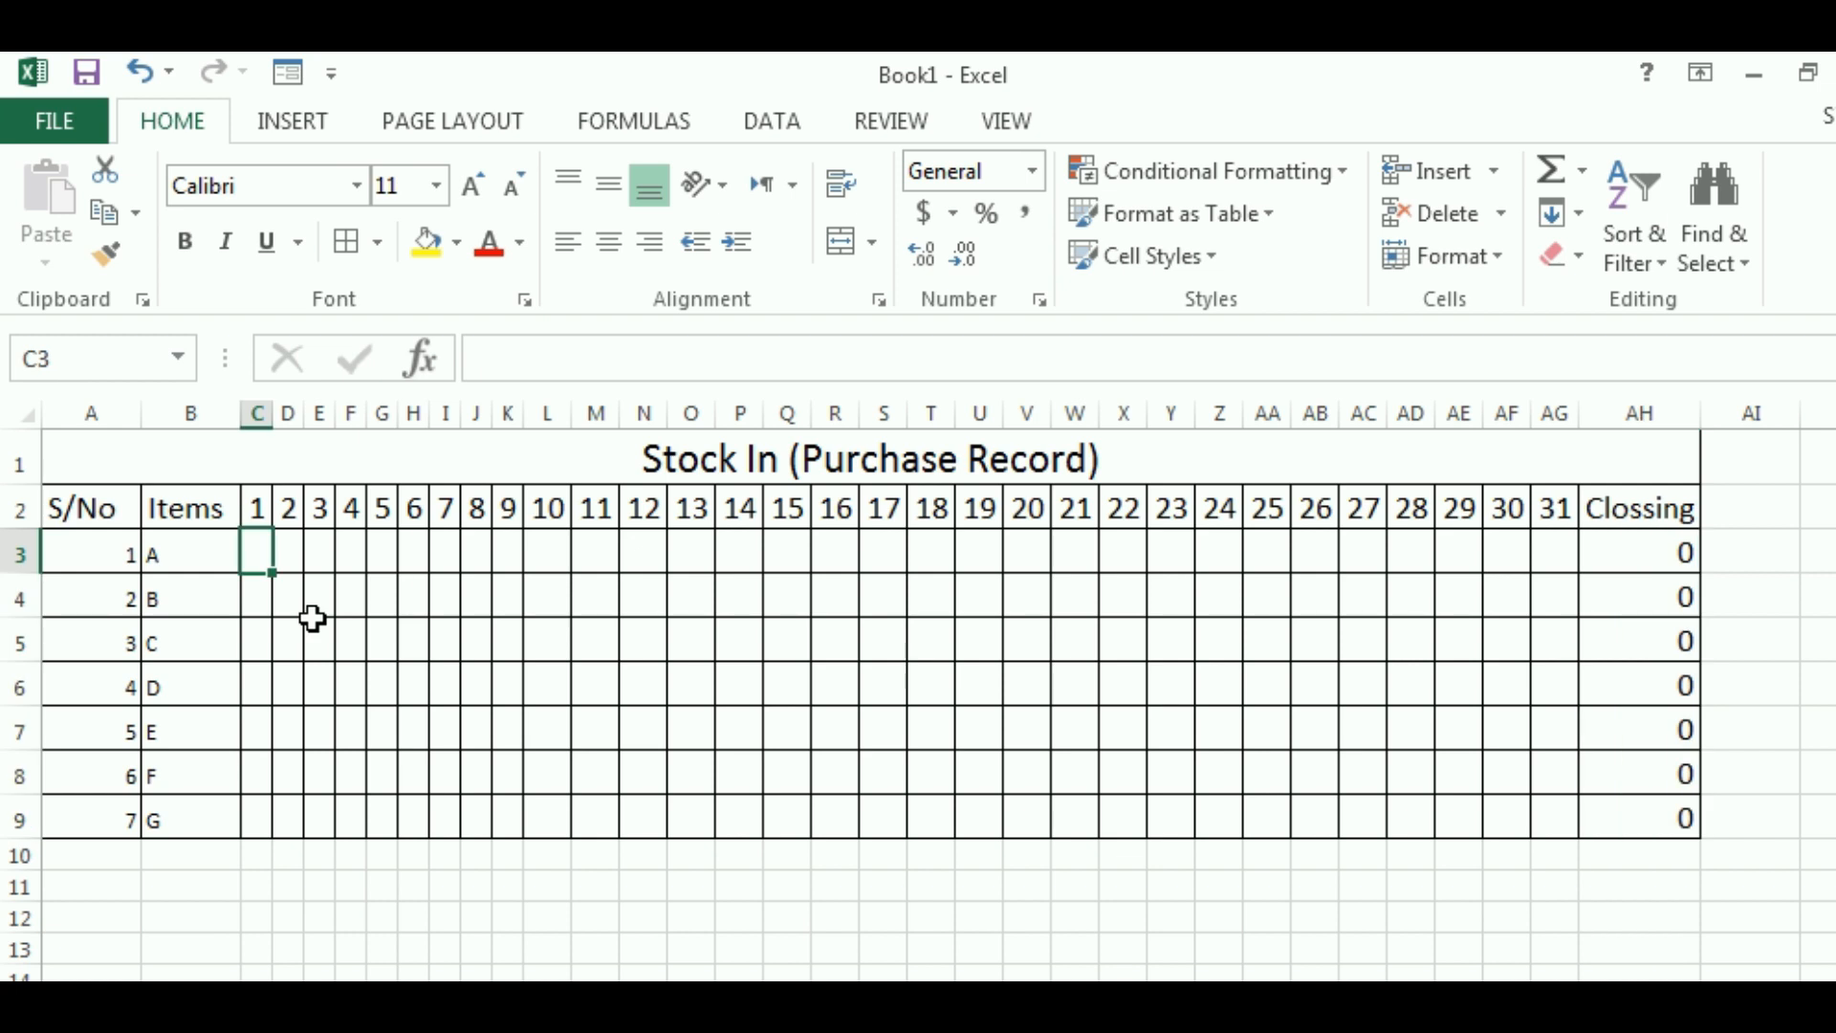
{"action": "key", "text": "Left"}
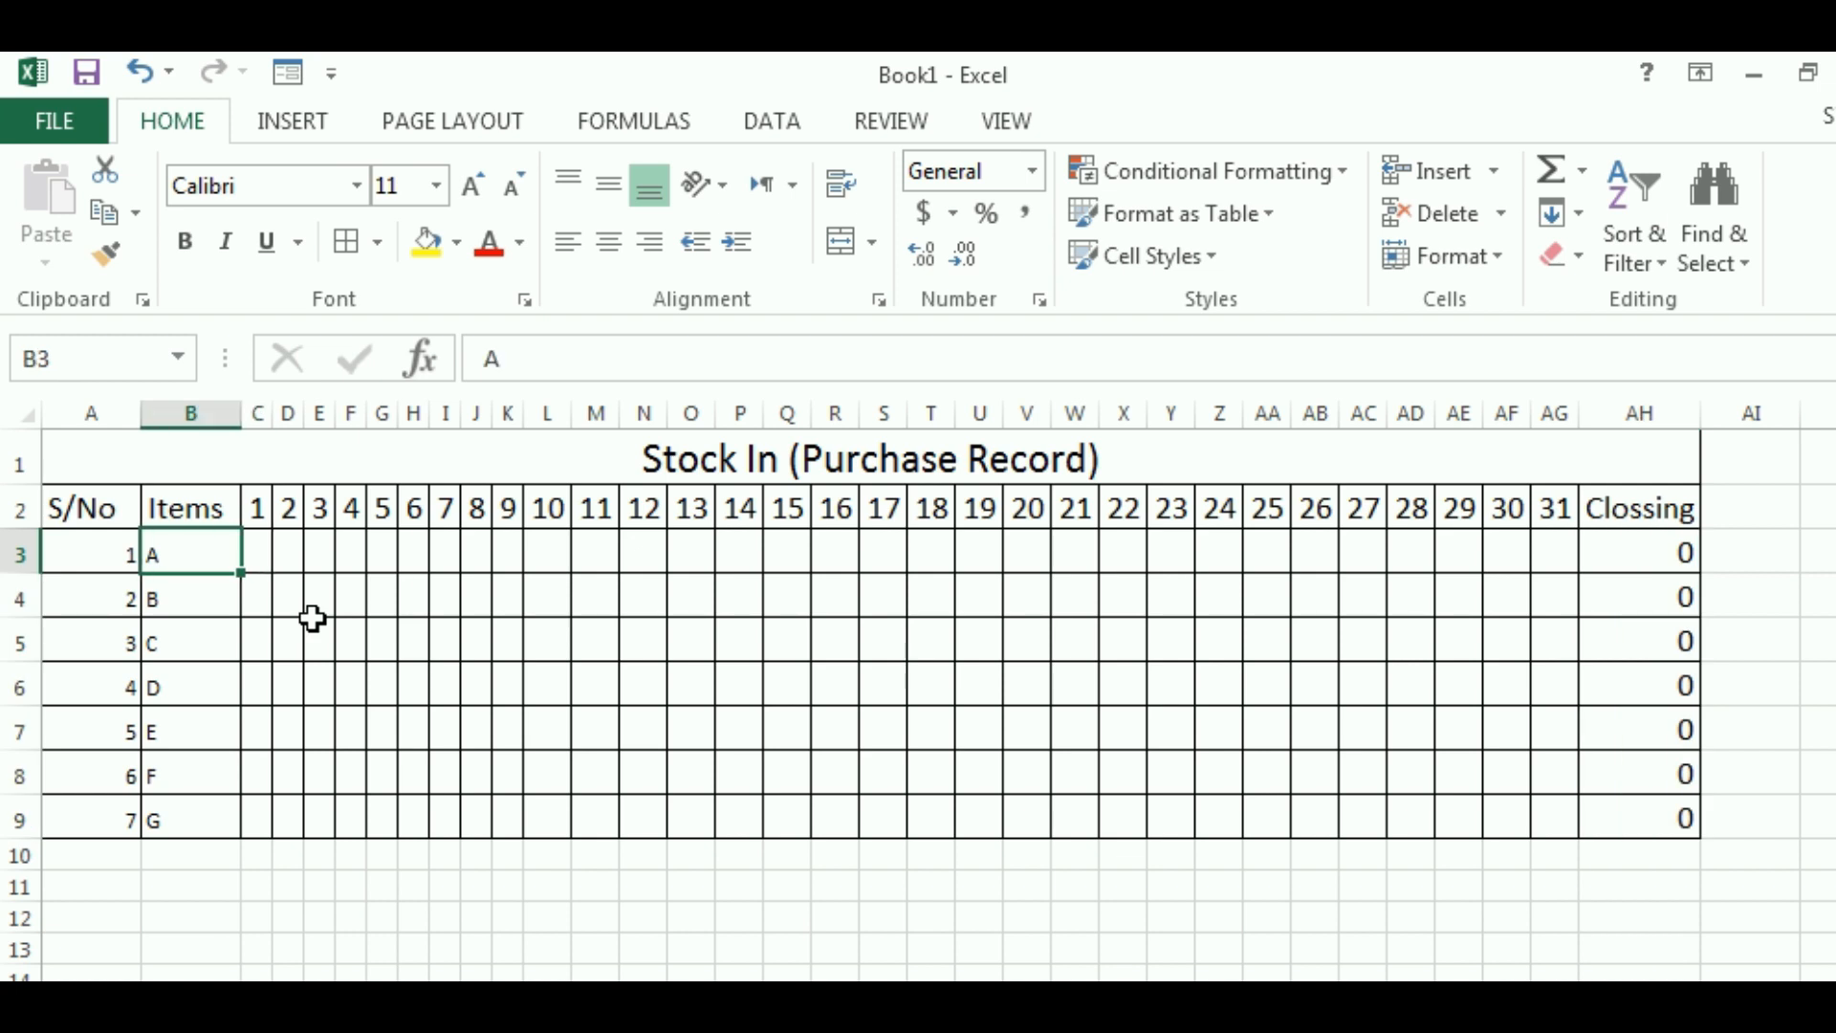
{"action": "left_click_drag", "start_coordinate": [122, 552], "coordinate": [1553, 807]}
{"action": "left_click", "coordinate": [387, 182]}
{"action": "type", "text": "16"}
{"action": "key", "text": "Return"}
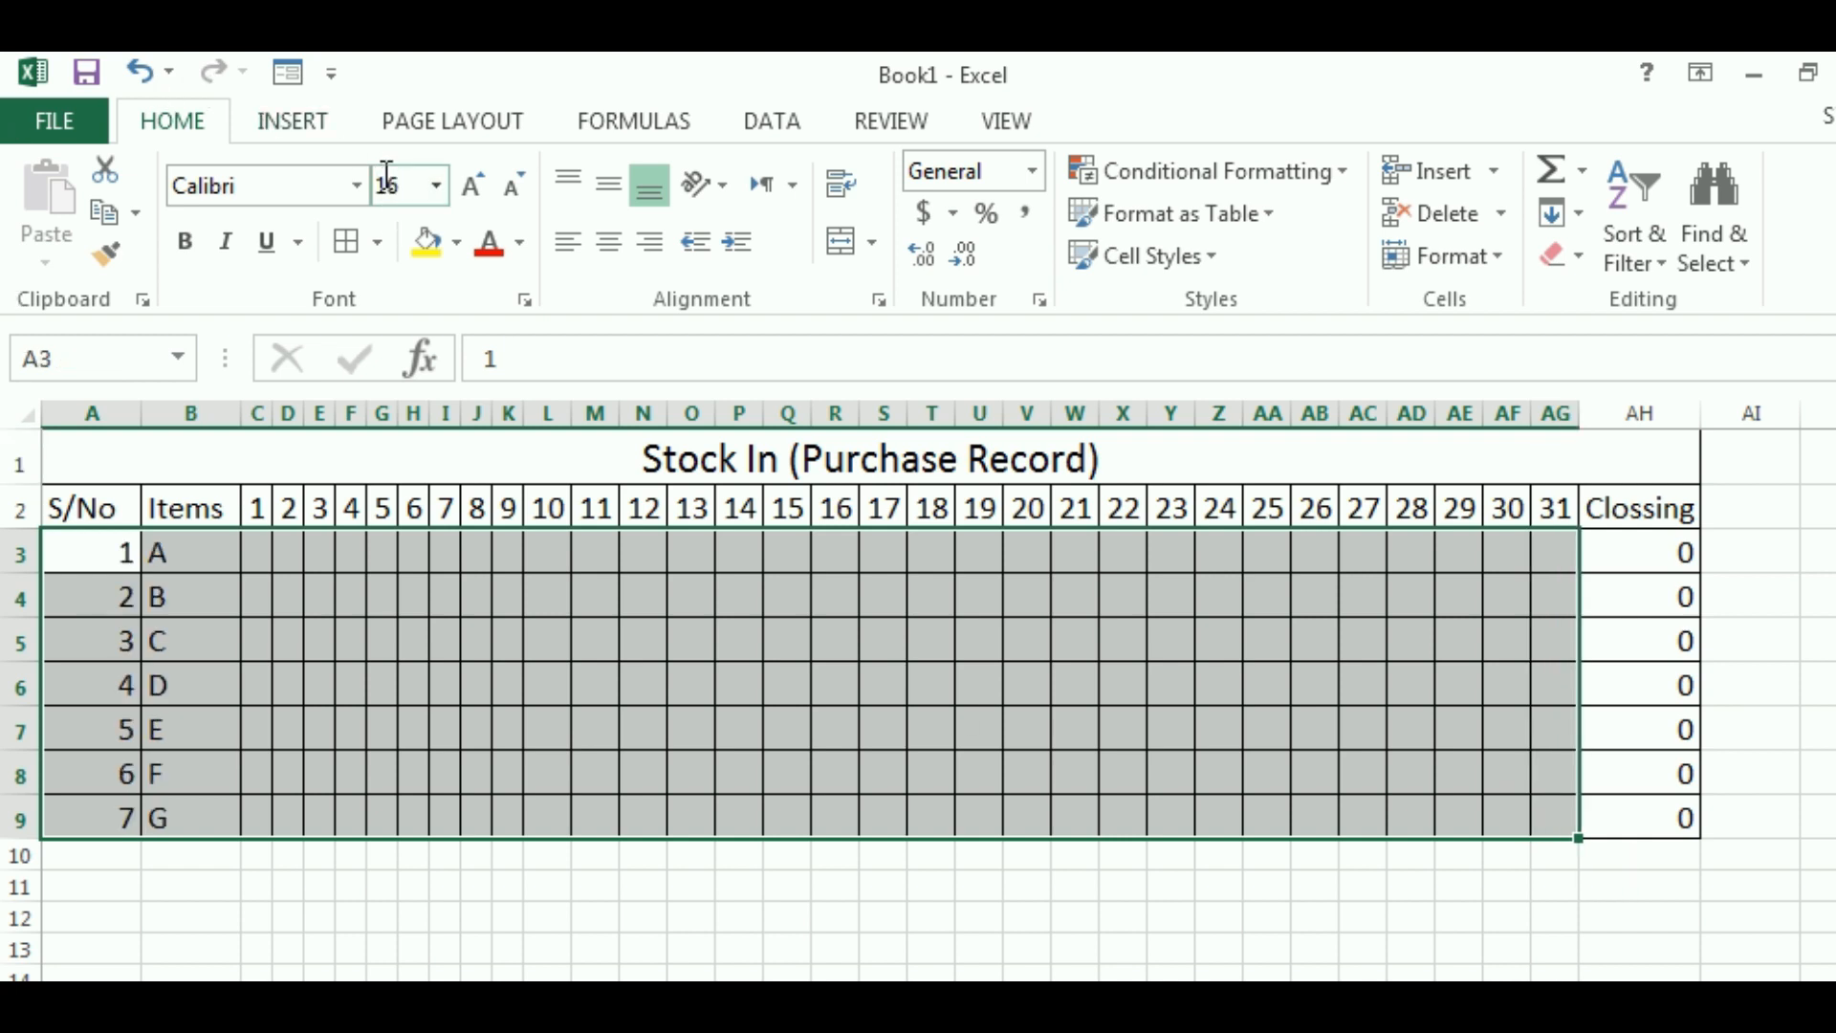
{"action": "left_click", "coordinate": [172, 636]}
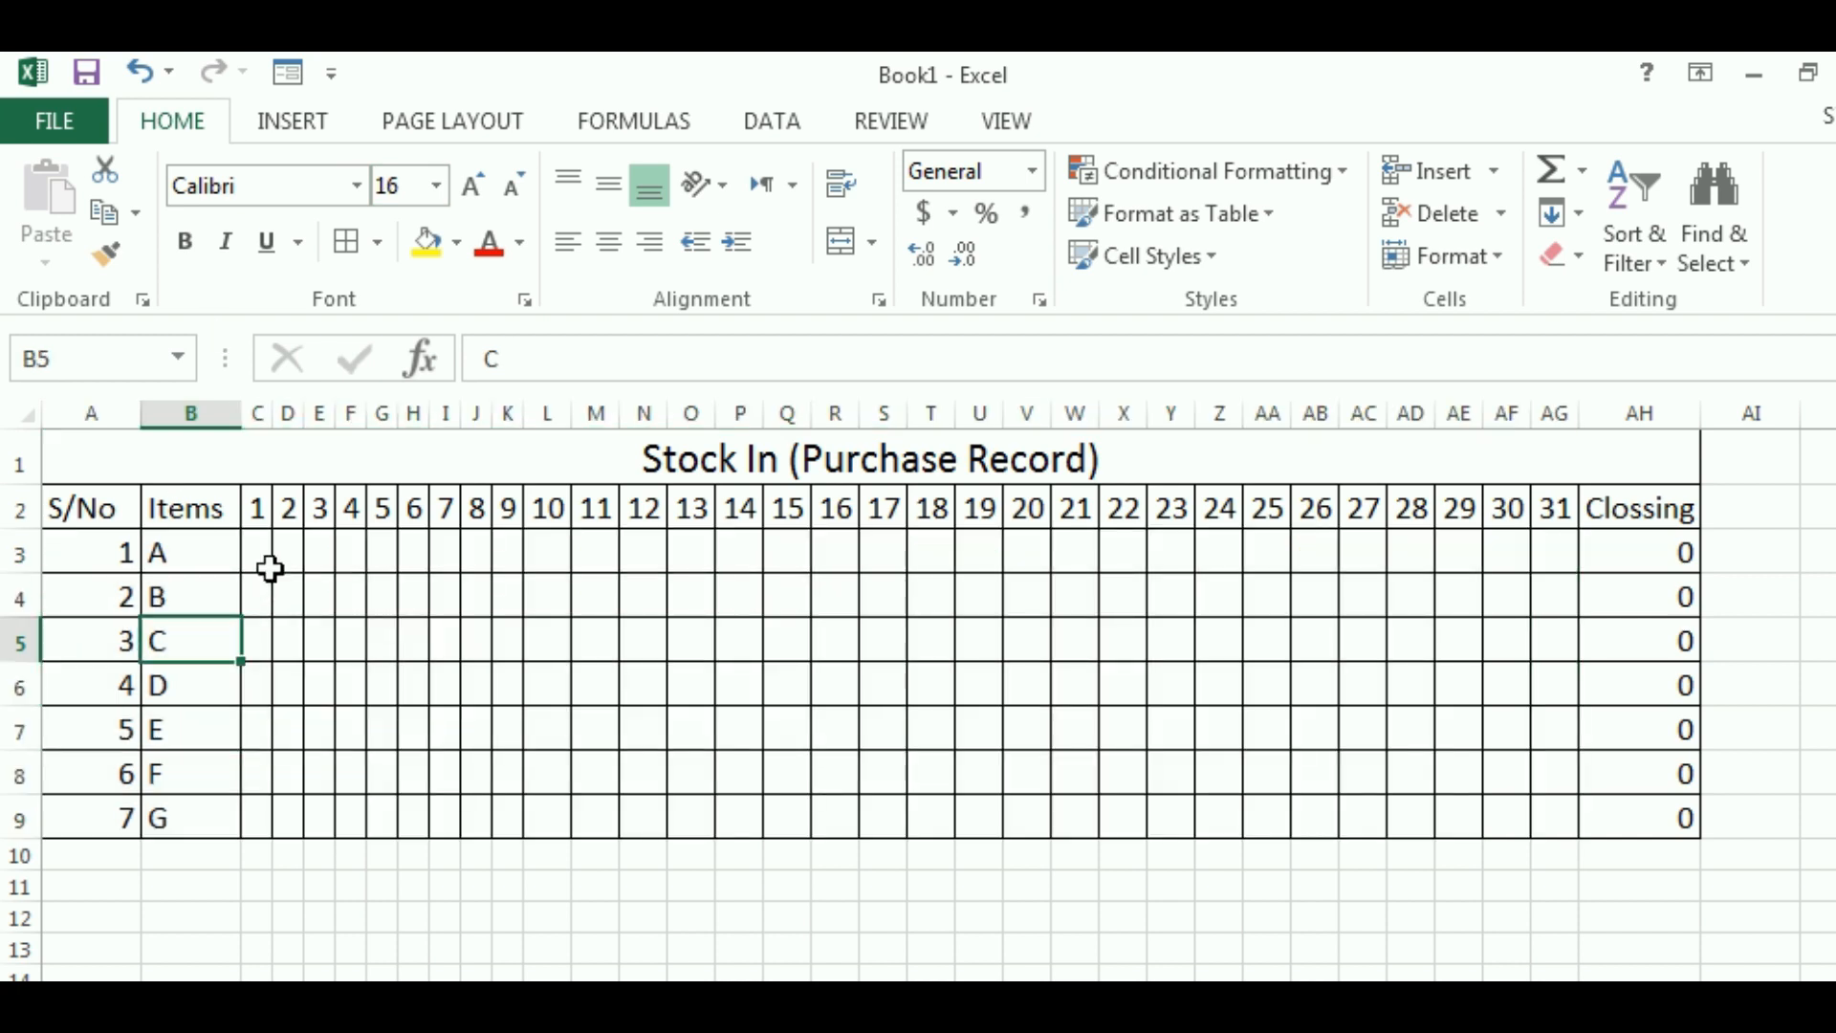
Enter 10 as item A's quantity for day 1 in C3 and check its Clossing total
{"action": "left_click", "coordinate": [268, 566]}
{"action": "left_click", "coordinate": [256, 507]}
{"action": "left_click", "coordinate": [254, 639]}
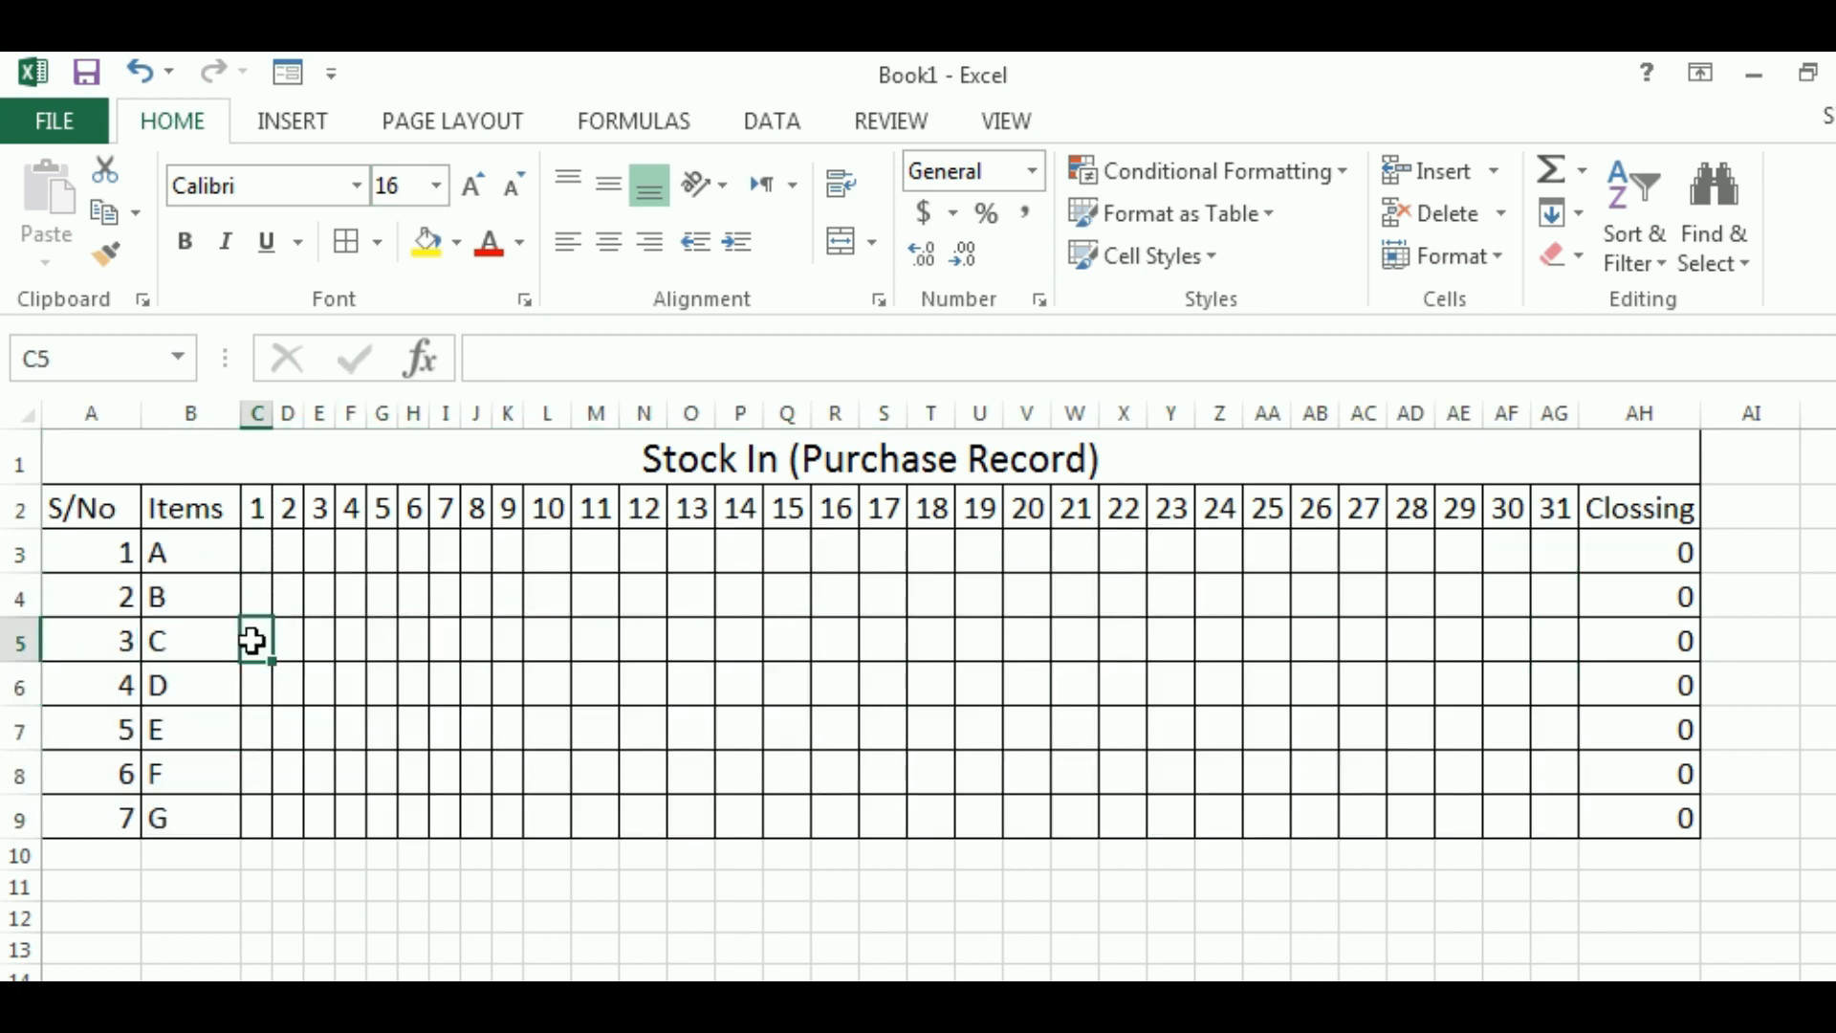
{"action": "left_click", "coordinate": [253, 538]}
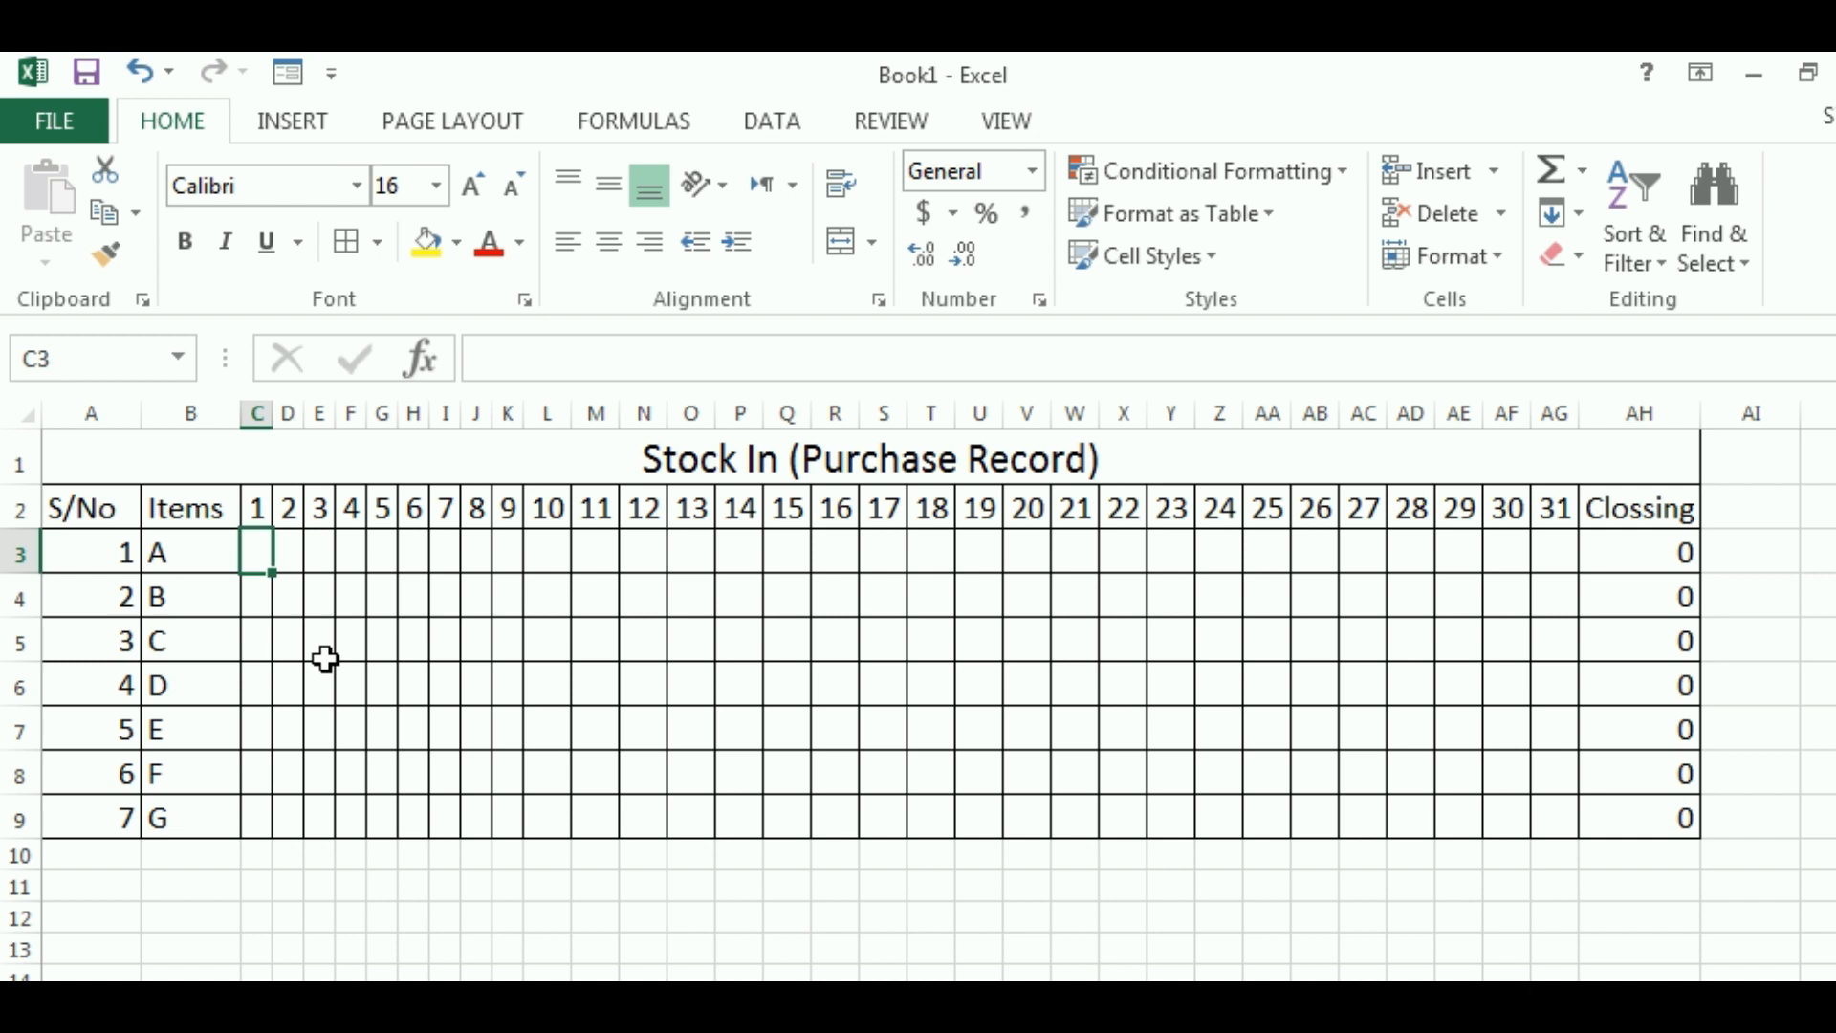
{"action": "type", "text": "10"}
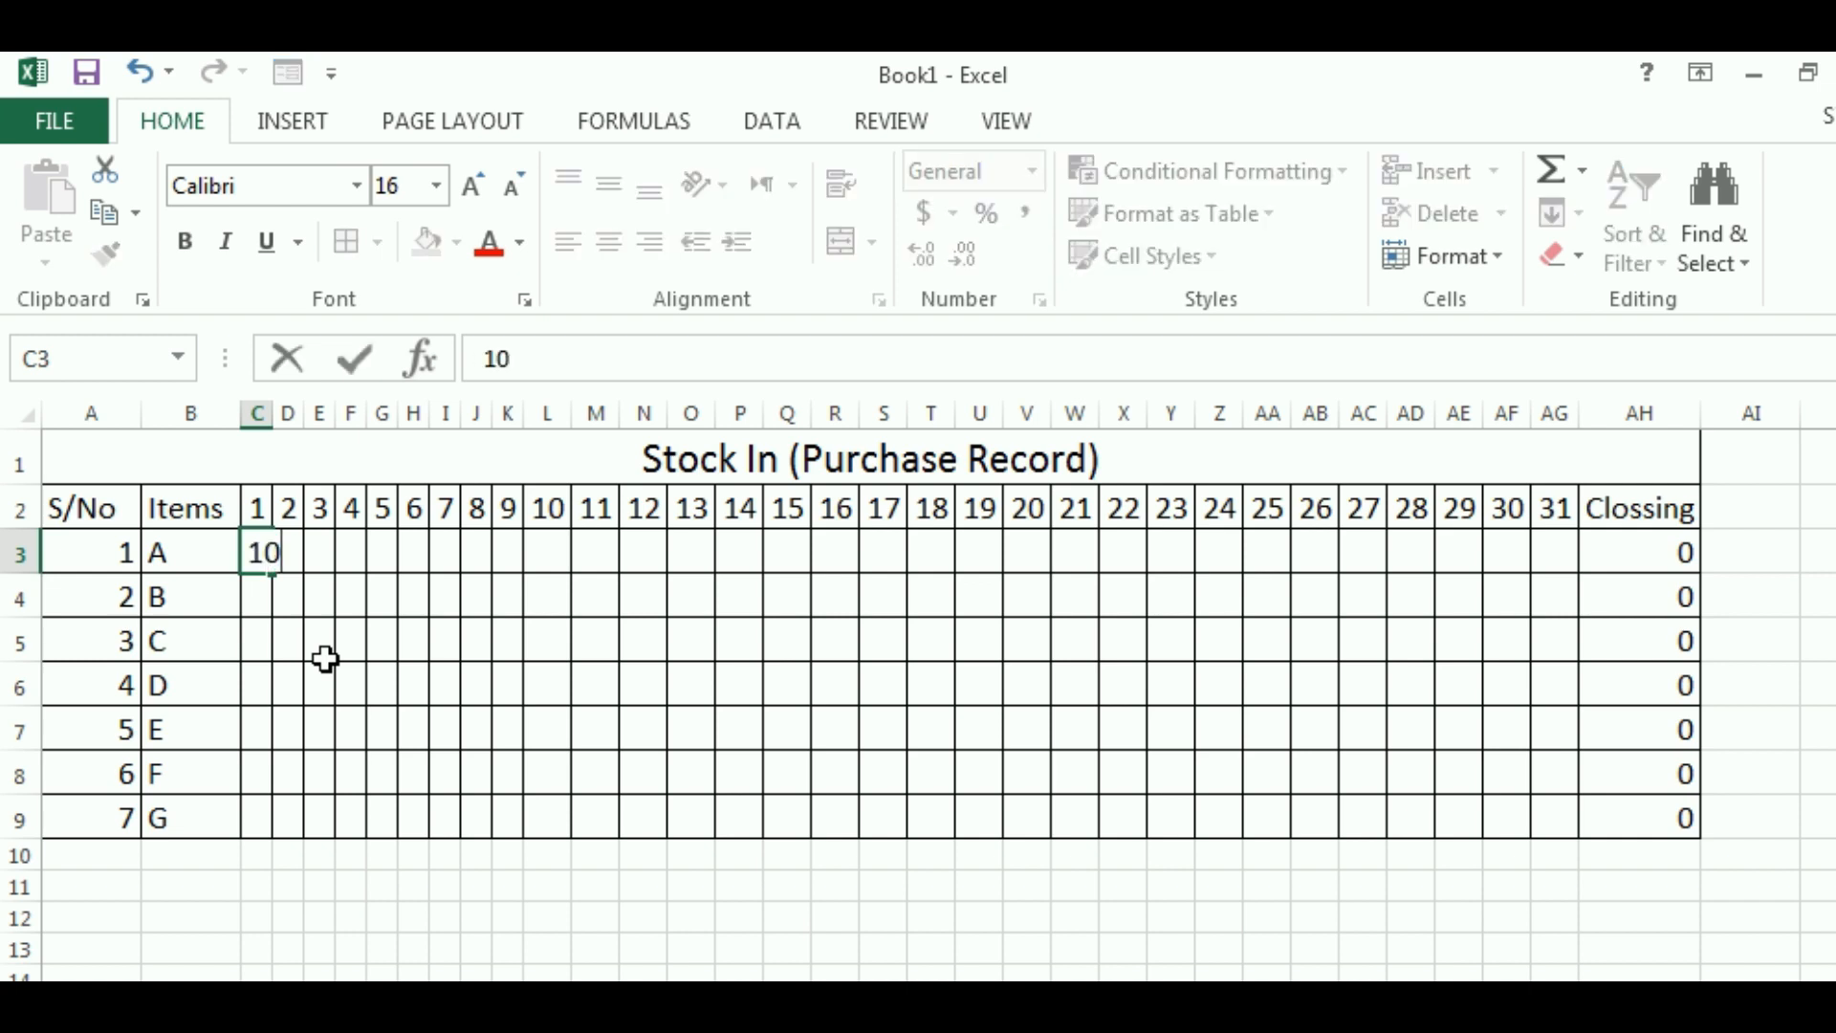
{"action": "key", "text": "Tab"}
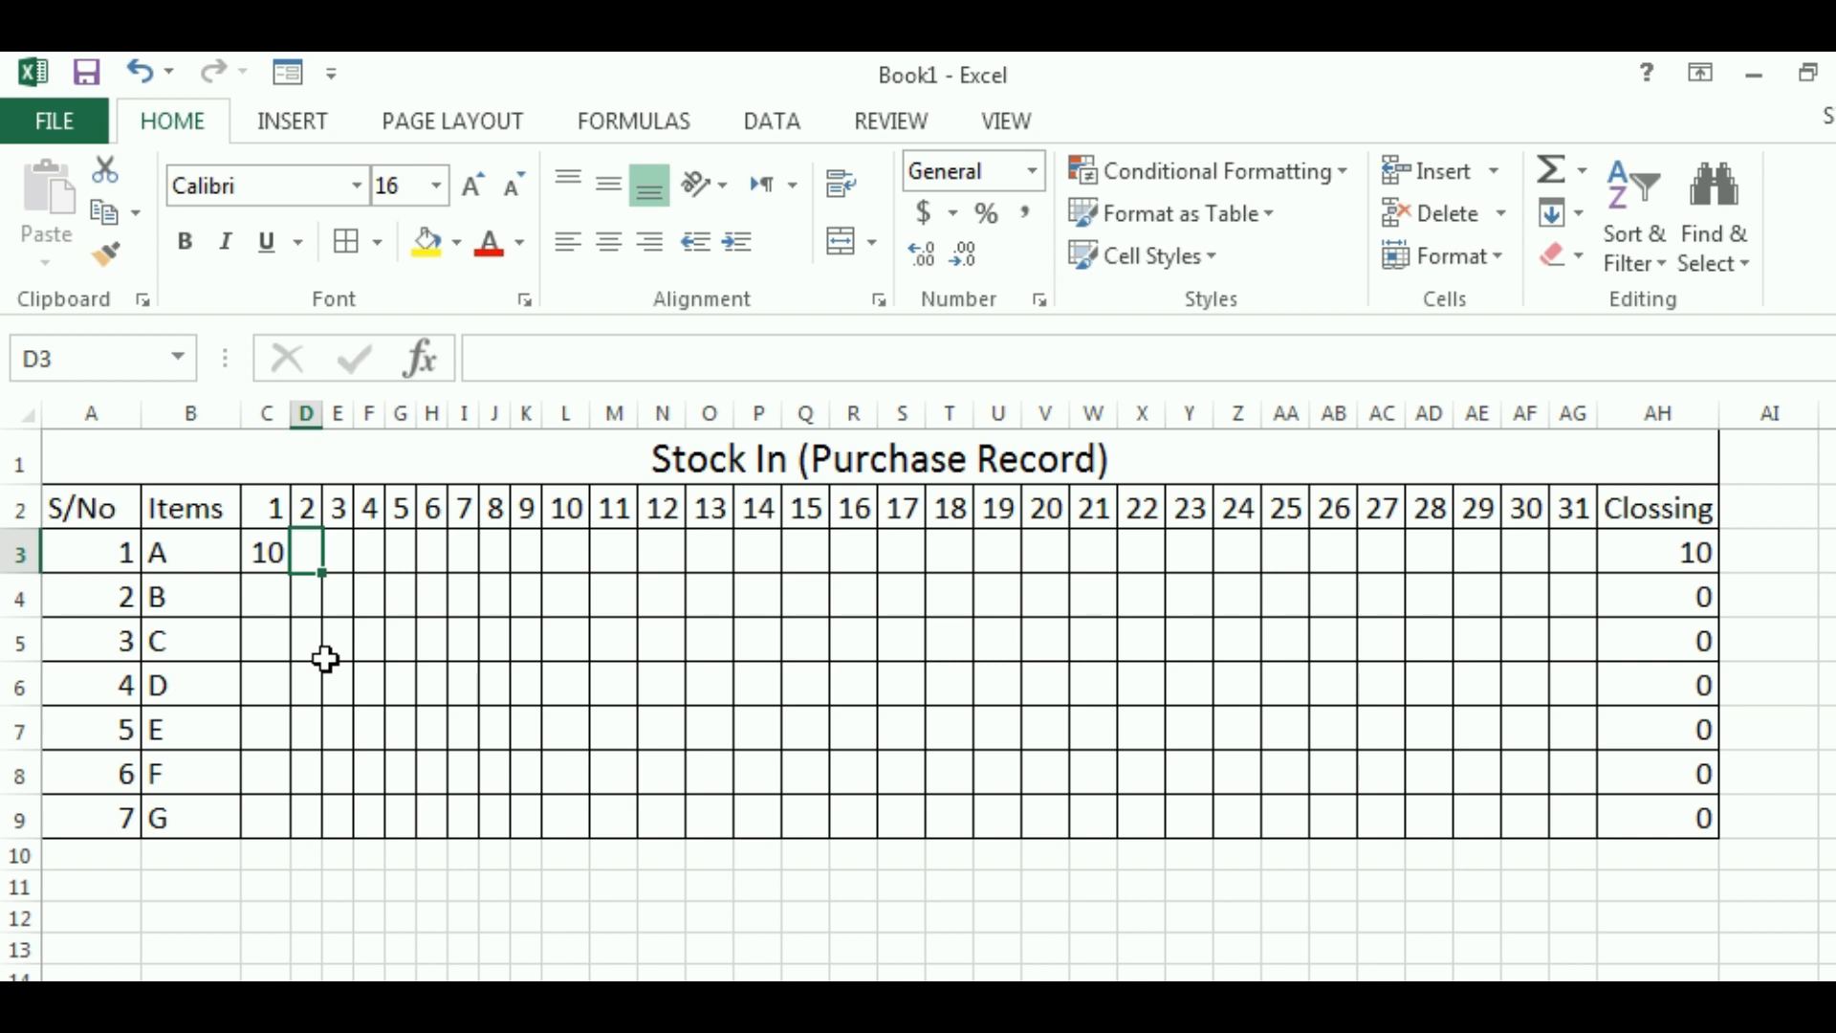
{"action": "left_click", "coordinate": [1655, 553]}
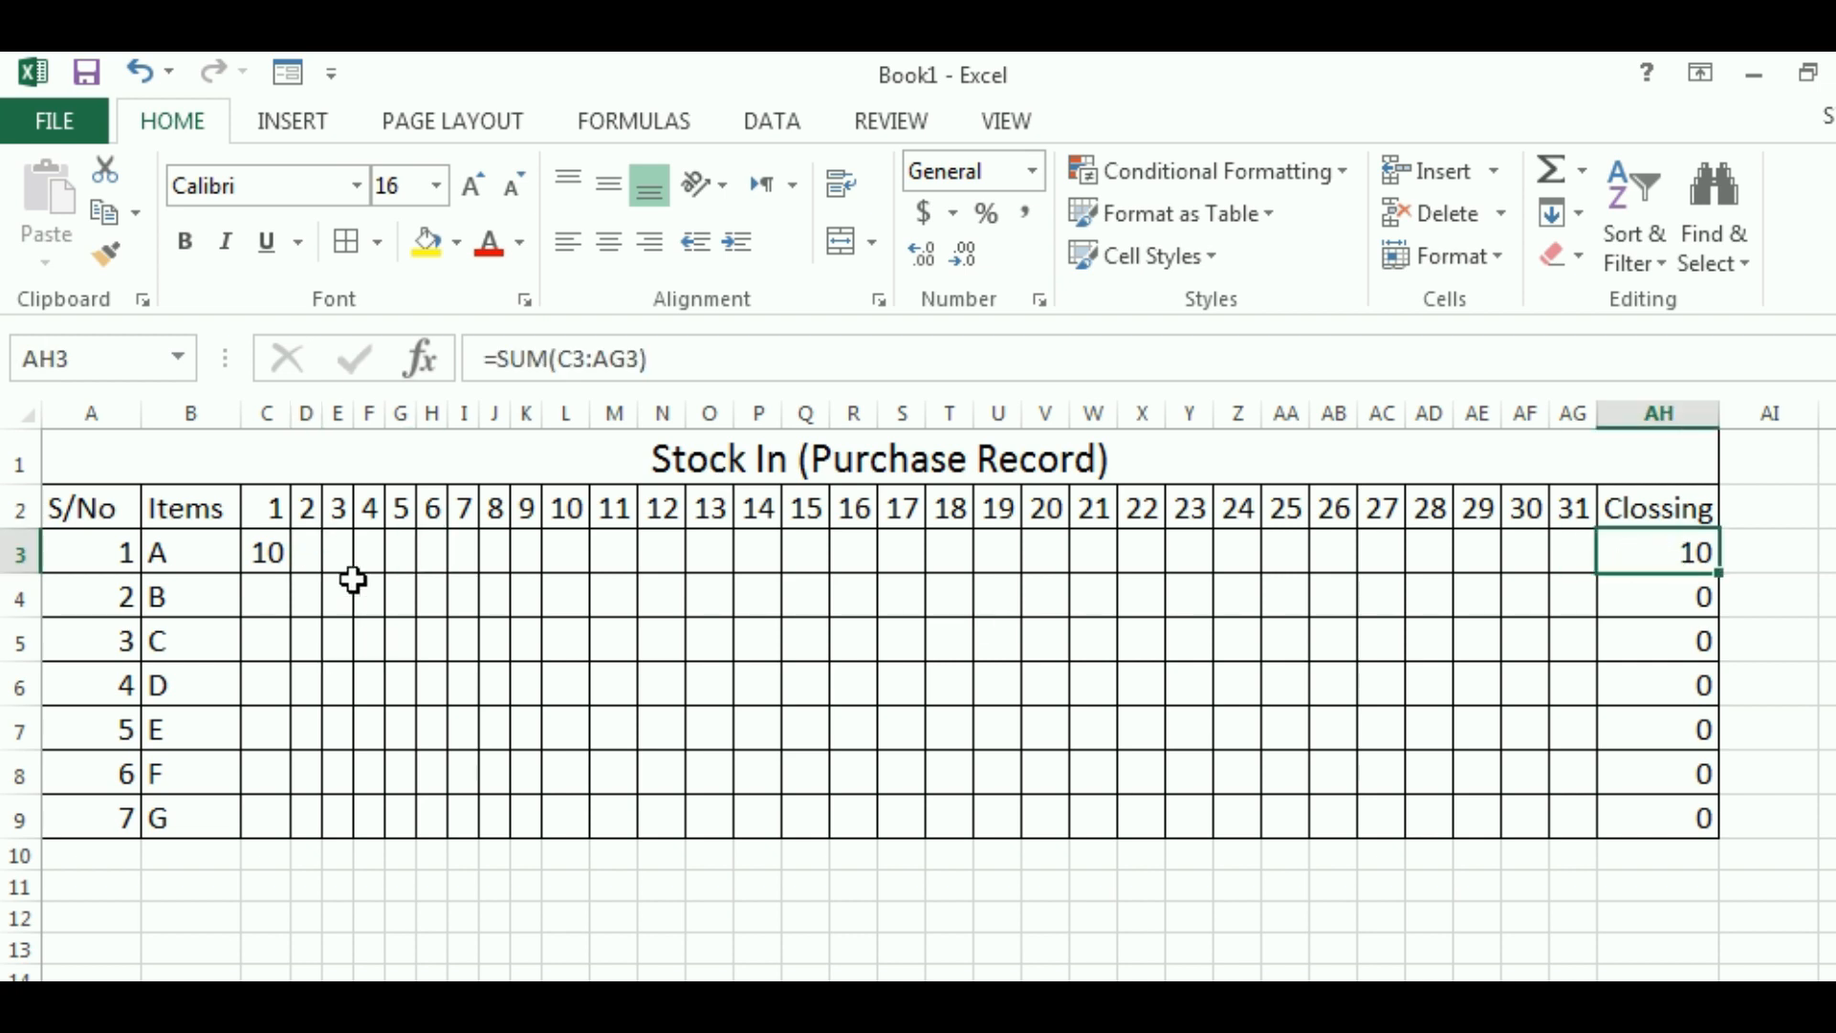
Enter item A's quantities for days 2 to 7 as 23, 34, 5, 56, 67 and 87
{"action": "left_click", "coordinate": [310, 547]}
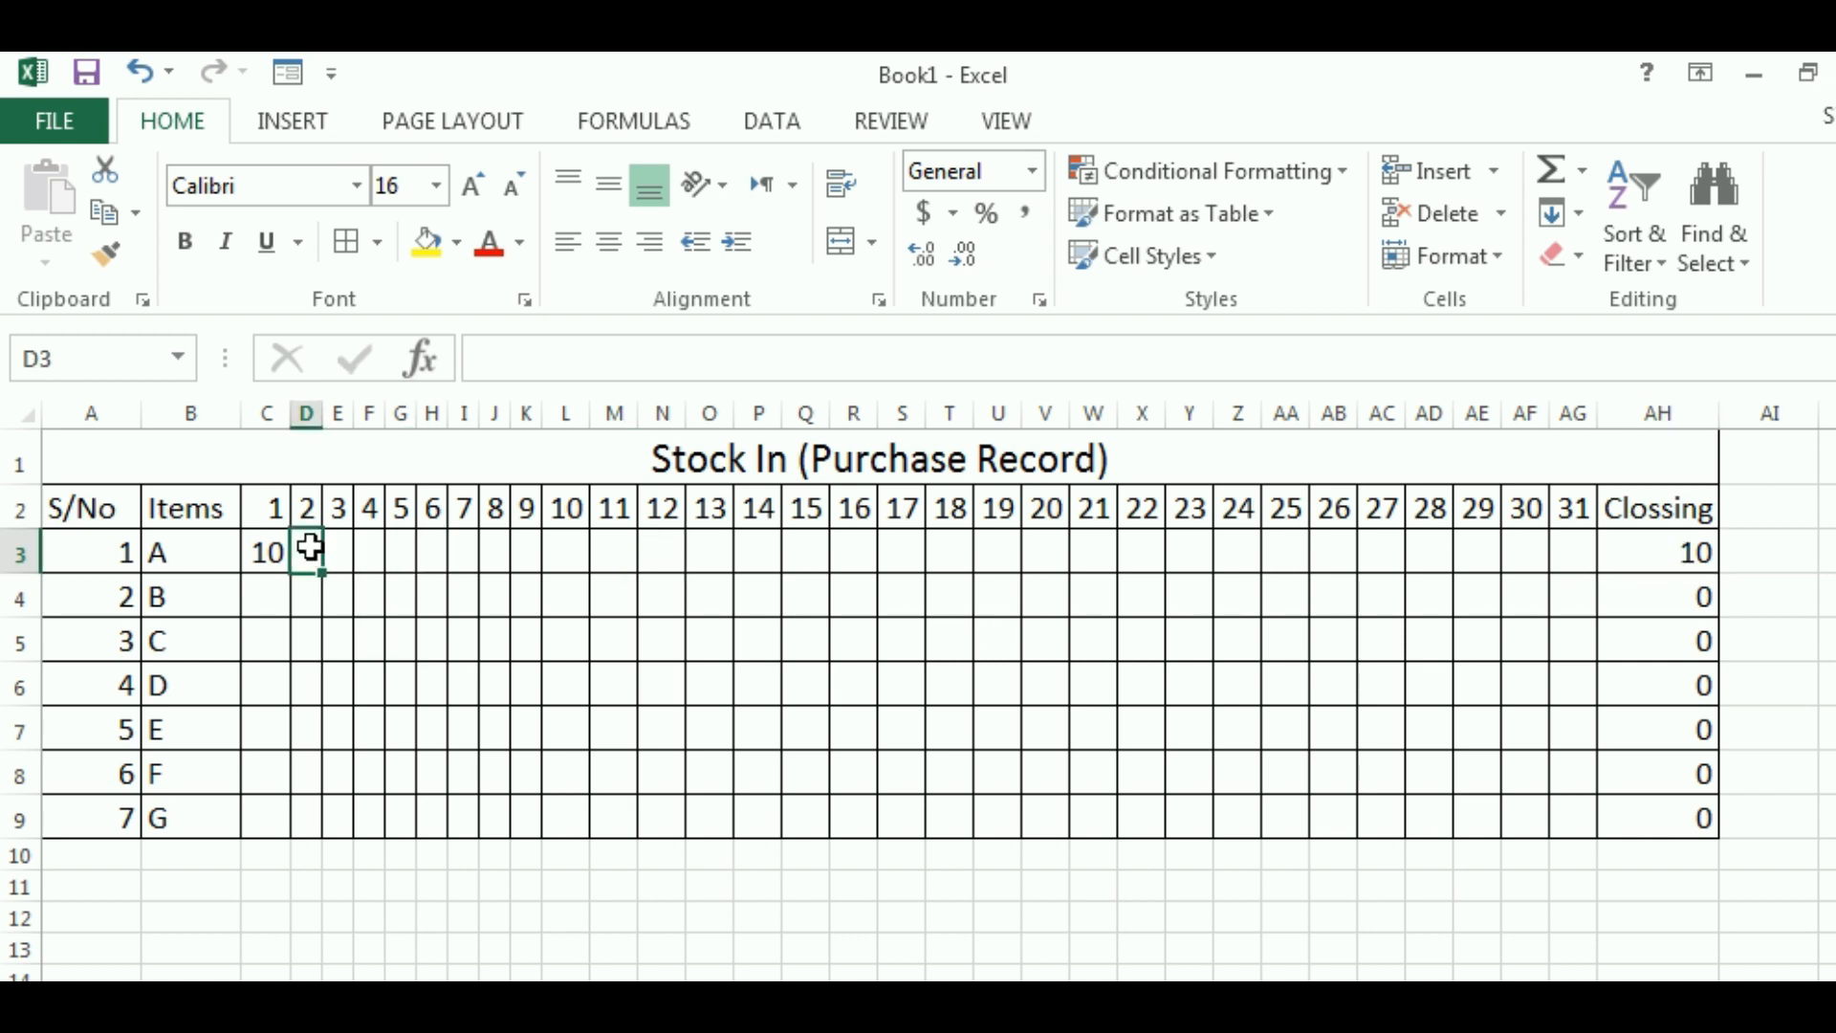
{"action": "type", "text": "23"}
{"action": "key", "text": "Tab"}
{"action": "type", "text": "34"}
{"action": "key", "text": "Tab"}
{"action": "type", "text": "5"}
{"action": "key", "text": "Tab"}
{"action": "type", "text": "56"}
{"action": "key", "text": "Tab"}
{"action": "type", "text": "67"}
{"action": "key", "text": "Tab"}
{"action": "type", "text": "87"}
{"action": "key", "text": "Tab"}
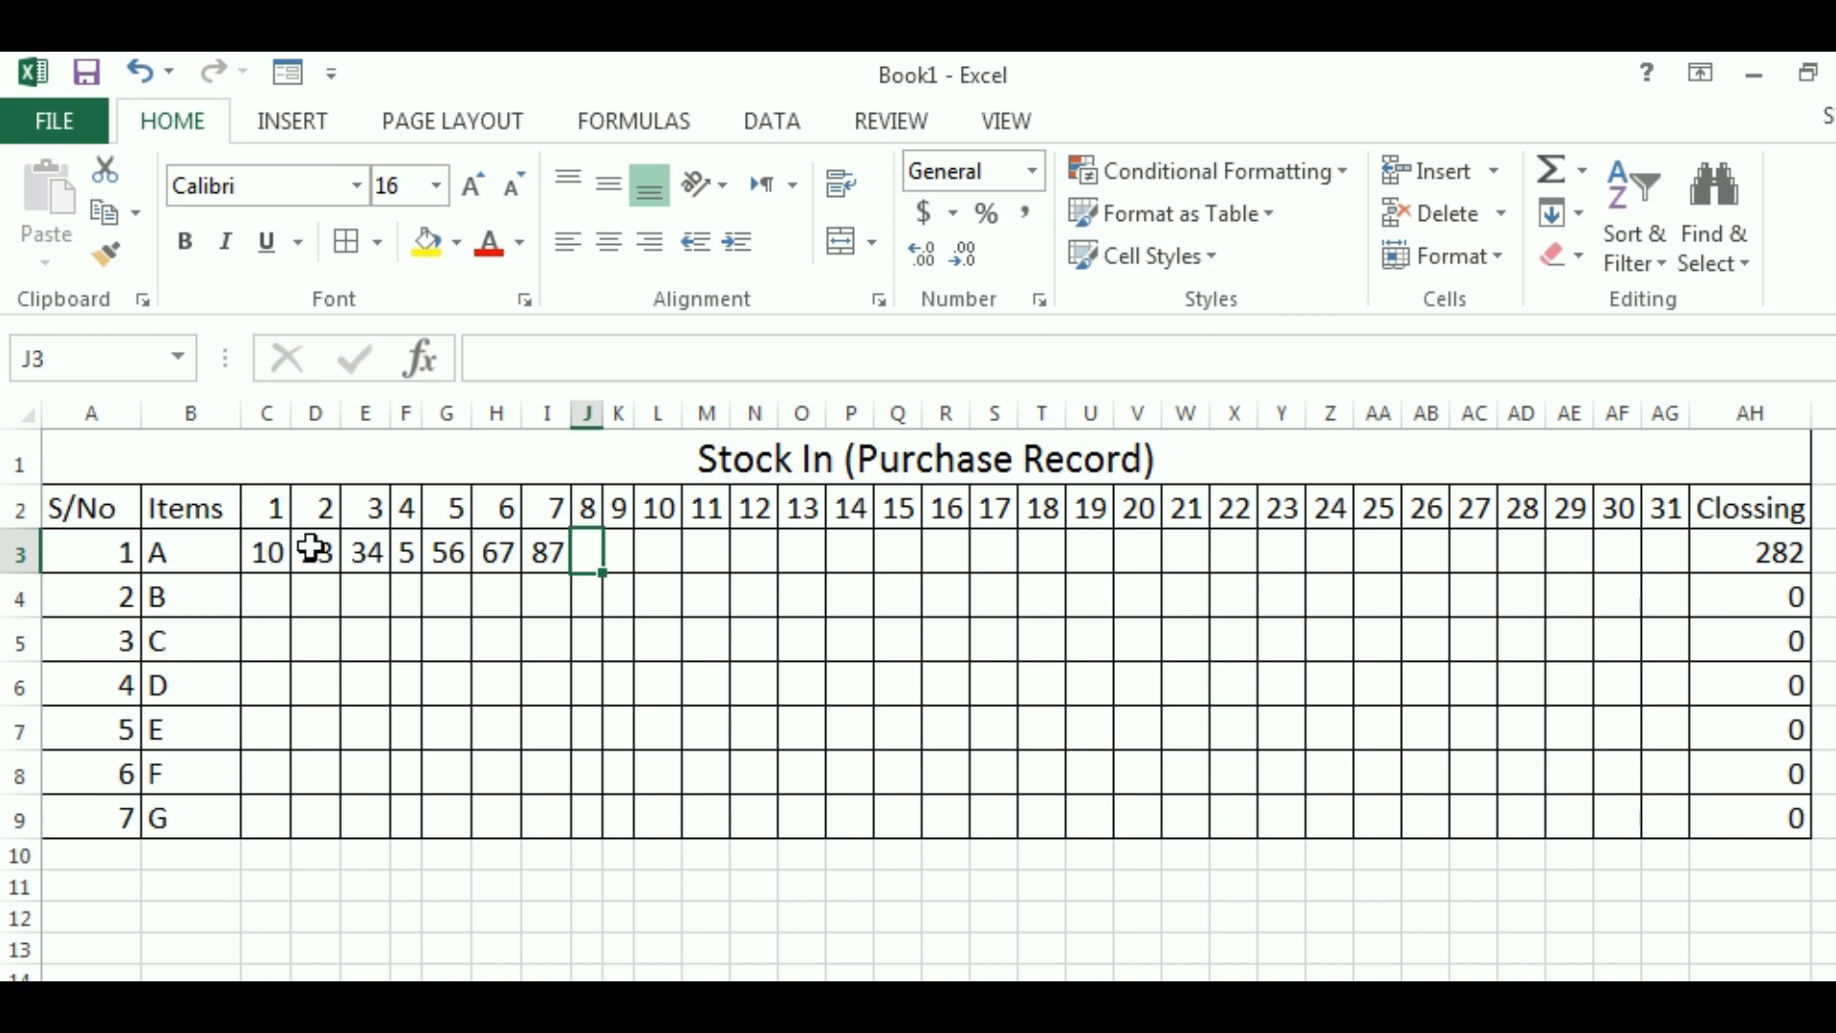
Enter 54 and 56 for item D on days 19 and 20, and 65 for item E on day 21
{"action": "left_click", "coordinate": [1104, 691]}
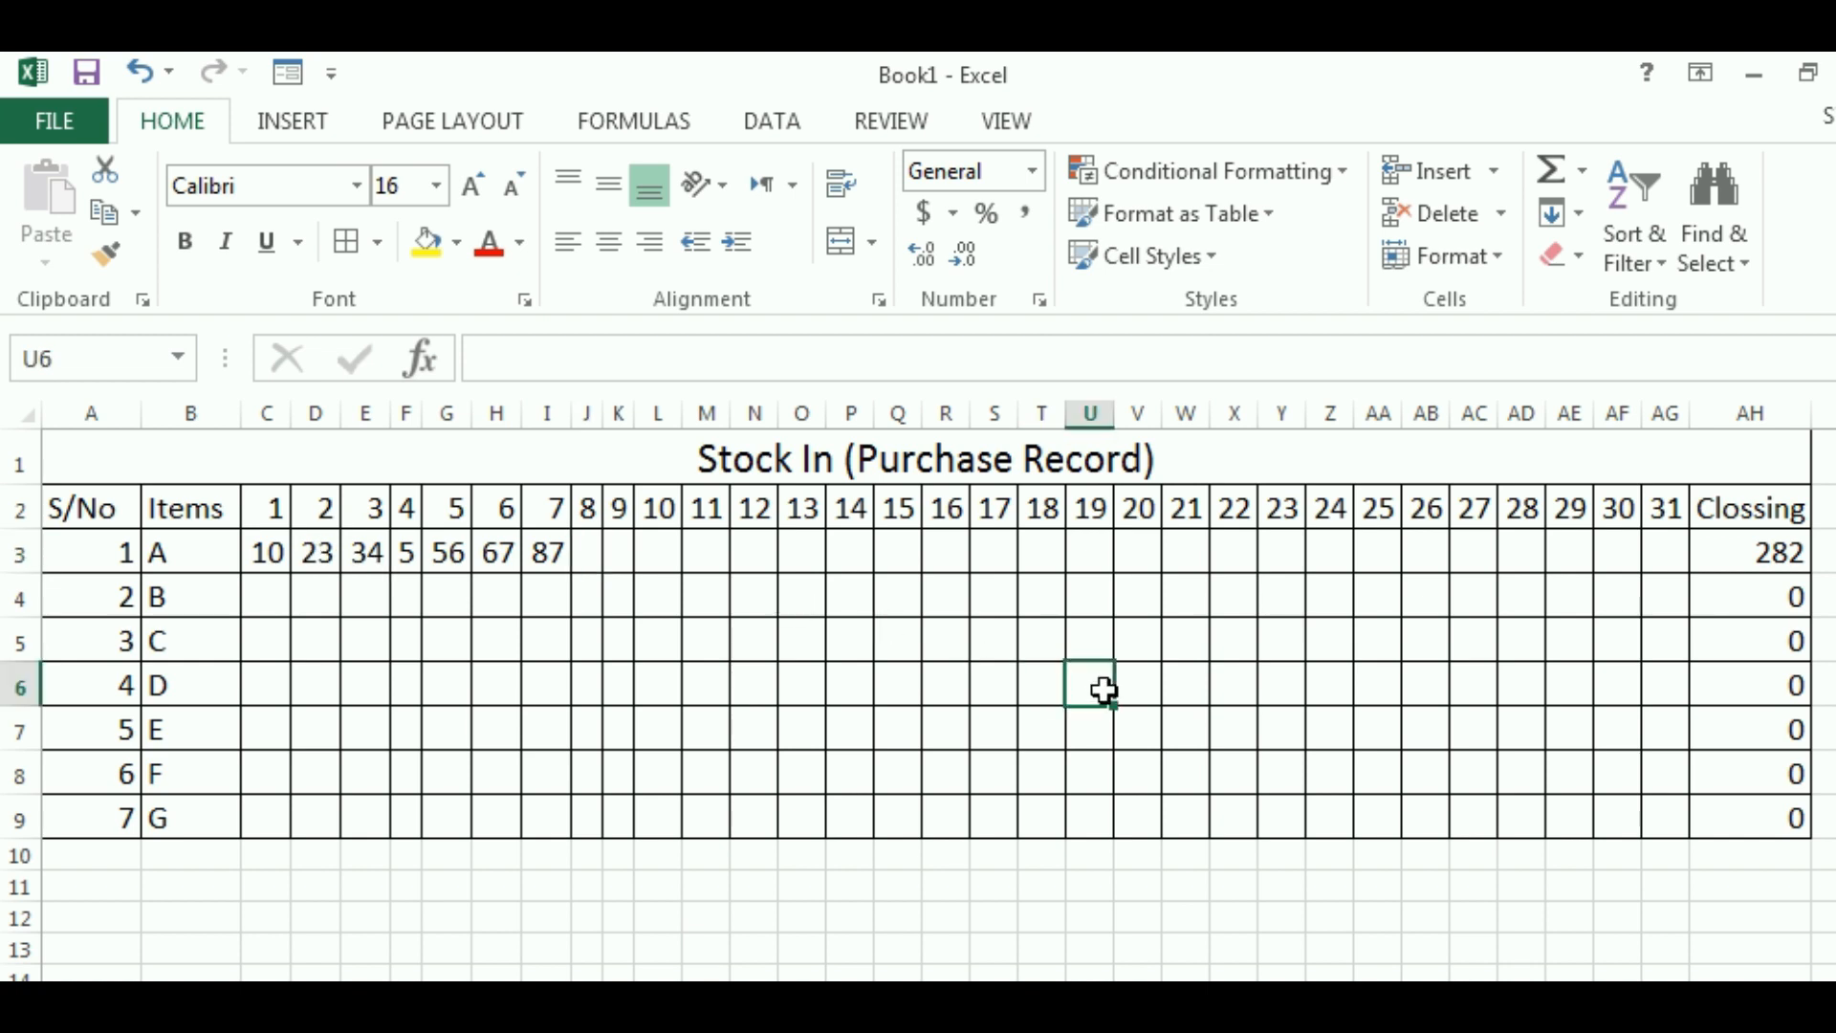
{"action": "type", "text": "54"}
{"action": "key", "text": "Tab"}
{"action": "type", "text": "56"}
{"action": "key", "text": "Tab"}
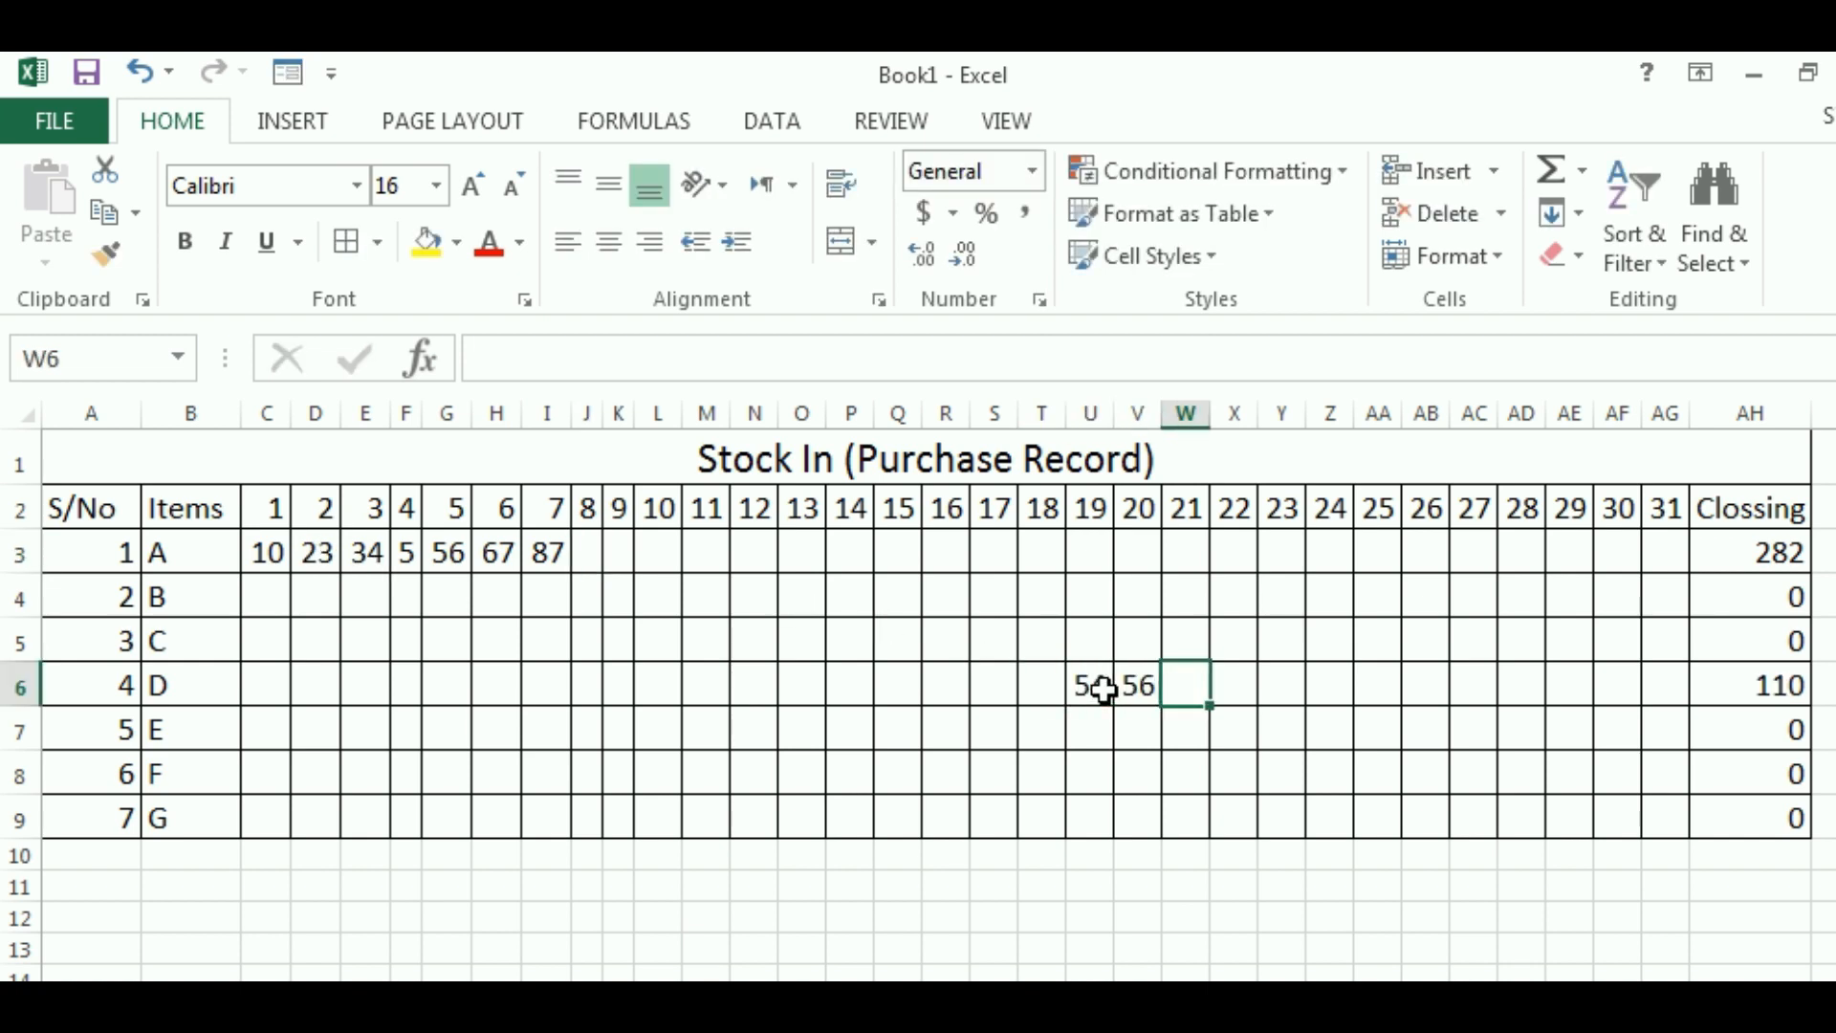
{"action": "key", "text": "Down"}
{"action": "type", "text": "65"}
{"action": "key", "text": "Tab"}
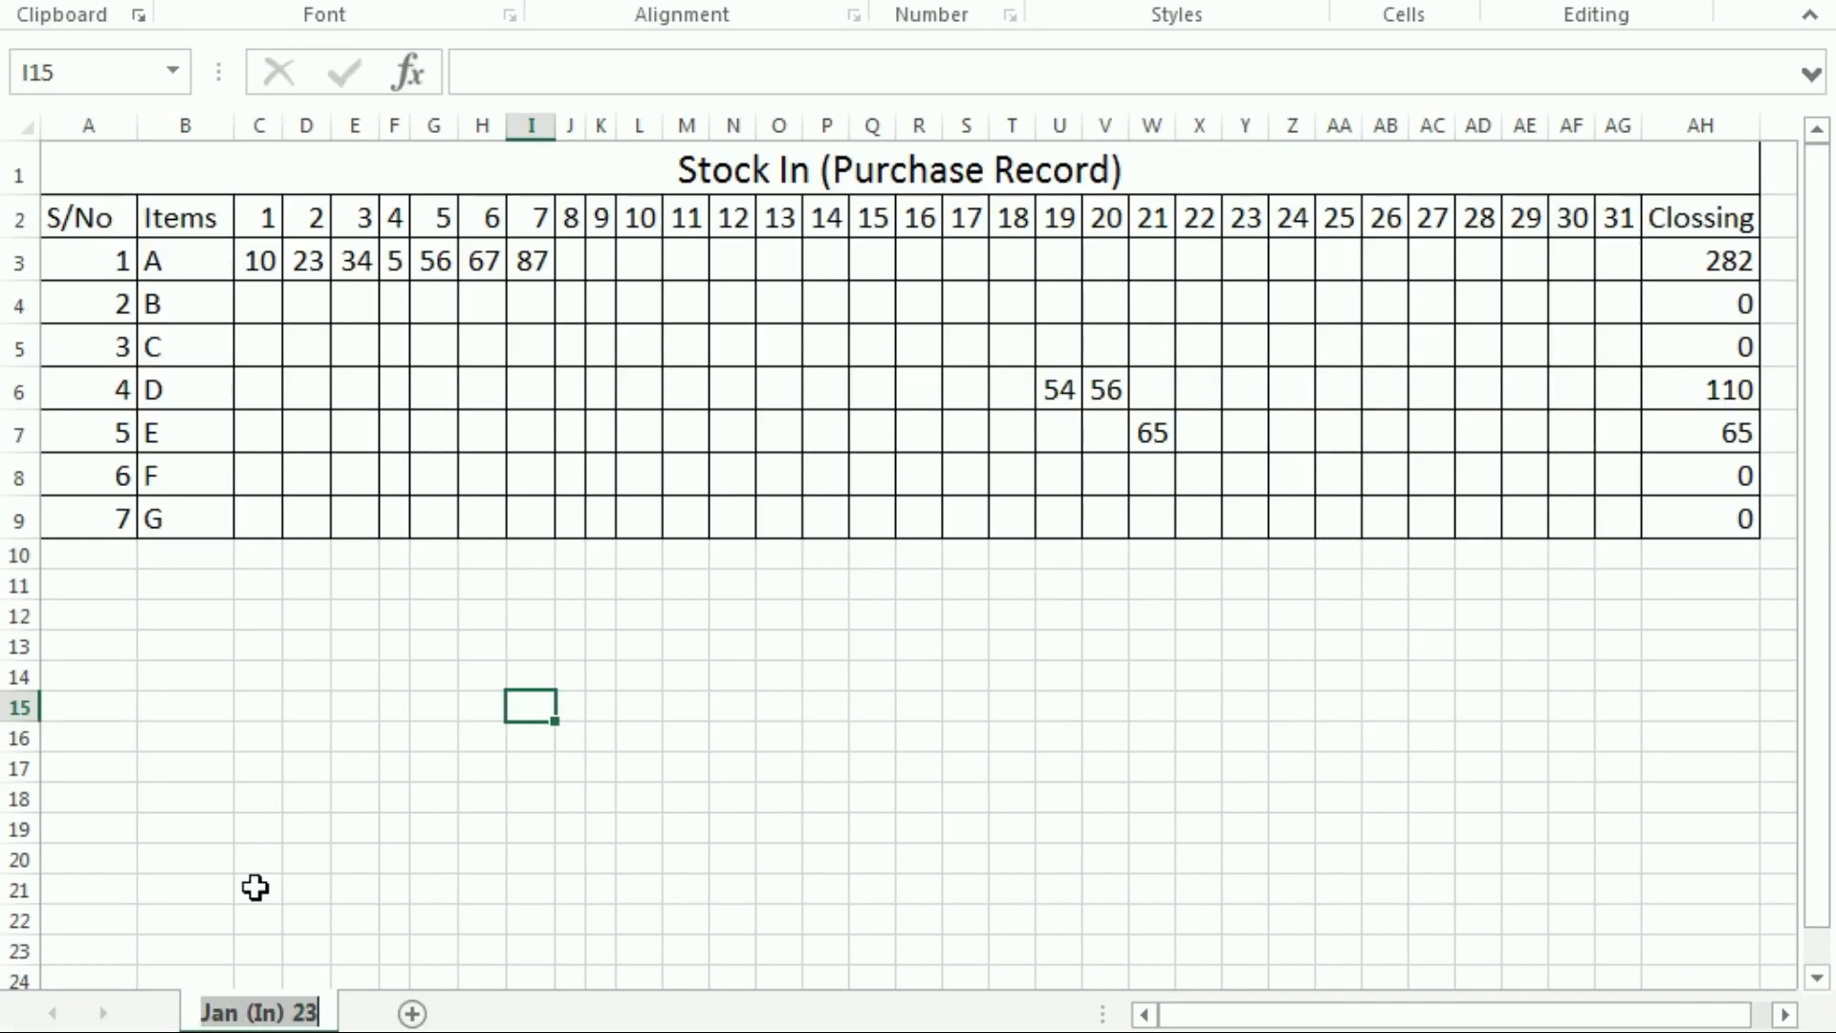
Copy the sheet name Jan (In) 23 and paste it as the name of a new worksheet
{"action": "left_click", "coordinate": [255, 886]}
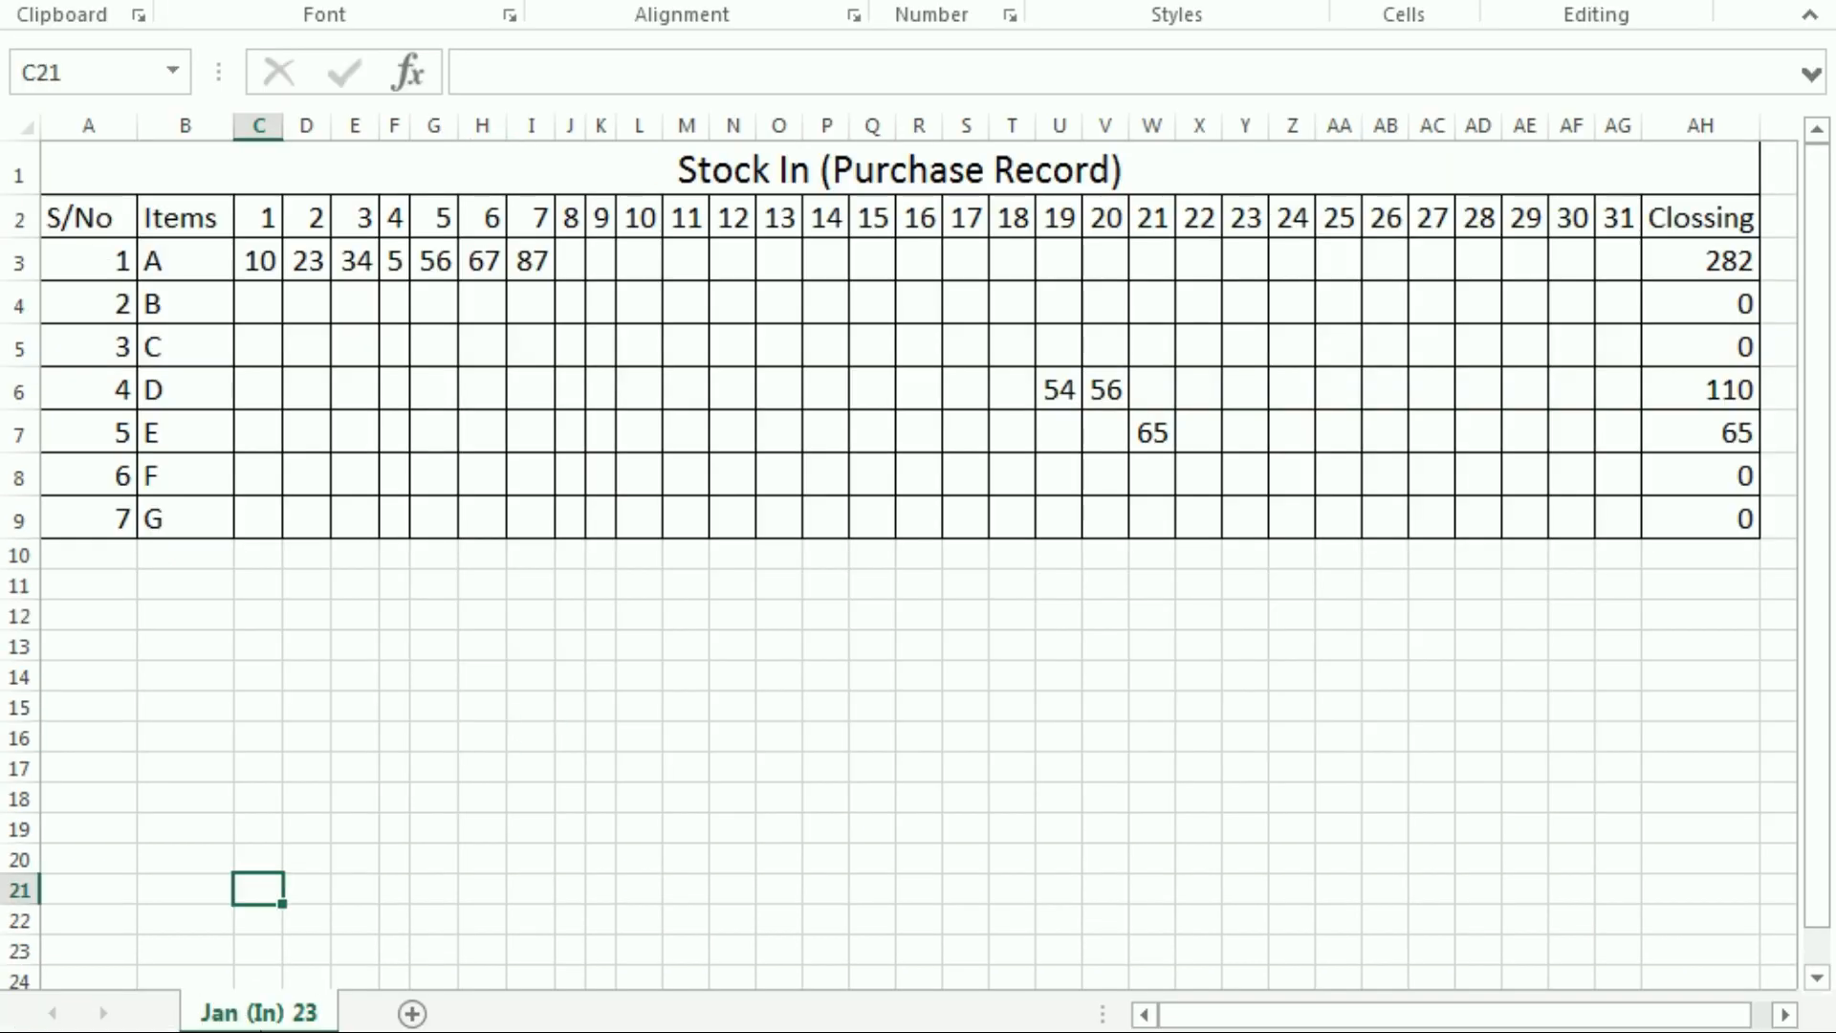
{"action": "double_click", "coordinate": [245, 1021]}
{"action": "left_click", "coordinate": [248, 1015]}
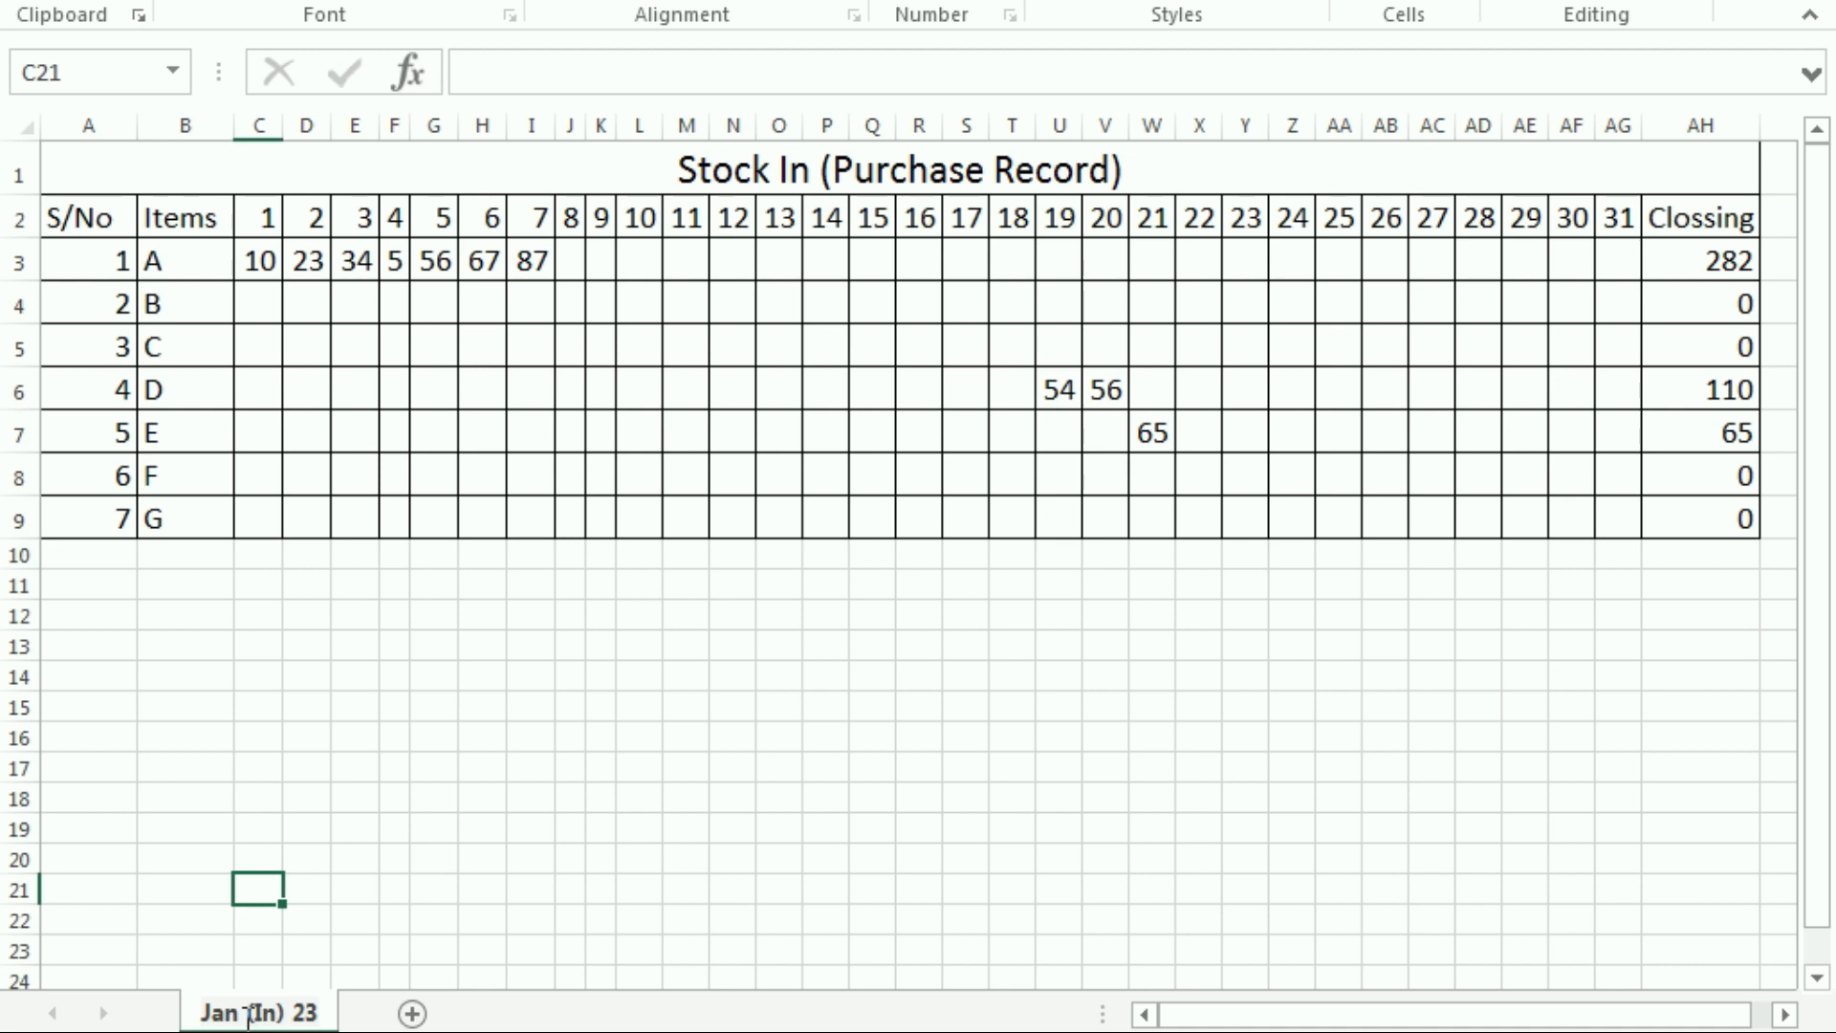
{"action": "left_click_drag", "start_coordinate": [206, 1018], "coordinate": [373, 1017]}
{"action": "key", "text": "ctrl+c"}
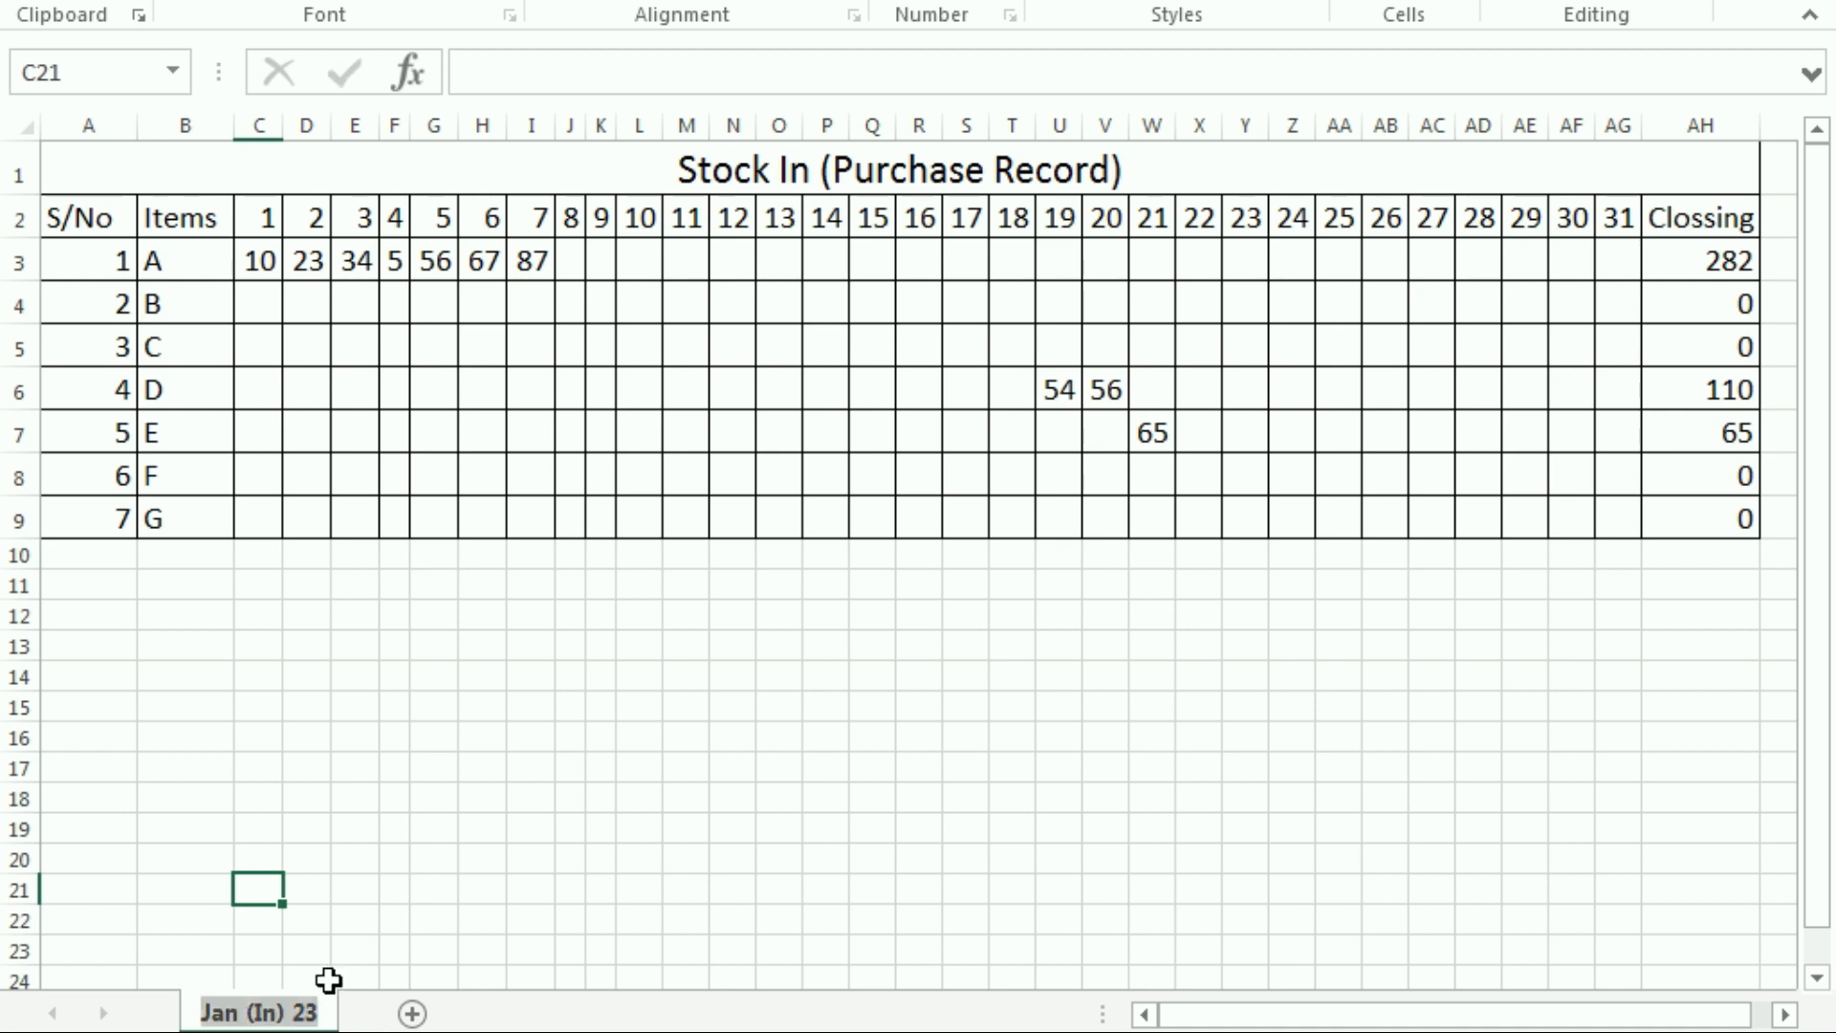
{"action": "left_click", "coordinate": [412, 1013]}
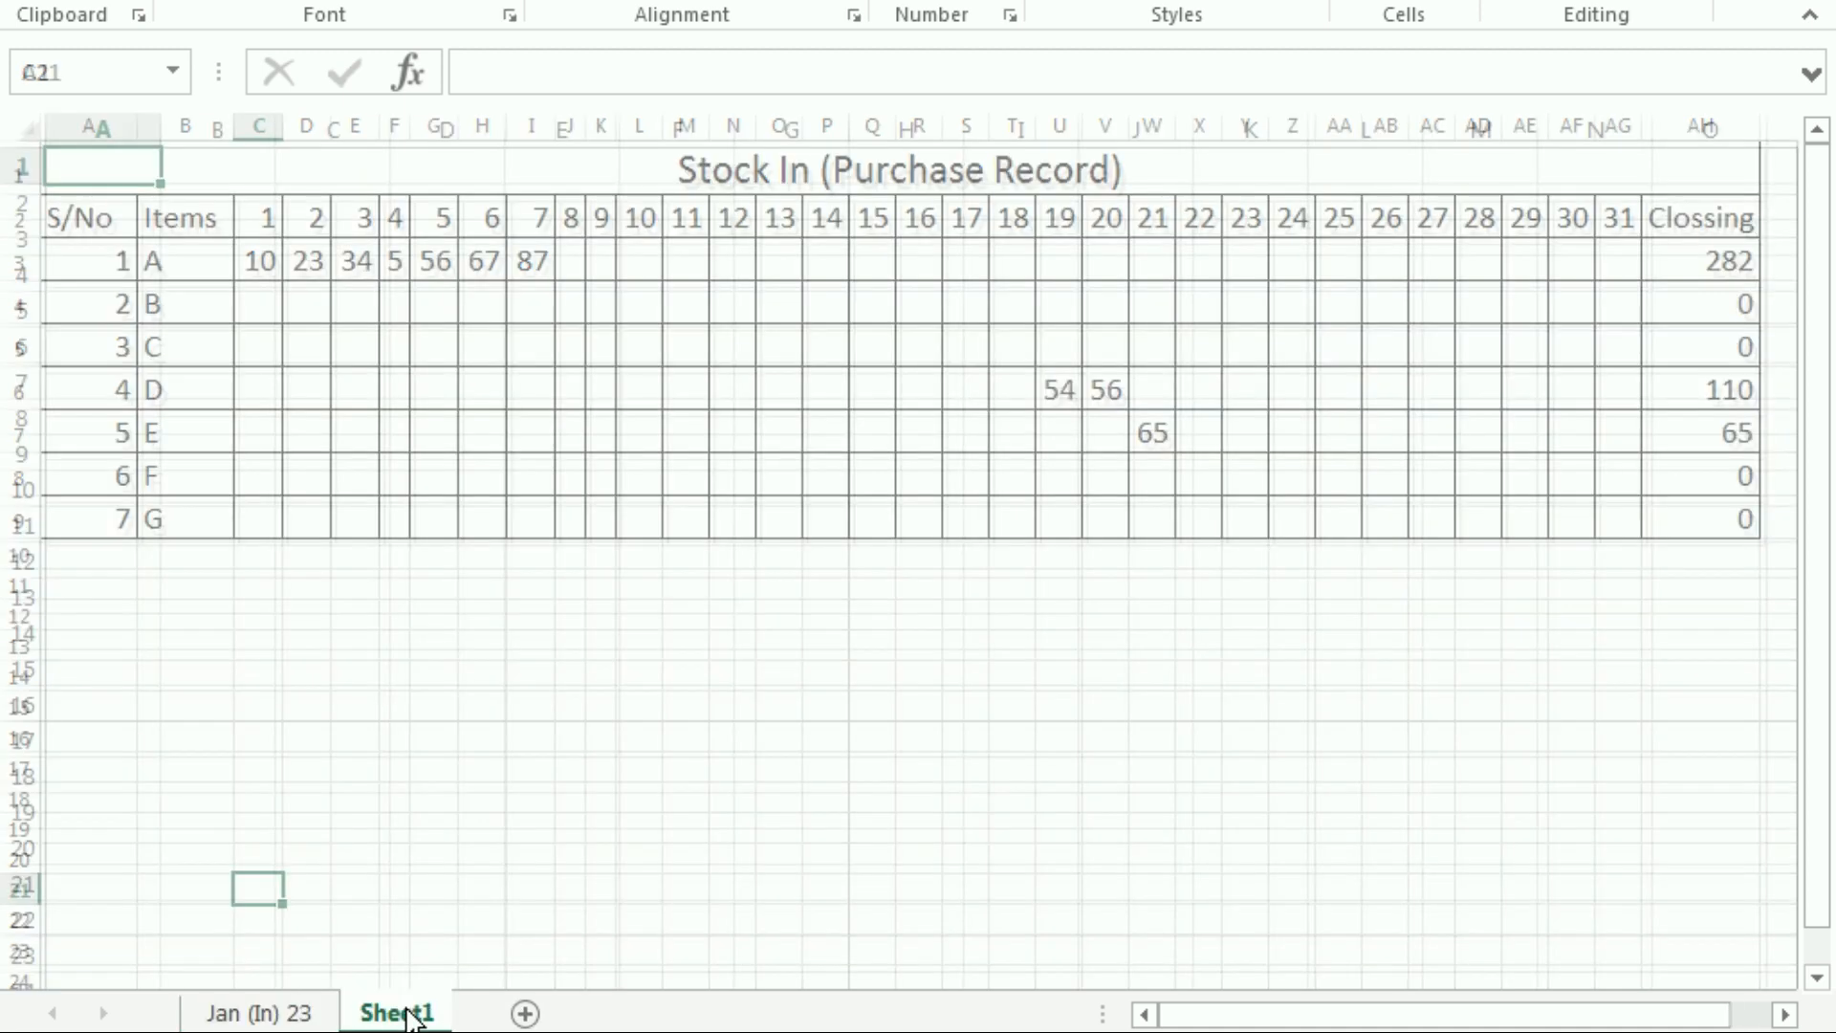
{"action": "double_click", "coordinate": [409, 1016]}
{"action": "key", "text": "ctrl+v"}
{"action": "key", "text": "Return"}
Replace In) with Out in the new worksheet's name so it reads Jan (Out 23
{"action": "double_click", "coordinate": [428, 1011]}
{"action": "left_click", "coordinate": [422, 1014]}
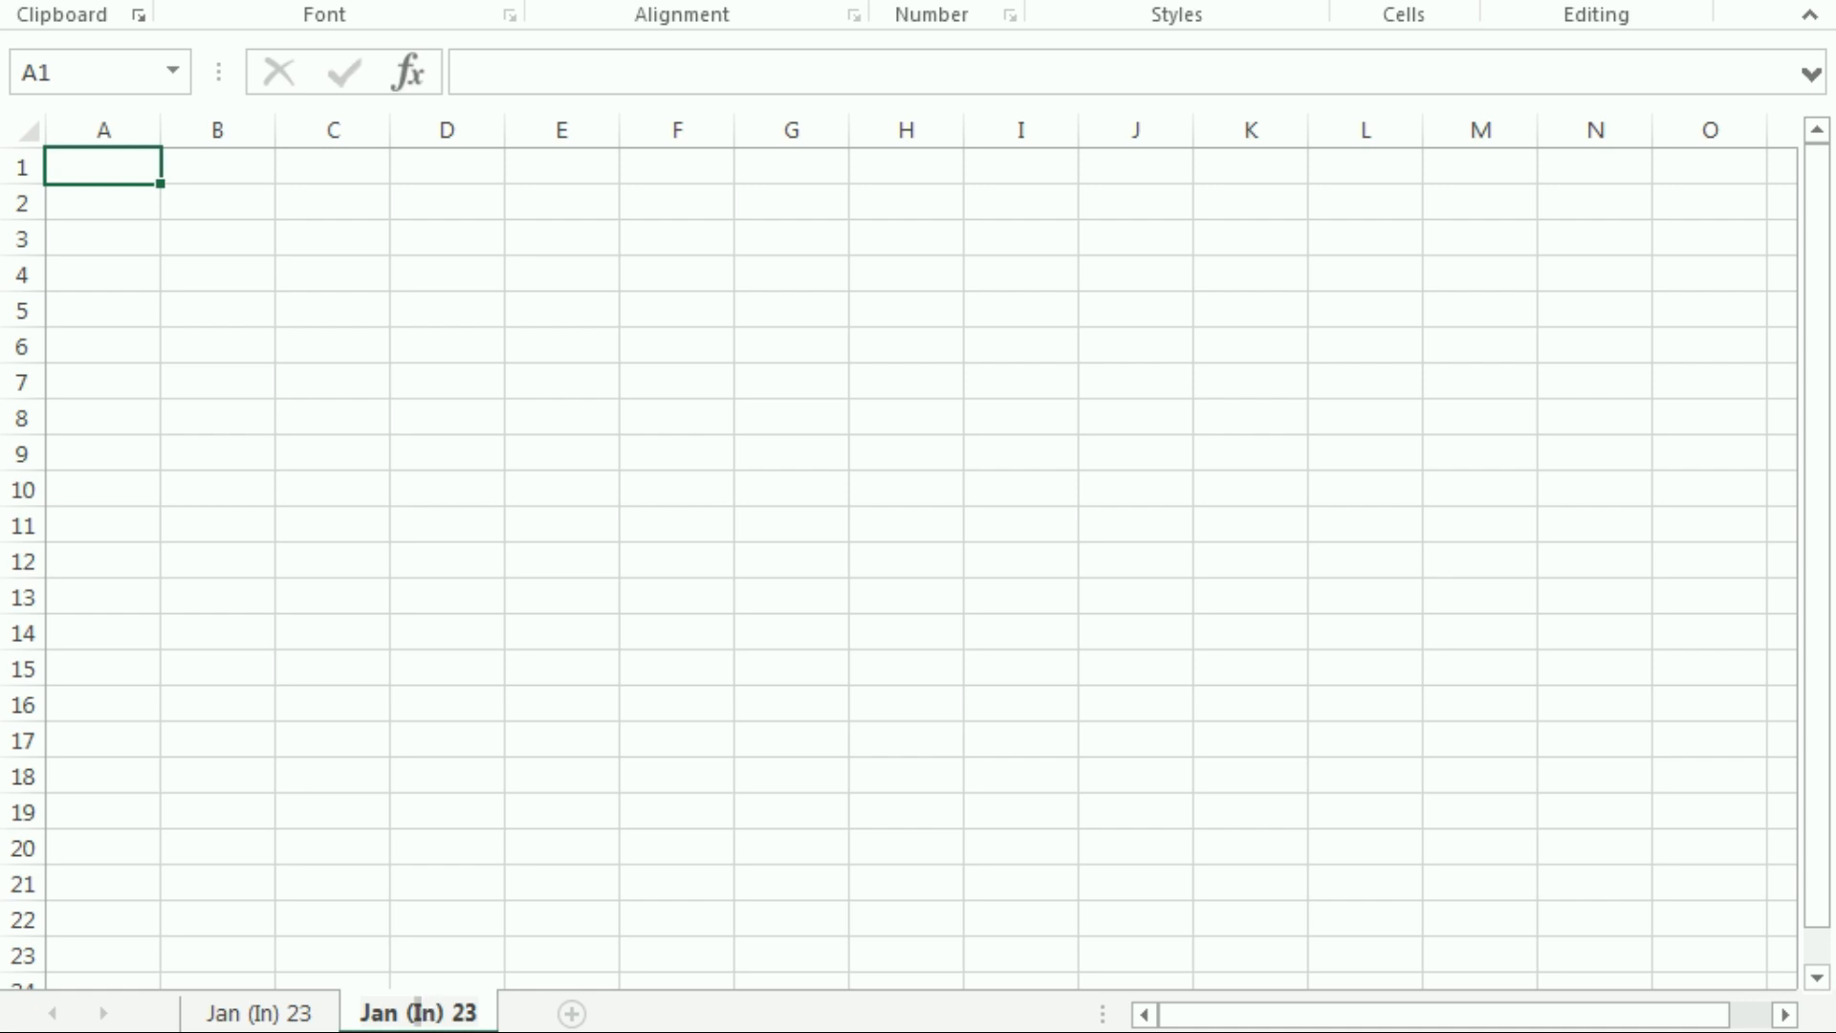
{"action": "key", "text": "BackSpace"}
{"action": "type", "text": "Out"}
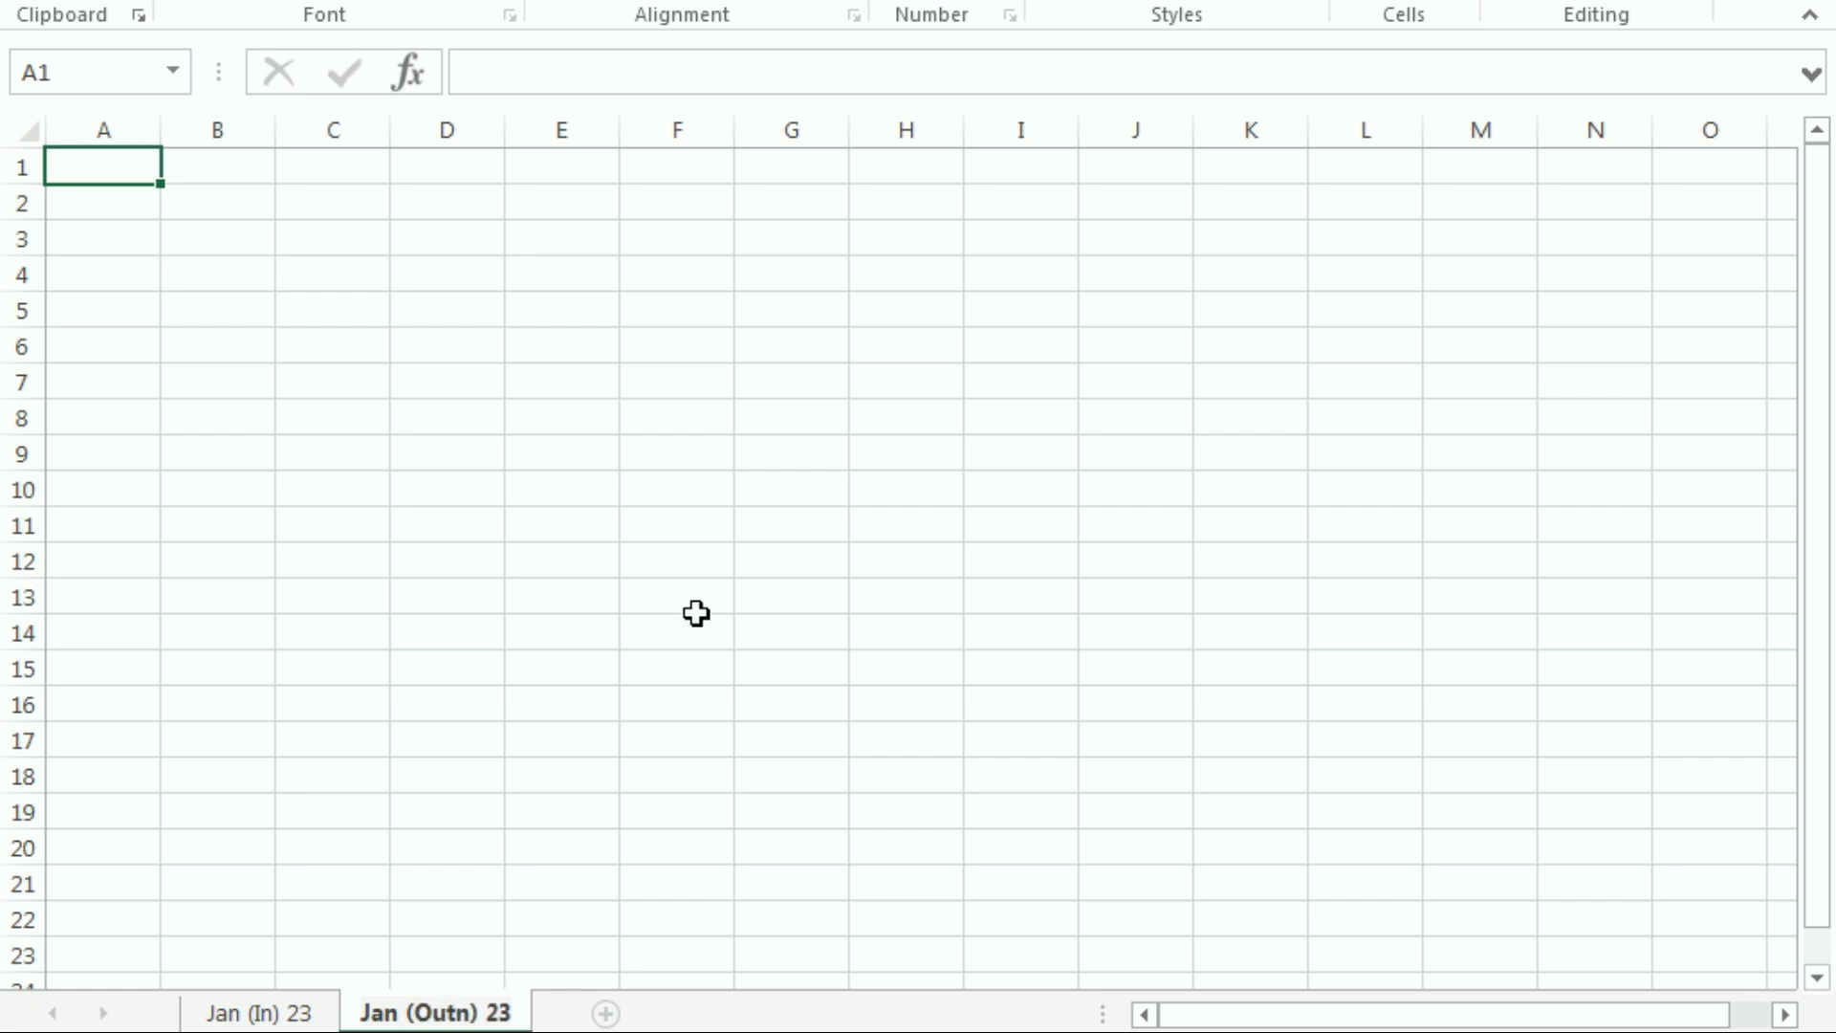
{"action": "key", "text": "Delete"}
{"action": "key", "text": "Delete"}
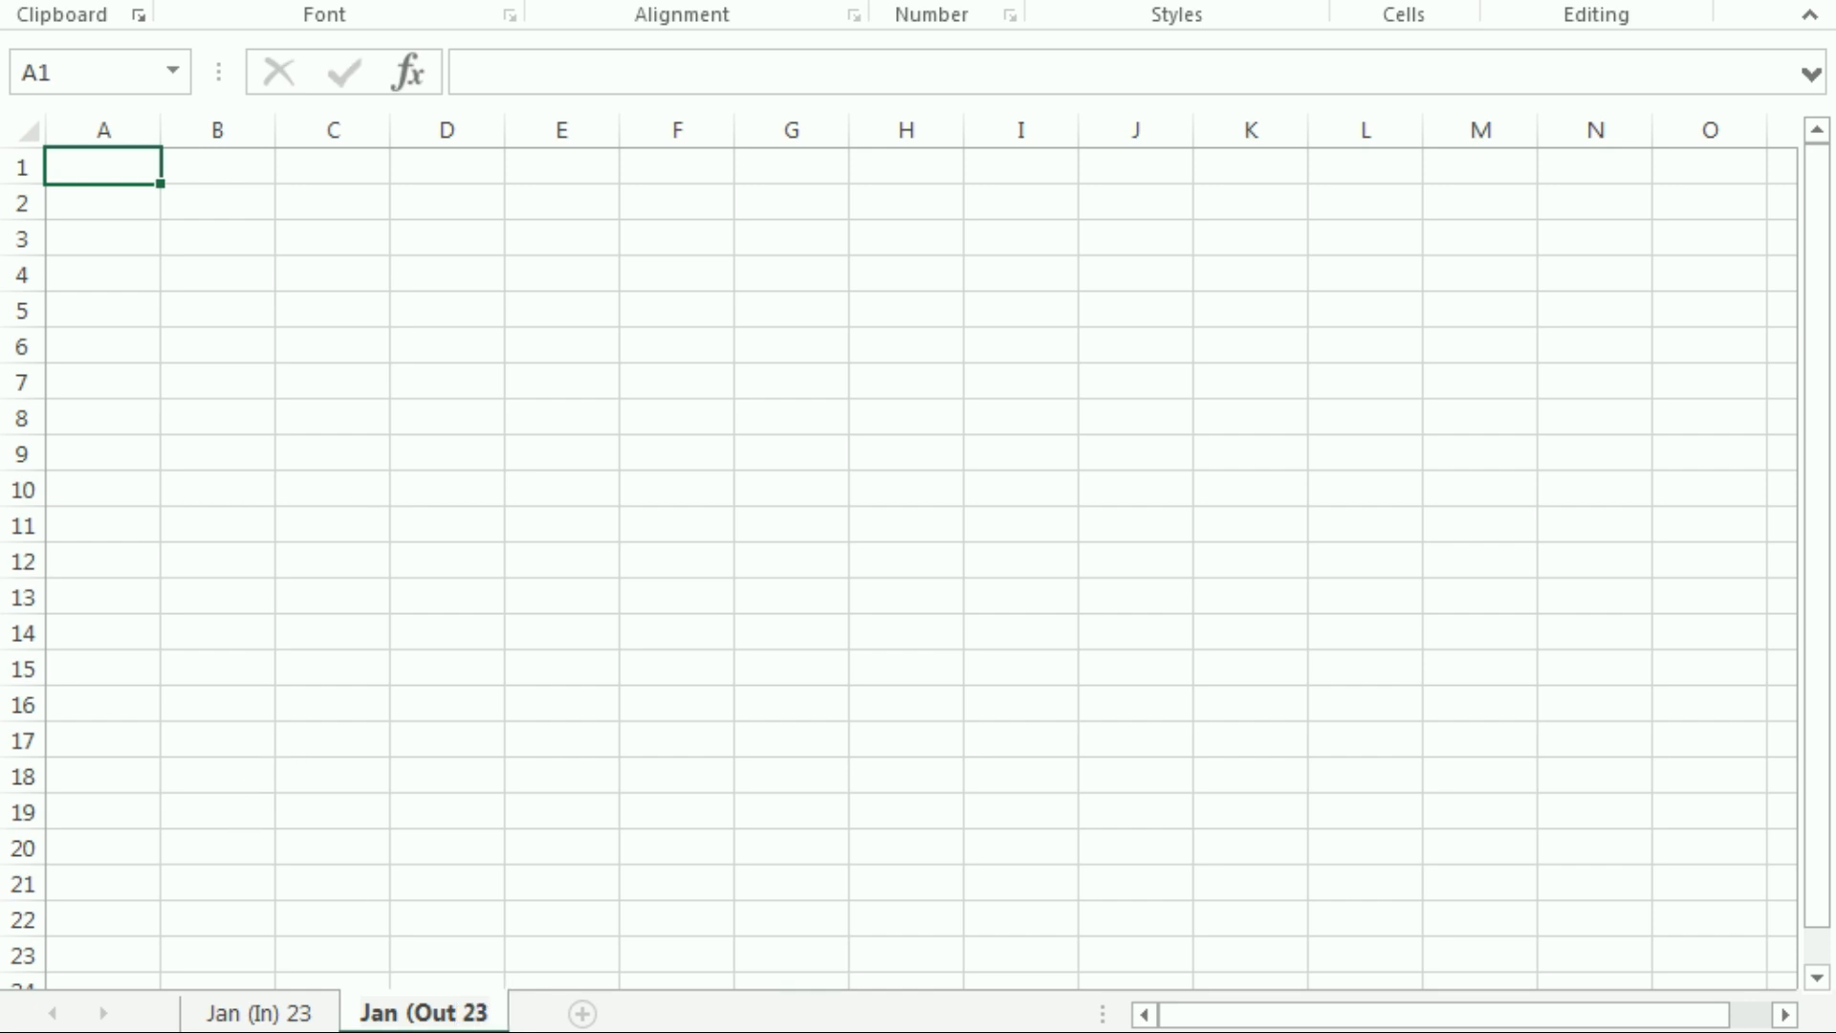
Copy the entire contents of the Jan (In) 23 sheet into the Jan (Out 23 sheet
{"action": "left_click", "coordinate": [279, 1011]}
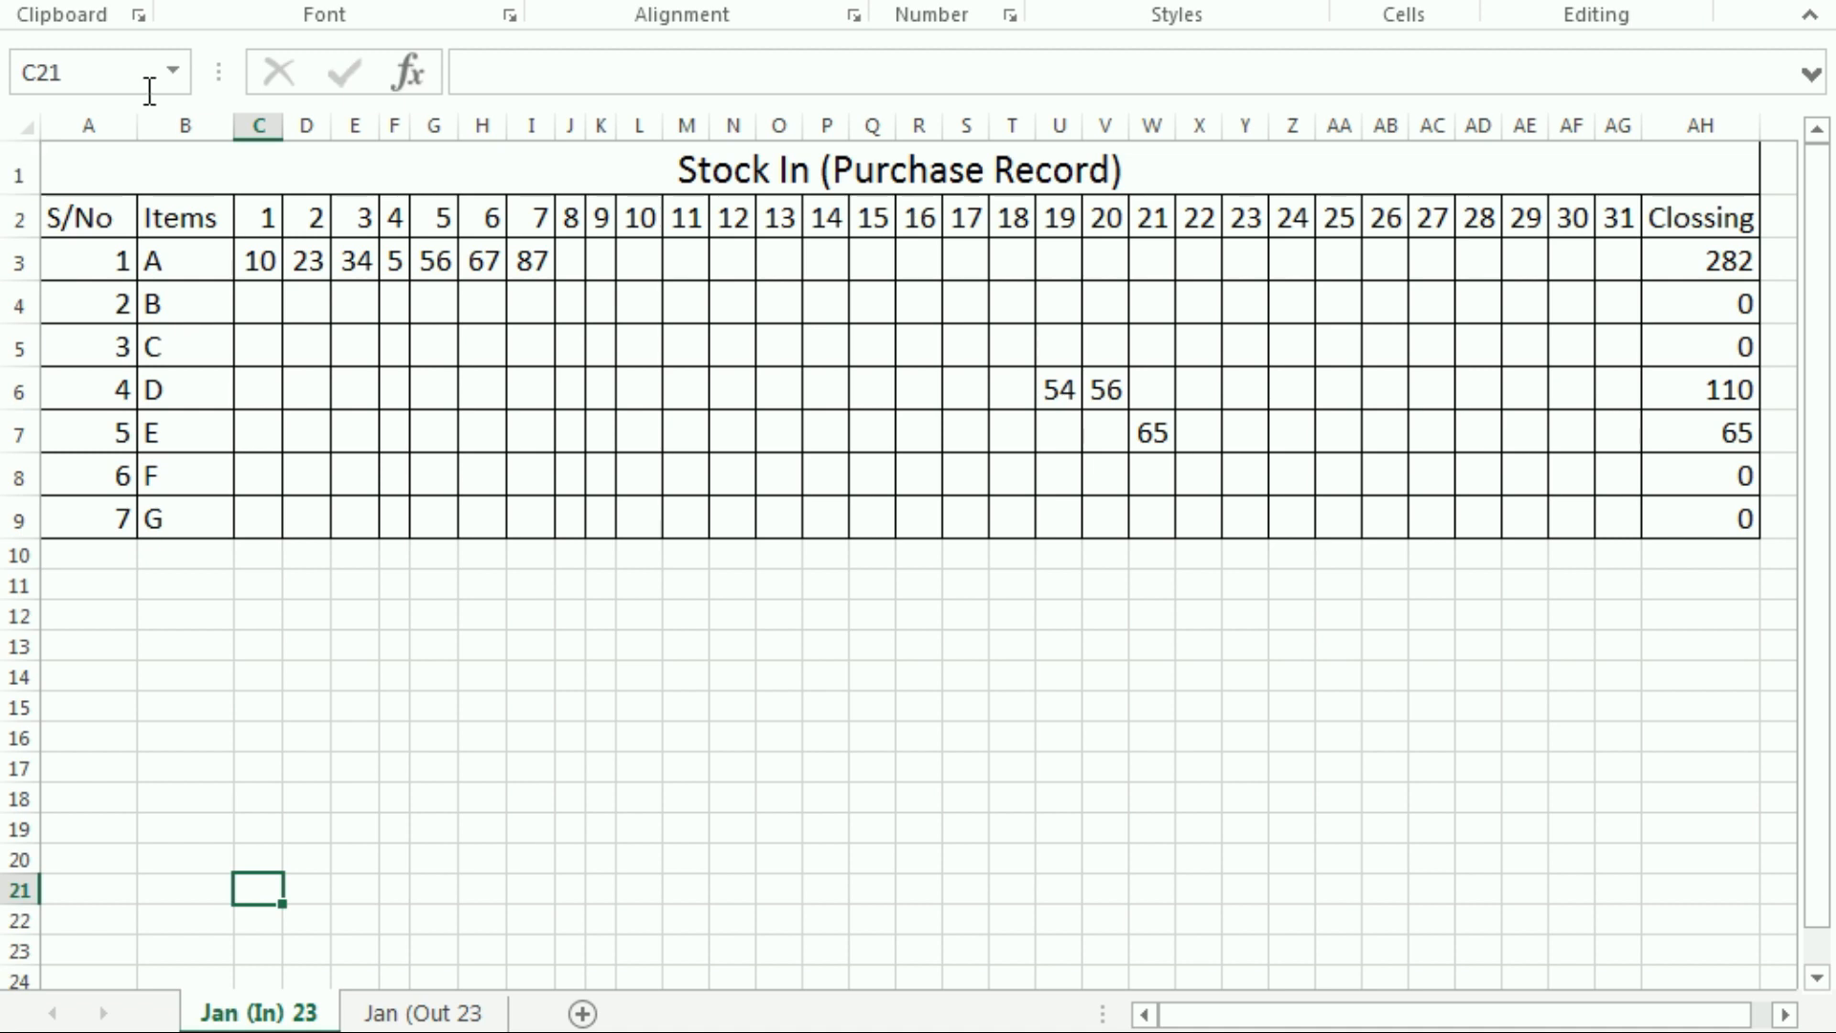
{"action": "left_click", "coordinate": [22, 125]}
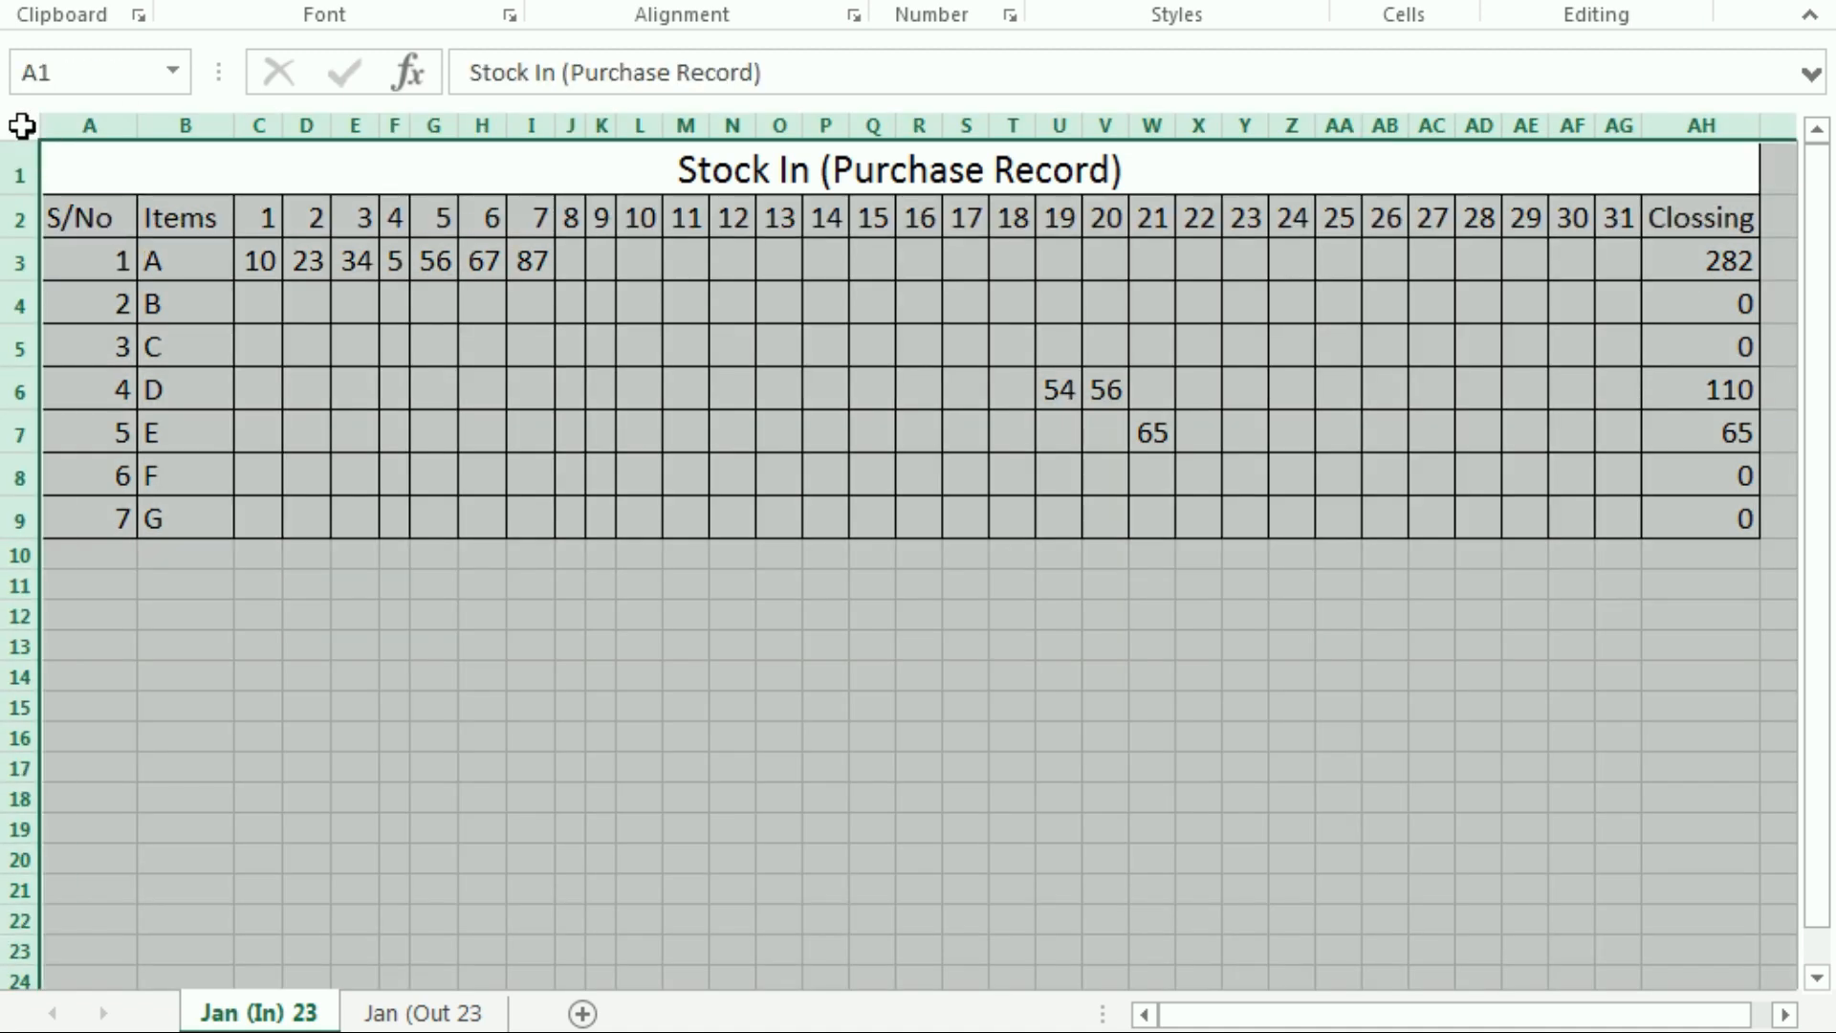
{"action": "key", "text": "ctrl+c"}
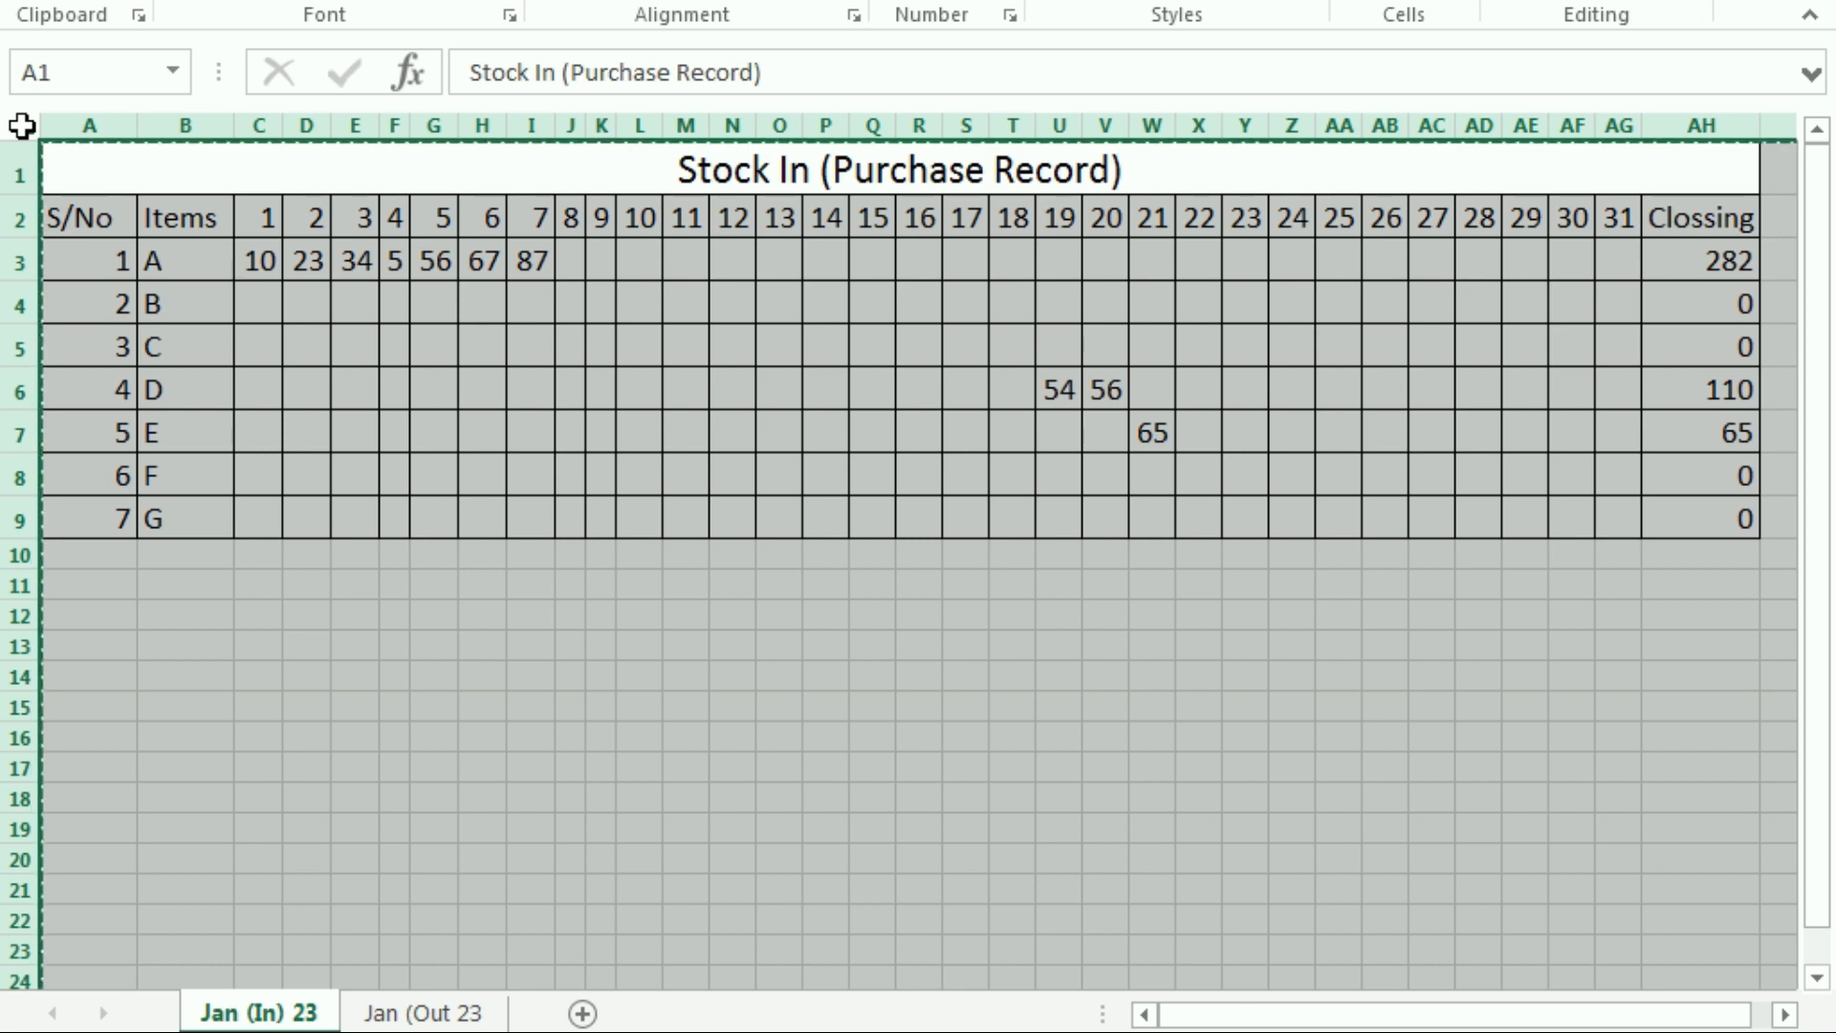
{"action": "left_click", "coordinate": [411, 1014]}
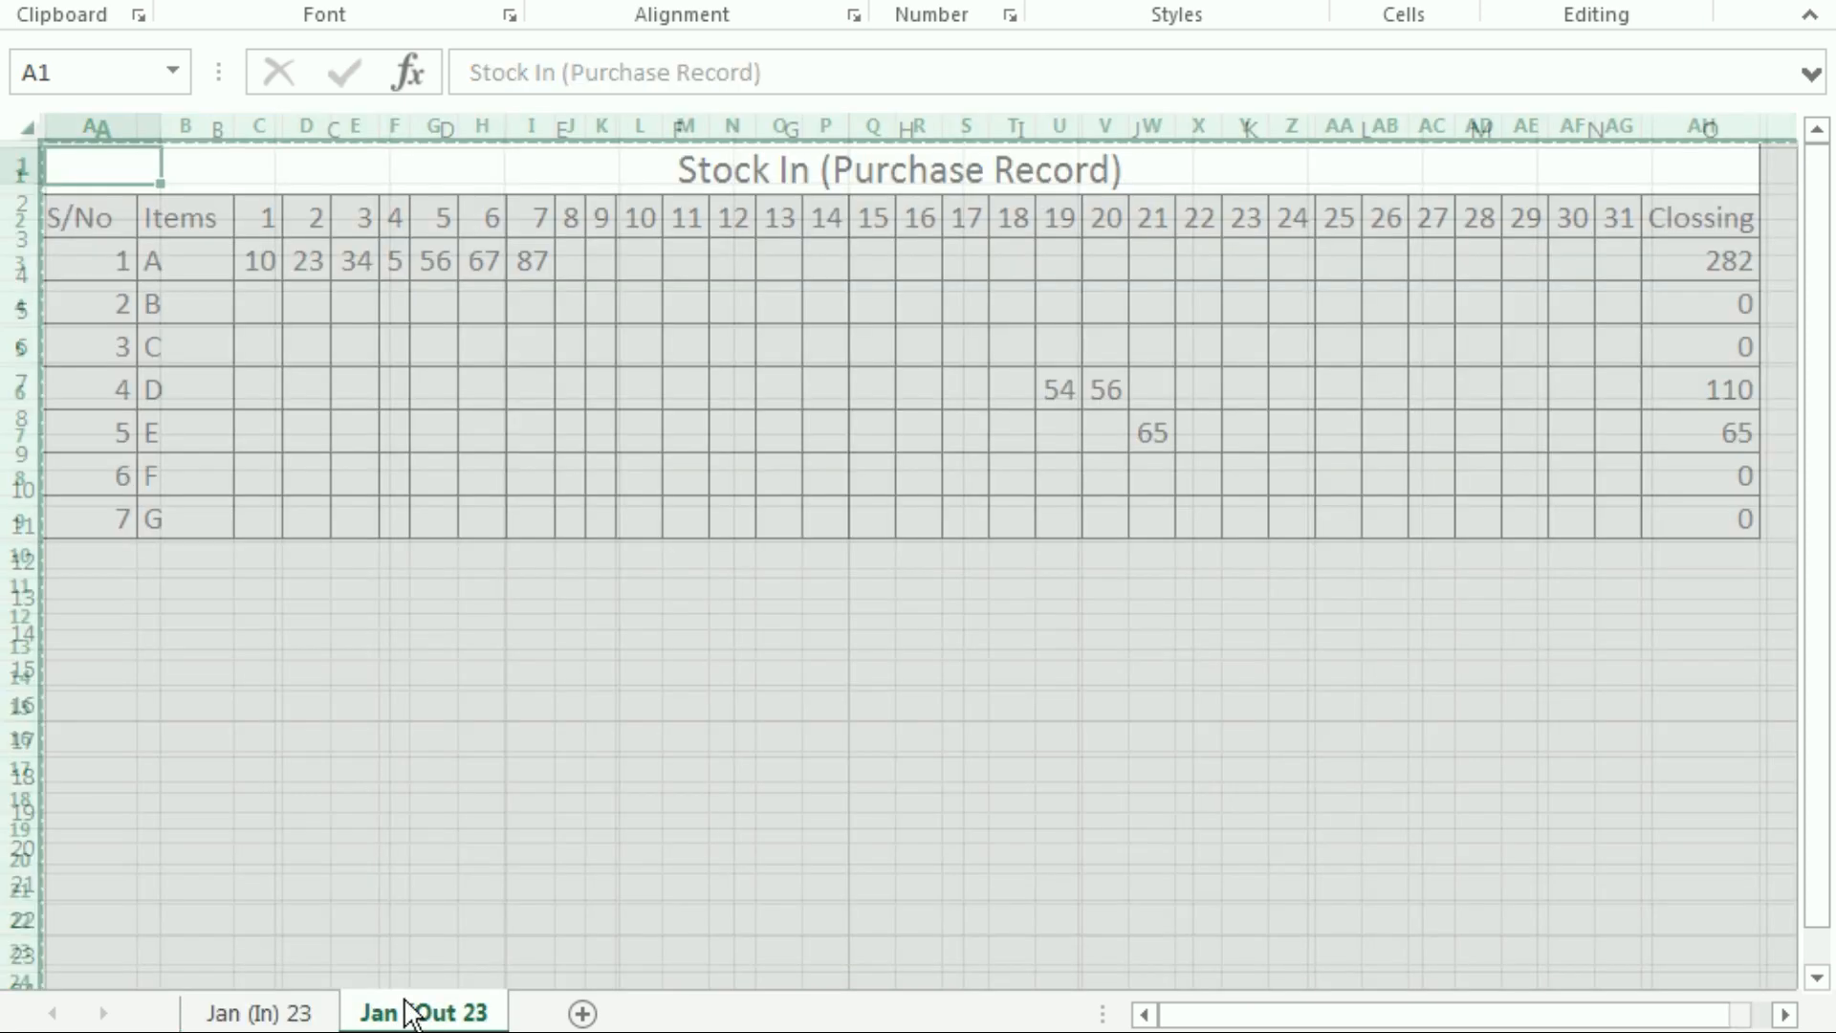
{"action": "left_click", "coordinate": [22, 123]}
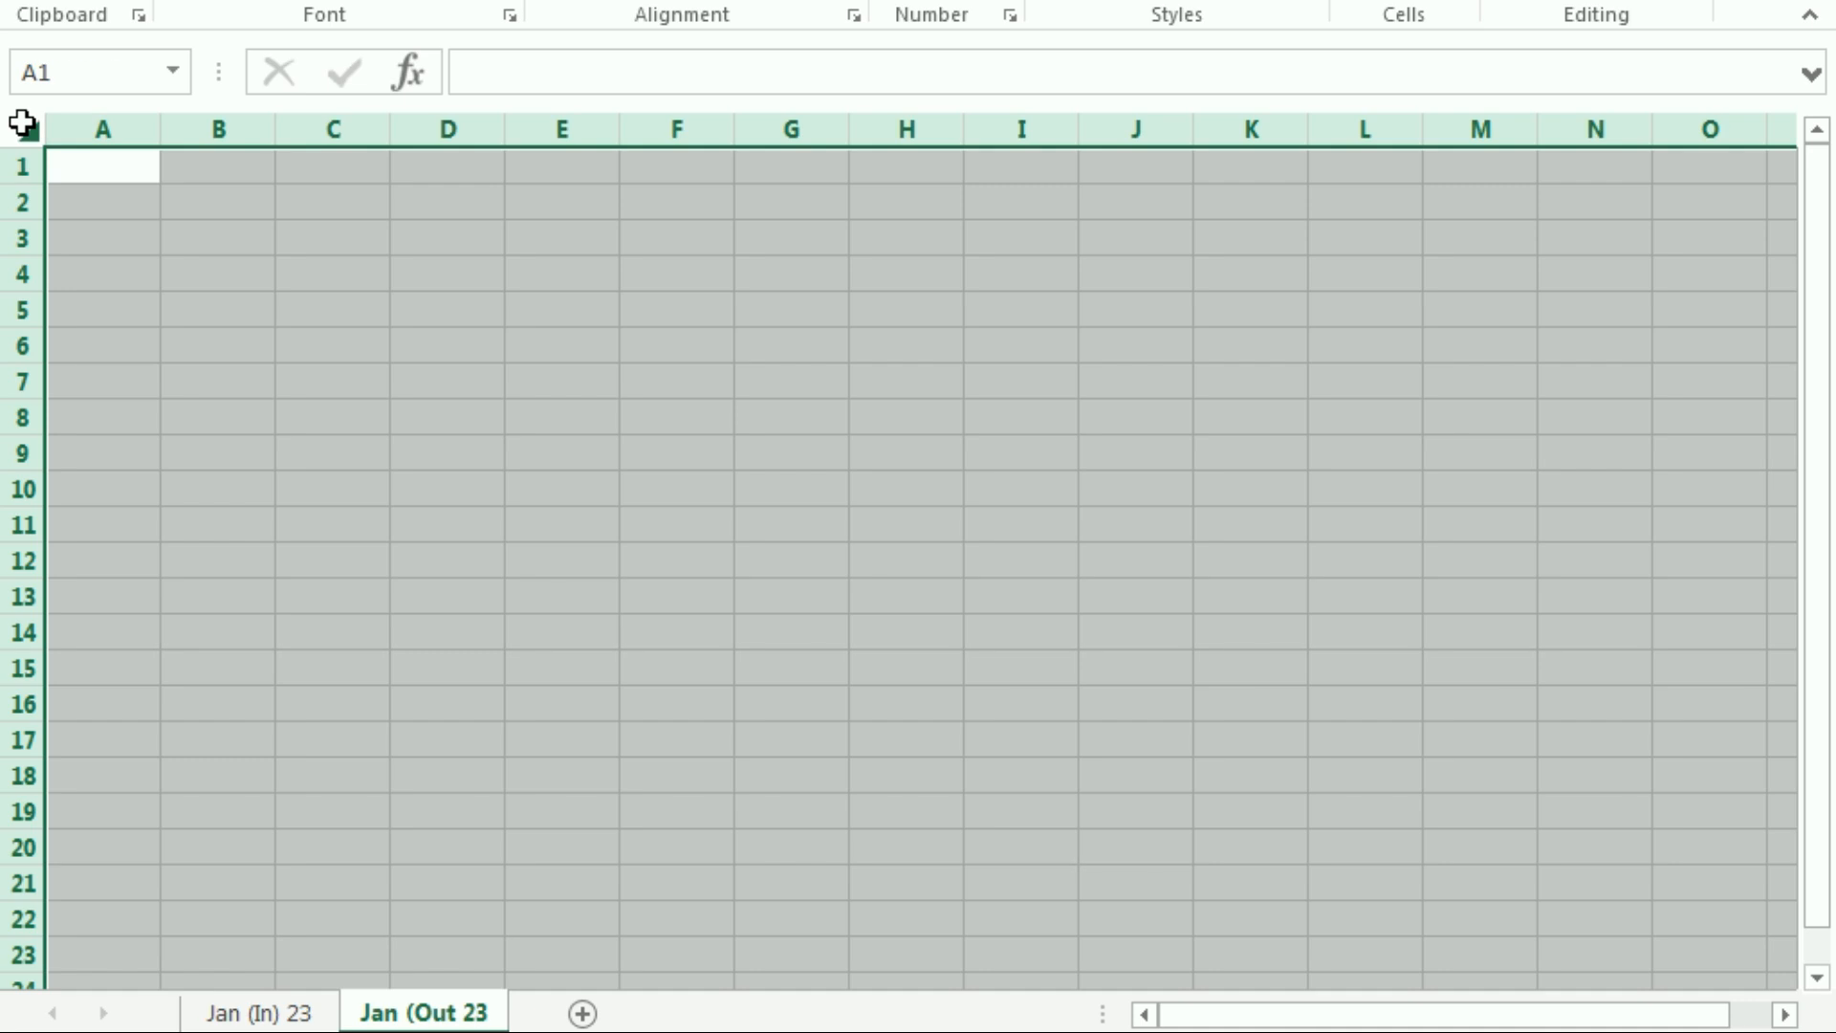
{"action": "key", "text": "ctrl+v"}
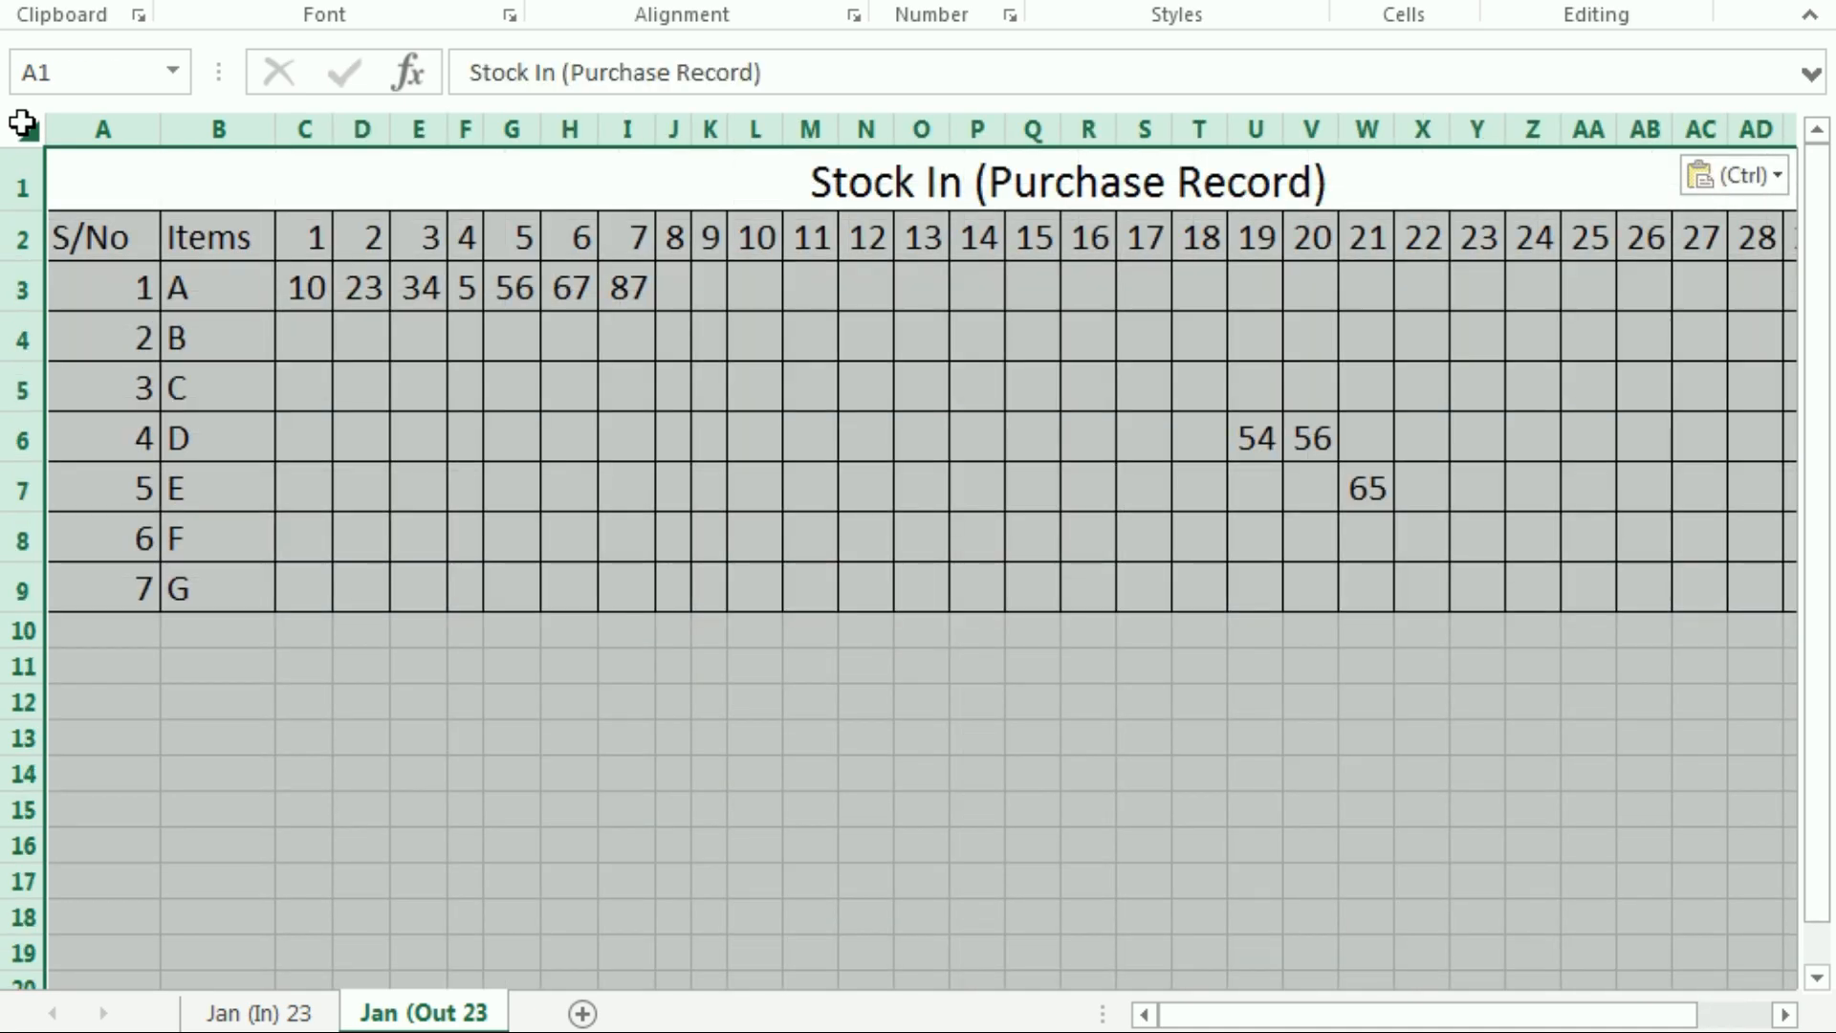
{"action": "left_click", "coordinate": [430, 627]}
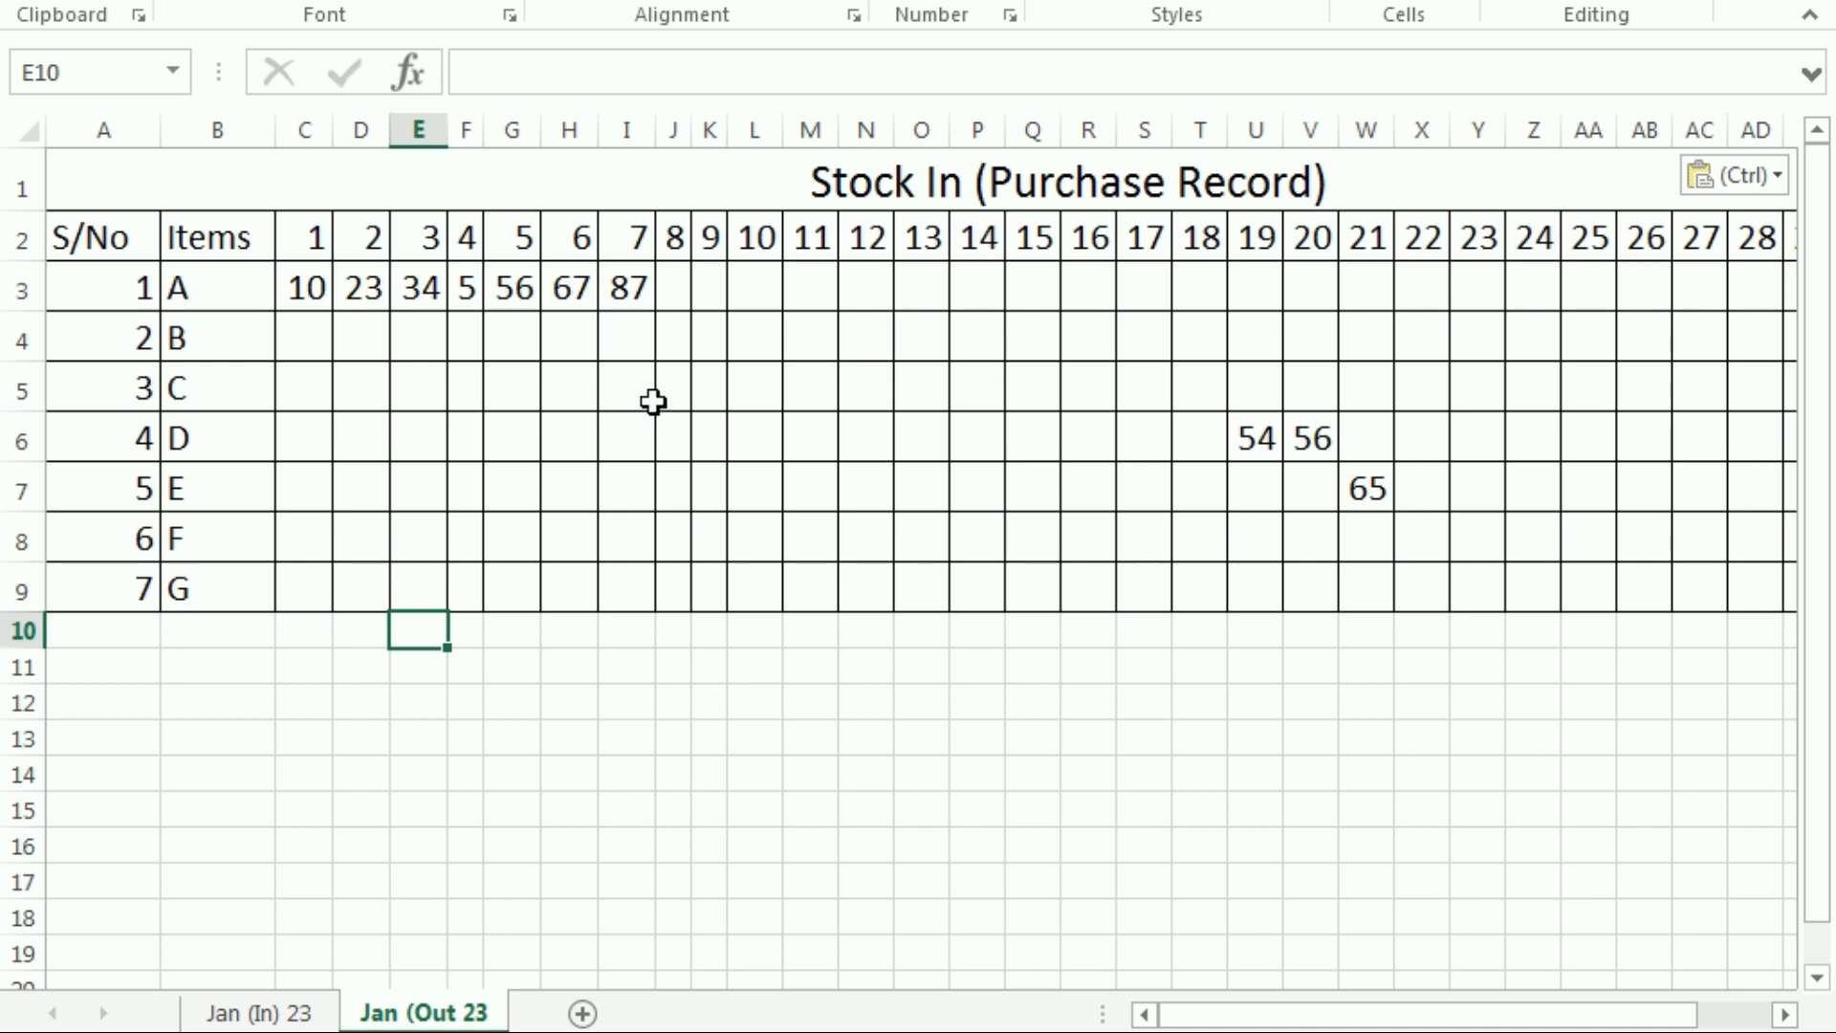
Change the title in the top row of the Jan (Out 23 sheet to Stock In Out (Sale Purchase Record)
{"action": "left_click", "coordinate": [915, 172]}
{"action": "double_click", "coordinate": [863, 182]}
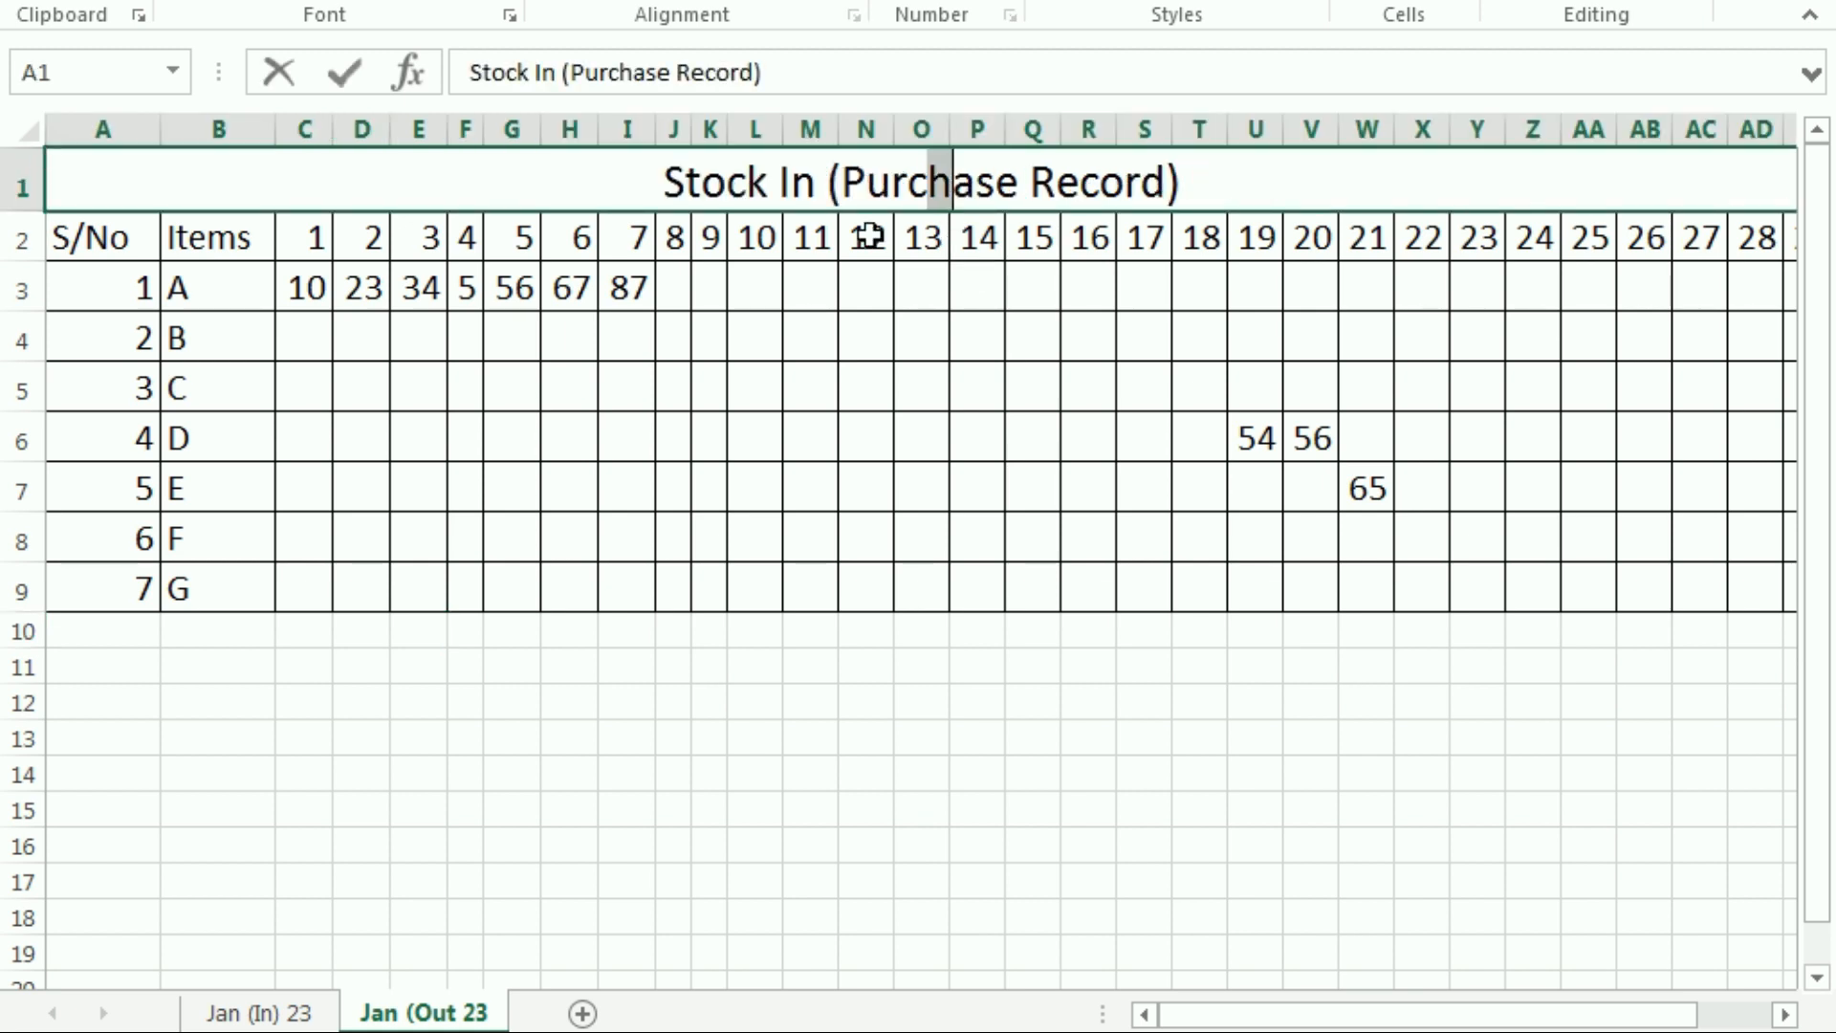
{"action": "left_click", "coordinate": [799, 182]}
{"action": "key", "text": "shift+F10"}
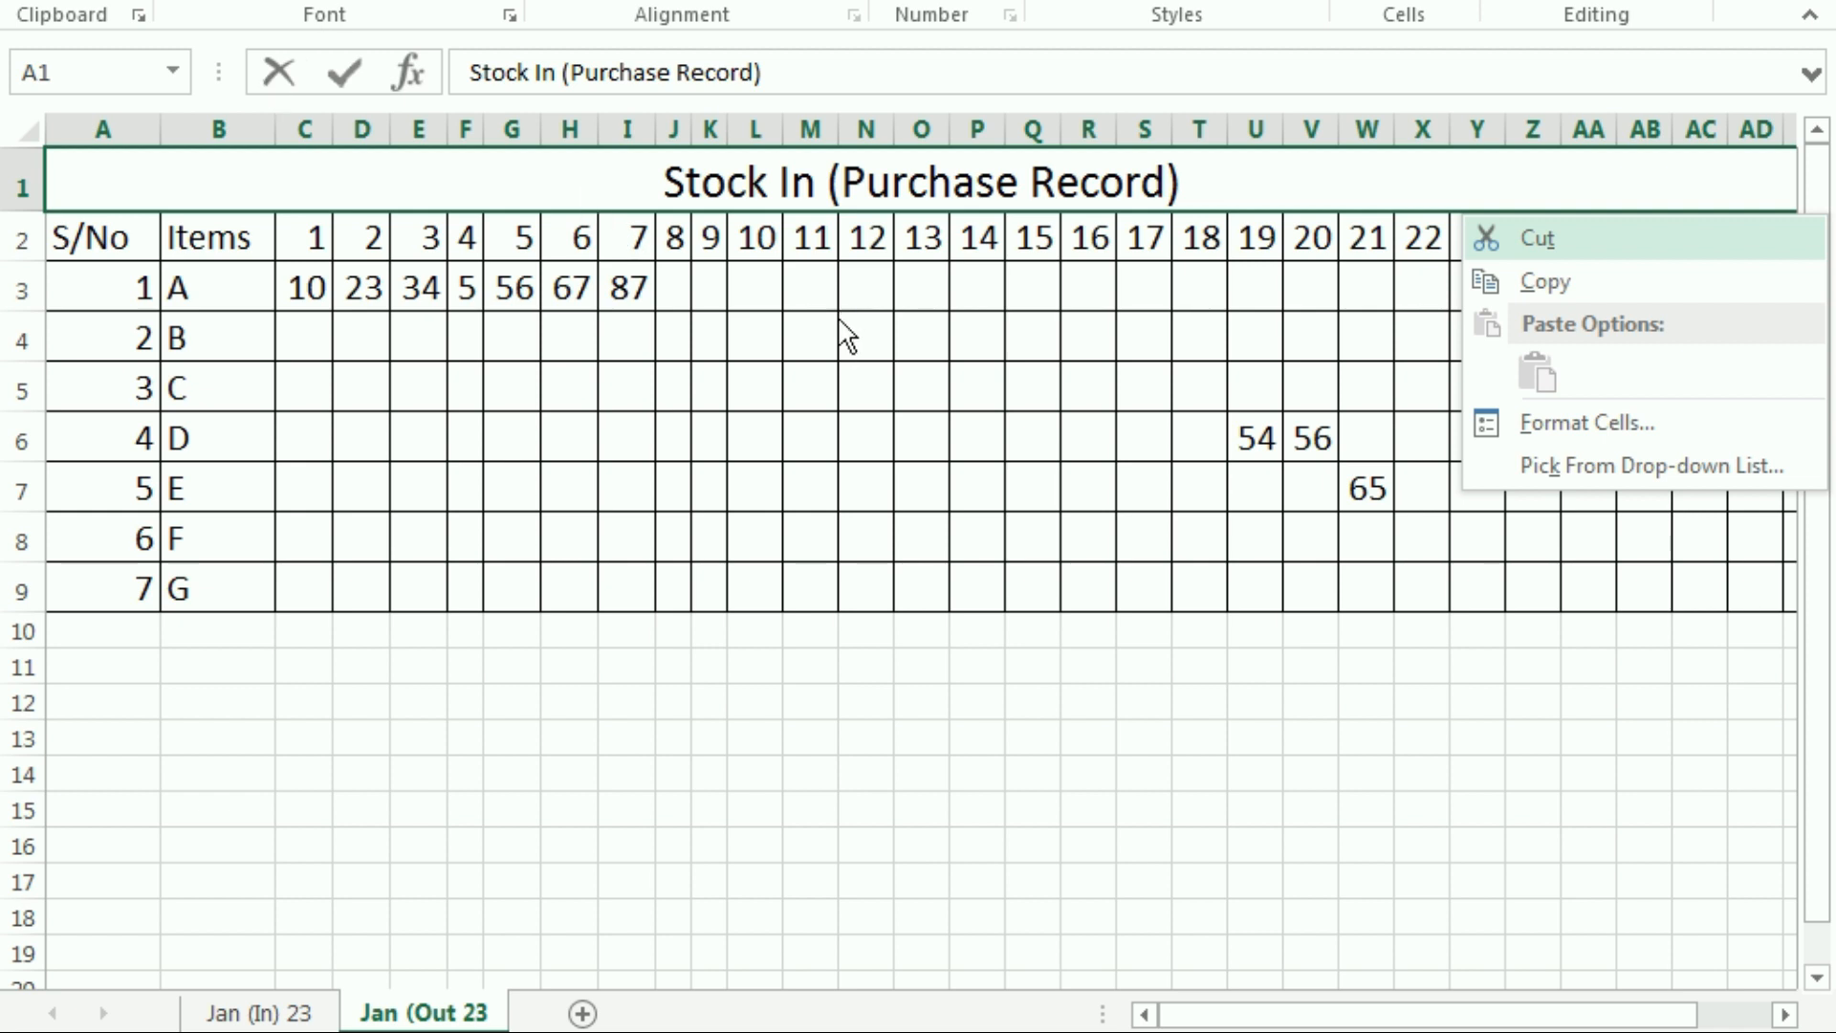
{"action": "left_click", "coordinate": [789, 181]}
{"action": "double_click", "coordinate": [790, 181]}
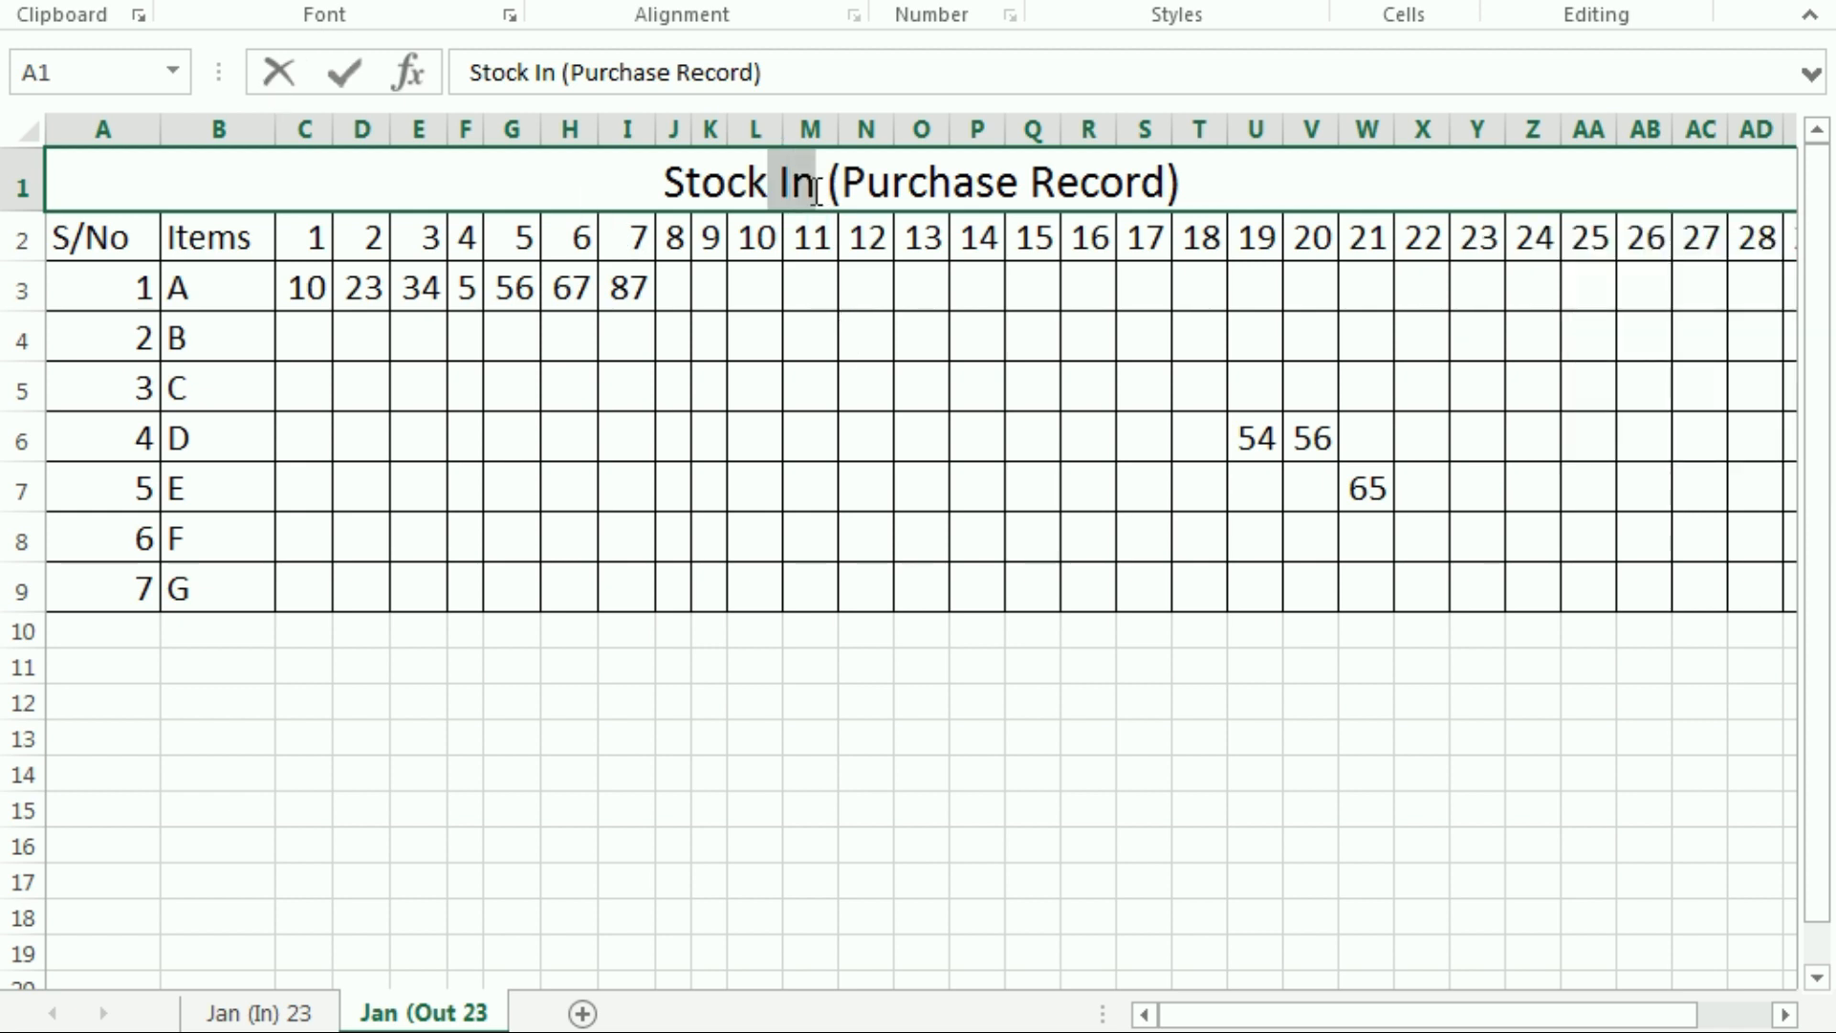
{"action": "type", "text": "O"}
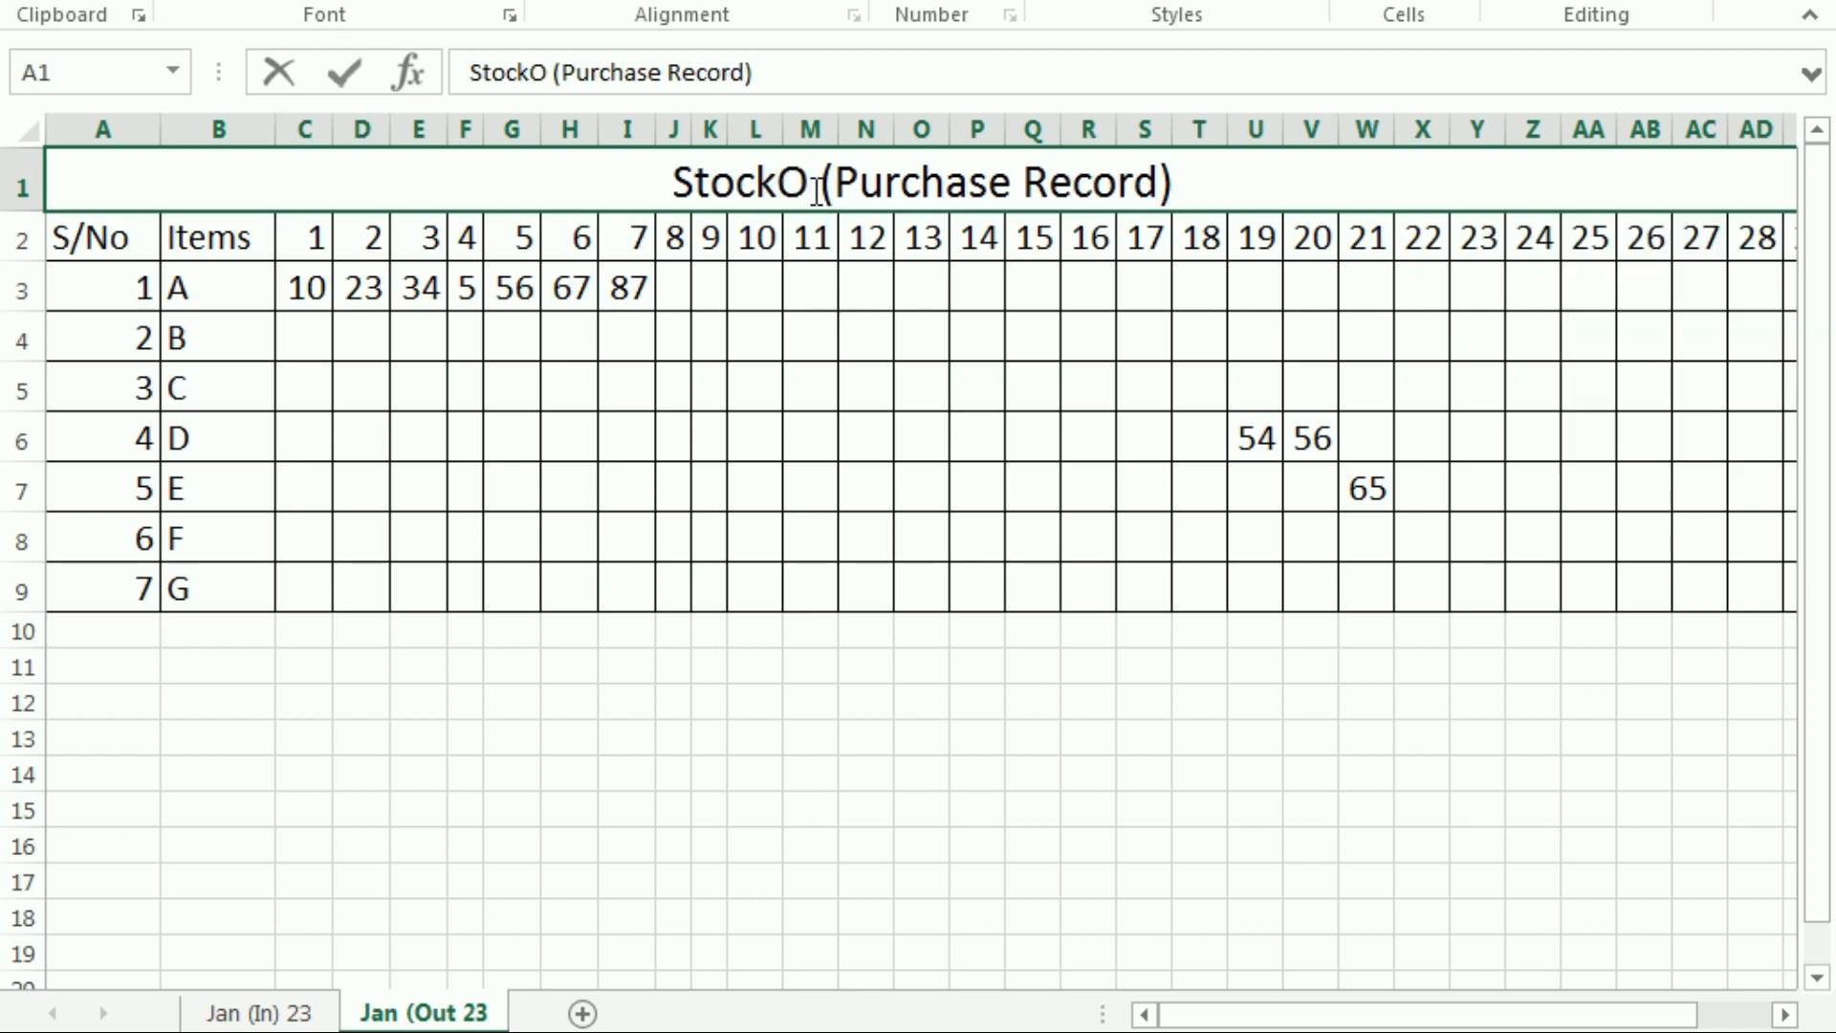
{"action": "type", "text": "ut"}
{"action": "key", "text": "Left"}
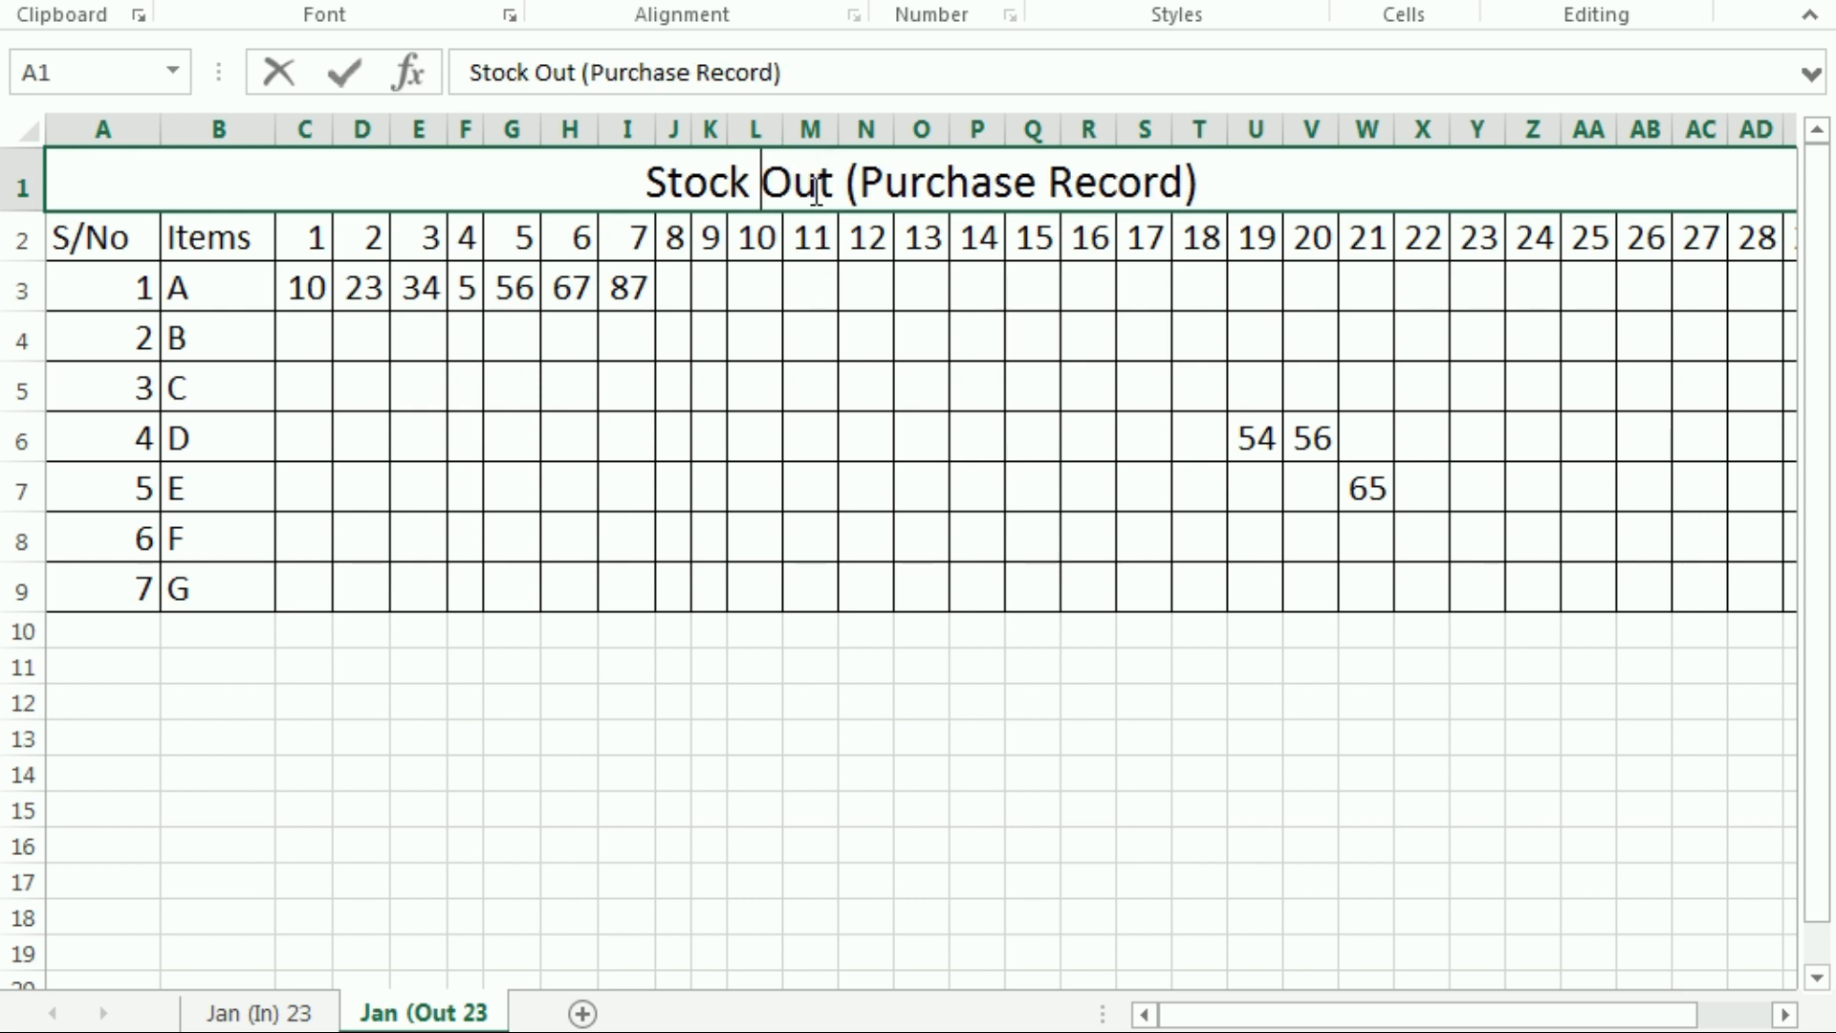
{"action": "type", "text": "In Out ("}
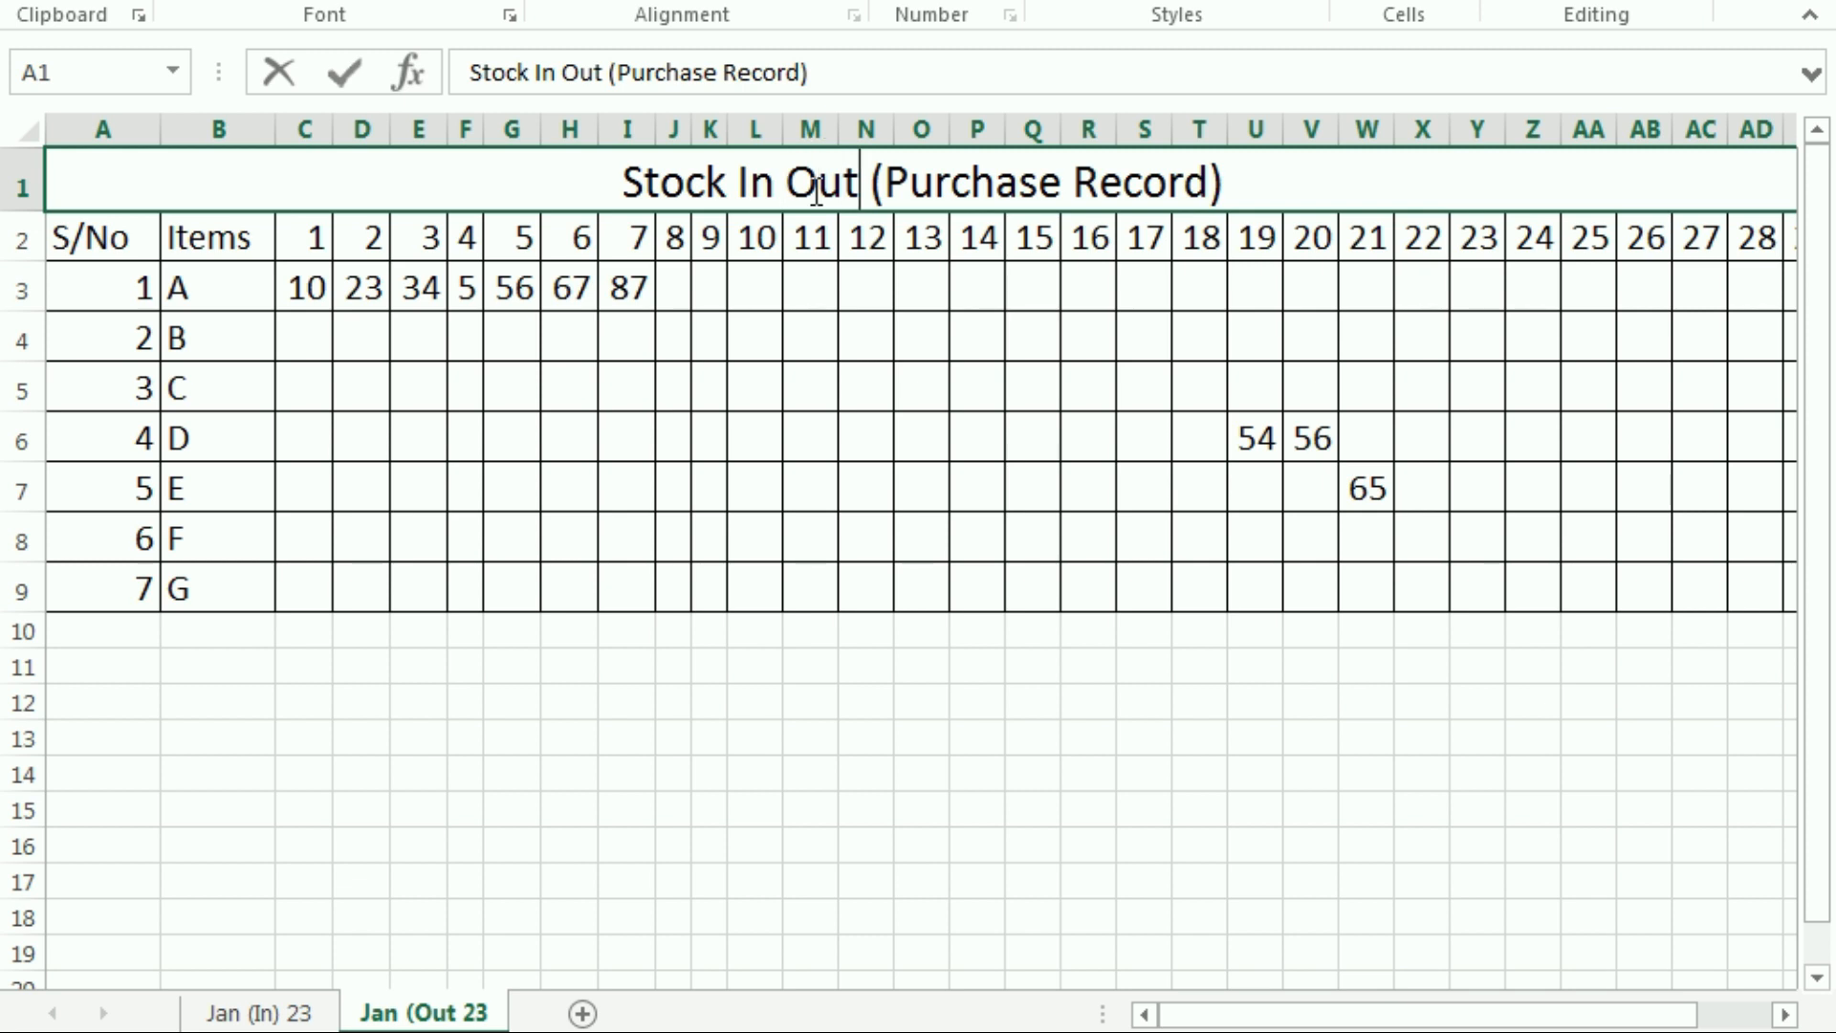
{"action": "type", "text": "Sa"}
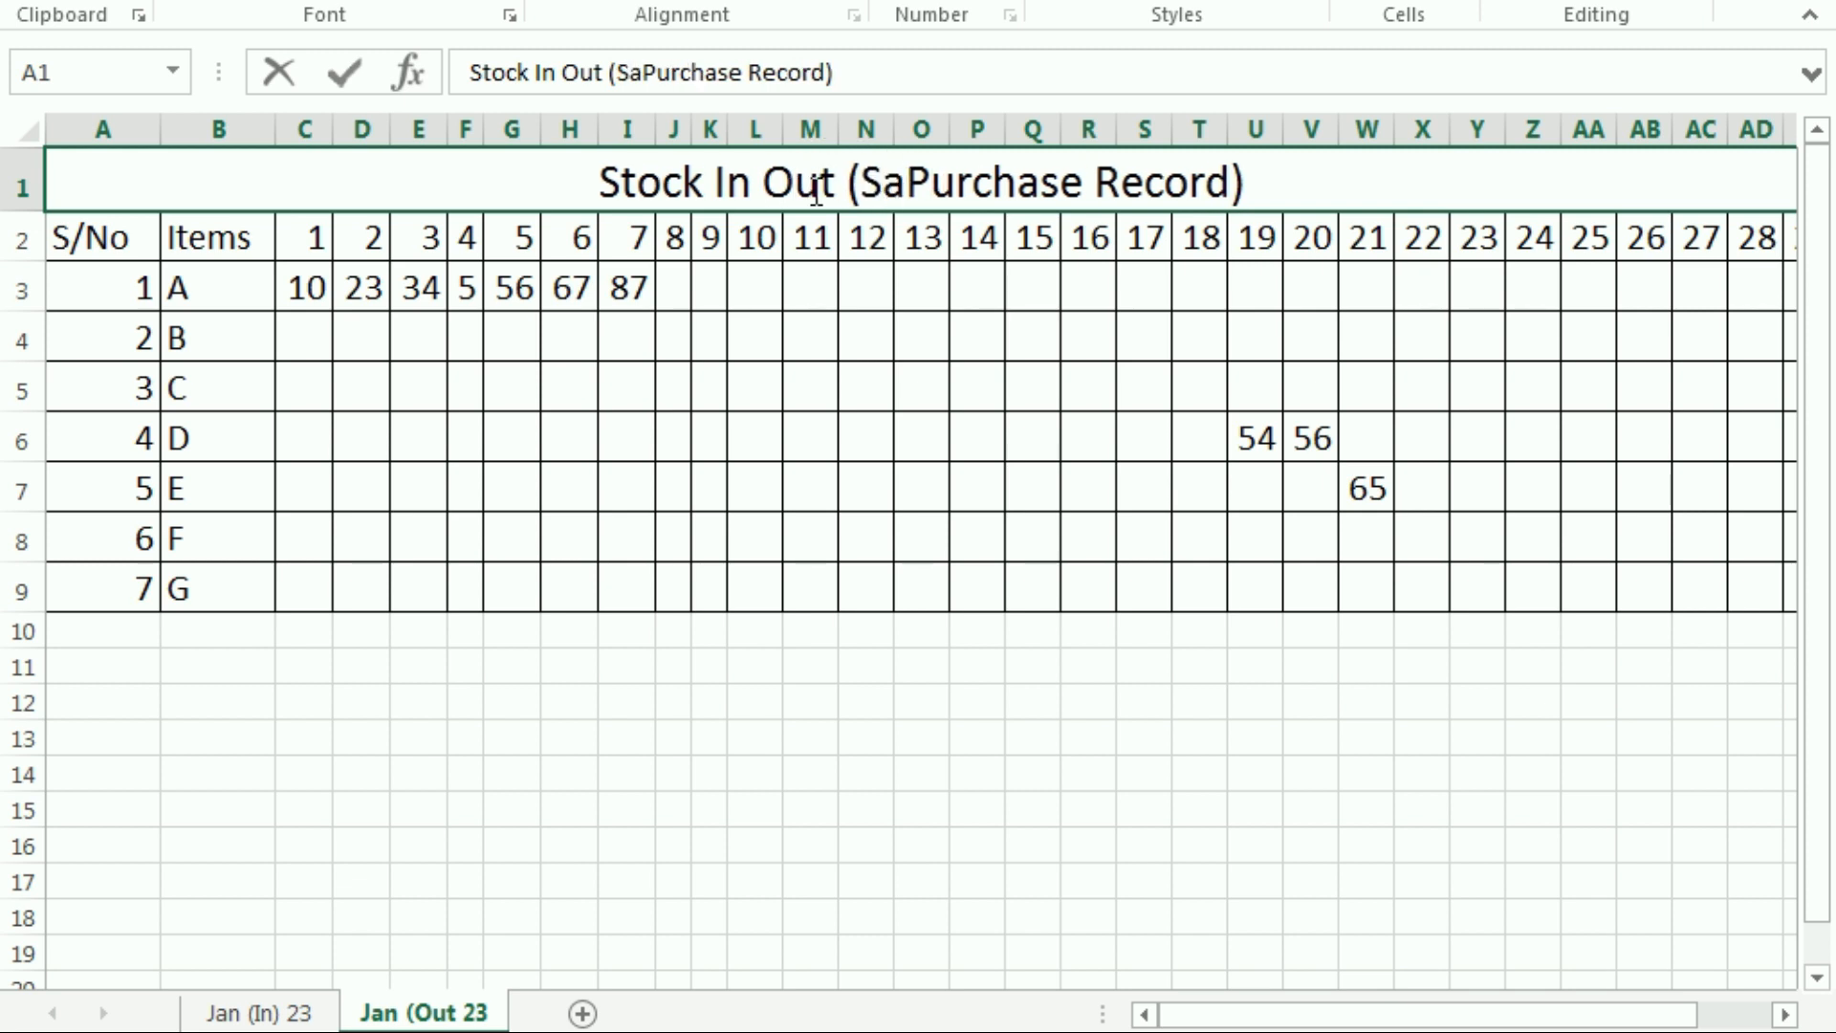
{"action": "type", "text": "le"}
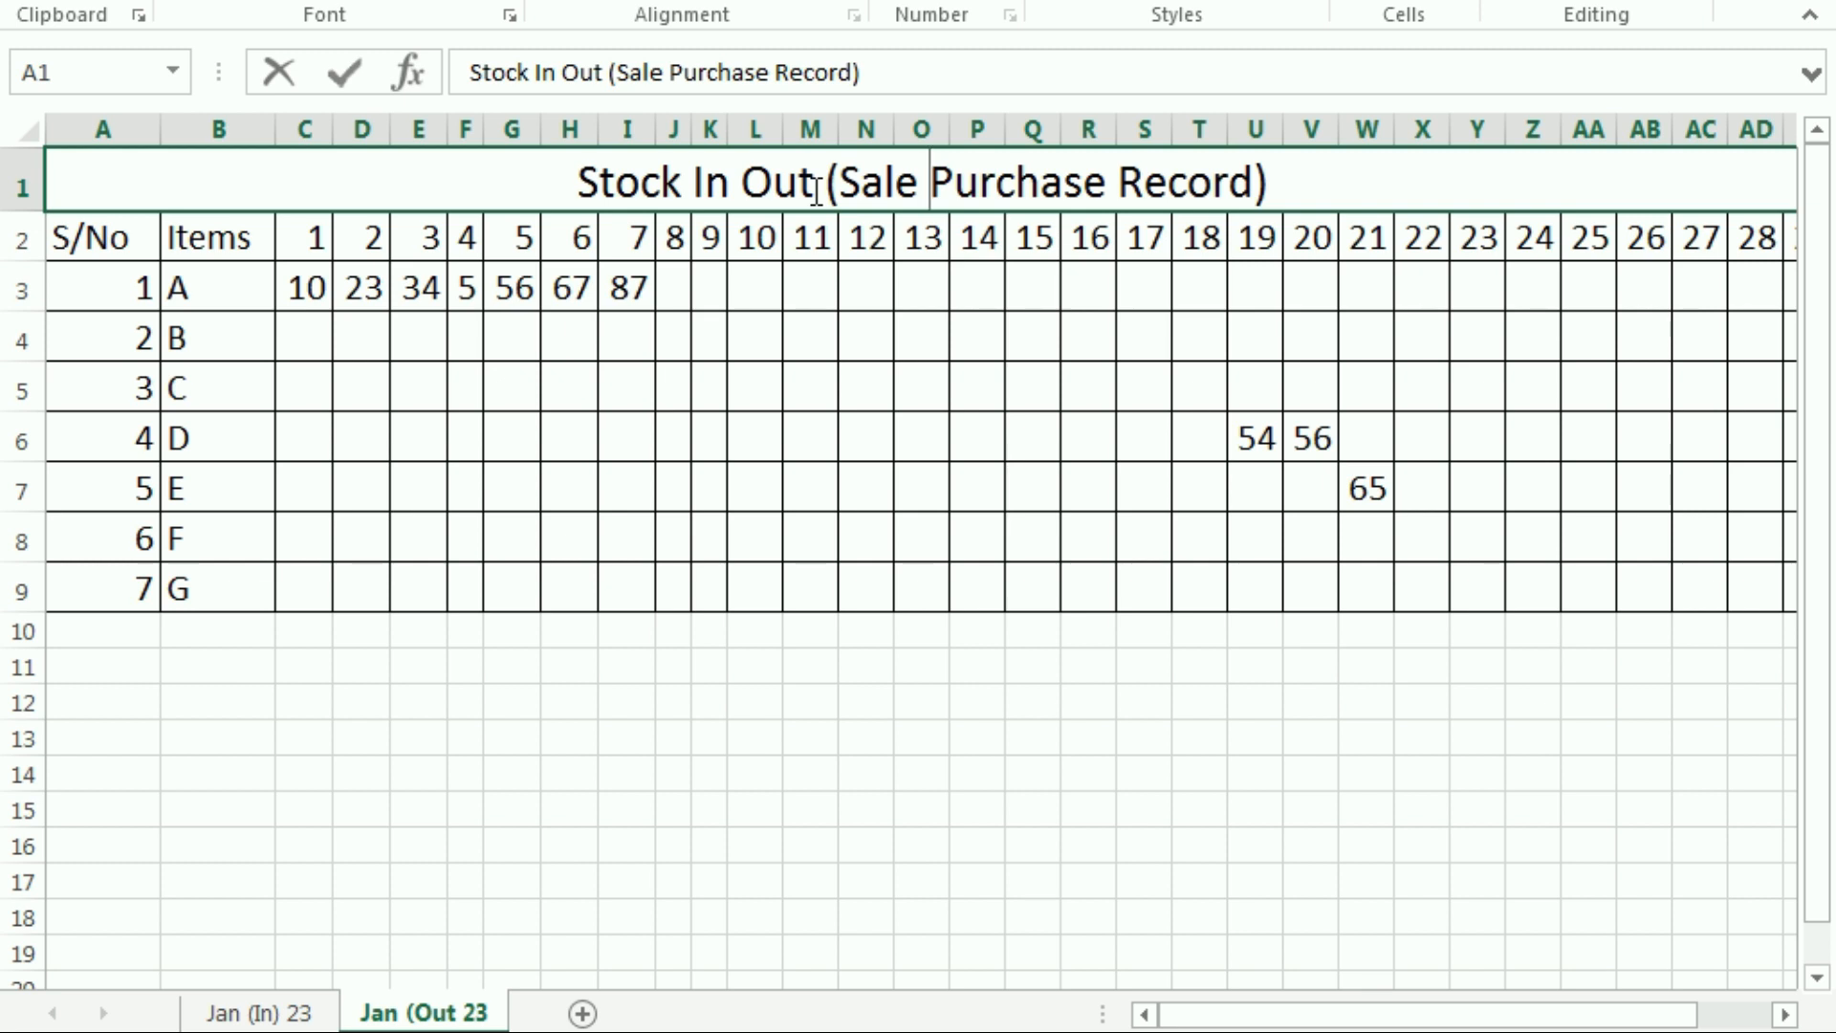
{"action": "key", "text": "Return"}
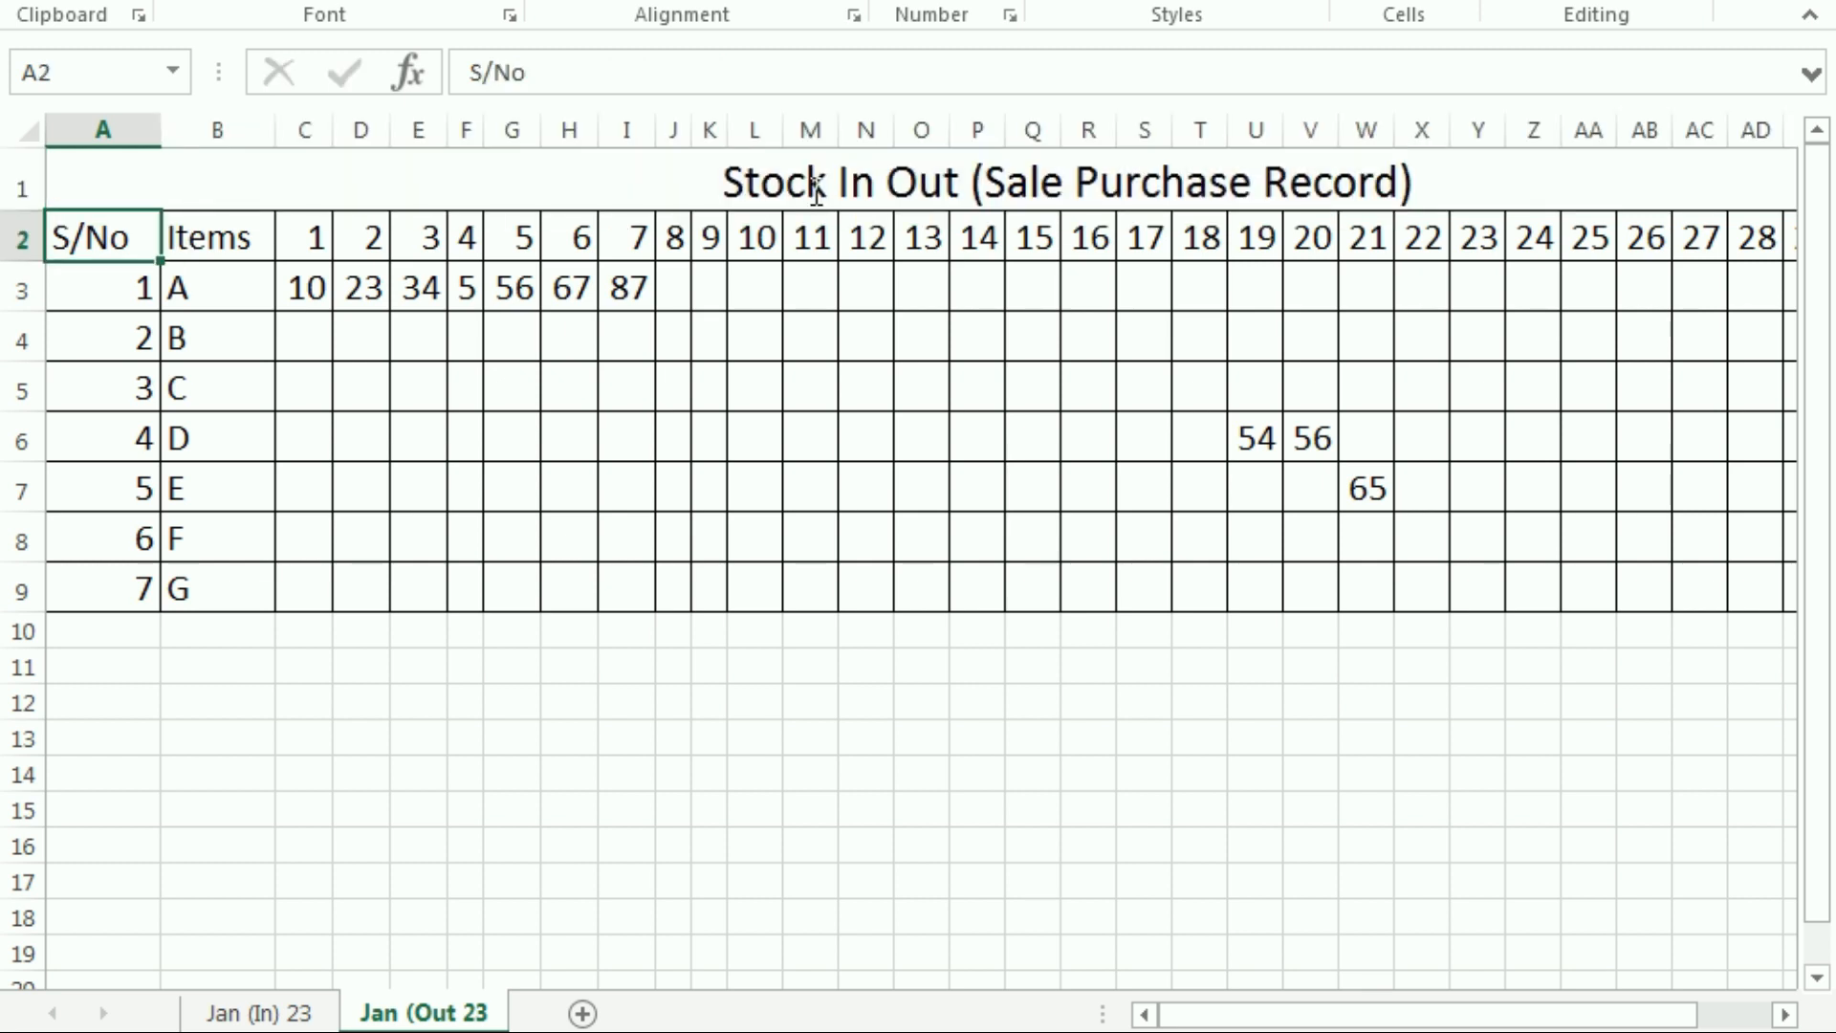
Insert In before Out in the second sheet's name so it reads Jan (In Out 23
{"action": "double_click", "coordinate": [430, 1012]}
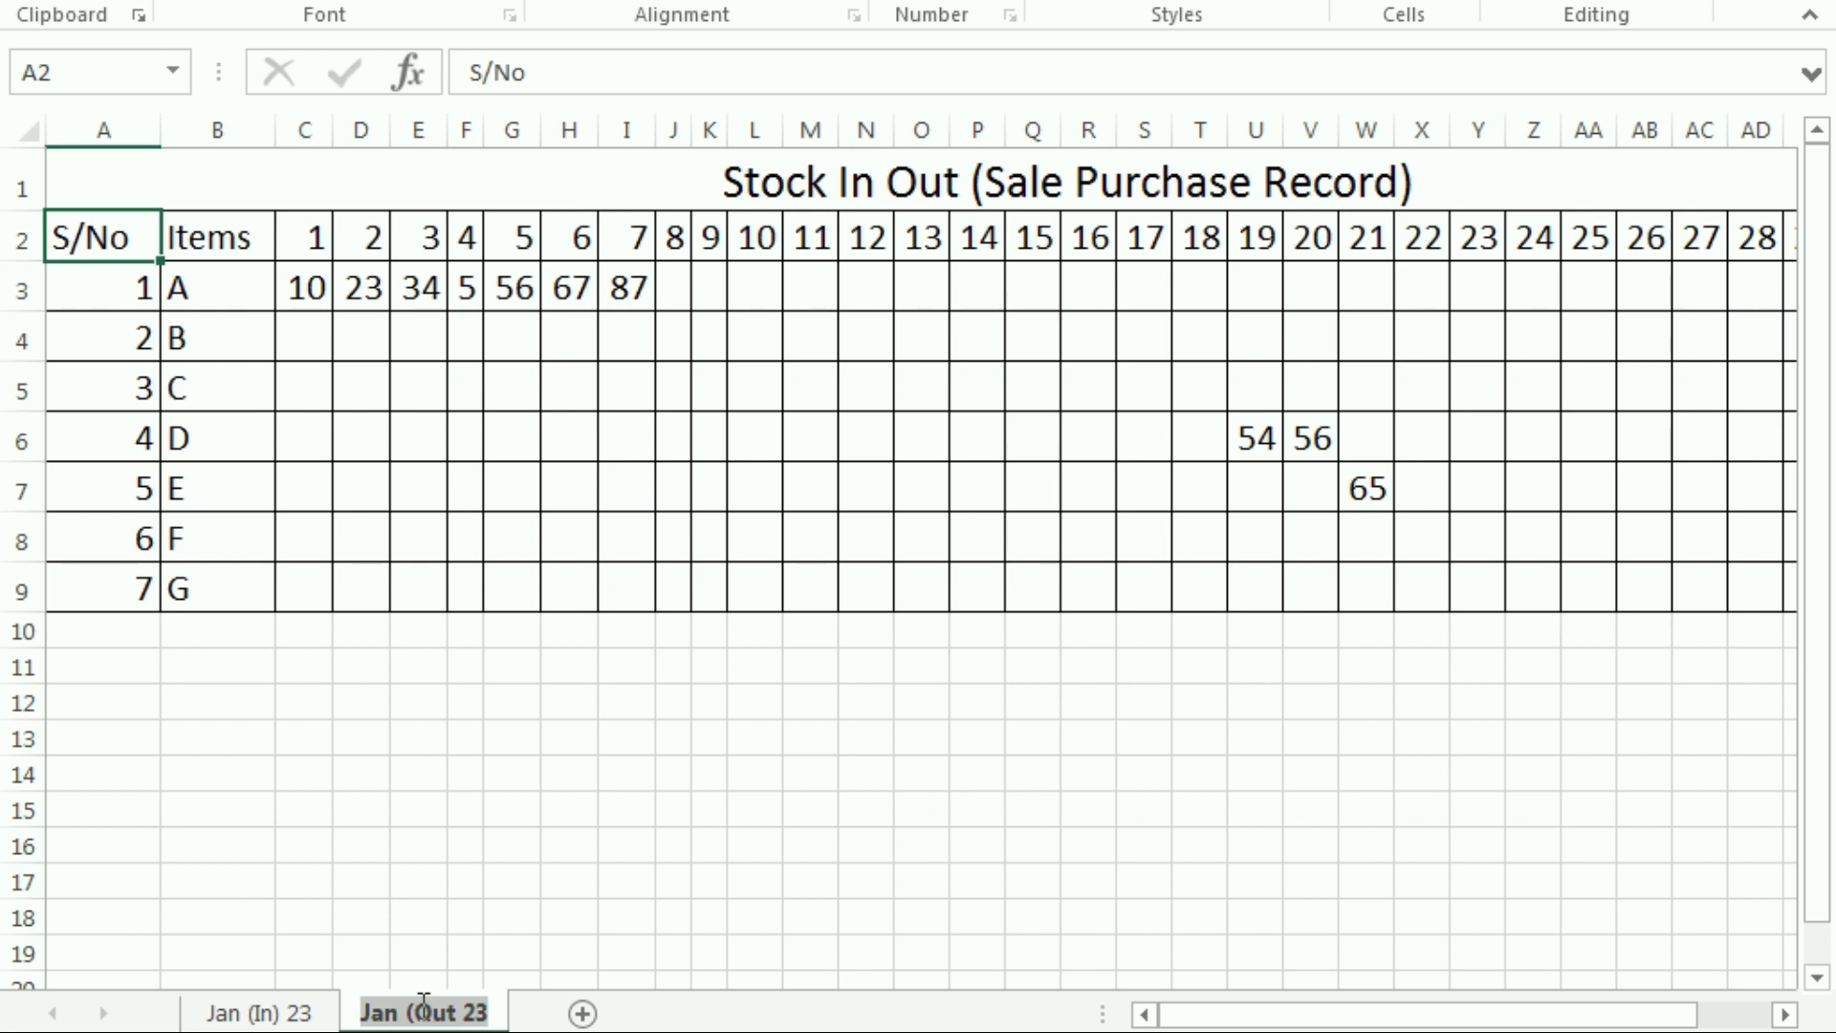
{"action": "left_click", "coordinate": [419, 1012]}
{"action": "type", "text": "In"}
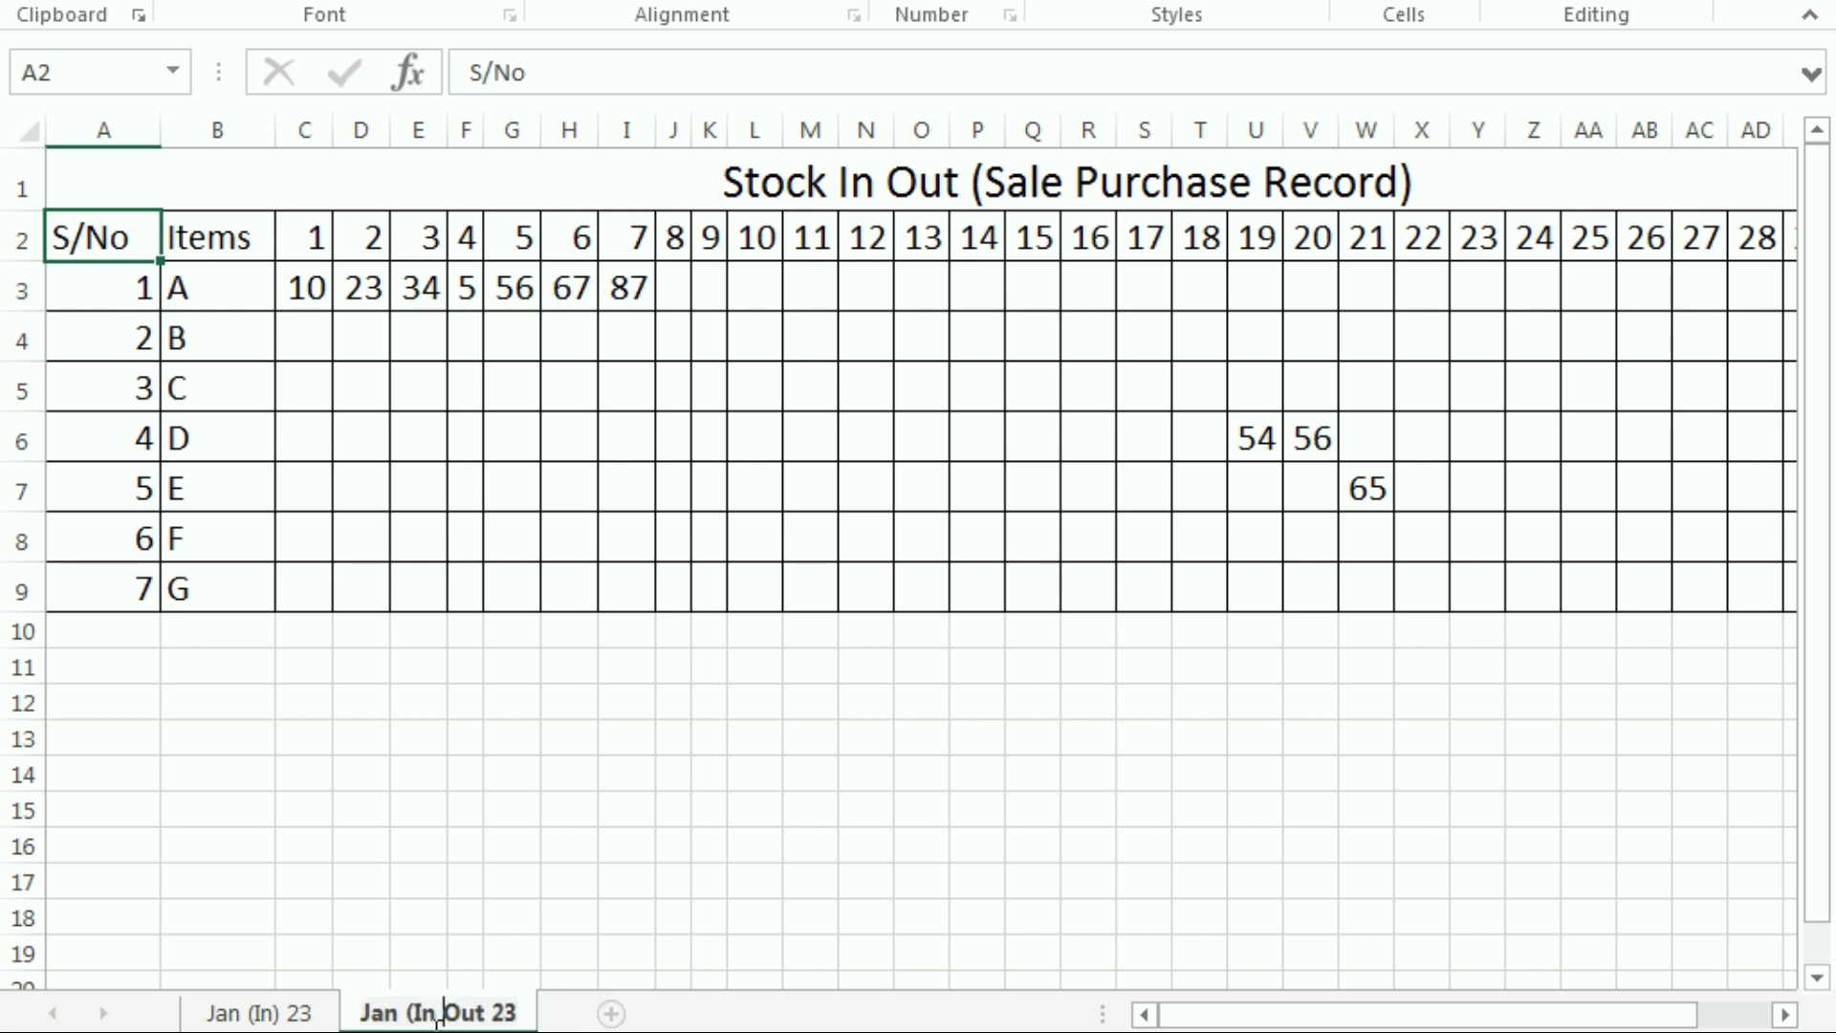
{"action": "left_click", "coordinate": [287, 1015]}
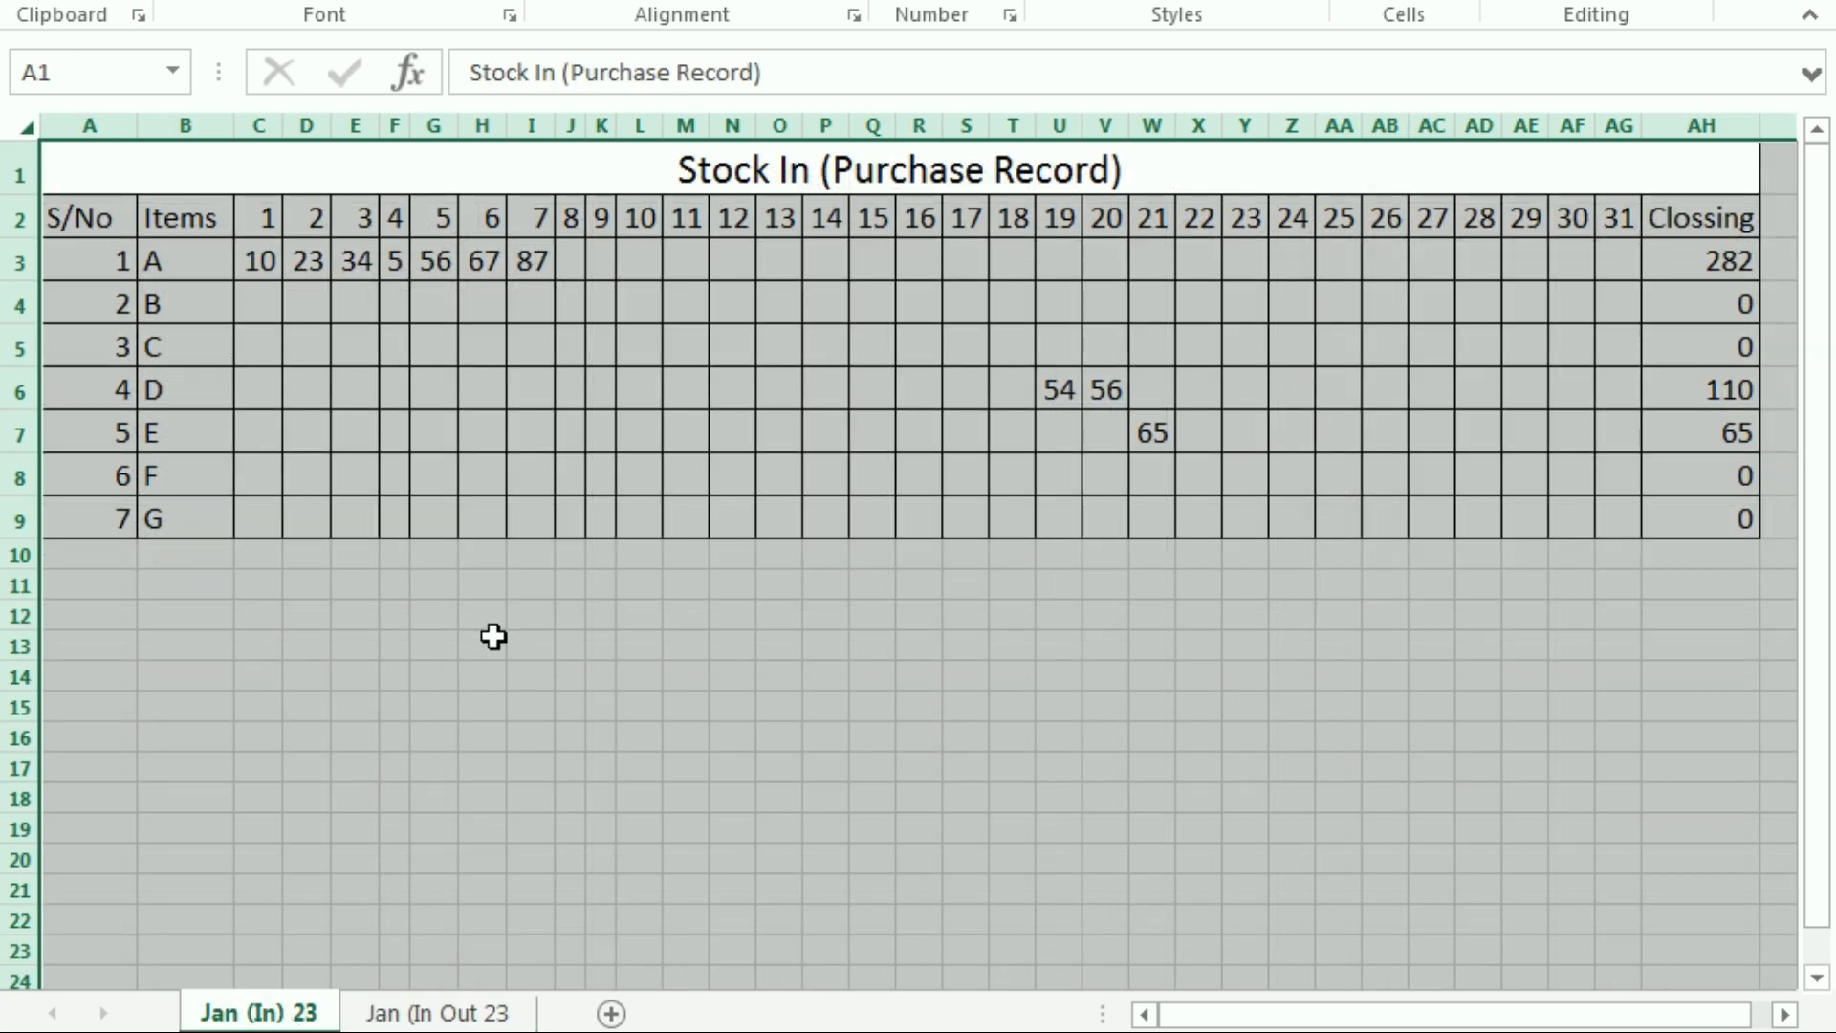
{"action": "left_click", "coordinate": [412, 1013]}
{"action": "left_click", "coordinate": [413, 849]}
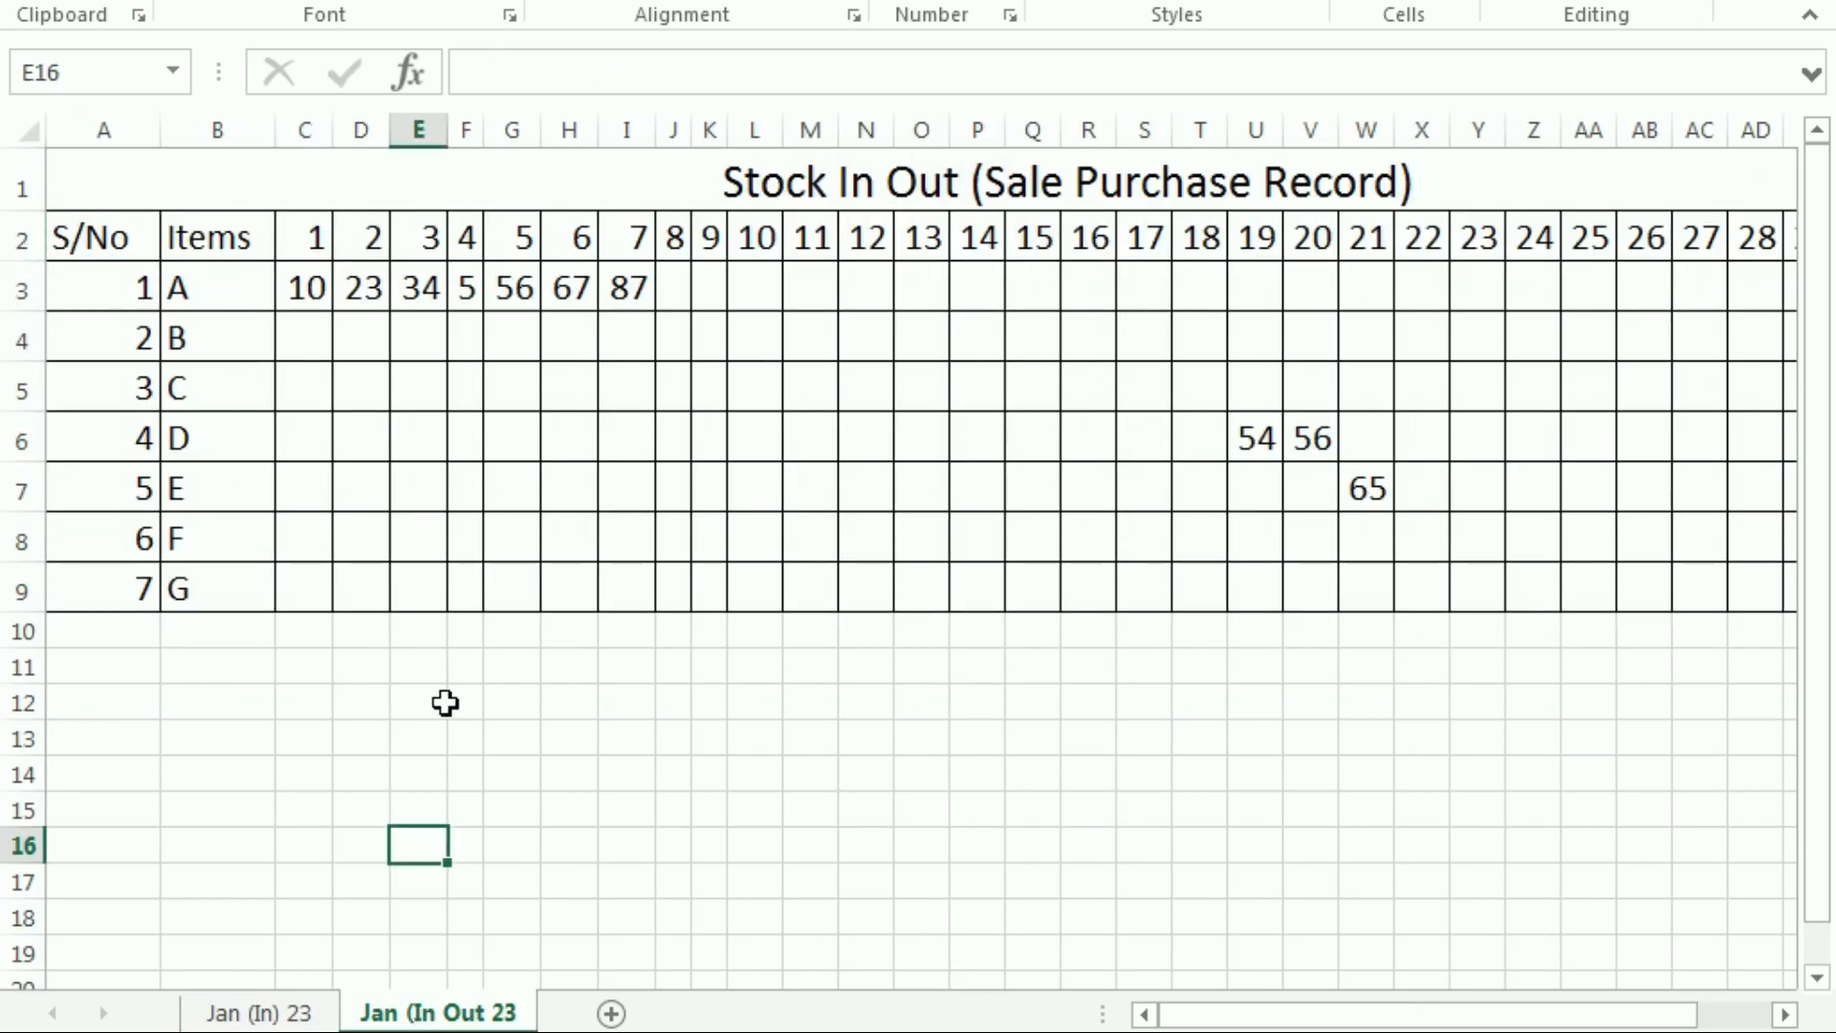
Clear the copied daily quantities of items A to G for days 1 to 31, leaving the Clossing column out of the selection
{"action": "left_click", "coordinate": [368, 828]}
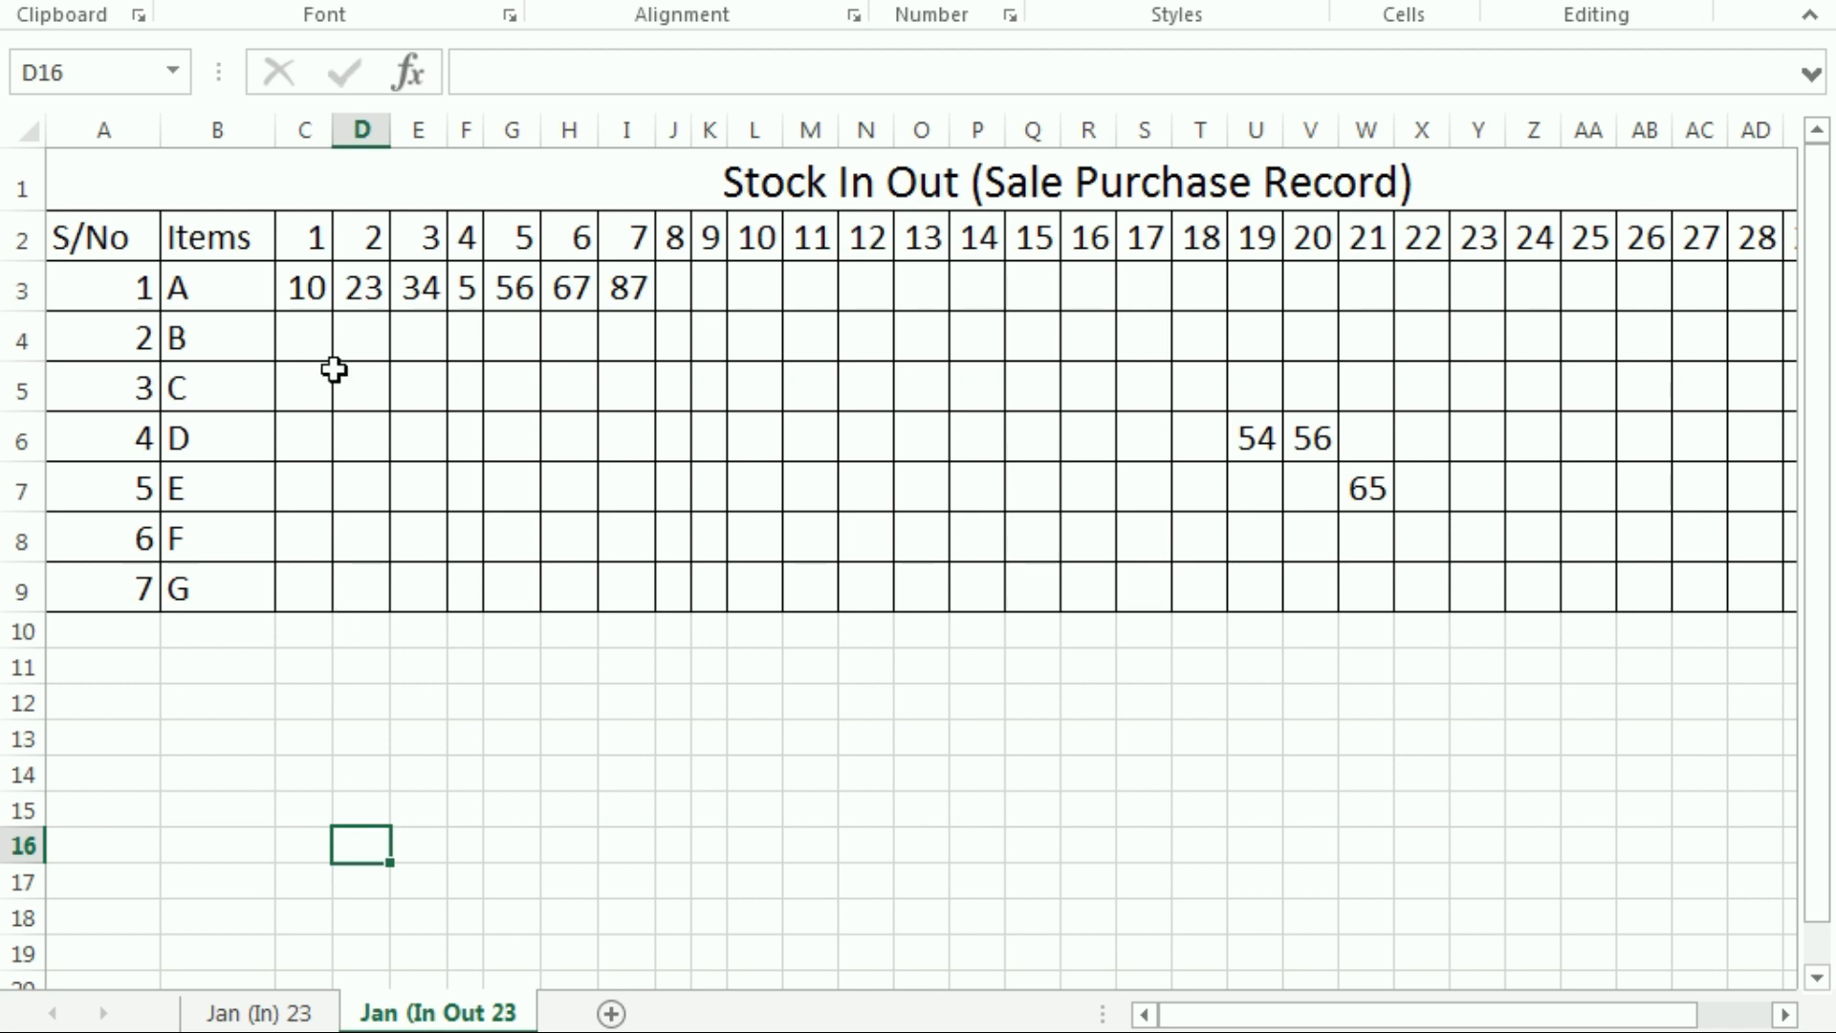
{"action": "left_click", "coordinate": [314, 251]}
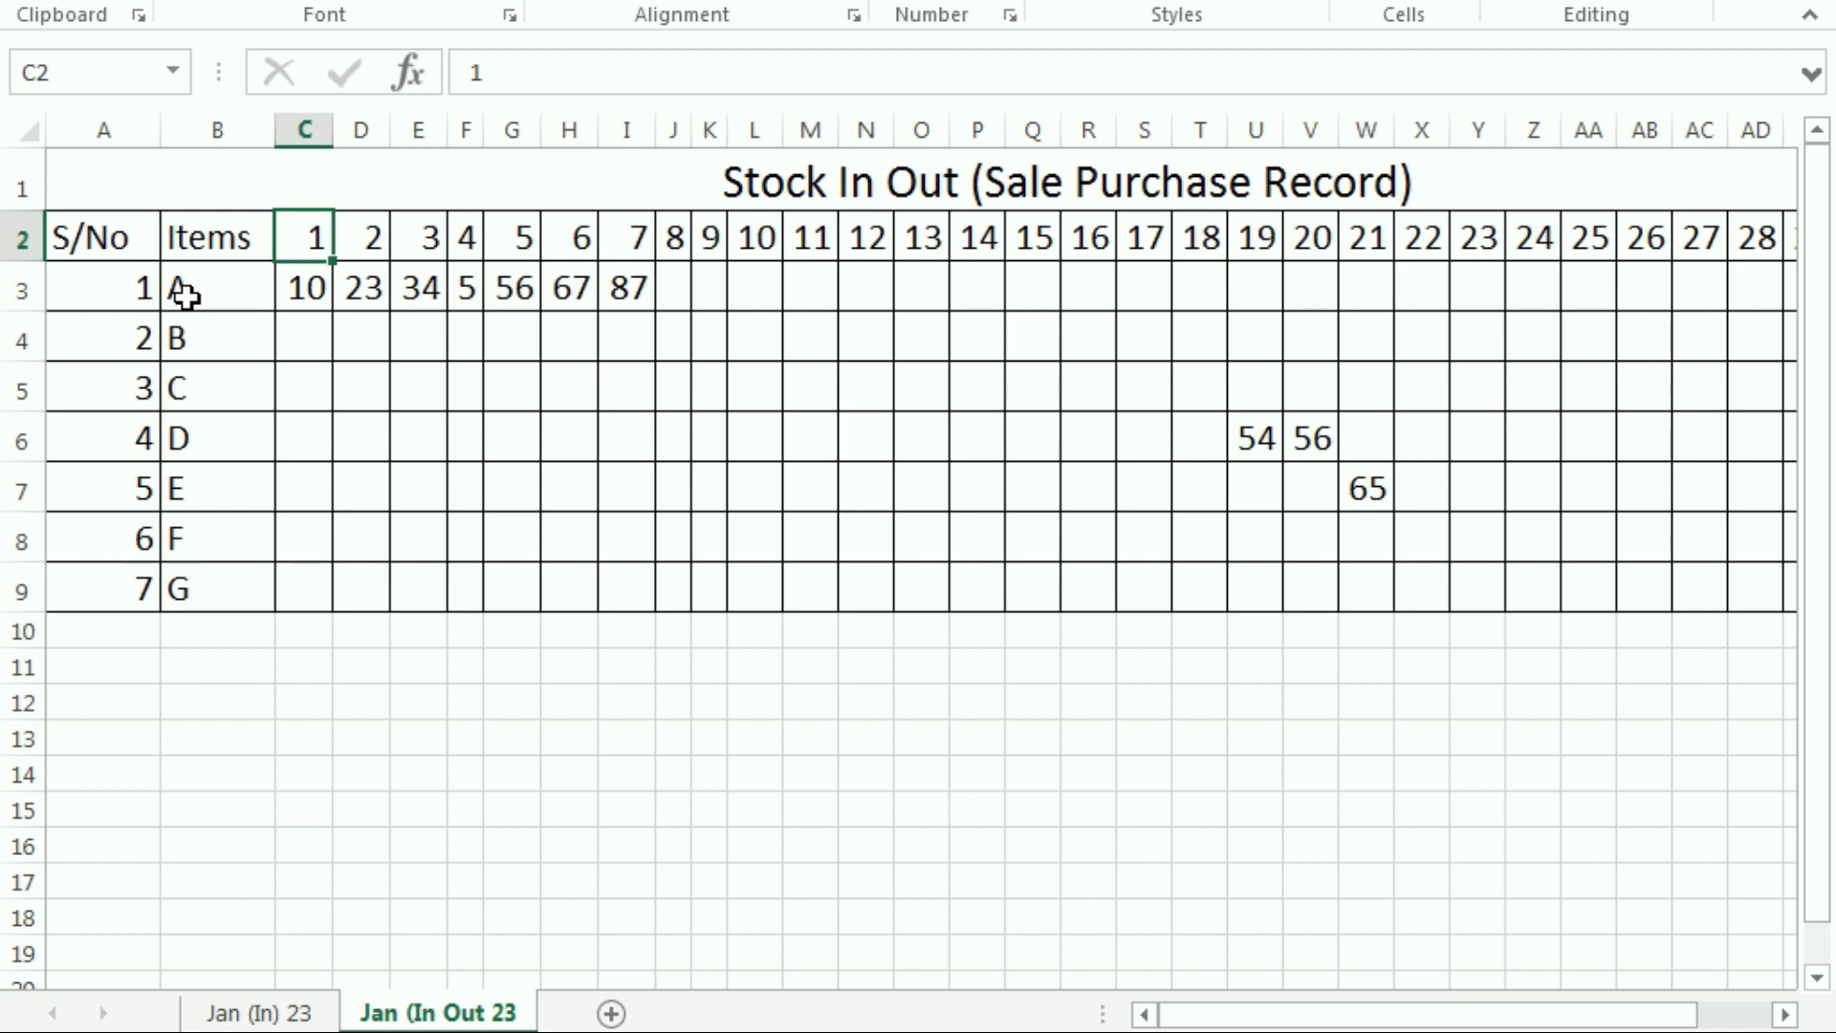
{"action": "left_click", "coordinate": [305, 304]}
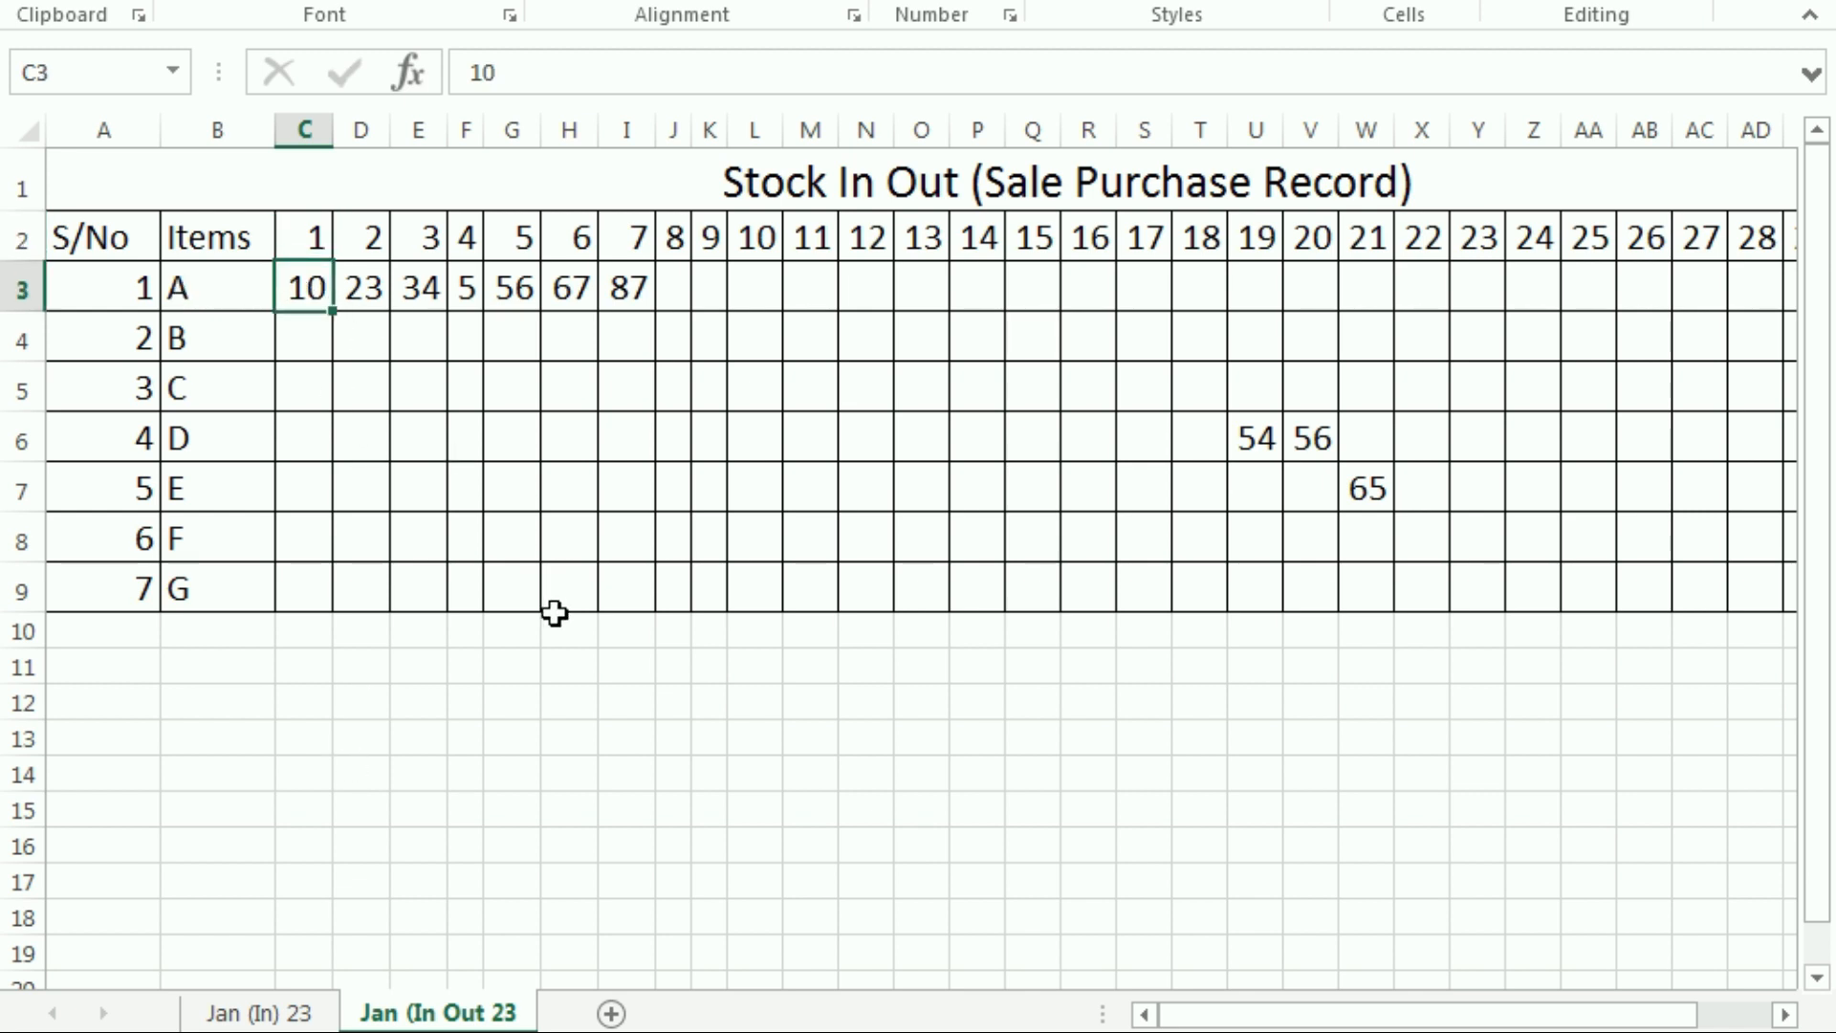
{"action": "key", "text": "shift+Right"}
{"action": "key", "text": "shift+Right"}
{"action": "key", "text": "shift+Right"}
{"action": "key", "text": "shift+Right"}
{"action": "key", "text": "shift+Right"}
{"action": "key", "text": "shift+Right"}
{"action": "key", "text": "shift+Right"}
{"action": "key", "text": "shift+Right"}
{"action": "key", "text": "shift+Right"}
{"action": "key", "text": "shift+Right"}
{"action": "key", "text": "shift+Right"}
{"action": "key", "text": "shift+Right"}
{"action": "key", "text": "shift+Right"}
{"action": "key", "text": "shift+Right"}
{"action": "key", "text": "shift+Right"}
{"action": "key", "text": "shift+Right"}
{"action": "key", "text": "shift+Right"}
{"action": "key", "text": "shift+Right"}
{"action": "key", "text": "shift+Right"}
{"action": "key", "text": "shift+Right"}
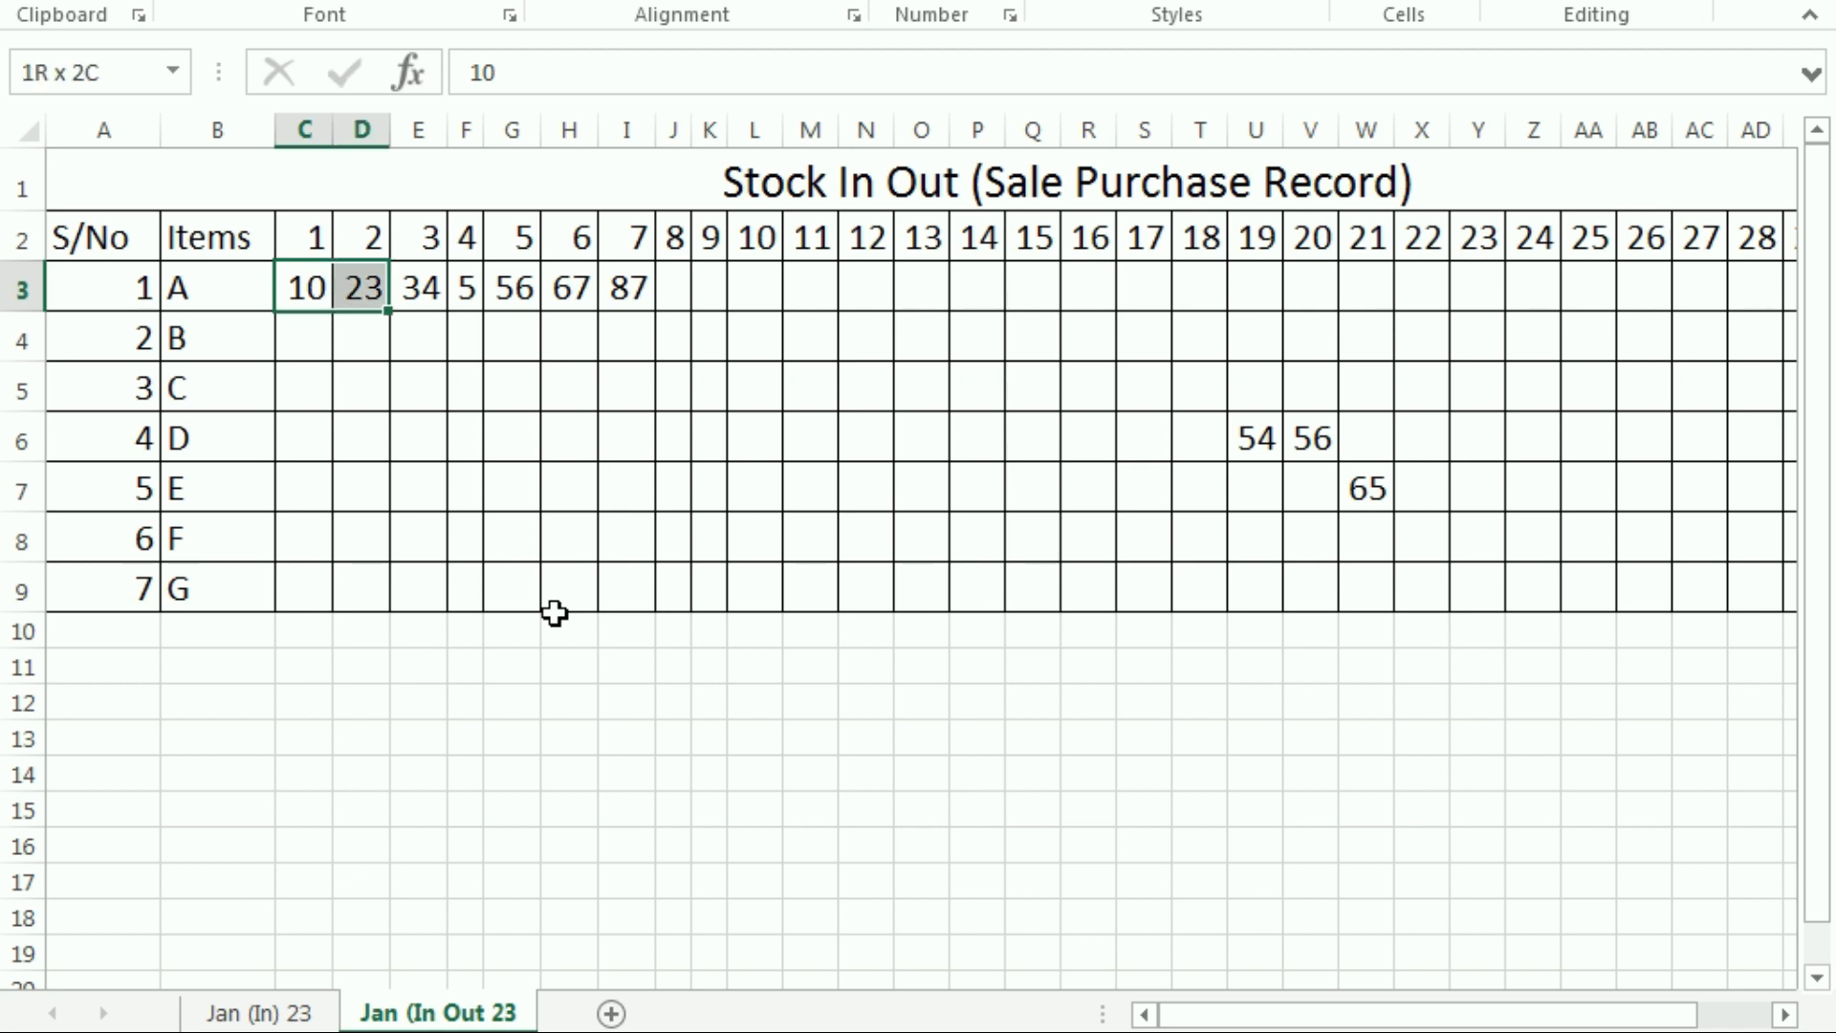
{"action": "key", "text": "shift+Right"}
{"action": "key", "text": "shift+Right"}
{"action": "key", "text": "shift+Right"}
{"action": "key", "text": "shift+Right"}
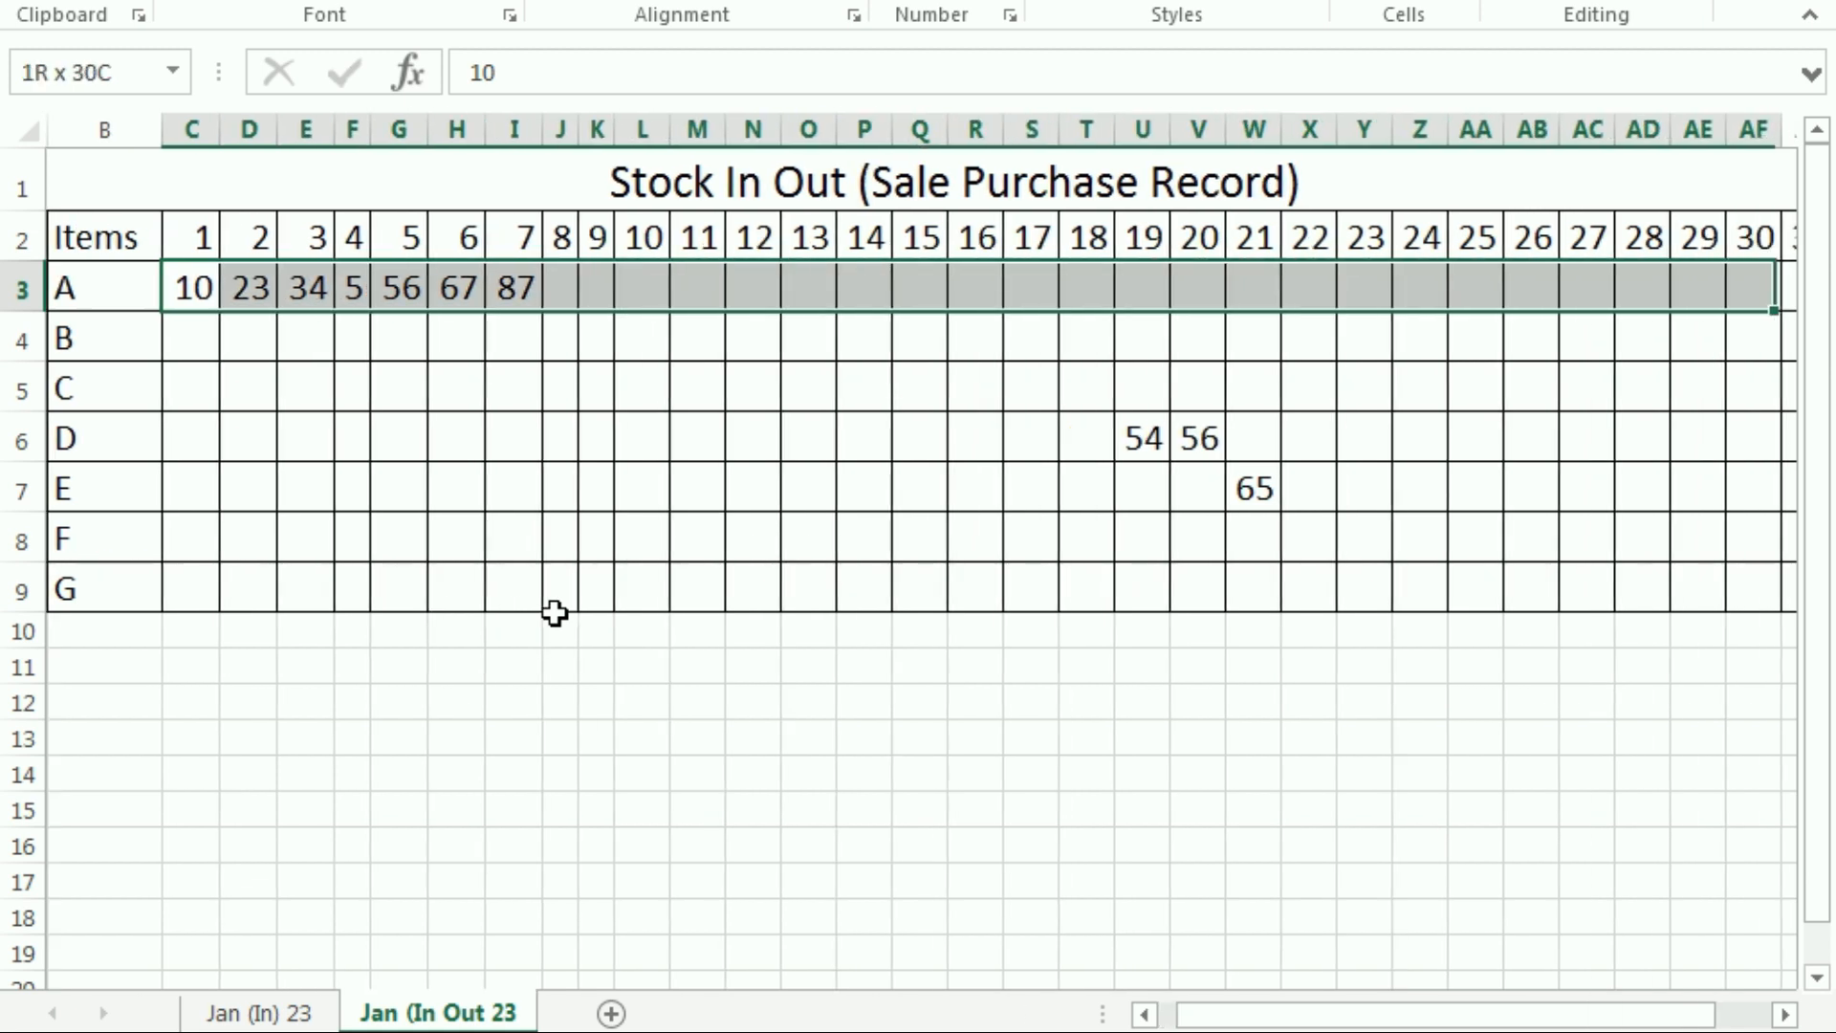
{"action": "key", "text": "shift+Down"}
{"action": "key", "text": "shift+Down"}
{"action": "key", "text": "shift+Down"}
{"action": "key", "text": "shift+Down"}
{"action": "key", "text": "shift+Down"}
{"action": "key", "text": "shift+Down"}
{"action": "key", "text": "shift+Down"}
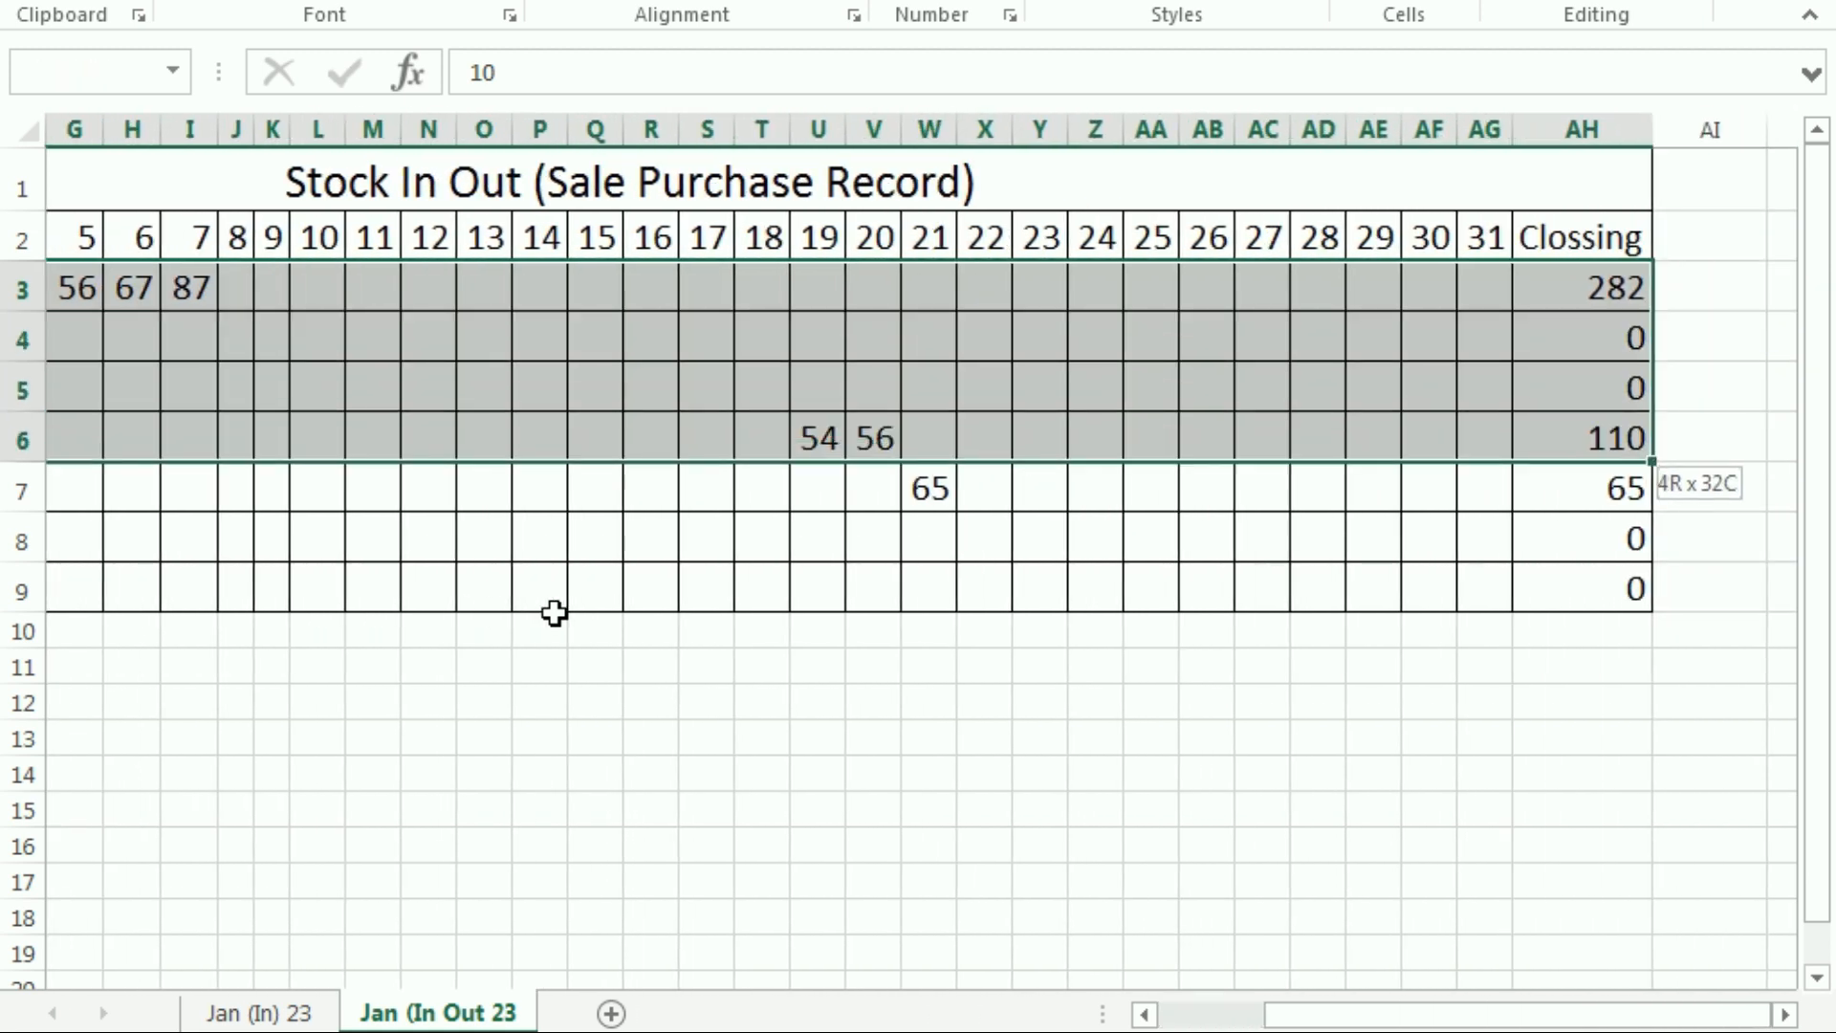
{"action": "key", "text": "shift+Up"}
{"action": "key", "text": "Delete"}
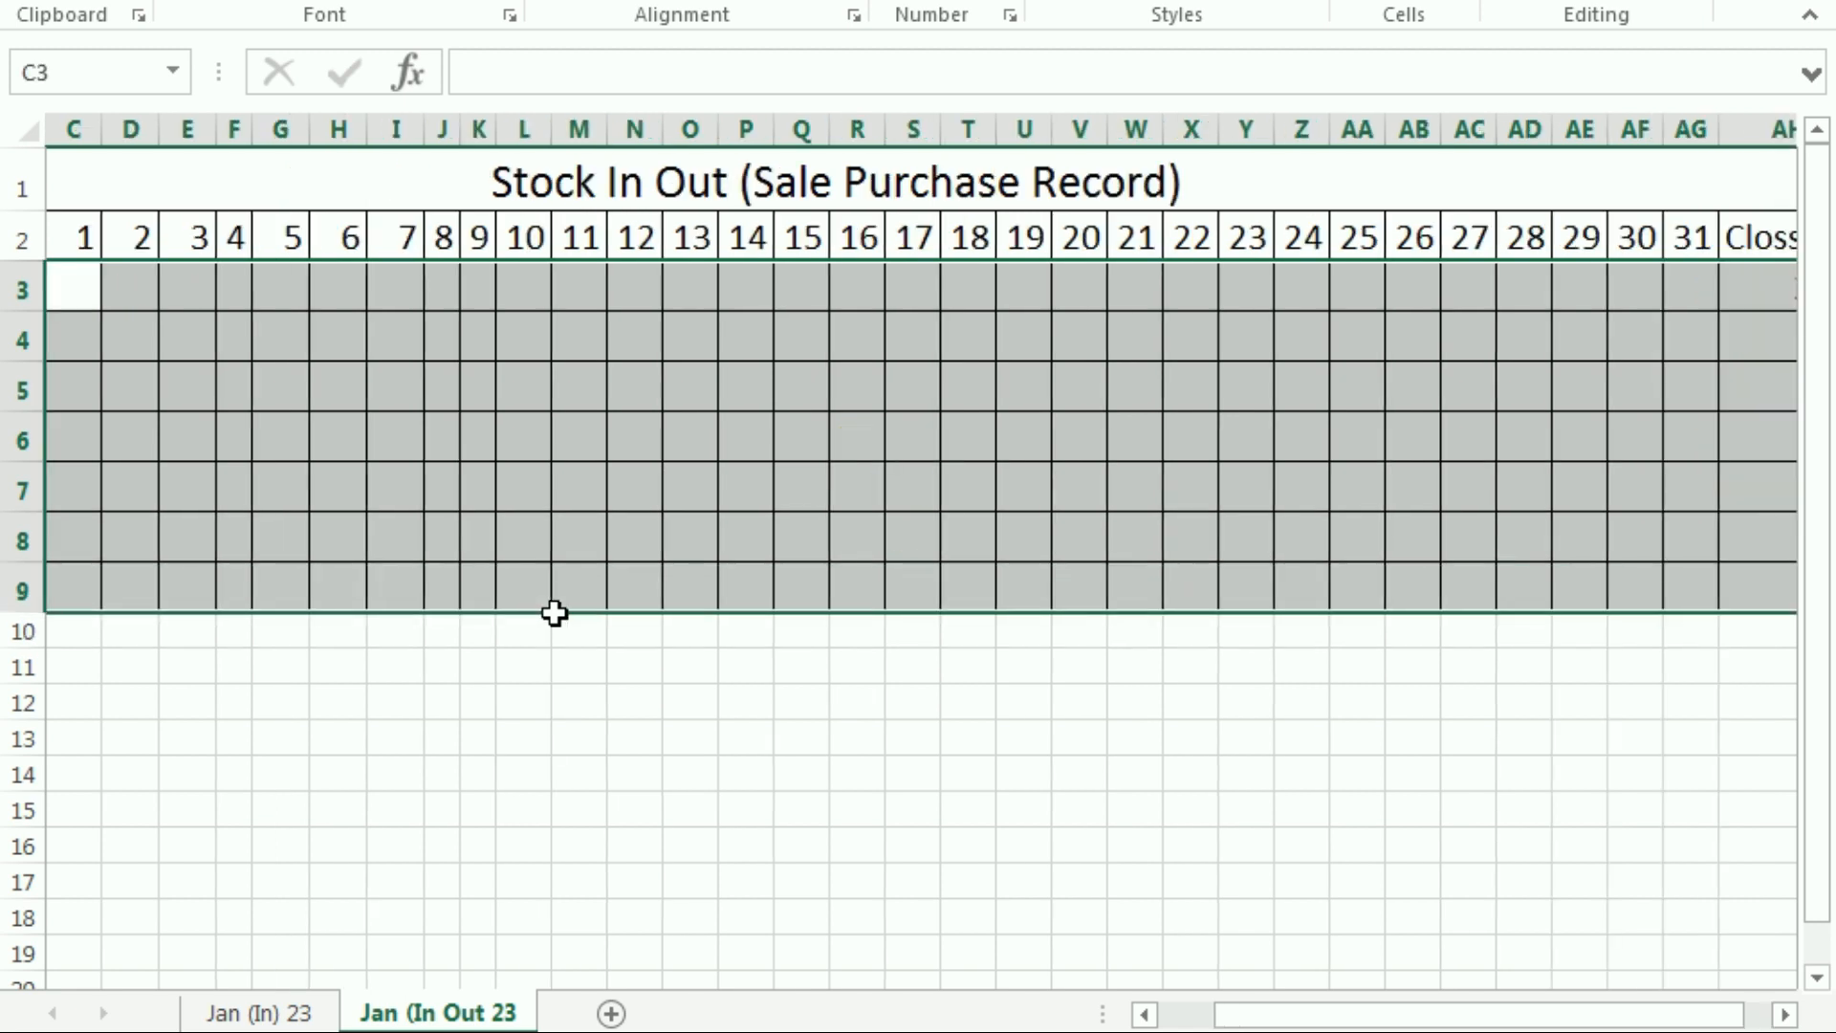
{"action": "key", "text": "Left"}
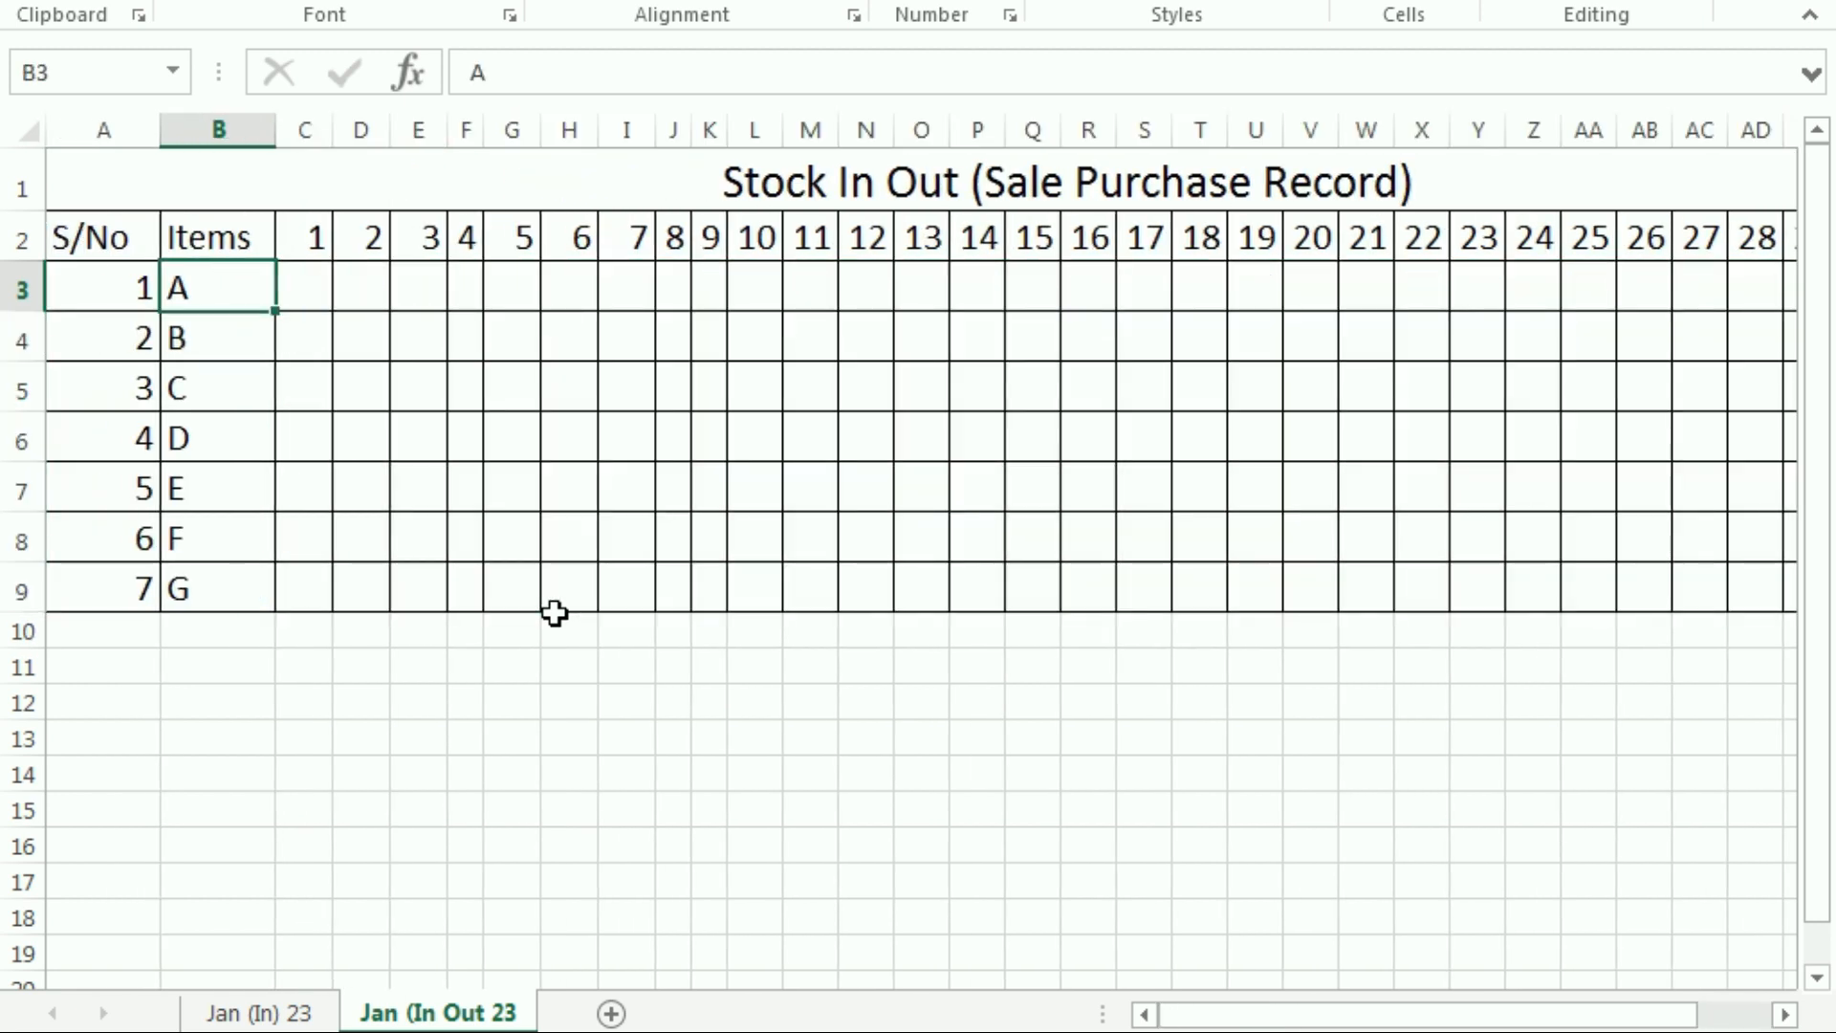
Insert an entire column before the day 1 column, between Items and 1
{"action": "key", "text": "Right"}
{"action": "key", "text": "Up"}
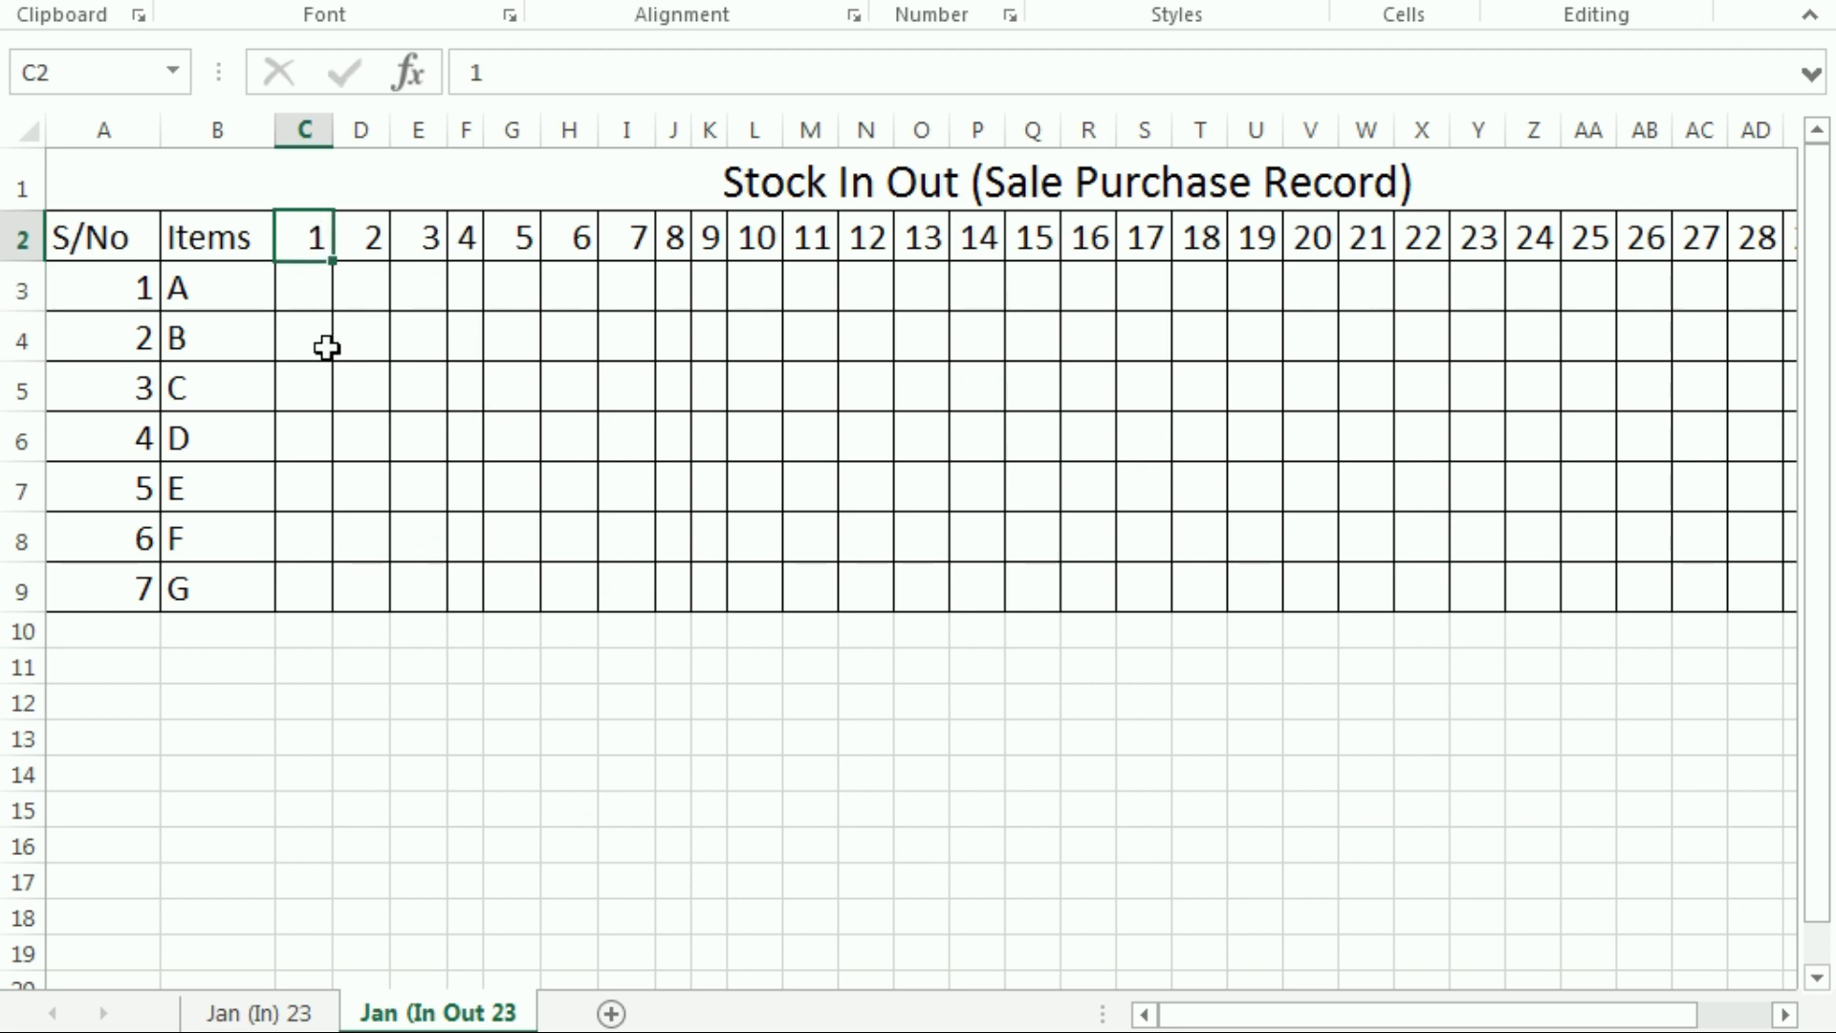
{"action": "key", "text": "ctrl+shift+plus"}
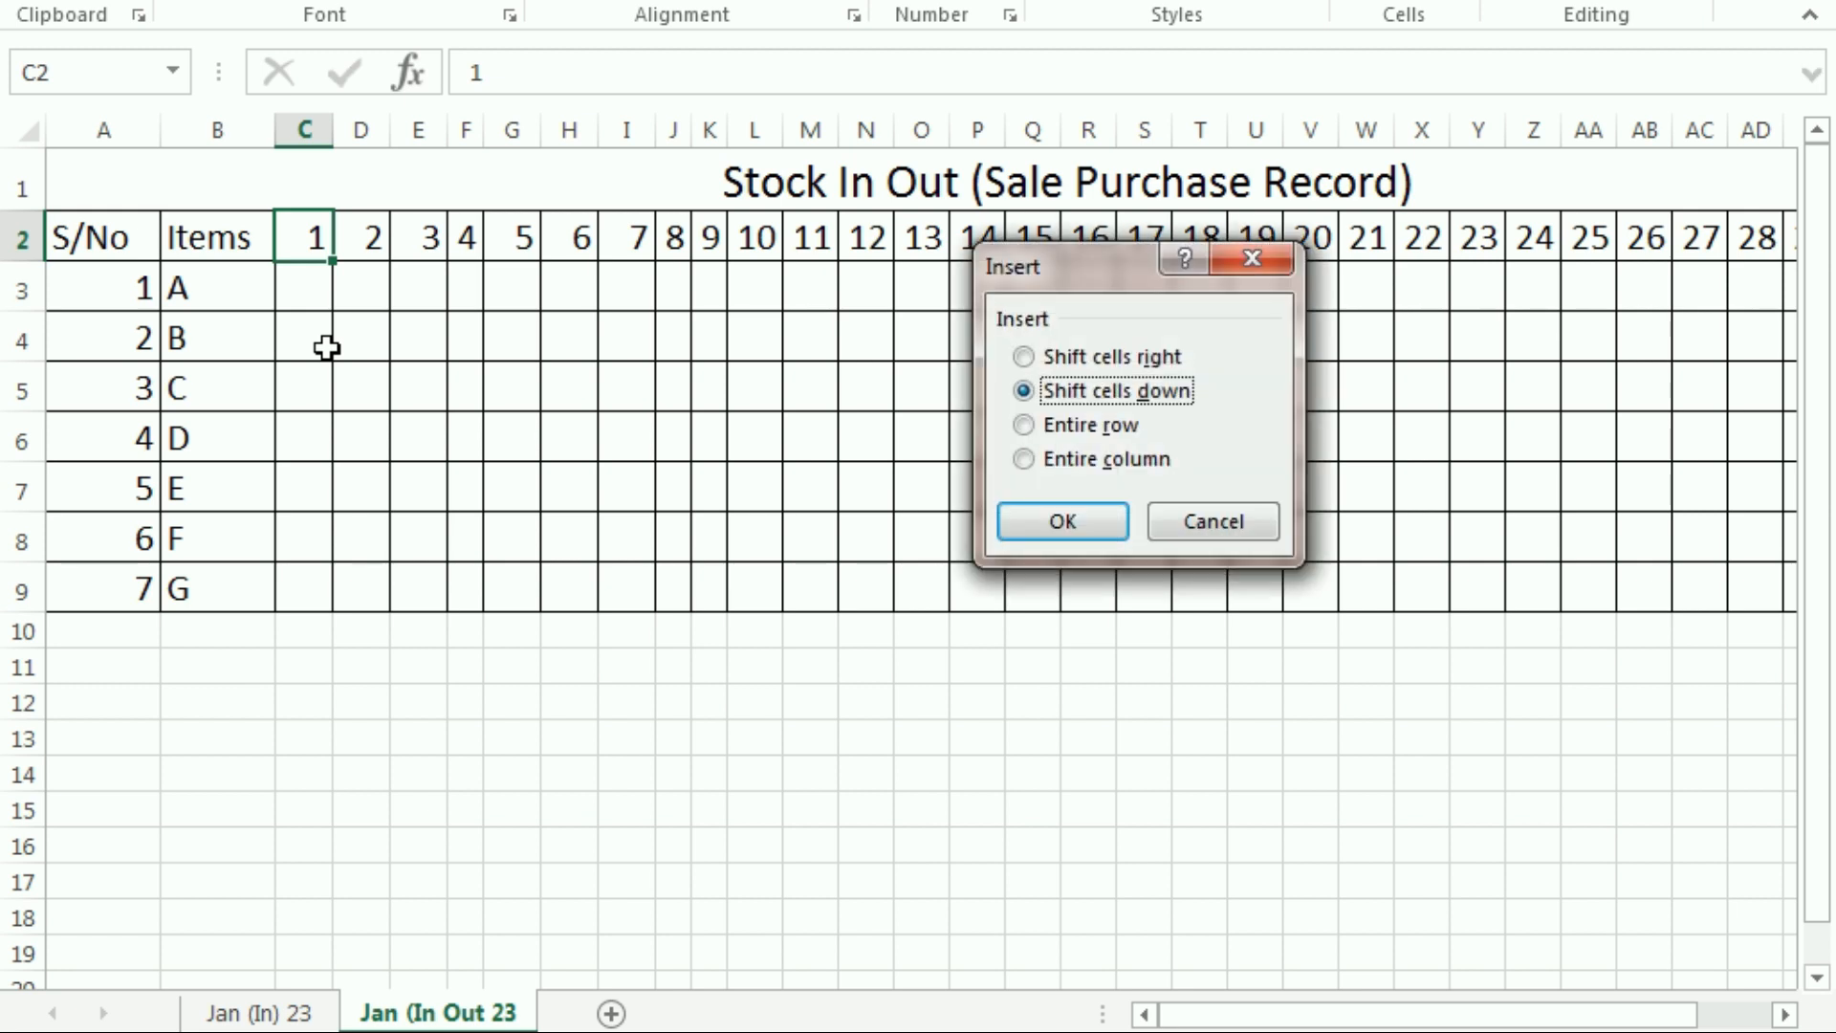
{"action": "left_click_drag", "start_coordinate": [1028, 277], "coordinate": [380, 317]}
{"action": "left_click", "coordinate": [357, 509]}
{"action": "left_click", "coordinate": [389, 574]}
{"action": "left_click", "coordinate": [315, 421]}
{"action": "left_click", "coordinate": [328, 247]}
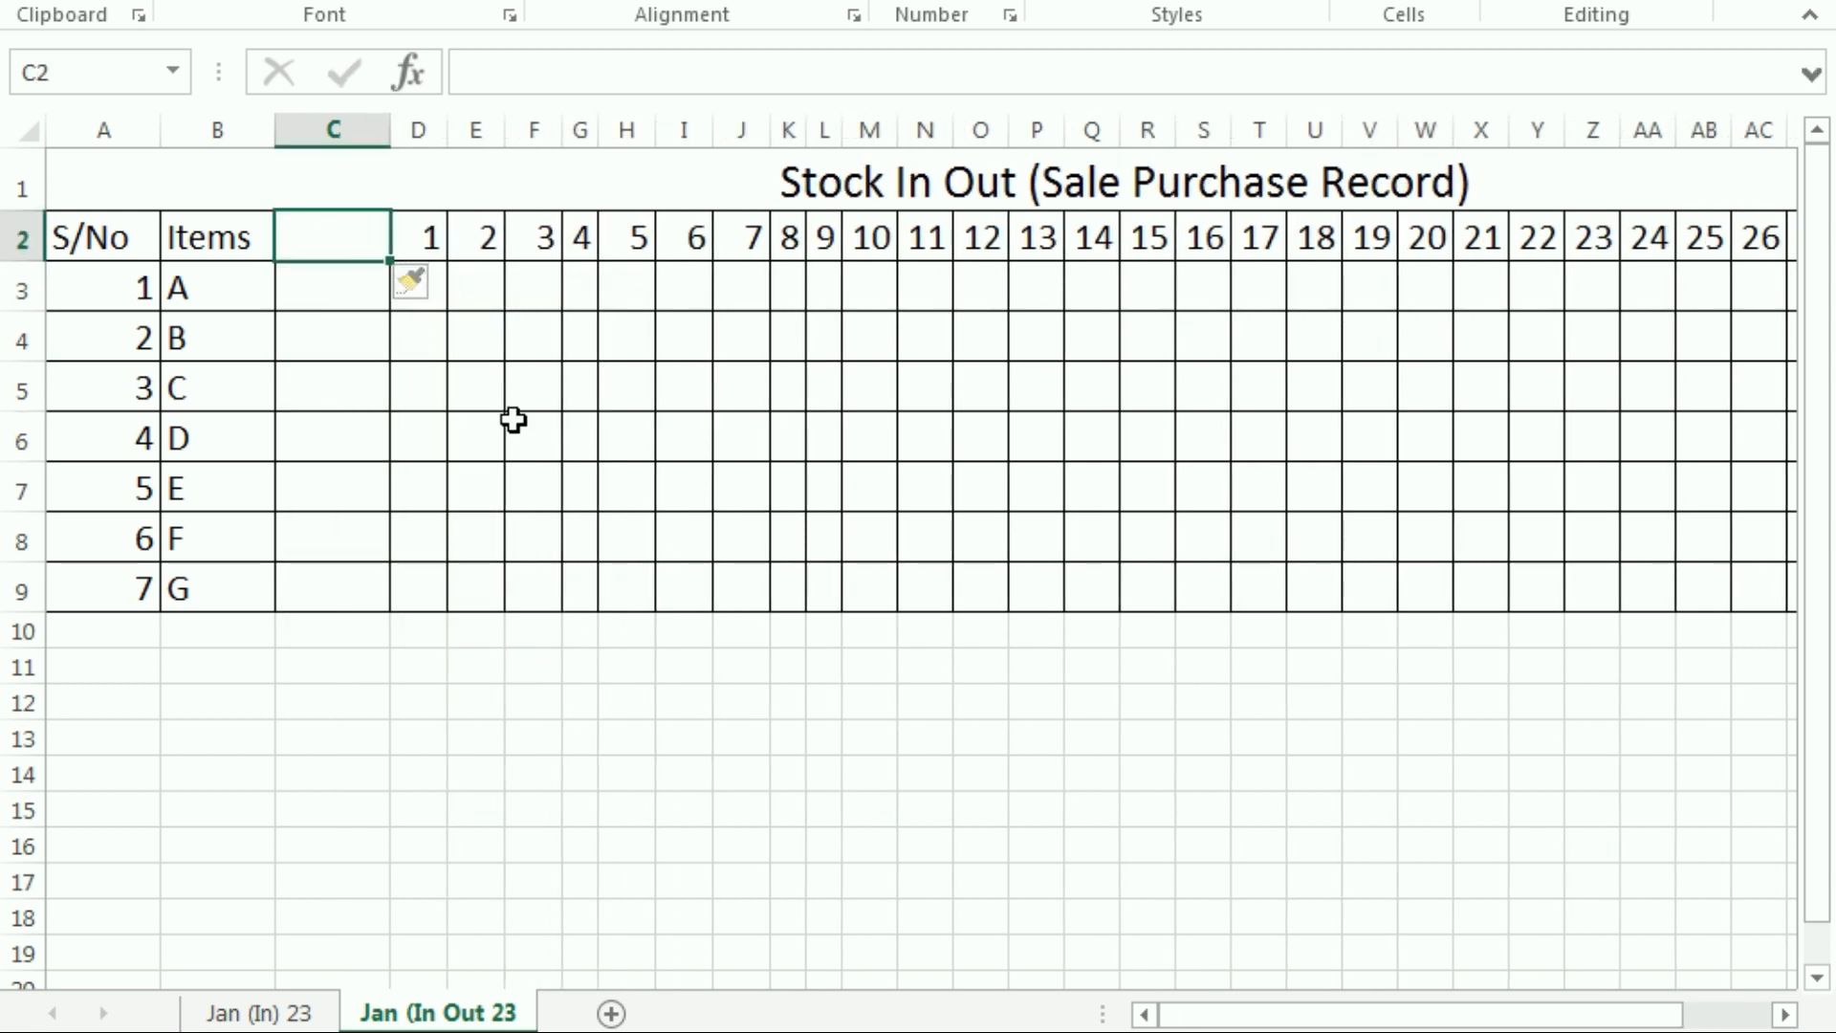
Enter the header Opening Stock in cell C2 and widen column C to fit it
{"action": "type", "text": "Ope"}
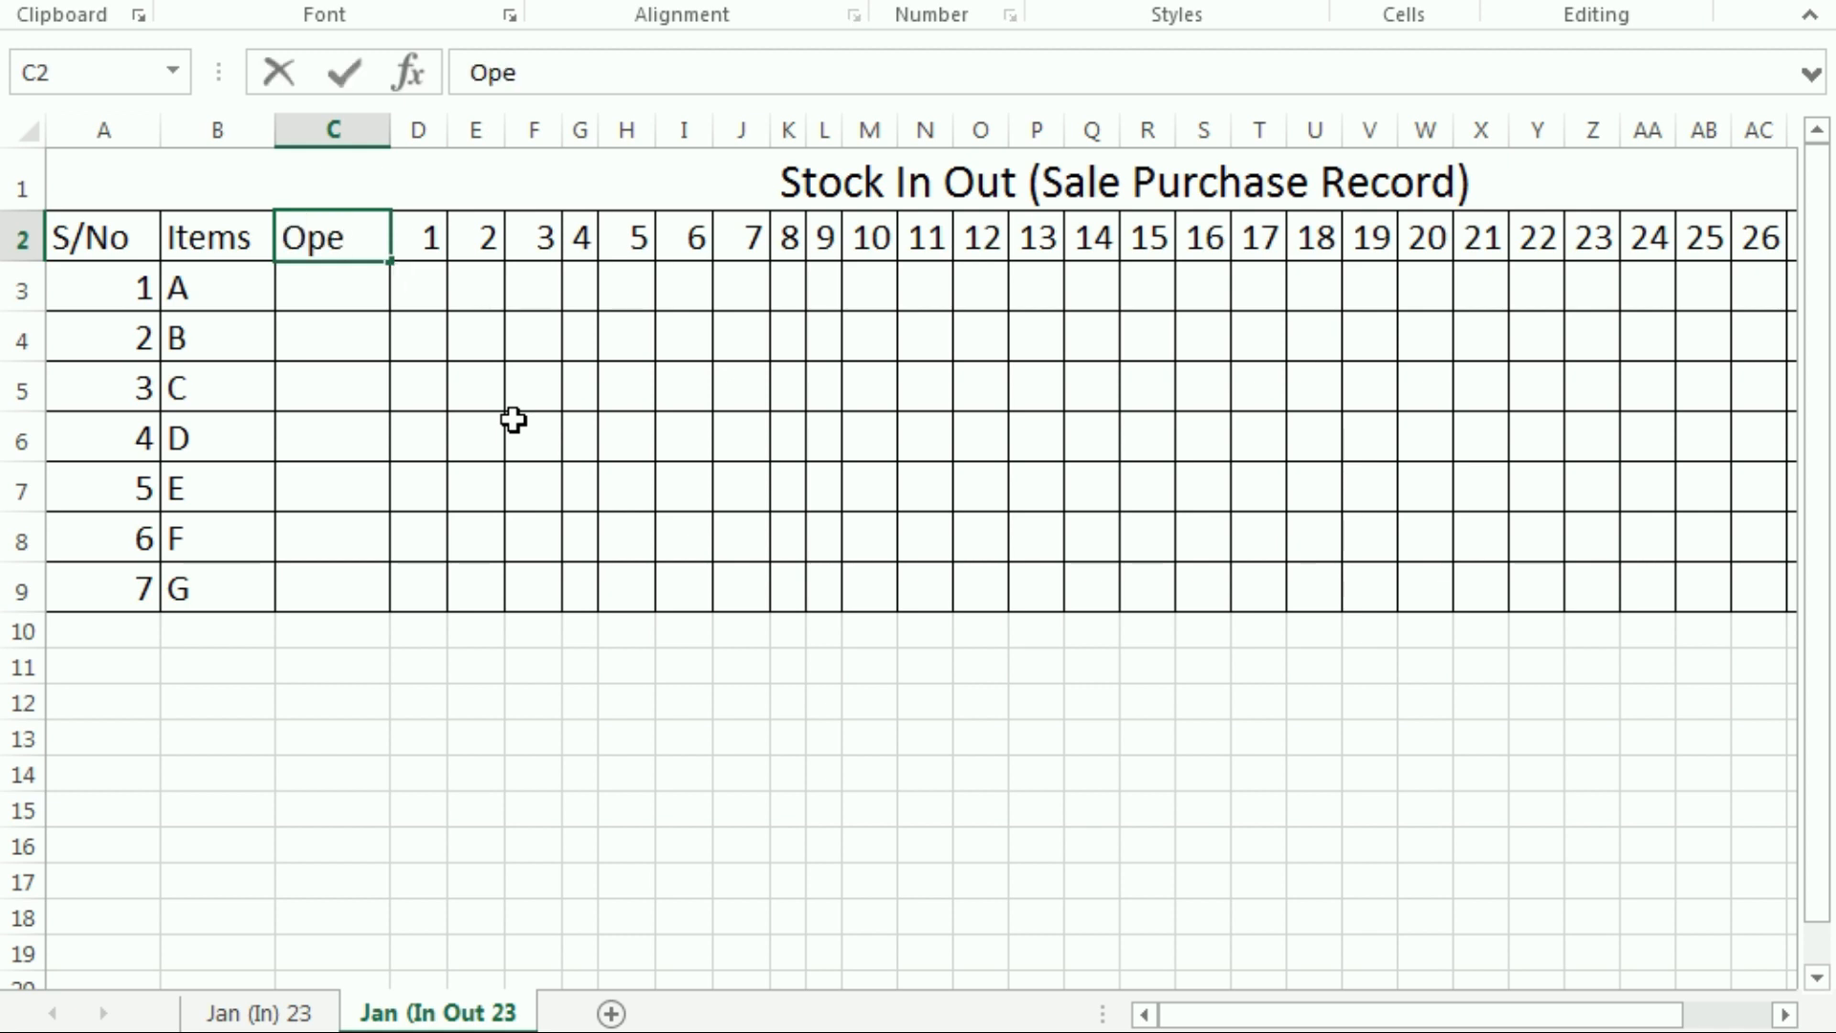
{"action": "type", "text": "ning"}
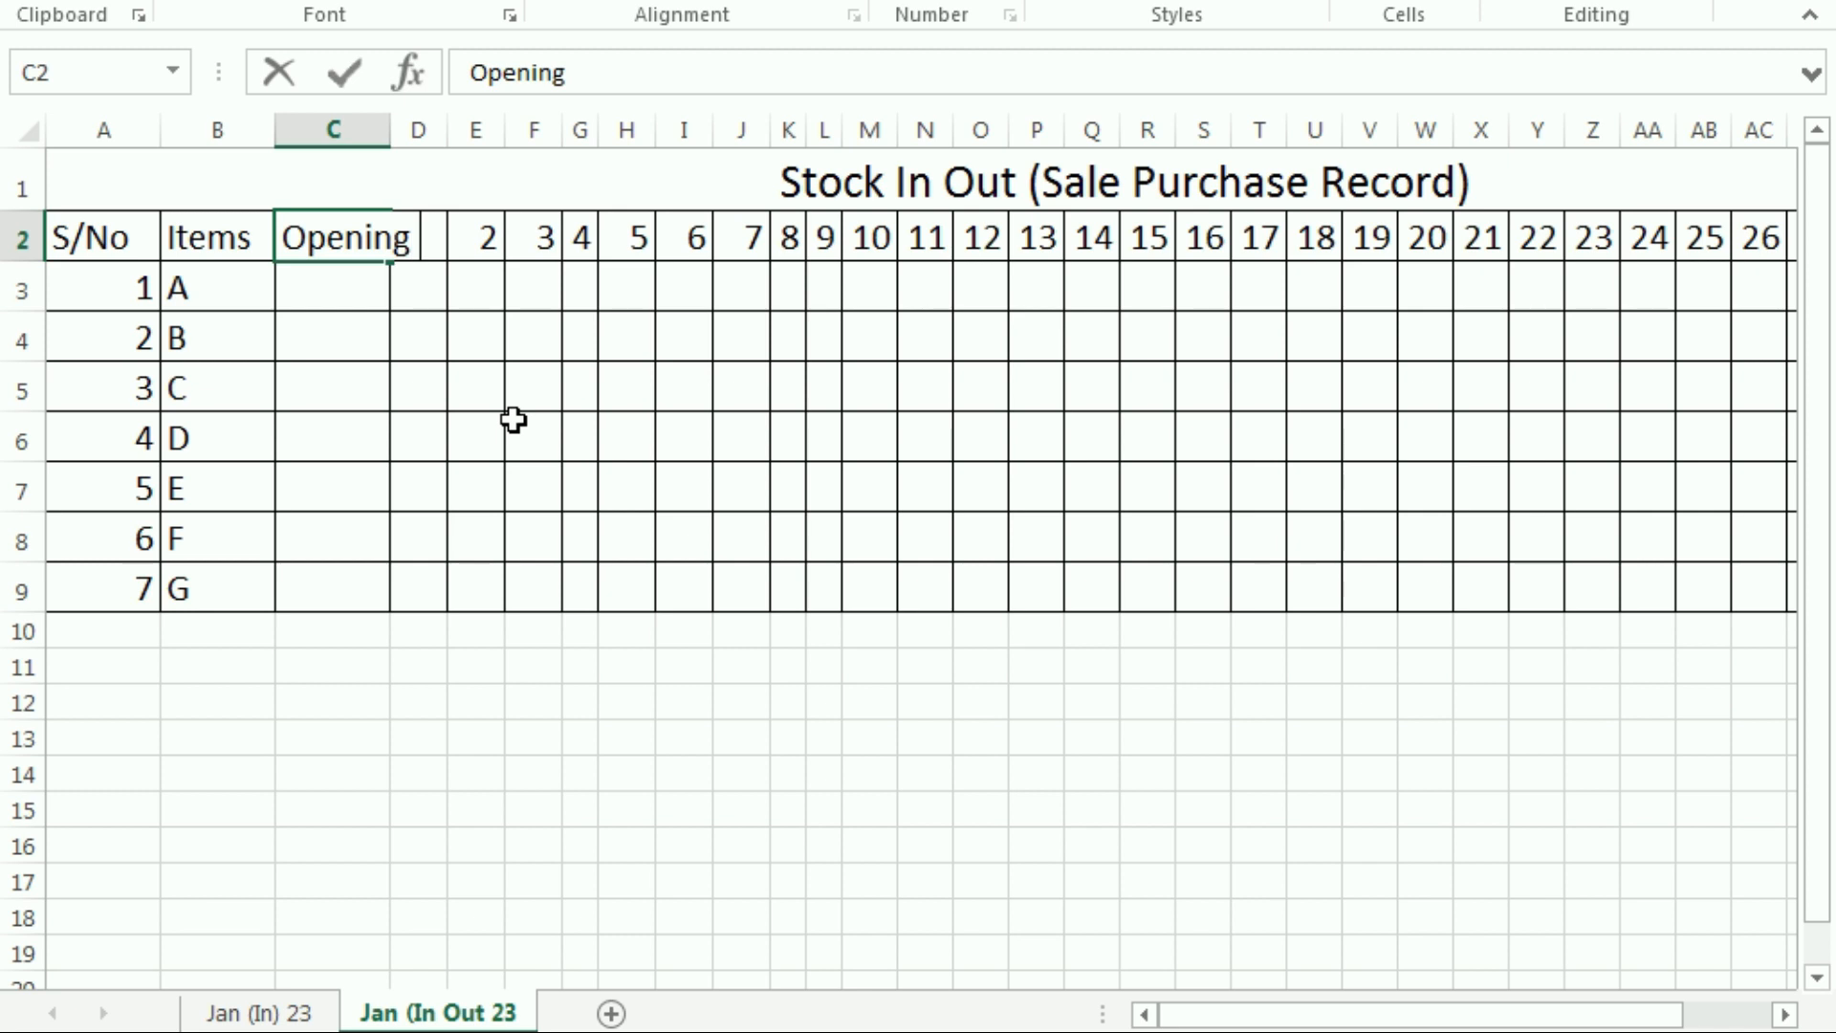
{"action": "type", "text": " Stock"}
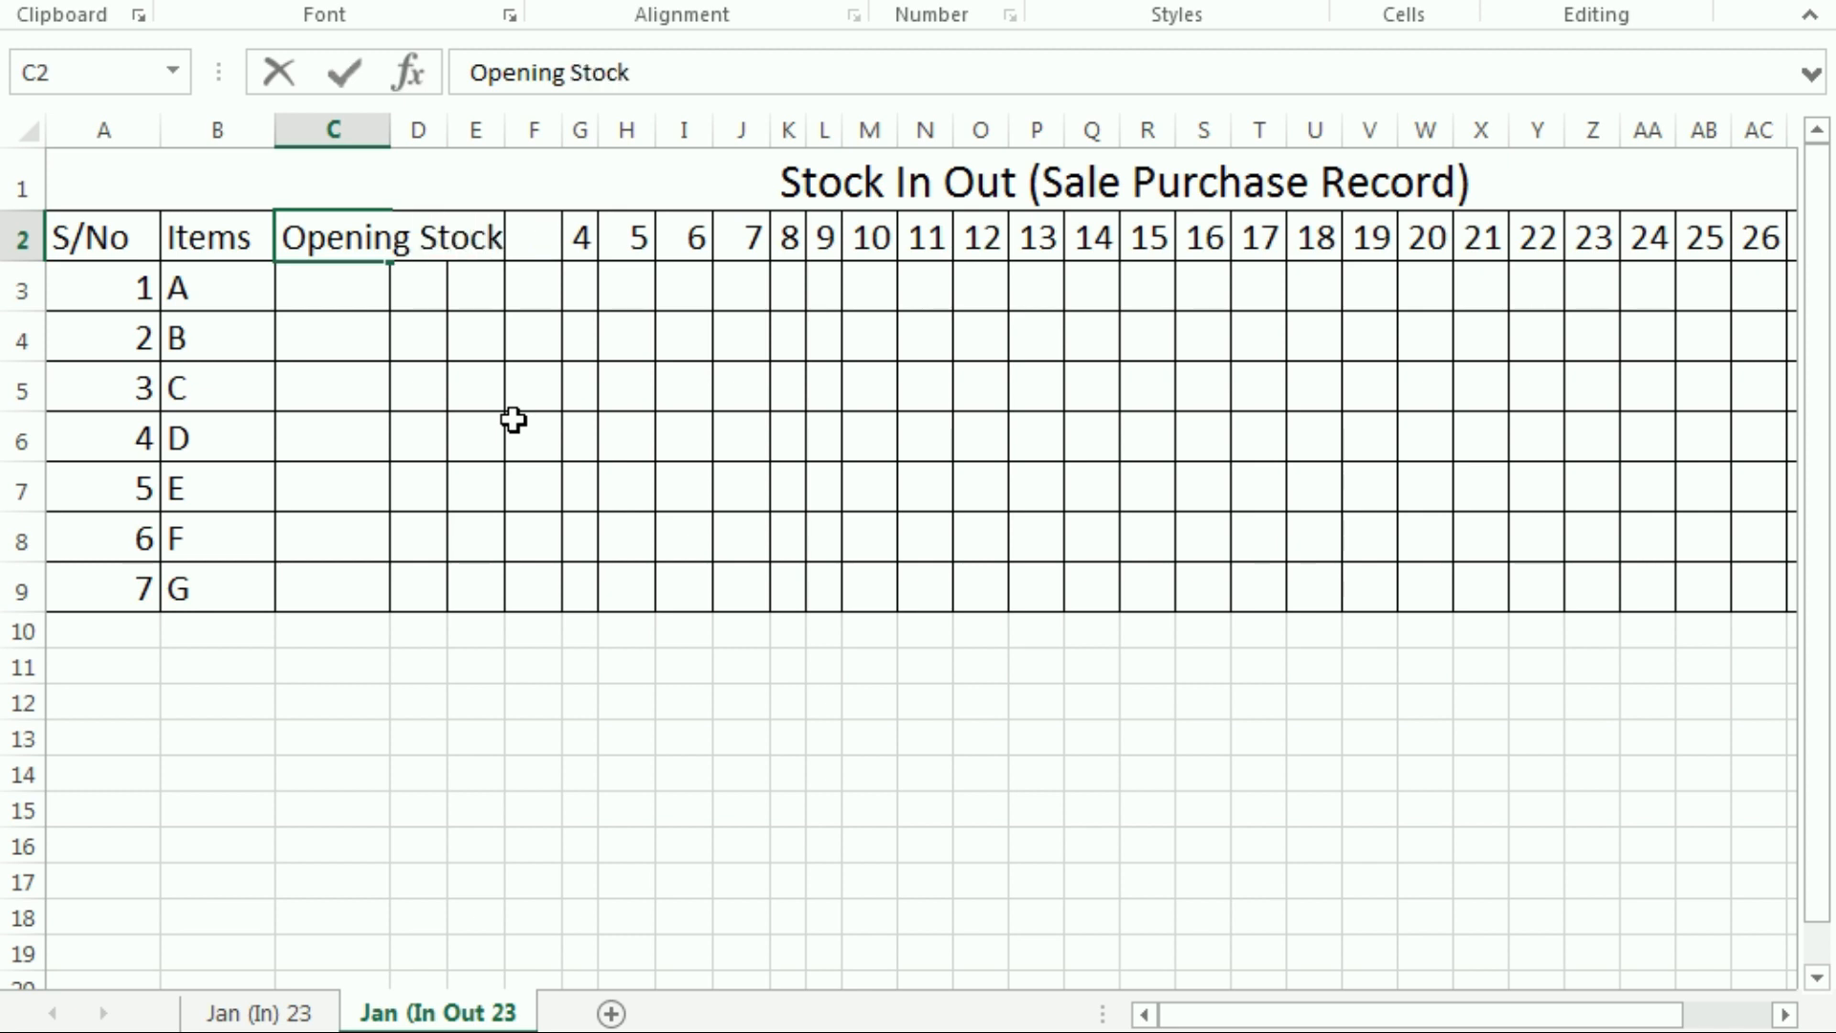
{"action": "key", "text": "Return"}
{"action": "key", "text": "Up"}
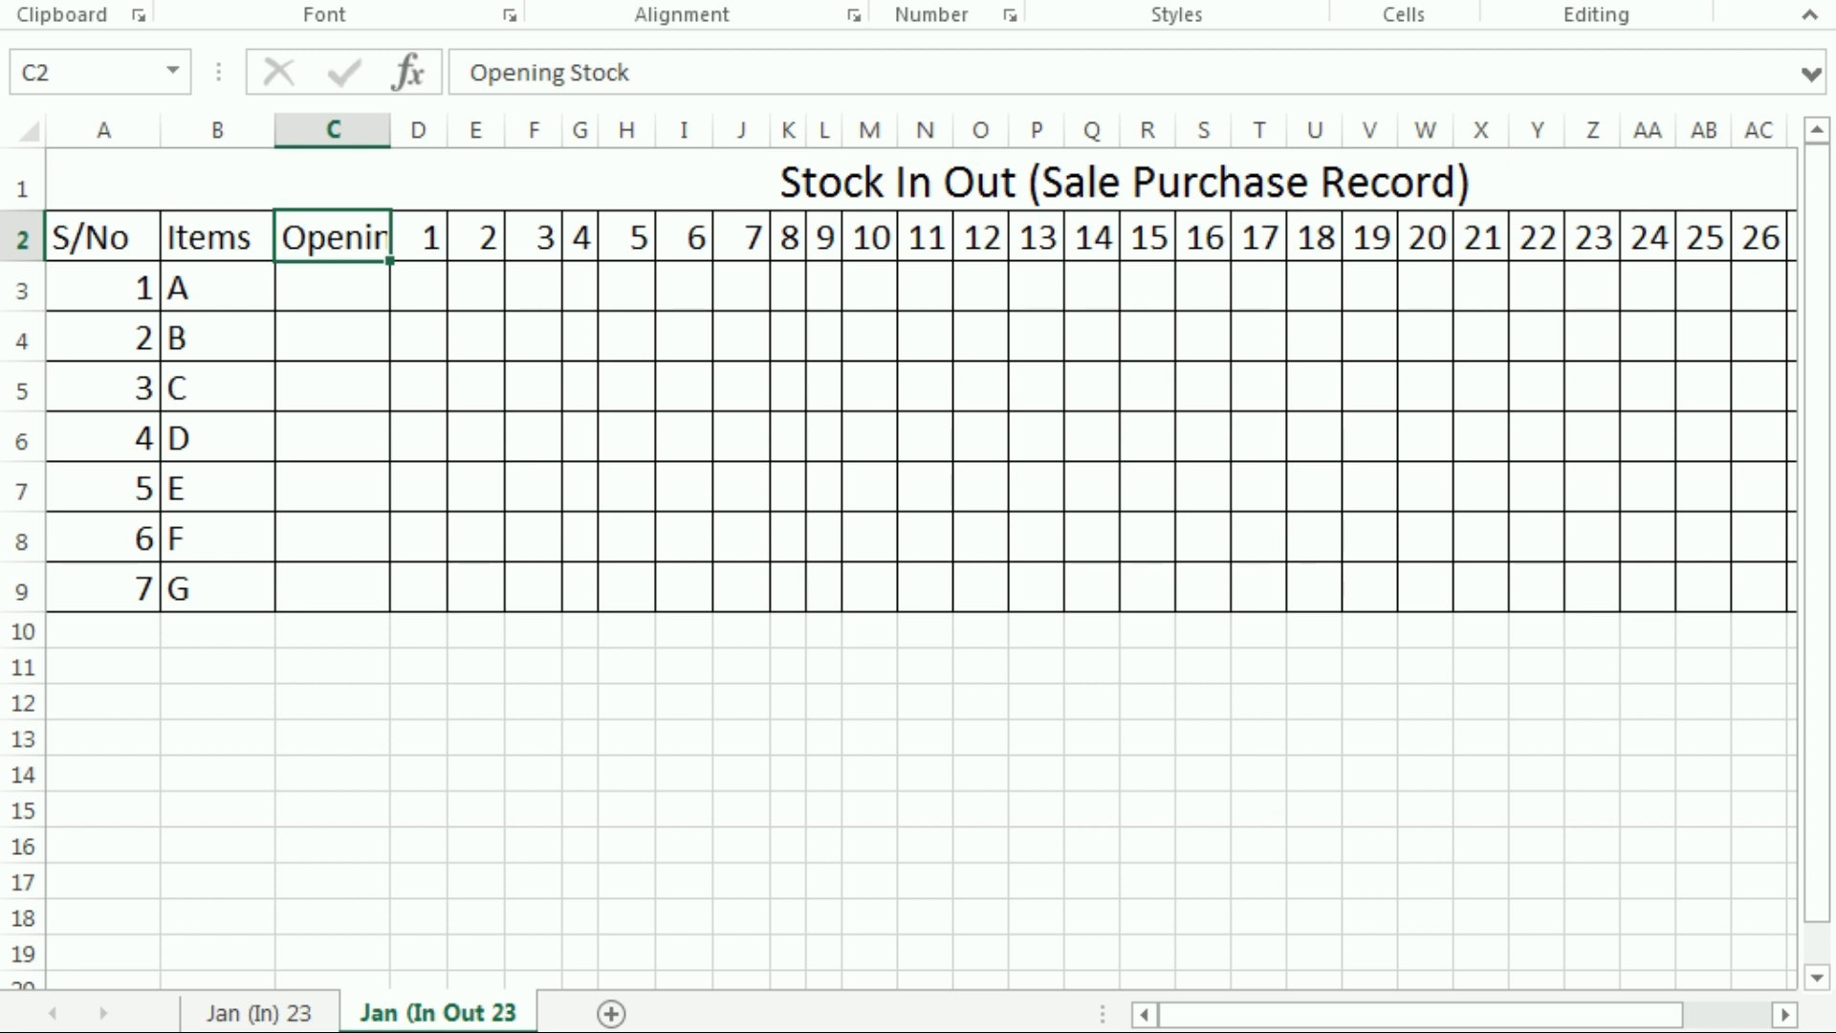
{"action": "left_click_drag", "start_coordinate": [388, 126], "coordinate": [388, 126]}
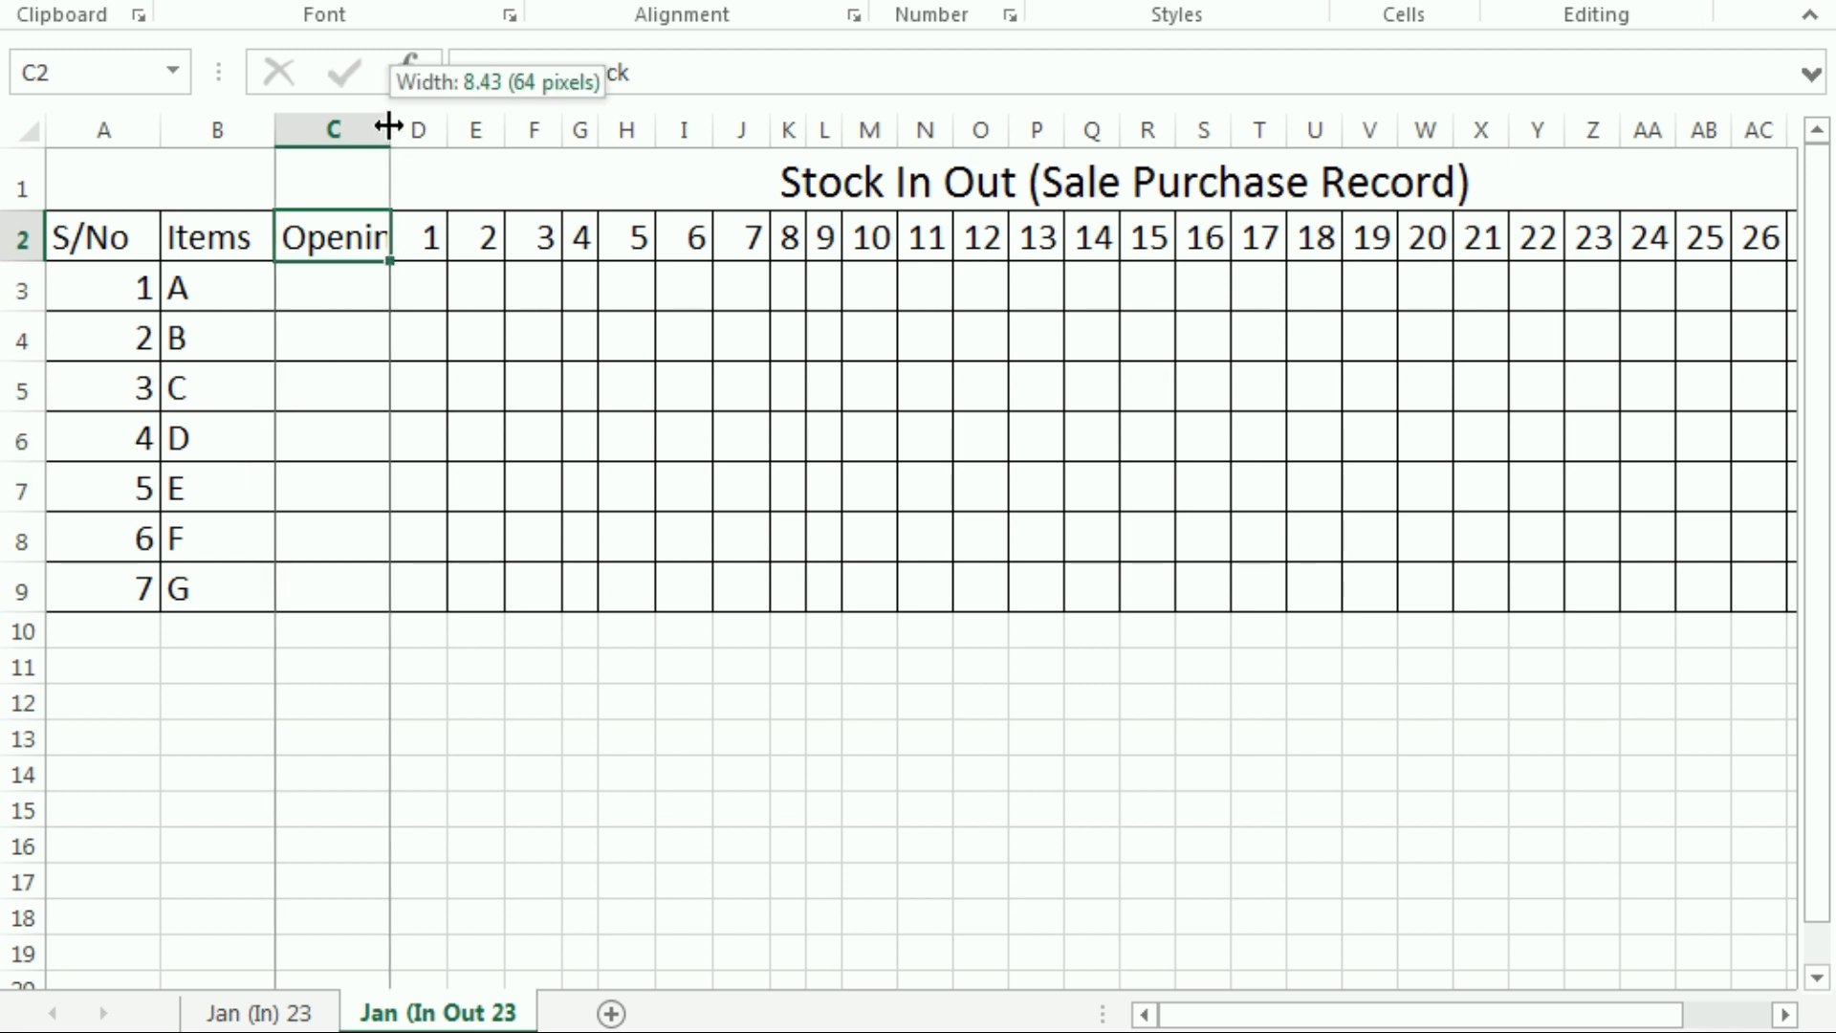
{"action": "double_click", "coordinate": [388, 127]}
{"action": "left_click", "coordinate": [400, 291]}
{"action": "left_click", "coordinate": [411, 437]}
{"action": "left_click", "coordinate": [421, 282]}
{"action": "key", "text": "Up"}
{"action": "left_click", "coordinate": [455, 439]}
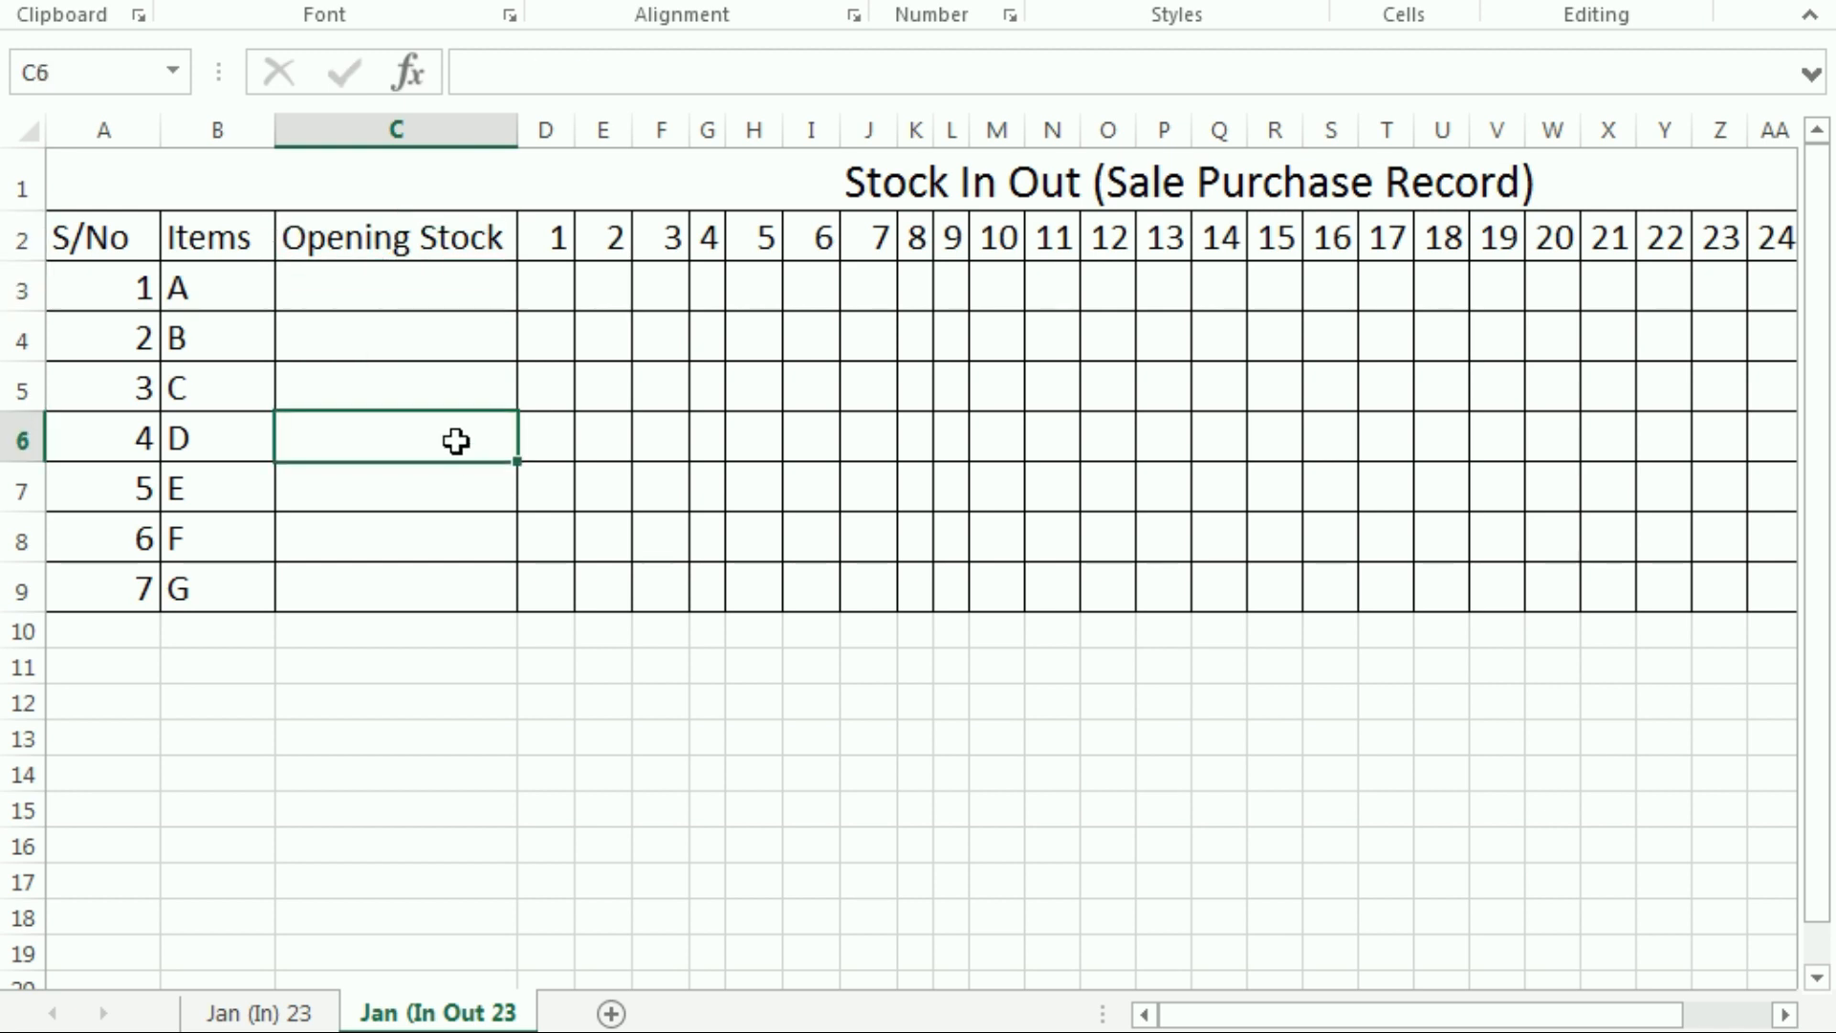
{"action": "left_click", "coordinate": [389, 291]}
{"action": "left_click_drag", "start_coordinate": [421, 376], "coordinate": [392, 335]}
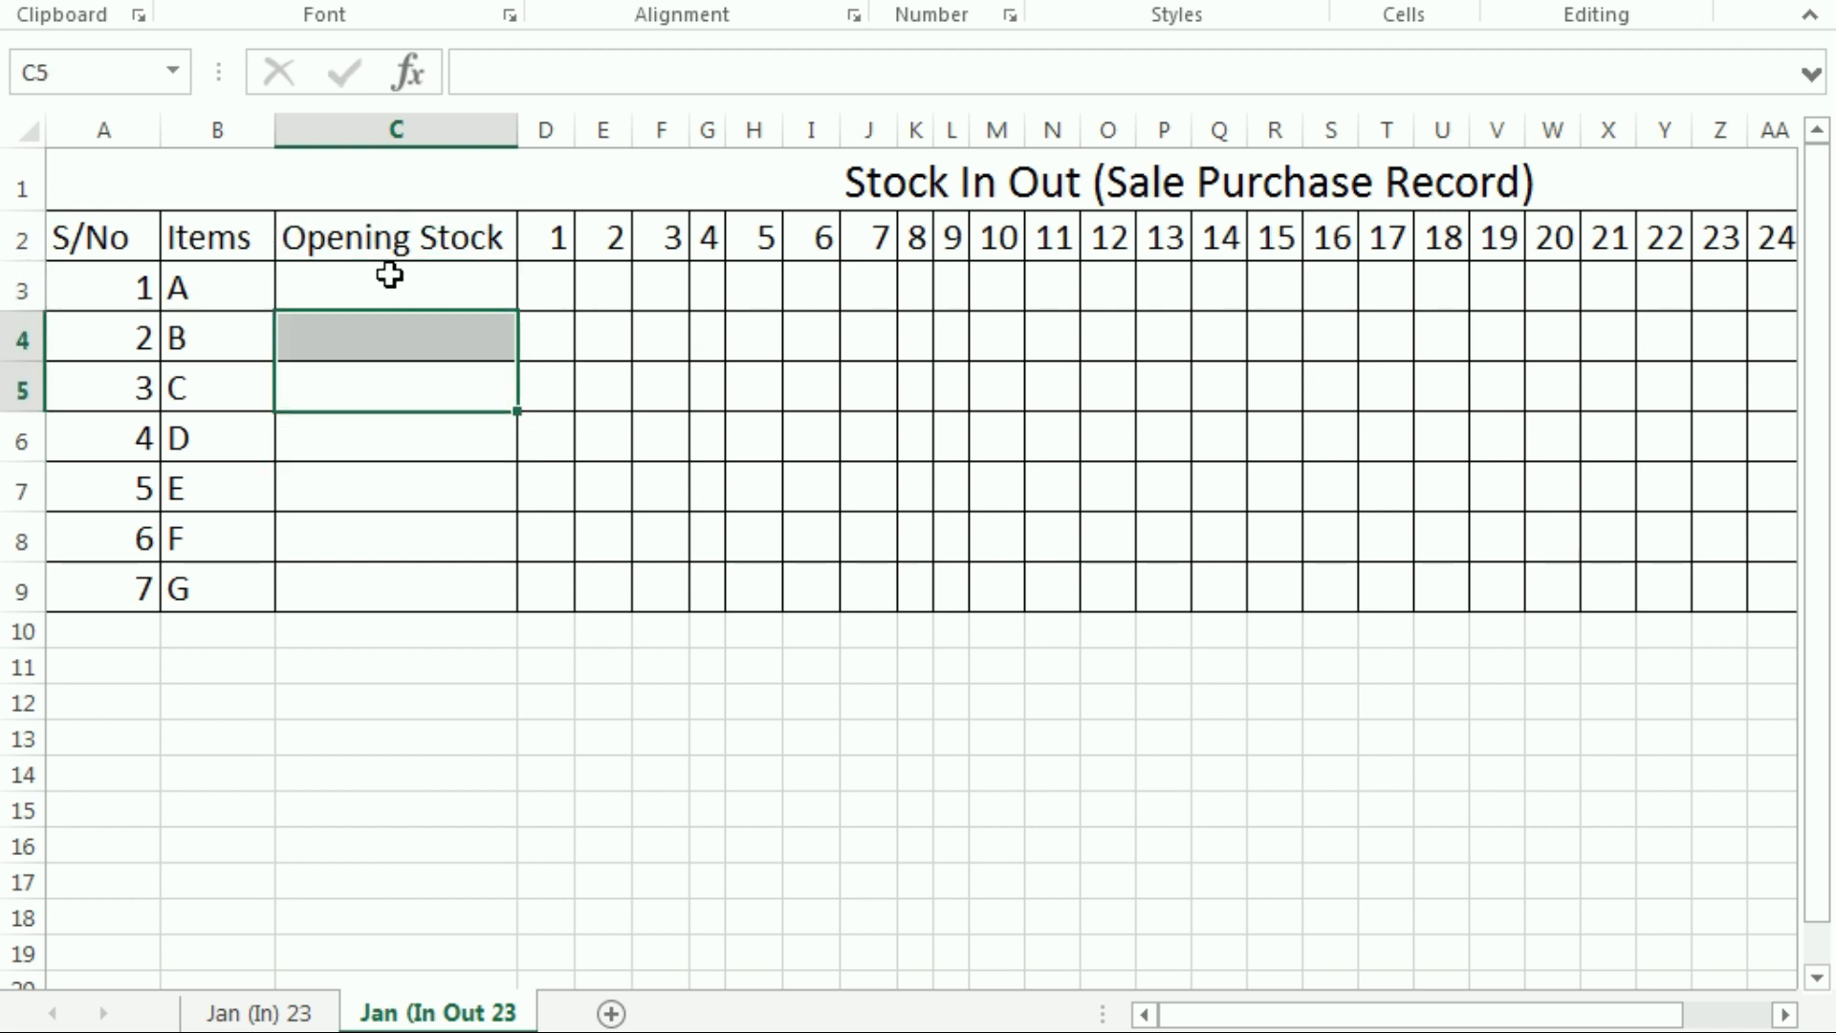
Link item A's Opening Stock in C3 to its Clossing cell with the formula ='Jan (In) 23'!AH3
{"action": "left_click", "coordinate": [388, 275]}
{"action": "type", "text": "="}
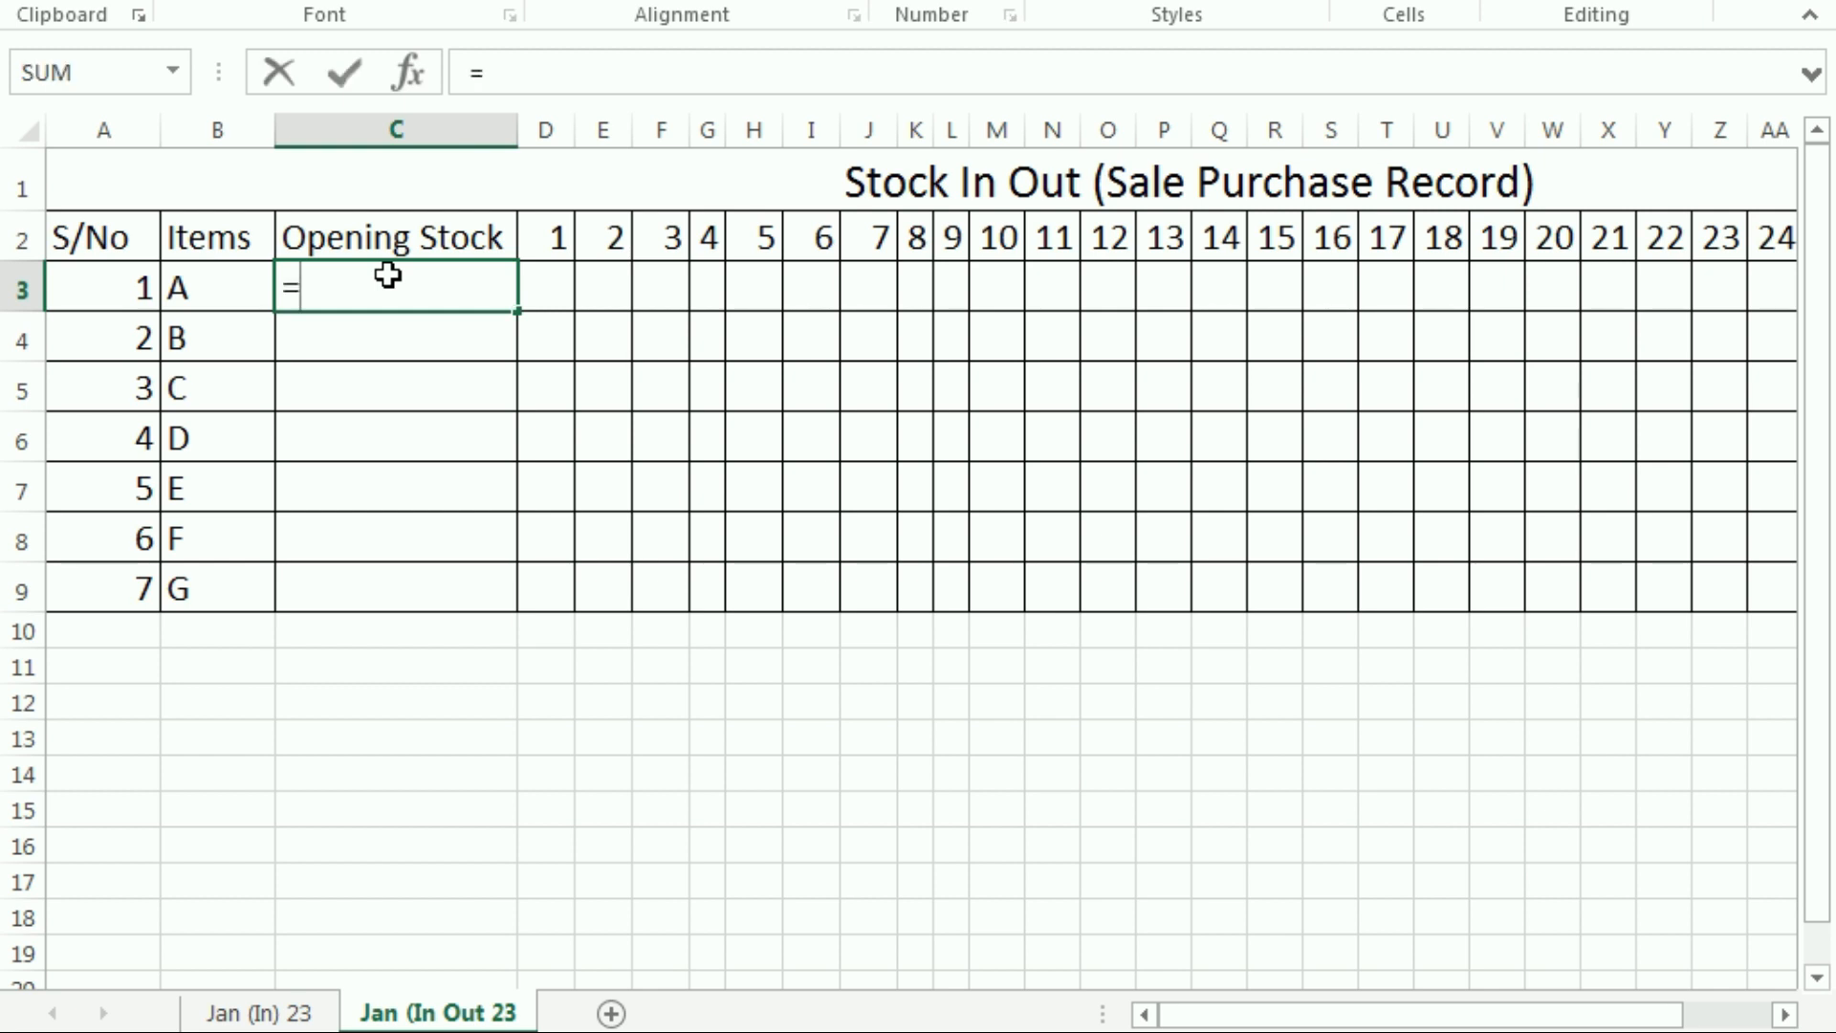
{"action": "left_click", "coordinate": [258, 1014]}
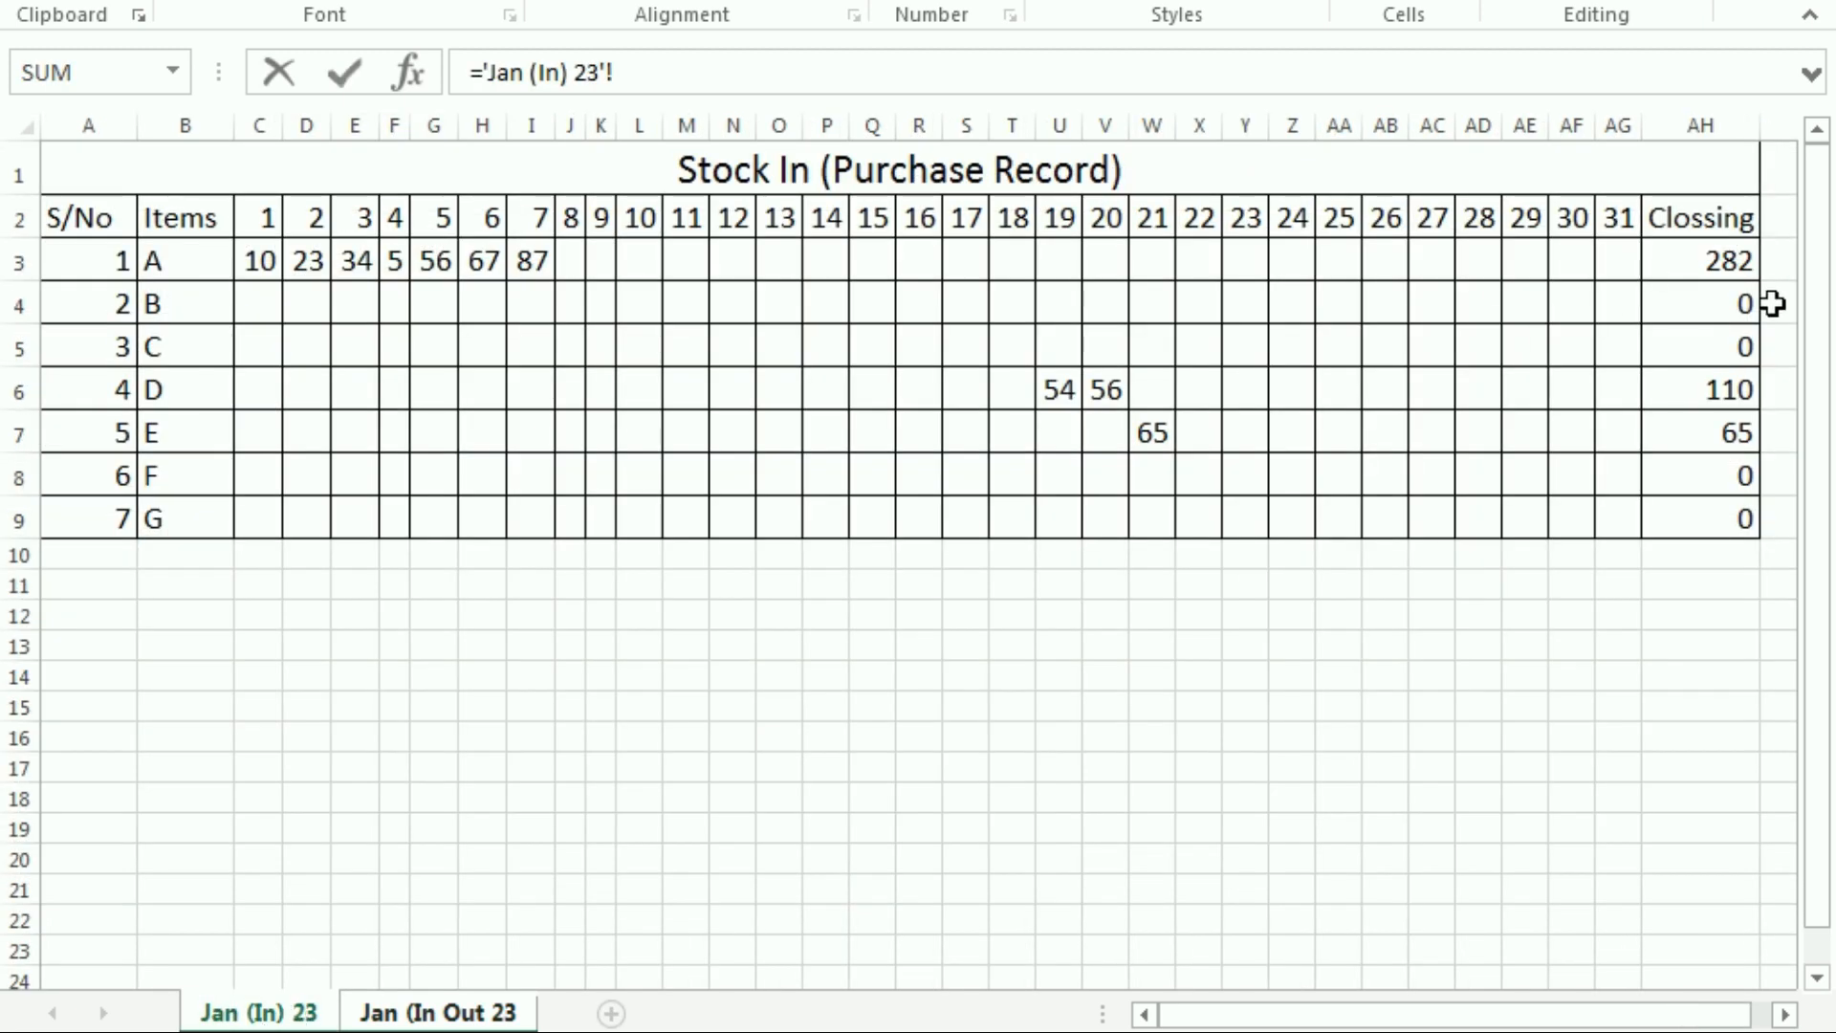
{"action": "left_click", "coordinate": [1711, 265]}
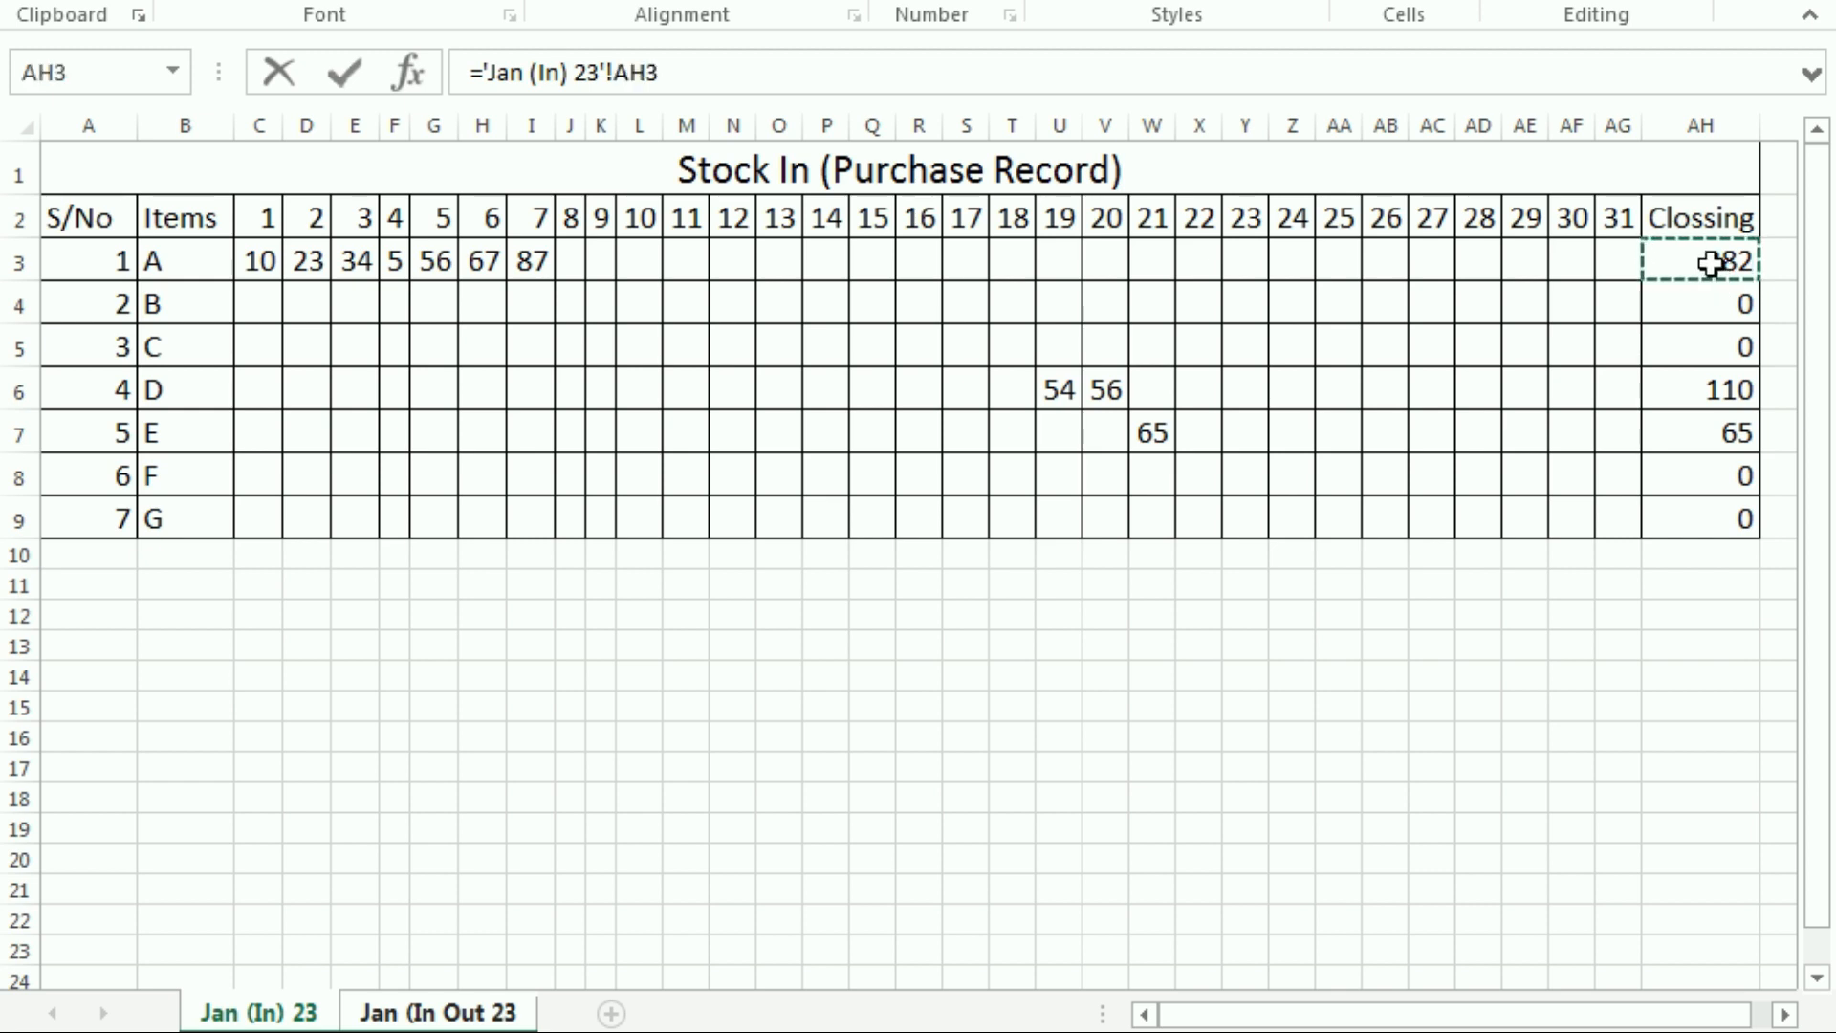
{"action": "key", "text": "Return"}
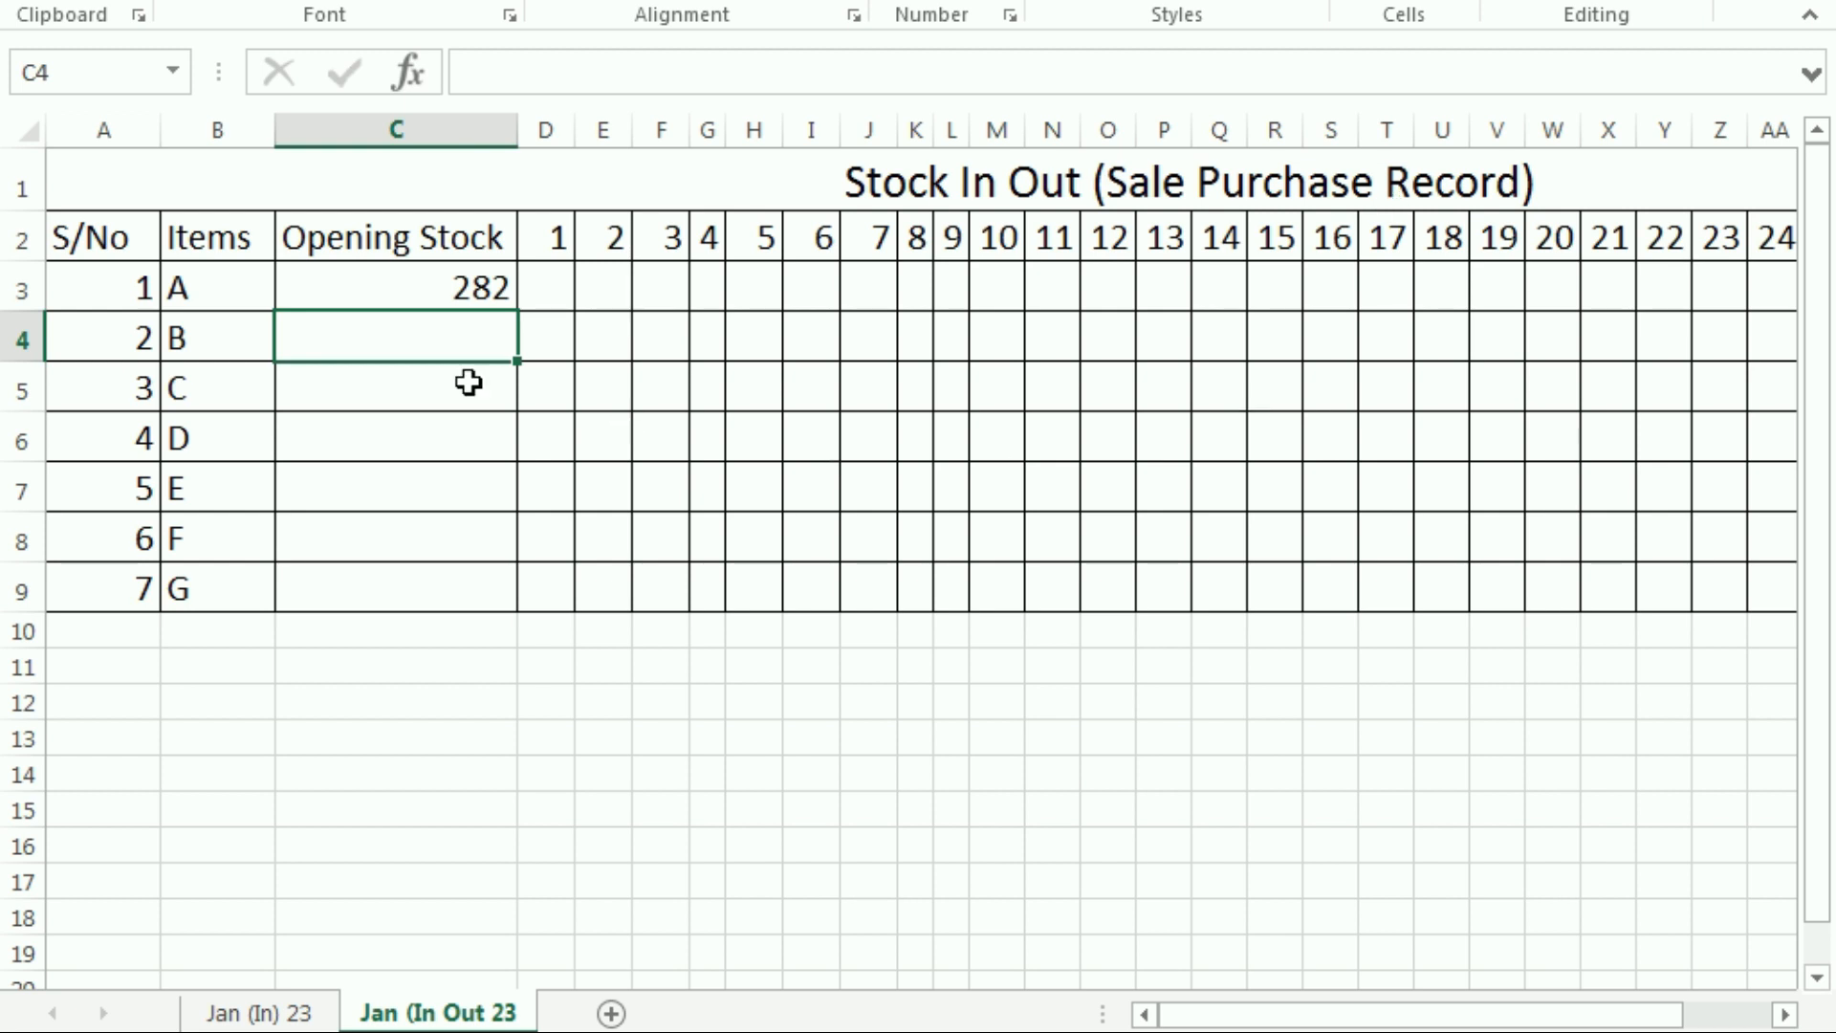
Fill the Opening Stock link formula from C3 down to item G, and compare it with the Clossing column of Jan (In) 23
{"action": "left_click", "coordinate": [450, 289]}
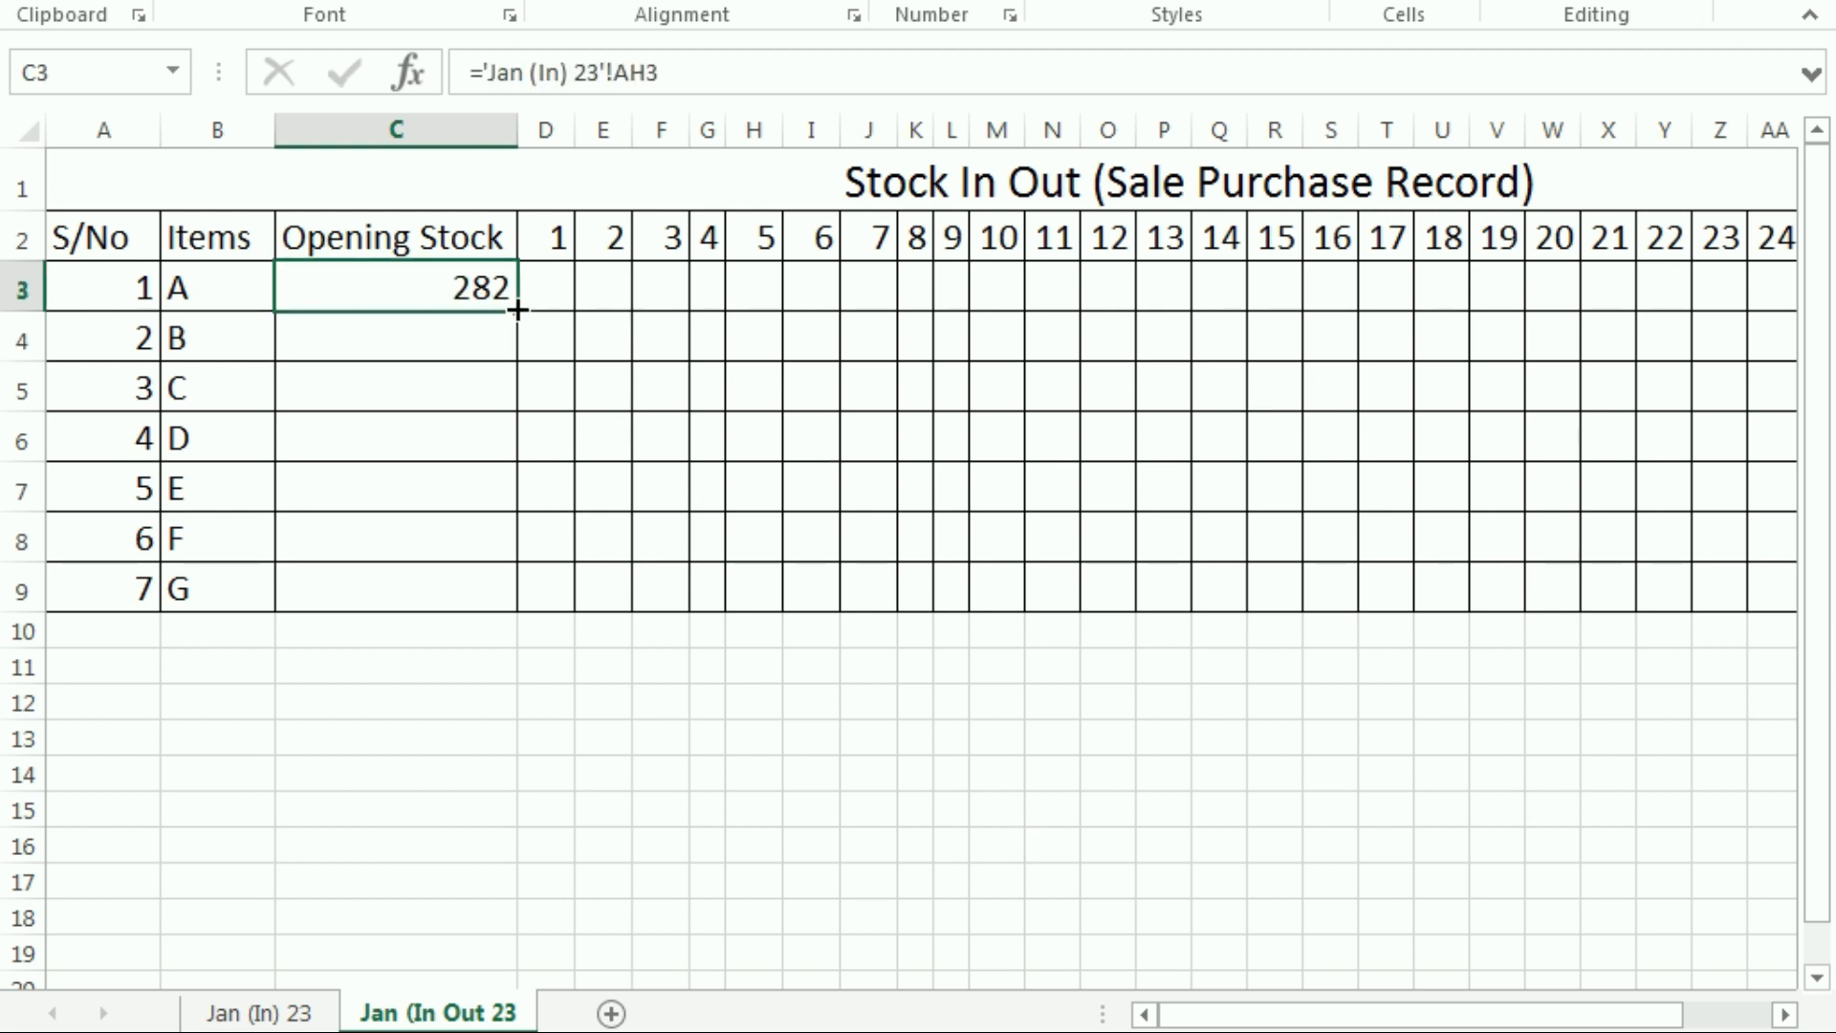
{"action": "double_click", "coordinate": [517, 310]}
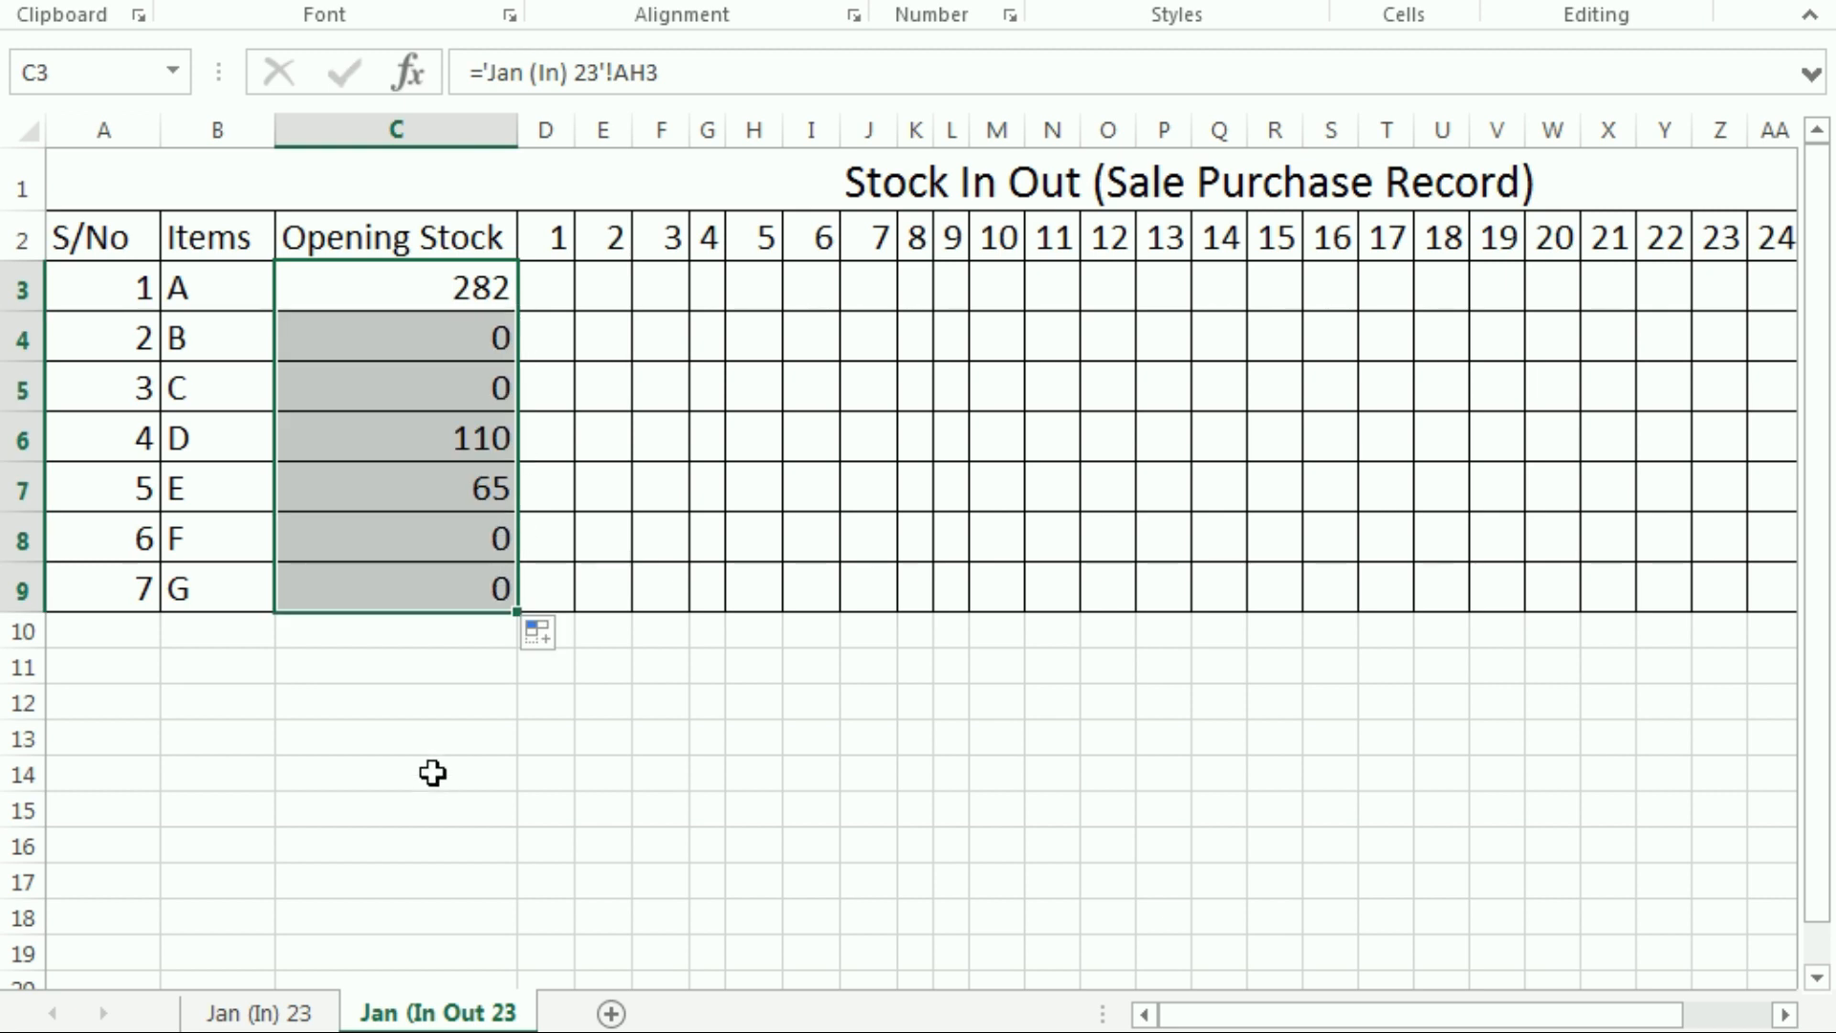
{"action": "left_click", "coordinate": [264, 1014]}
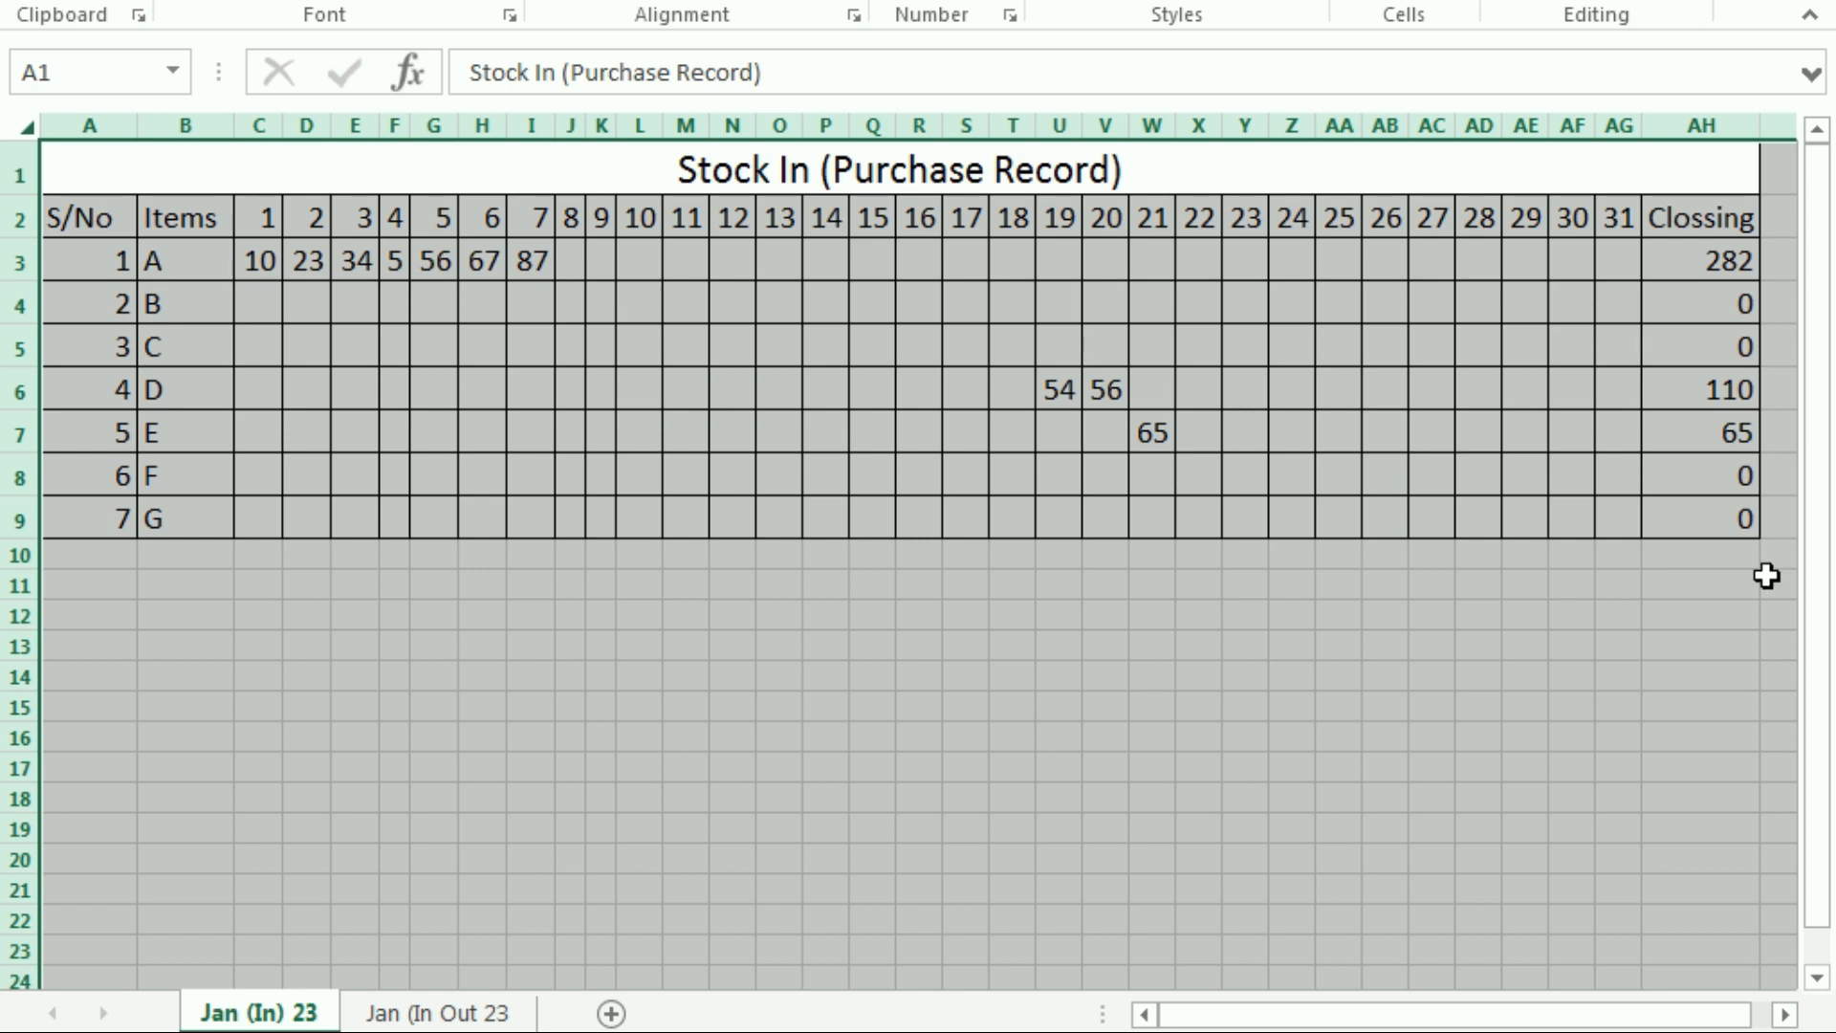
{"action": "left_click", "coordinate": [437, 1014]}
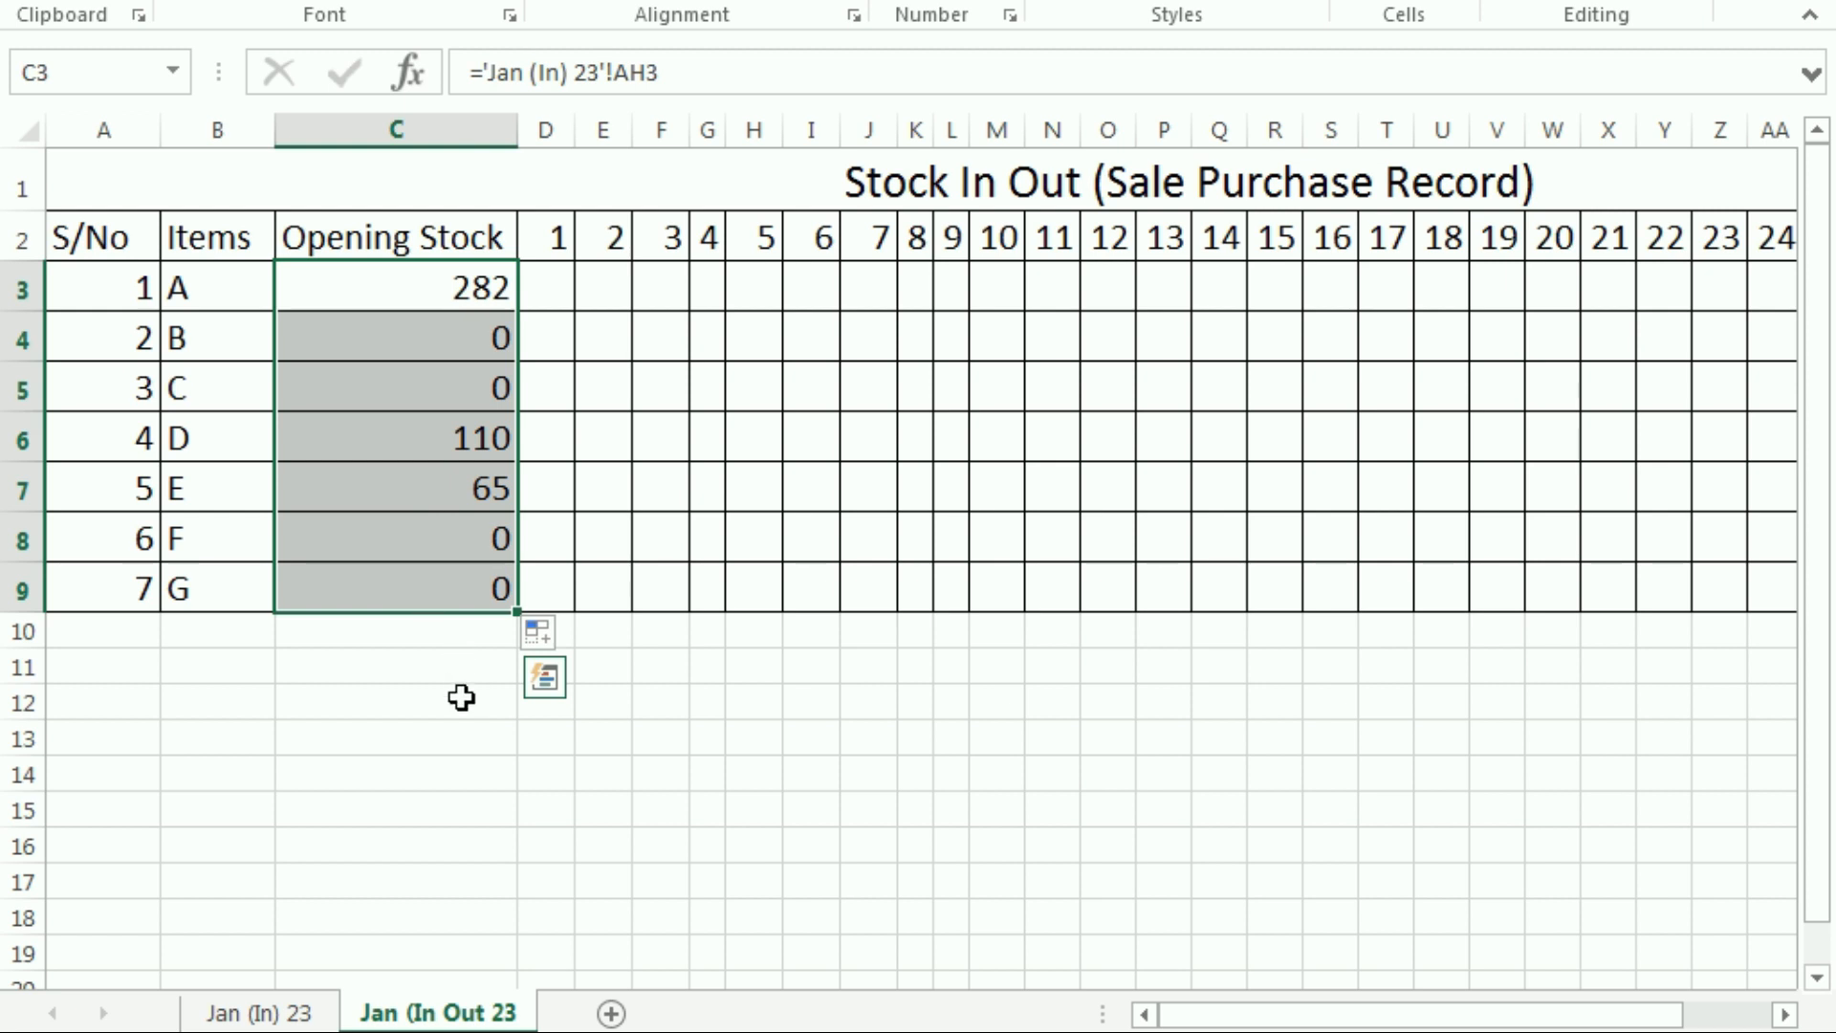
{"action": "left_click", "coordinate": [612, 387]}
{"action": "left_click", "coordinate": [363, 273]}
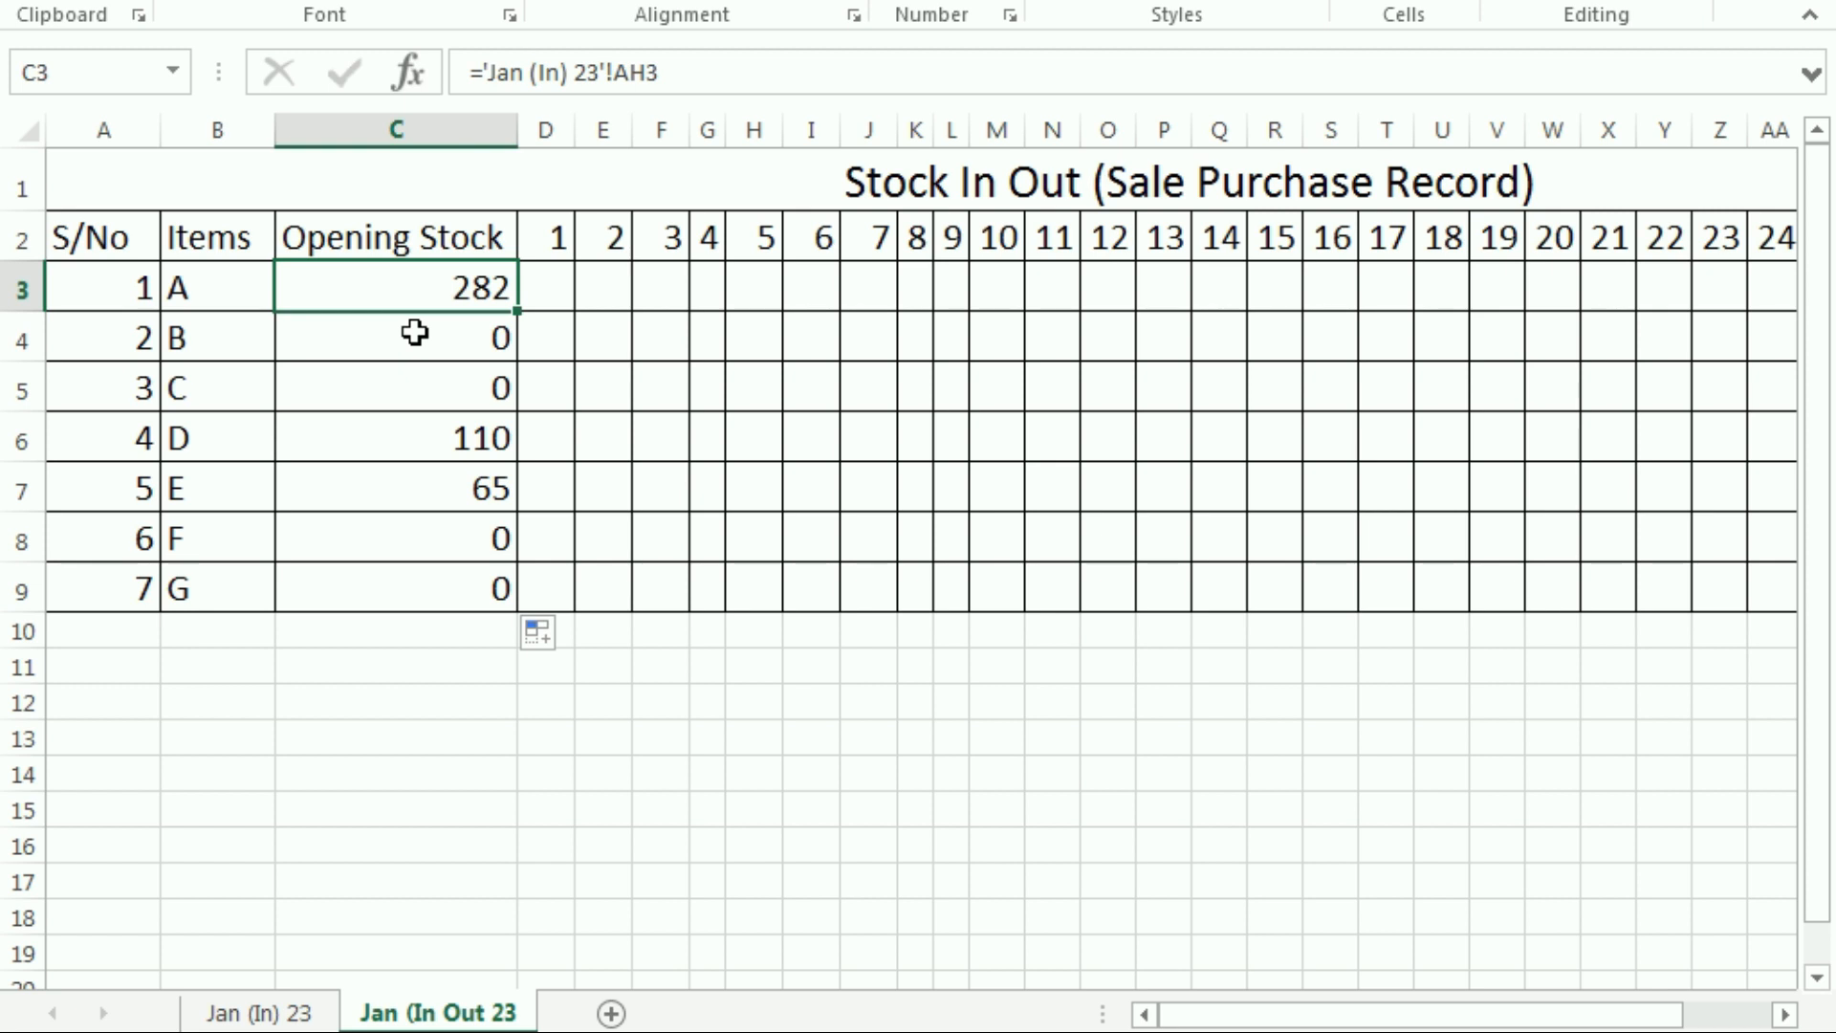
Look across item A's row from Opening Stock through the daily columns to the Clossing column
{"action": "key", "text": "Right"}
{"action": "key", "text": "Right"}
{"action": "key", "text": "Right"}
{"action": "key", "text": "Right"}
{"action": "key", "text": "Right"}
{"action": "key", "text": "Right"}
{"action": "key", "text": "Right"}
{"action": "key", "text": "Right"}
{"action": "key", "text": "Right"}
{"action": "key", "text": "Right"}
{"action": "key", "text": "Right"}
{"action": "key", "text": "Right"}
{"action": "key", "text": "Right"}
{"action": "key", "text": "Right"}
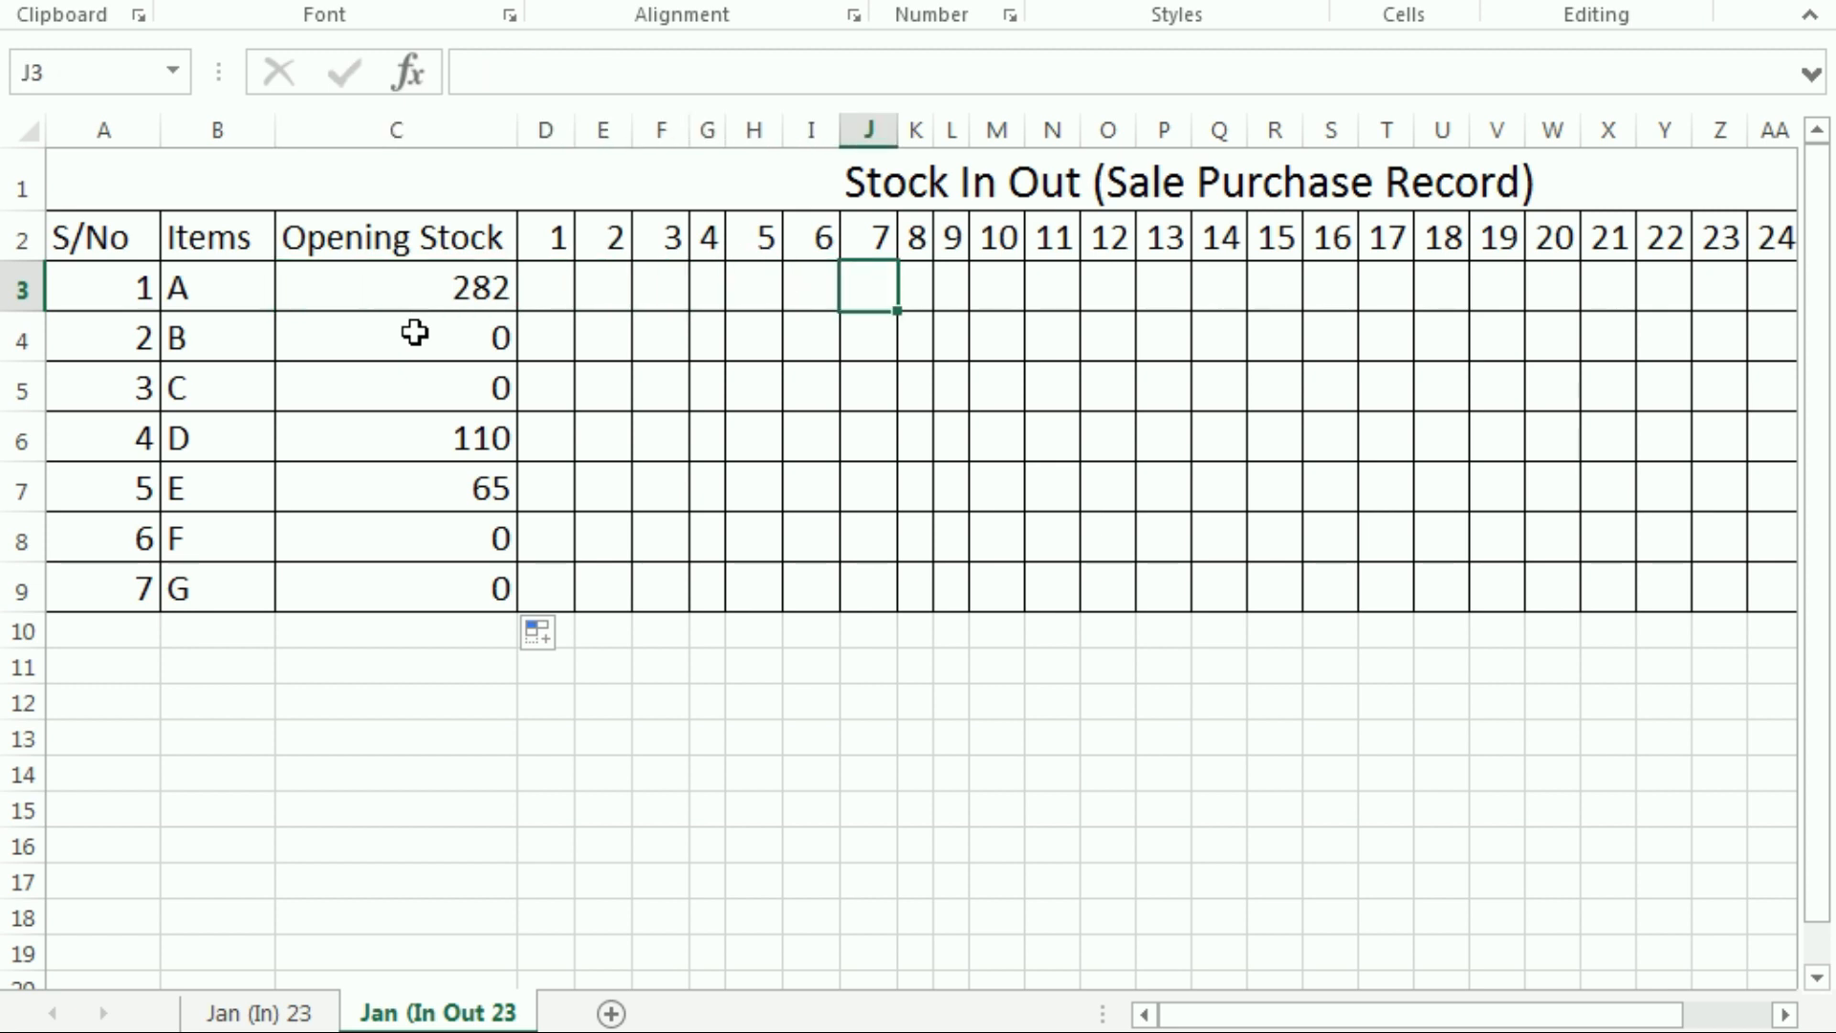
{"action": "scroll", "coordinate": [995, 473], "scroll_direction": "down", "scroll_amount": 3}
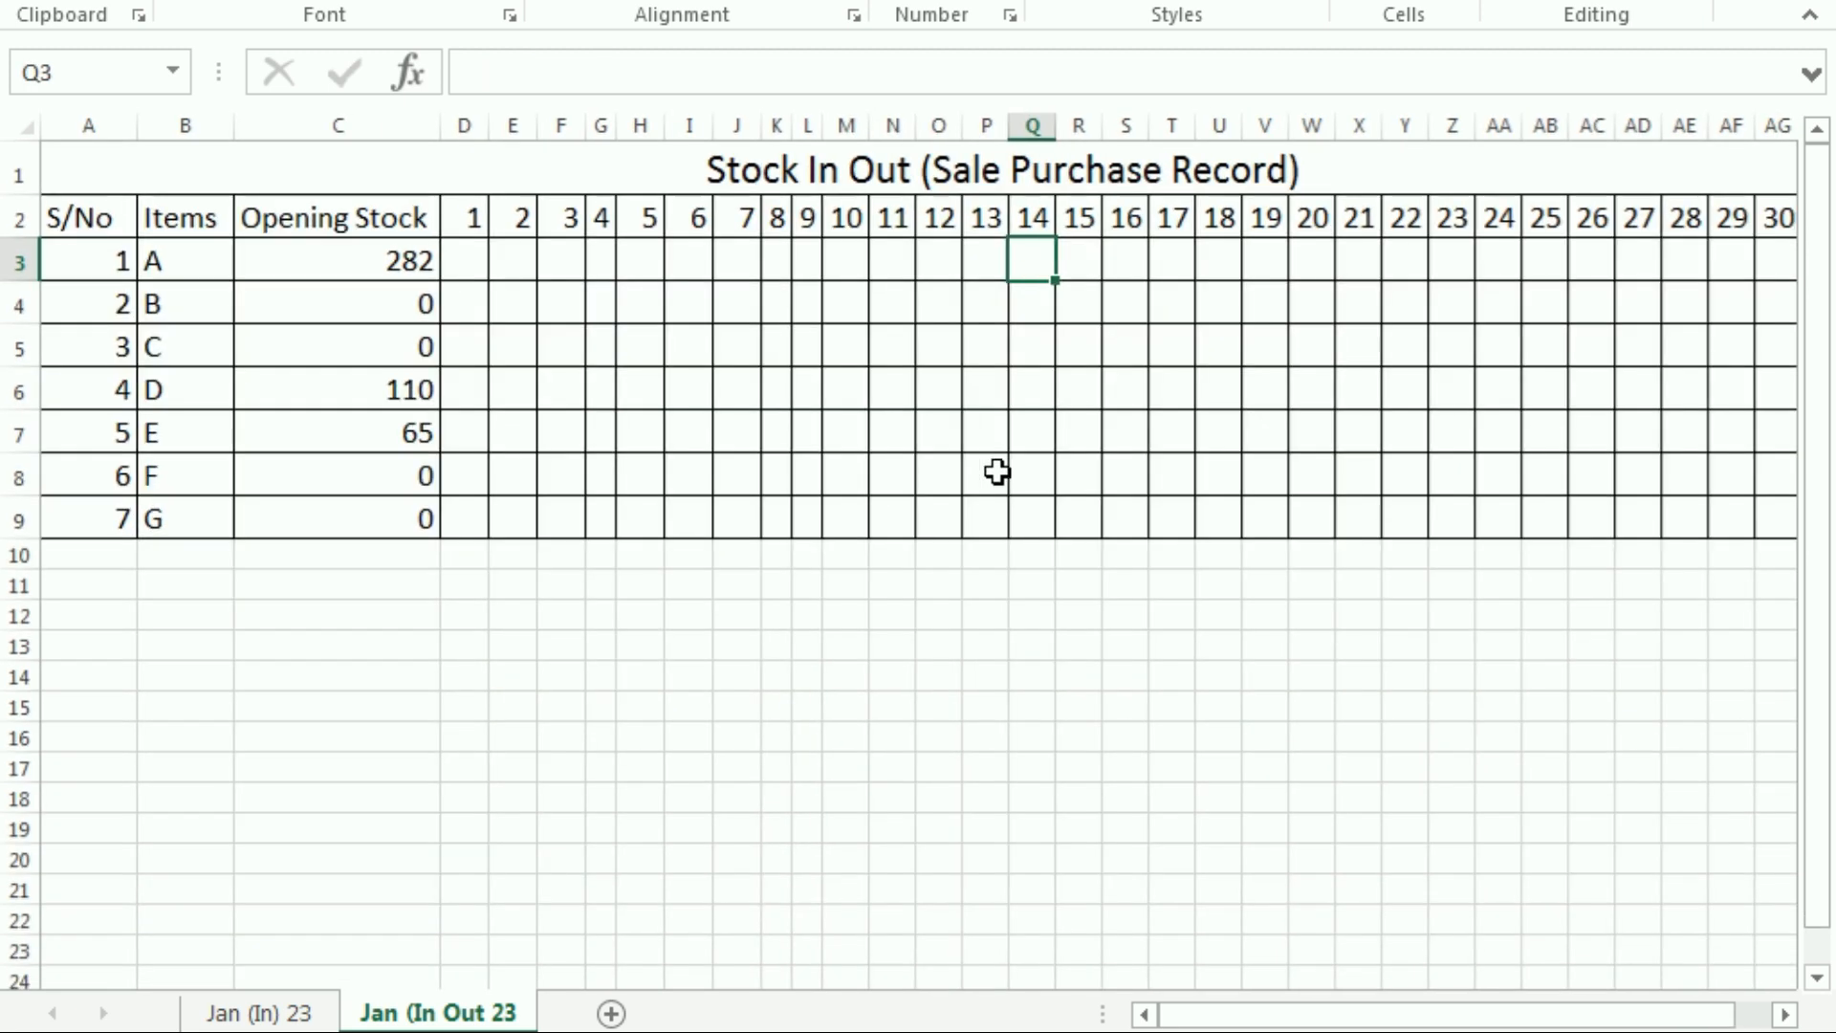
{"action": "scroll", "coordinate": [1018, 441], "scroll_direction": "up", "scroll_amount": 2}
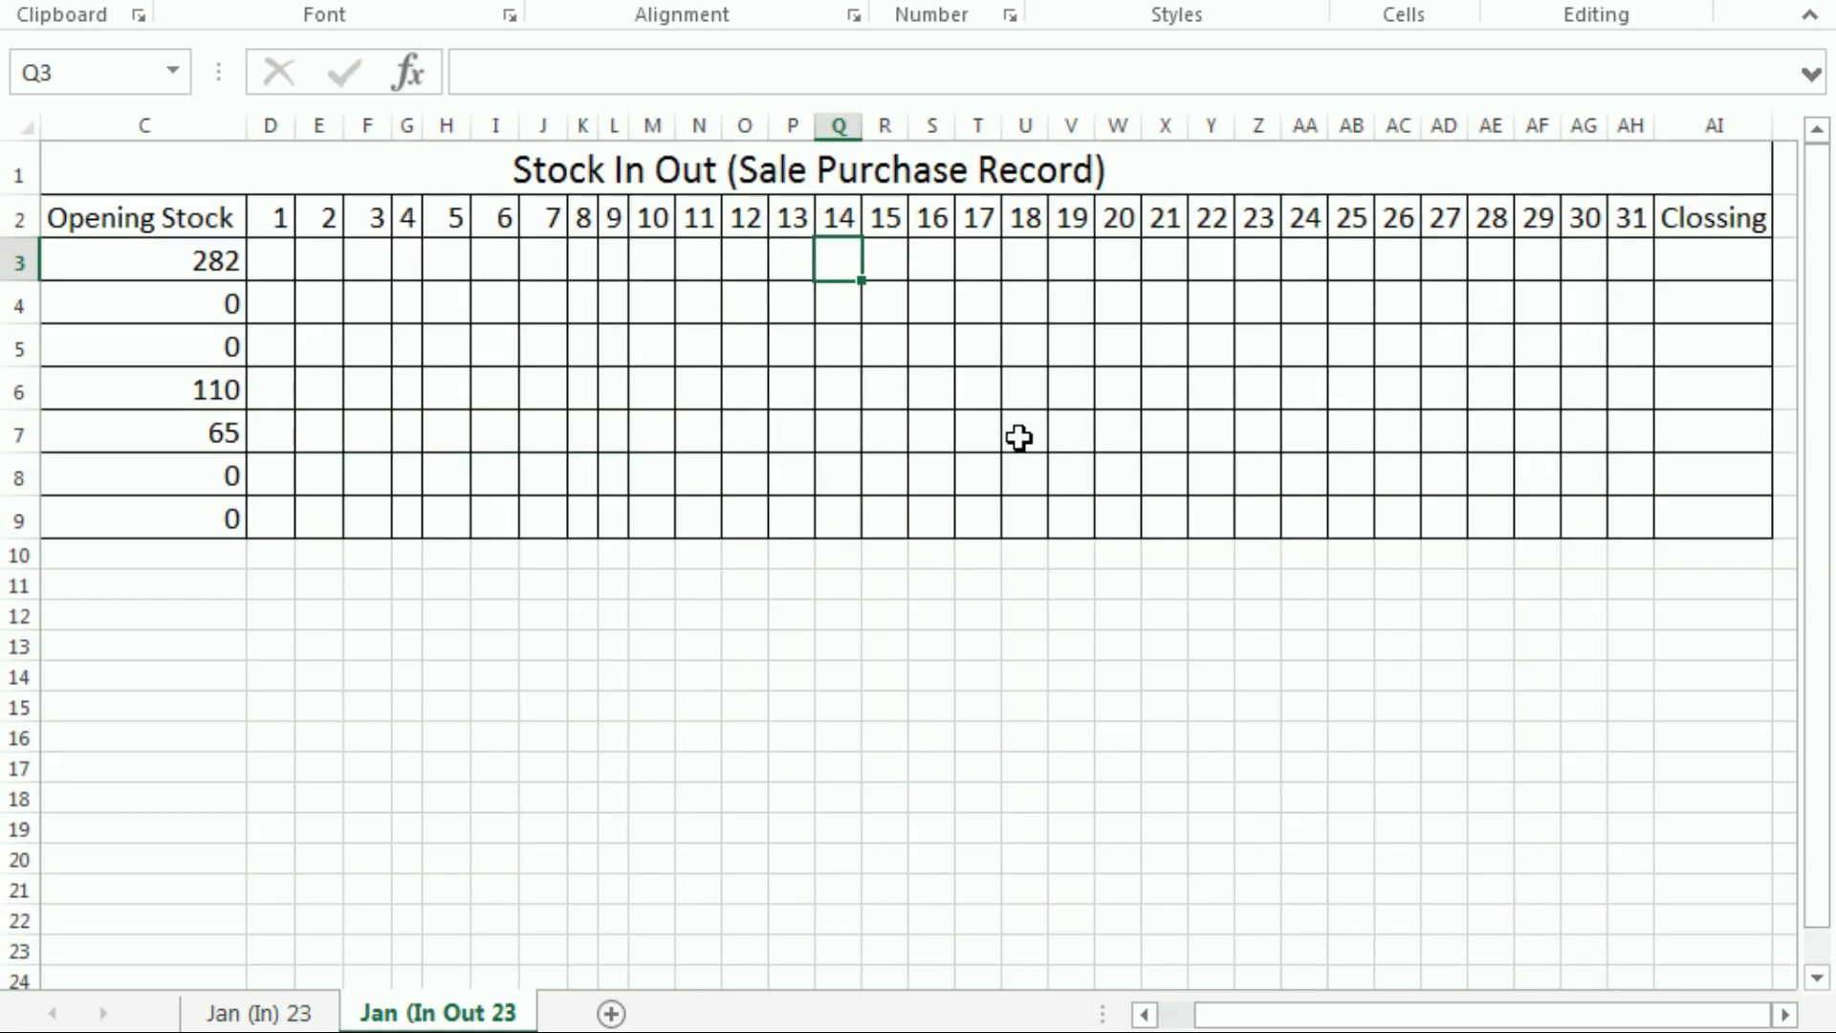
Enter item A's daily quantities: 6 for day 1, 67 for day 2 and 5 for day 8
{"action": "left_click", "coordinate": [286, 251]}
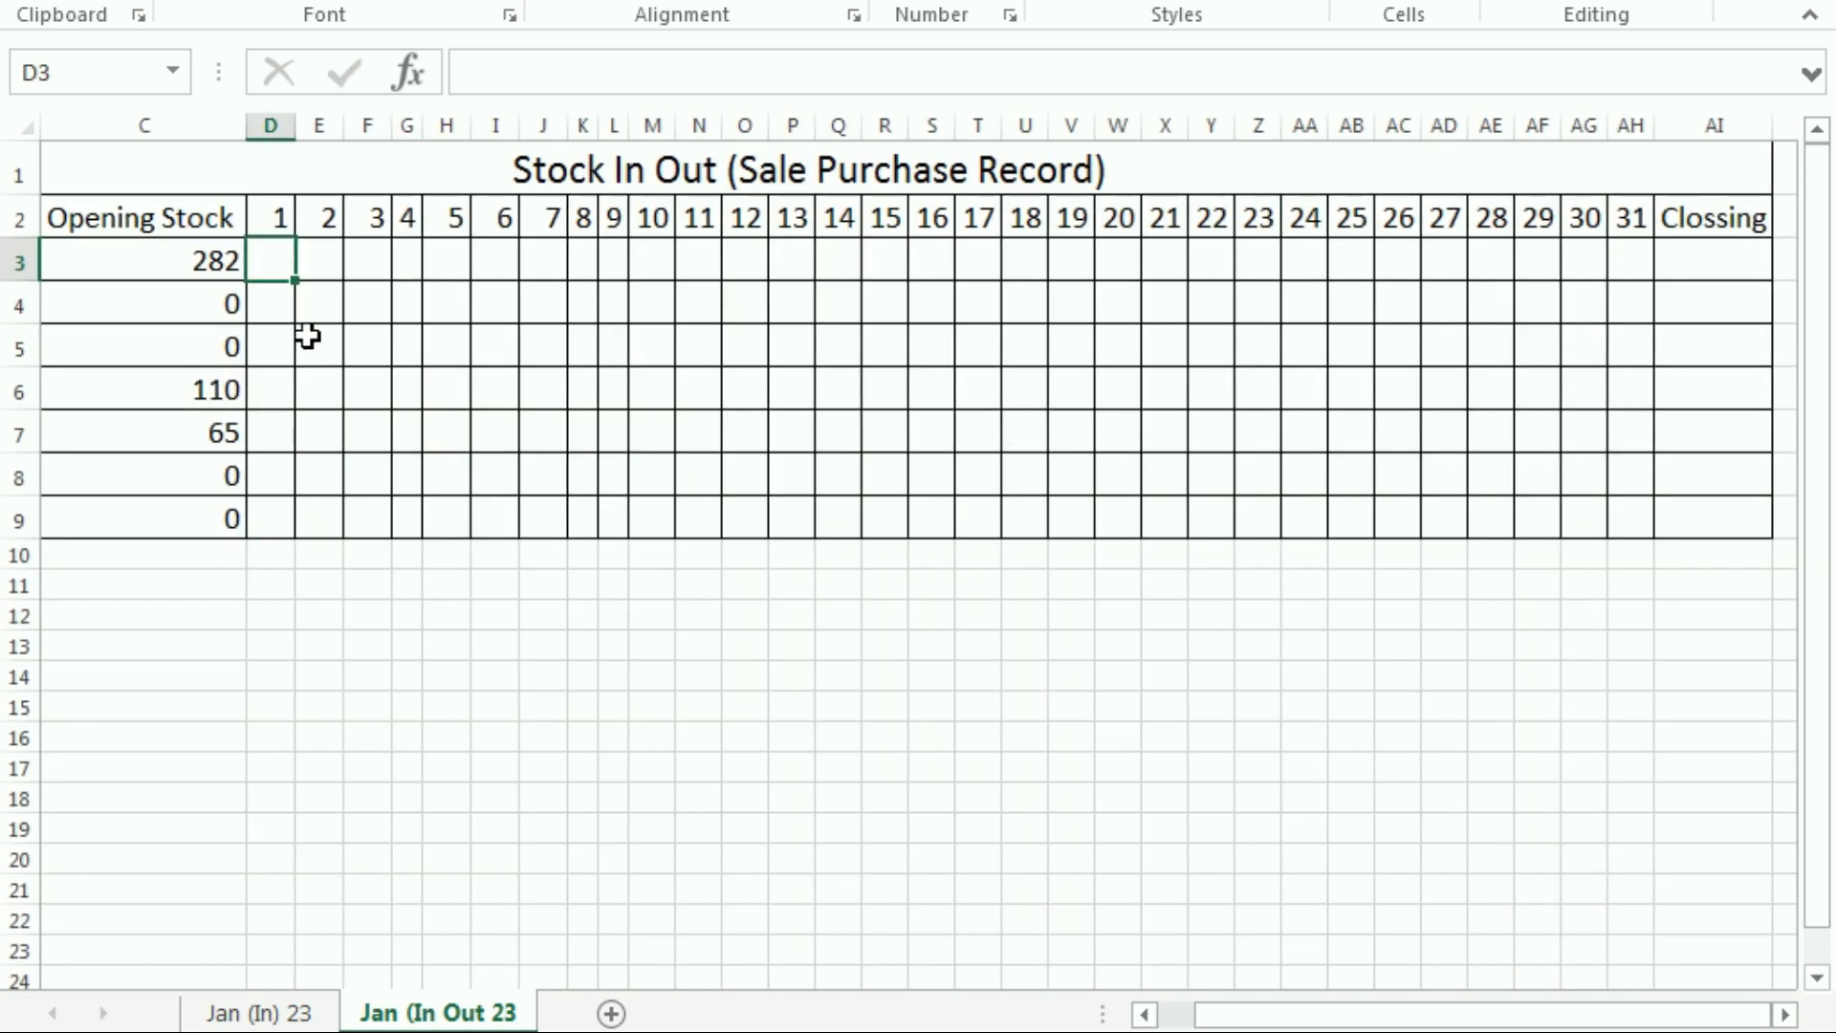
{"action": "type", "text": "6"}
{"action": "key", "text": "Tab"}
{"action": "type", "text": "67"}
{"action": "key", "text": "Tab"}
{"action": "key", "text": "Tab"}
{"action": "key", "text": "shift+Tab"}
{"action": "key", "text": "shift+Tab"}
{"action": "key", "text": "Tab"}
{"action": "key", "text": "Tab"}
{"action": "key", "text": "Tab"}
{"action": "key", "text": "Tab"}
{"action": "key", "text": "Tab"}
{"action": "key", "text": "Tab"}
{"action": "type", "text": "5"}
{"action": "key", "text": "Tab"}
Total item A's daily quantities in its Clossing cell AI3 with a SUM over D3:AH3
{"action": "key", "text": "Tab"}
{"action": "key", "text": "Tab"}
{"action": "key", "text": "Tab"}
{"action": "key", "text": "Tab"}
{"action": "key", "text": "Tab"}
{"action": "key", "text": "Tab"}
{"action": "key", "text": "Tab"}
{"action": "key", "text": "Tab"}
{"action": "key", "text": "Tab"}
{"action": "key", "text": "Tab"}
{"action": "key", "text": "Tab"}
{"action": "key", "text": "Tab"}
{"action": "key", "text": "Tab"}
{"action": "key", "text": "Tab"}
{"action": "key", "text": "Tab"}
{"action": "key", "text": "Tab"}
{"action": "key", "text": "Tab"}
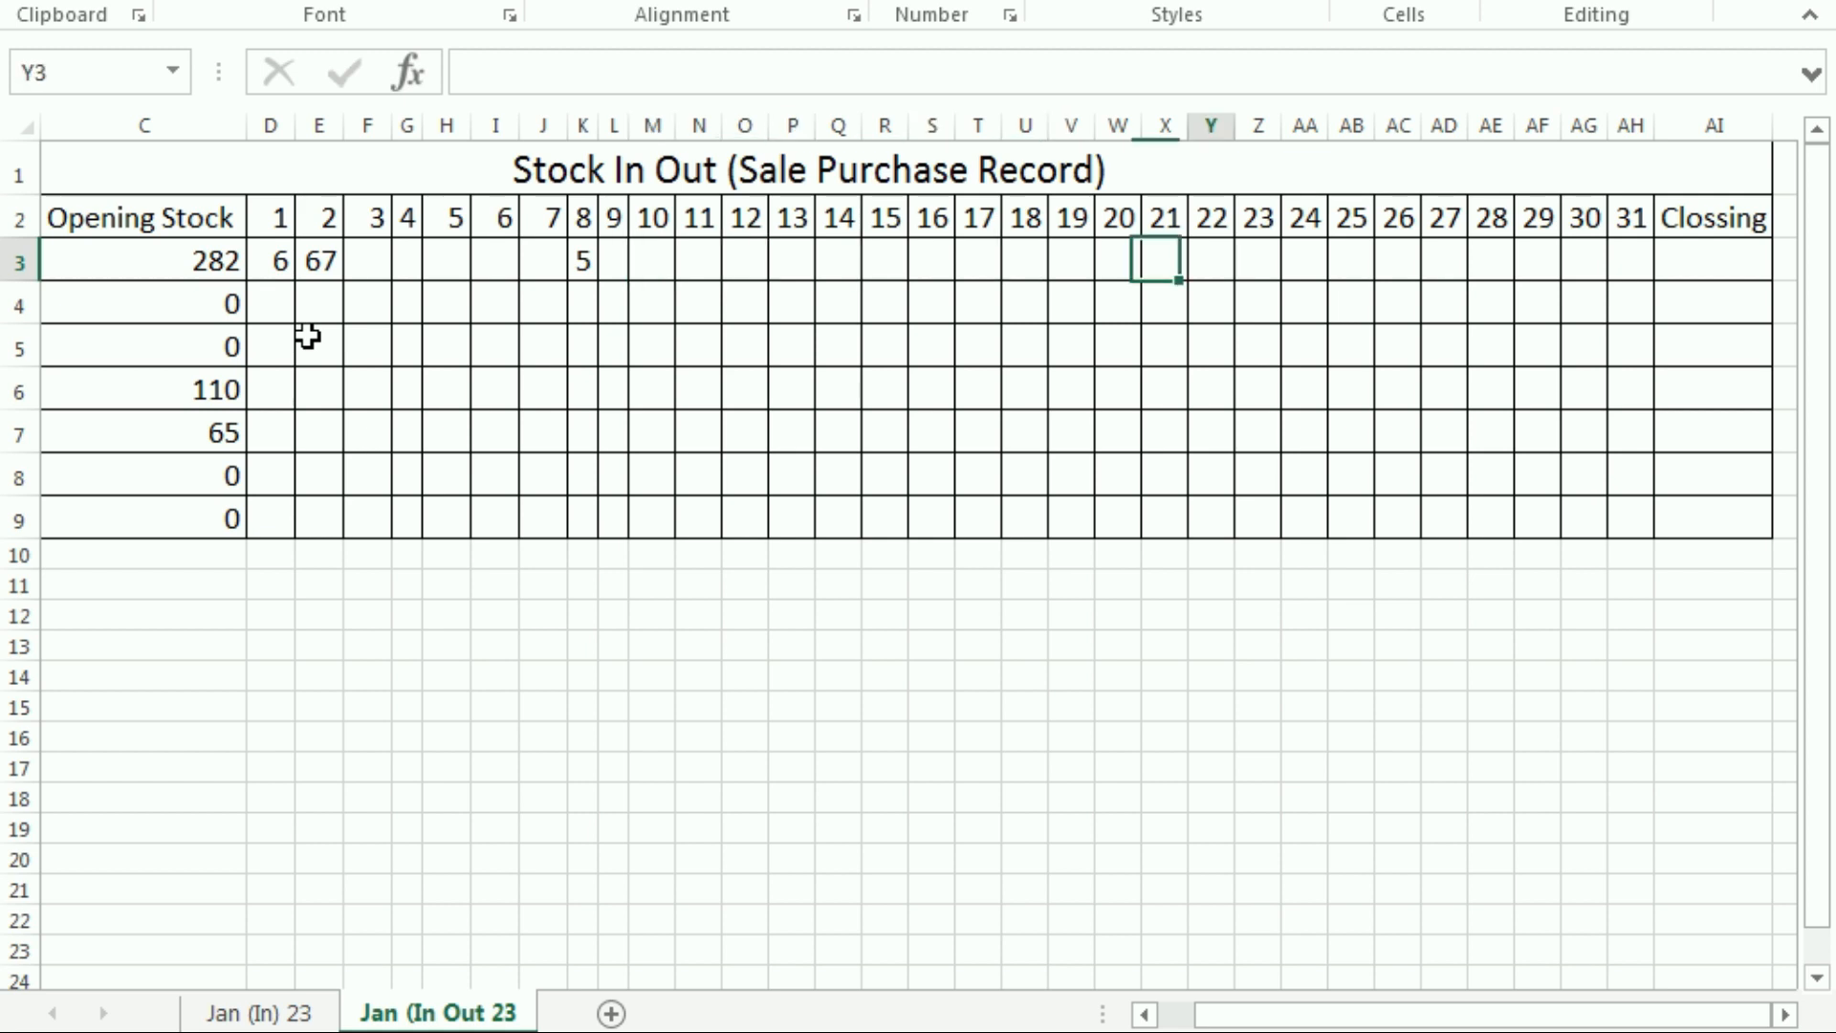
{"action": "key", "text": "Tab"}
{"action": "key", "text": "Tab"}
{"action": "key", "text": "Tab"}
{"action": "key", "text": "Tab"}
{"action": "key", "text": "Tab"}
{"action": "key", "text": "Tab"}
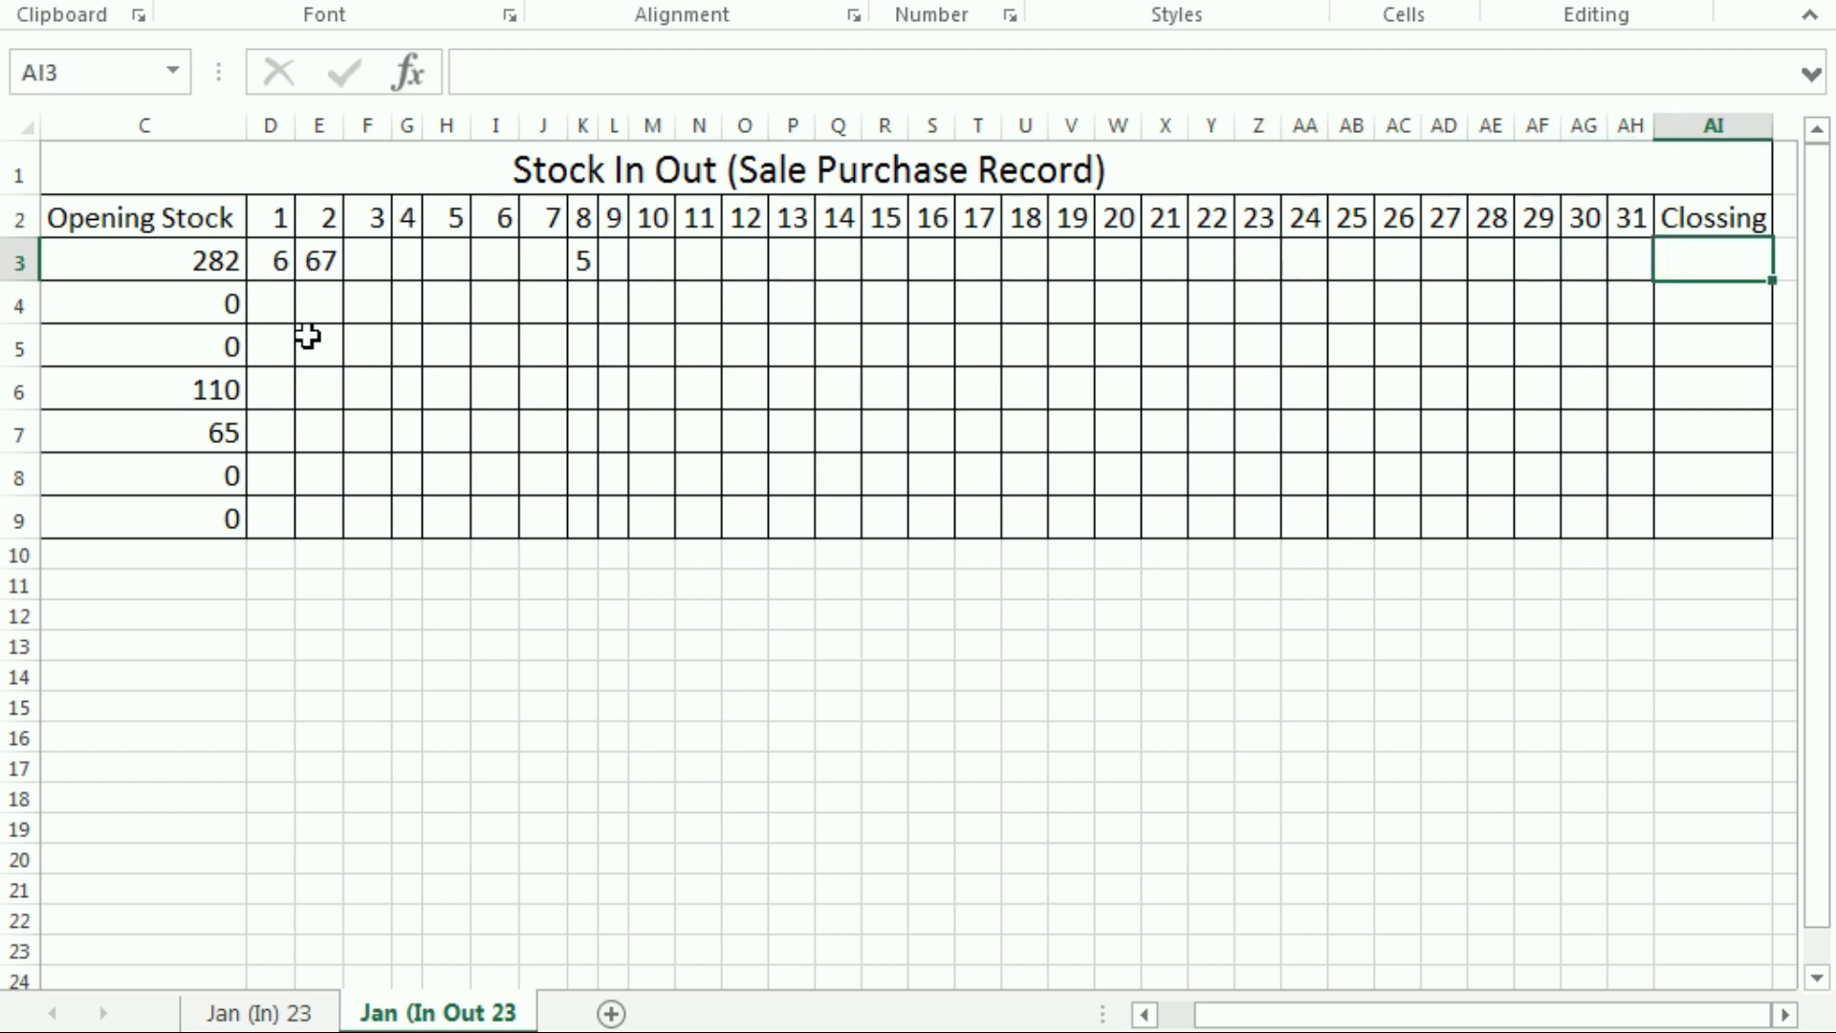
{"action": "type", "text": "=sum("}
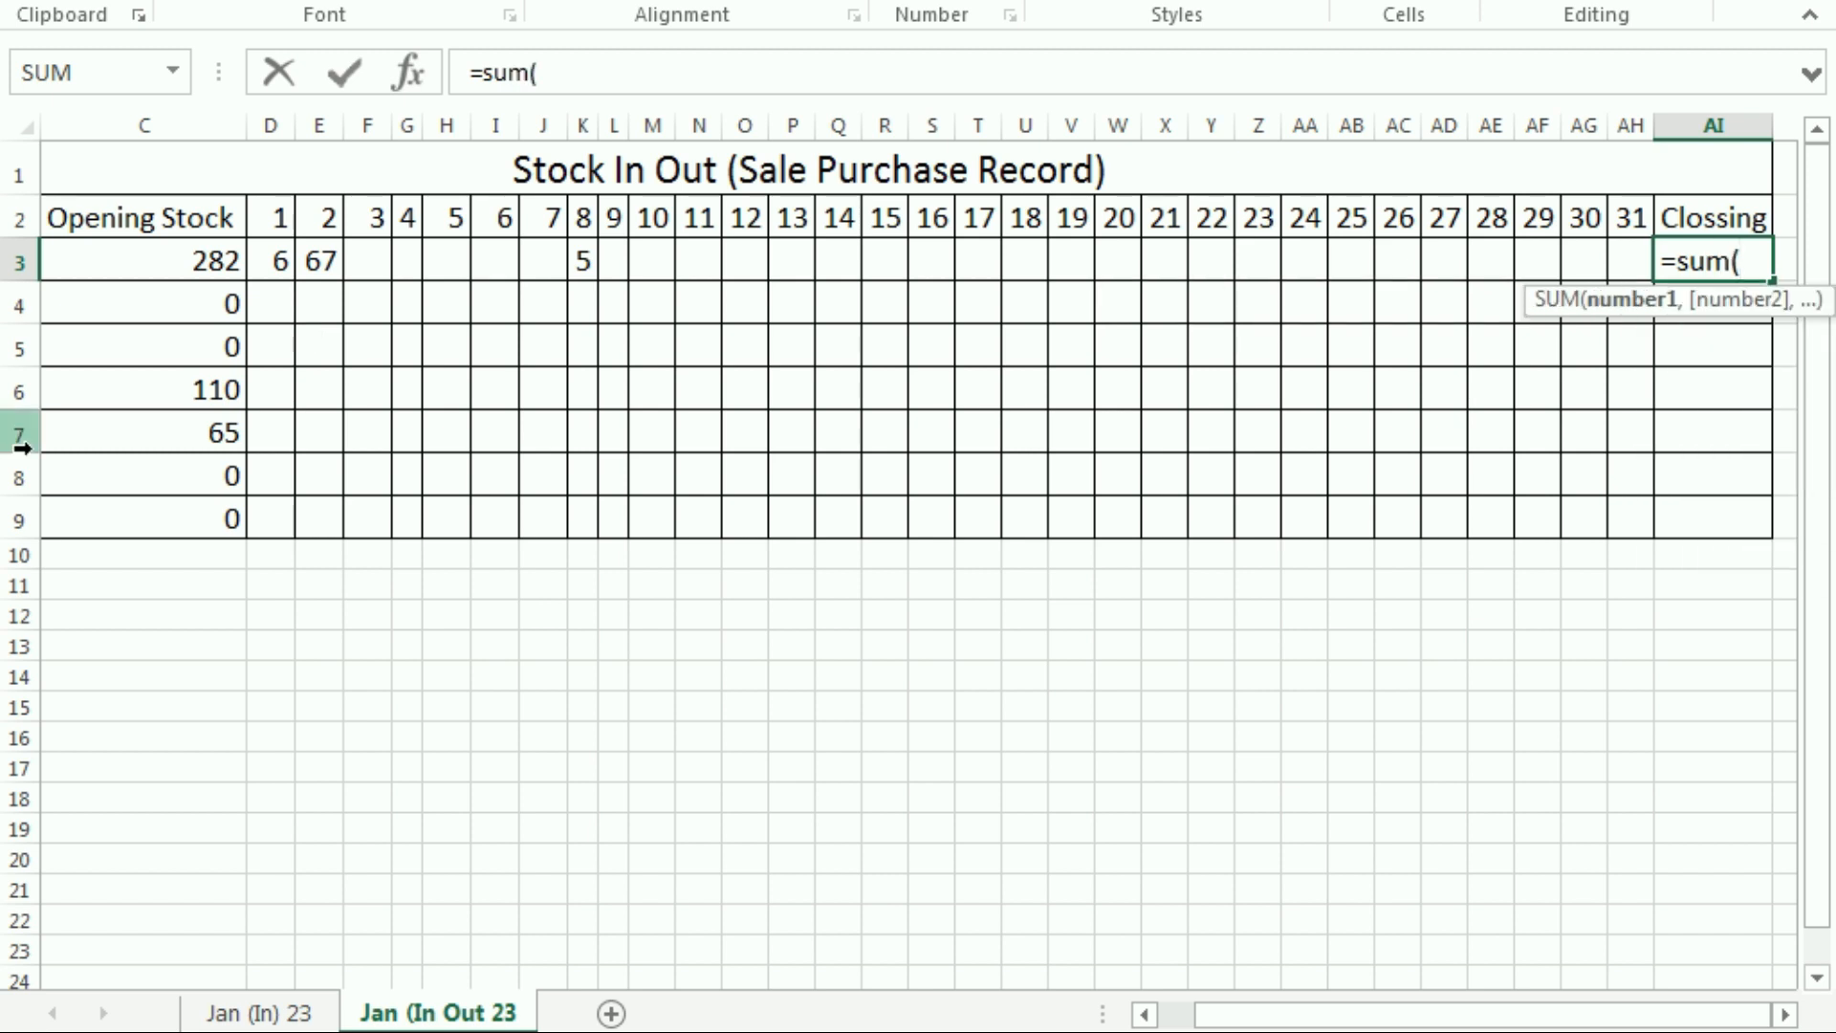
{"action": "left_click_drag", "start_coordinate": [283, 262], "coordinate": [1620, 274]}
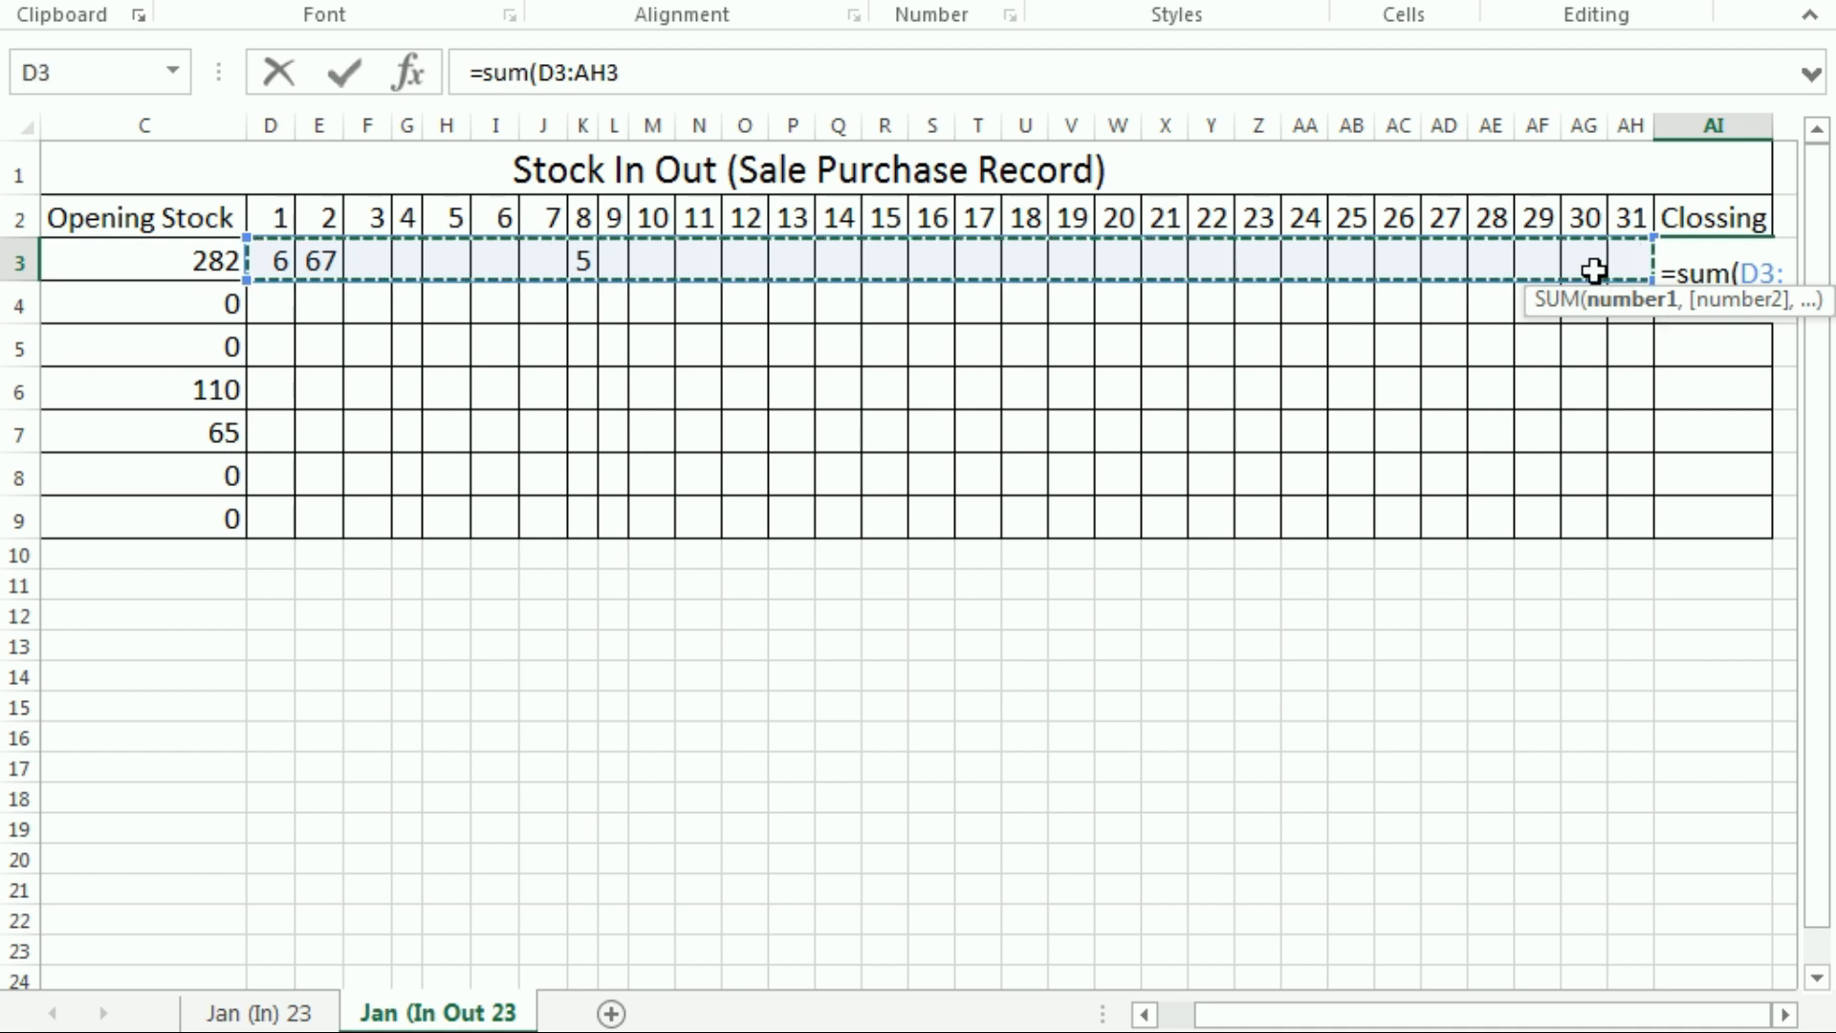
{"action": "key", "text": "Return"}
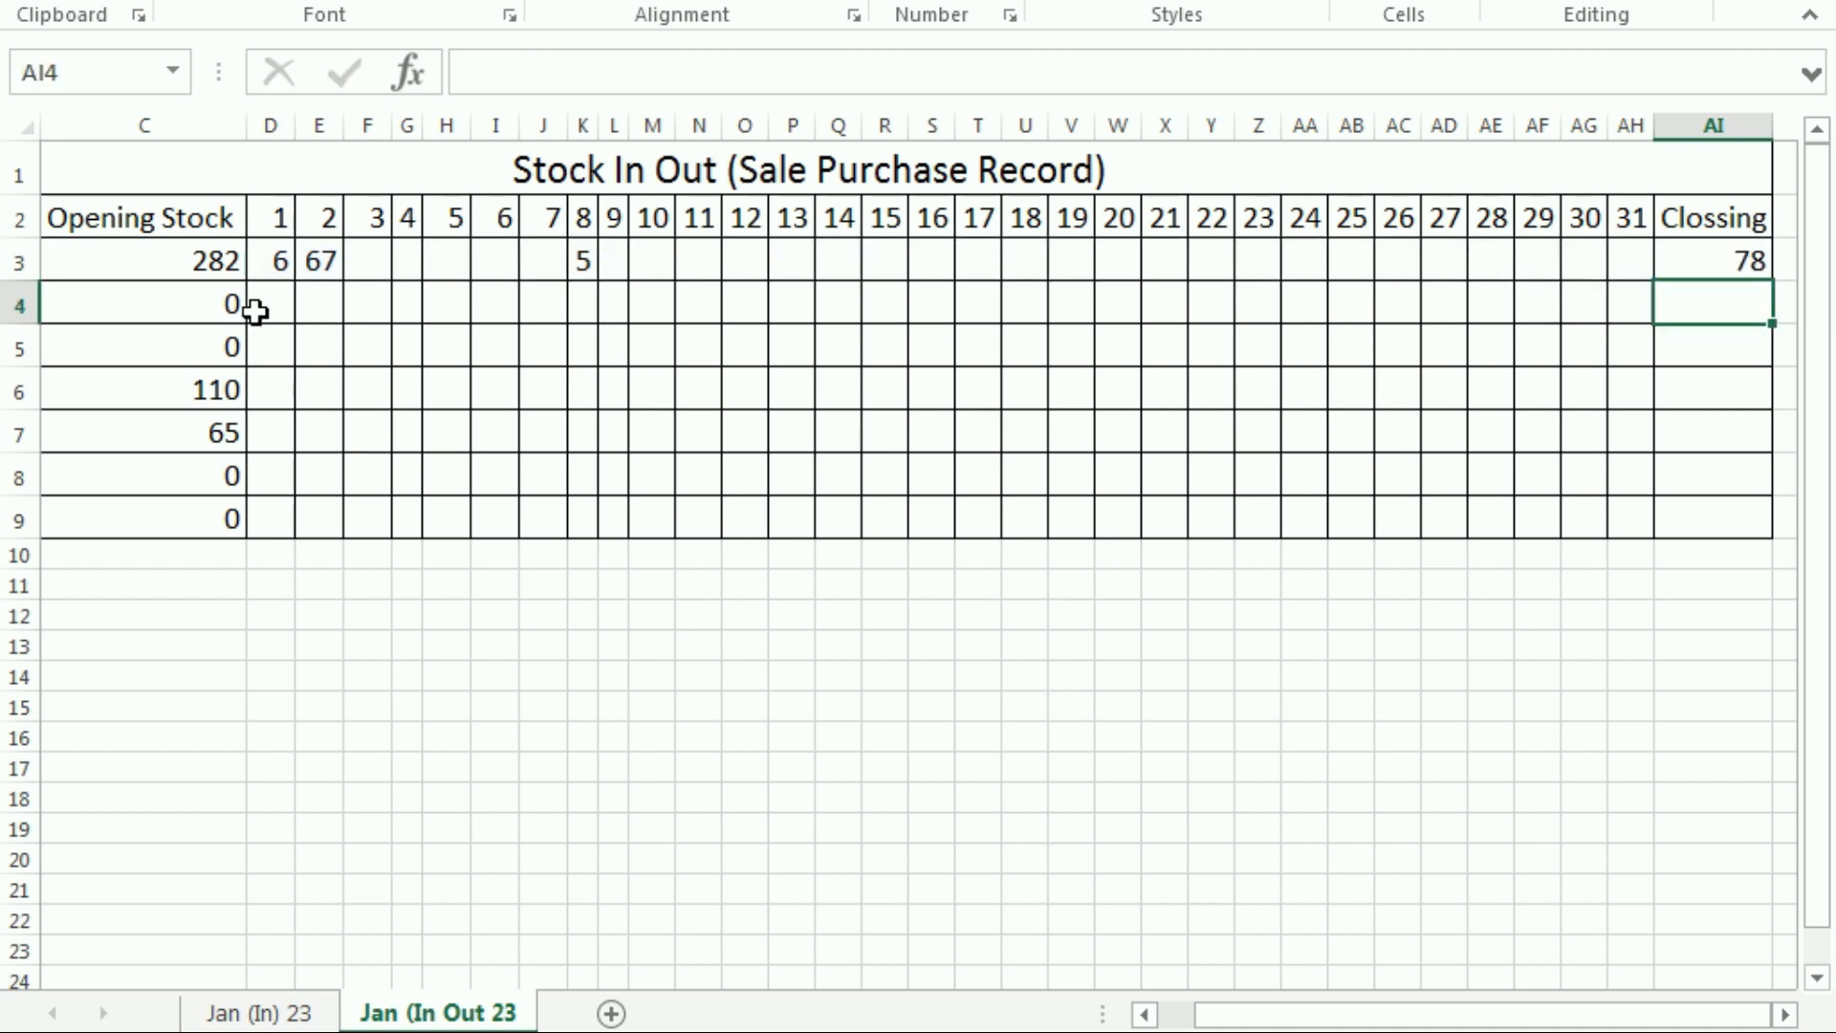
Change item A's quantities to 2 for day 1 and 3 for day 2
{"action": "left_click", "coordinate": [285, 267]}
{"action": "type", "text": "2"}
{"action": "key", "text": "Tab"}
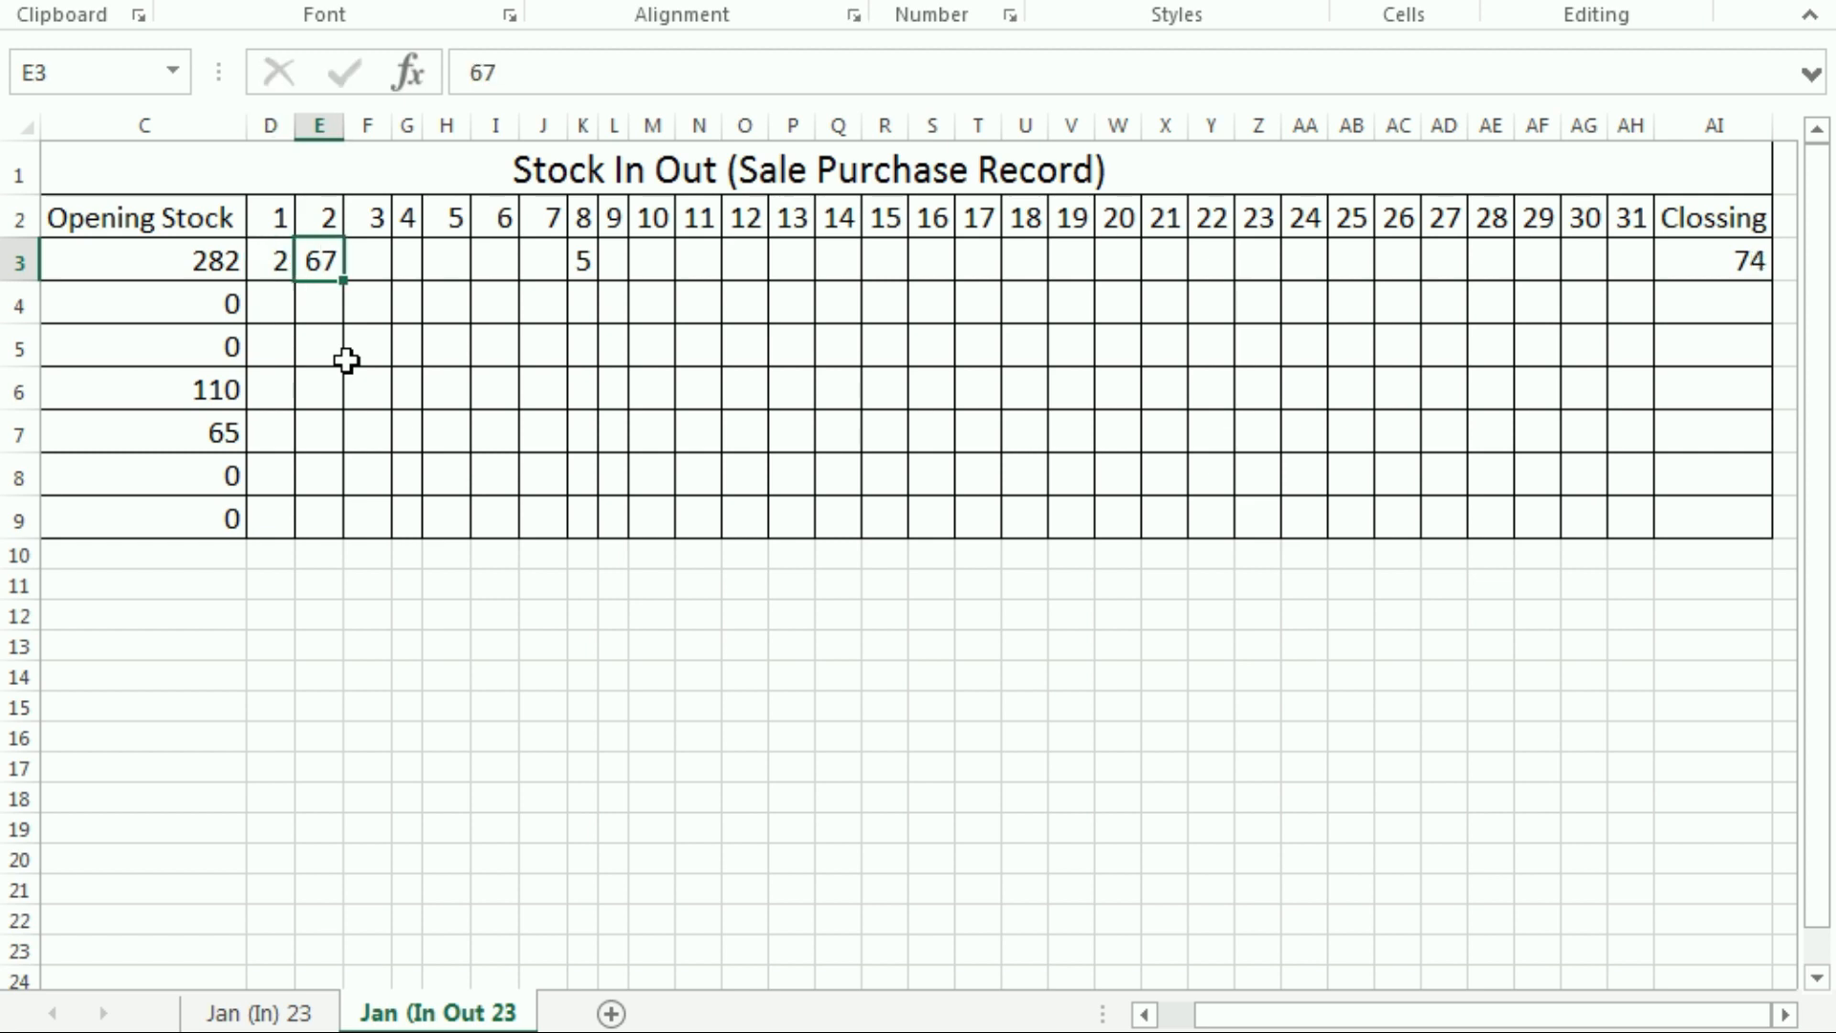
{"action": "type", "text": "3"}
{"action": "key", "text": "Tab"}
Review item A's row, comparing its Opening Stock cell with the daily total in its Clossing cell
{"action": "key", "text": "Tab"}
{"action": "key", "text": "Tab"}
{"action": "key", "text": "Tab"}
{"action": "key", "text": "Tab"}
{"action": "key", "text": "Tab"}
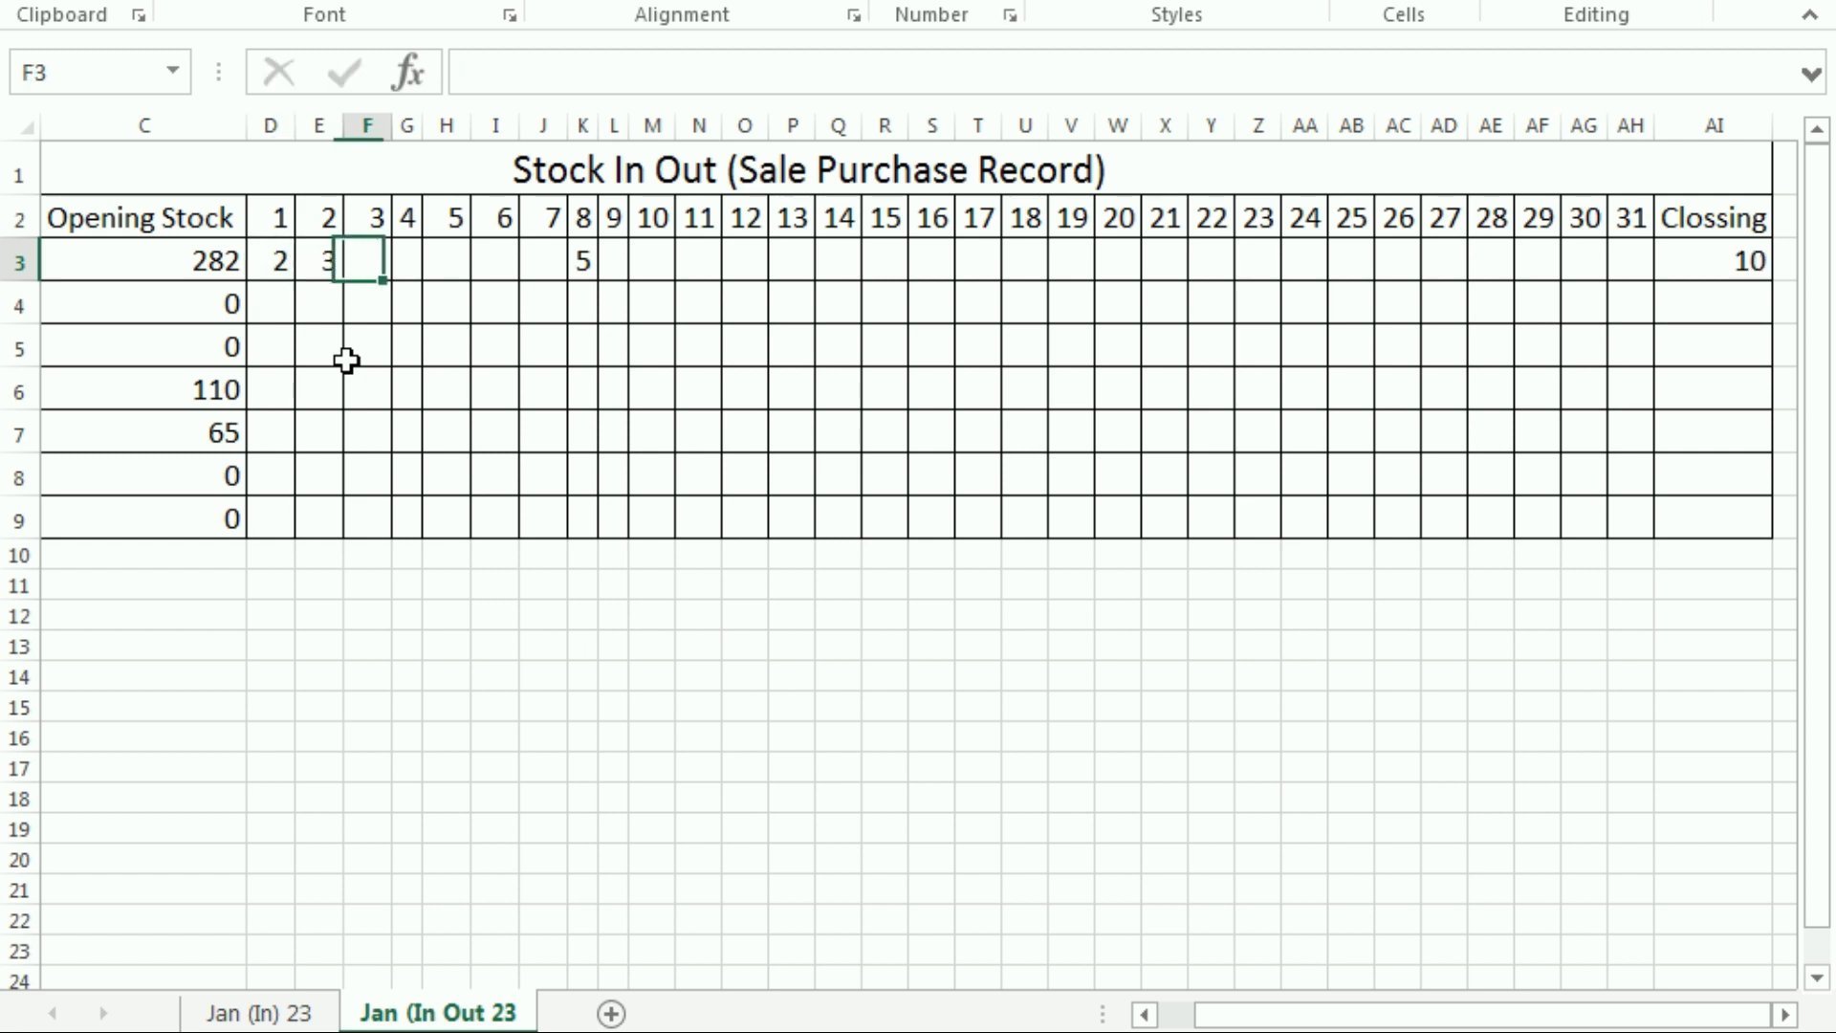
{"action": "key", "text": "Tab"}
{"action": "key", "text": "Tab"}
{"action": "key", "text": "Tab"}
{"action": "key", "text": "Tab"}
{"action": "key", "text": "Tab"}
{"action": "key", "text": "Tab"}
{"action": "key", "text": "Tab"}
{"action": "key", "text": "Tab"}
{"action": "key", "text": "Tab"}
{"action": "key", "text": "Tab"}
{"action": "key", "text": "Tab"}
{"action": "key", "text": "Tab"}
{"action": "key", "text": "Tab"}
{"action": "key", "text": "Tab"}
{"action": "key", "text": "Tab"}
{"action": "key", "text": "Tab"}
{"action": "key", "text": "Tab"}
{"action": "key", "text": "Tab"}
{"action": "key", "text": "Tab"}
{"action": "key", "text": "Tab"}
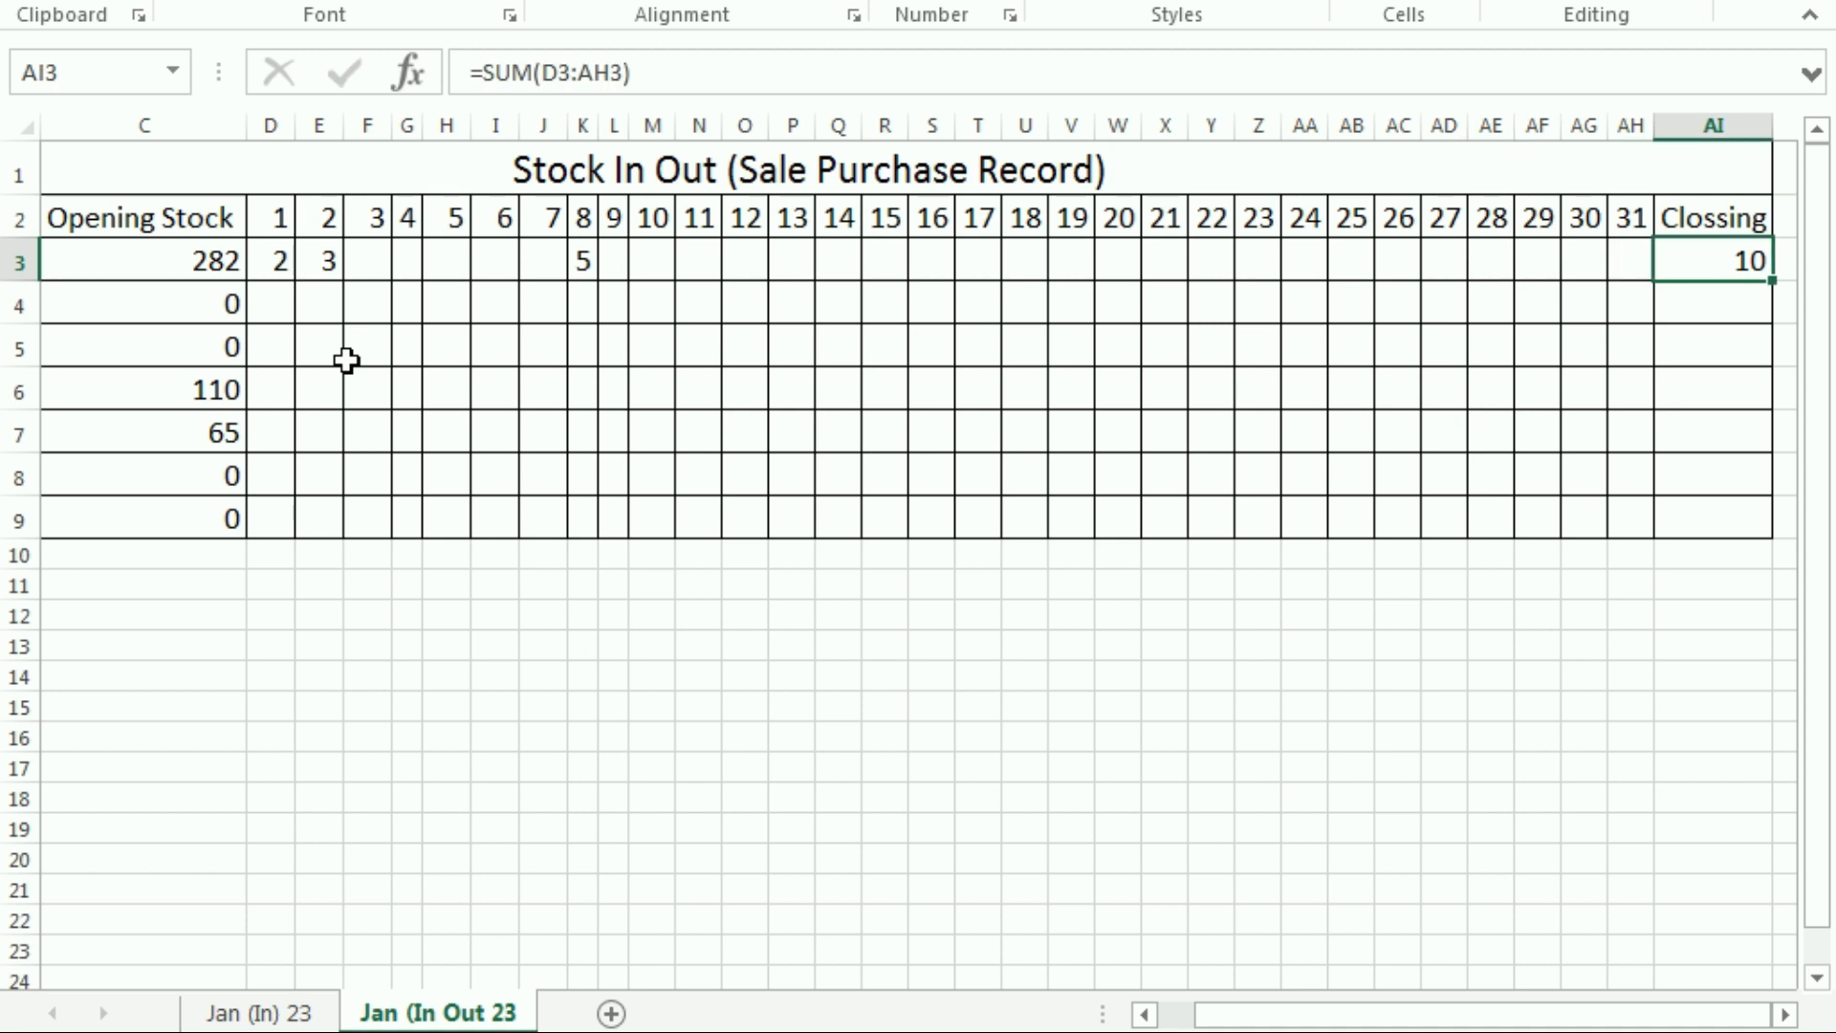
{"action": "key", "text": "Left"}
{"action": "key", "text": "Left"}
{"action": "key", "text": "Left"}
{"action": "key", "text": "Left"}
{"action": "key", "text": "Left"}
{"action": "key", "text": "Left"}
{"action": "key", "text": "Left"}
{"action": "key", "text": "Left"}
{"action": "key", "text": "Left"}
{"action": "key", "text": "Left"}
{"action": "key", "text": "Left"}
{"action": "key", "text": "Left"}
{"action": "key", "text": "Left"}
{"action": "key", "text": "Left"}
{"action": "key", "text": "Left"}
{"action": "key", "text": "Left"}
{"action": "key", "text": "Left"}
{"action": "key", "text": "Left"}
{"action": "key", "text": "Left"}
{"action": "key", "text": "Left"}
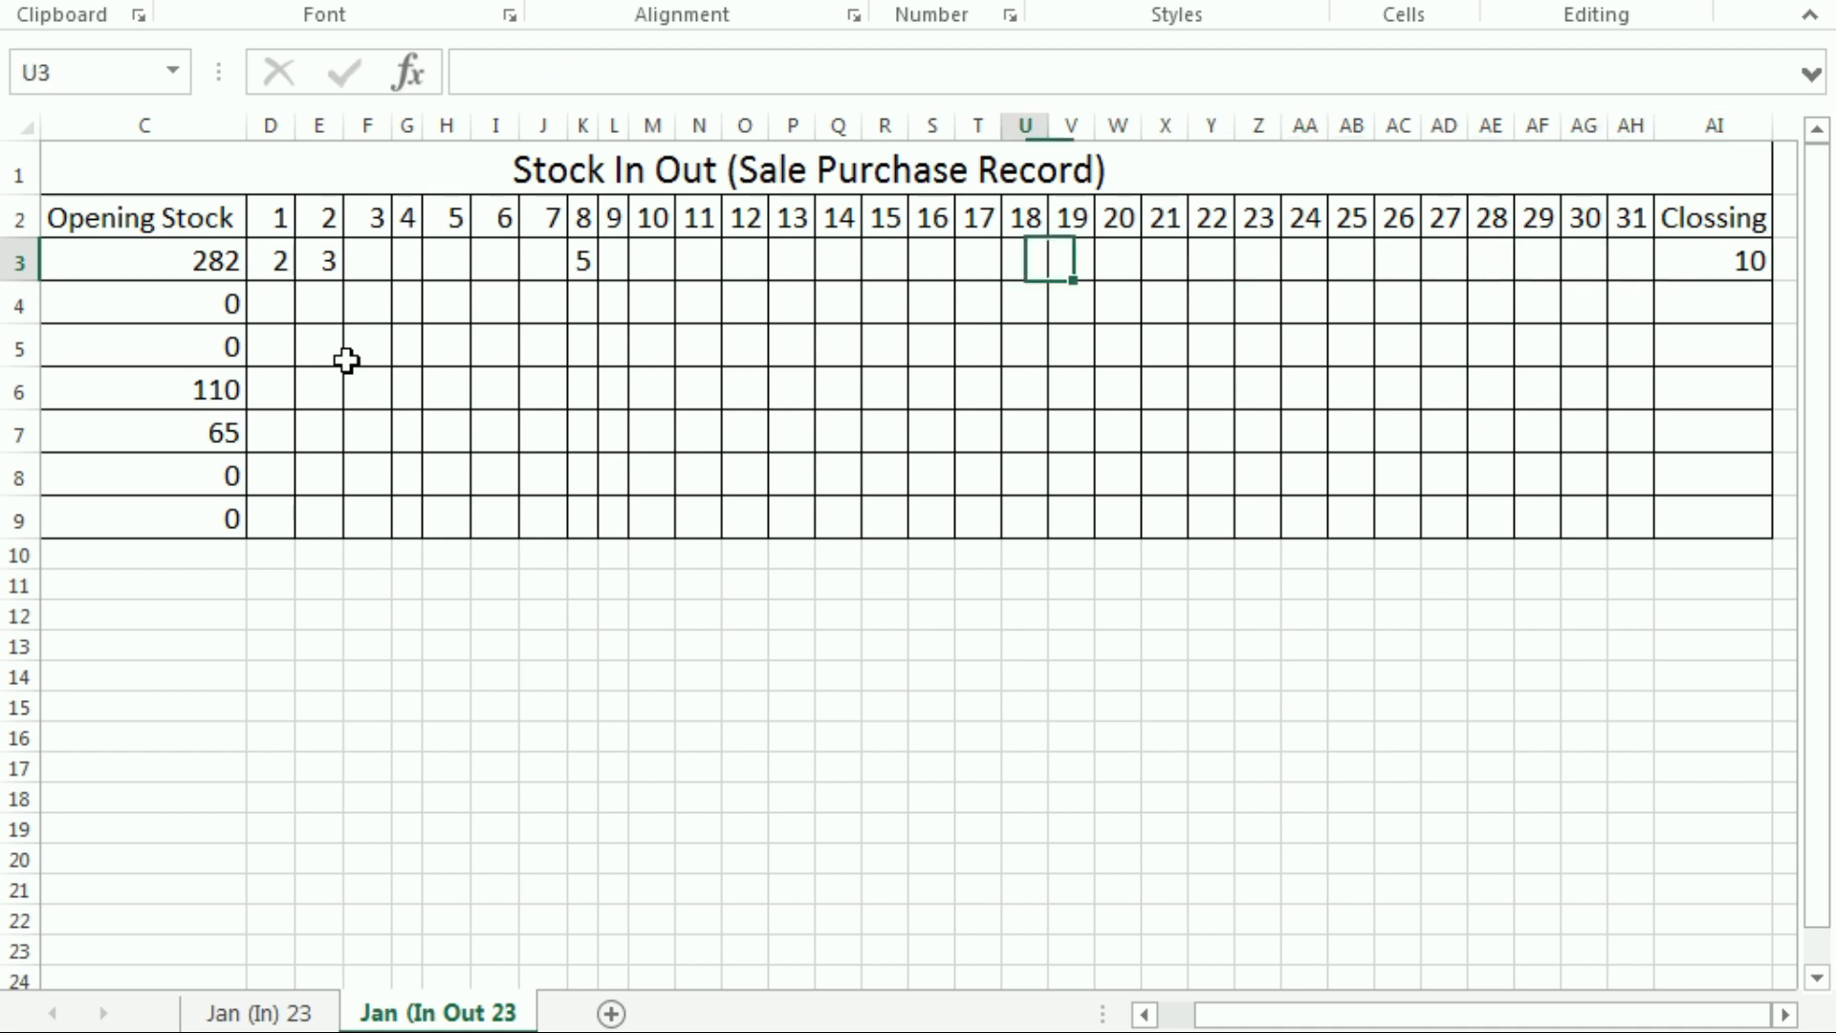
{"action": "key", "text": "Left"}
{"action": "key", "text": "Left"}
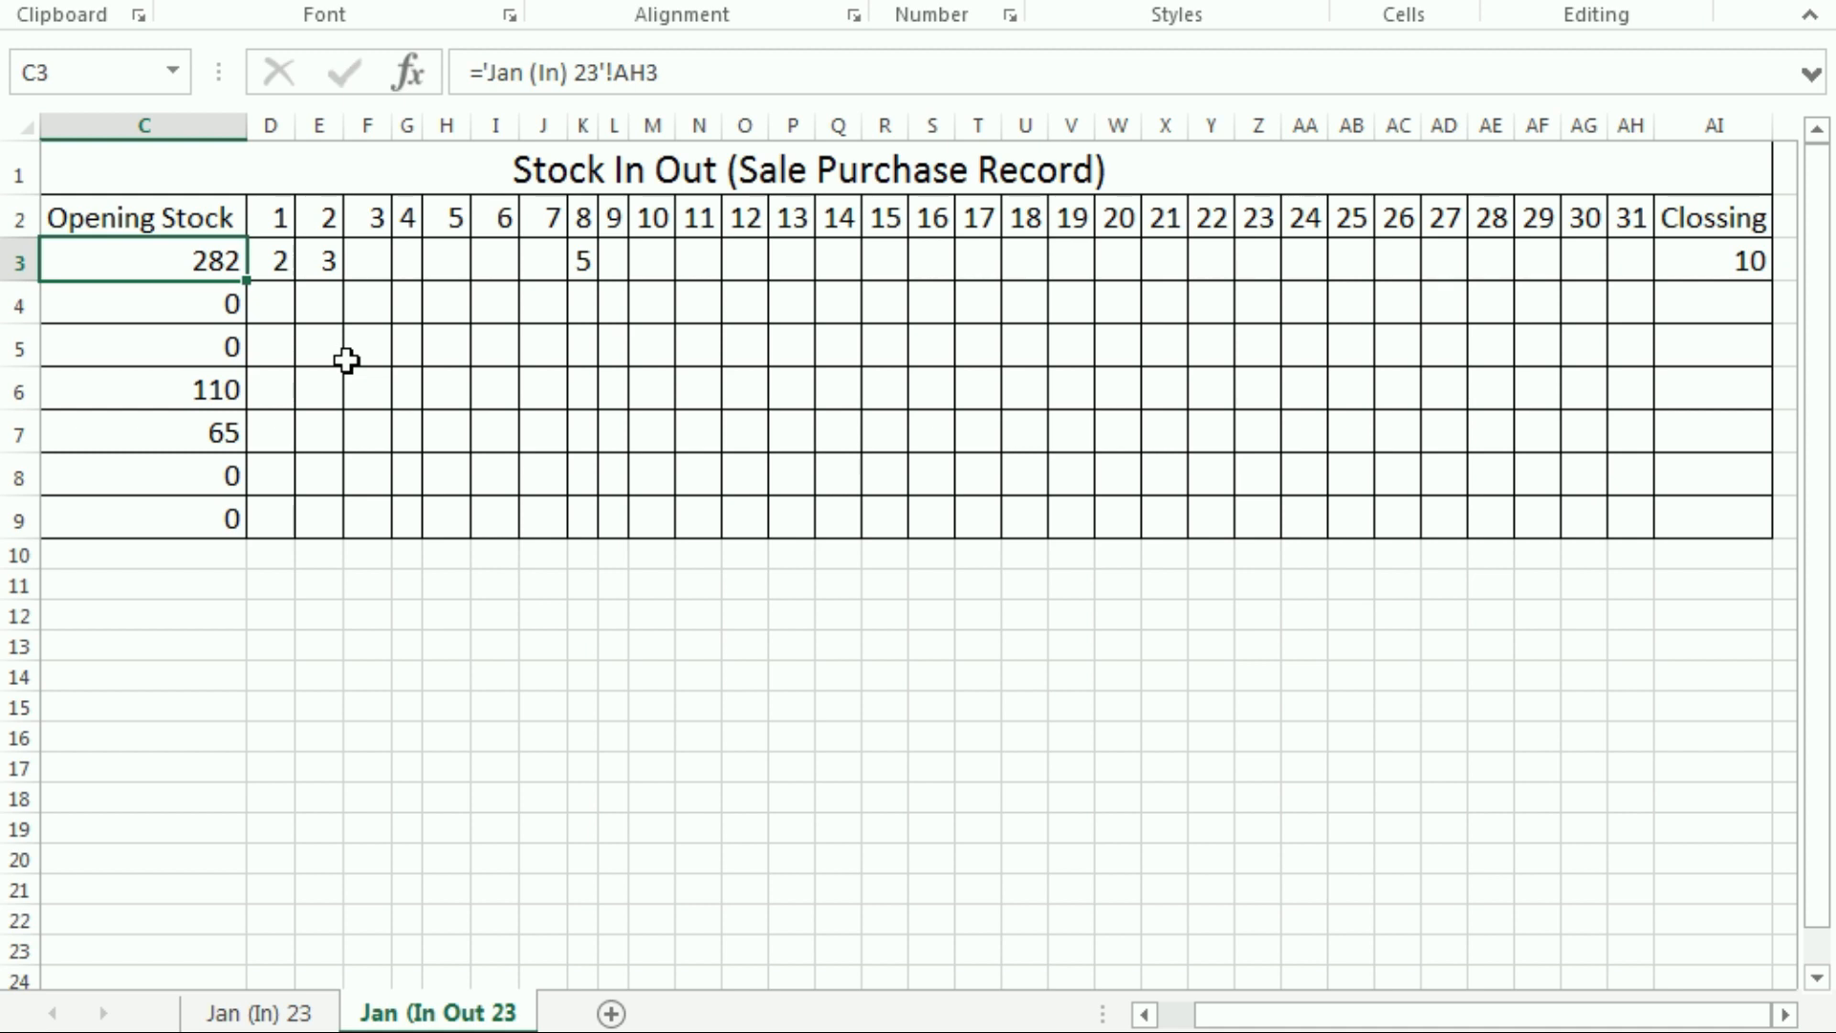
{"action": "key", "text": "Right"}
{"action": "key", "text": "Right"}
{"action": "key", "text": "Right"}
{"action": "key", "text": "Right"}
{"action": "key", "text": "Right"}
{"action": "key", "text": "Right"}
{"action": "key", "text": "Right"}
{"action": "key", "text": "Right"}
{"action": "key", "text": "Right"}
{"action": "key", "text": "Right"}
{"action": "key", "text": "Right"}
{"action": "key", "text": "Right"}
{"action": "key", "text": "Right"}
{"action": "key", "text": "Right"}
{"action": "key", "text": "Right"}
{"action": "key", "text": "Right"}
{"action": "key", "text": "Right"}
{"action": "key", "text": "Right"}
{"action": "key", "text": "Right"}
{"action": "key", "text": "Right"}
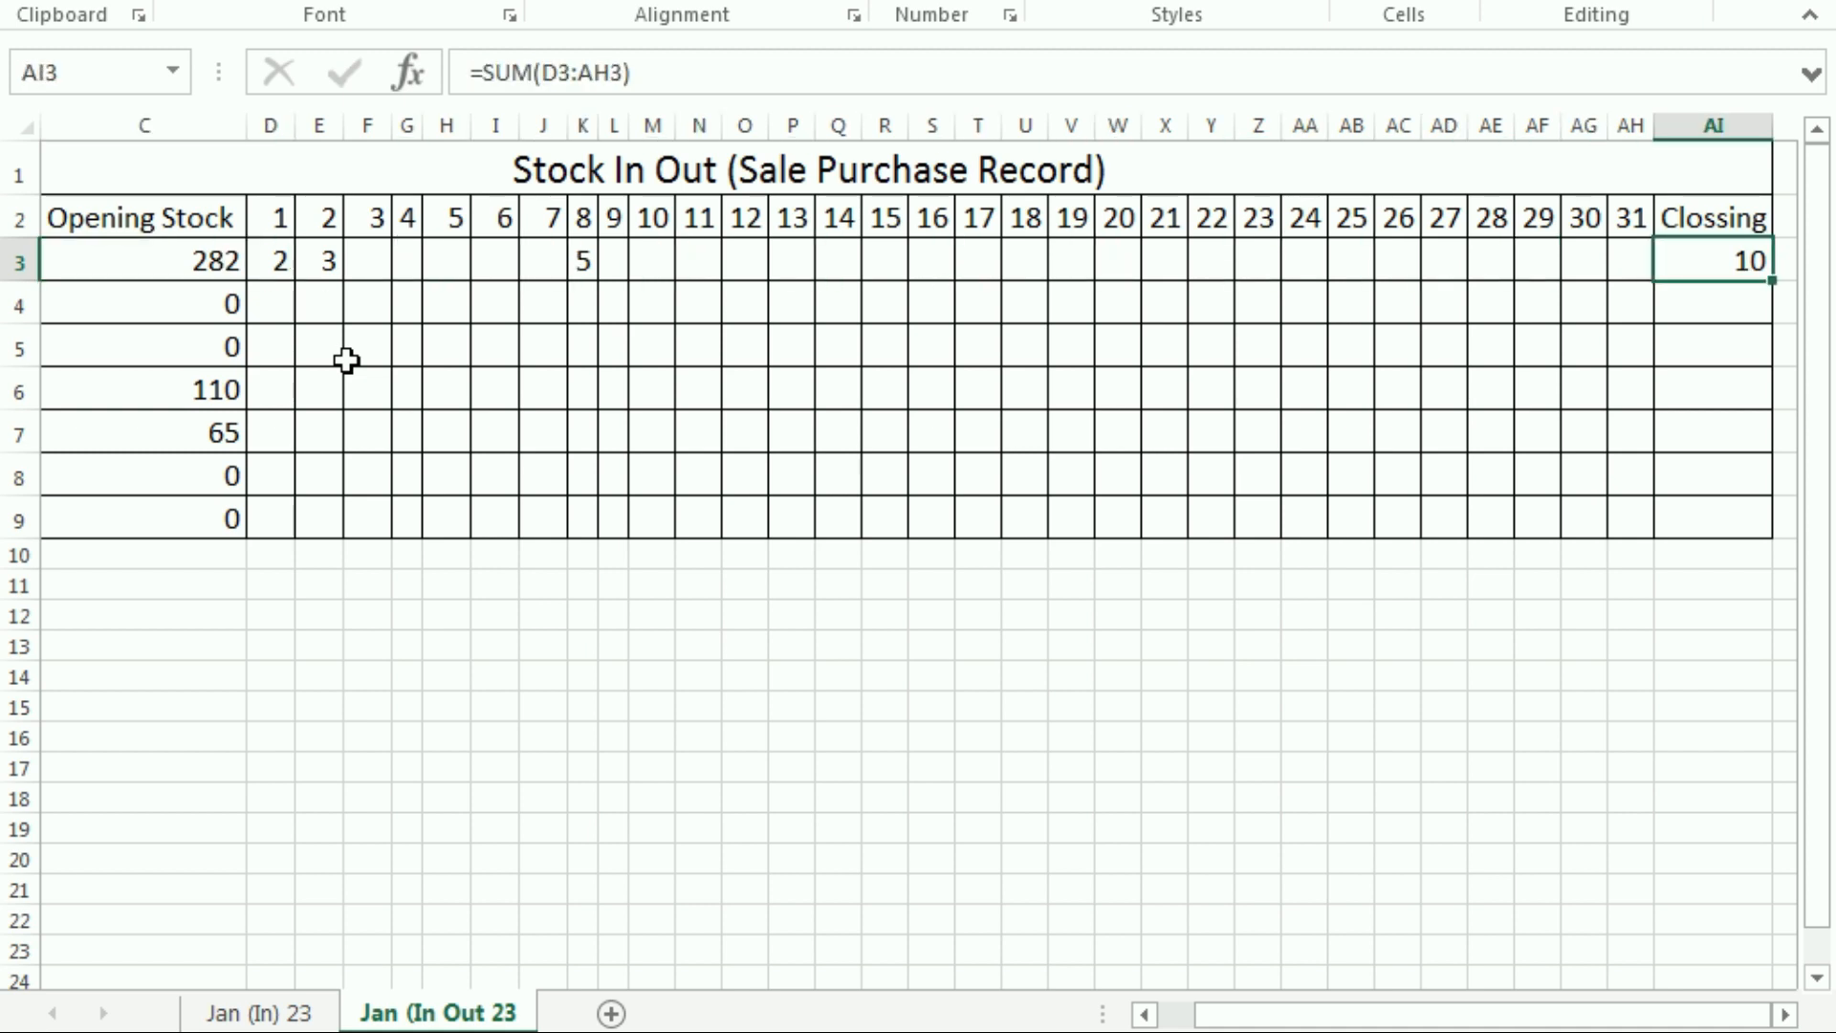
Edit item A's Clossing formula in AI3 to subtract the daily total from Opening Stock: =C3-SUM(D3:AH3)
{"action": "key", "text": "F2"}
{"action": "key", "text": "Left"}
{"action": "key", "text": "Left"}
{"action": "key", "text": "Left"}
{"action": "key", "text": "Left"}
{"action": "key", "text": "Left"}
{"action": "key", "text": "Left"}
{"action": "key", "text": "Left"}
{"action": "key", "text": "Left"}
{"action": "key", "text": "Left"}
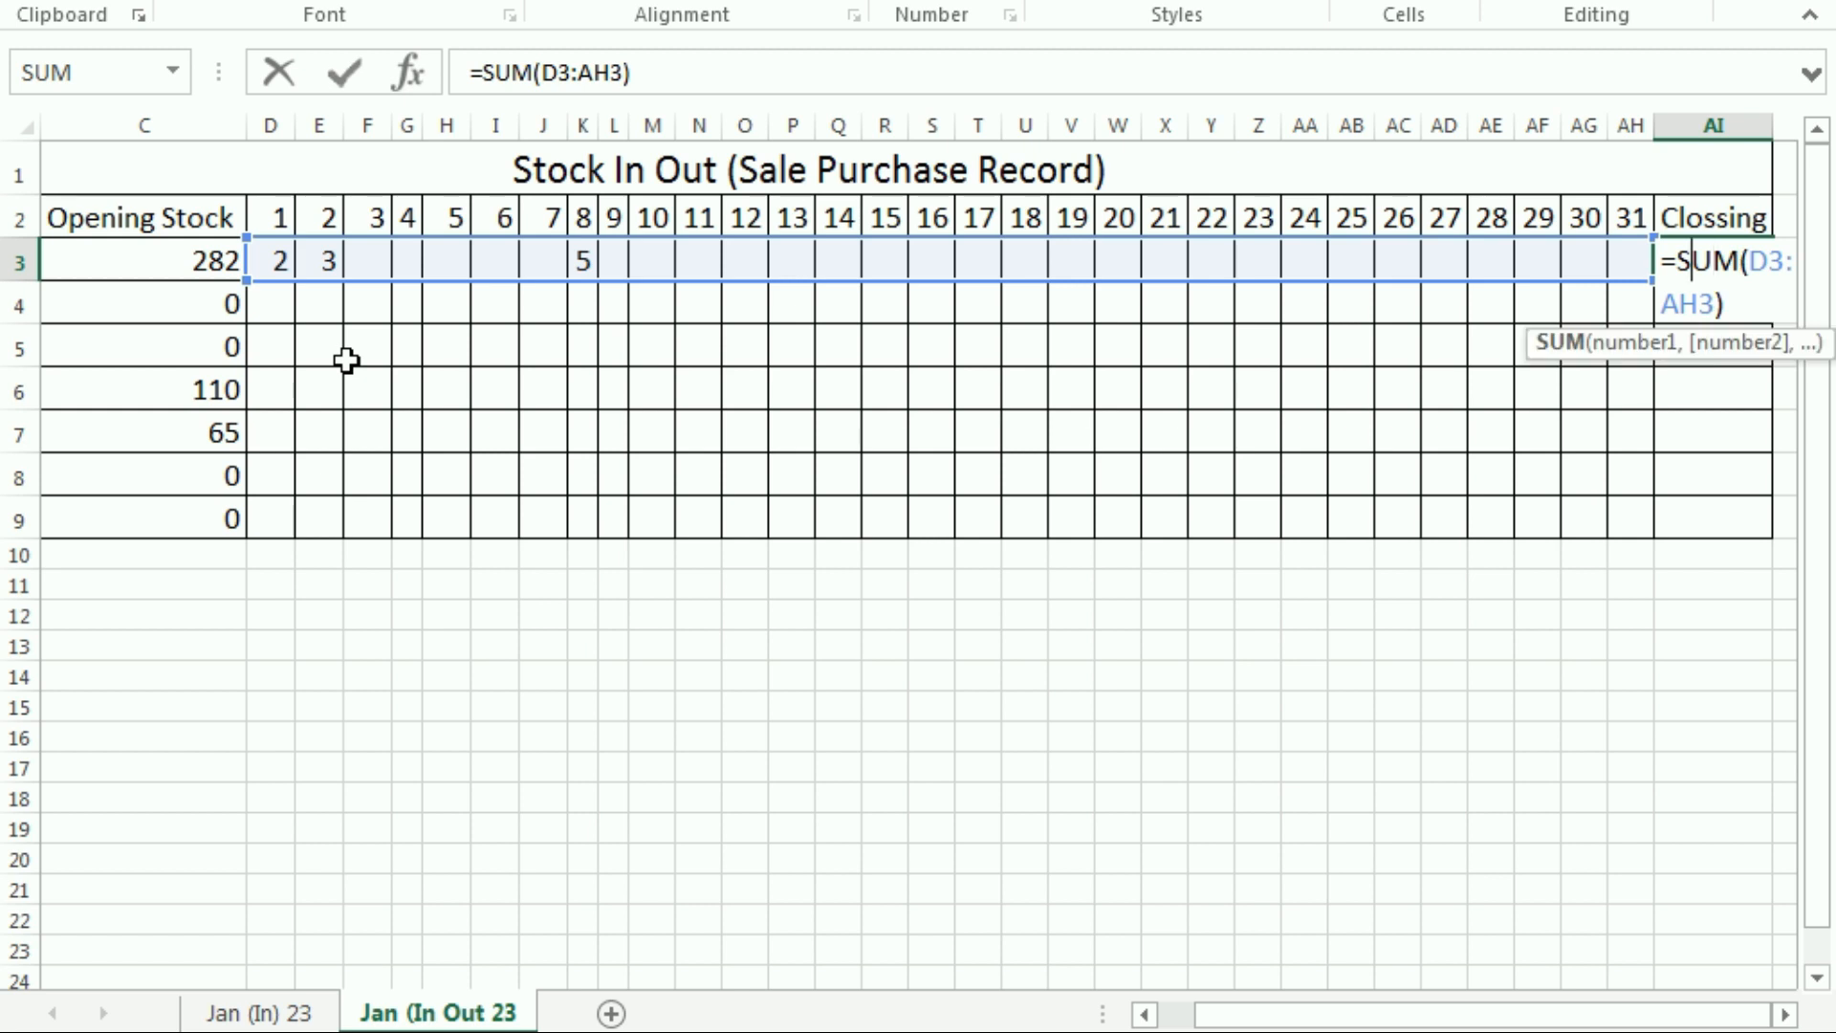
{"action": "key", "text": "Left"}
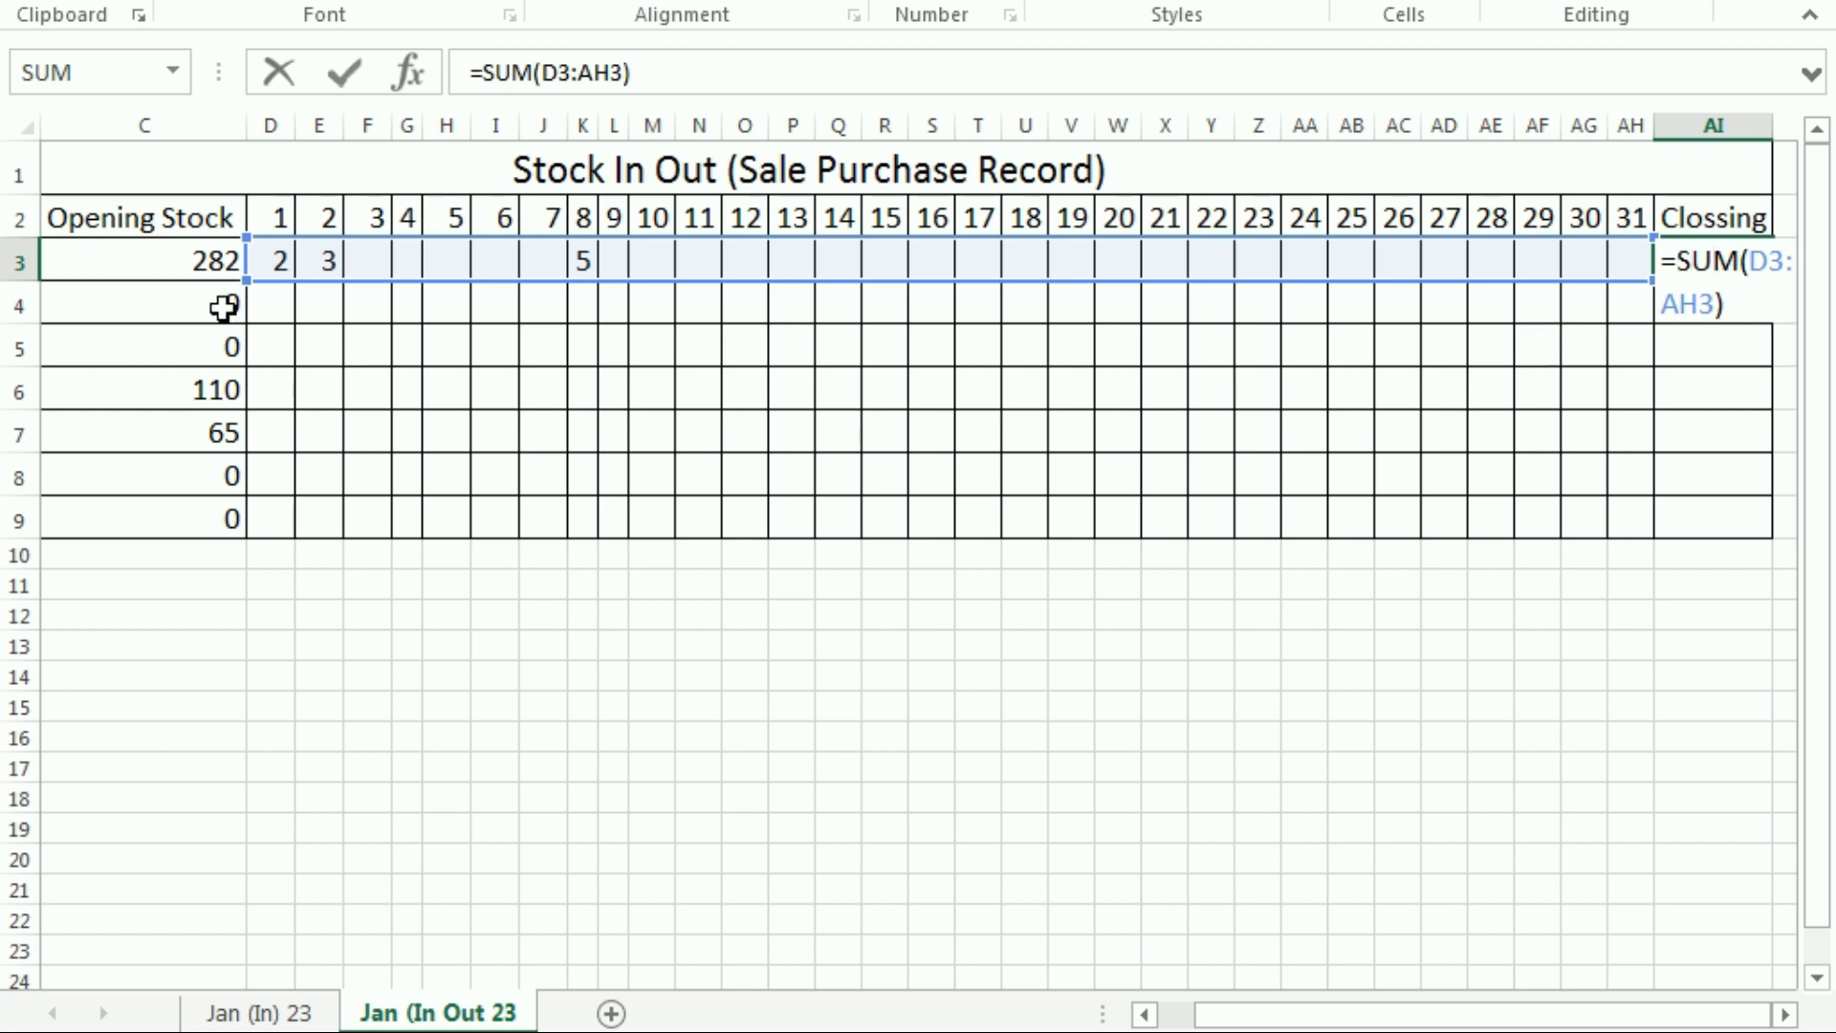
{"action": "left_click", "coordinate": [191, 261]}
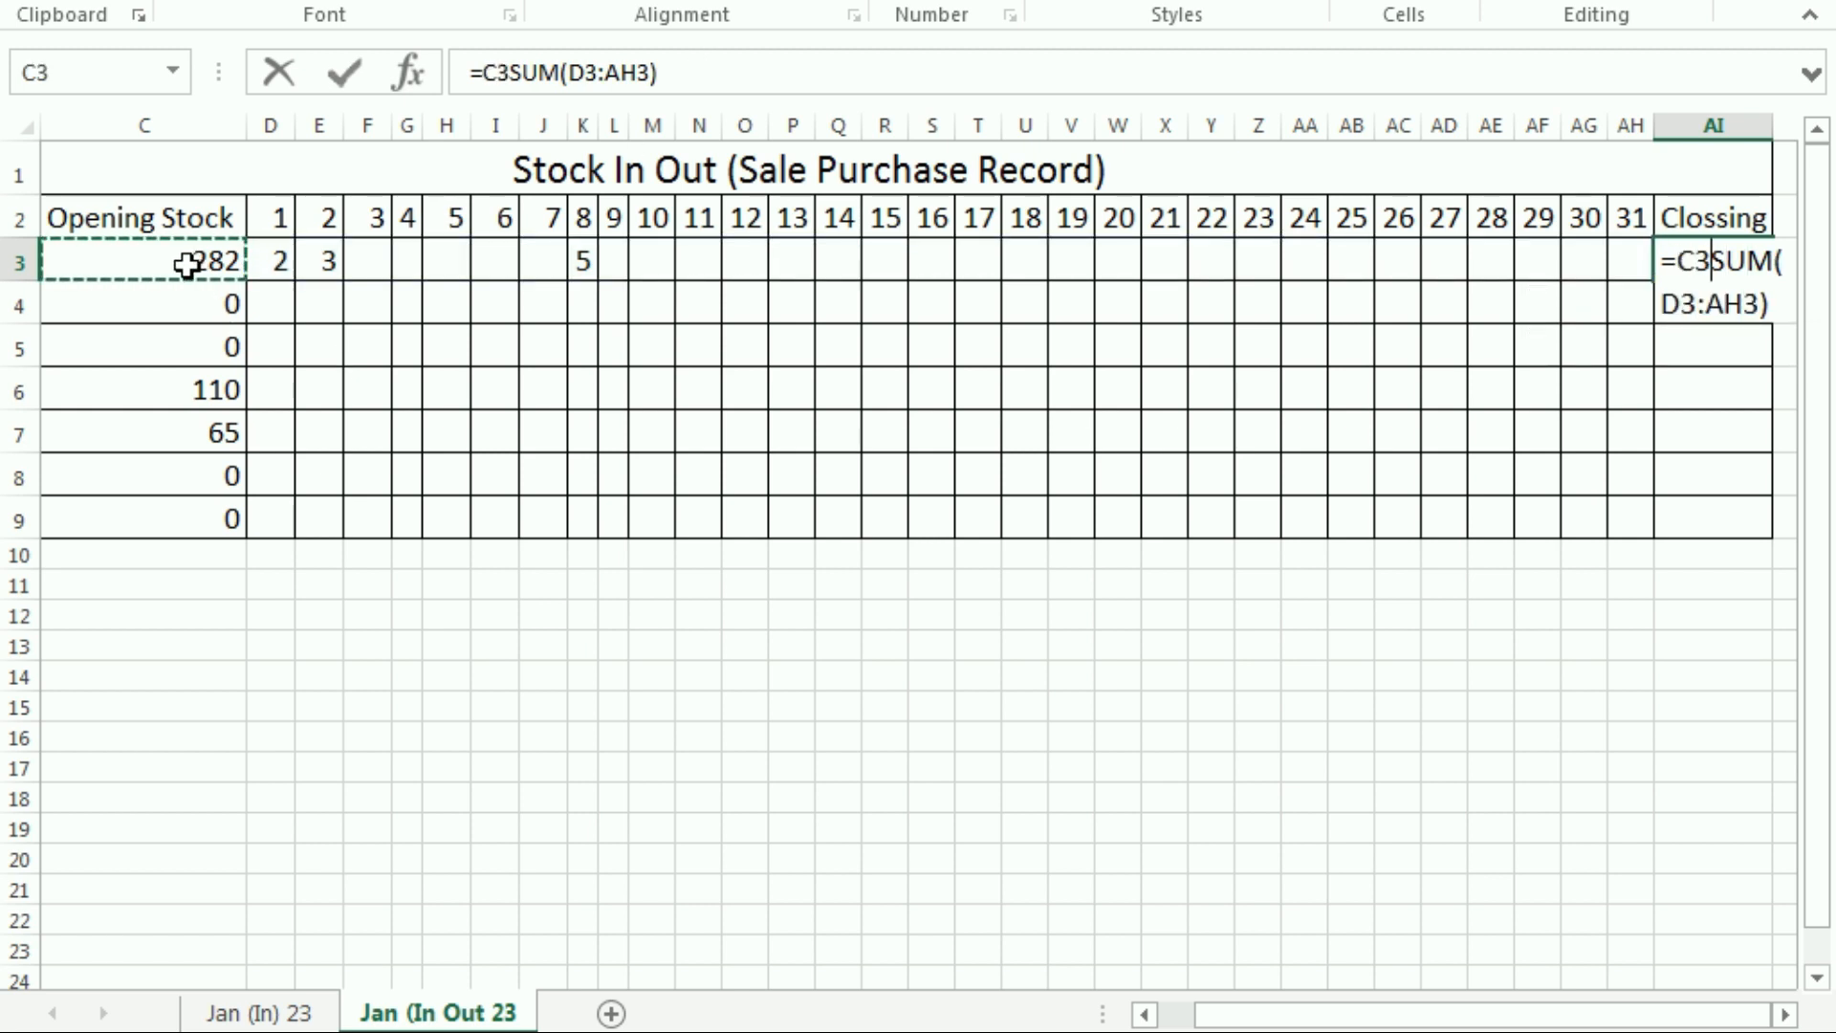
{"action": "type", "text": "-"}
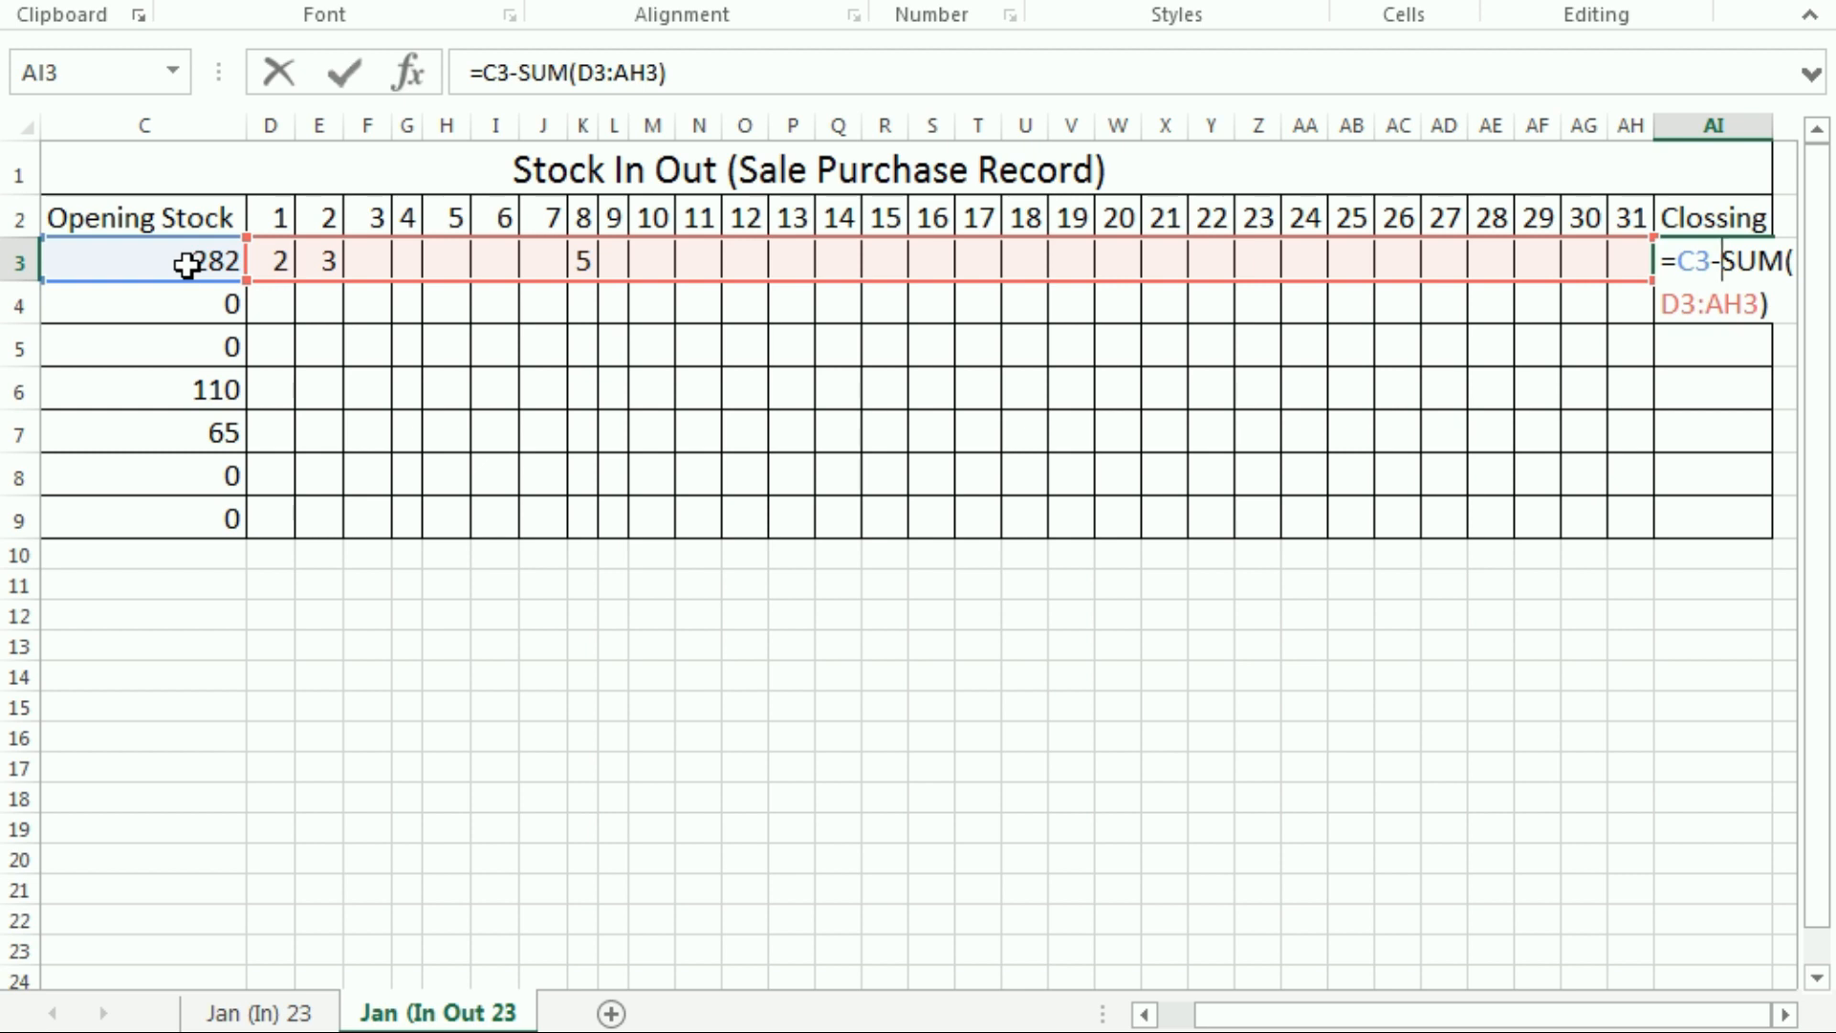
{"action": "key", "text": "Return"}
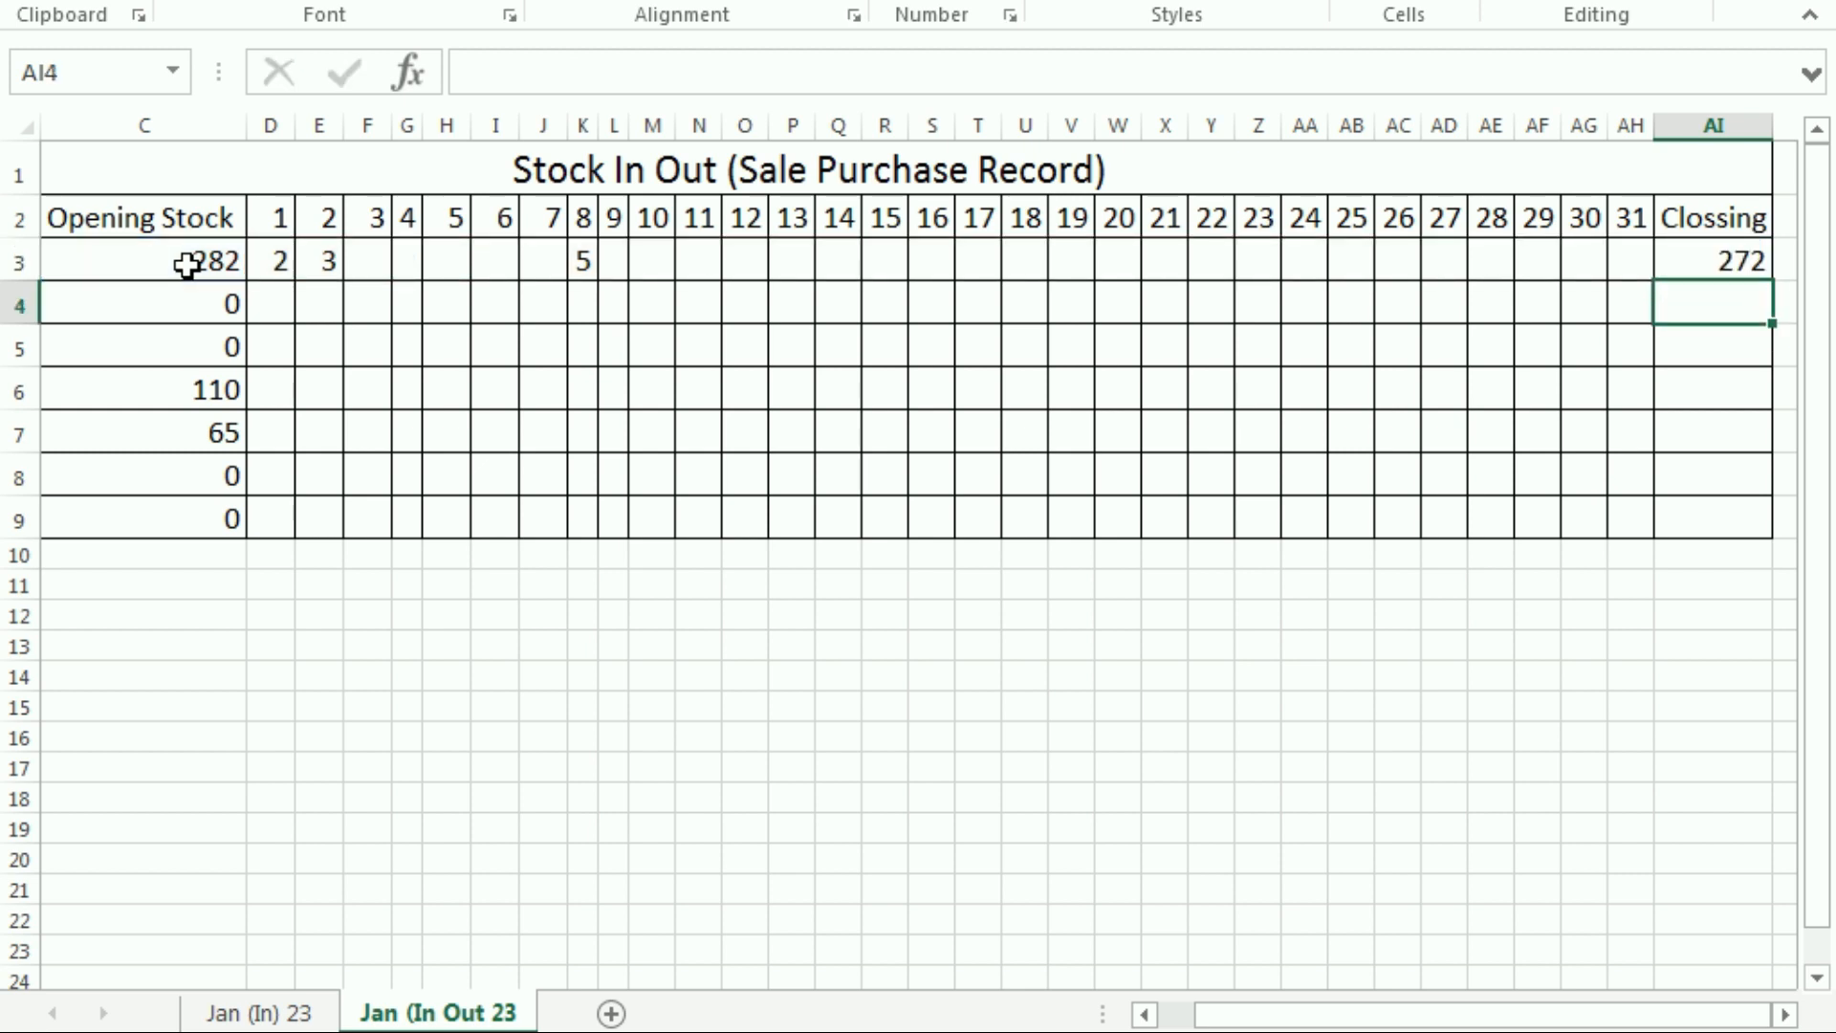
Check the Clossing formula in AI3 and fill it down for items B to G through AI9
{"action": "left_click", "coordinate": [320, 383]}
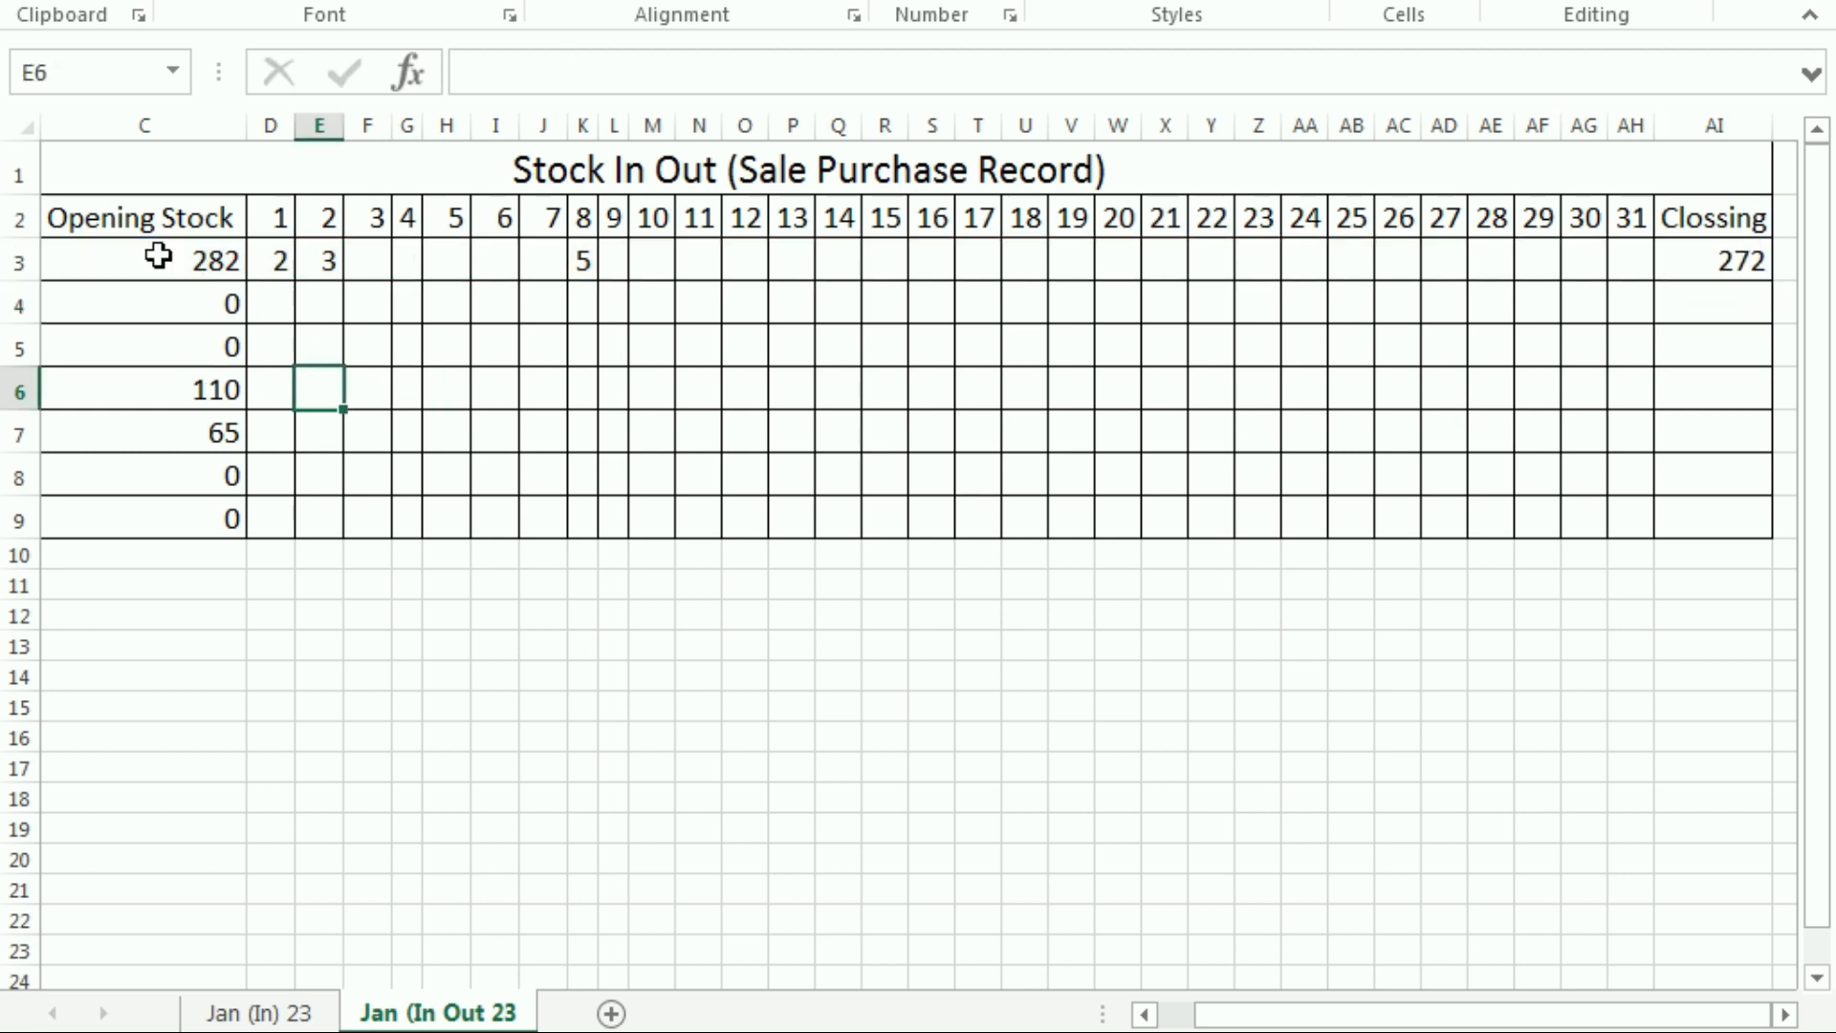
{"action": "left_click", "coordinate": [1735, 265]}
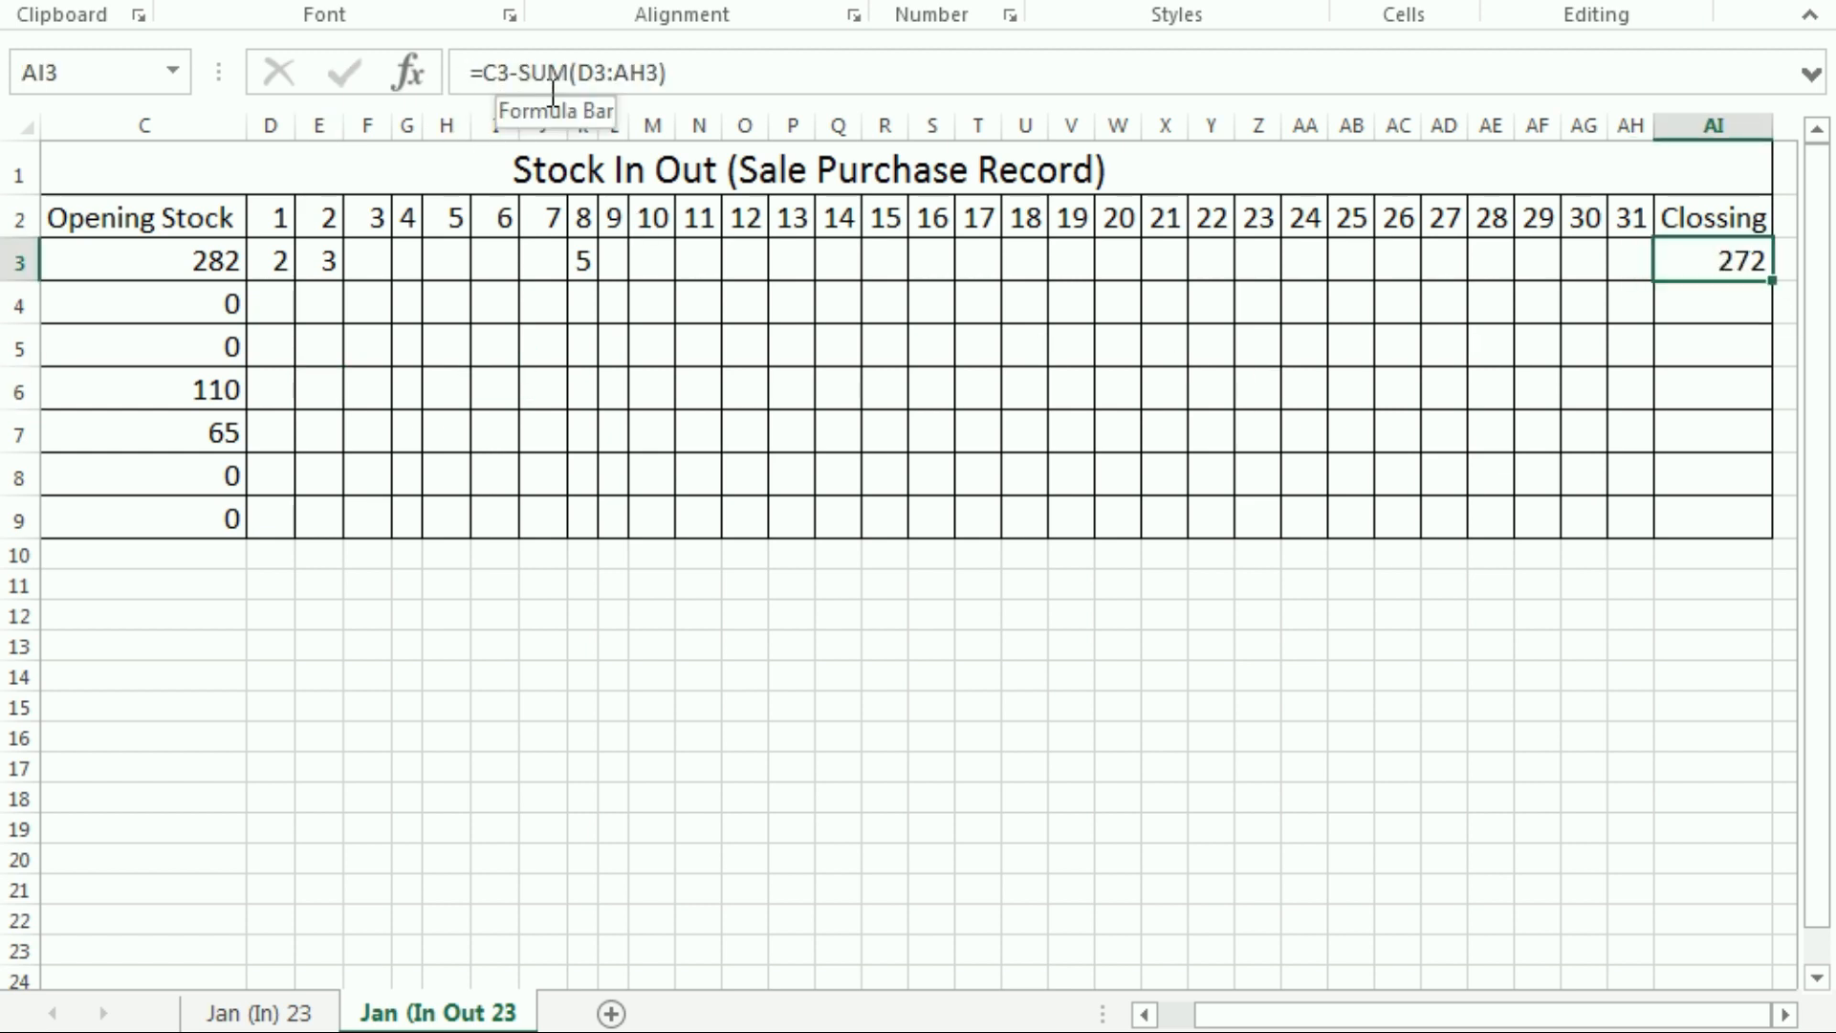
{"action": "key", "text": "F2"}
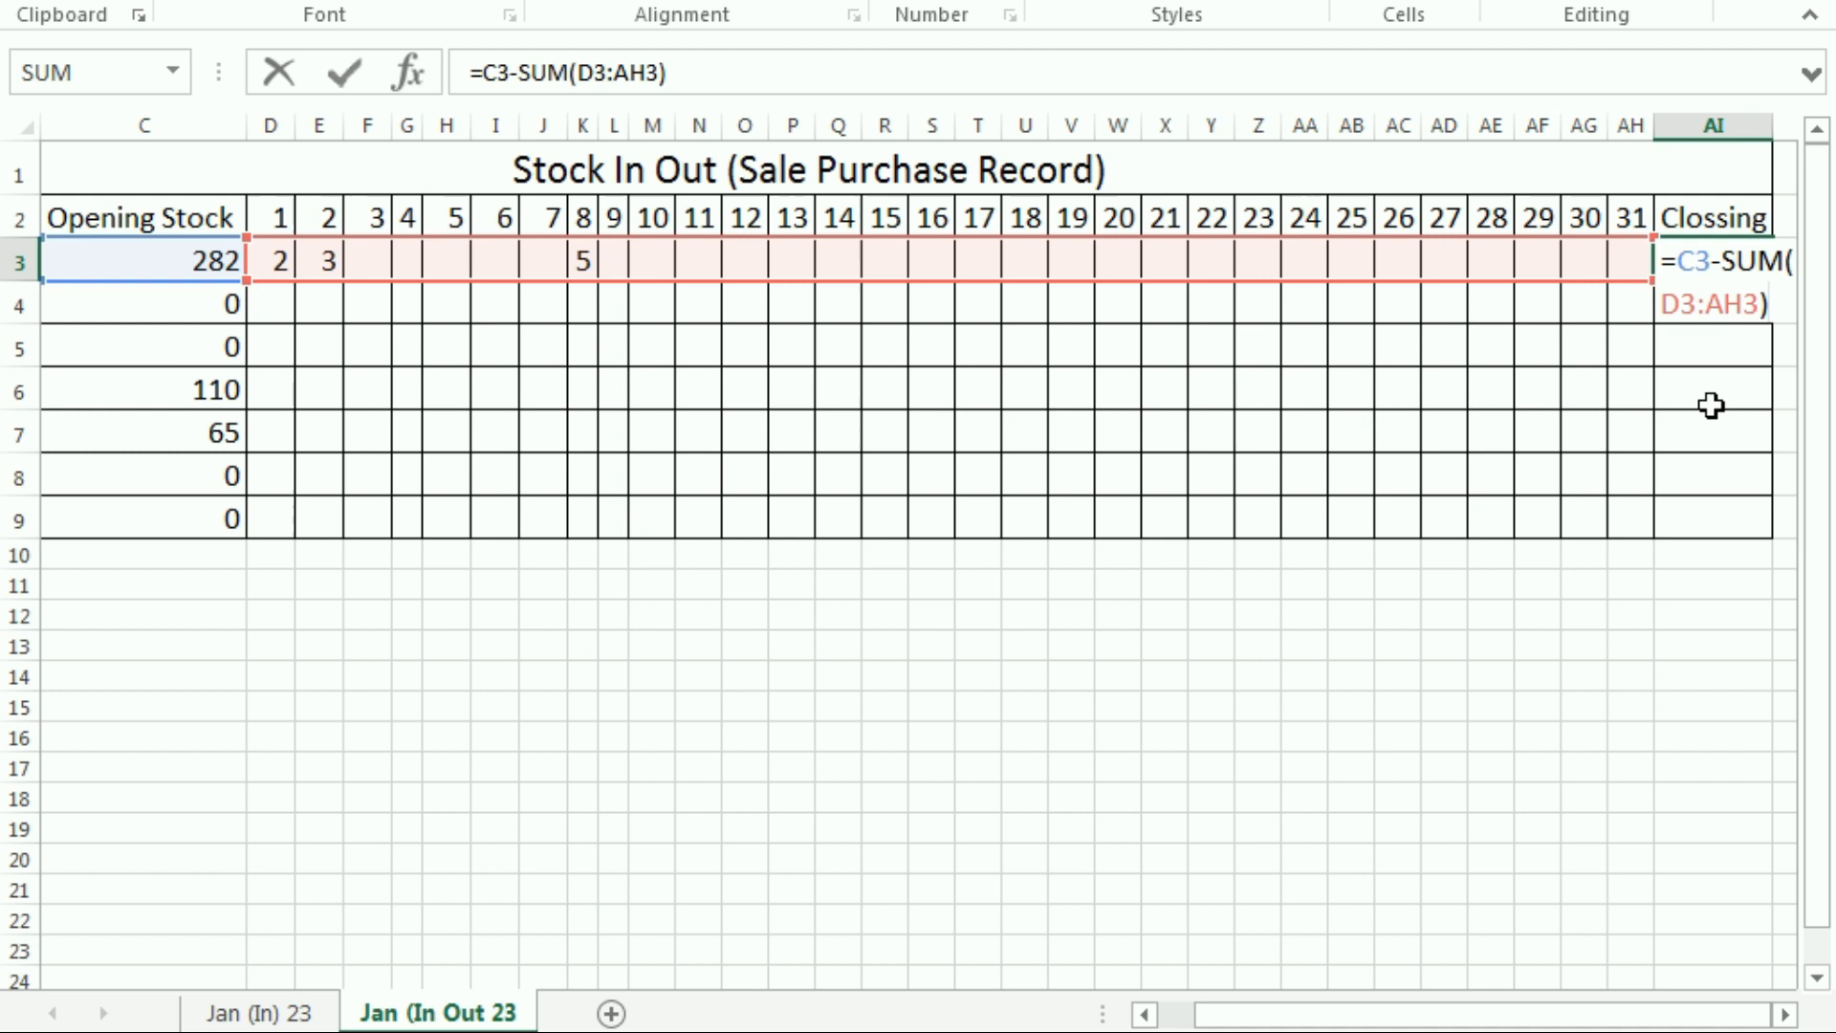
{"action": "double_click", "coordinate": [1692, 261]}
{"action": "key", "text": "Return"}
{"action": "key", "text": "Up"}
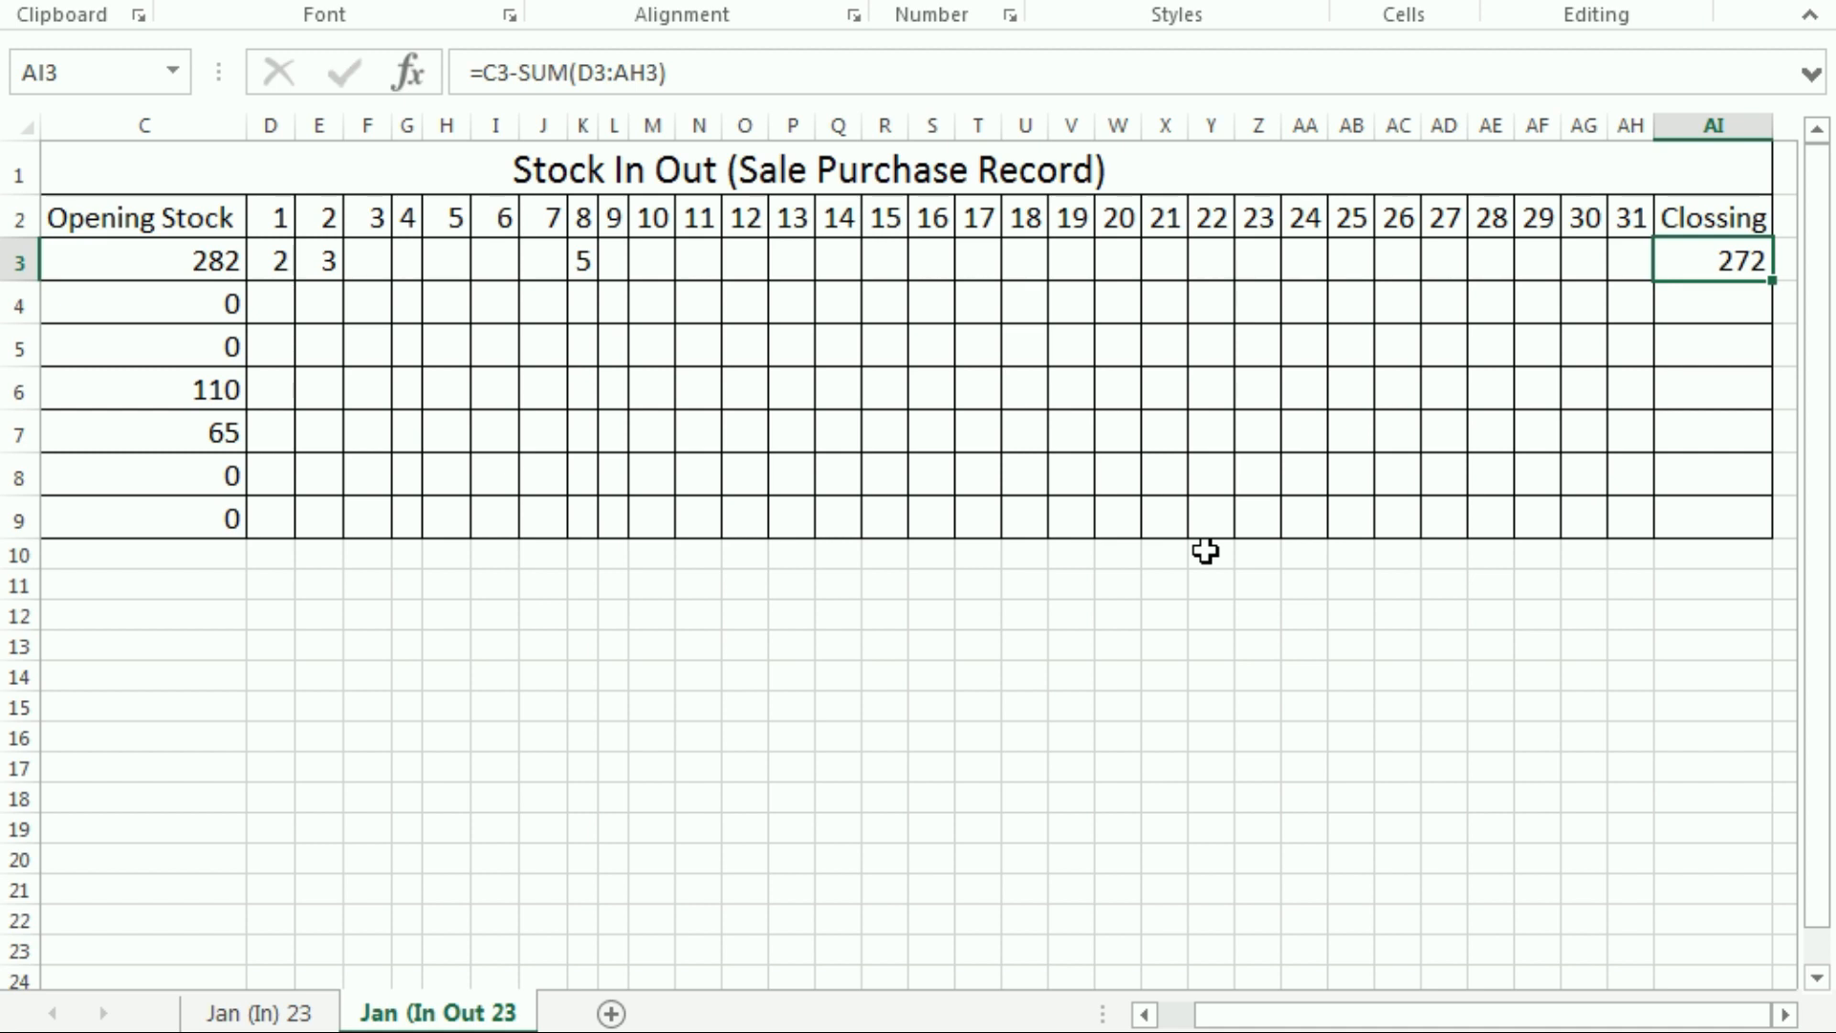
{"action": "double_click", "coordinate": [1771, 280]}
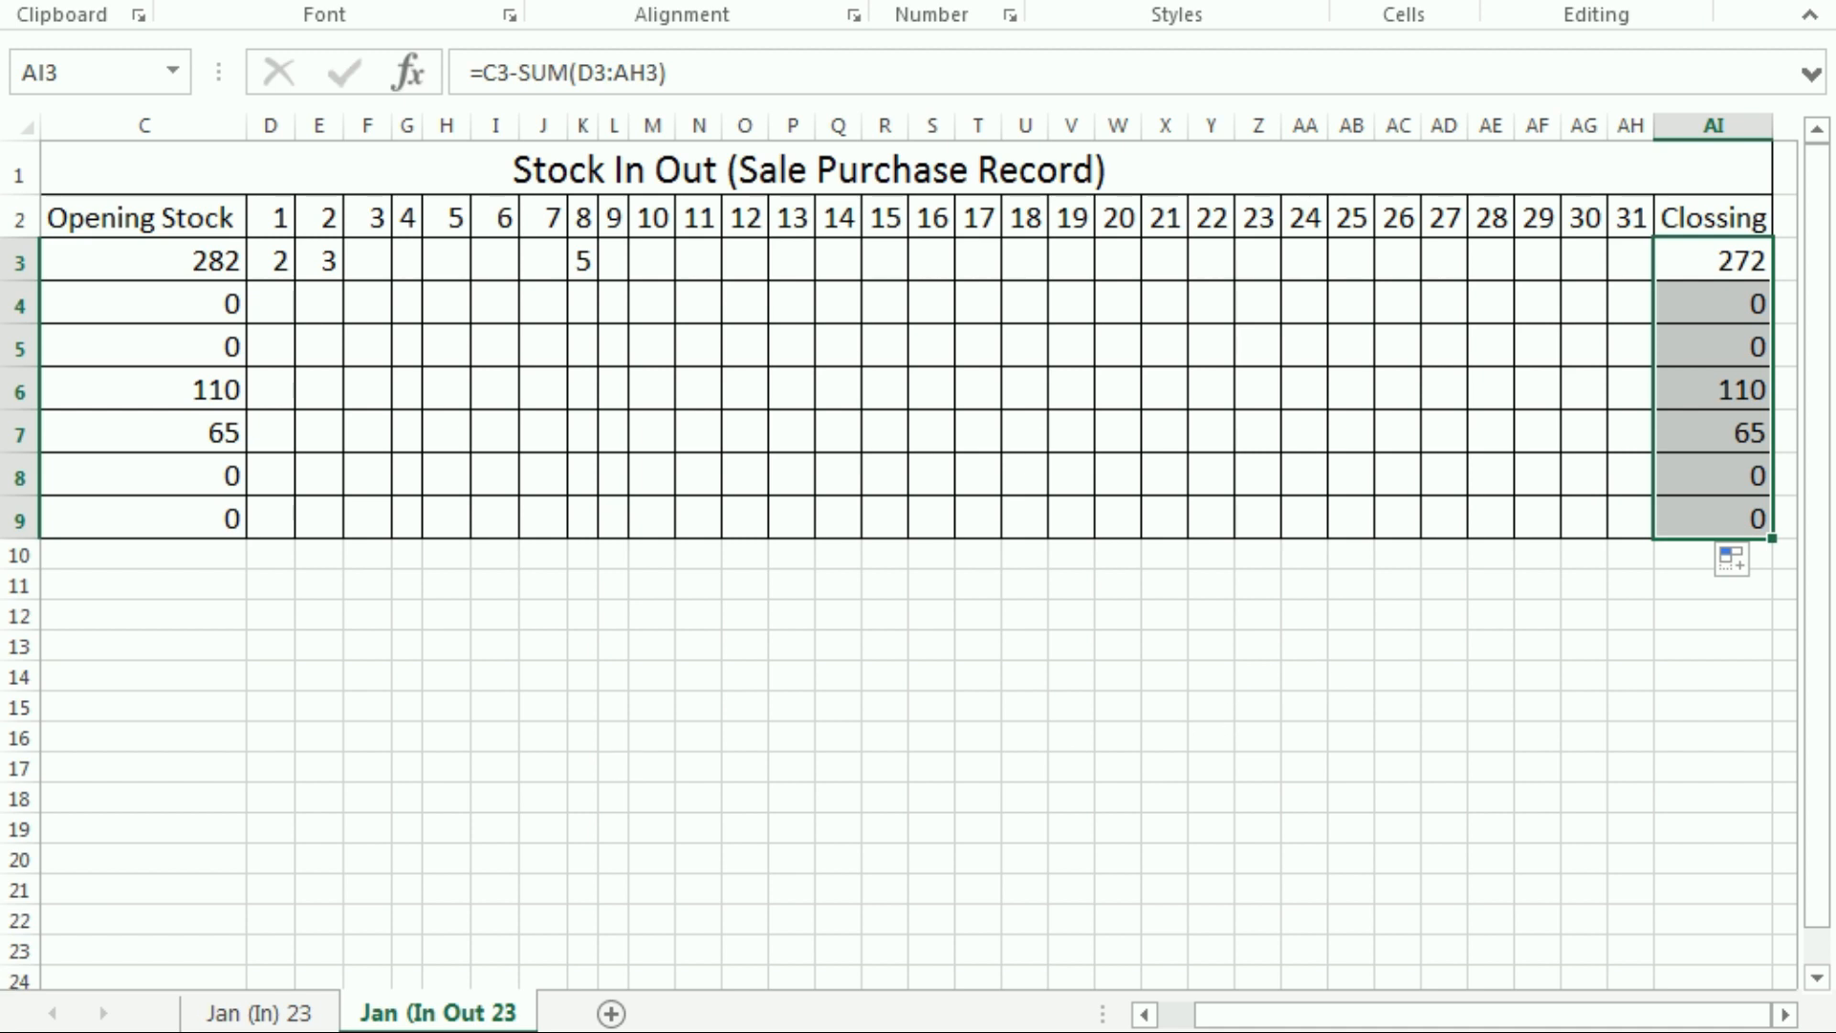
Return to the Jan (In) 23 sheet and select item F in the Items column
{"action": "left_click", "coordinate": [250, 1013]}
{"action": "left_click", "coordinate": [272, 734]}
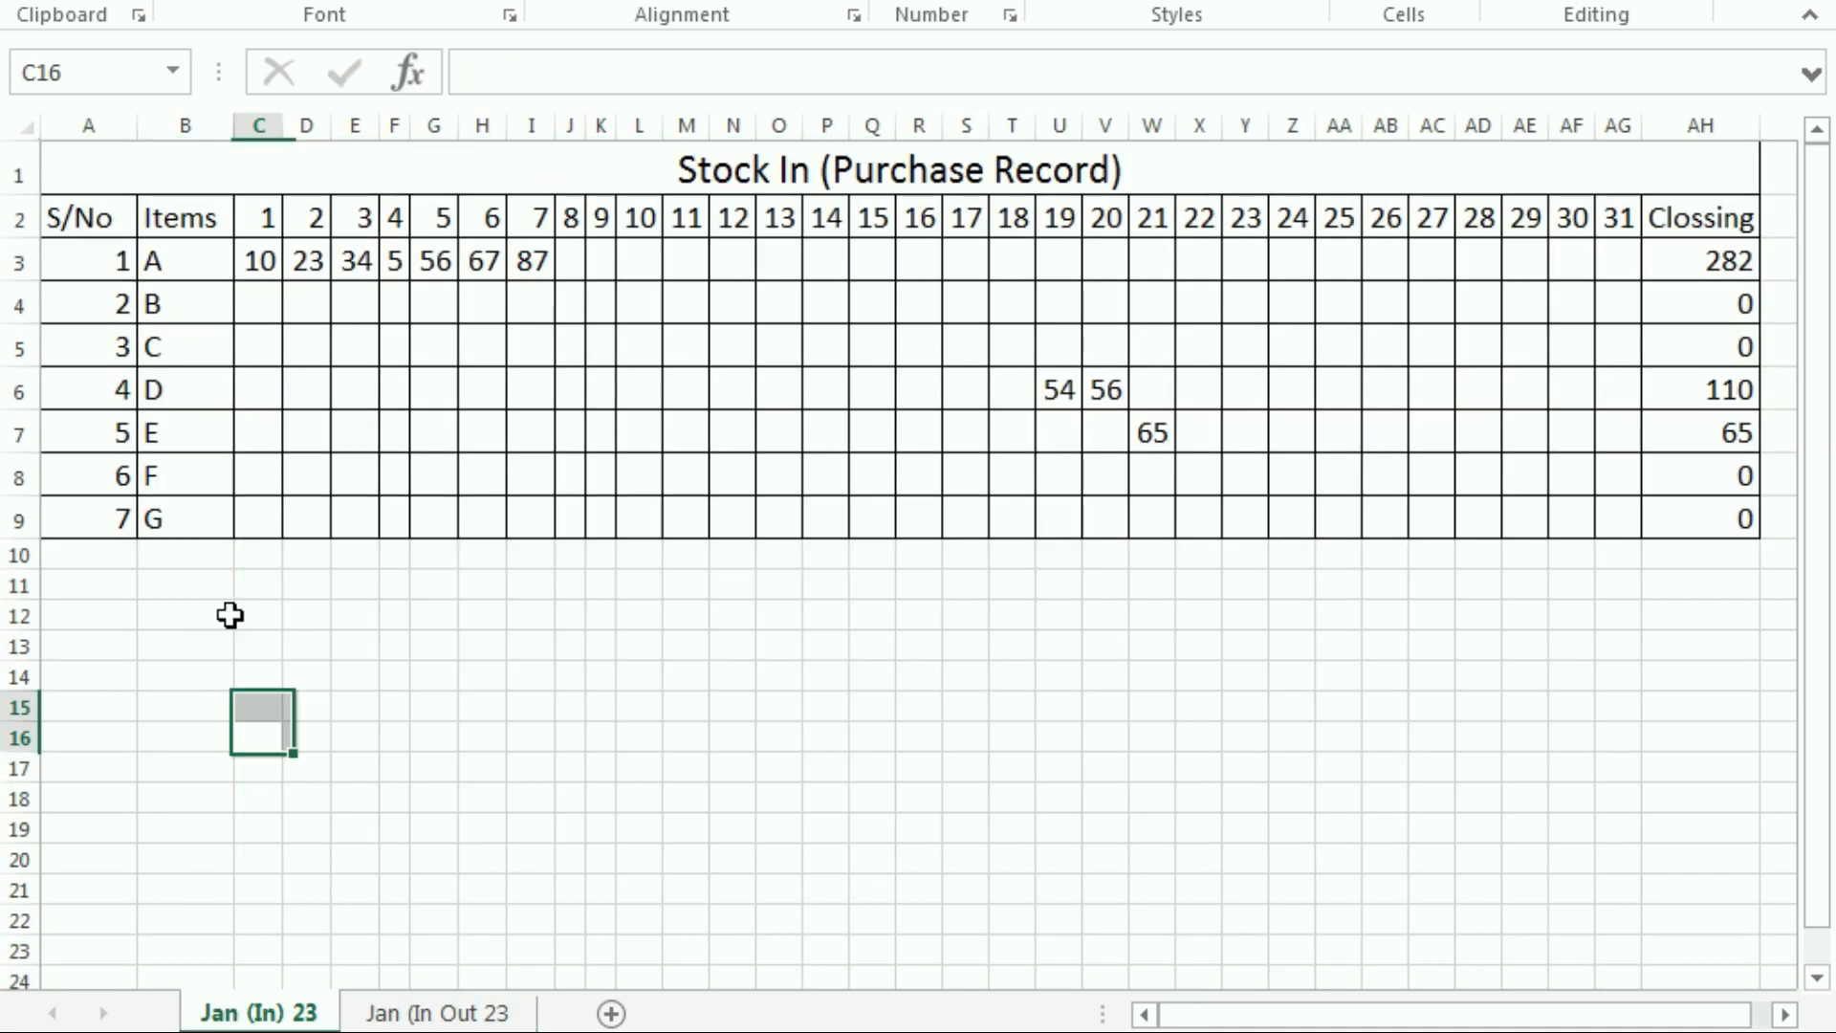
{"action": "left_click", "coordinate": [176, 476]}
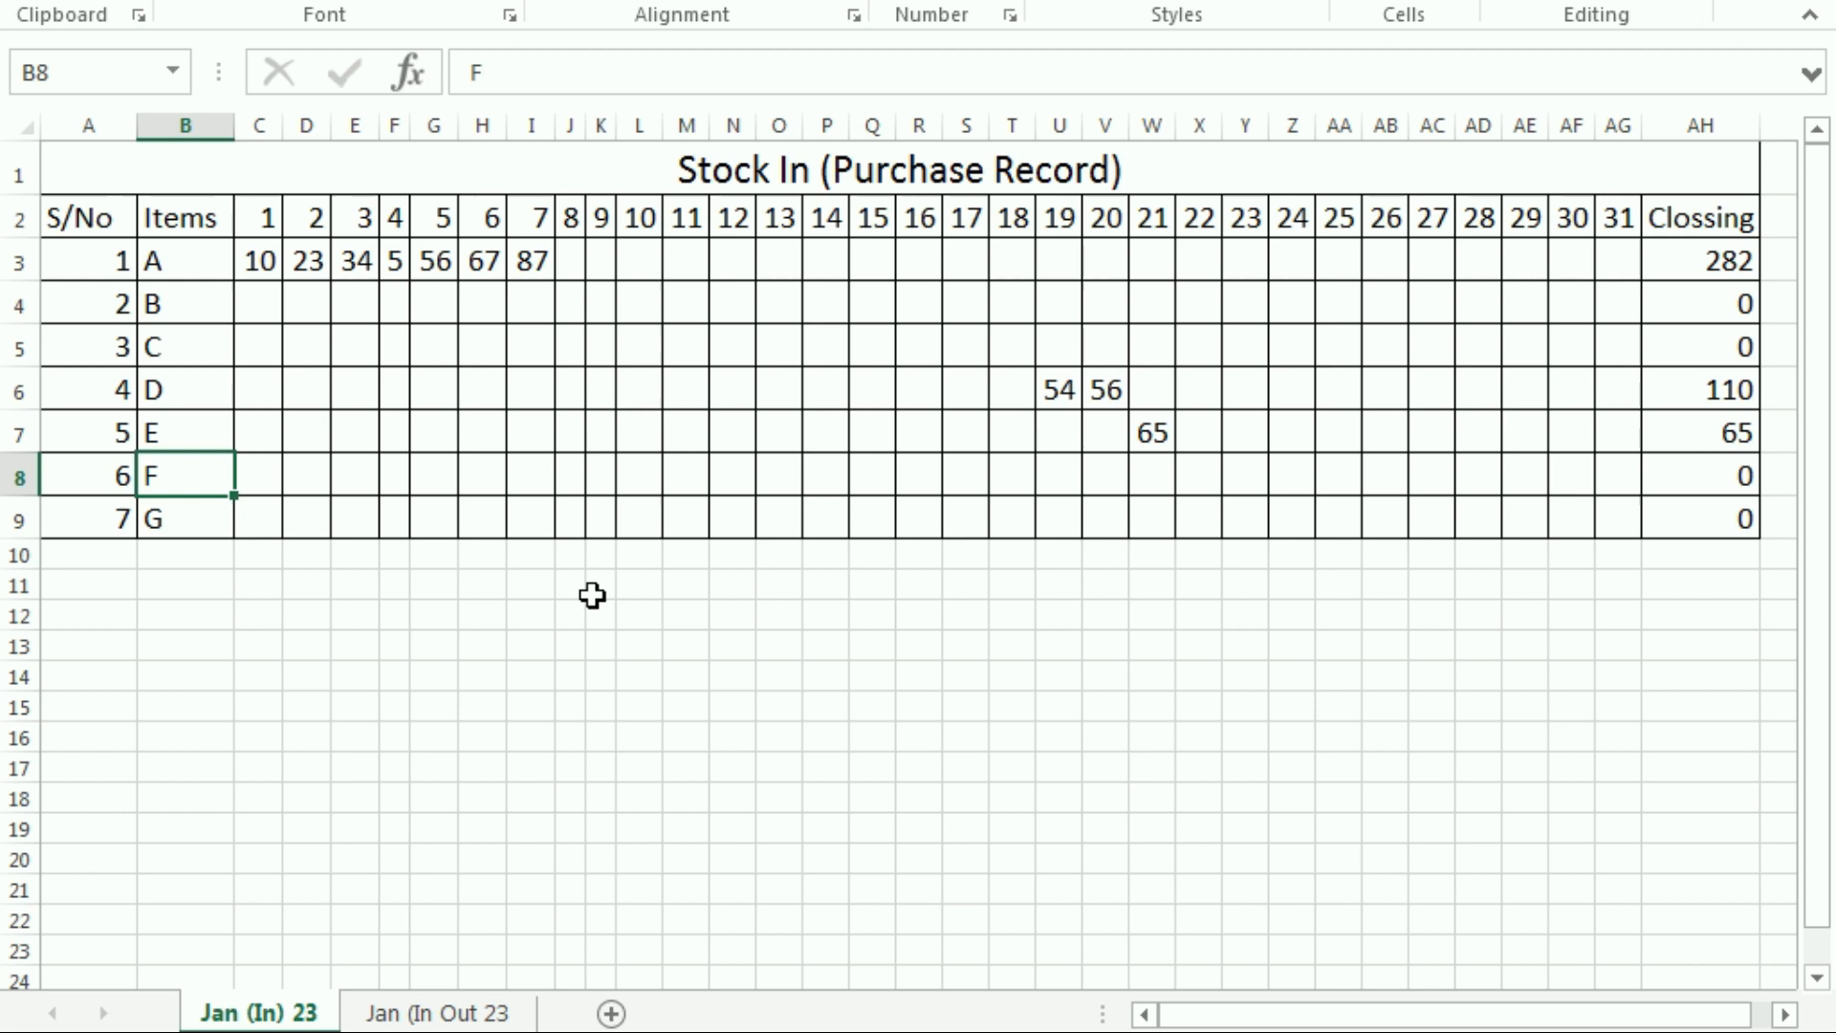
Enter 100 as item F's purchase quantity for day 1 on the Jan (In) 23 sheet
{"action": "key", "text": "Right"}
{"action": "type", "text": "100"}
{"action": "key", "text": "Return"}
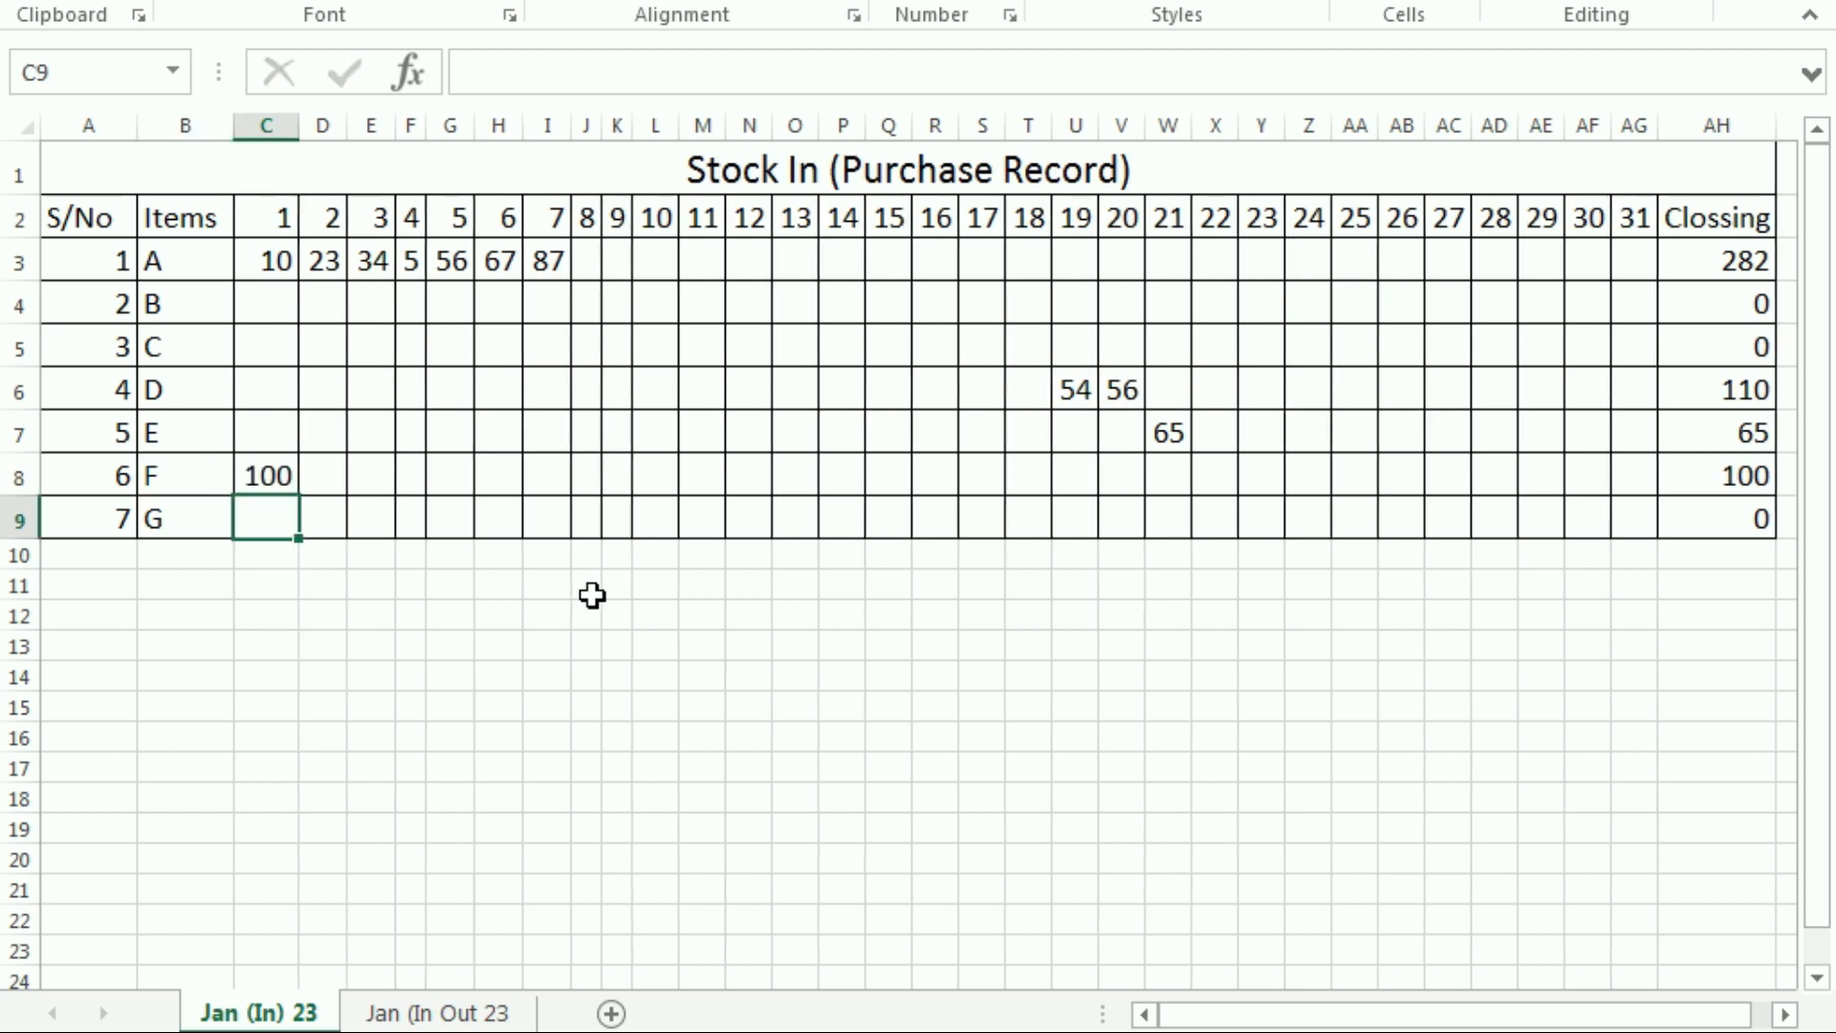
{"action": "key", "text": "Up"}
{"action": "key", "text": "Left"}
{"action": "key", "text": "Right"}
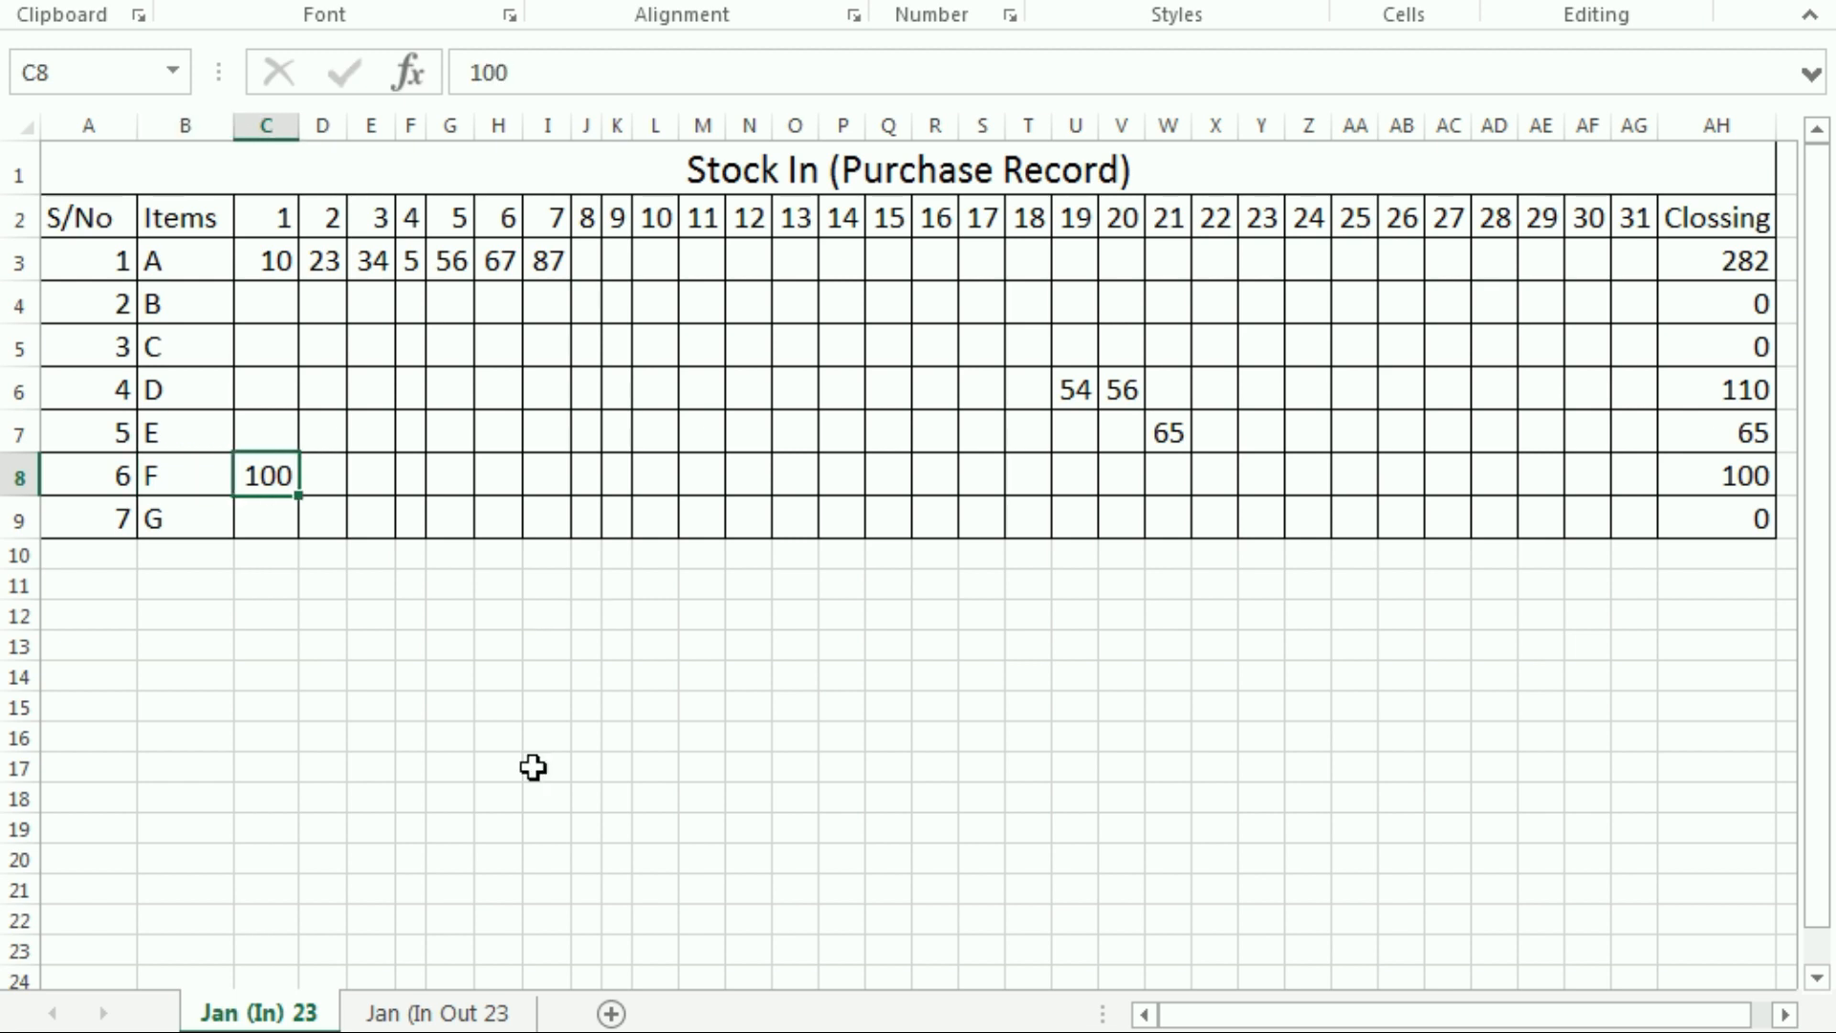
On the Jan (In Out 23 sheet, enter 50 as item F's quantity for day 1
{"action": "left_click", "coordinate": [411, 1012]}
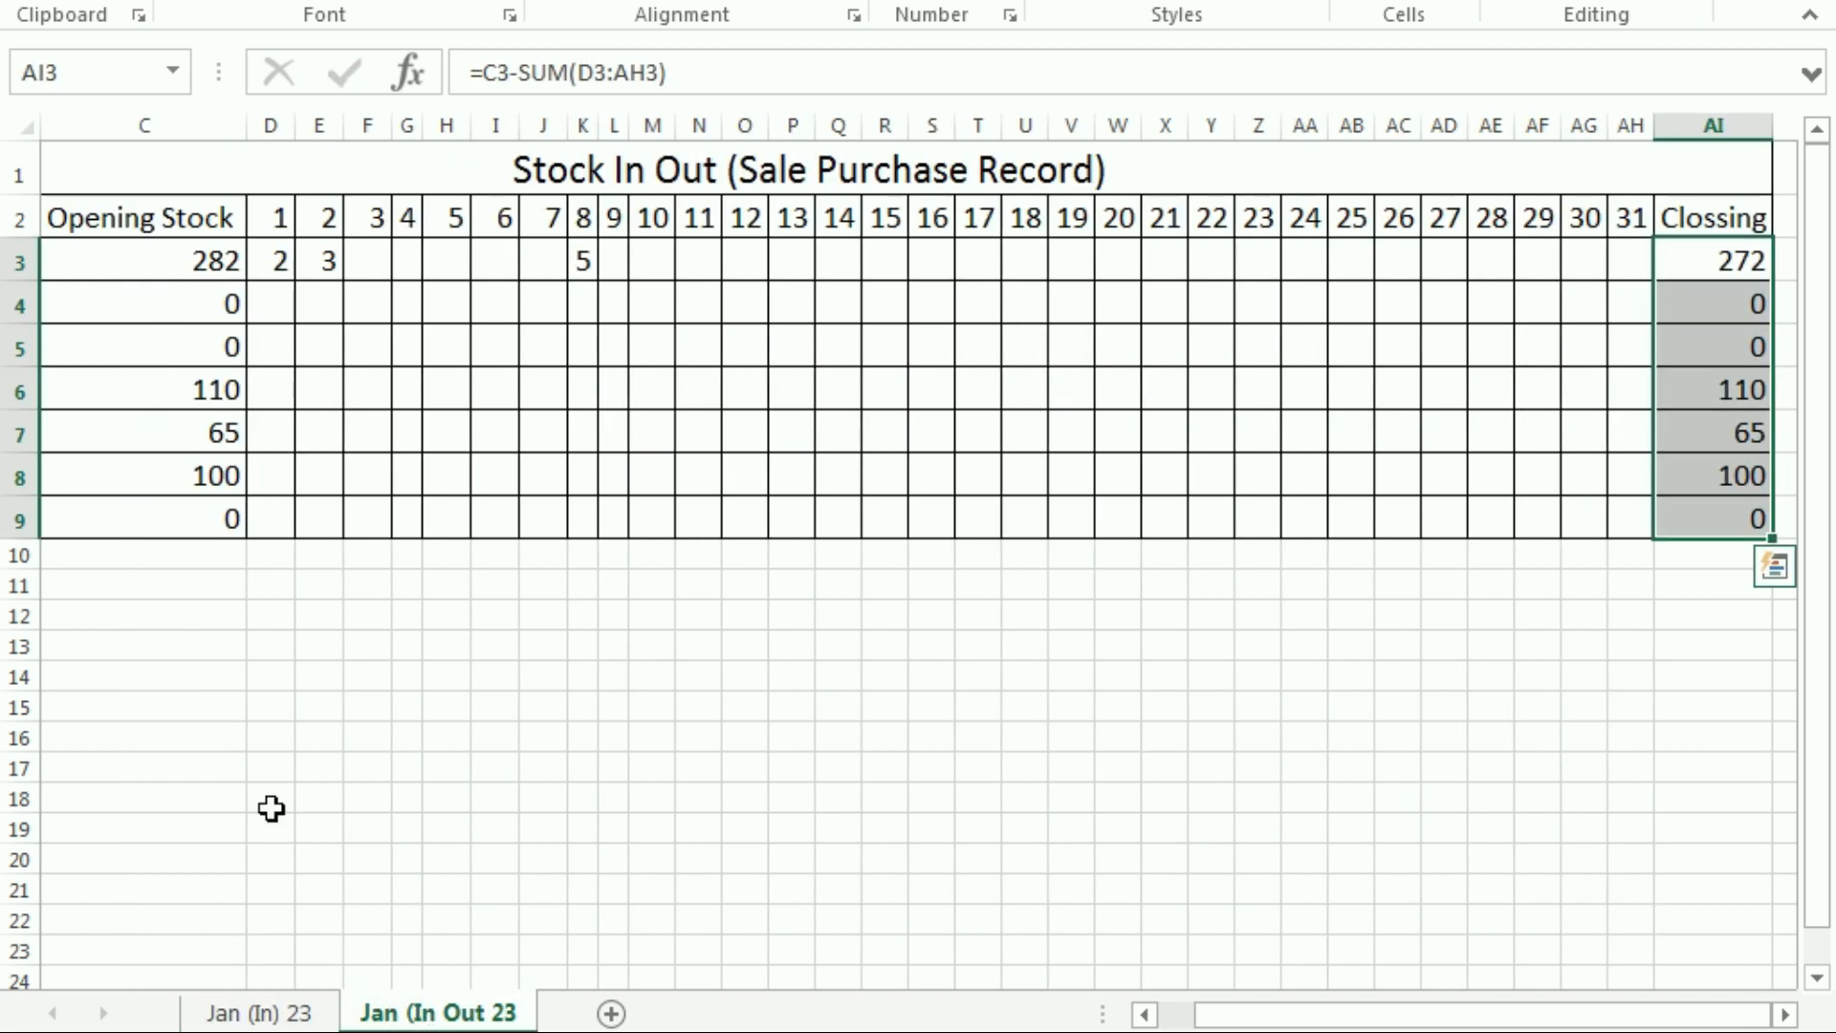
{"action": "left_click", "coordinate": [1145, 1014]}
{"action": "left_click", "coordinate": [475, 475]}
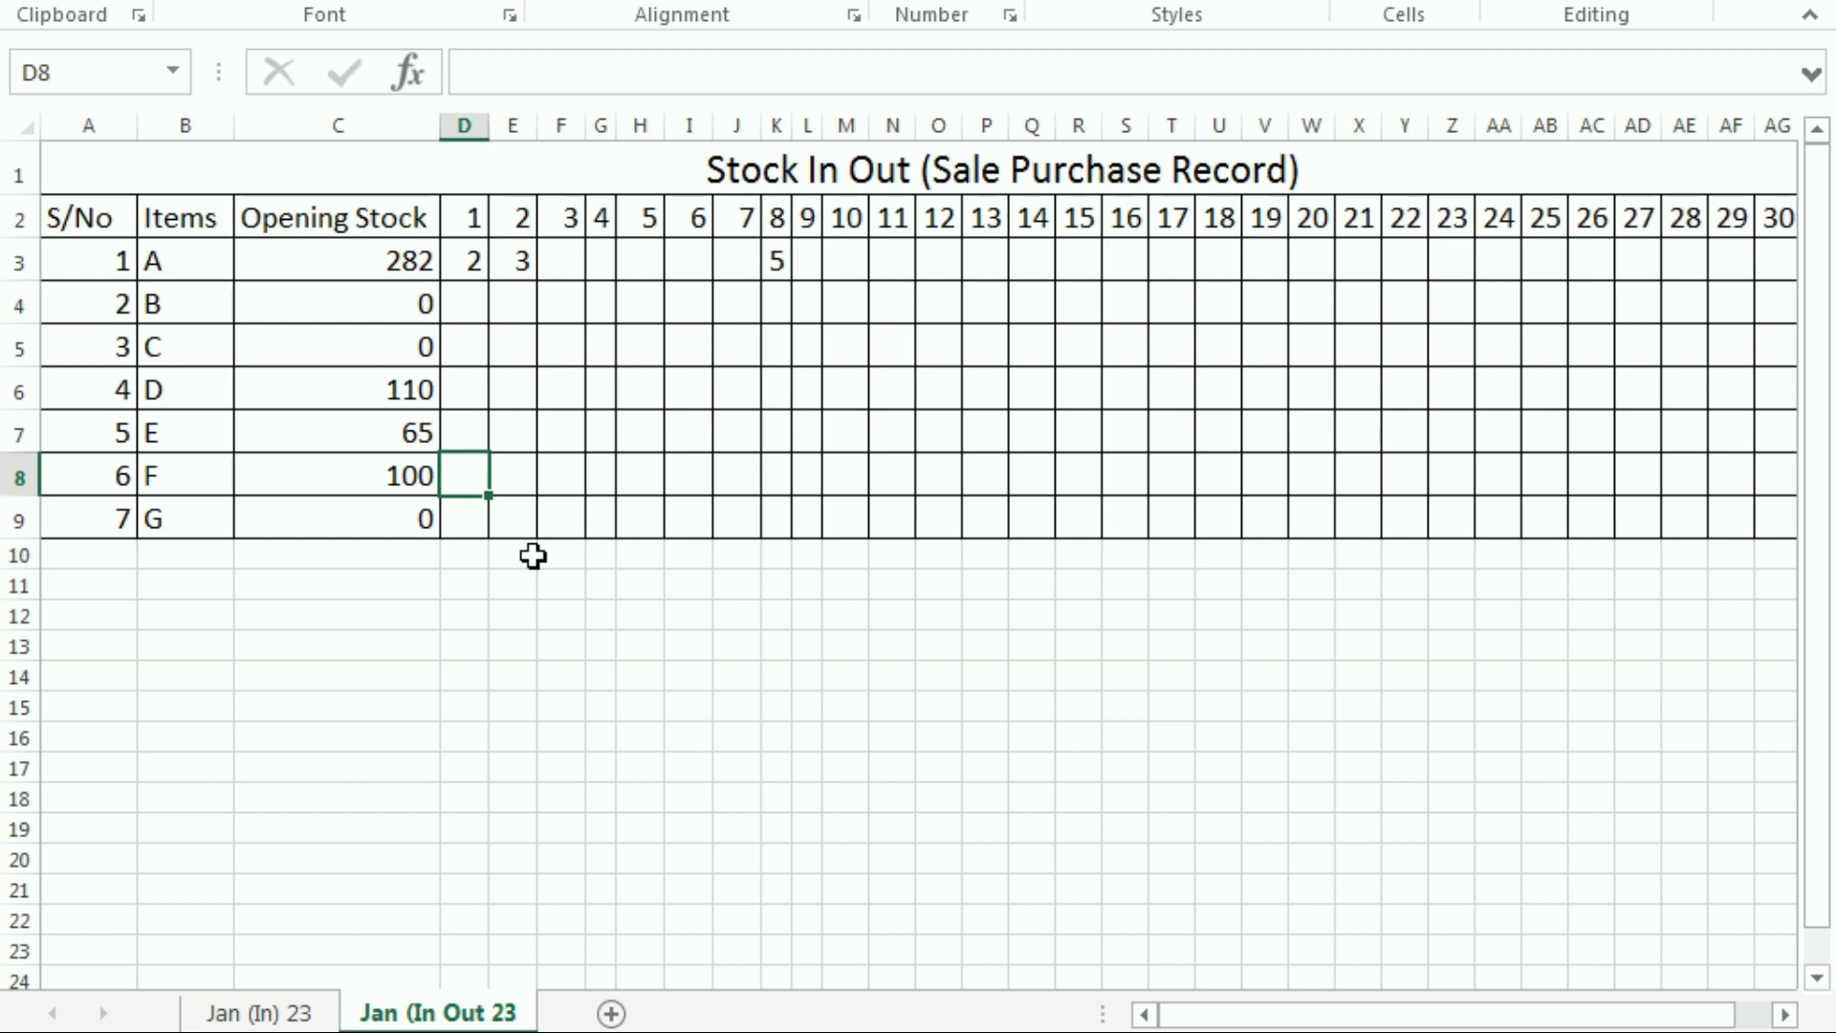
{"action": "type", "text": "50"}
{"action": "key", "text": "Return"}
Review item F's row on Jan (In Out 23, comparing its Opening Stock, day 1 and Clossing cells
{"action": "key", "text": "Up"}
{"action": "key", "text": "Right"}
{"action": "key", "text": "Right"}
{"action": "key", "text": "Right"}
{"action": "key", "text": "Right"}
{"action": "key", "text": "Right"}
{"action": "key", "text": "Right"}
{"action": "key", "text": "Right"}
{"action": "key", "text": "Right"}
{"action": "key", "text": "Right"}
{"action": "key", "text": "Right"}
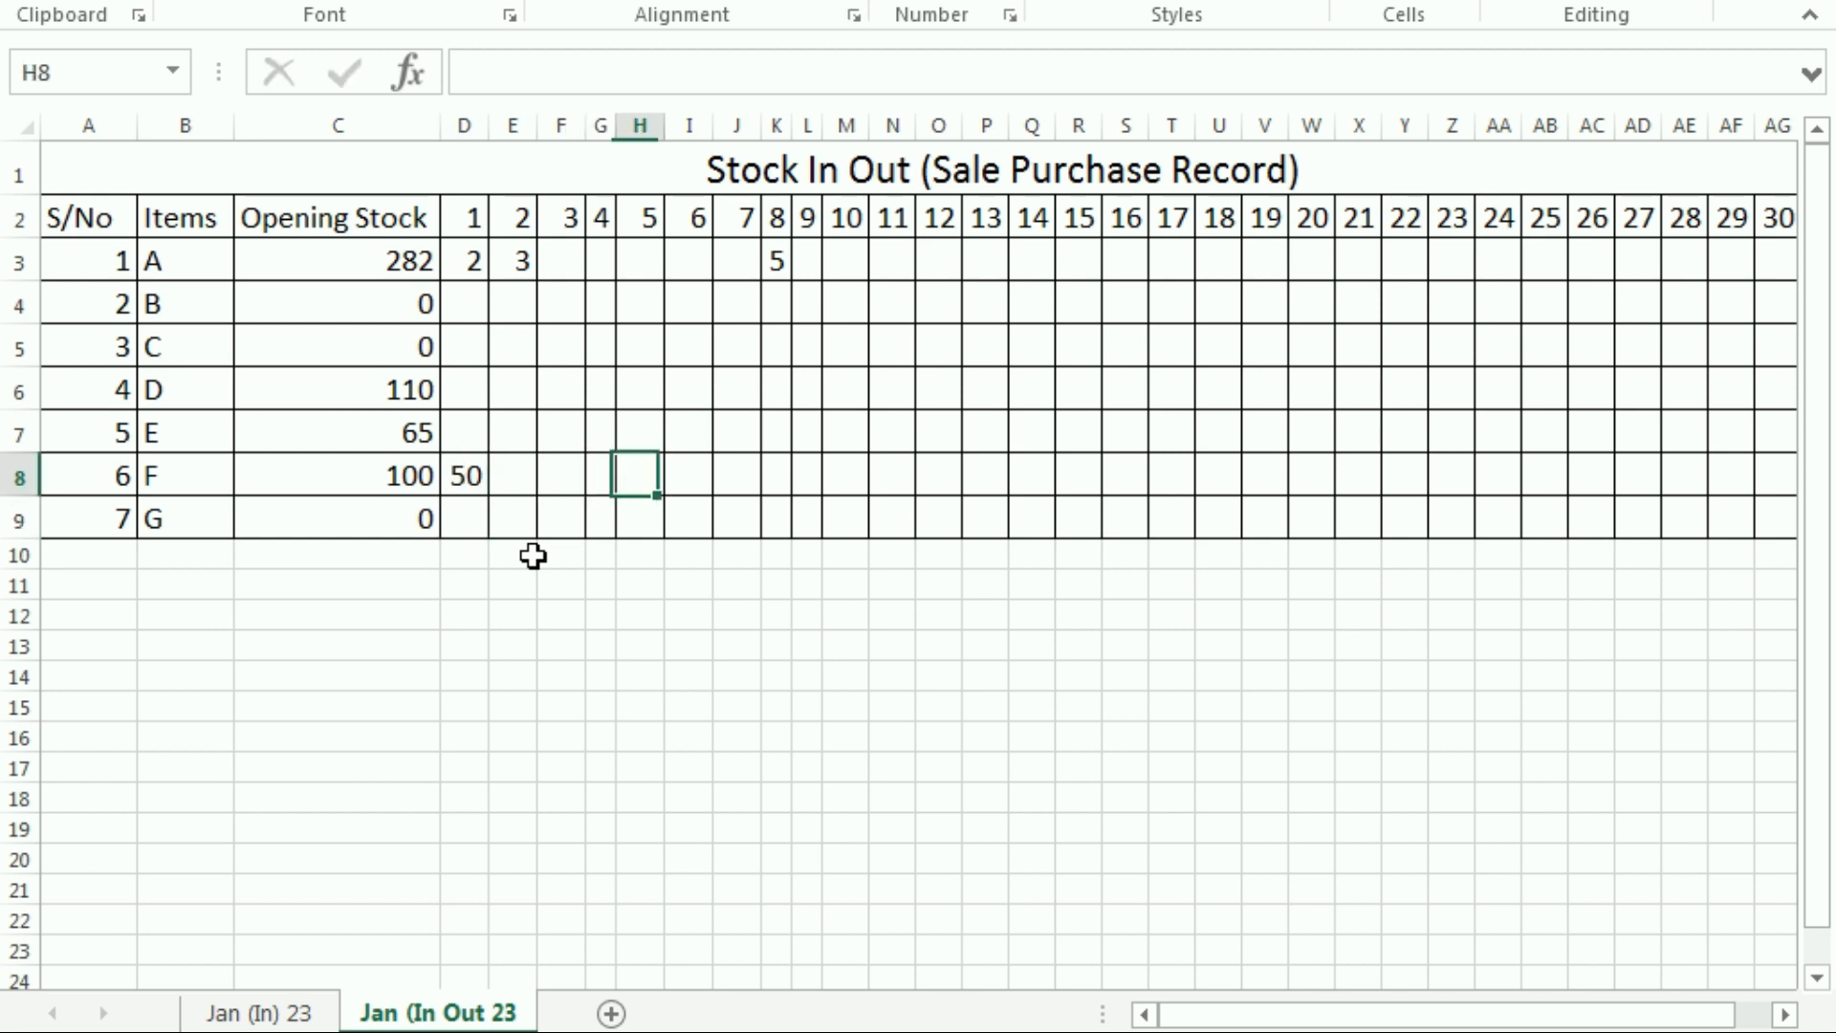
{"action": "key", "text": "Right"}
{"action": "key", "text": "Right"}
{"action": "key", "text": "Right"}
{"action": "key", "text": "Right"}
{"action": "key", "text": "Right"}
{"action": "key", "text": "Right"}
{"action": "key", "text": "Right"}
{"action": "key", "text": "Right"}
{"action": "key", "text": "Right"}
{"action": "key", "text": "Right"}
{"action": "key", "text": "Right"}
{"action": "key", "text": "Right"}
{"action": "key", "text": "Right"}
{"action": "key", "text": "Right"}
{"action": "key", "text": "Right"}
{"action": "key", "text": "Right"}
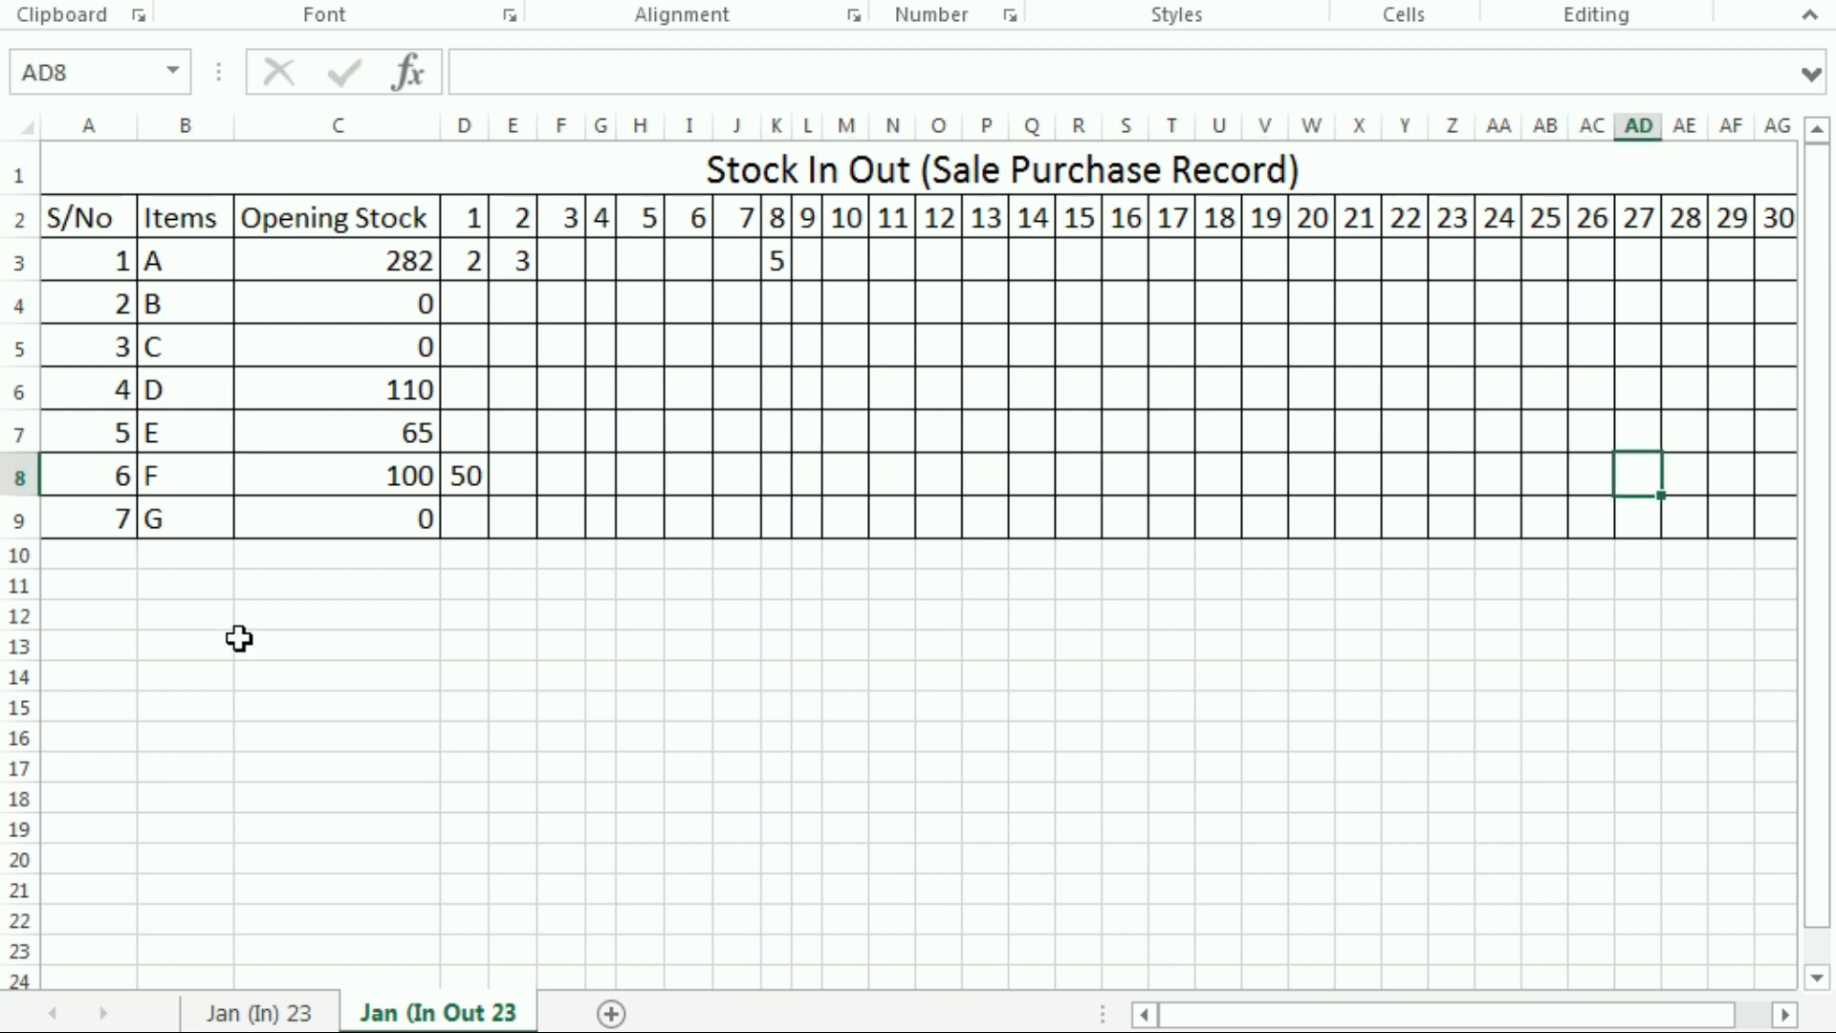
{"action": "scroll", "coordinate": [1431, 639], "scroll_direction": "down", "scroll_amount": 4}
{"action": "scroll", "coordinate": [1431, 642], "scroll_direction": "up", "scroll_amount": 4}
{"action": "scroll", "coordinate": [1431, 642], "scroll_direction": "up", "scroll_amount": 1}
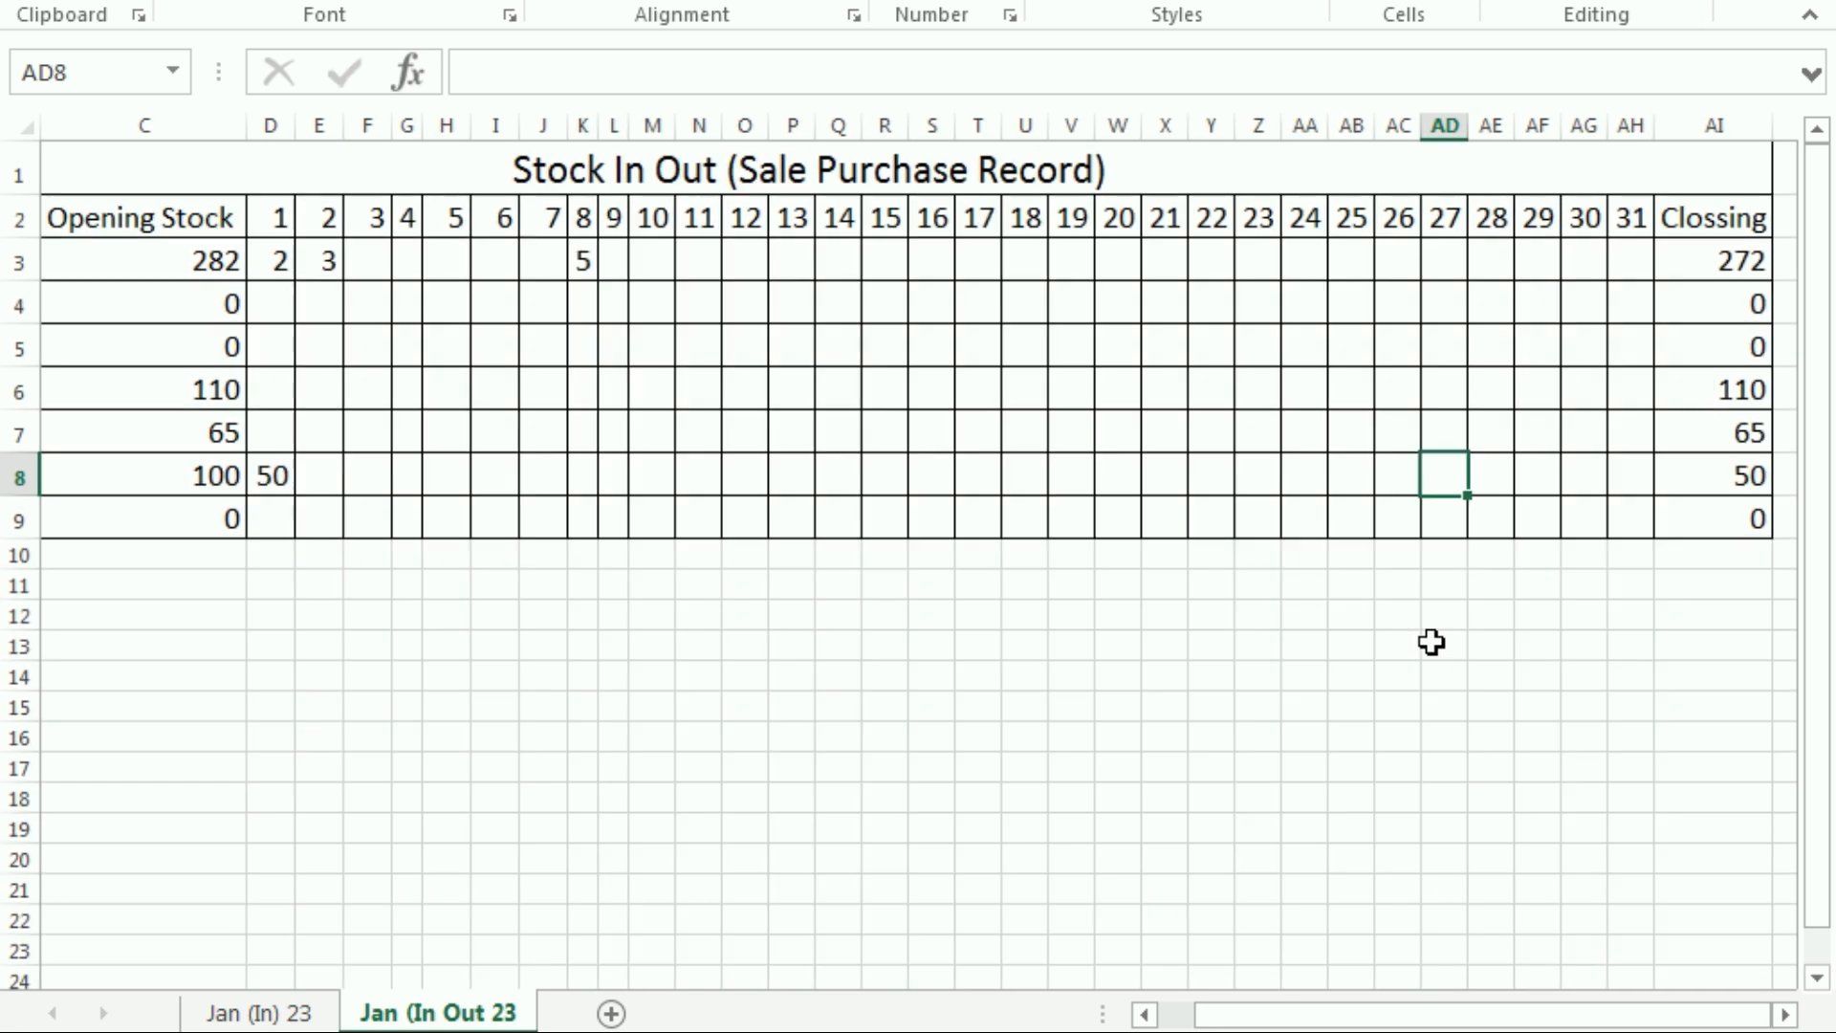
{"action": "left_click", "coordinate": [151, 477]}
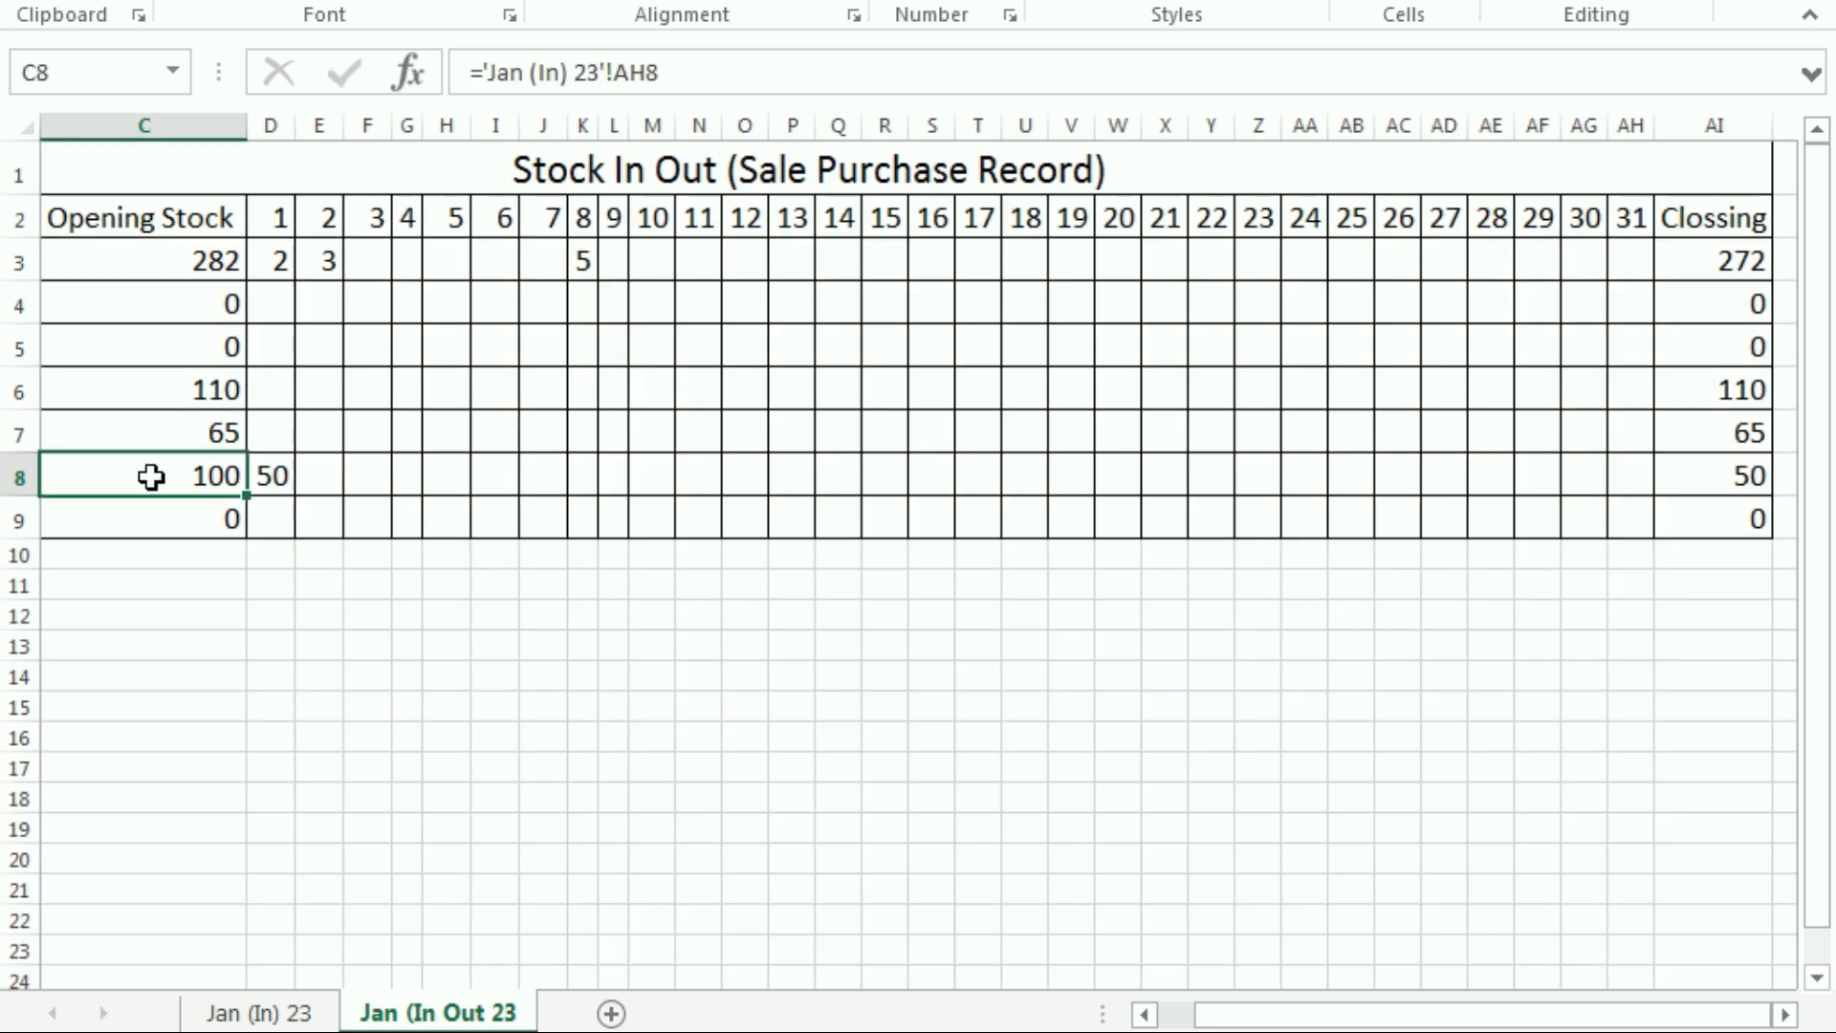
{"action": "left_click", "coordinate": [1727, 476]}
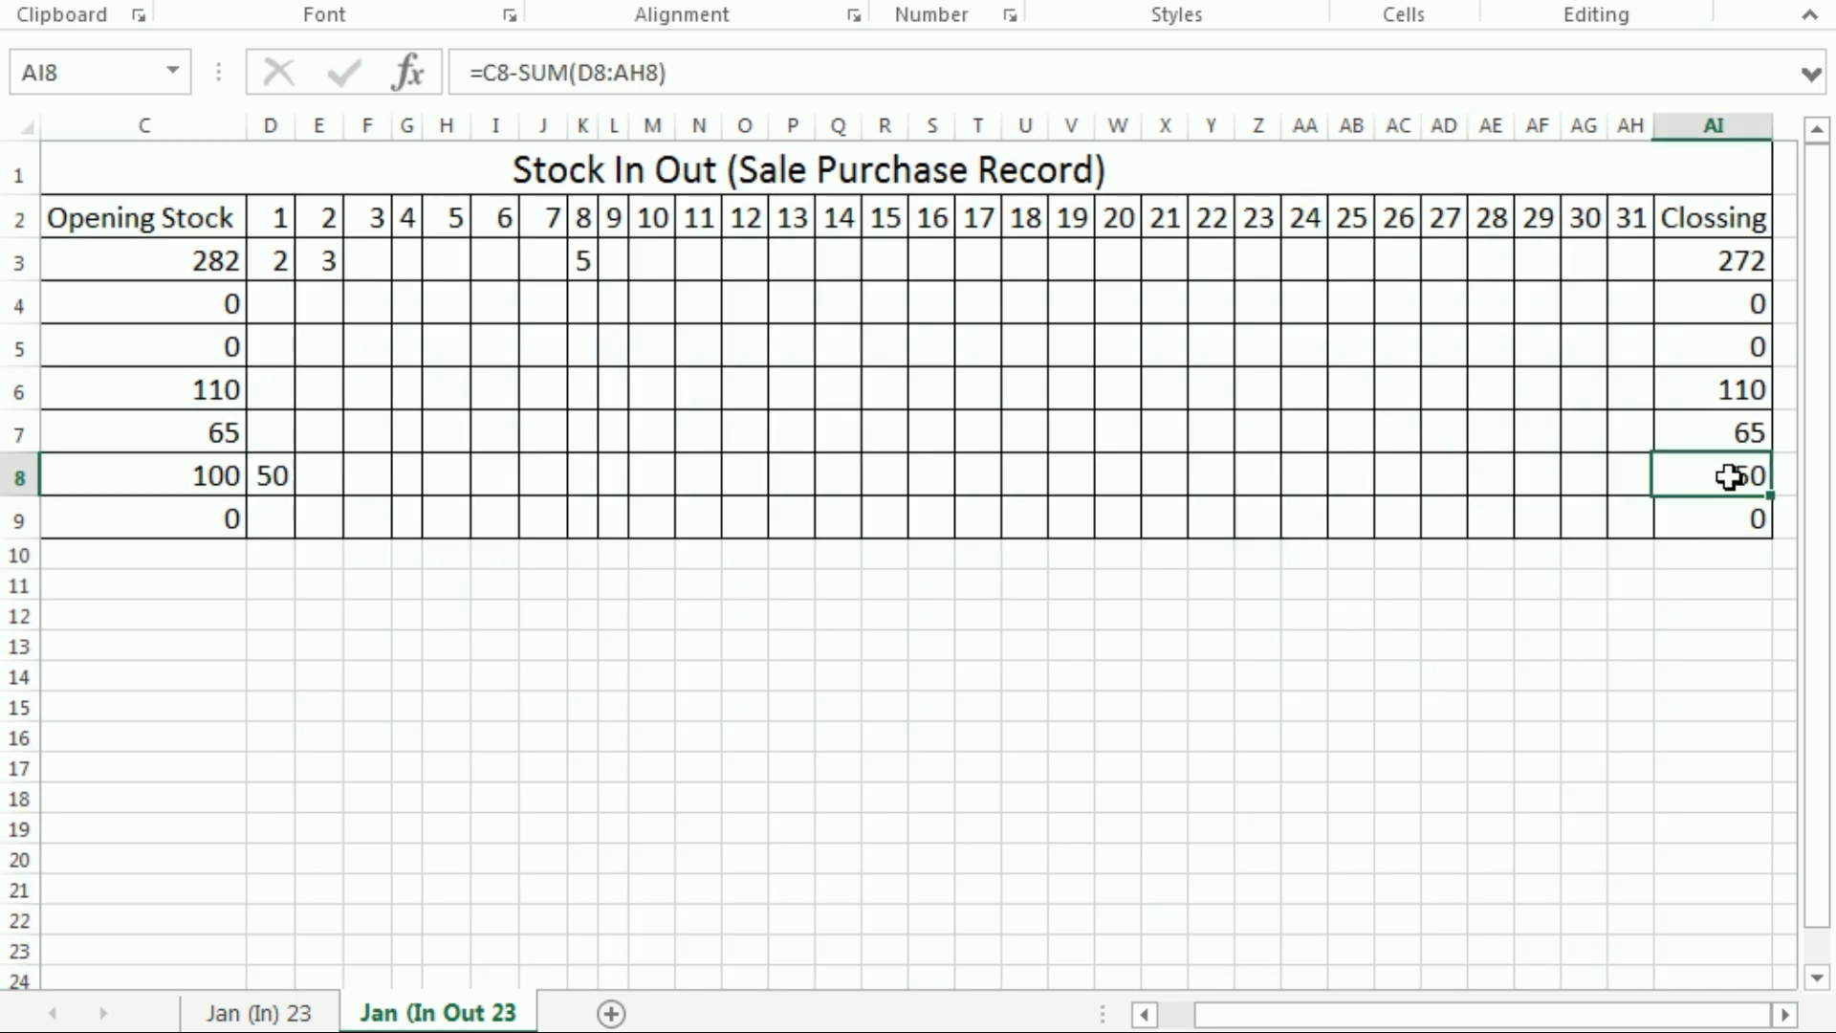
{"action": "left_click", "coordinate": [266, 476]}
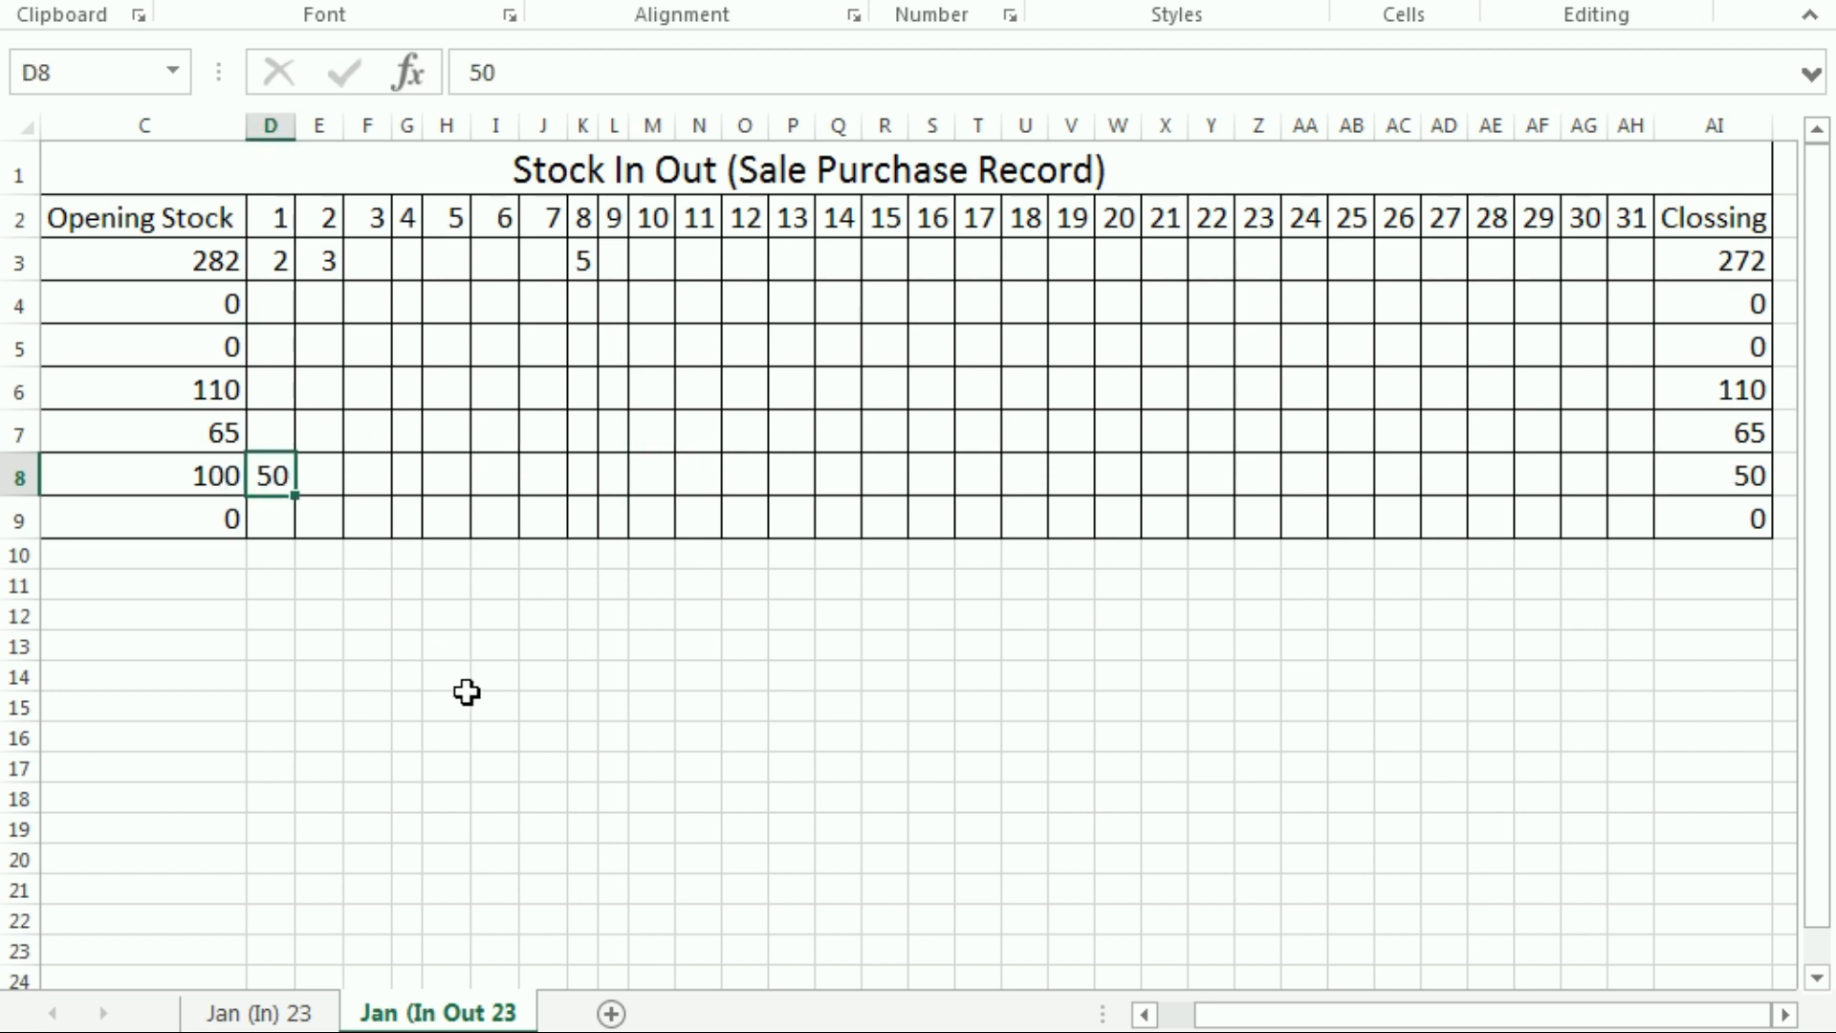
{"action": "left_click", "coordinate": [368, 828]}
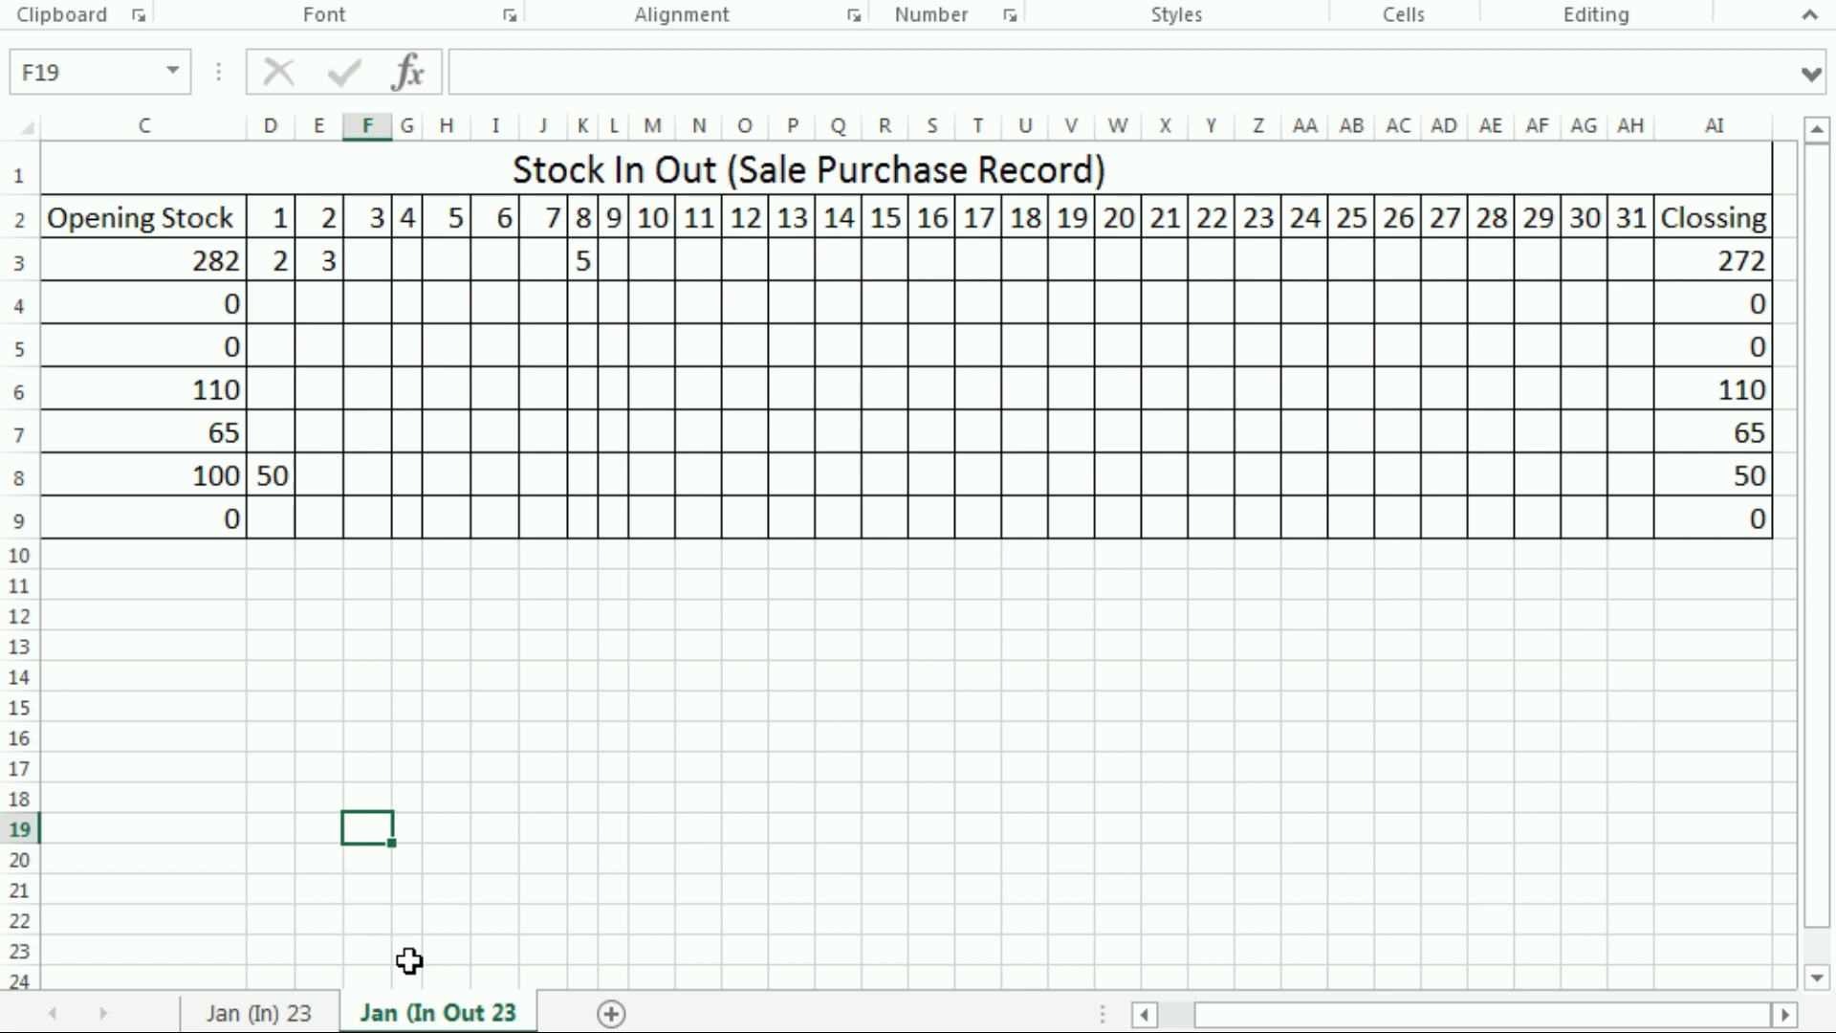
Add a new worksheet and name it Feb (In) 23, reusing the January purchase sheet's name with the month changed
{"action": "left_click", "coordinate": [608, 1013]}
{"action": "double_click", "coordinate": [256, 1011]}
{"action": "key", "text": "ctrl+c"}
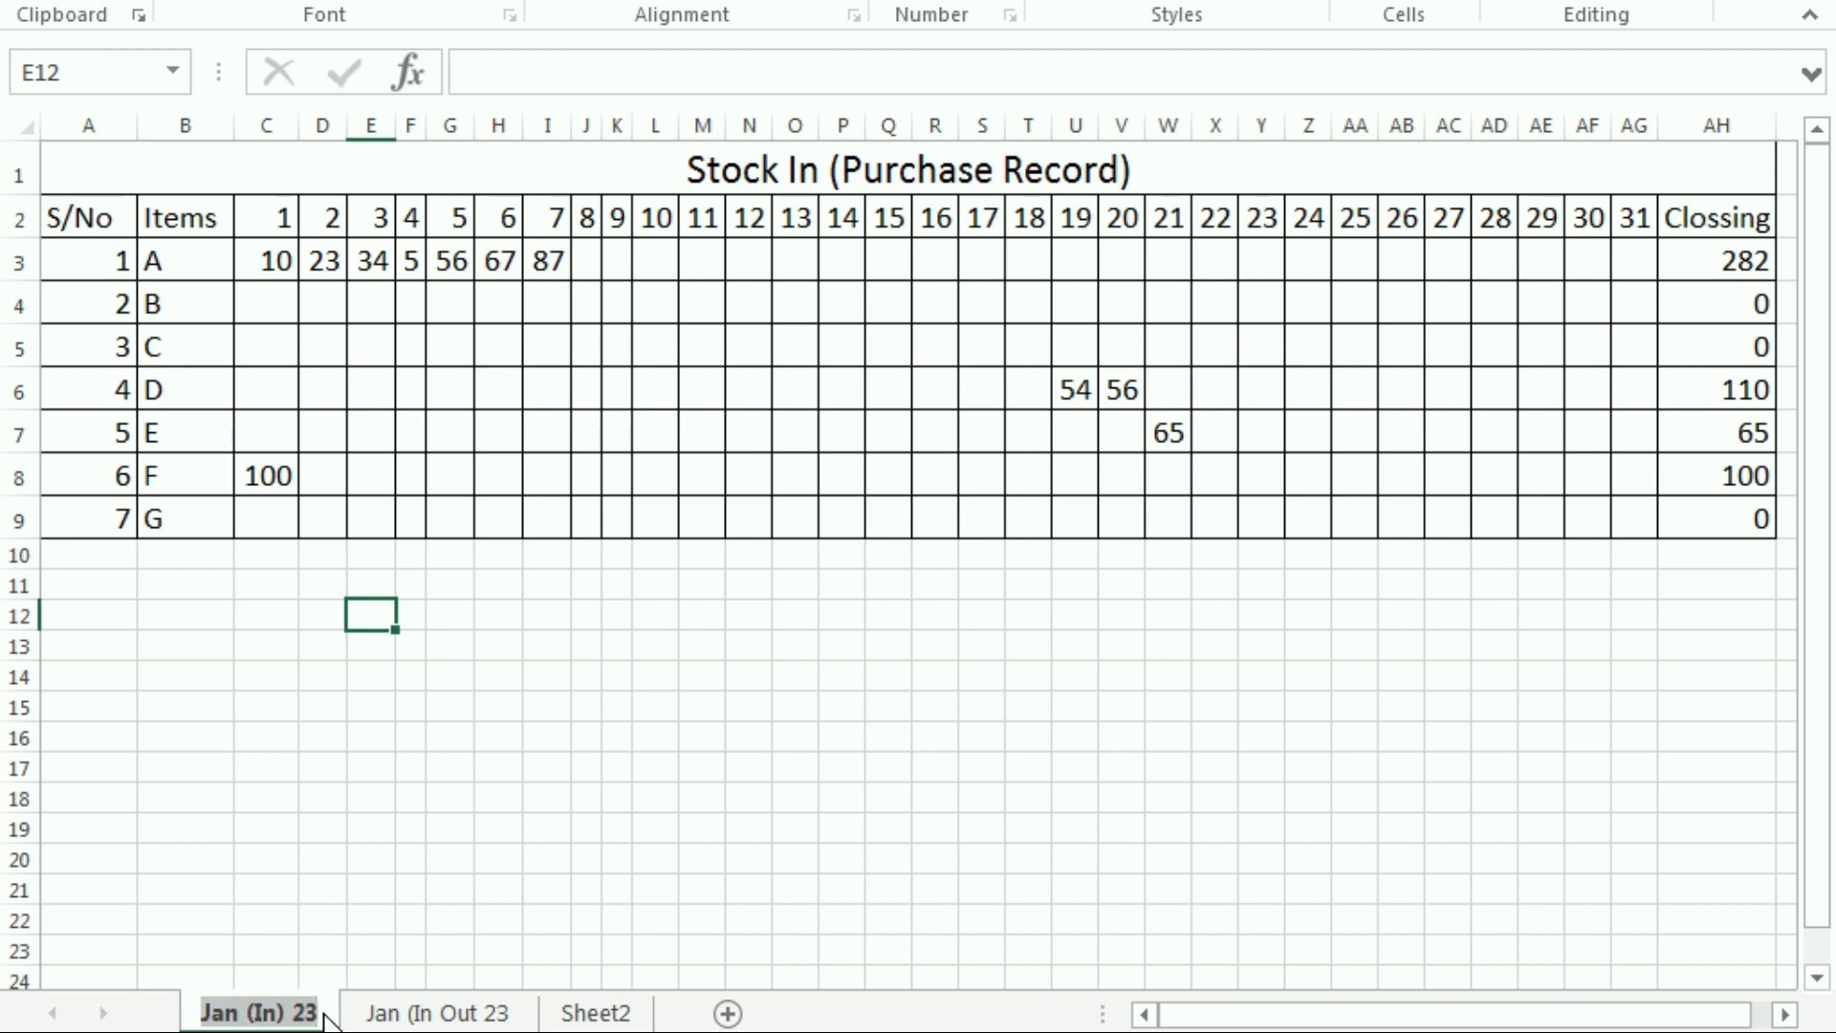
{"action": "left_click", "coordinate": [595, 1014]}
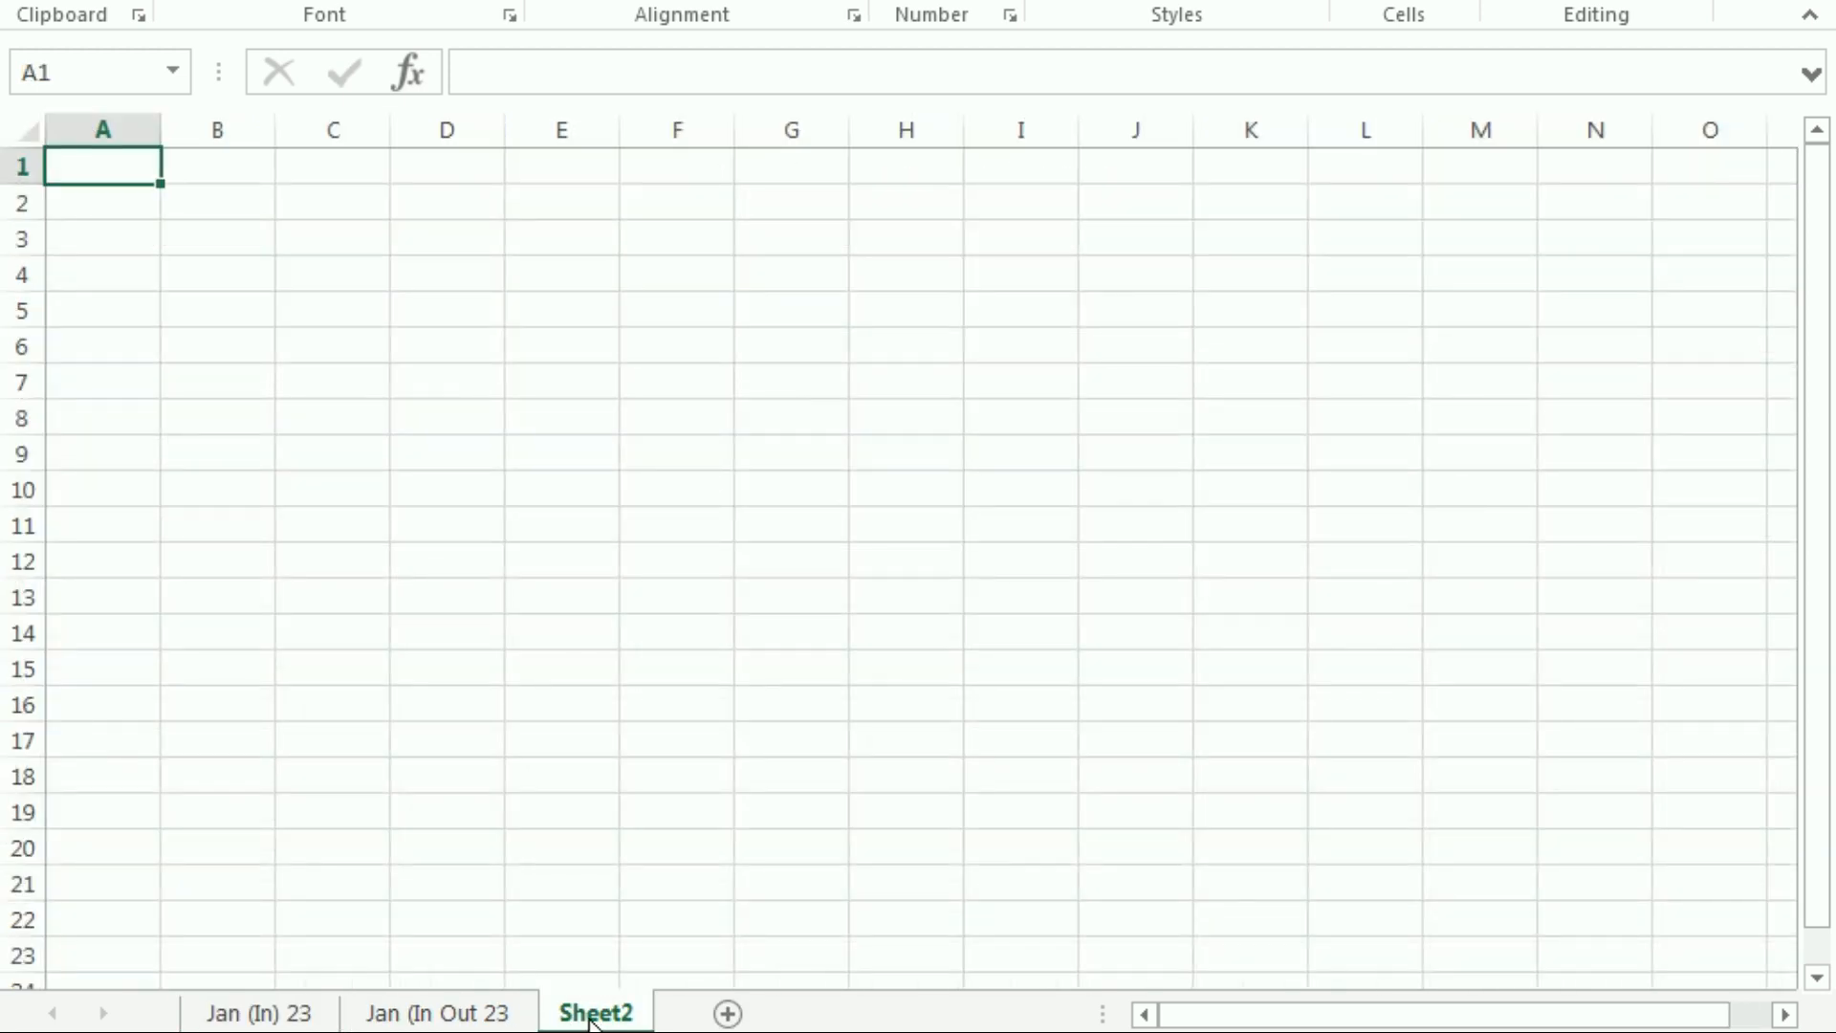
{"action": "double_click", "coordinate": [592, 1013]}
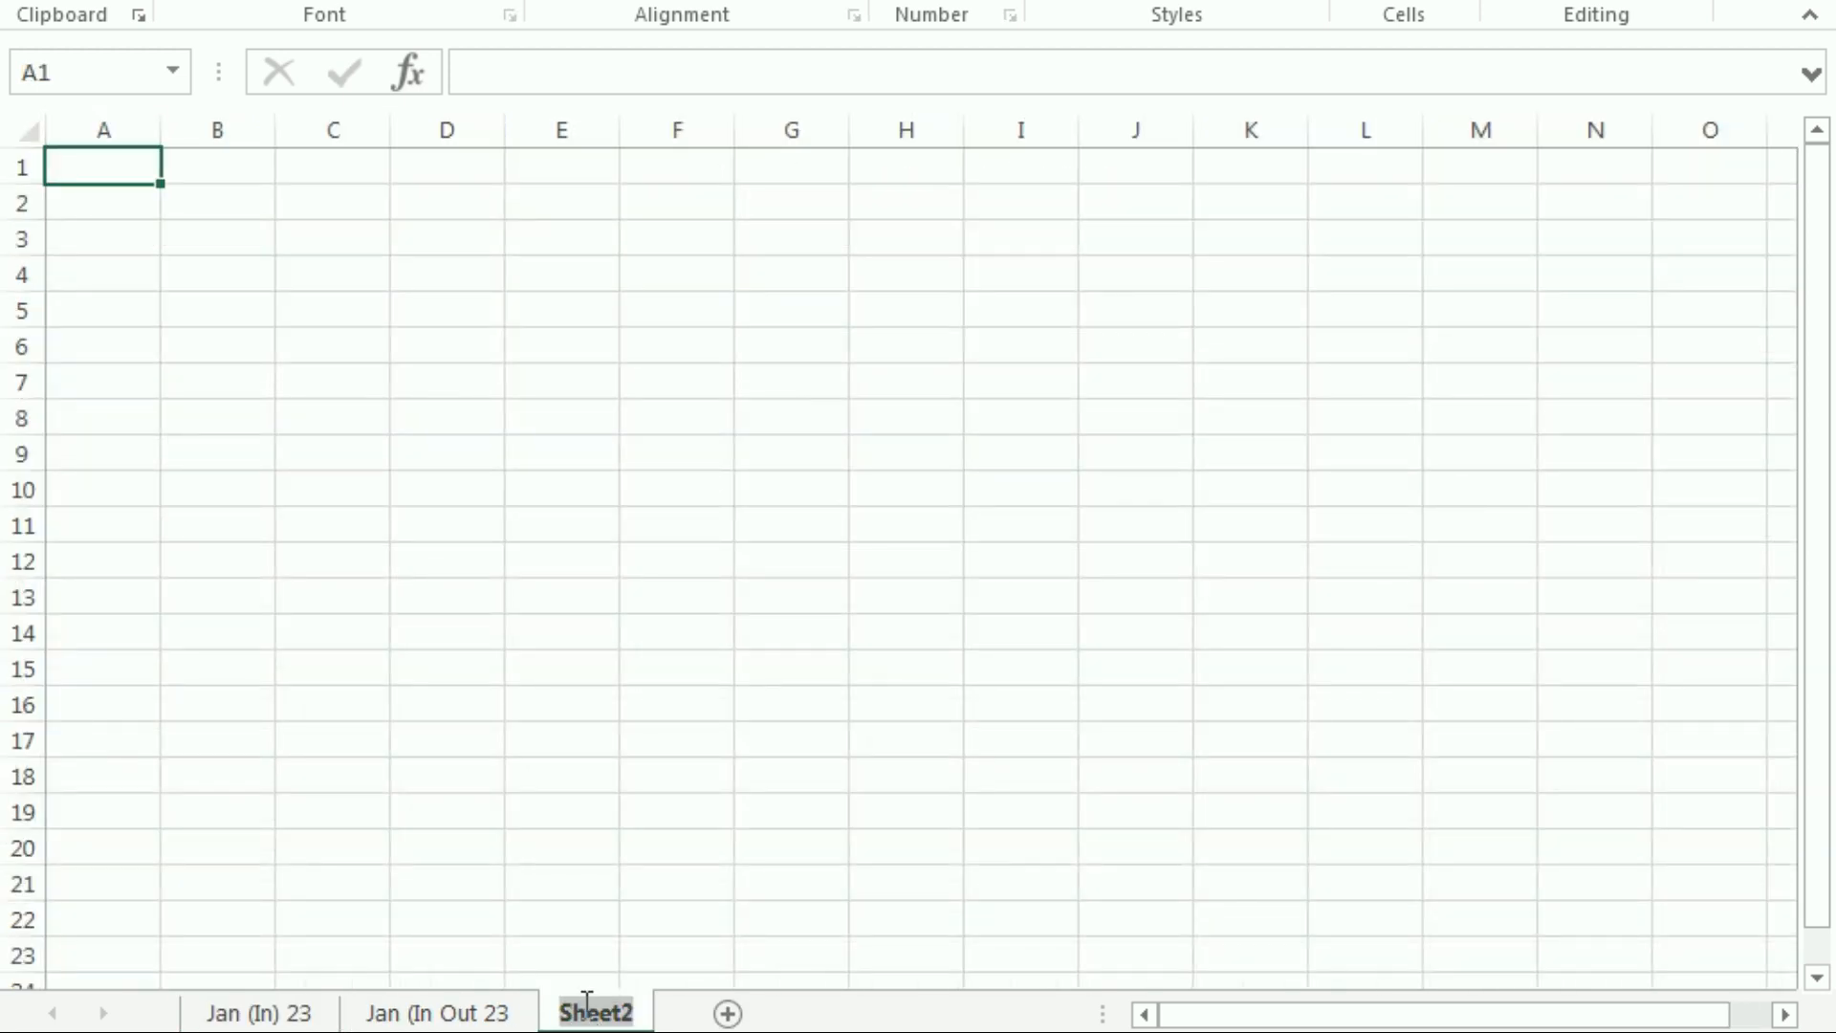
{"action": "key", "text": "ctrl+v"}
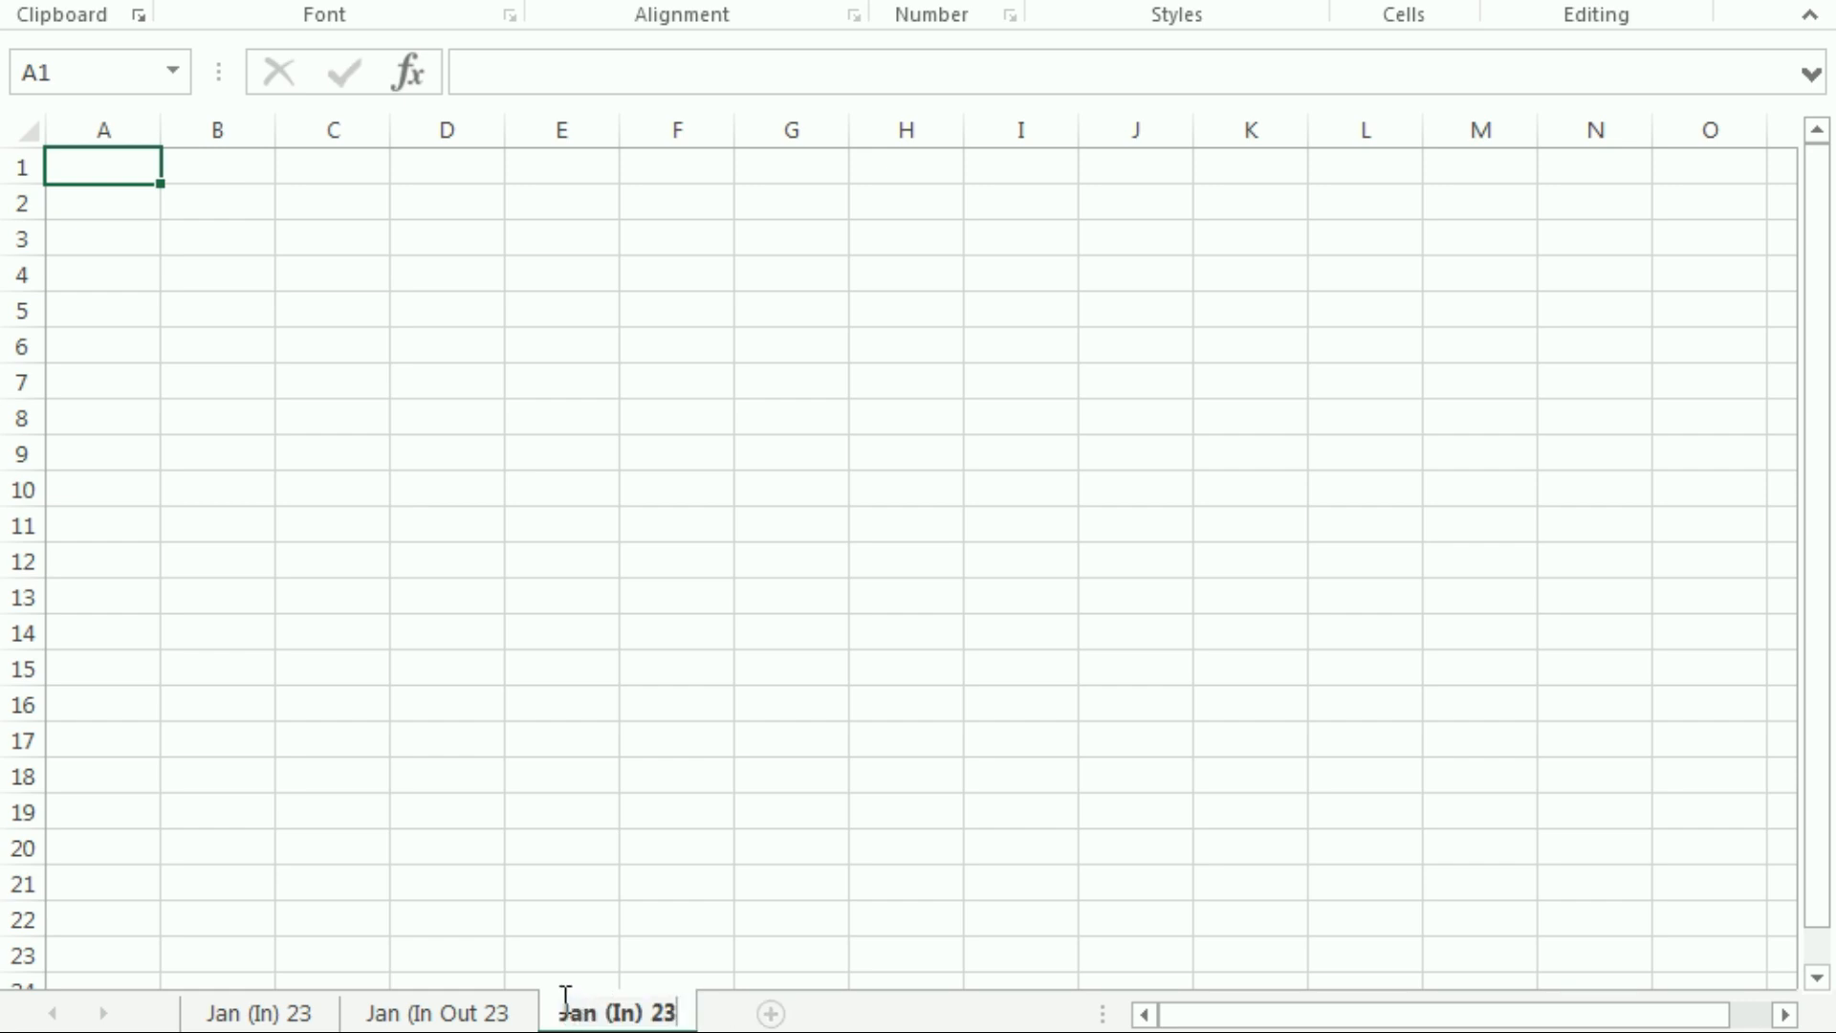
{"action": "key", "text": "Return"}
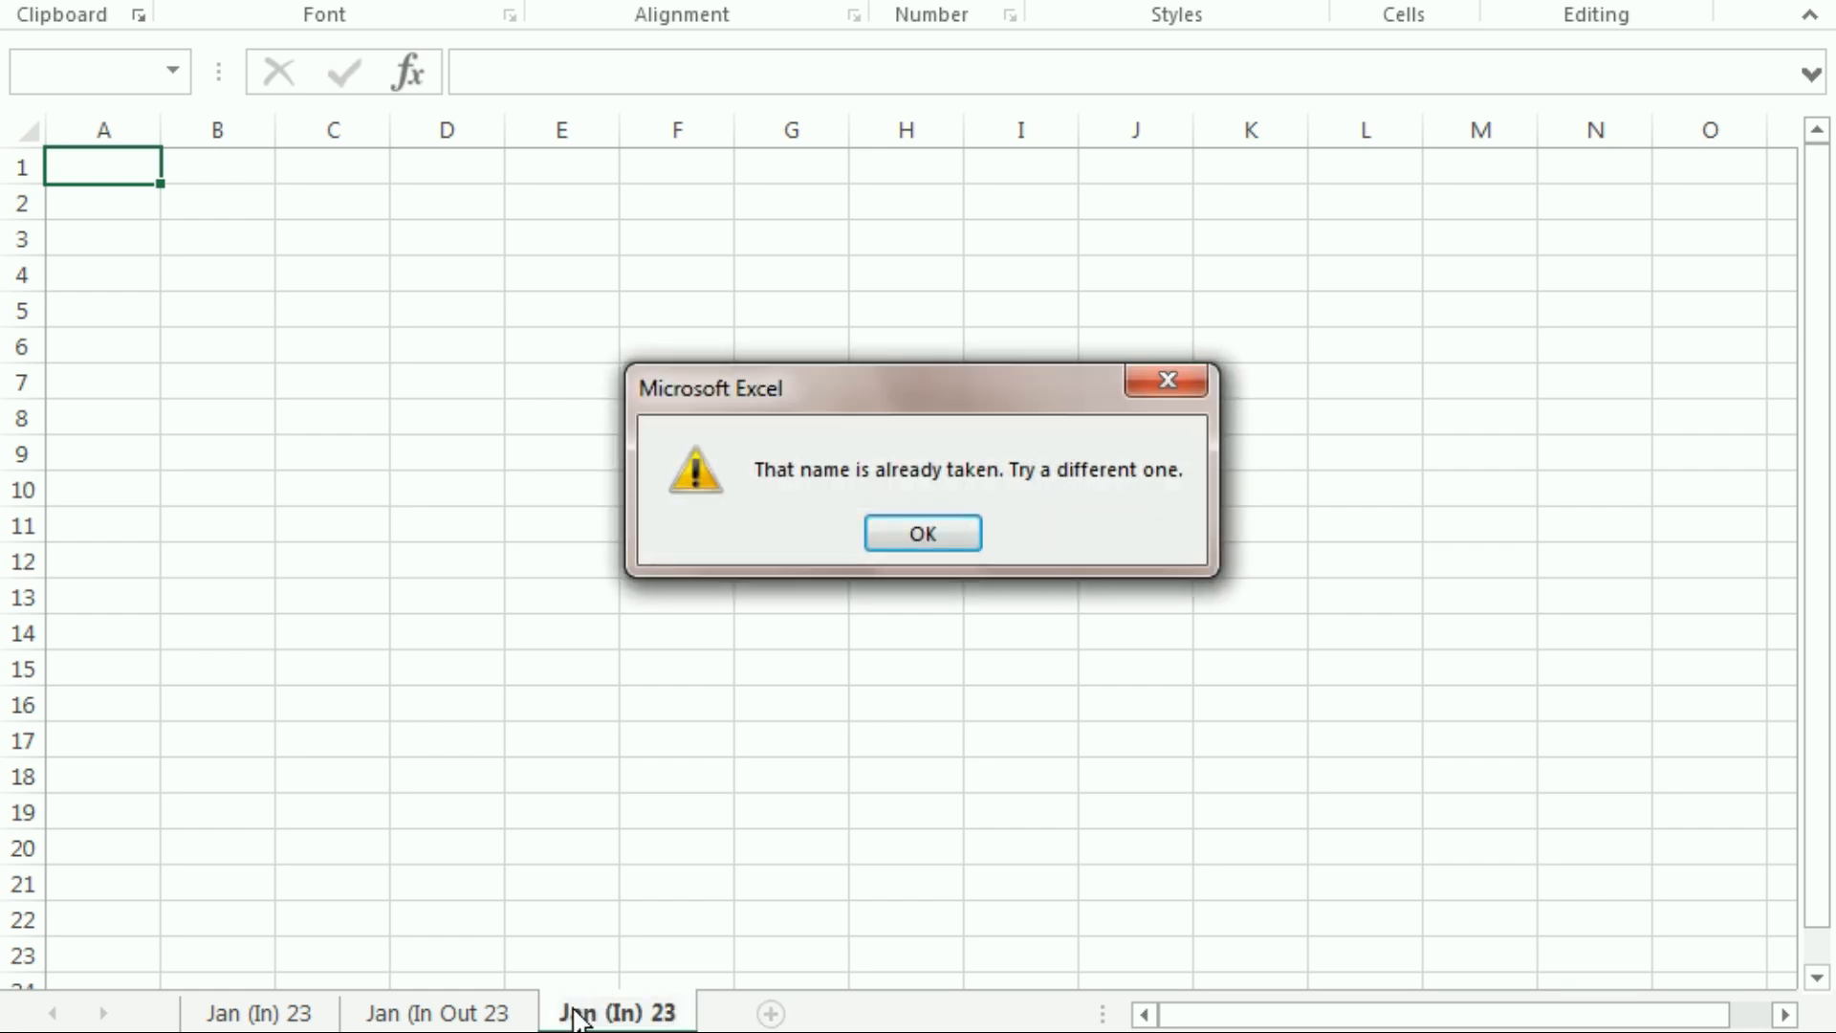
{"action": "left_click", "coordinate": [983, 543]}
{"action": "double_click", "coordinate": [569, 1016]}
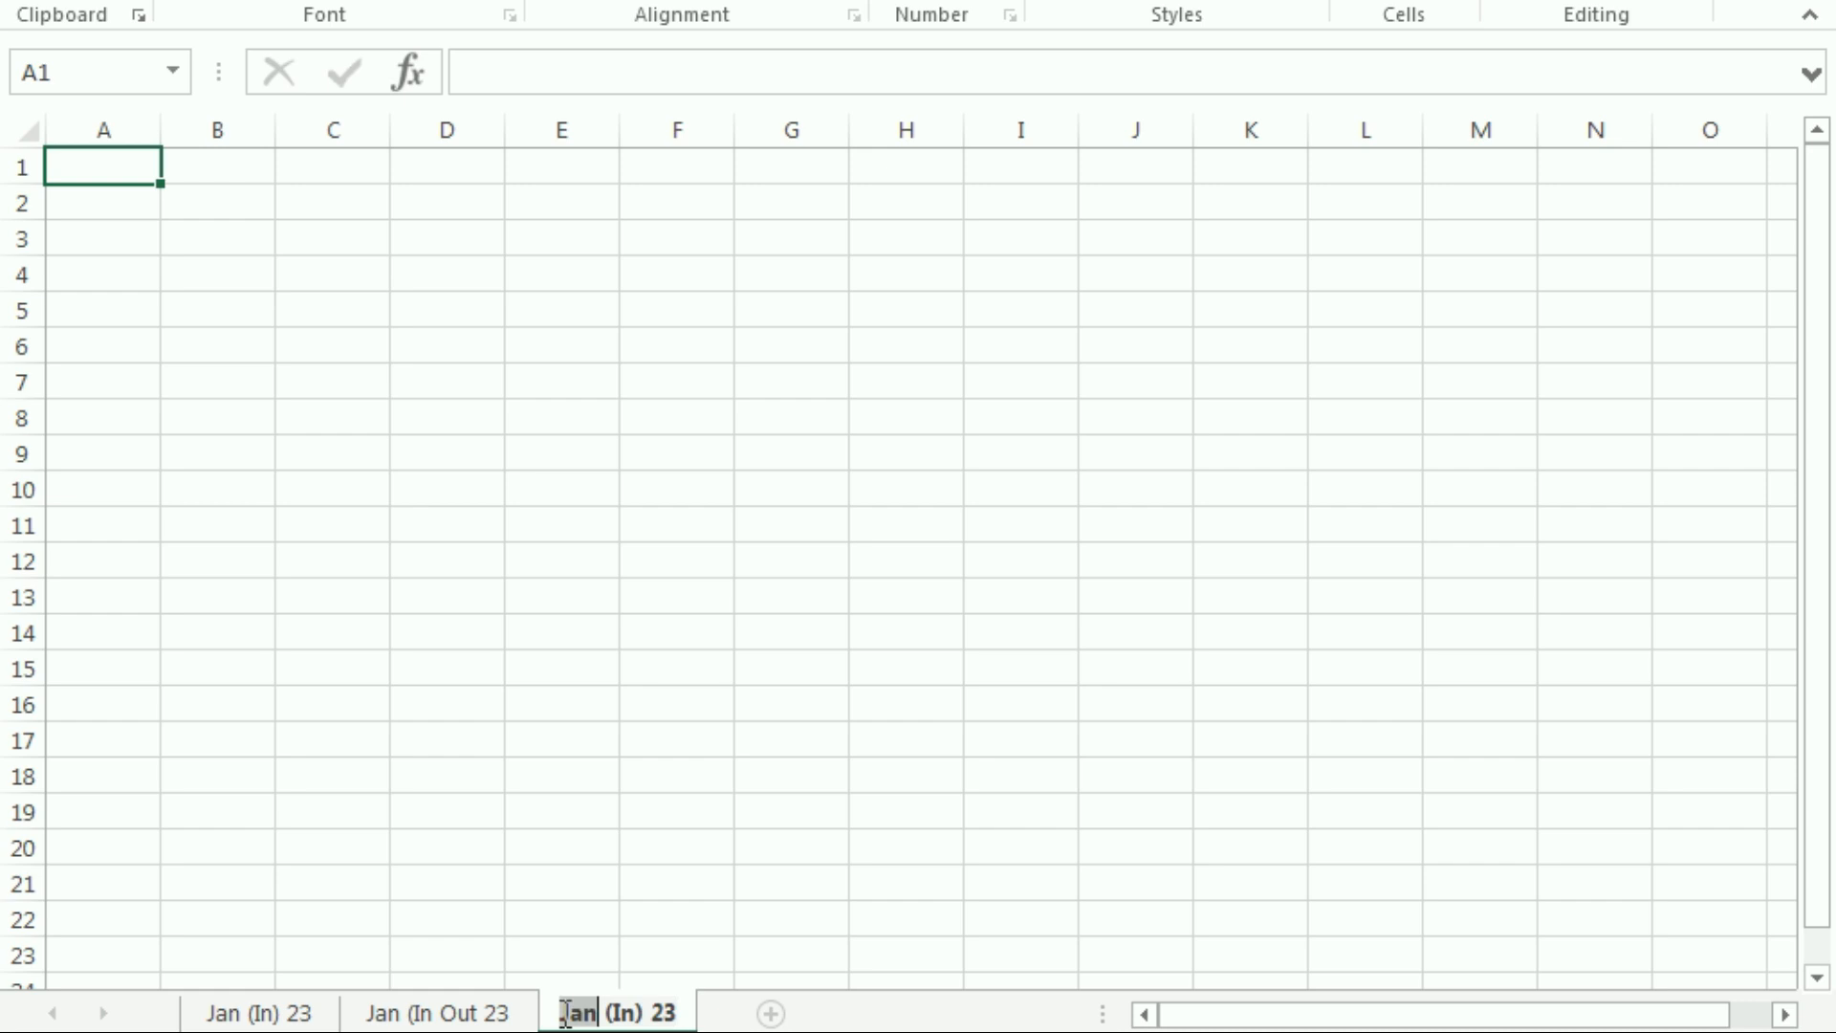
{"action": "type", "text": "Feb"}
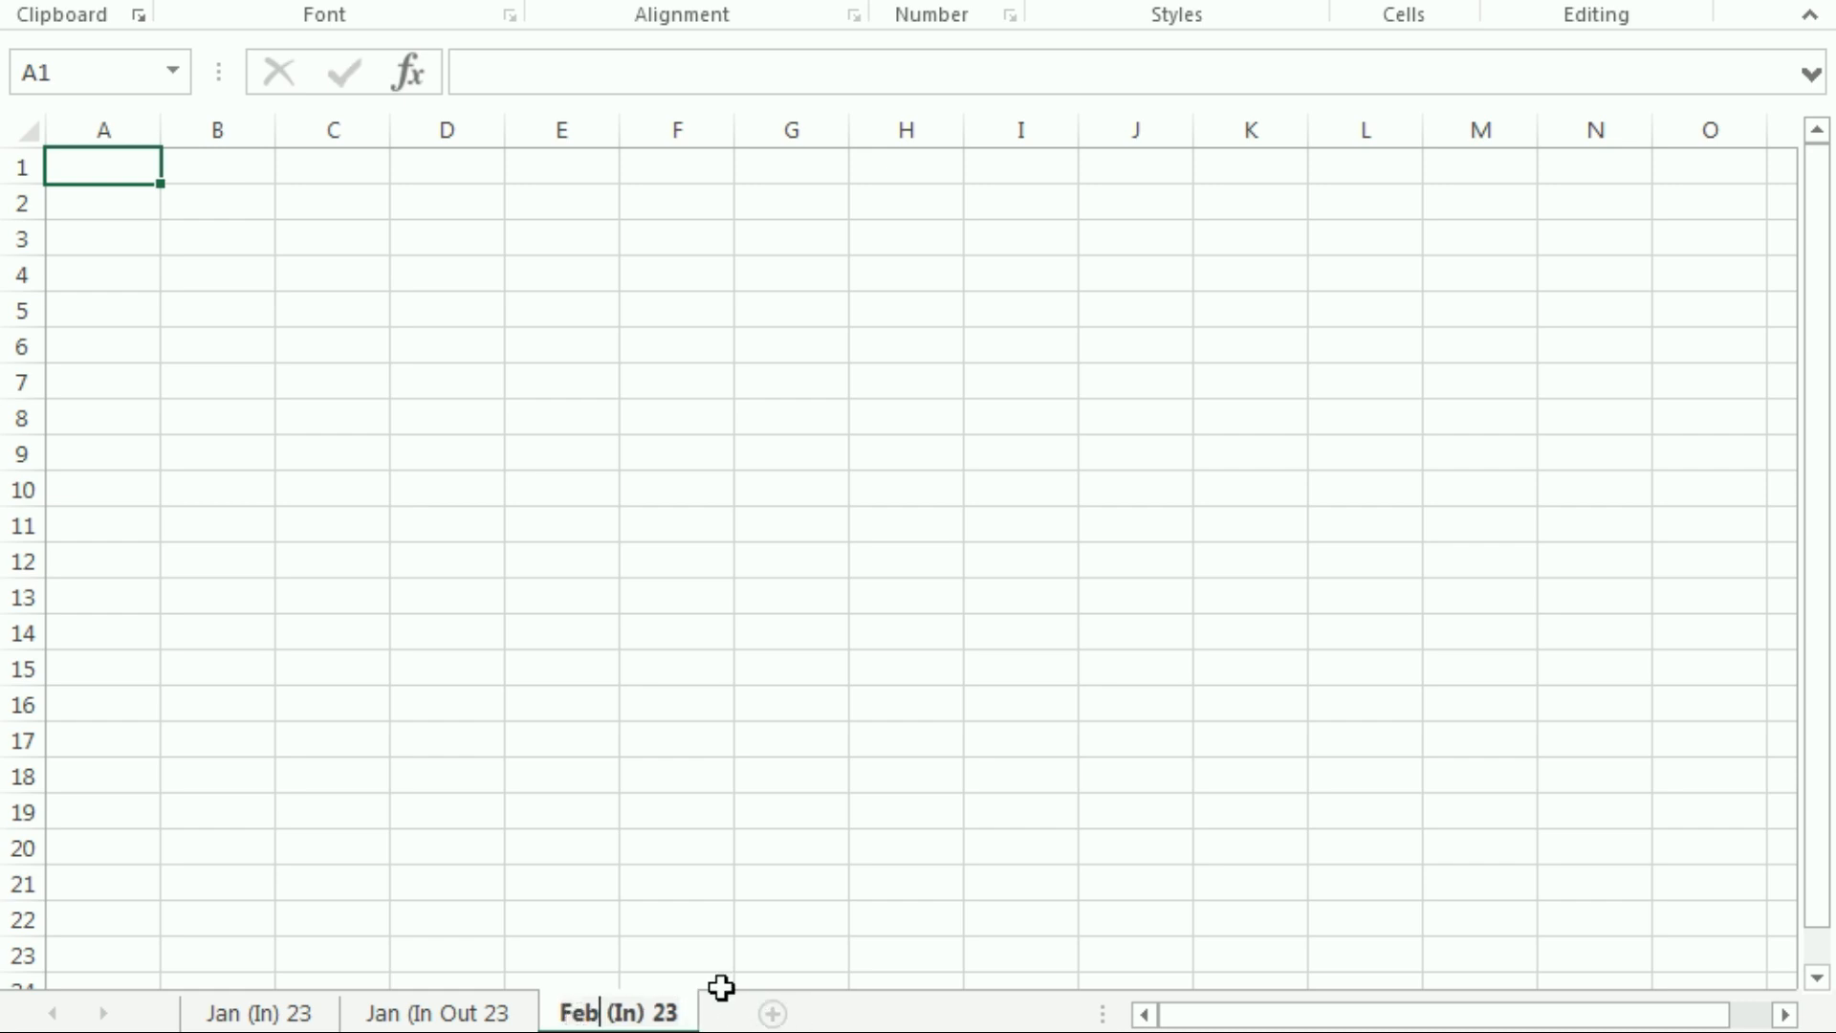
{"action": "key", "text": "Return"}
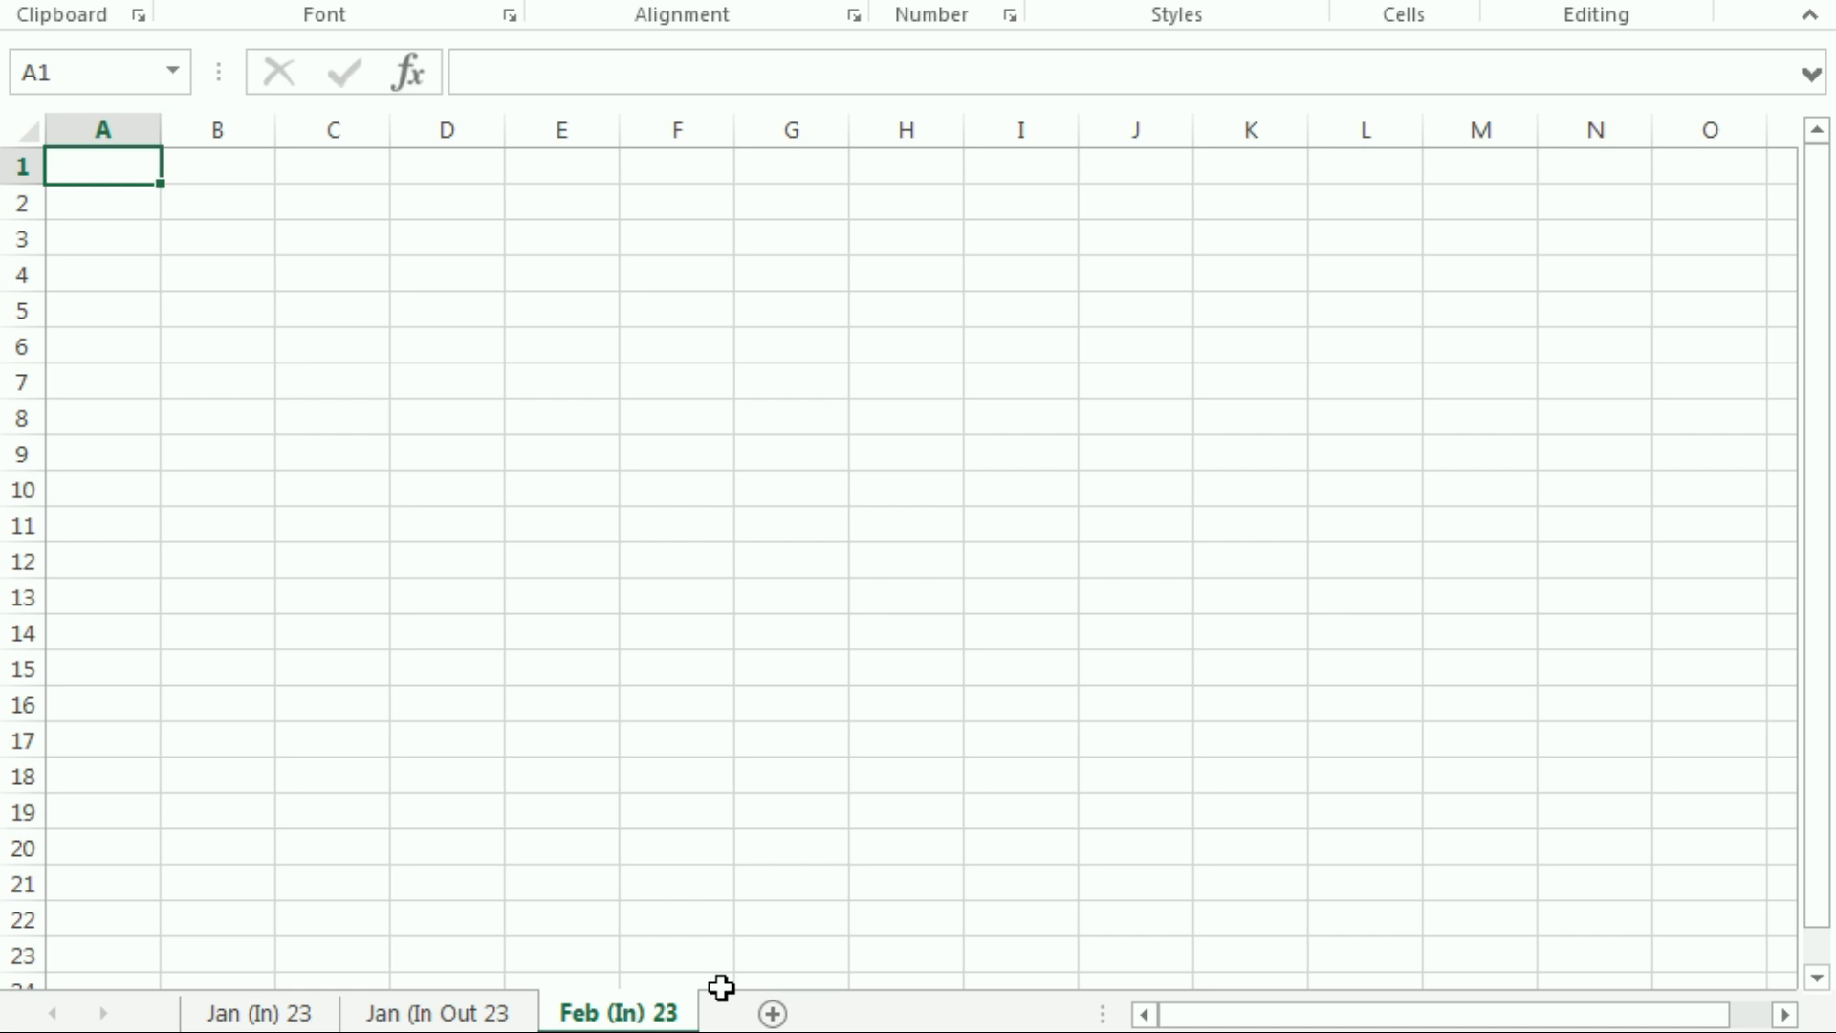
Add another worksheet and name it Feb (In Out 23, based on the name of the January in-out sheet
{"action": "left_click", "coordinate": [770, 1014]}
{"action": "left_click", "coordinate": [424, 1014]}
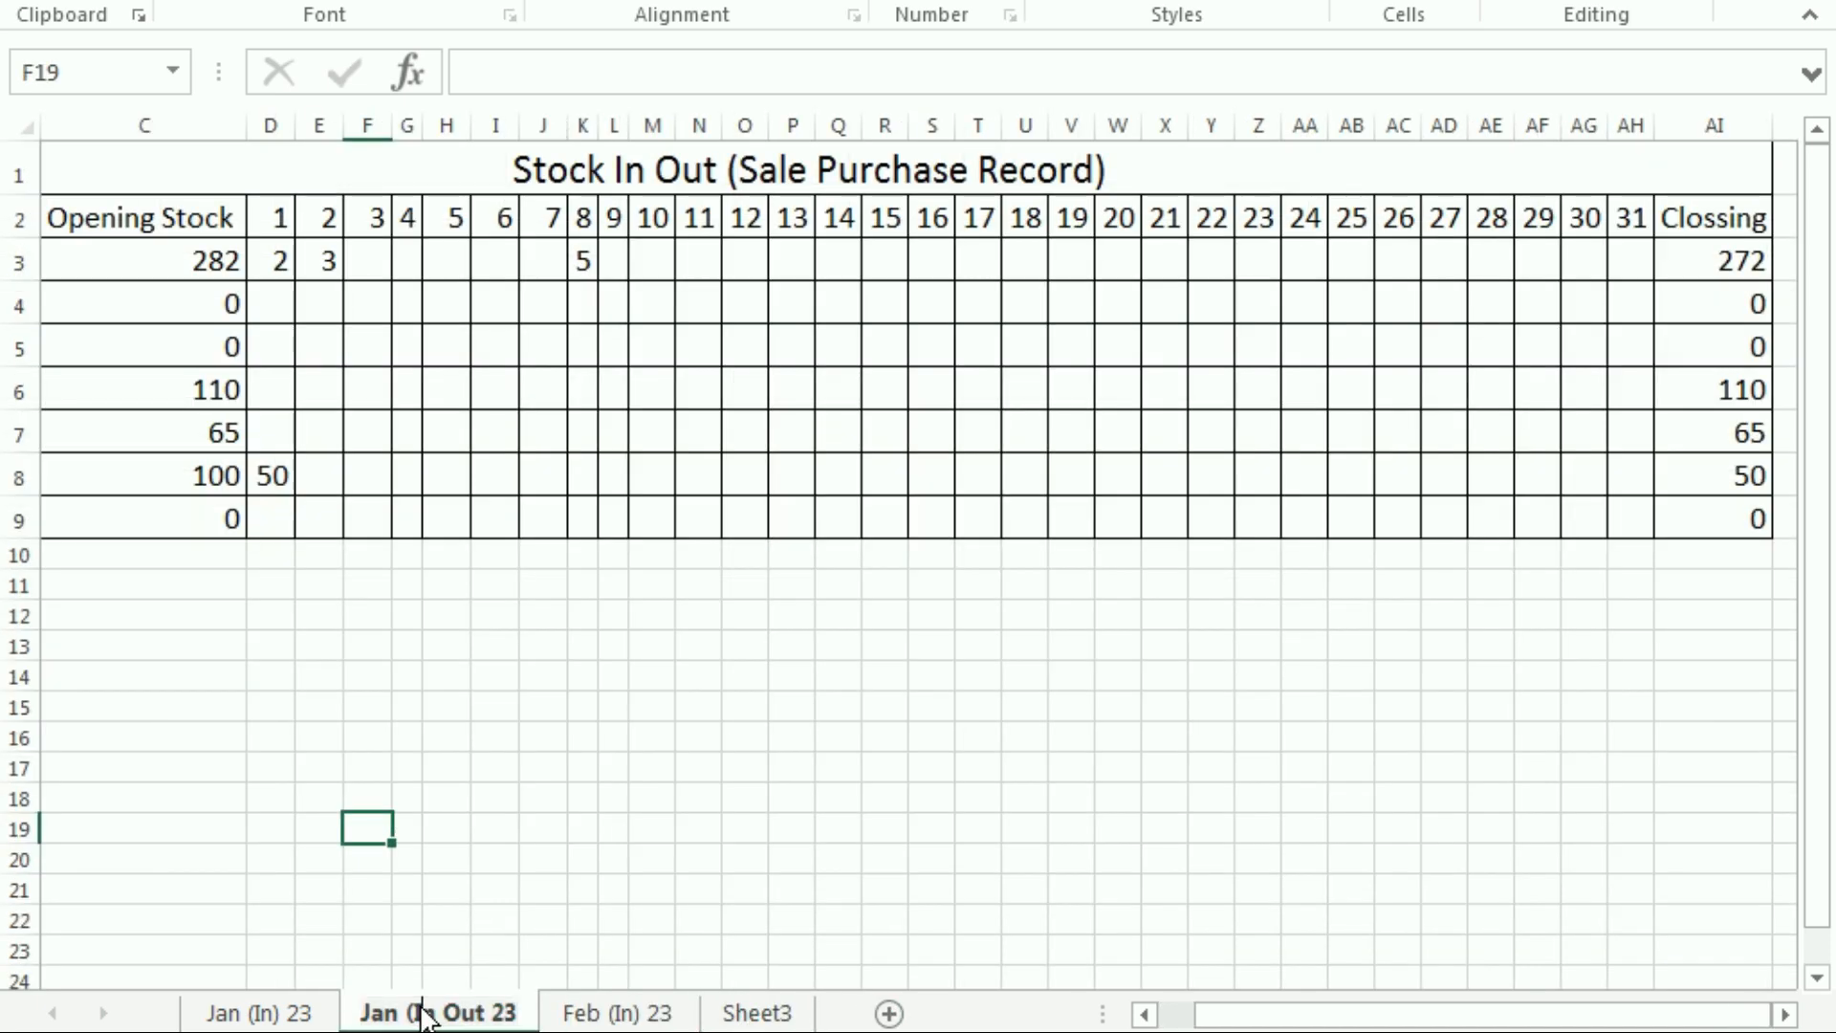
{"action": "double_click", "coordinate": [423, 1012]}
{"action": "key", "text": "ctrl+c"}
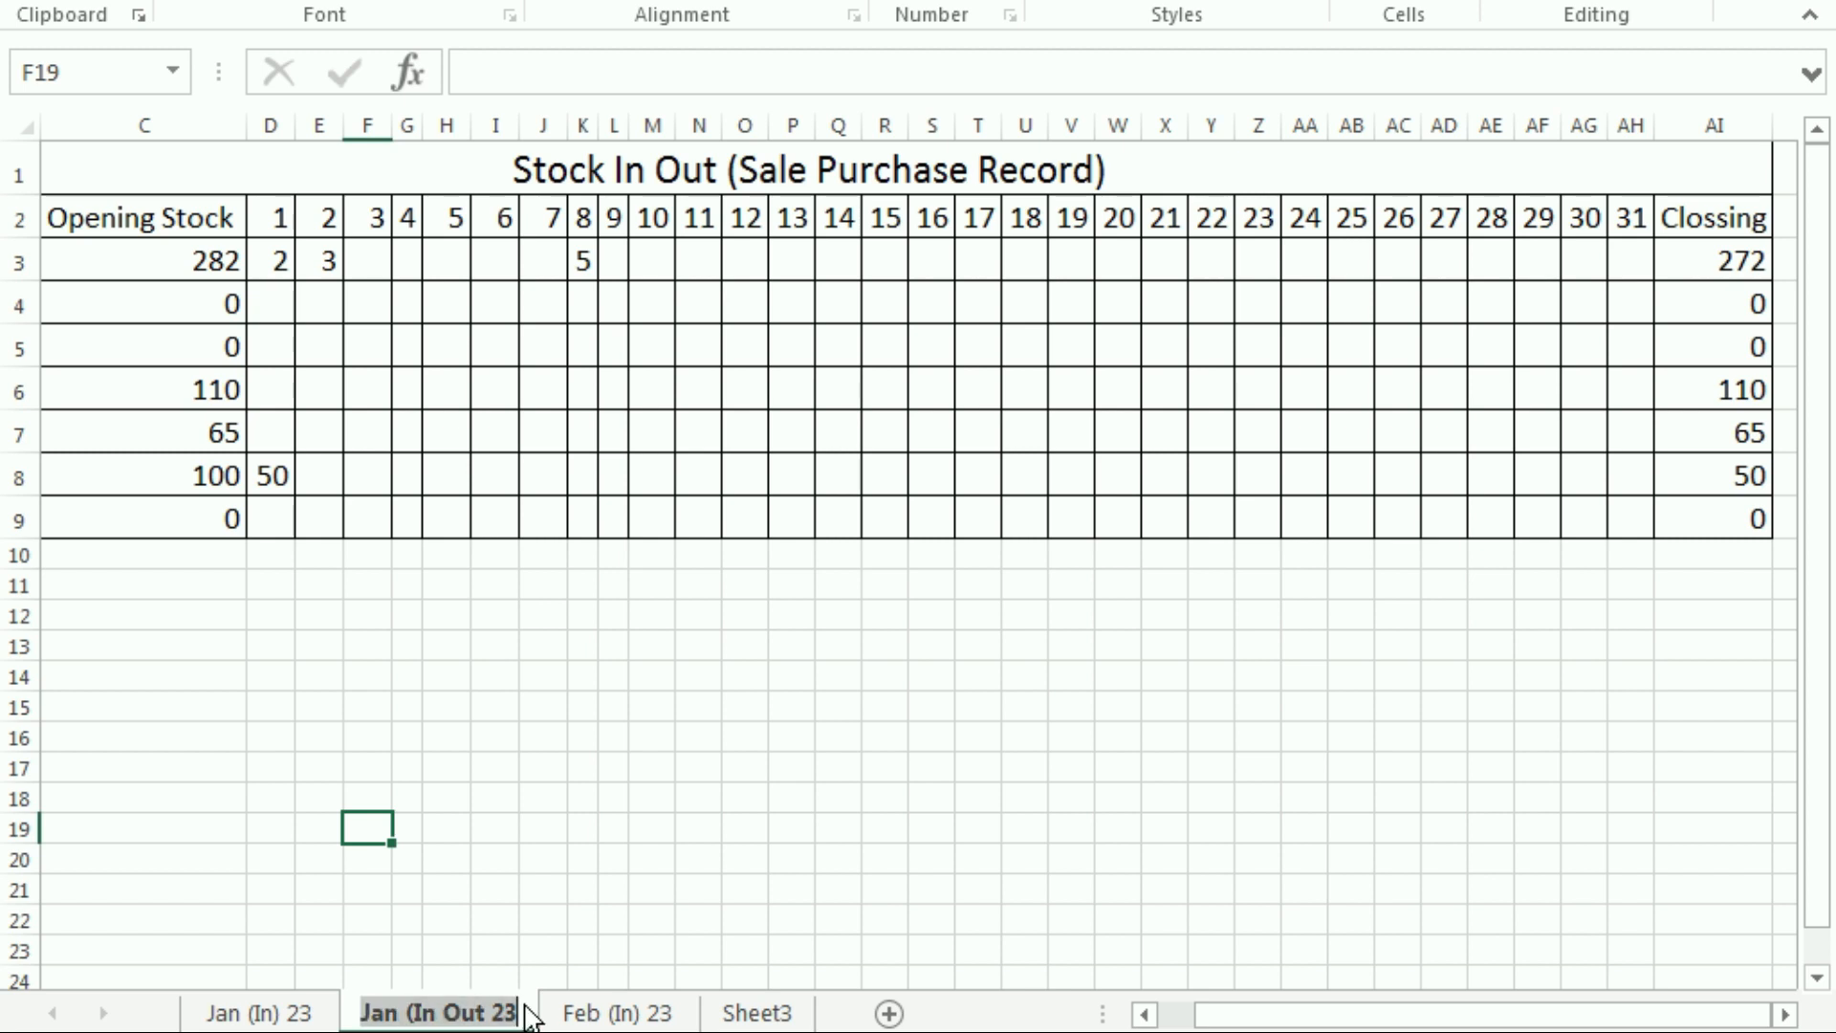
{"action": "left_click", "coordinate": [755, 1013]}
{"action": "double_click", "coordinate": [751, 1013]}
{"action": "key", "text": "ctrl+v"}
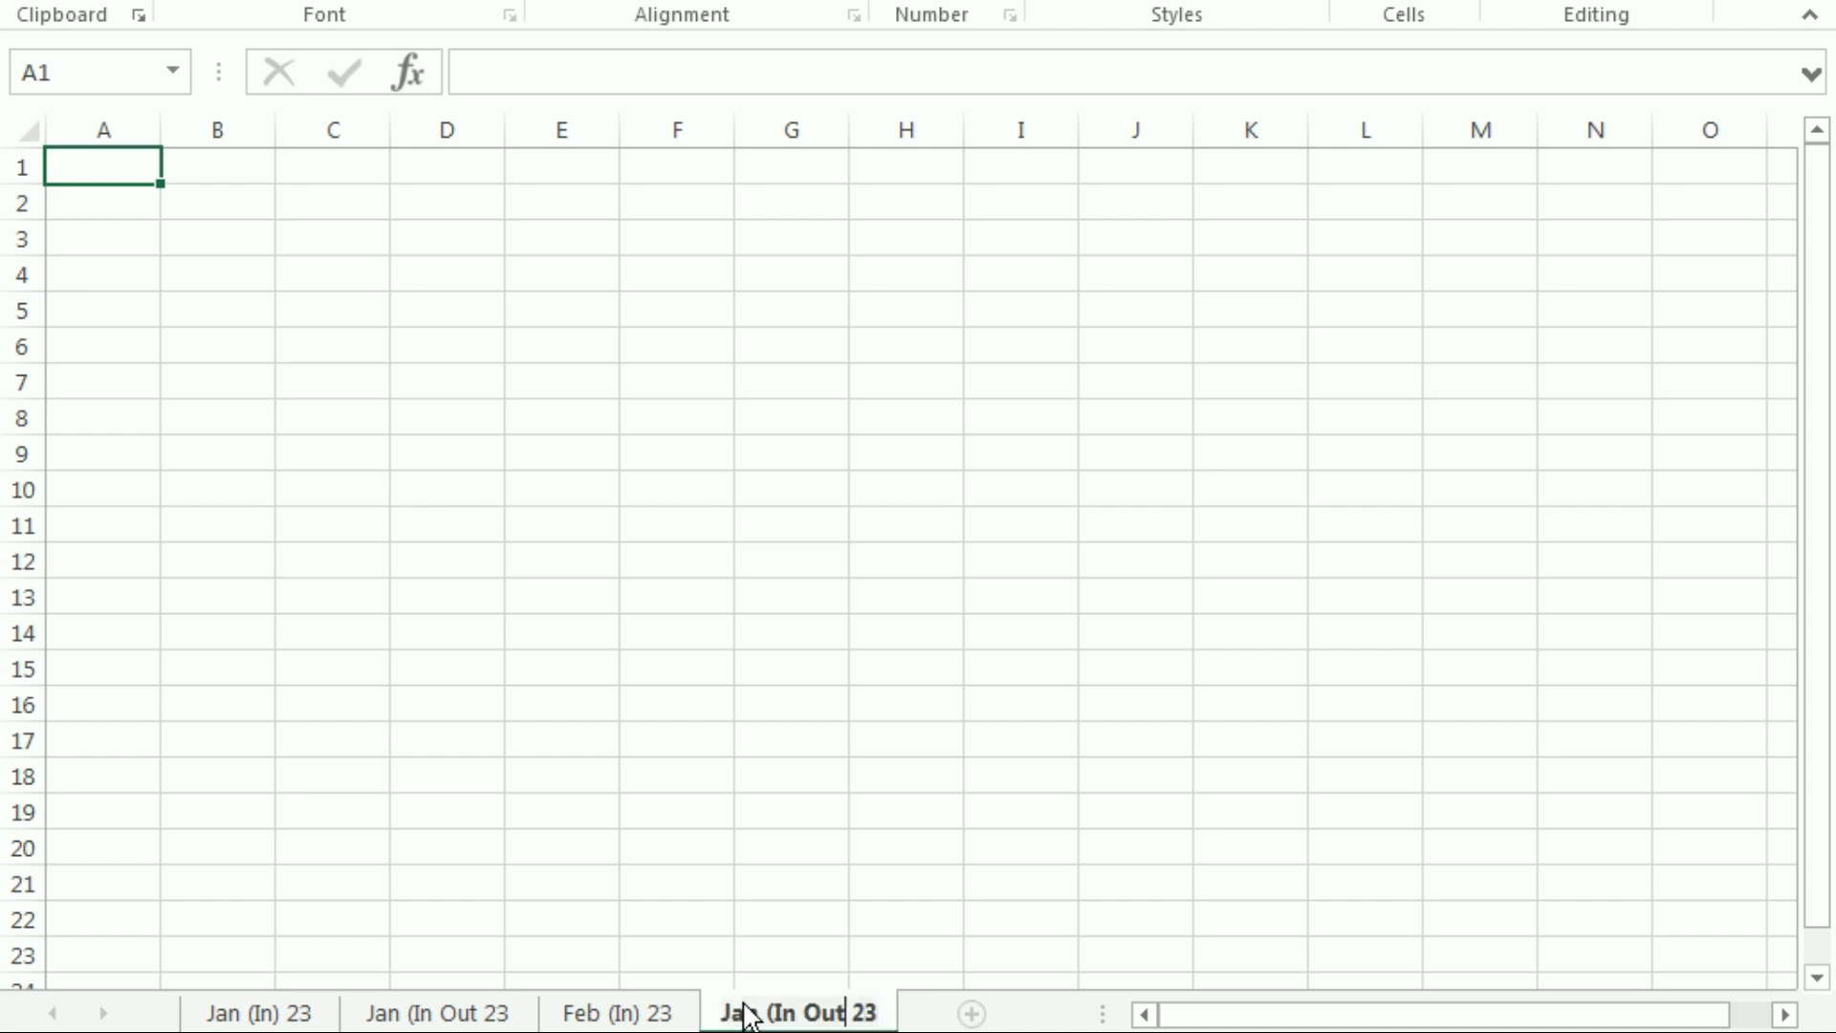
{"action": "key", "text": "Delete"}
{"action": "key", "text": "Delete"}
{"action": "key", "text": "Delete"}
{"action": "key", "text": "Delete"}
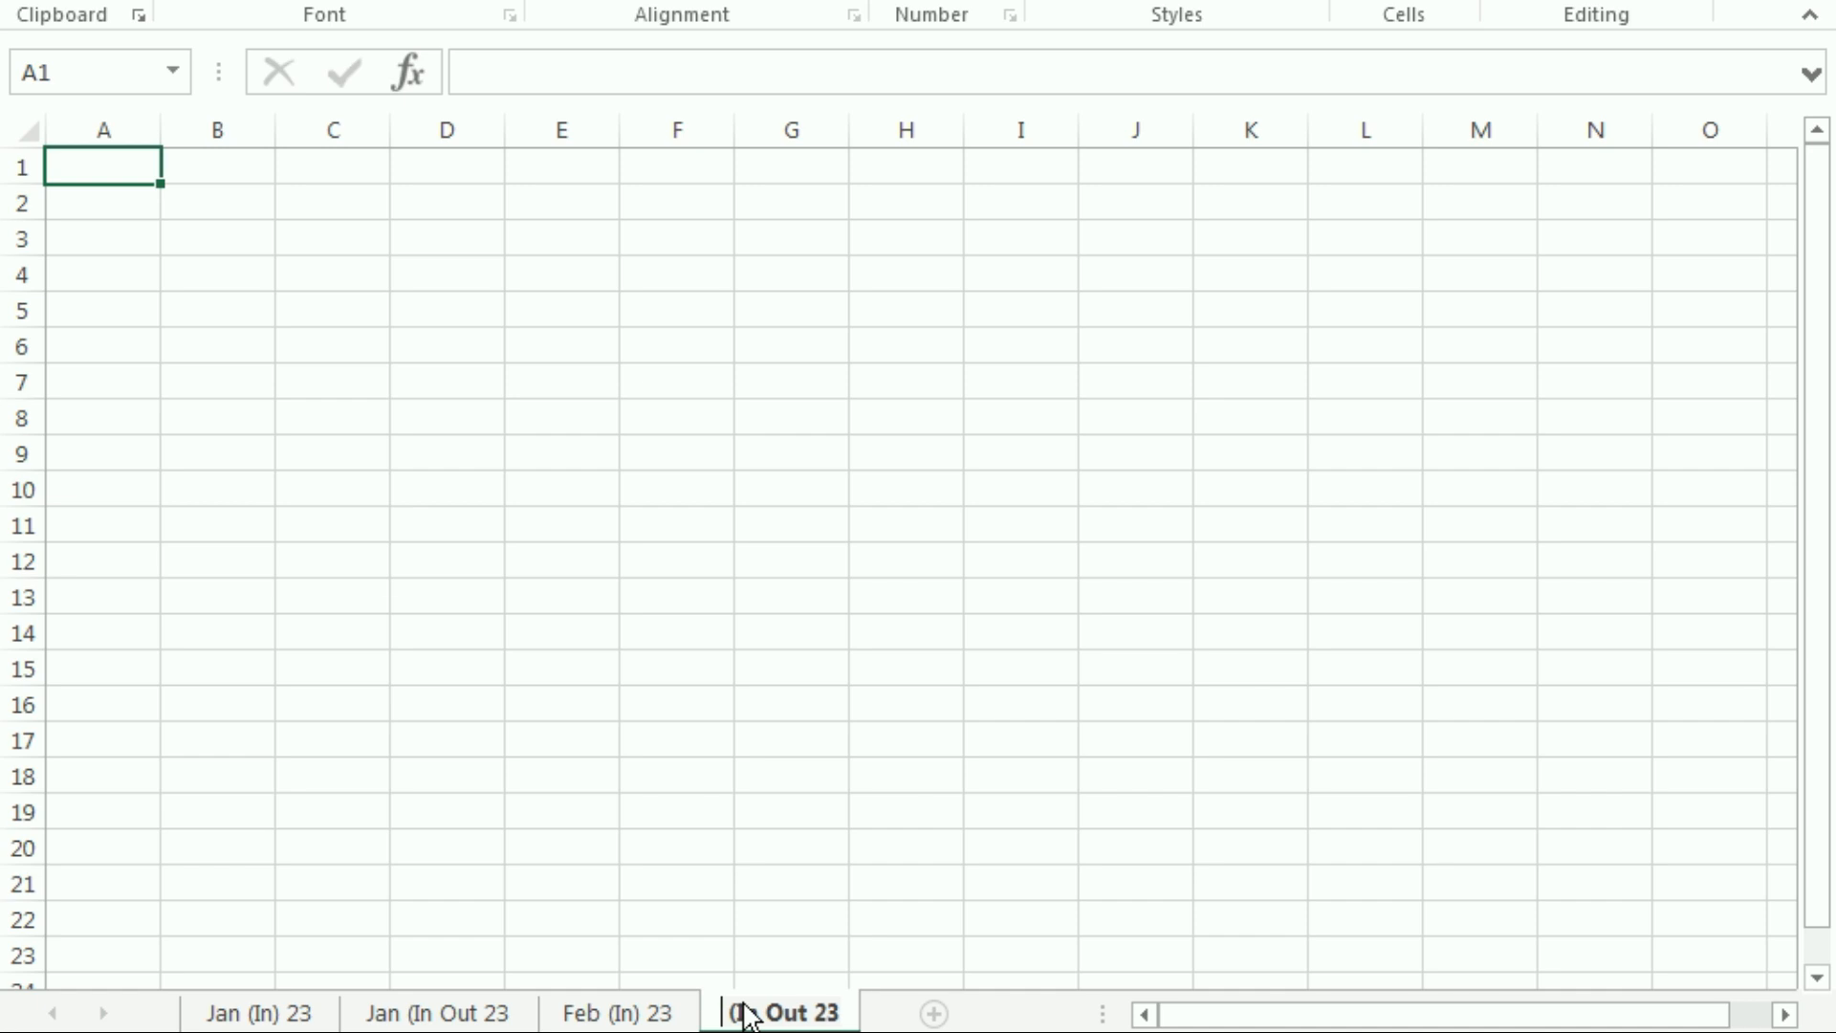
{"action": "type", "text": "Feb"}
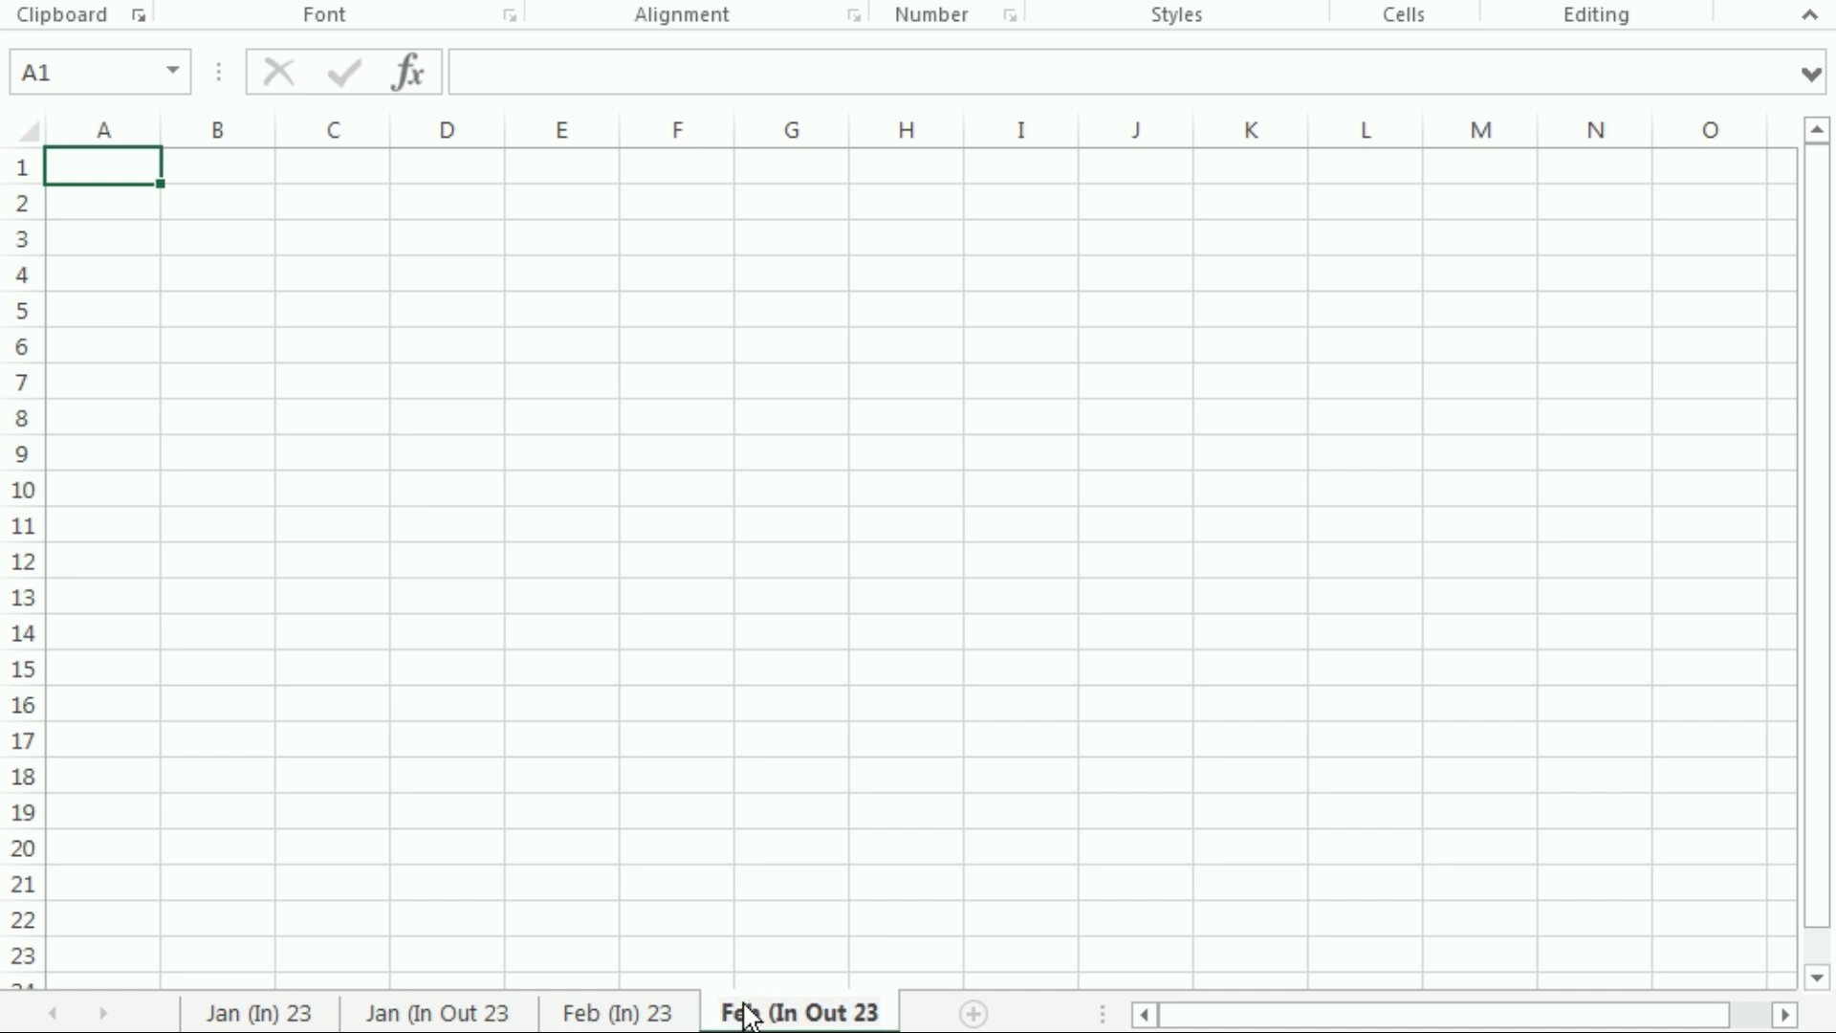
{"action": "key", "text": "Return"}
Copy the entire contents of the Jan (In) 23 sheet into the Feb (In) 23 sheet
{"action": "left_click", "coordinate": [257, 1013]}
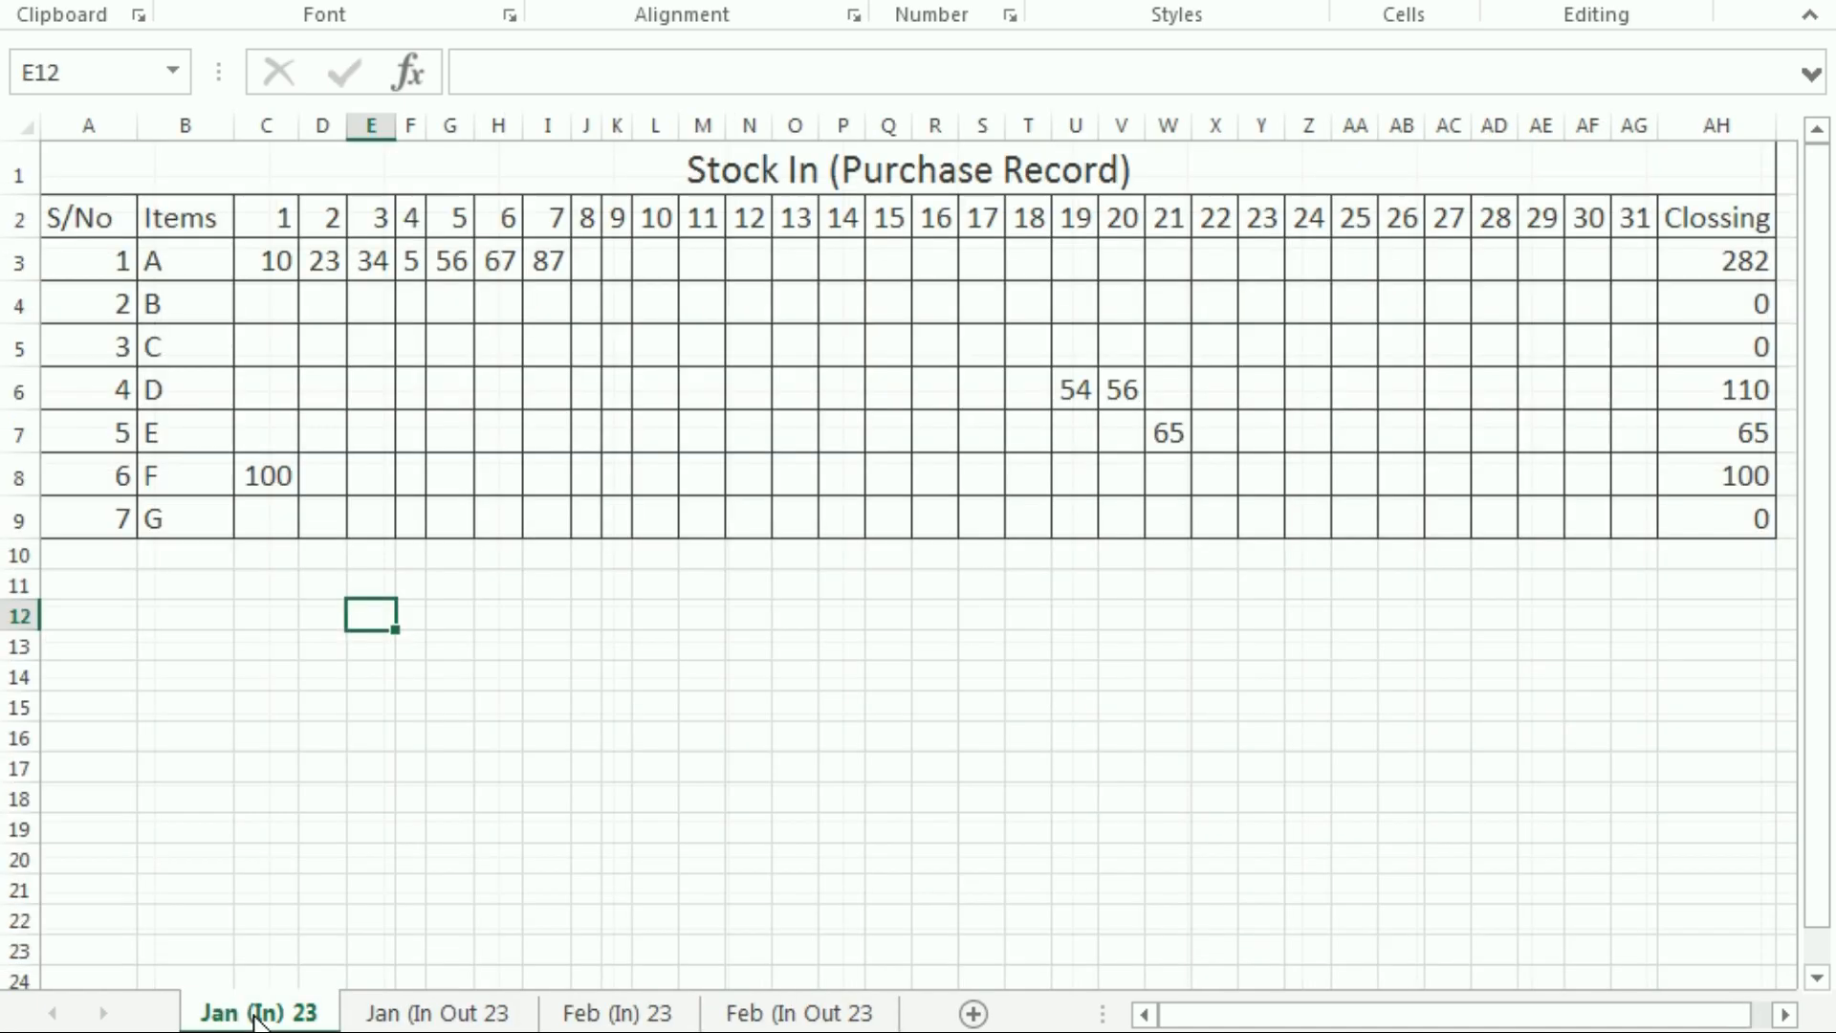
{"action": "left_click", "coordinate": [26, 125]}
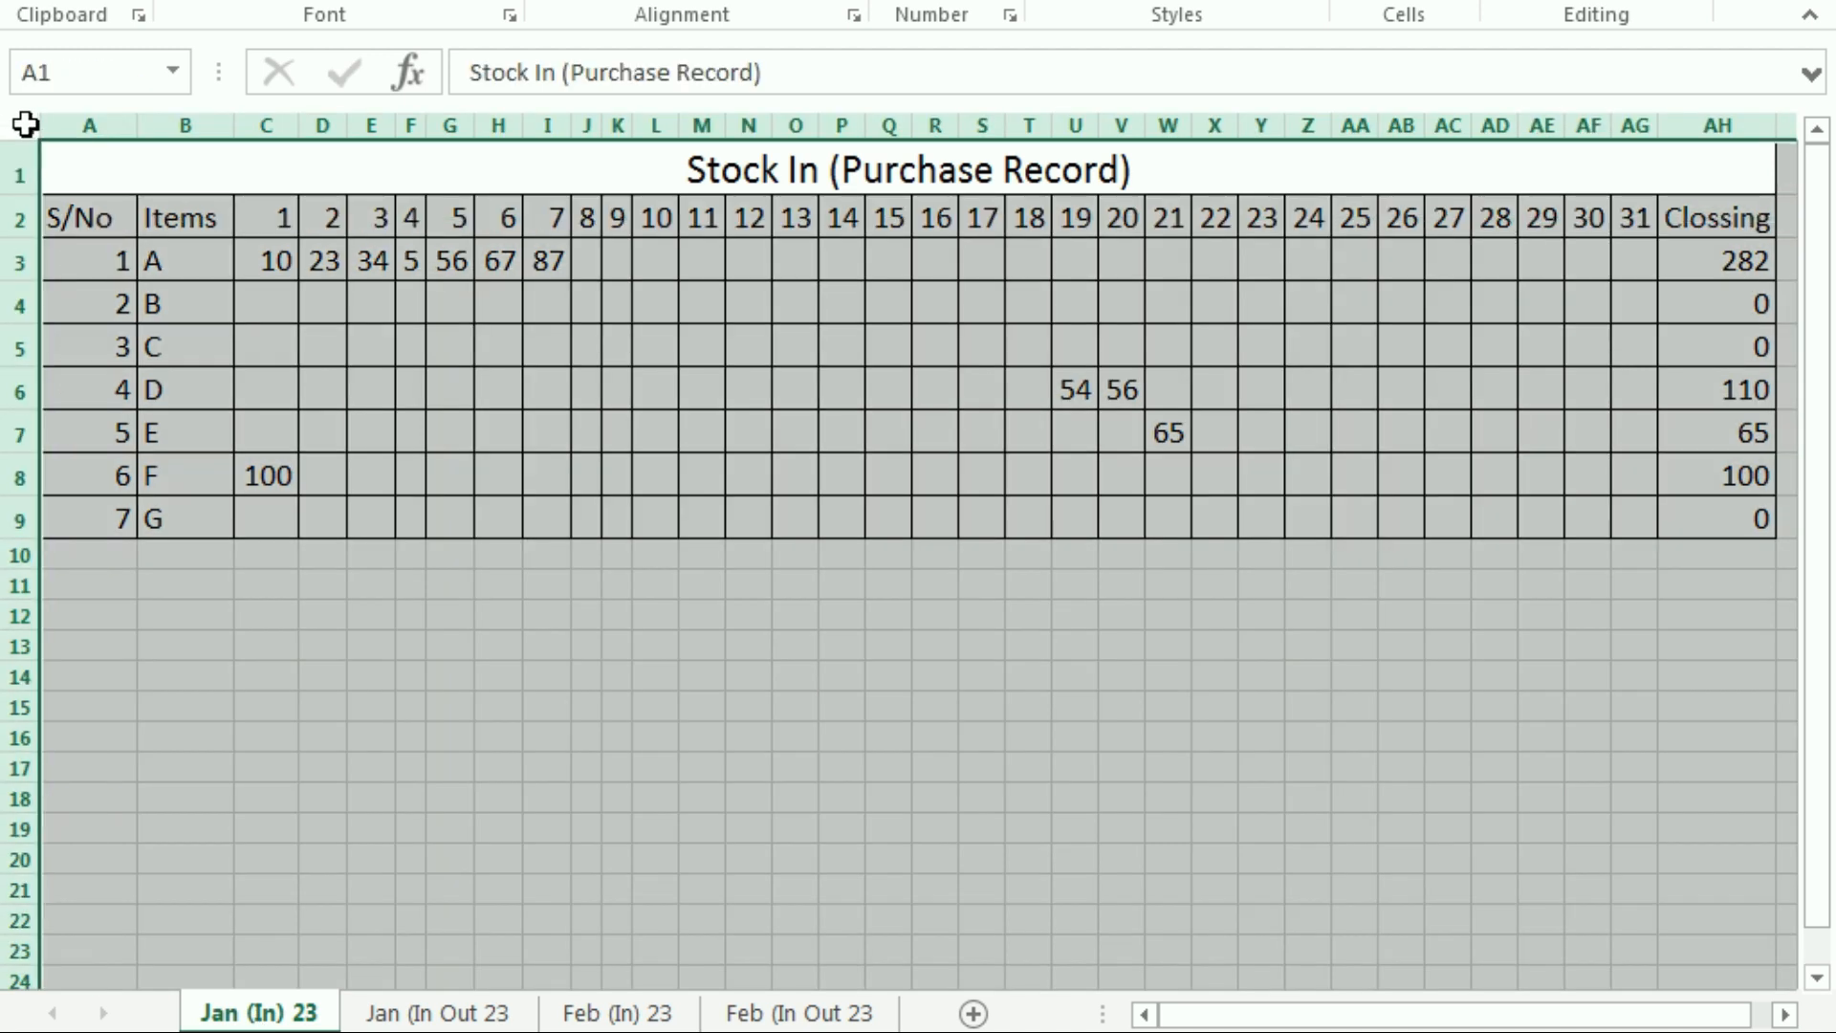
{"action": "left_click", "coordinate": [617, 1012]}
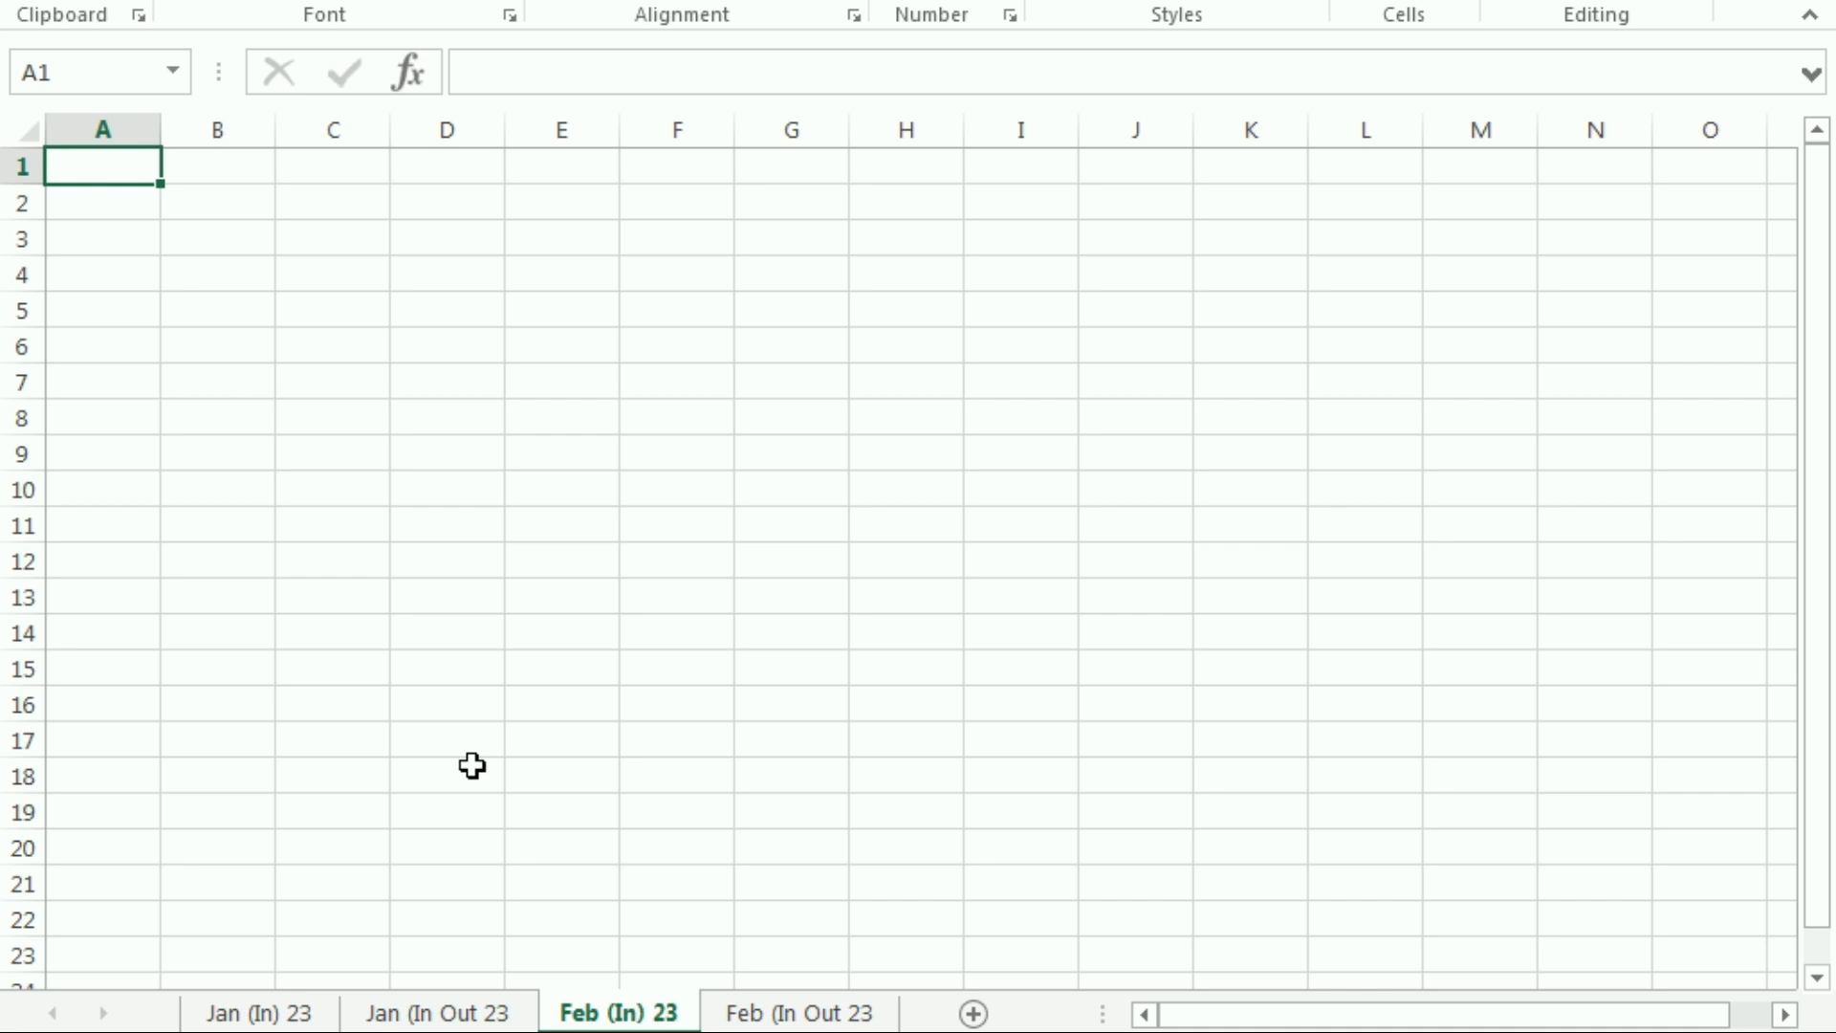
{"action": "left_click", "coordinate": [22, 129]}
{"action": "key", "text": "ctrl+v"}
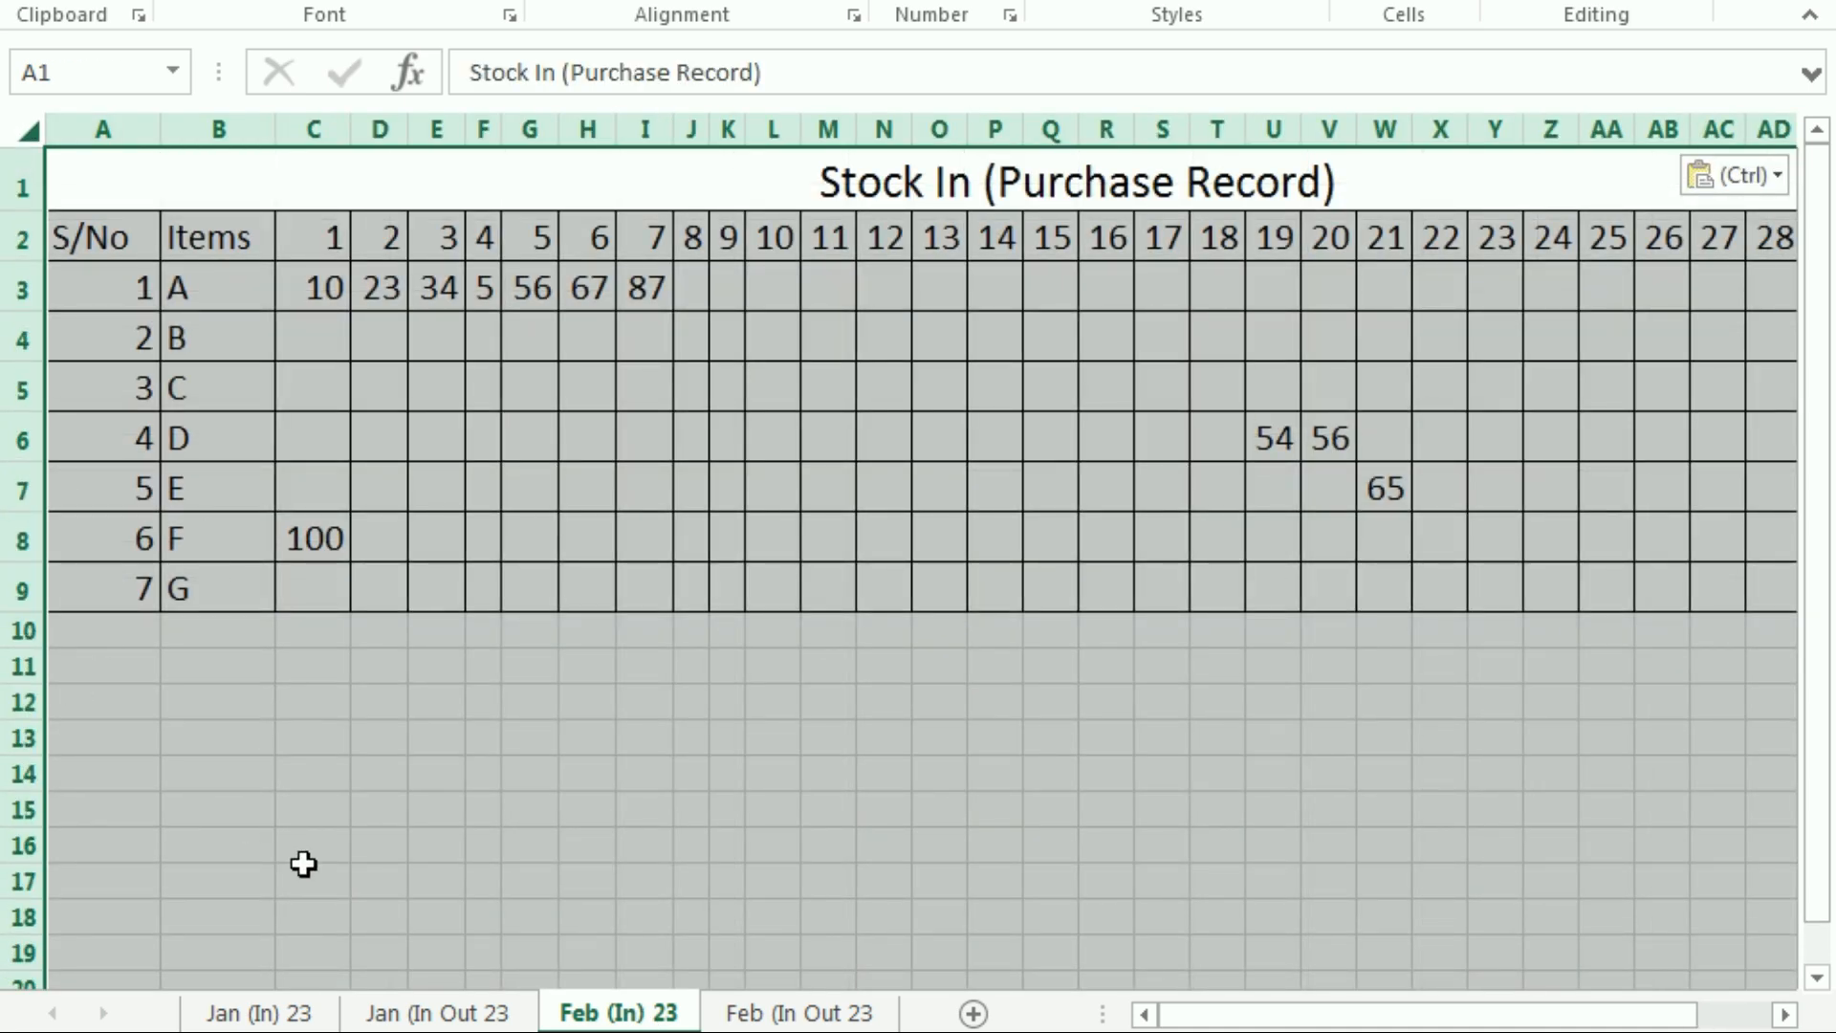
Copy the entire contents of the Jan (In Out 23 sheet into the Feb (In Out 23 sheet
{"action": "left_click", "coordinate": [394, 1011]}
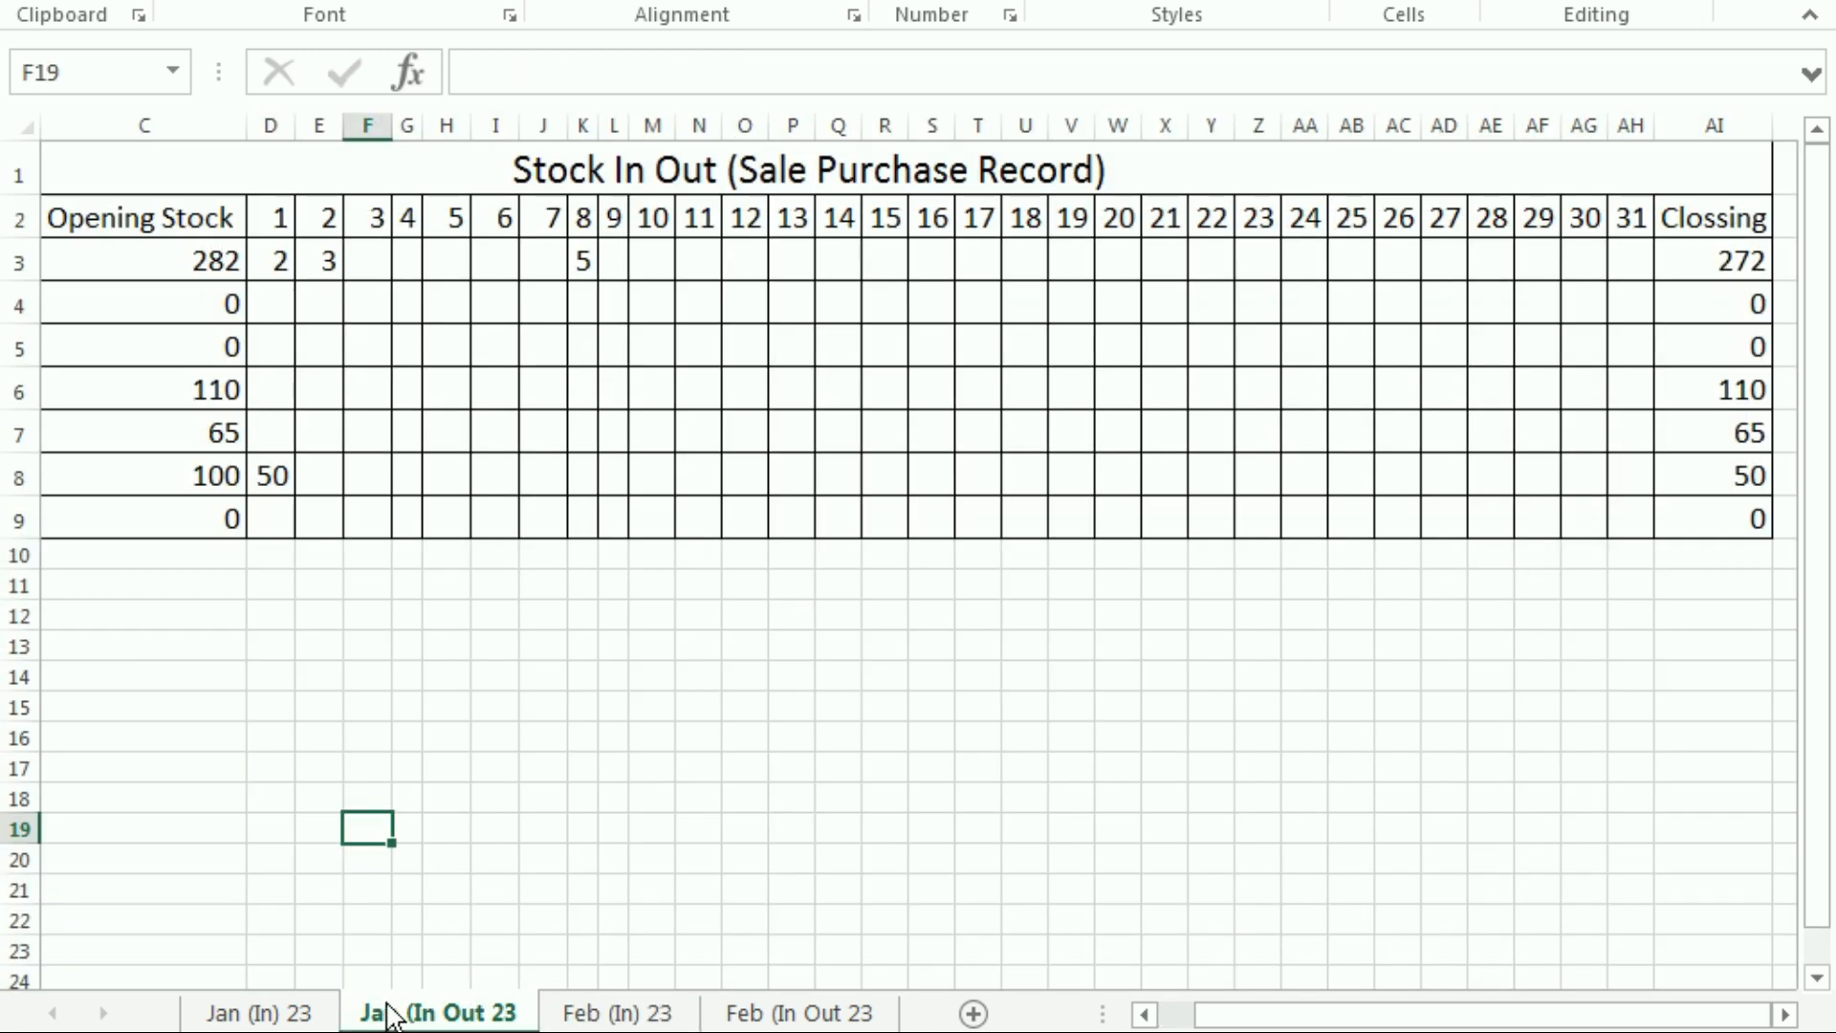
{"action": "left_click", "coordinate": [20, 122]}
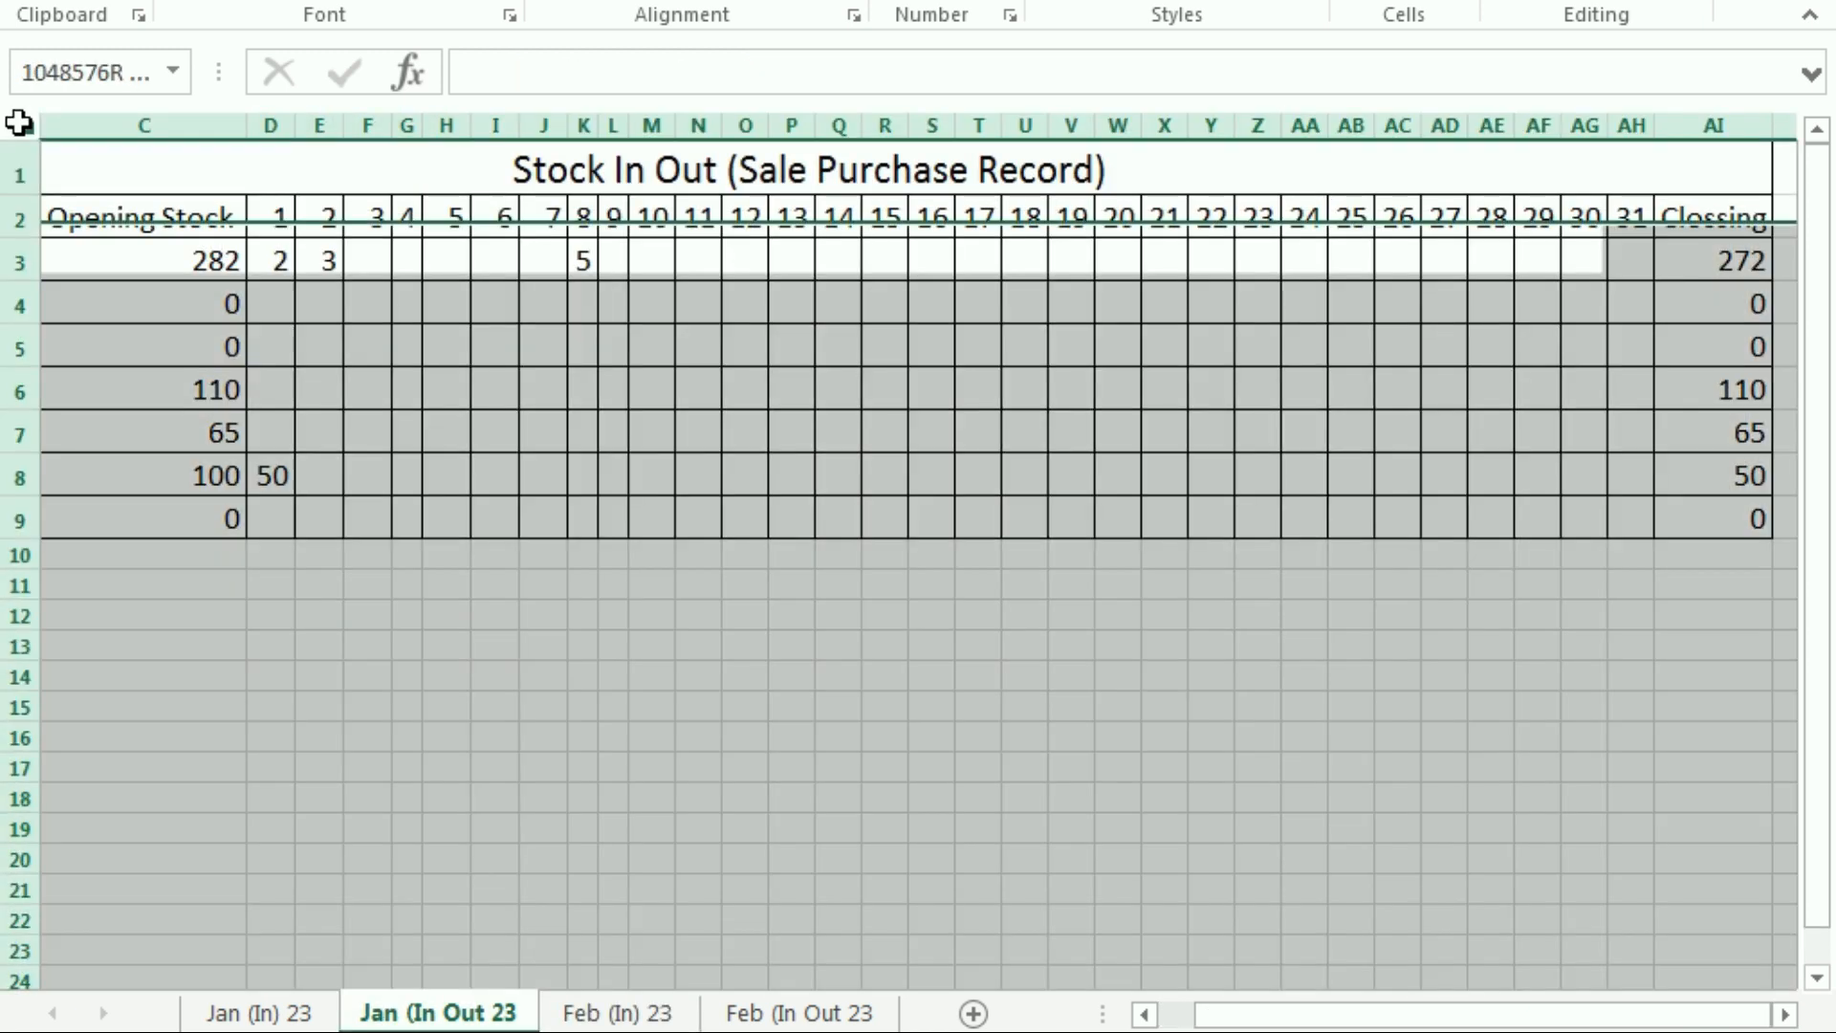
{"action": "key", "text": "ctrl+c"}
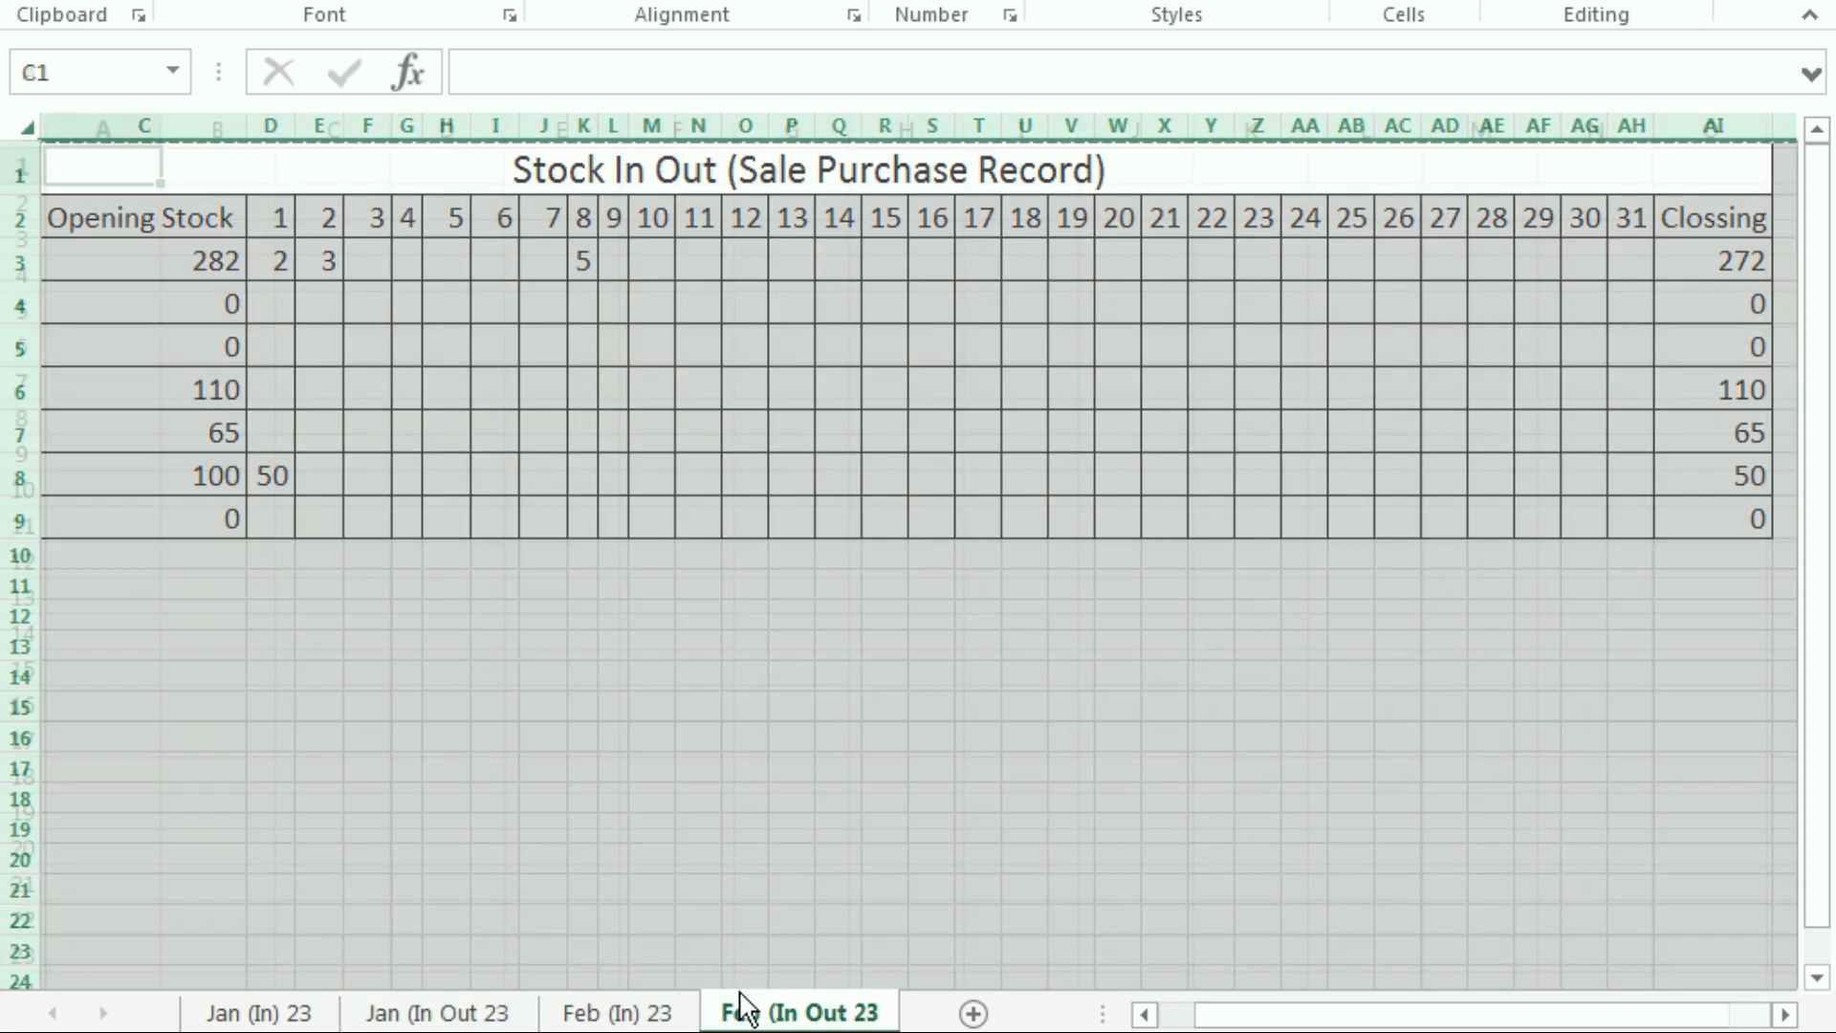
{"action": "left_click", "coordinate": [755, 1012]}
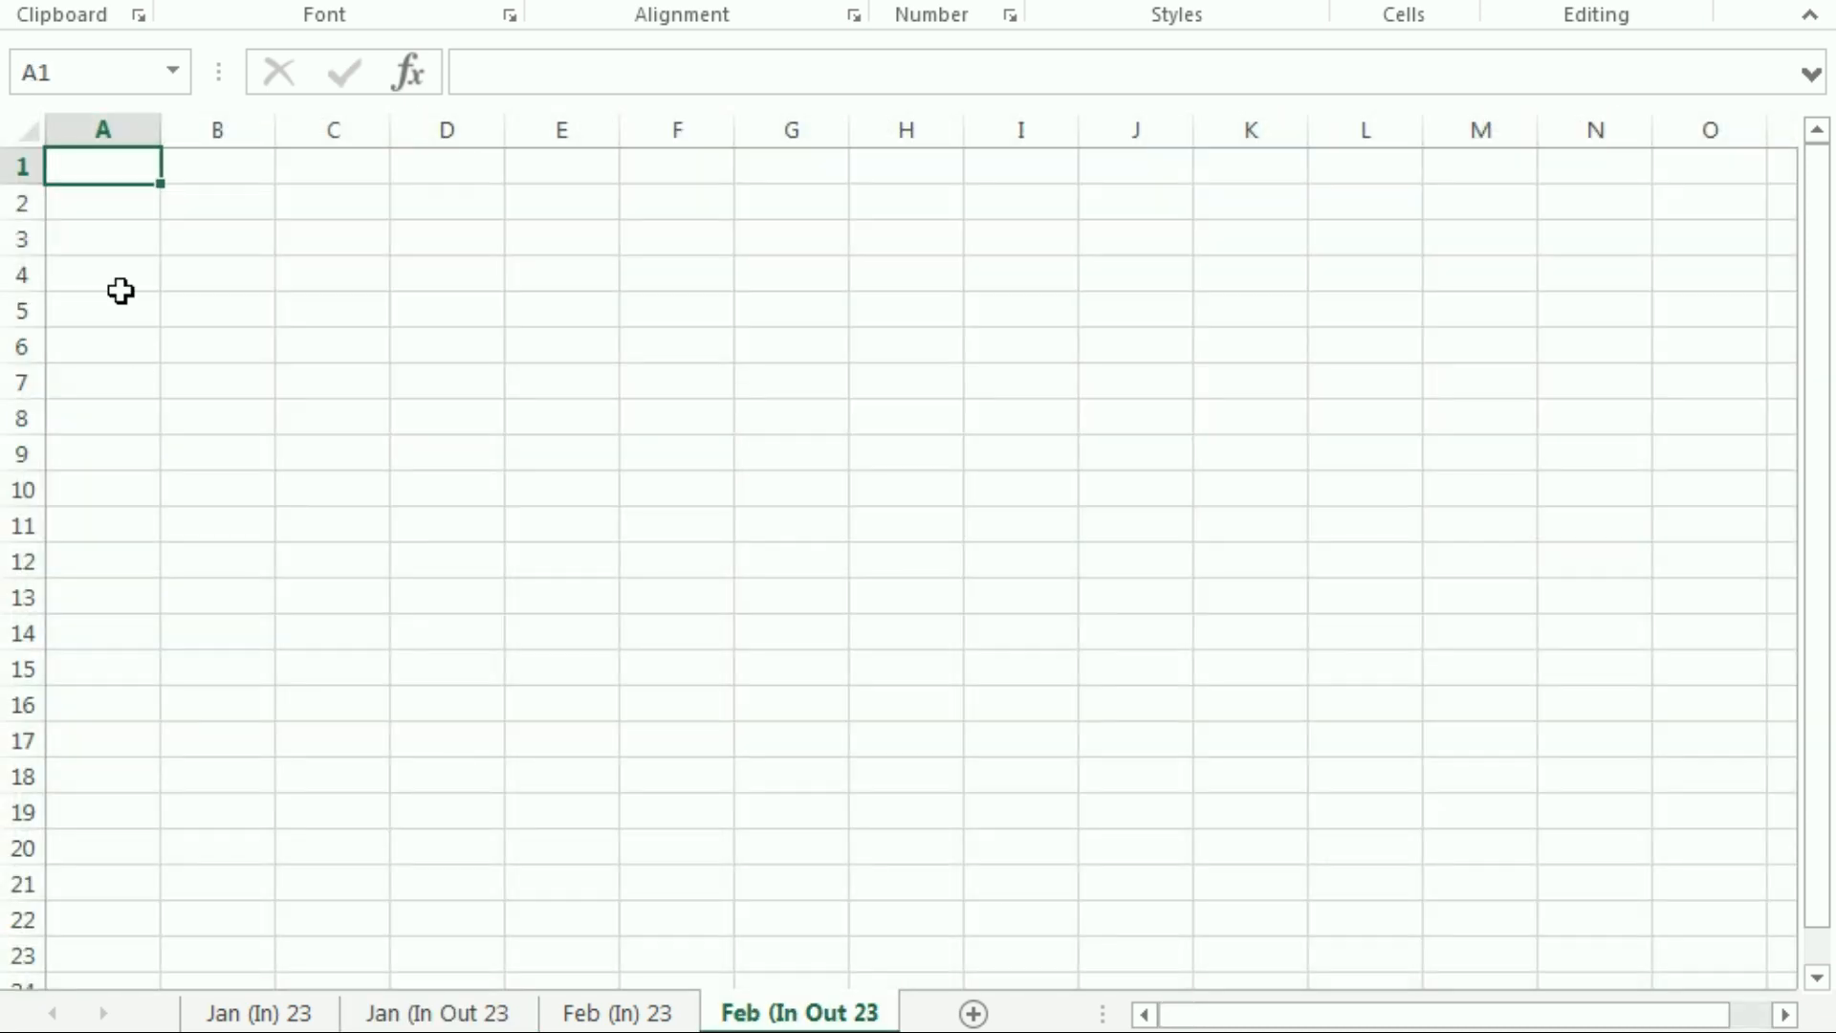
{"action": "left_click", "coordinate": [30, 122]}
{"action": "key", "text": "ctrl+v"}
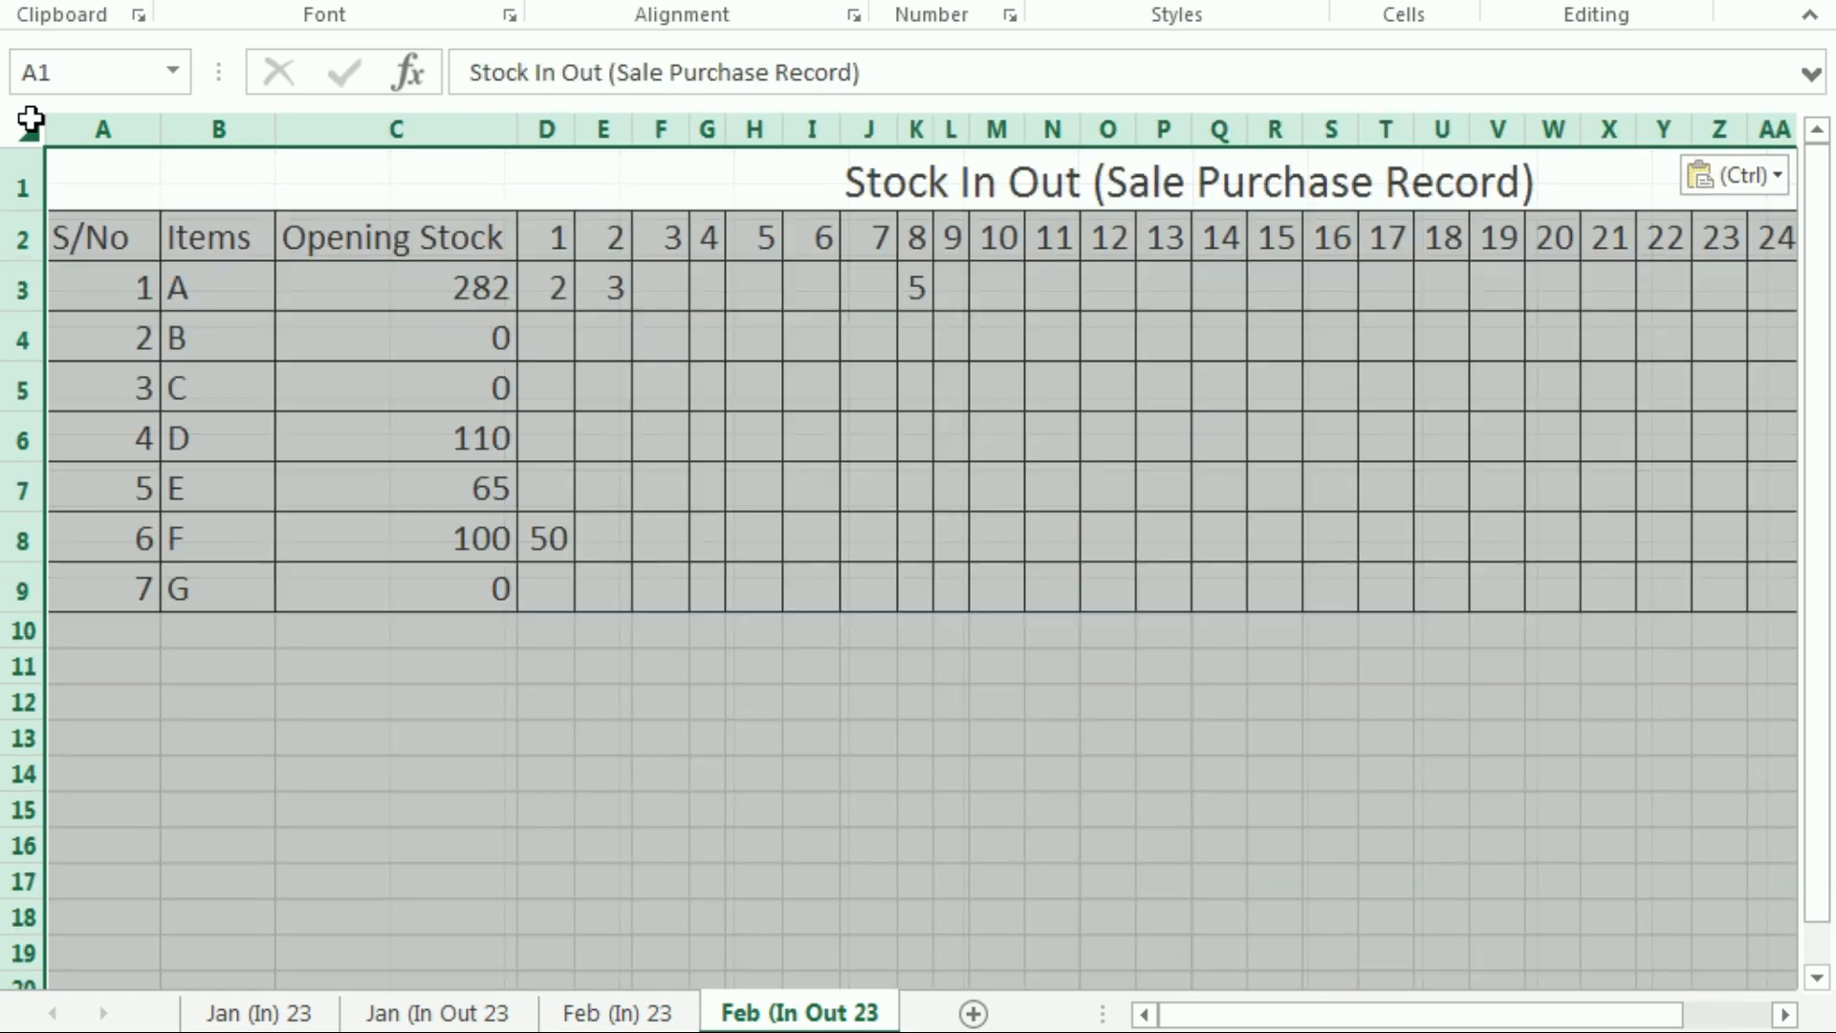
Review the copied tables on the Feb (In) 23 and Feb (In Out 23 sheets, including the latter's full width
{"action": "key", "text": "ctrl+Page_Up"}
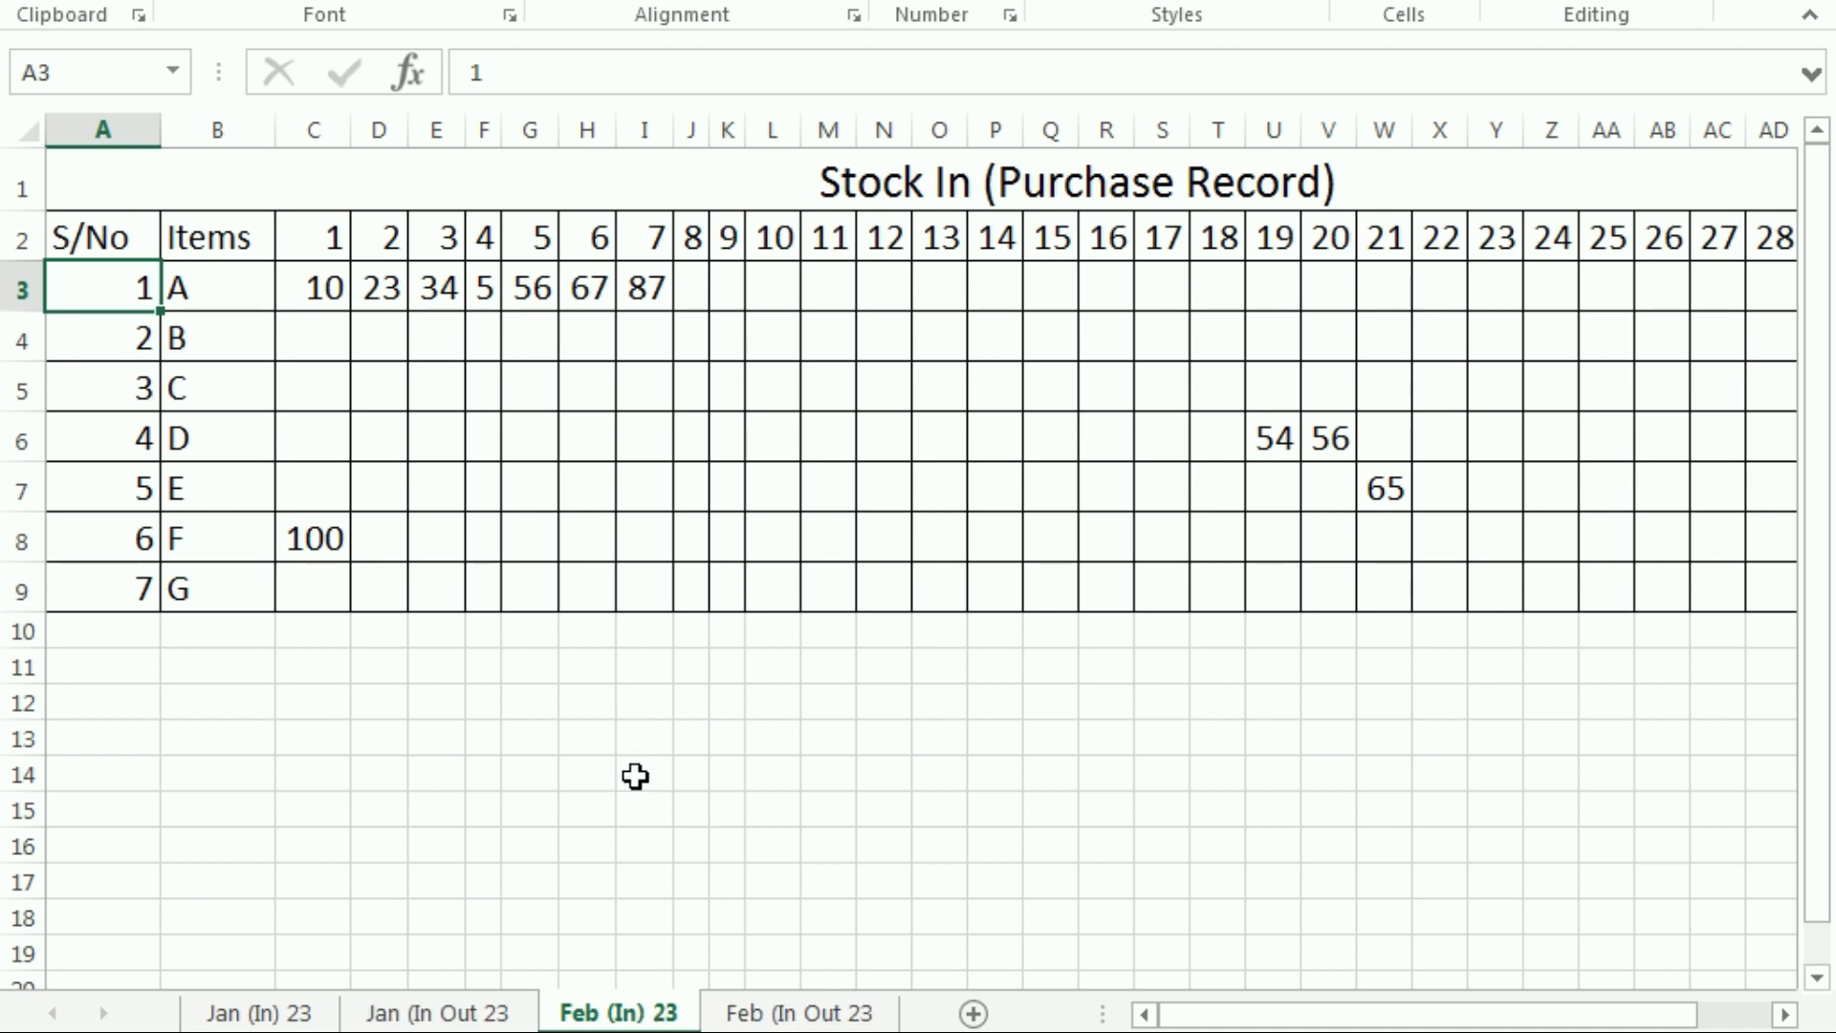
{"action": "key", "text": "ctrl+Page_Down"}
{"action": "scroll", "coordinate": [450, 516], "scroll_direction": "down", "scroll_amount": 3, "text": "ctrl"}
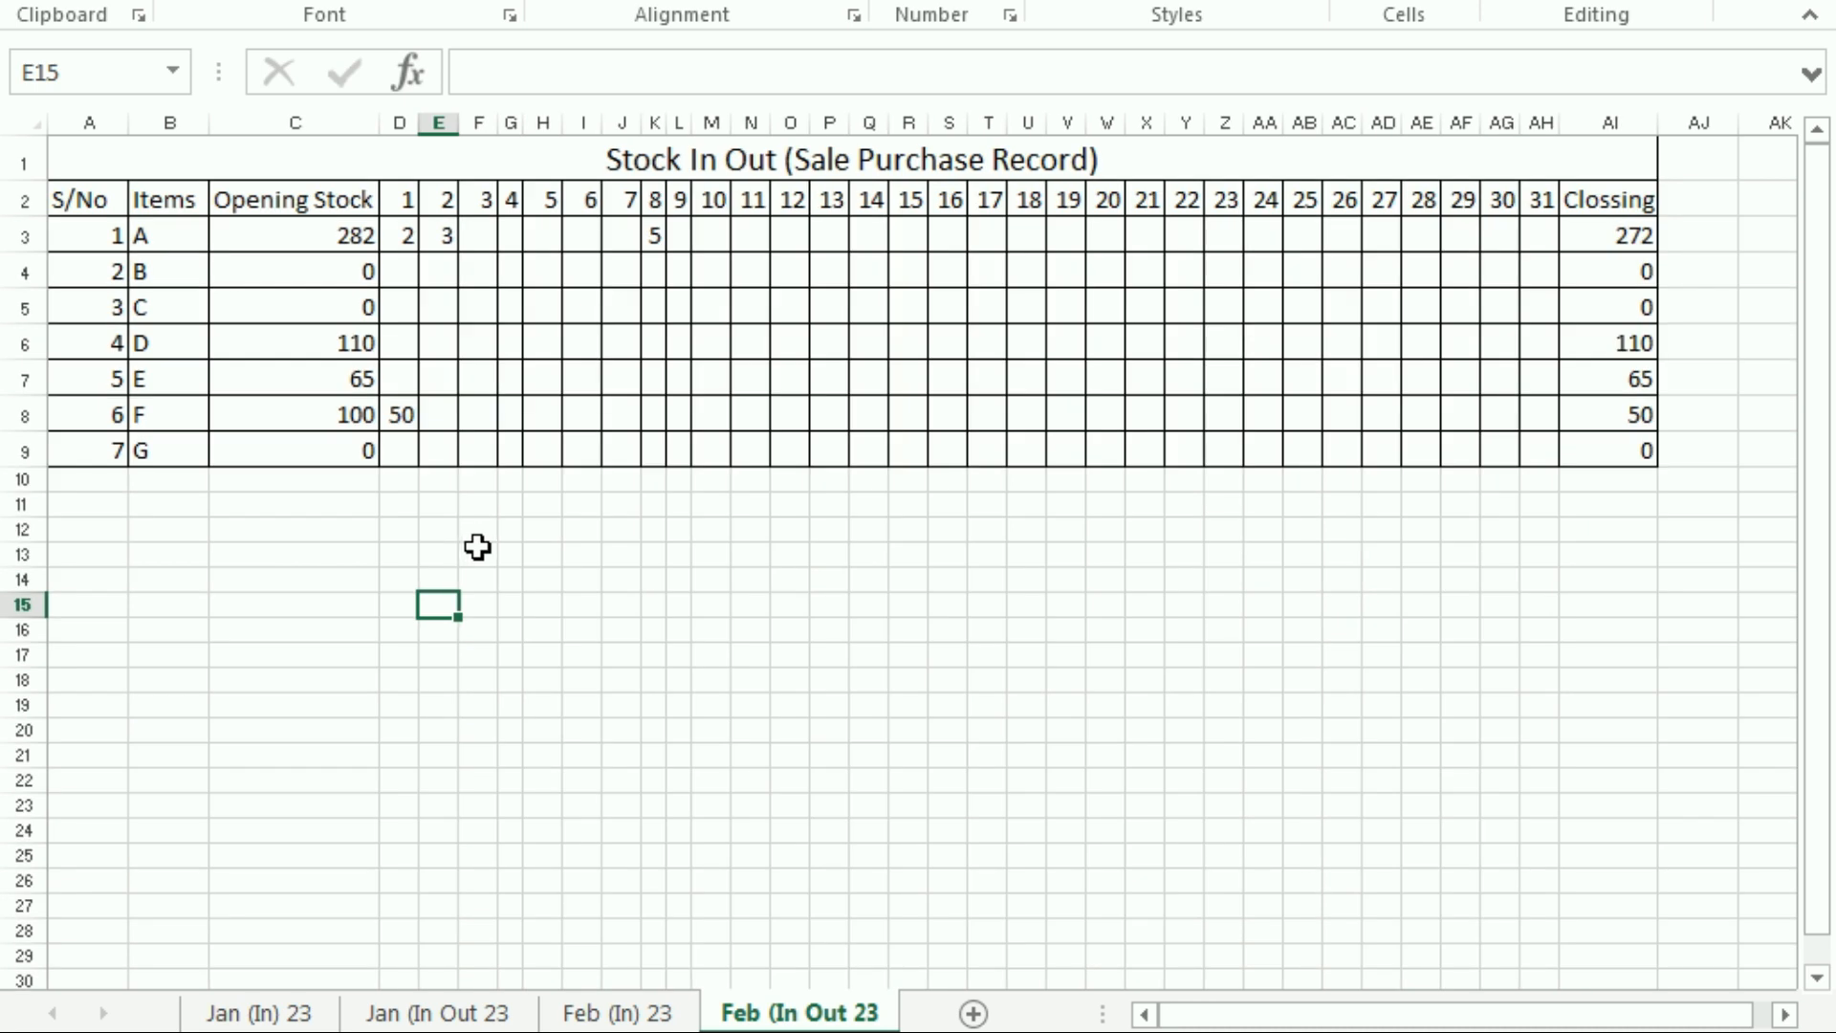
Clear the opening stock and all daily entries for items A to G on the Feb (In Out 23 sheet
{"action": "left_click_drag", "start_coordinate": [340, 238], "coordinate": [1524, 444]}
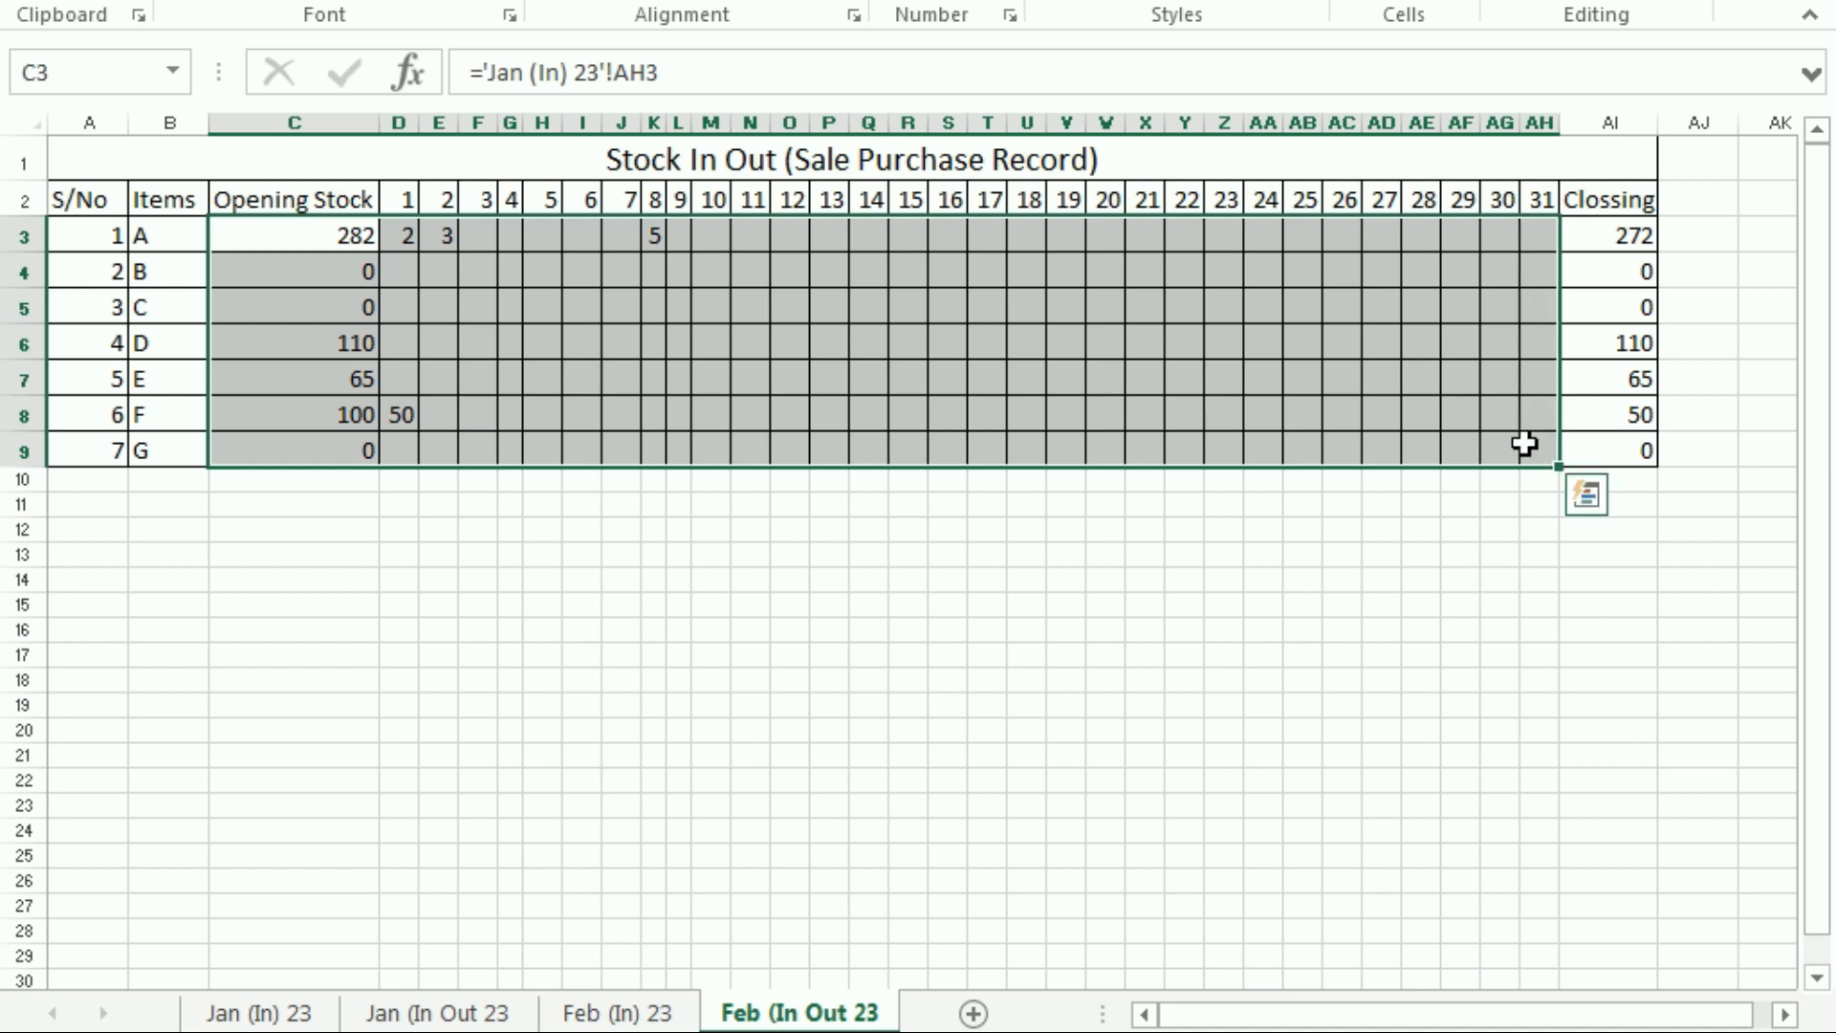
{"action": "key", "text": "Delete"}
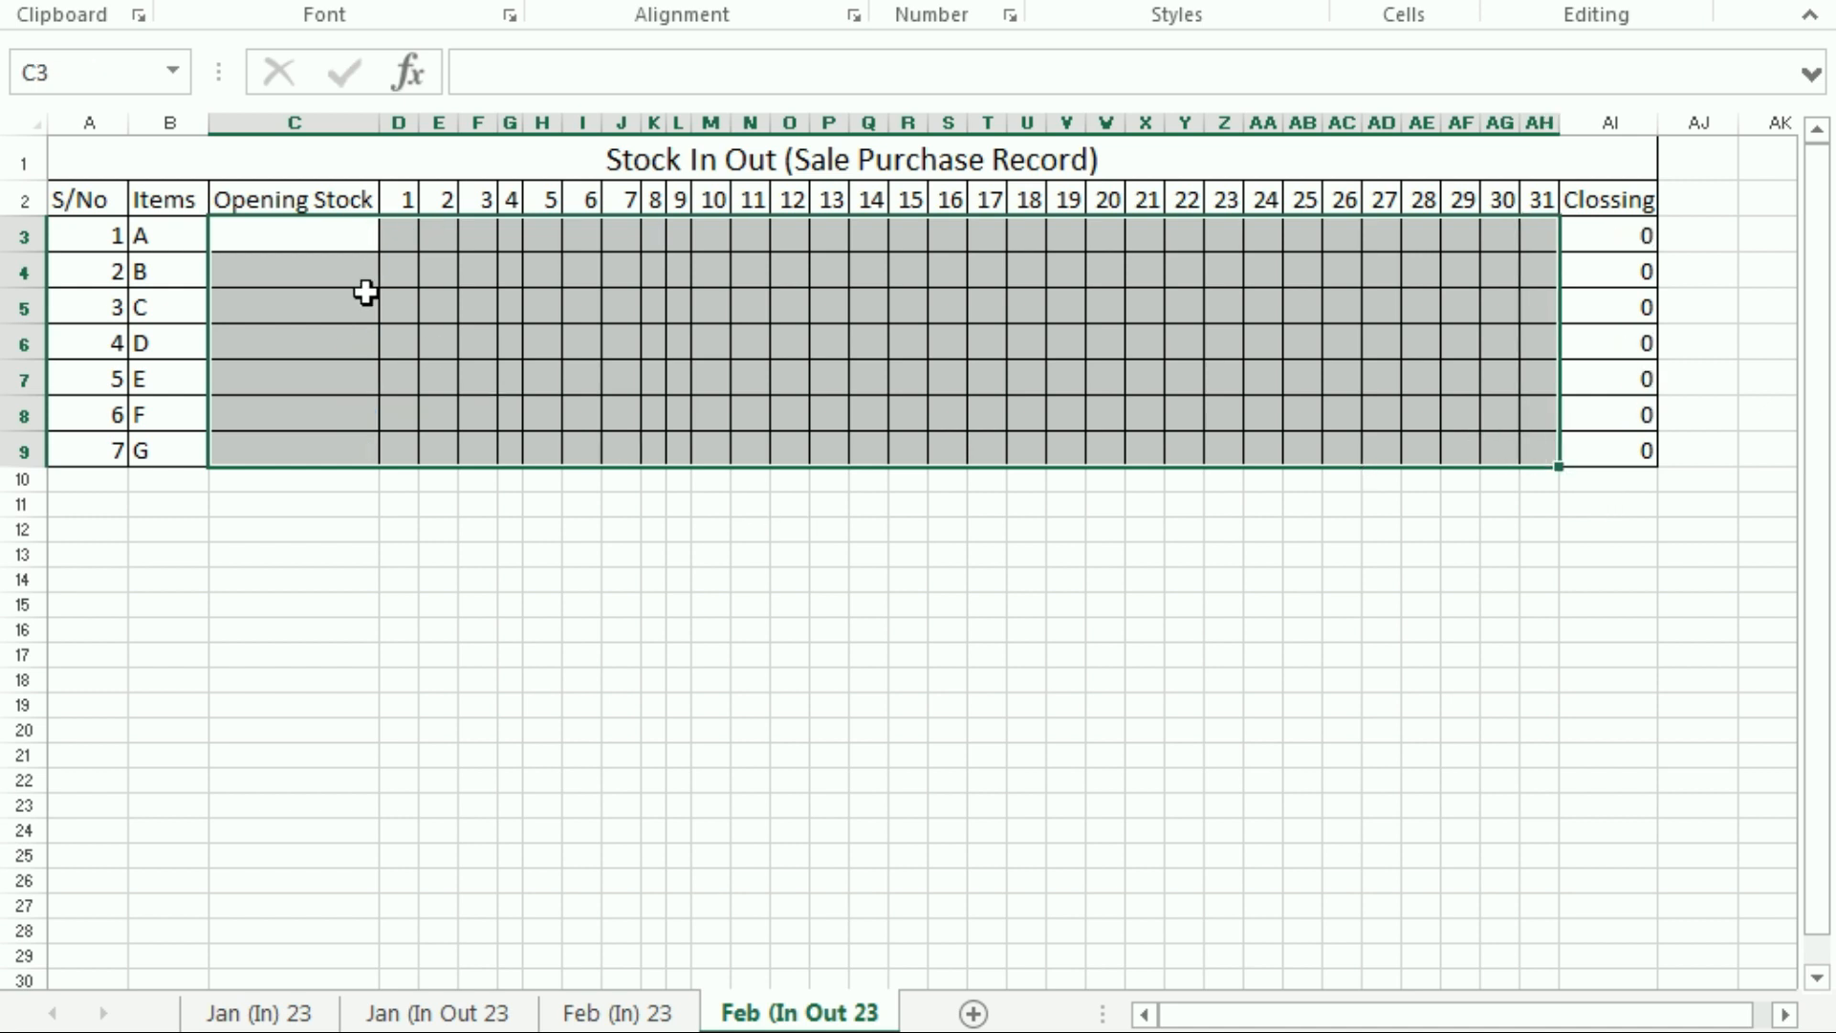
{"action": "left_click", "coordinate": [277, 247]}
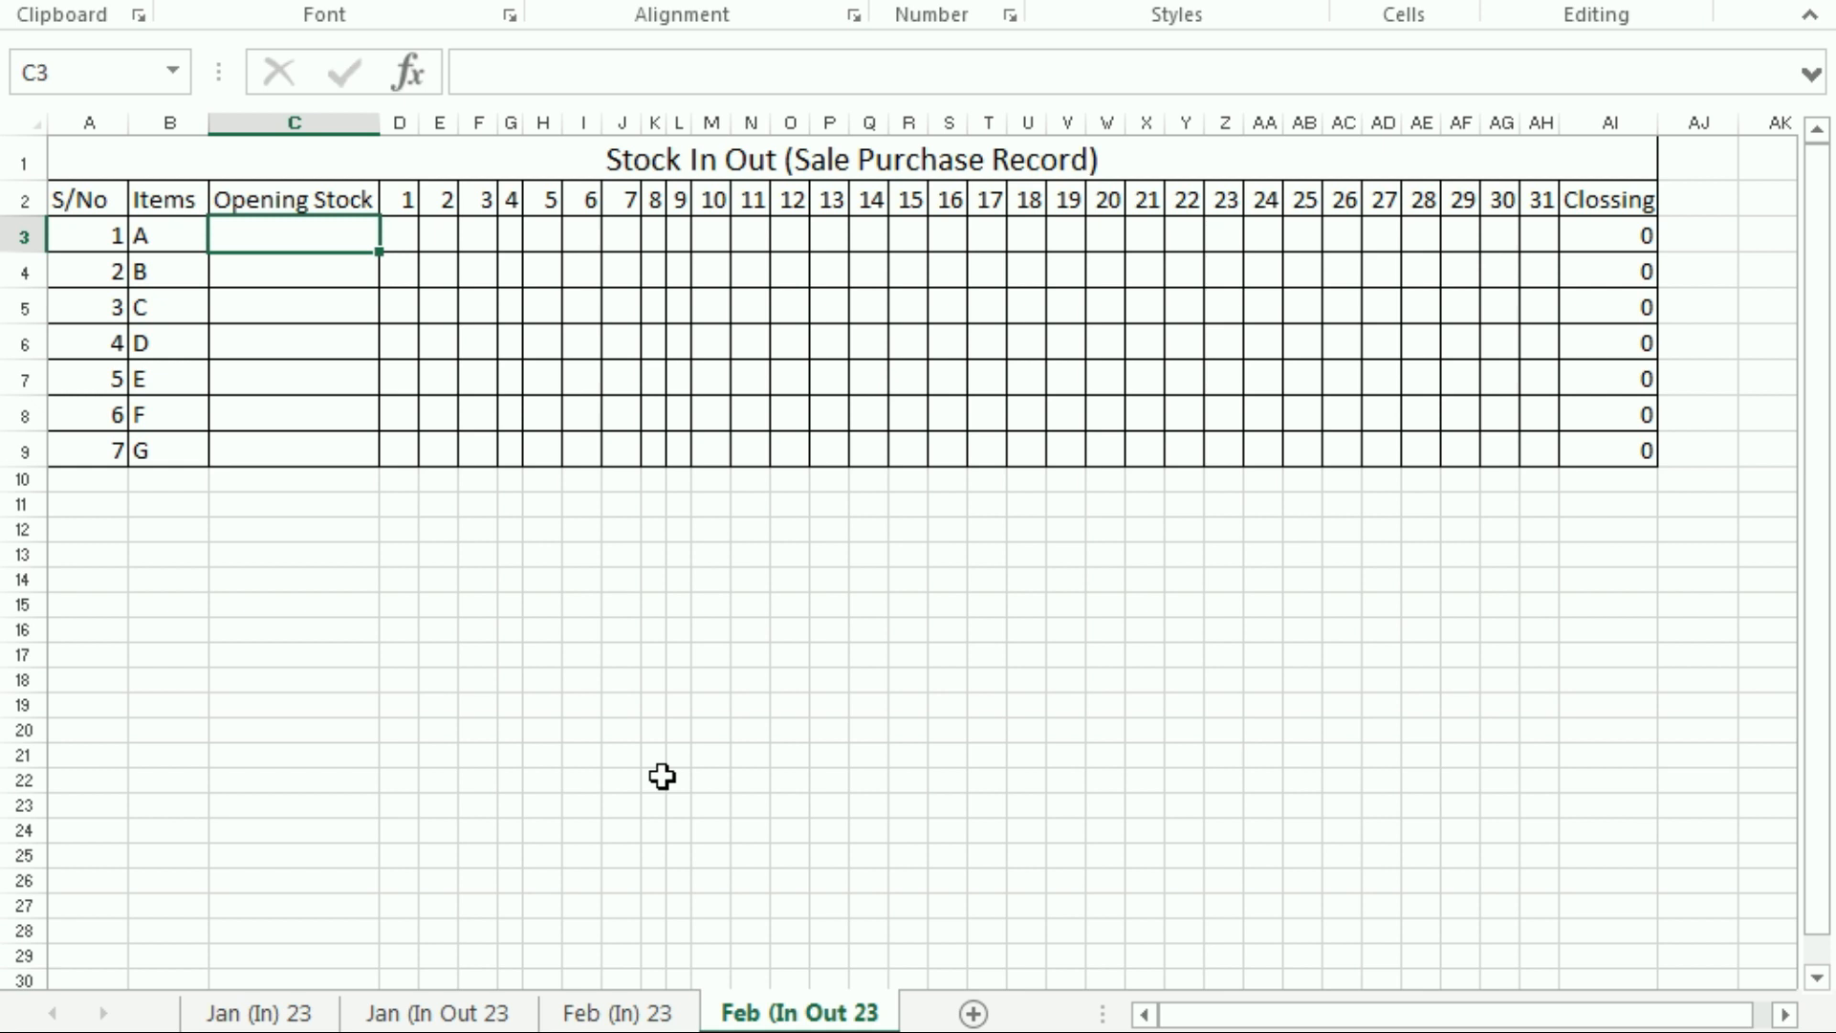
Clear all copied daily purchase quantities for items A to G on the Feb (In) 23 sheet
{"action": "key", "text": "ctrl+Page_Up"}
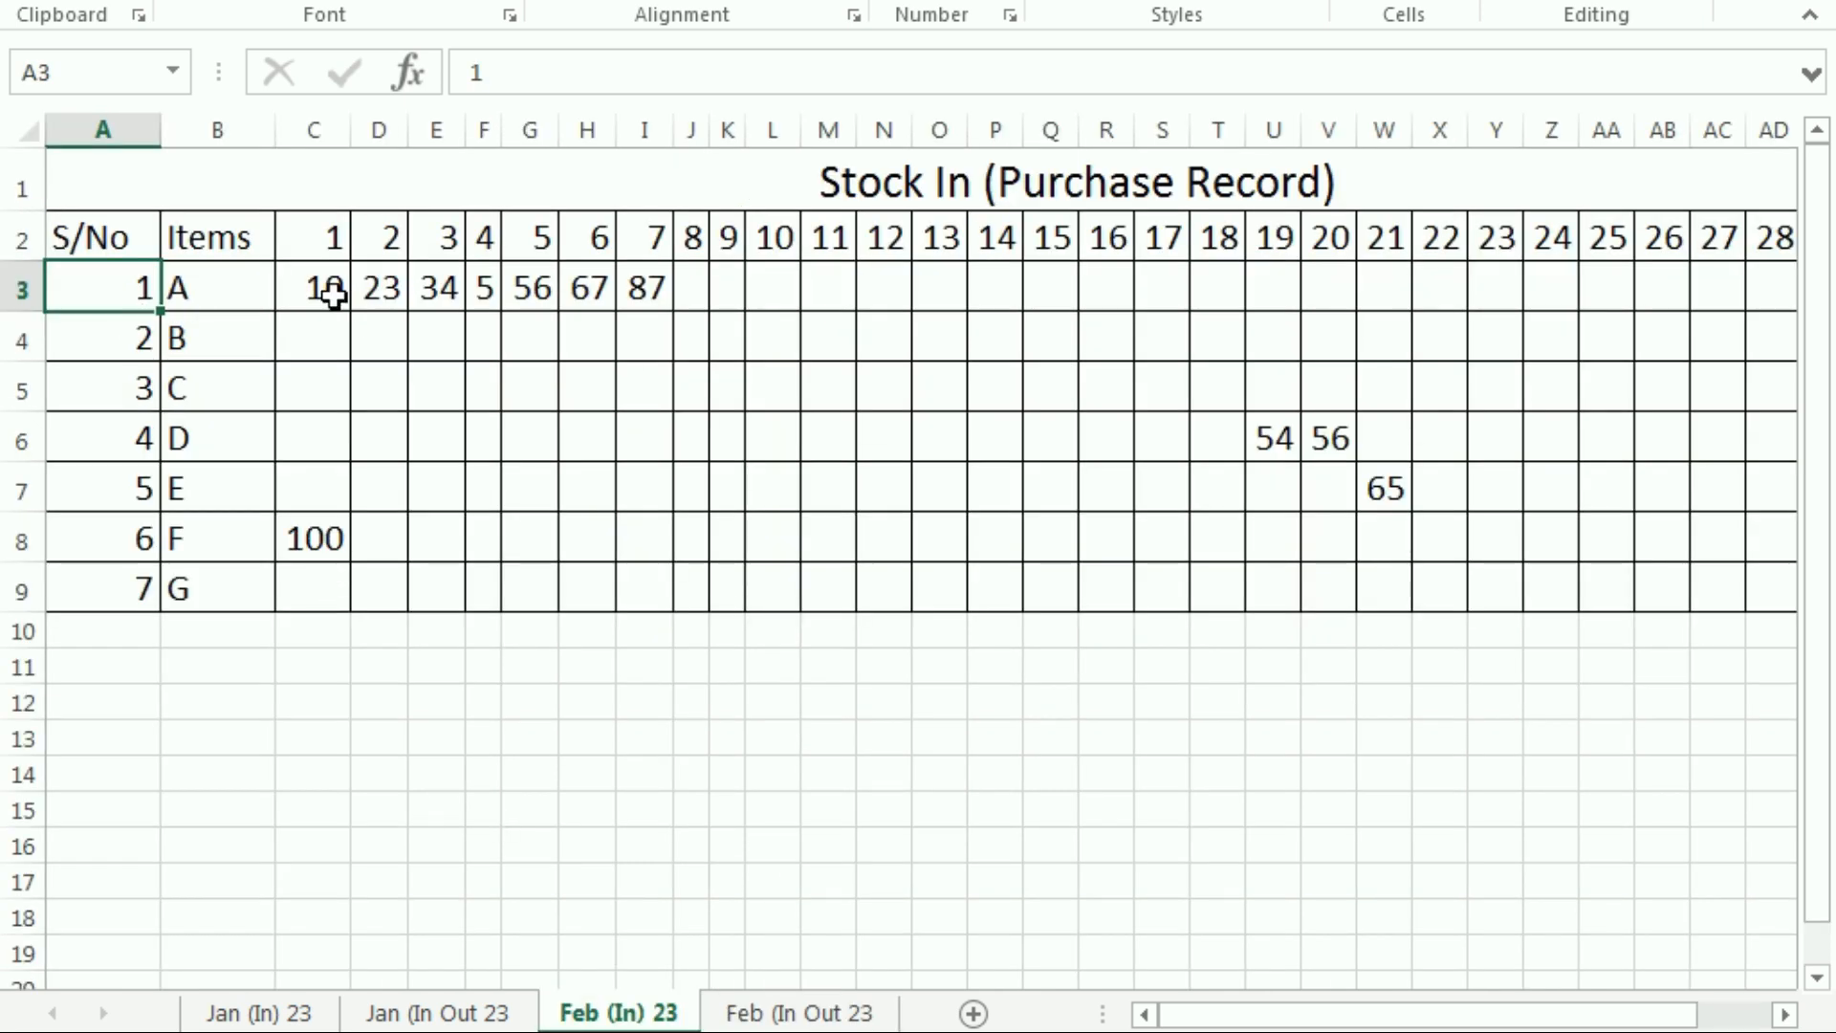
{"action": "left_click_drag", "start_coordinate": [307, 287], "coordinate": [1495, 565]}
{"action": "scroll", "coordinate": [1483, 560], "scroll_direction": "left", "scroll_amount": 3}
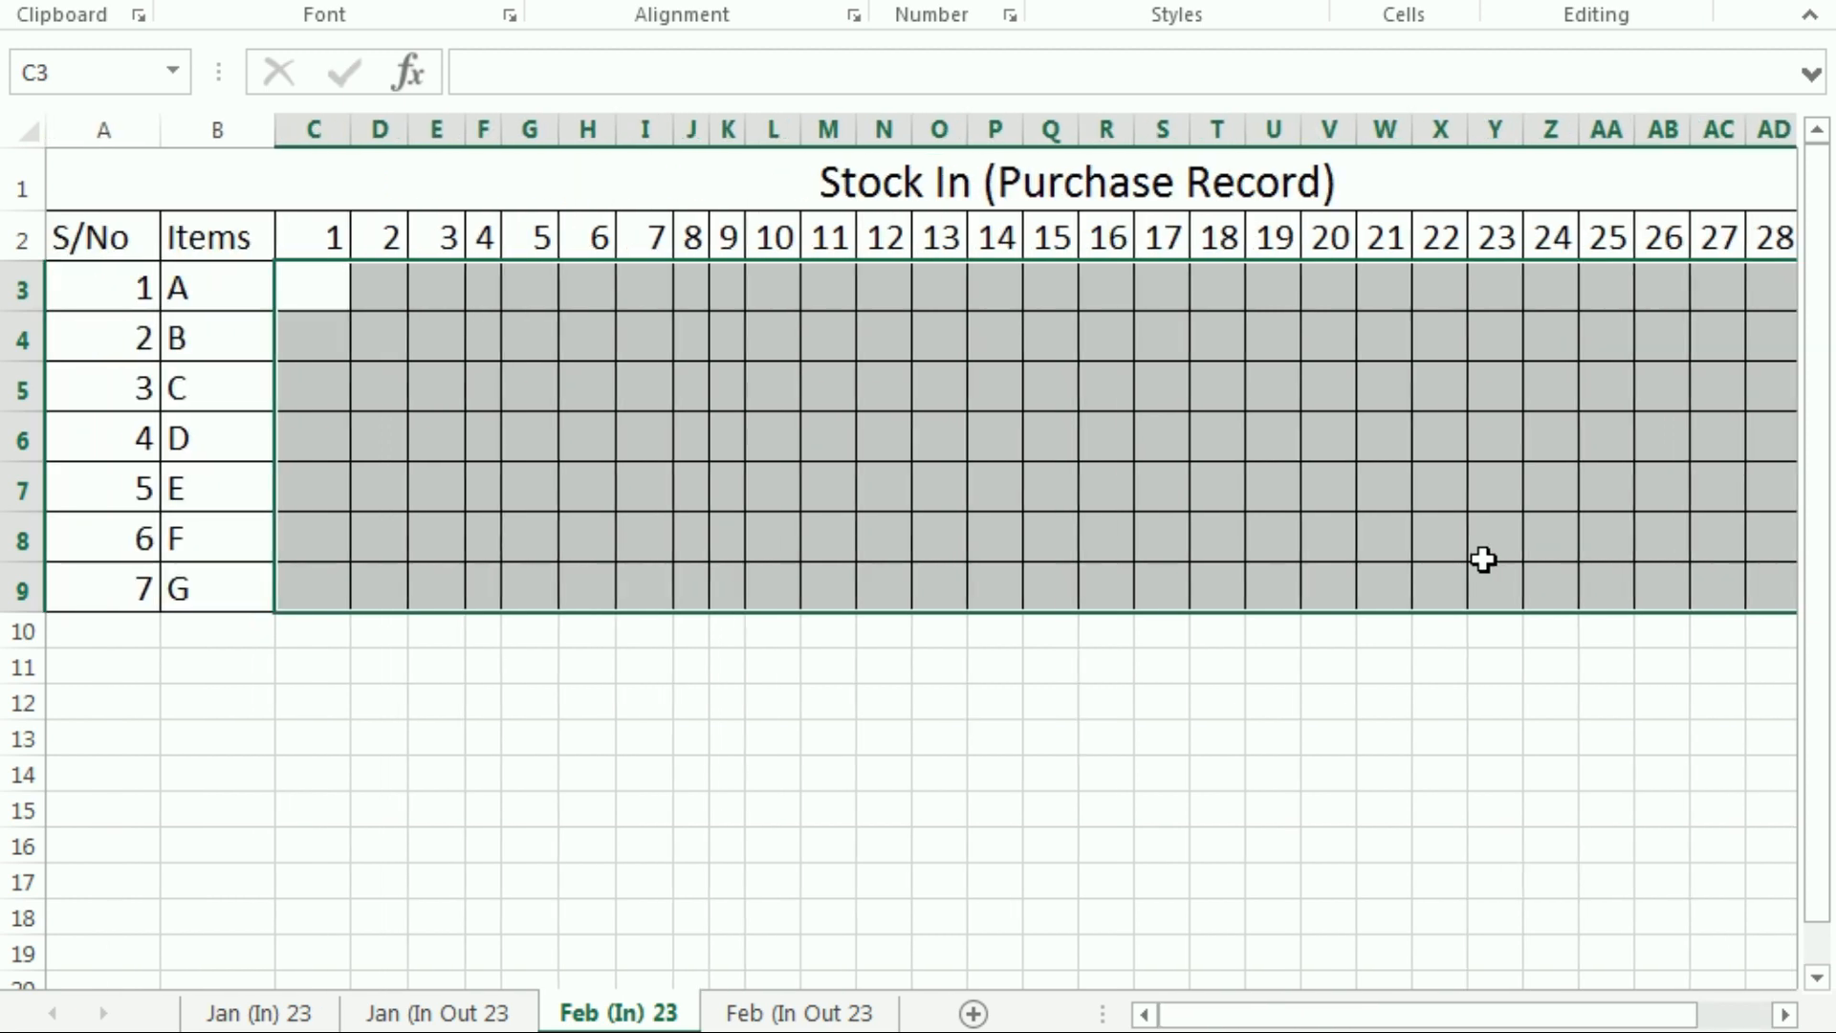
{"action": "left_click", "coordinate": [973, 488]}
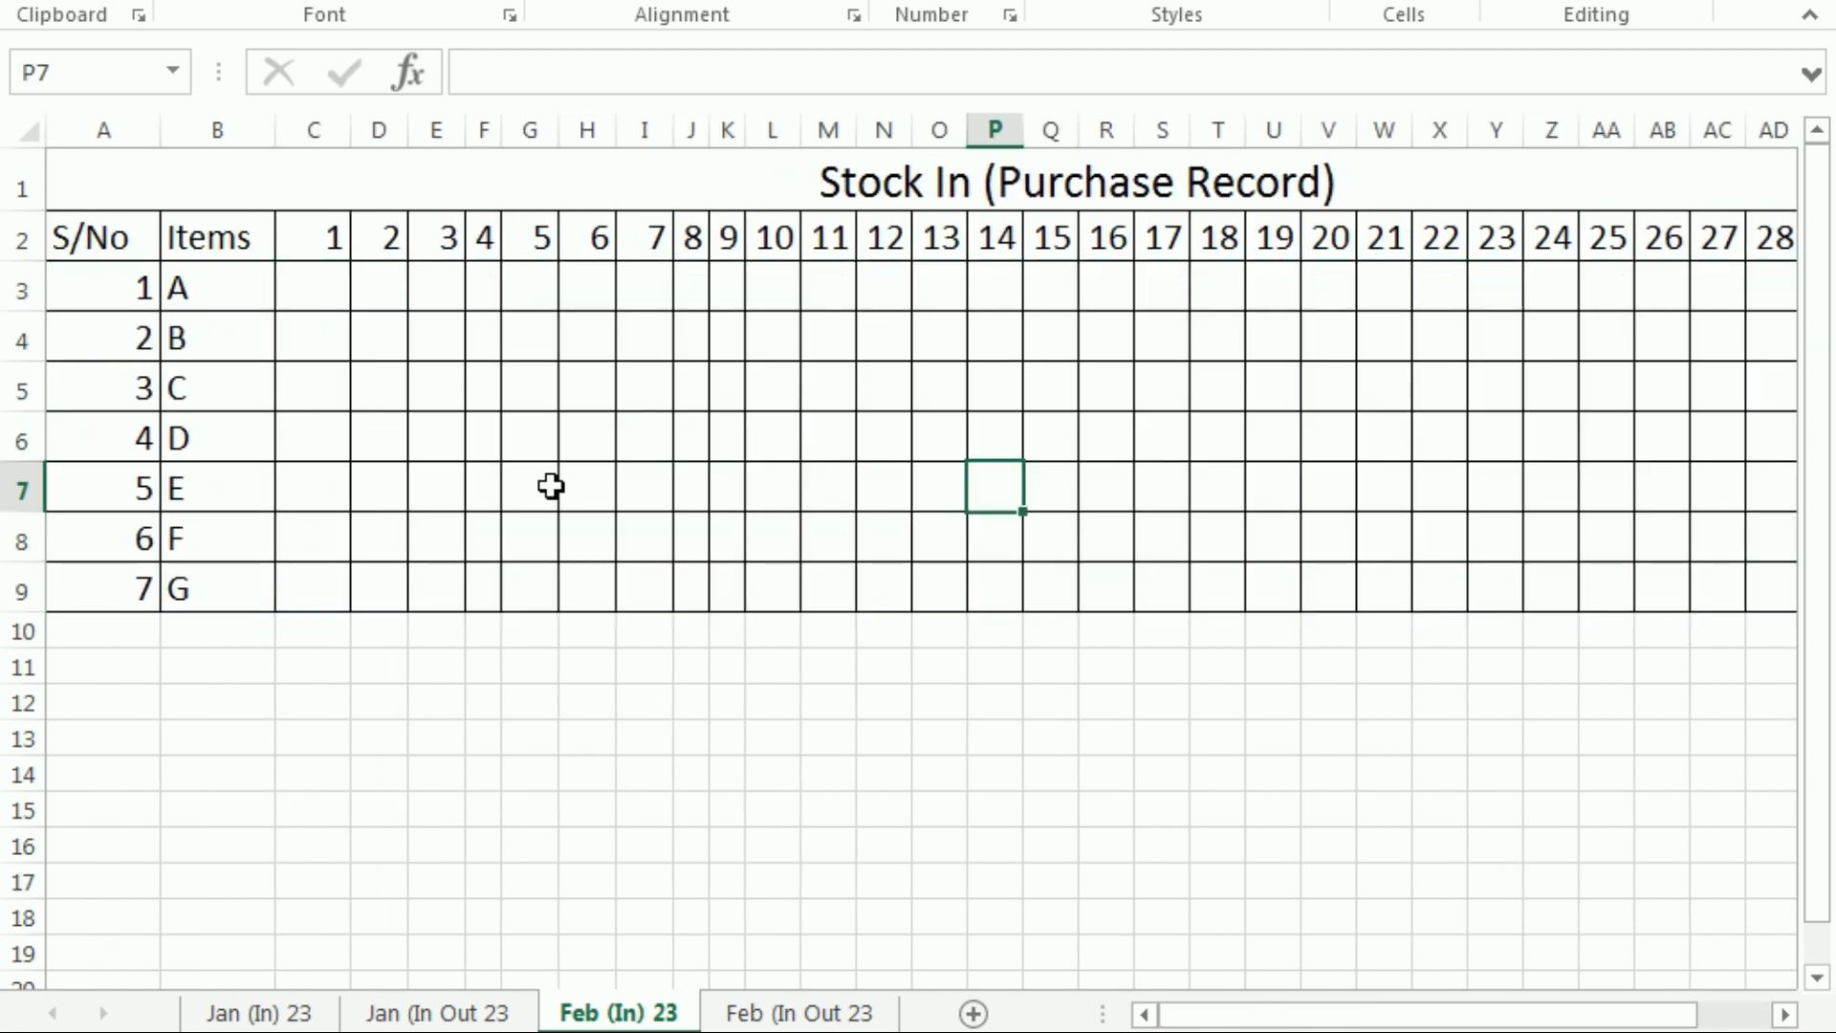
Link item A's opening stock on the Feb (In Out 23 sheet to its January closing stock with ='Jan (In Out 23'!AI3
{"action": "left_click", "coordinate": [804, 994]}
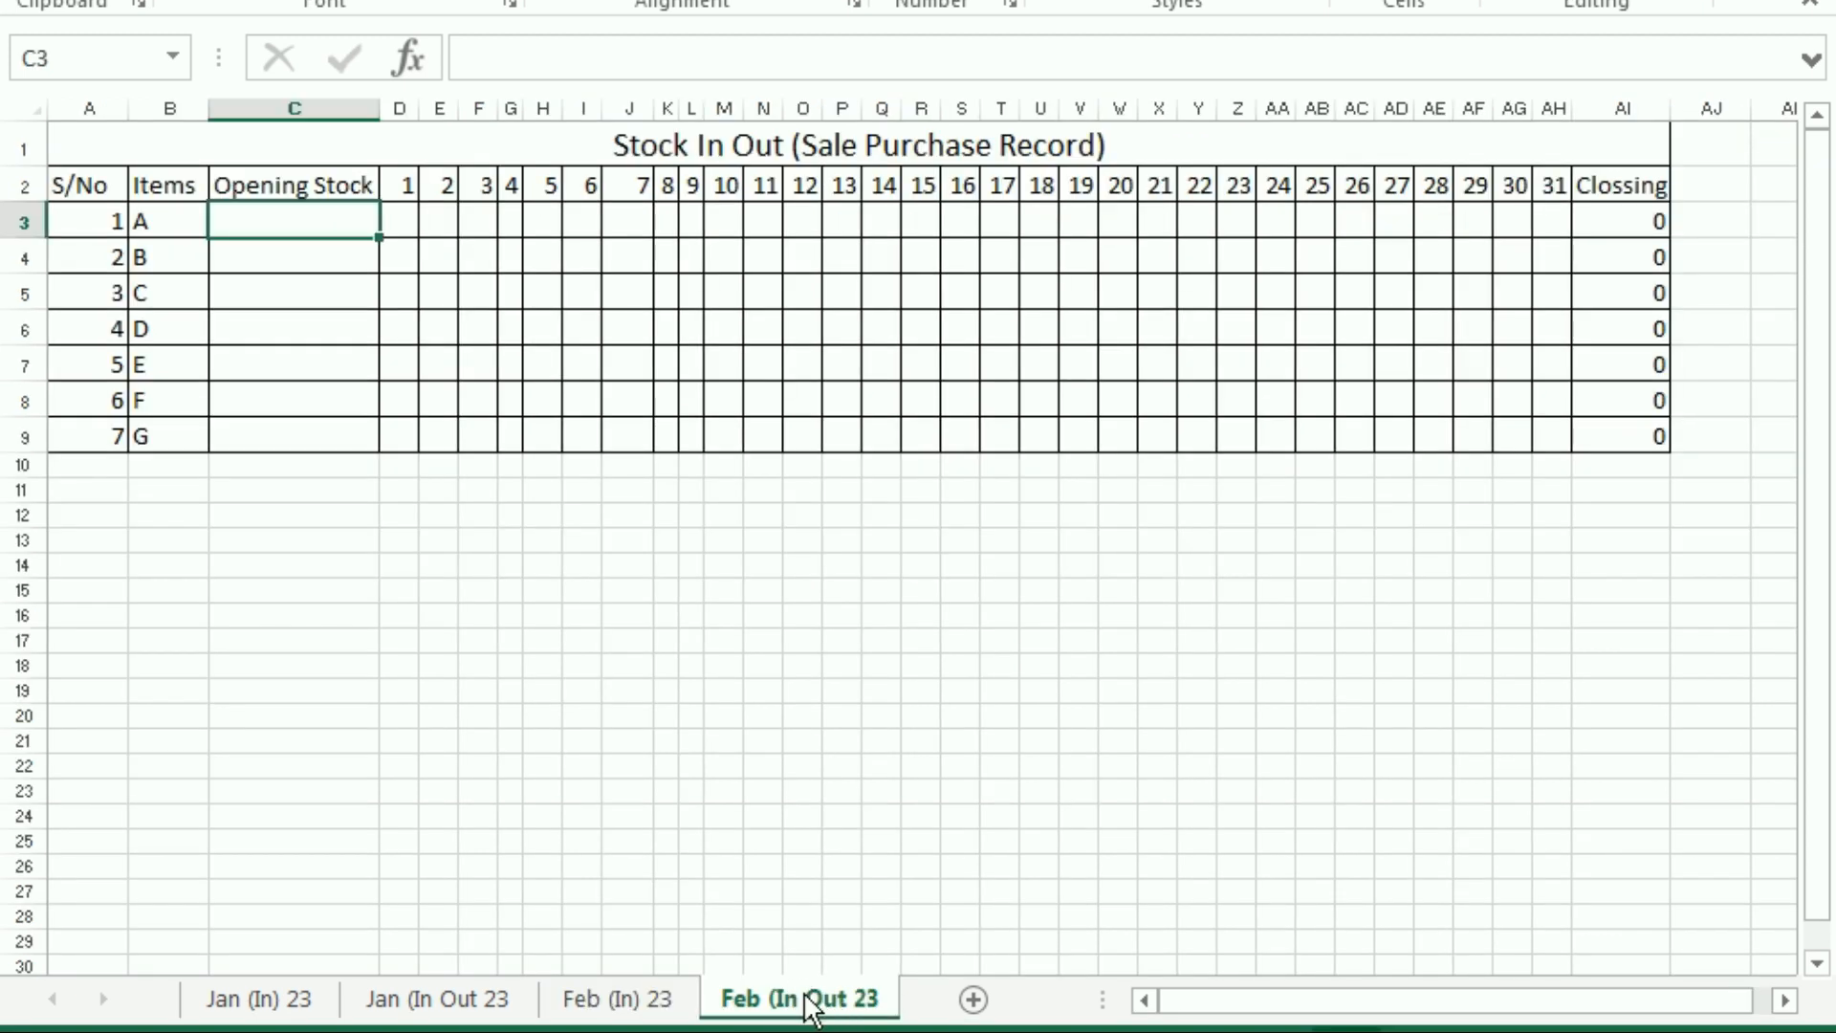
{"action": "left_click_drag", "start_coordinate": [298, 568], "coordinate": [298, 538]}
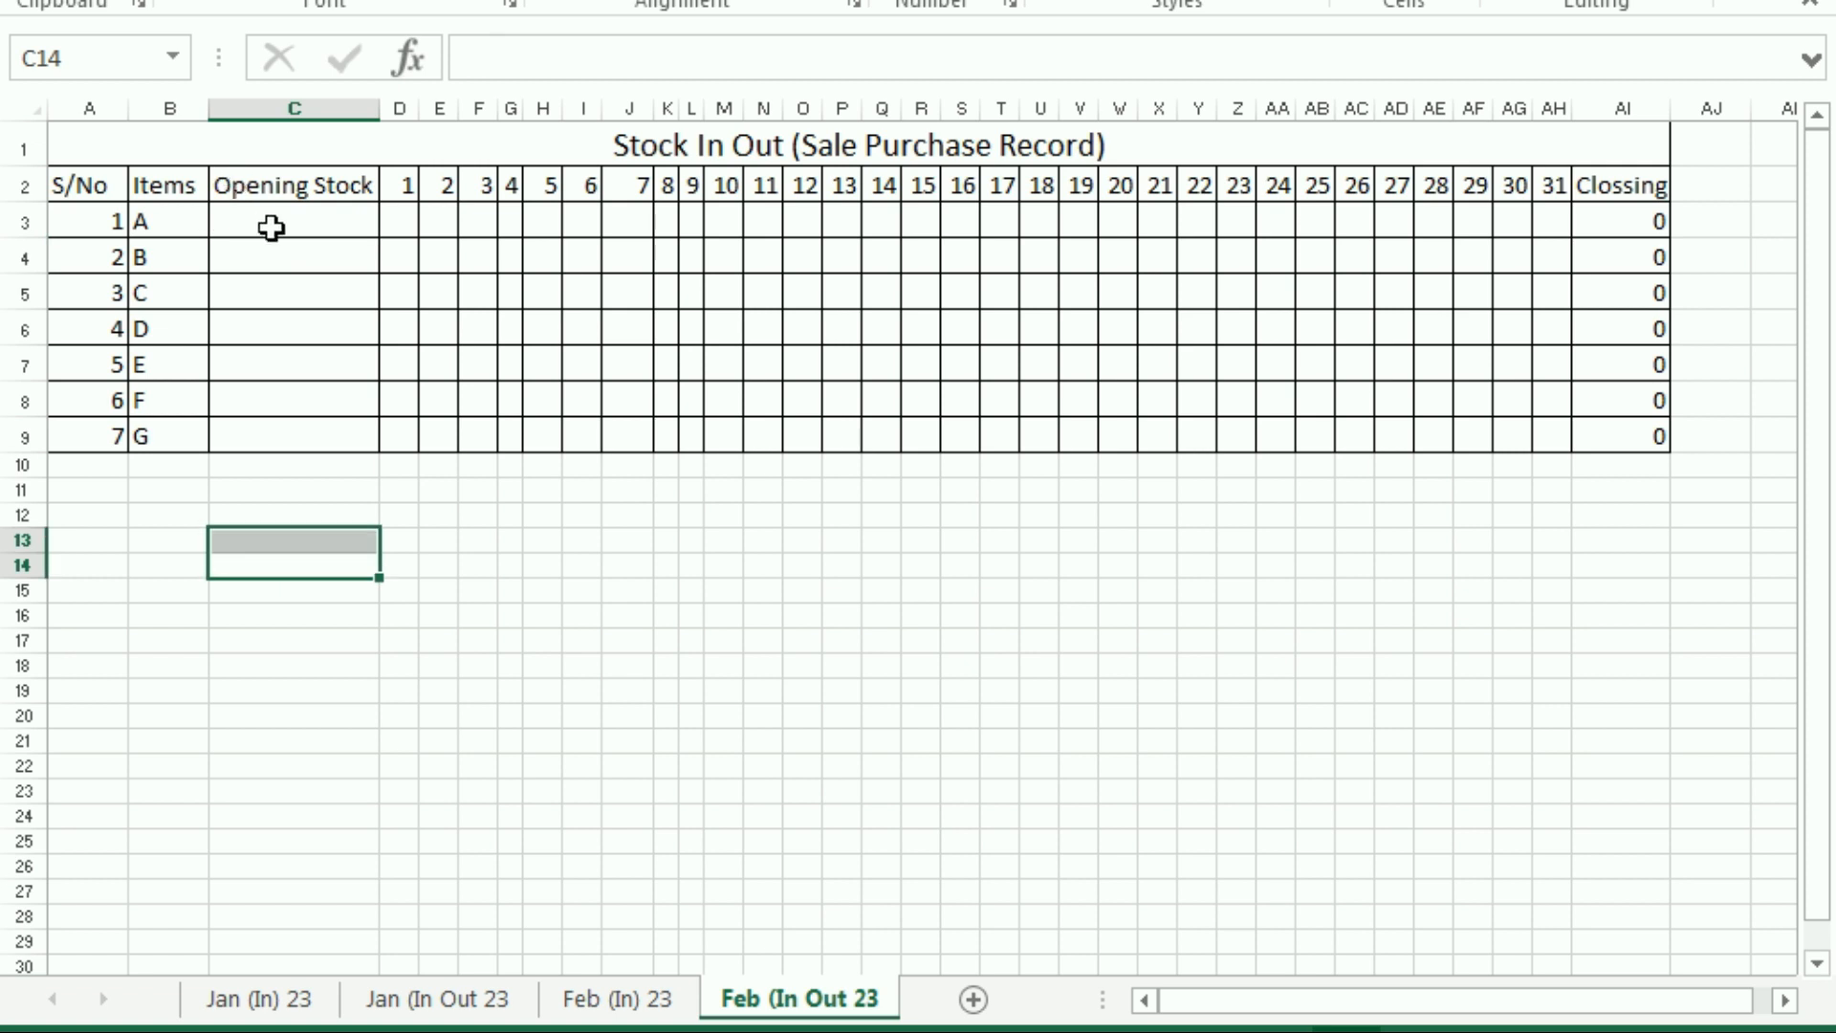
{"action": "left_click", "coordinate": [271, 224]}
{"action": "double_click", "coordinate": [271, 224]}
{"action": "type", "text": "="}
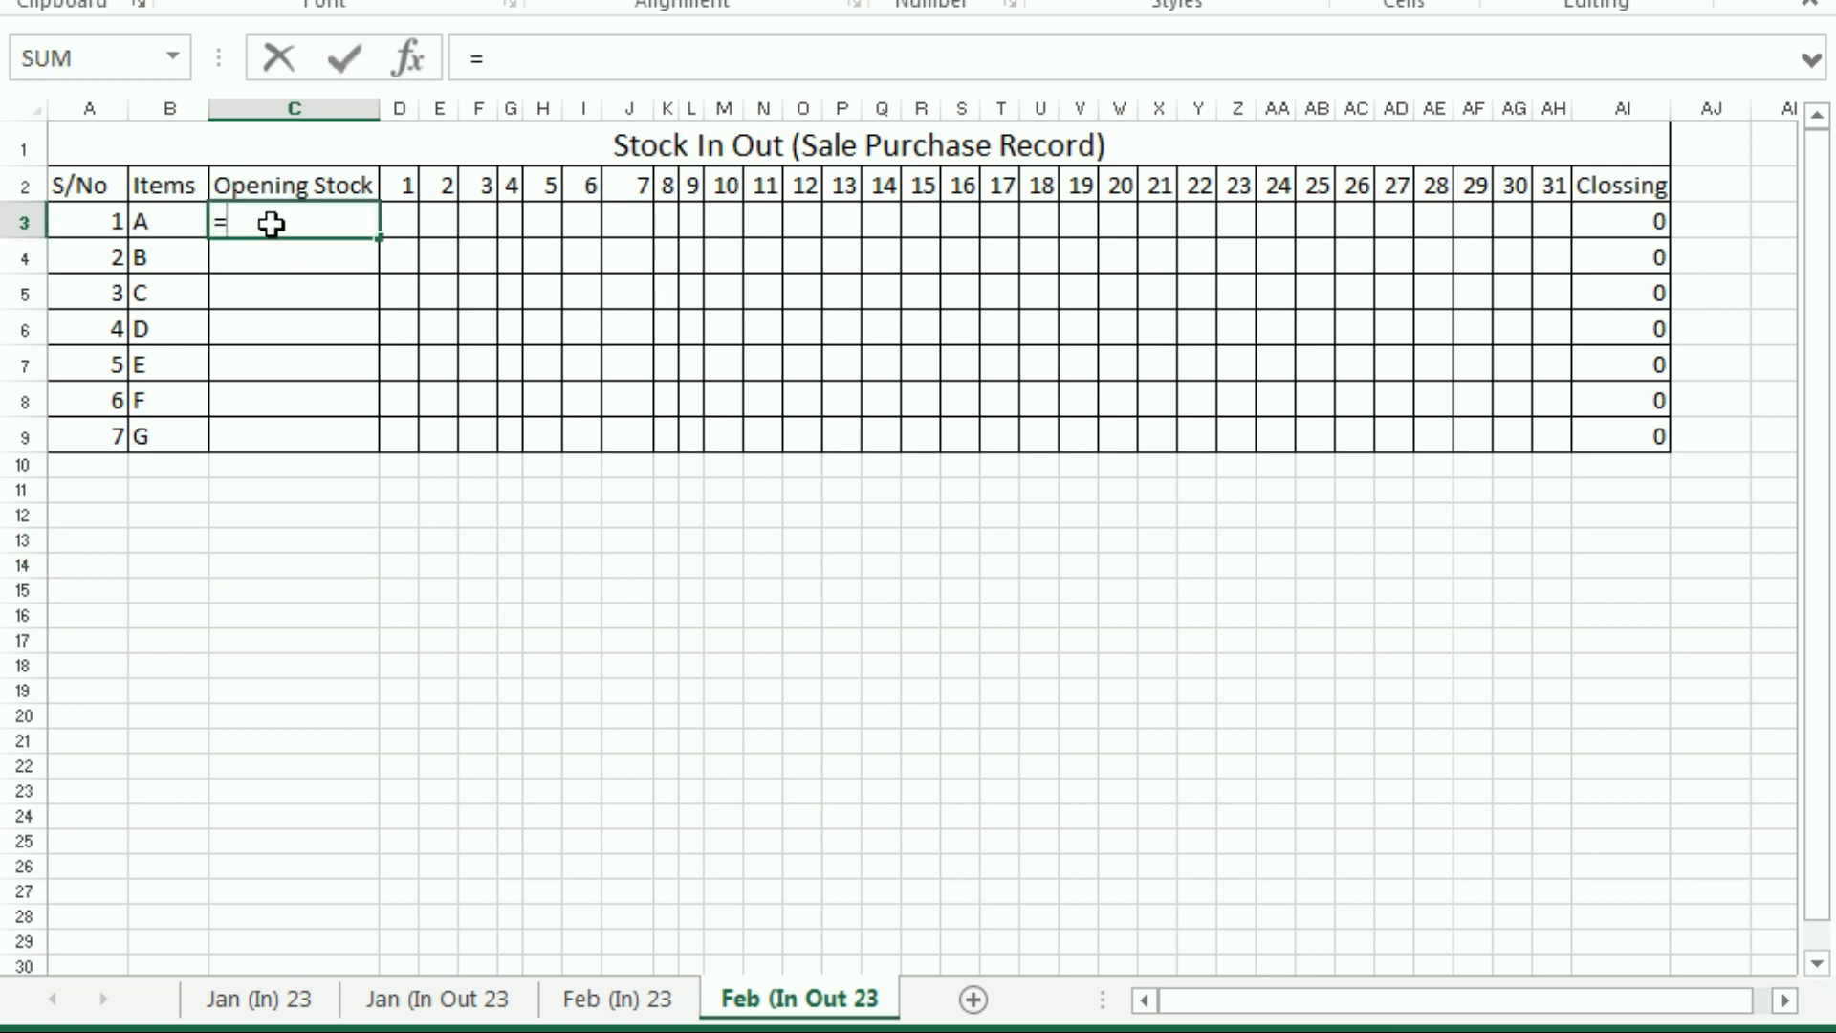
{"action": "left_click", "coordinate": [439, 1004]}
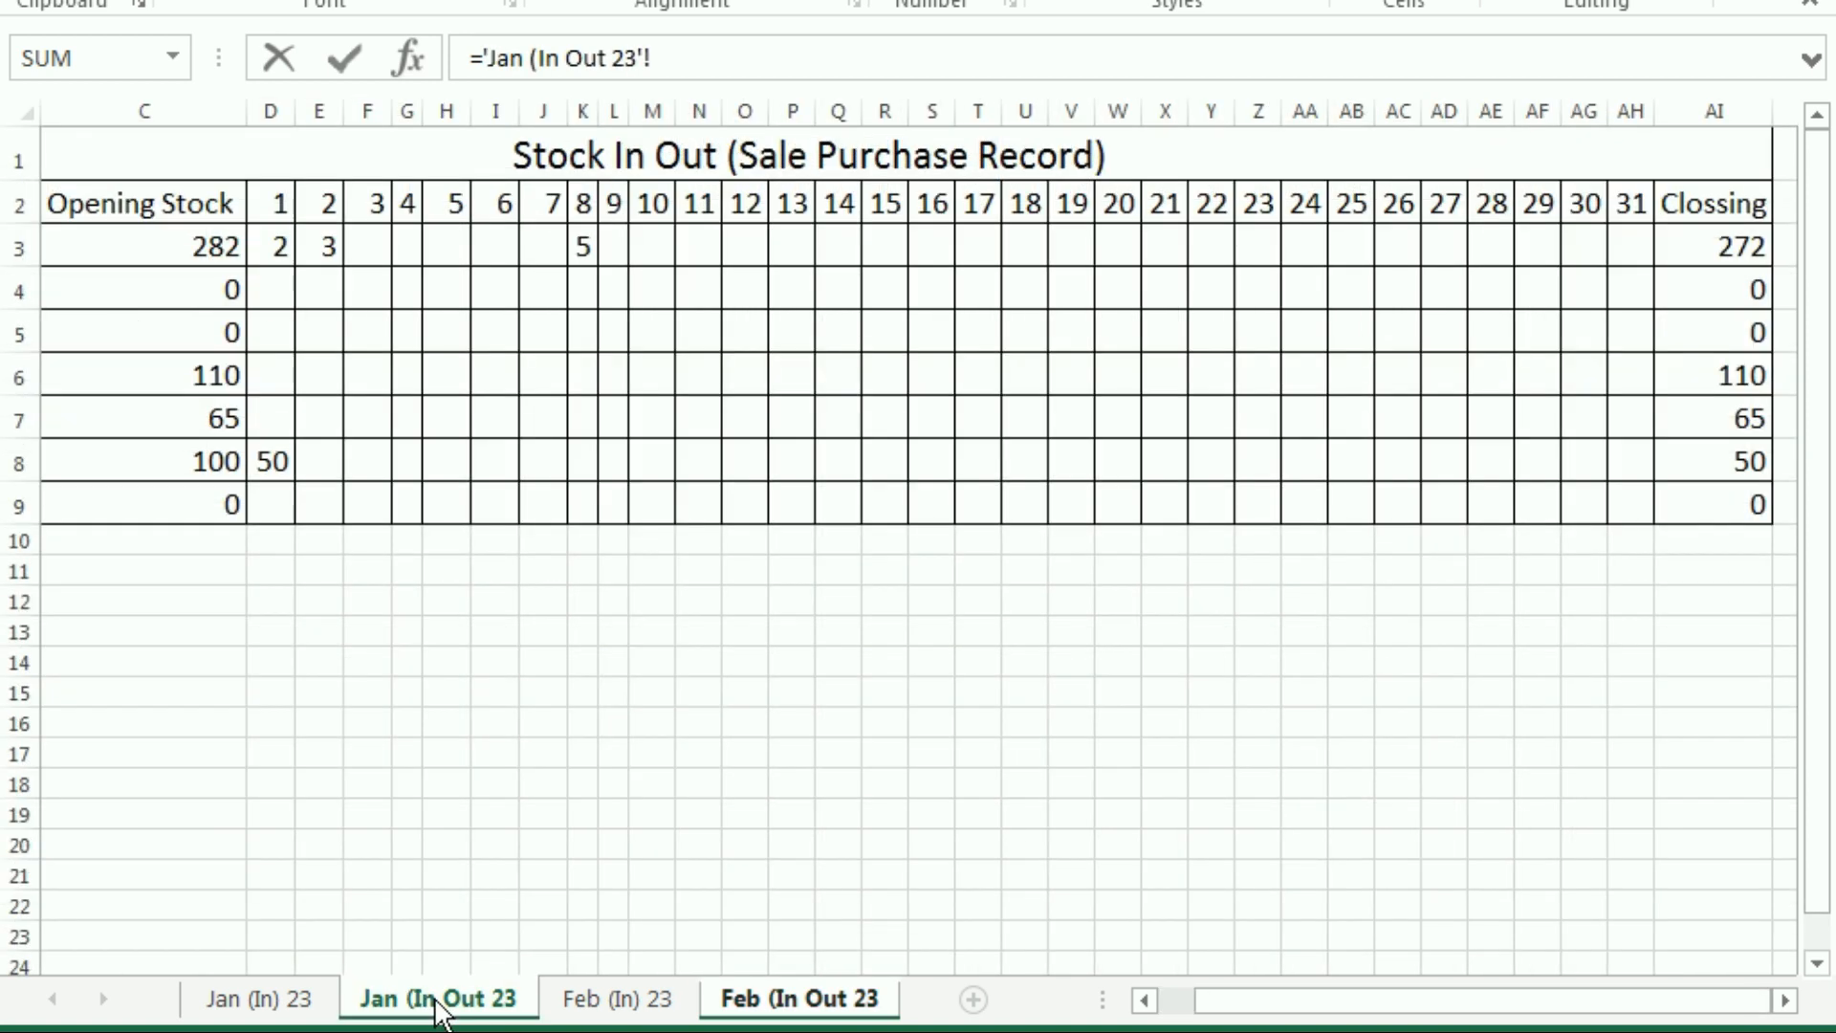
{"action": "left_click", "coordinate": [1711, 239]}
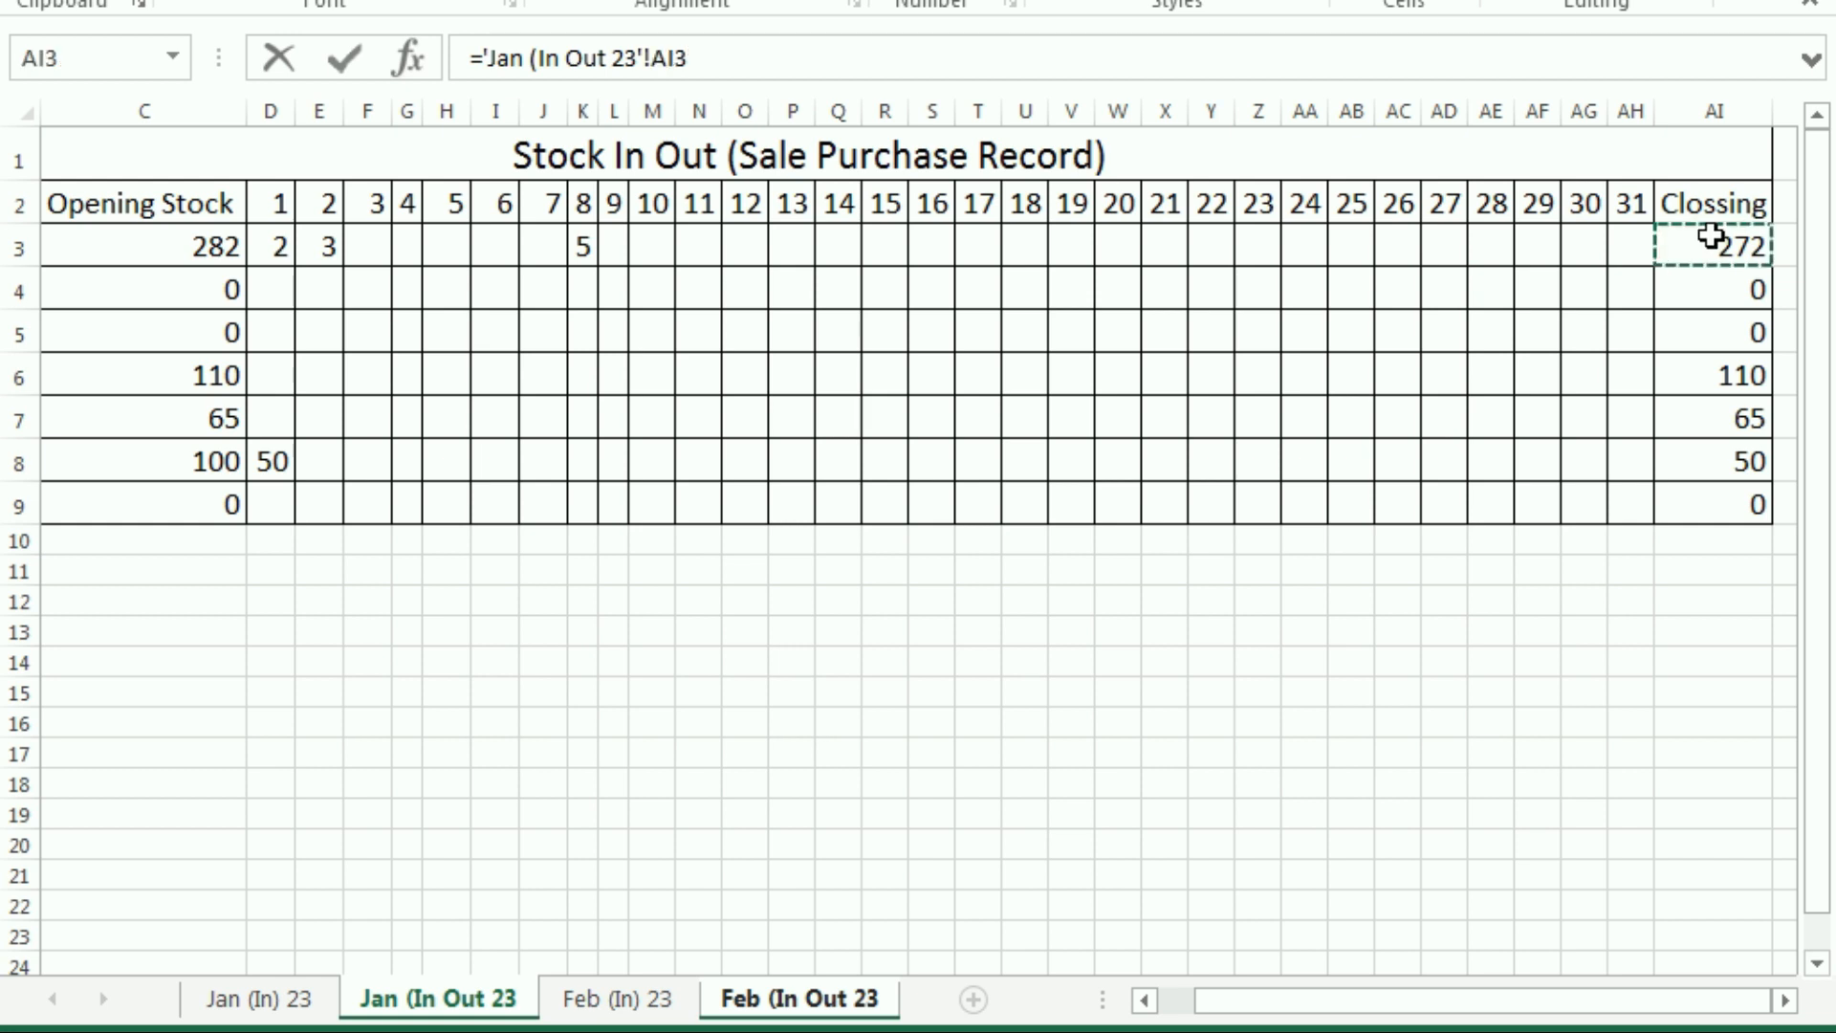
{"action": "key", "text": "Return"}
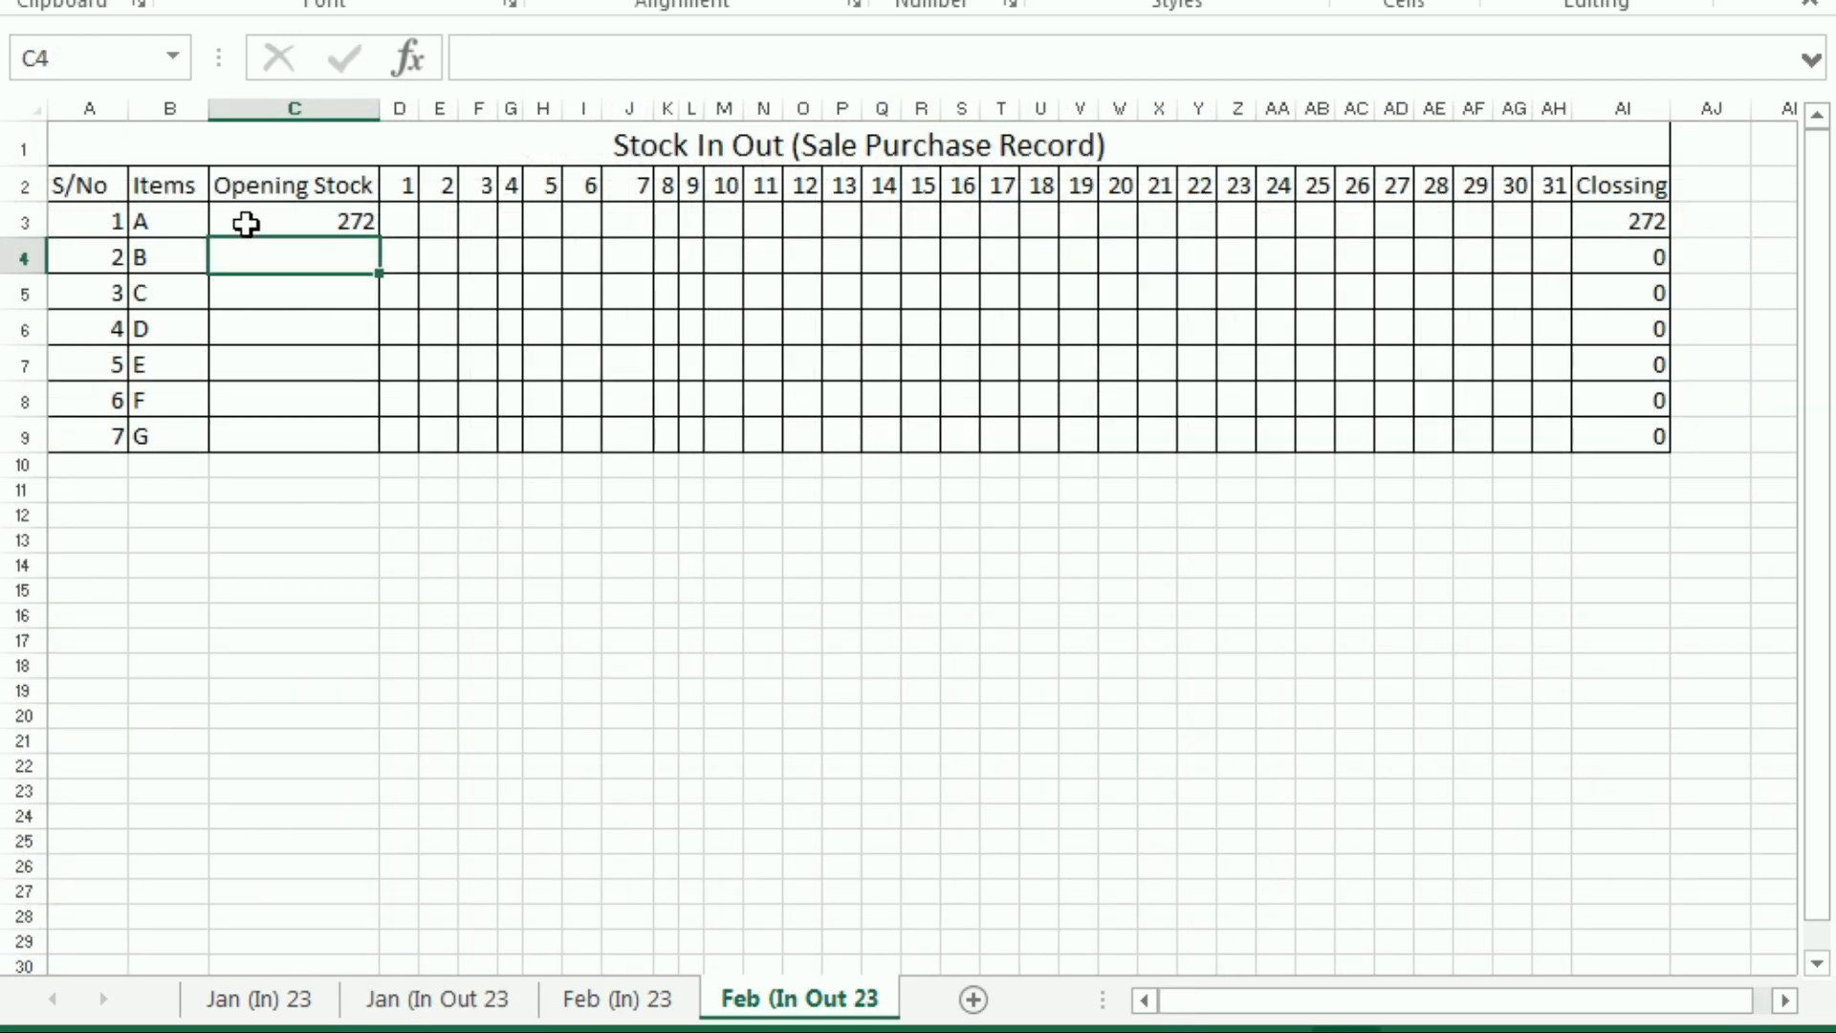
{"action": "key", "text": "Down"}
Extend item A's February opening stock formula by adding its February purchase total, +'Feb (In) 23'!AH3
{"action": "left_click", "coordinate": [314, 224]}
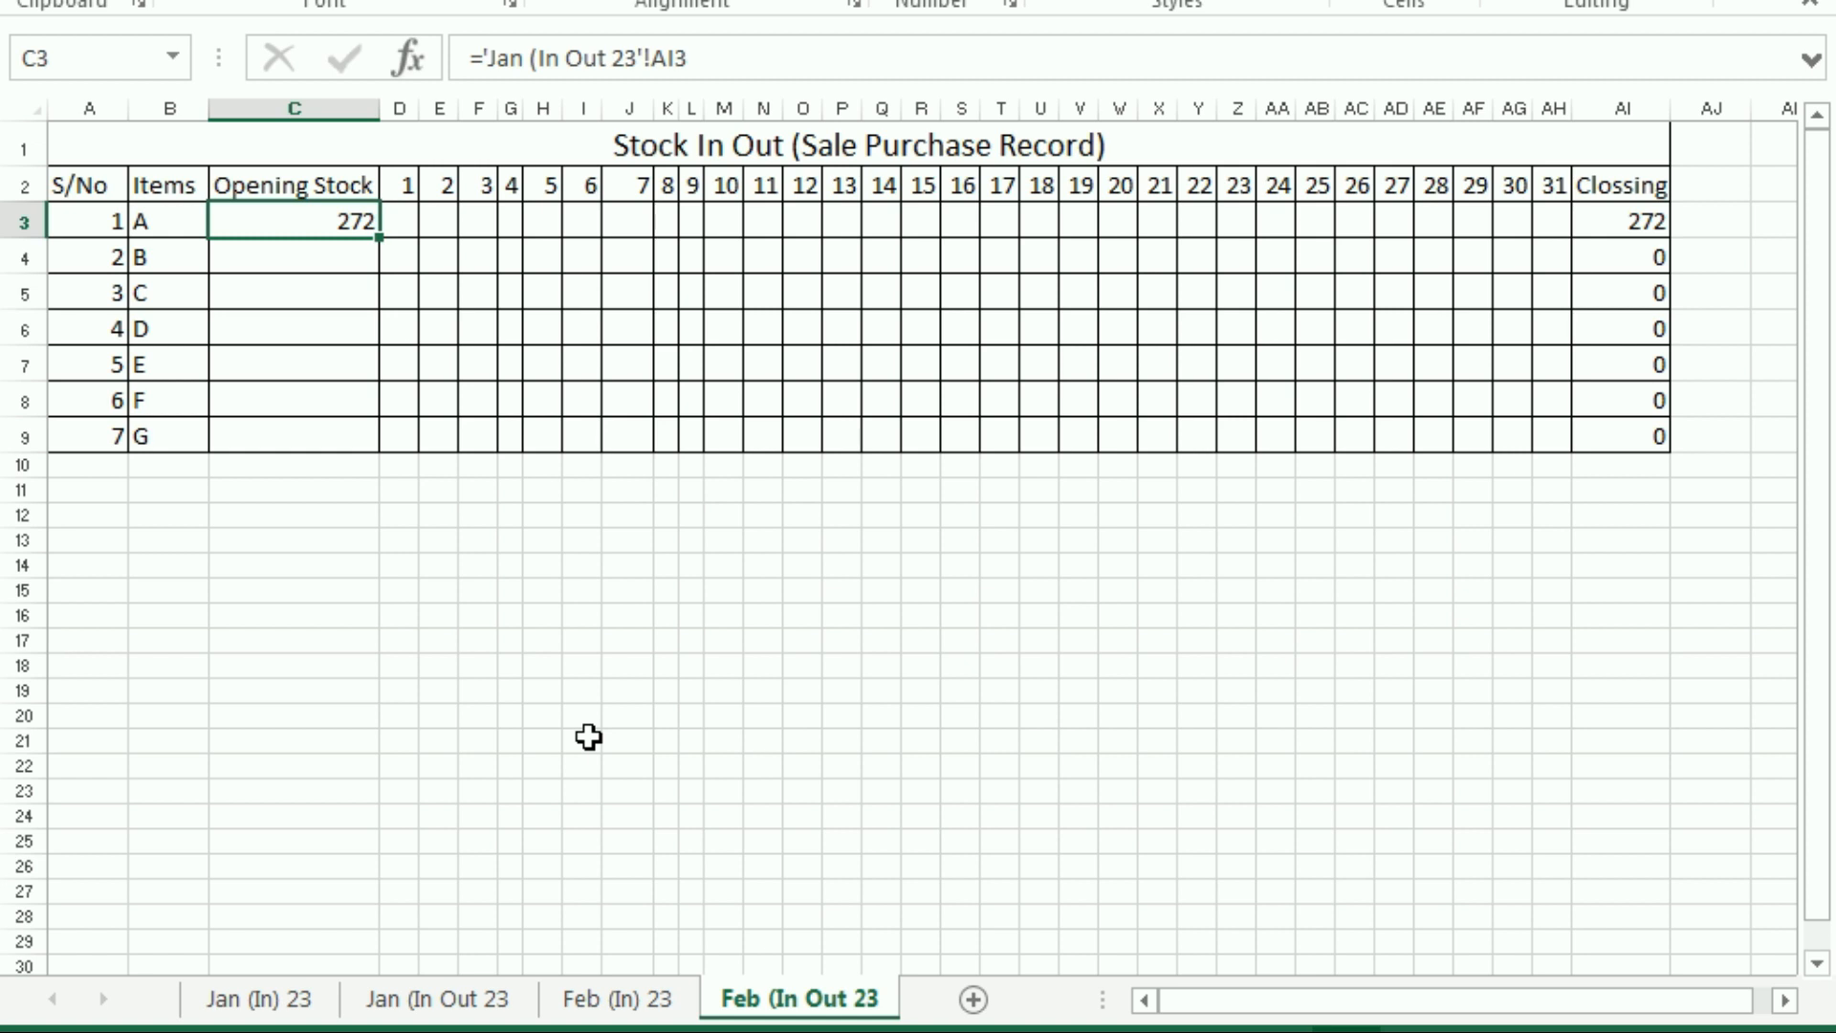
{"action": "key", "text": "F2"}
{"action": "left_click", "coordinate": [708, 60]}
{"action": "type", "text": "+"}
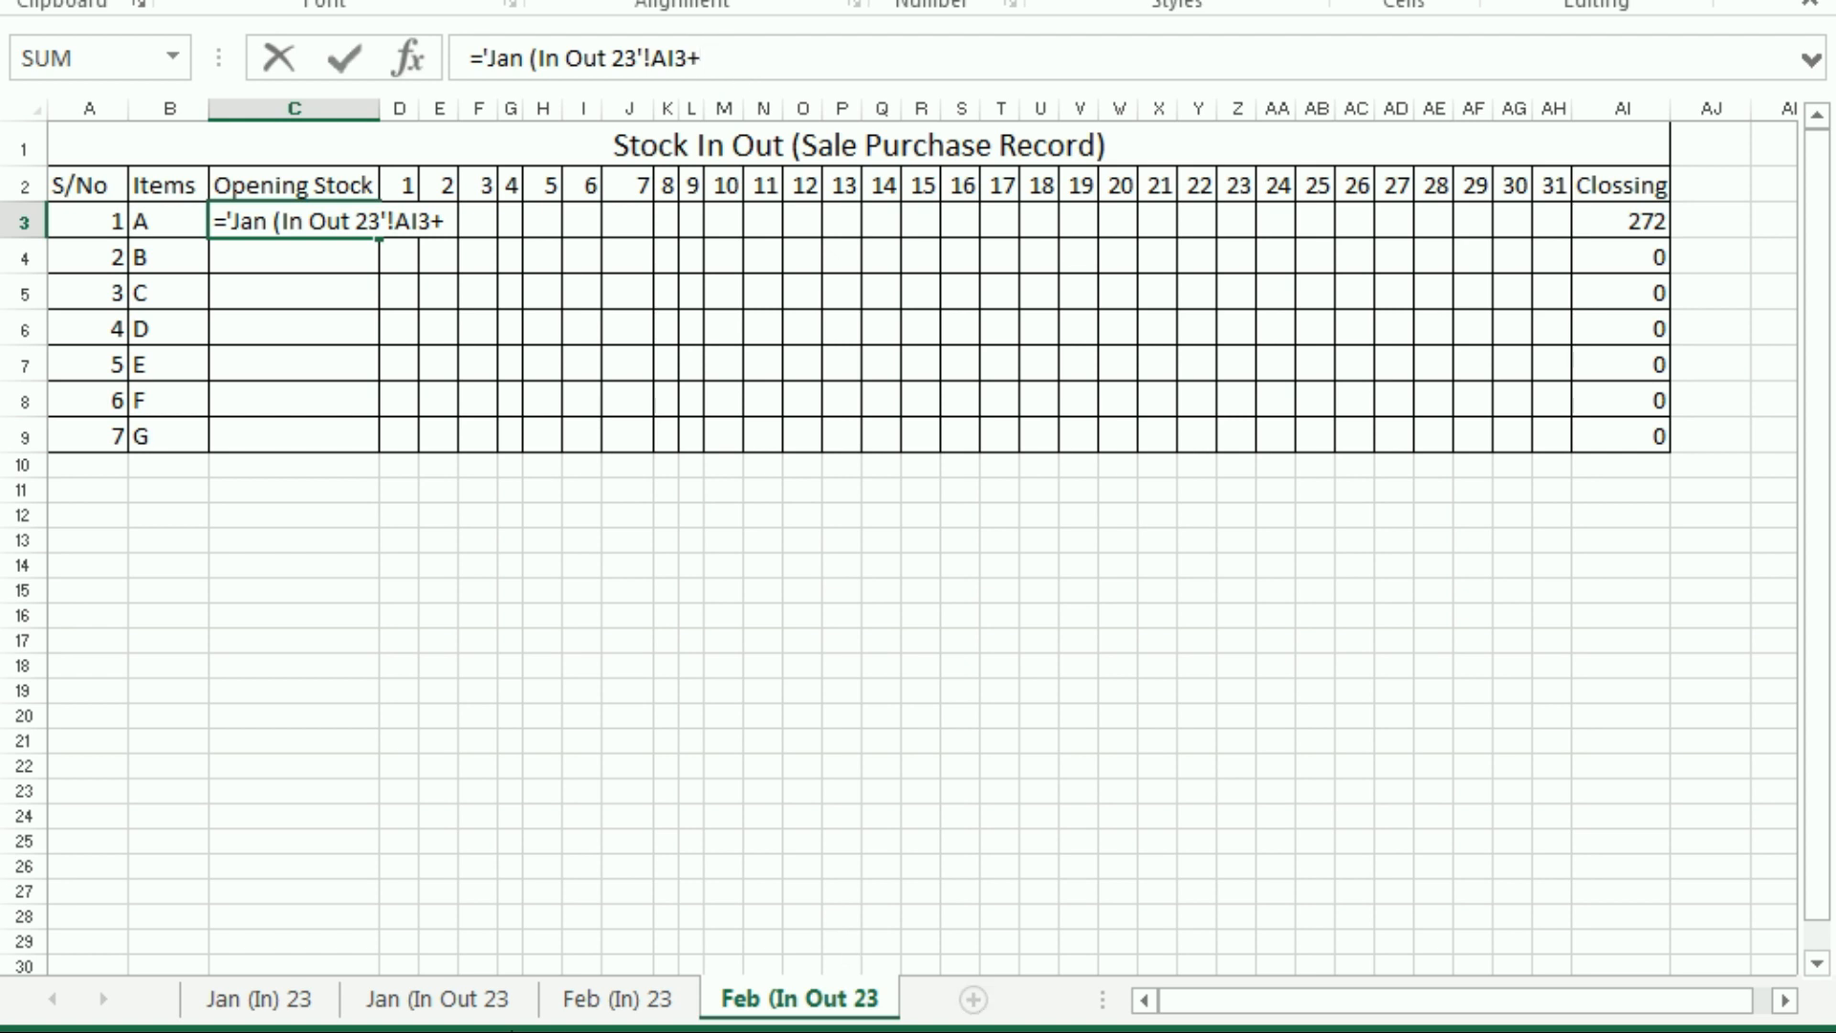
{"action": "left_click", "coordinate": [587, 996]}
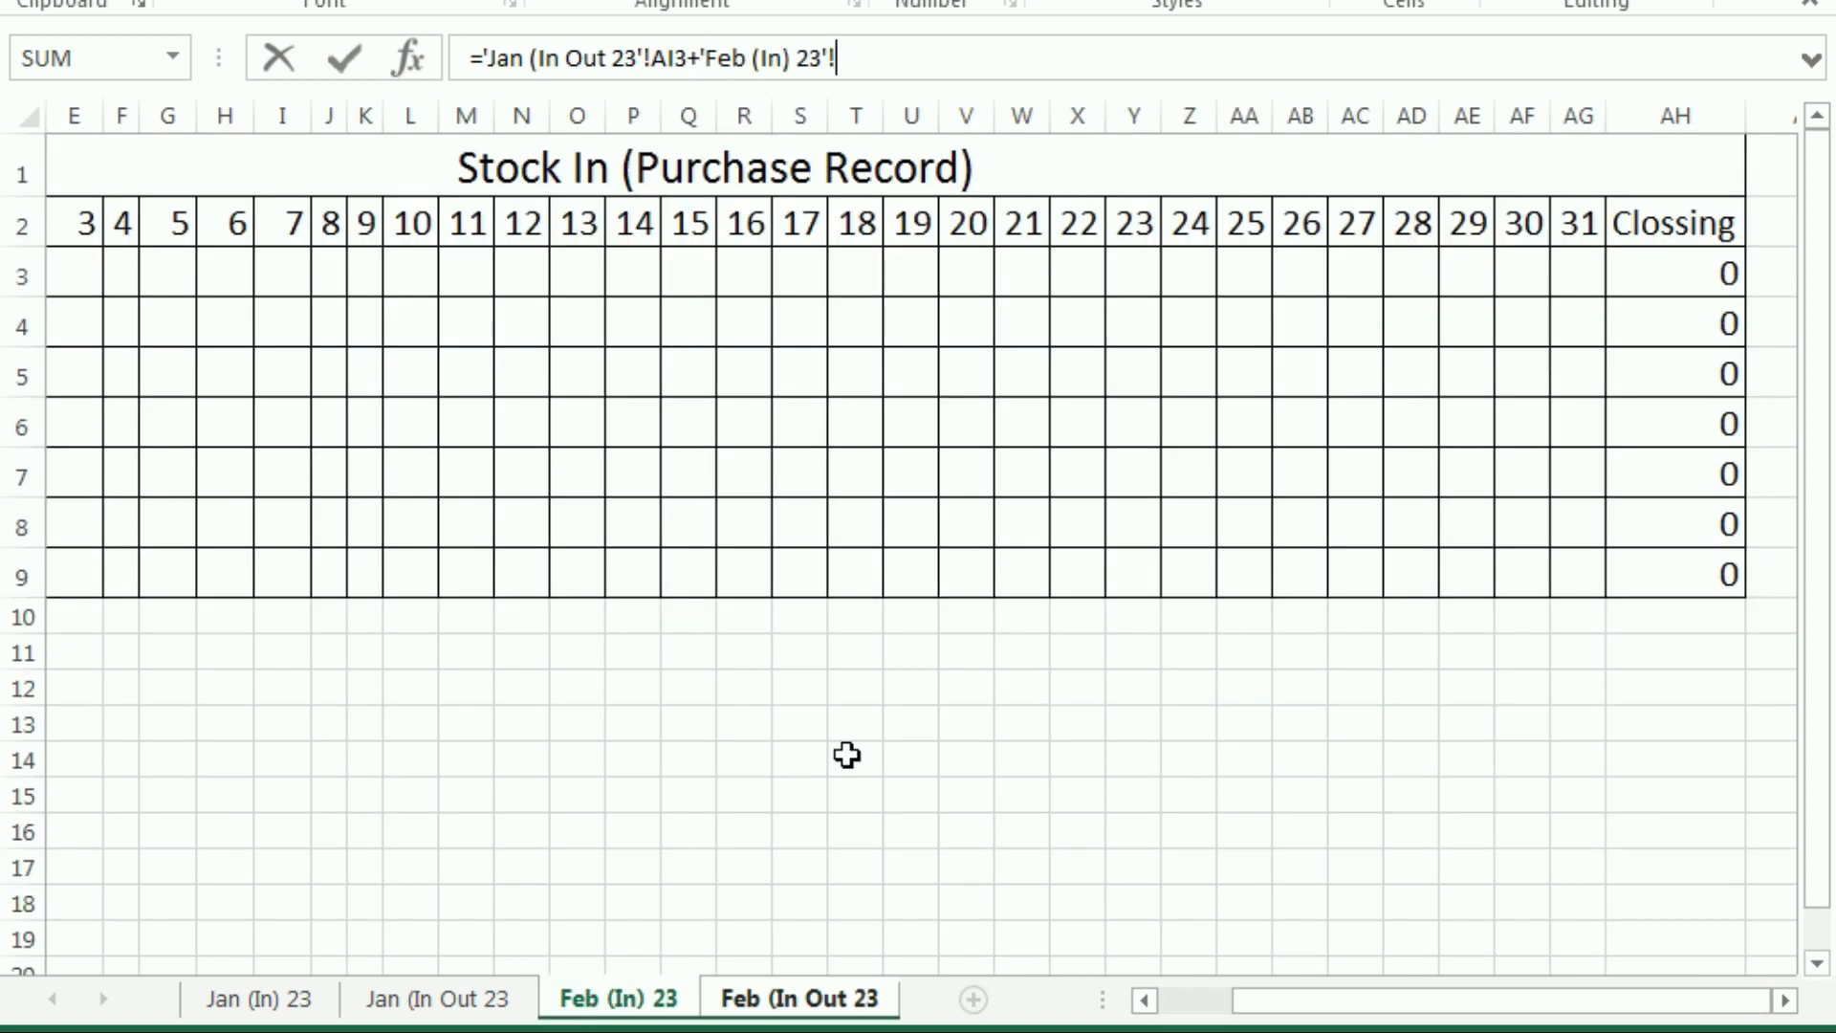
{"action": "left_click", "coordinate": [1675, 275]}
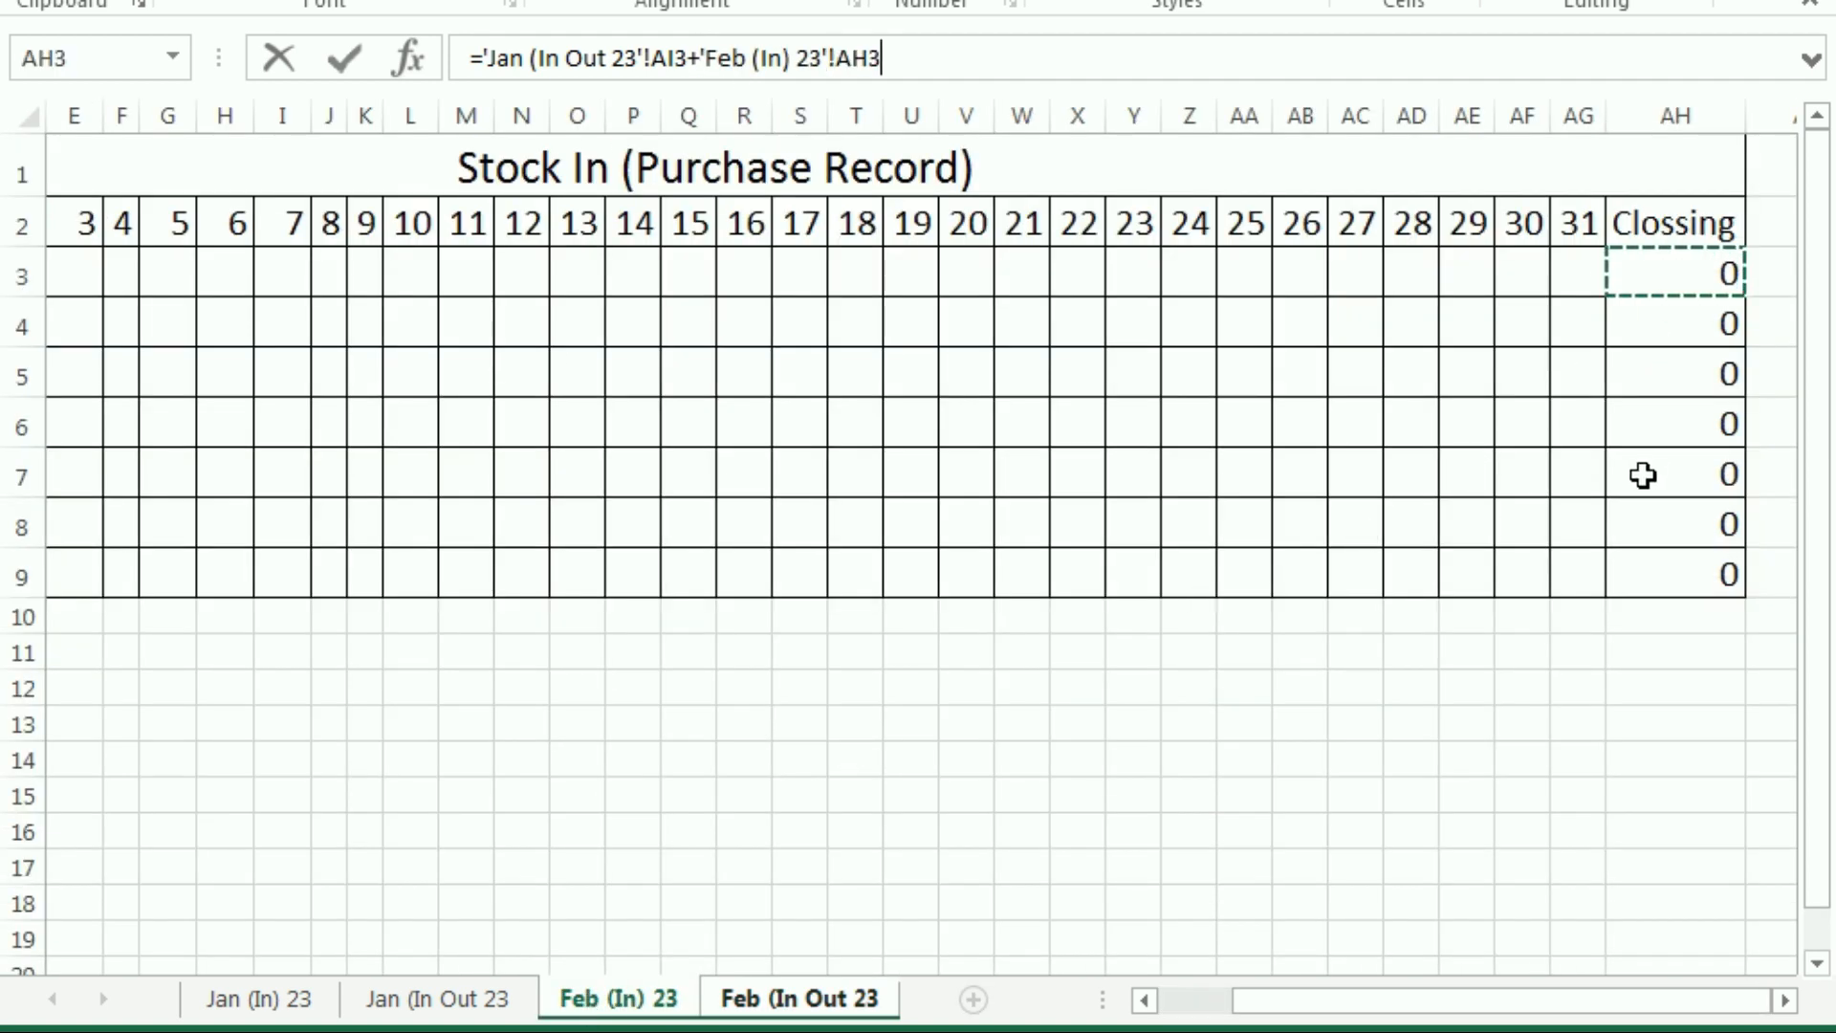
{"action": "key", "text": "Return"}
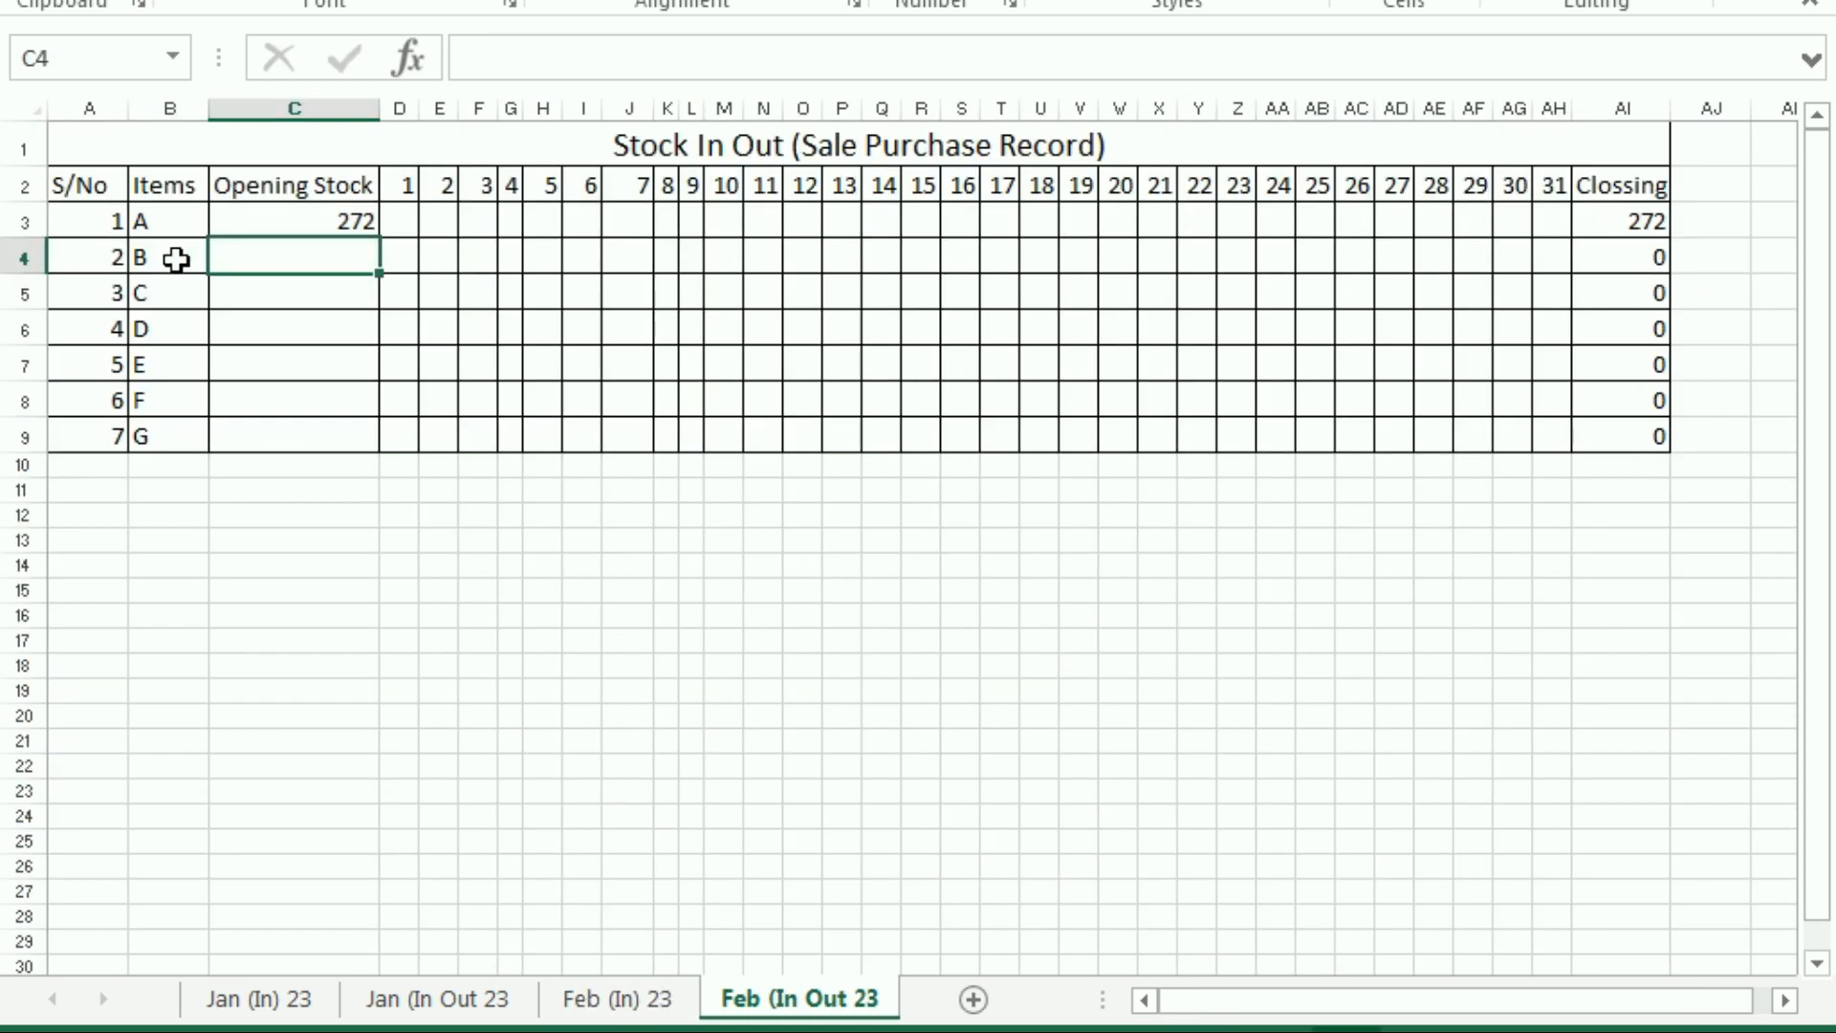
Fill item A's opening stock formula down the Opening Stock column through item G
{"action": "left_click", "coordinate": [319, 198]}
{"action": "left_click", "coordinate": [335, 222]}
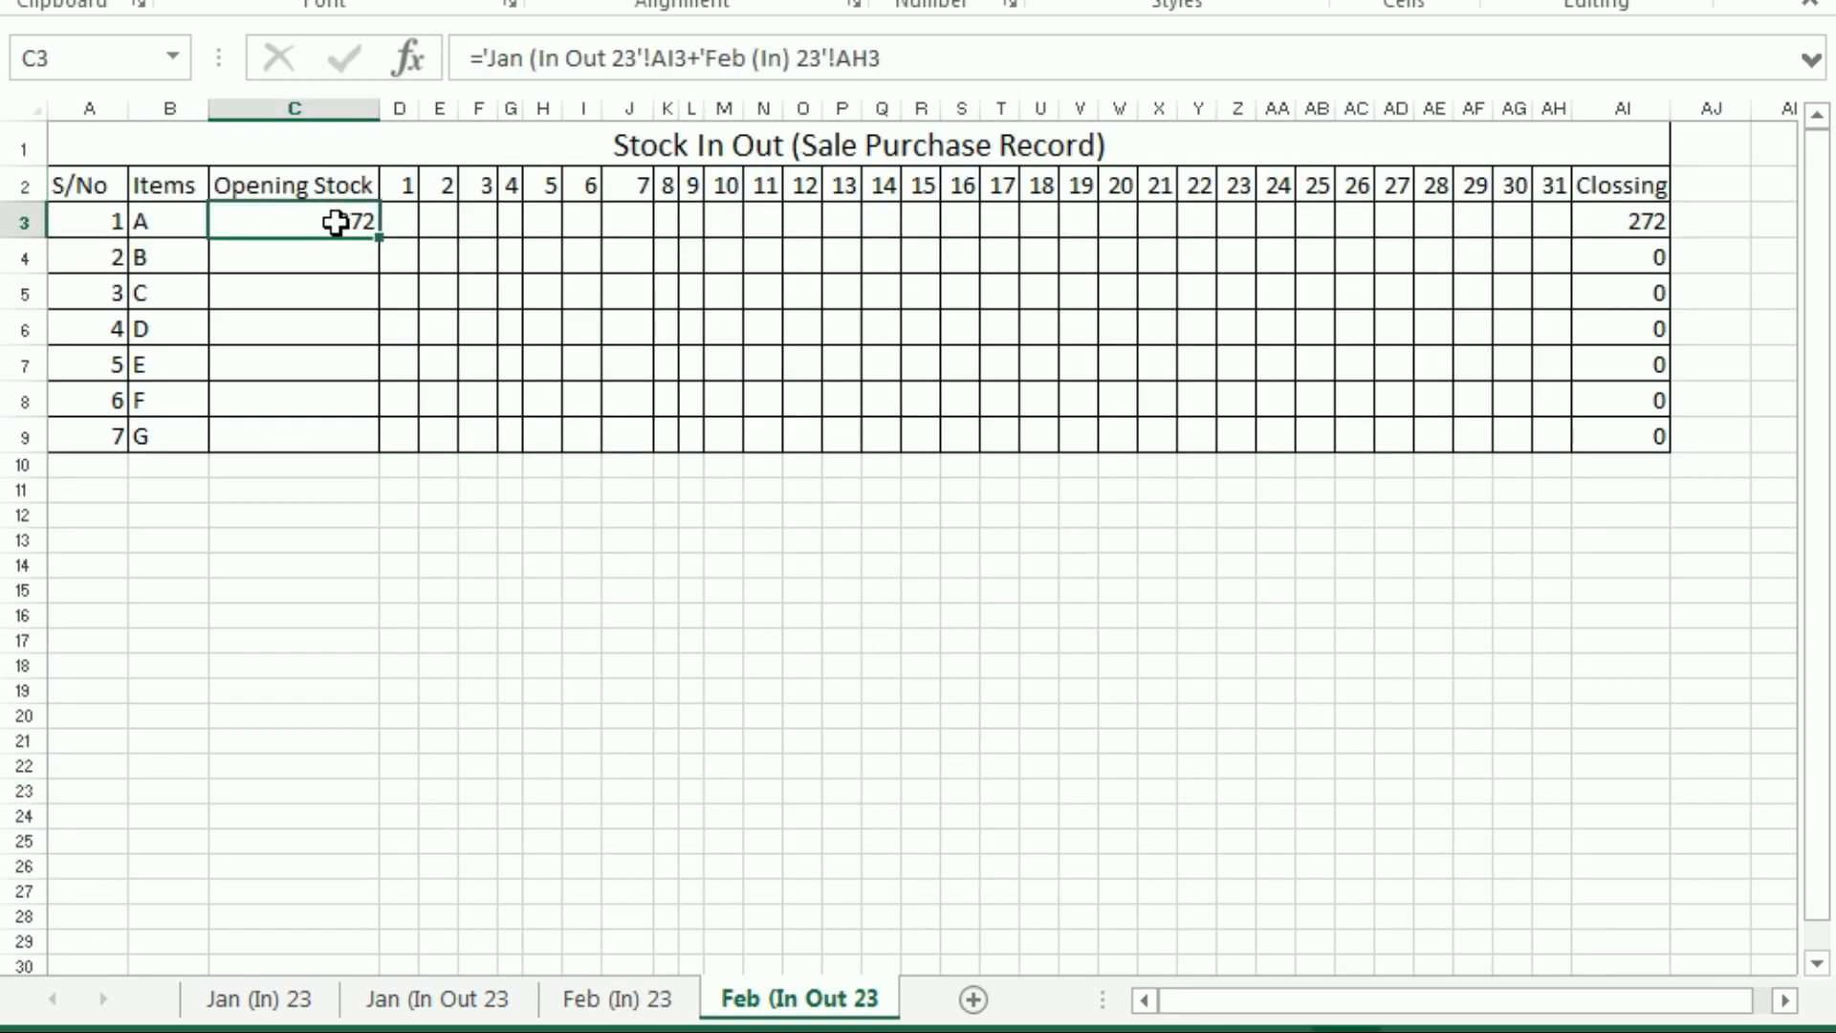
{"action": "double_click", "coordinate": [380, 236]}
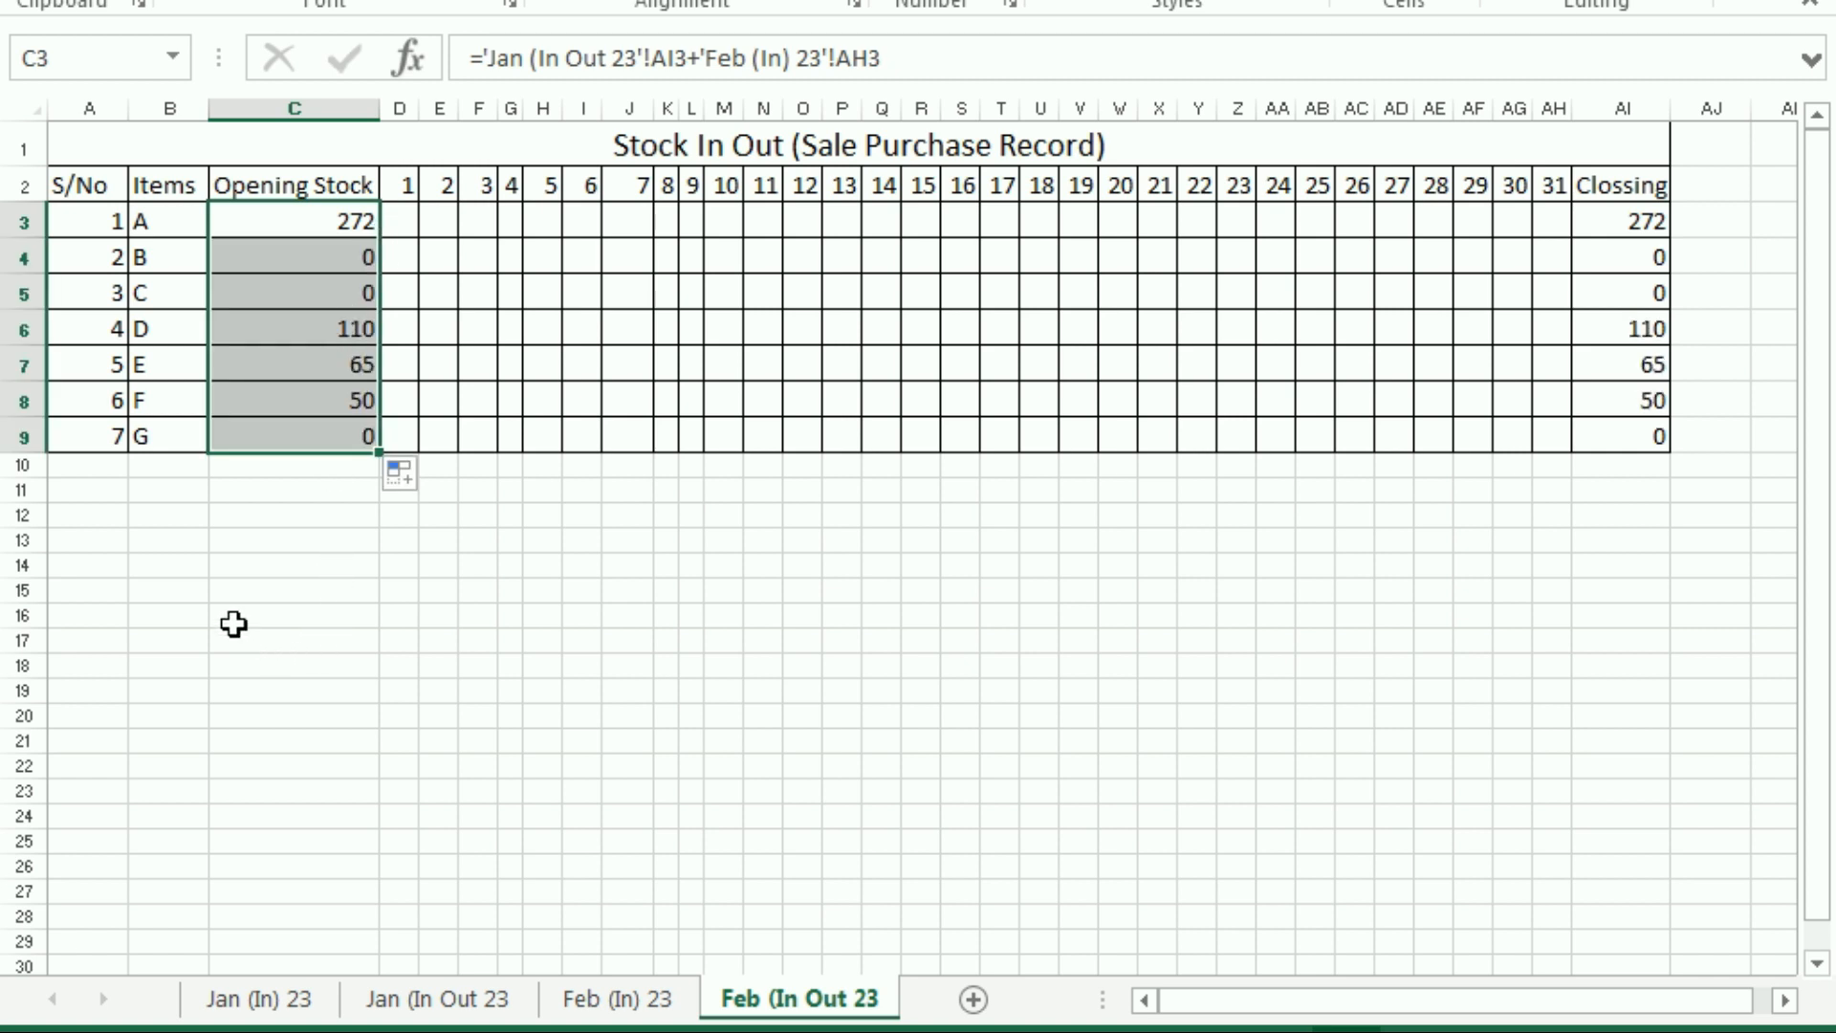
{"action": "left_click", "coordinate": [723, 640]}
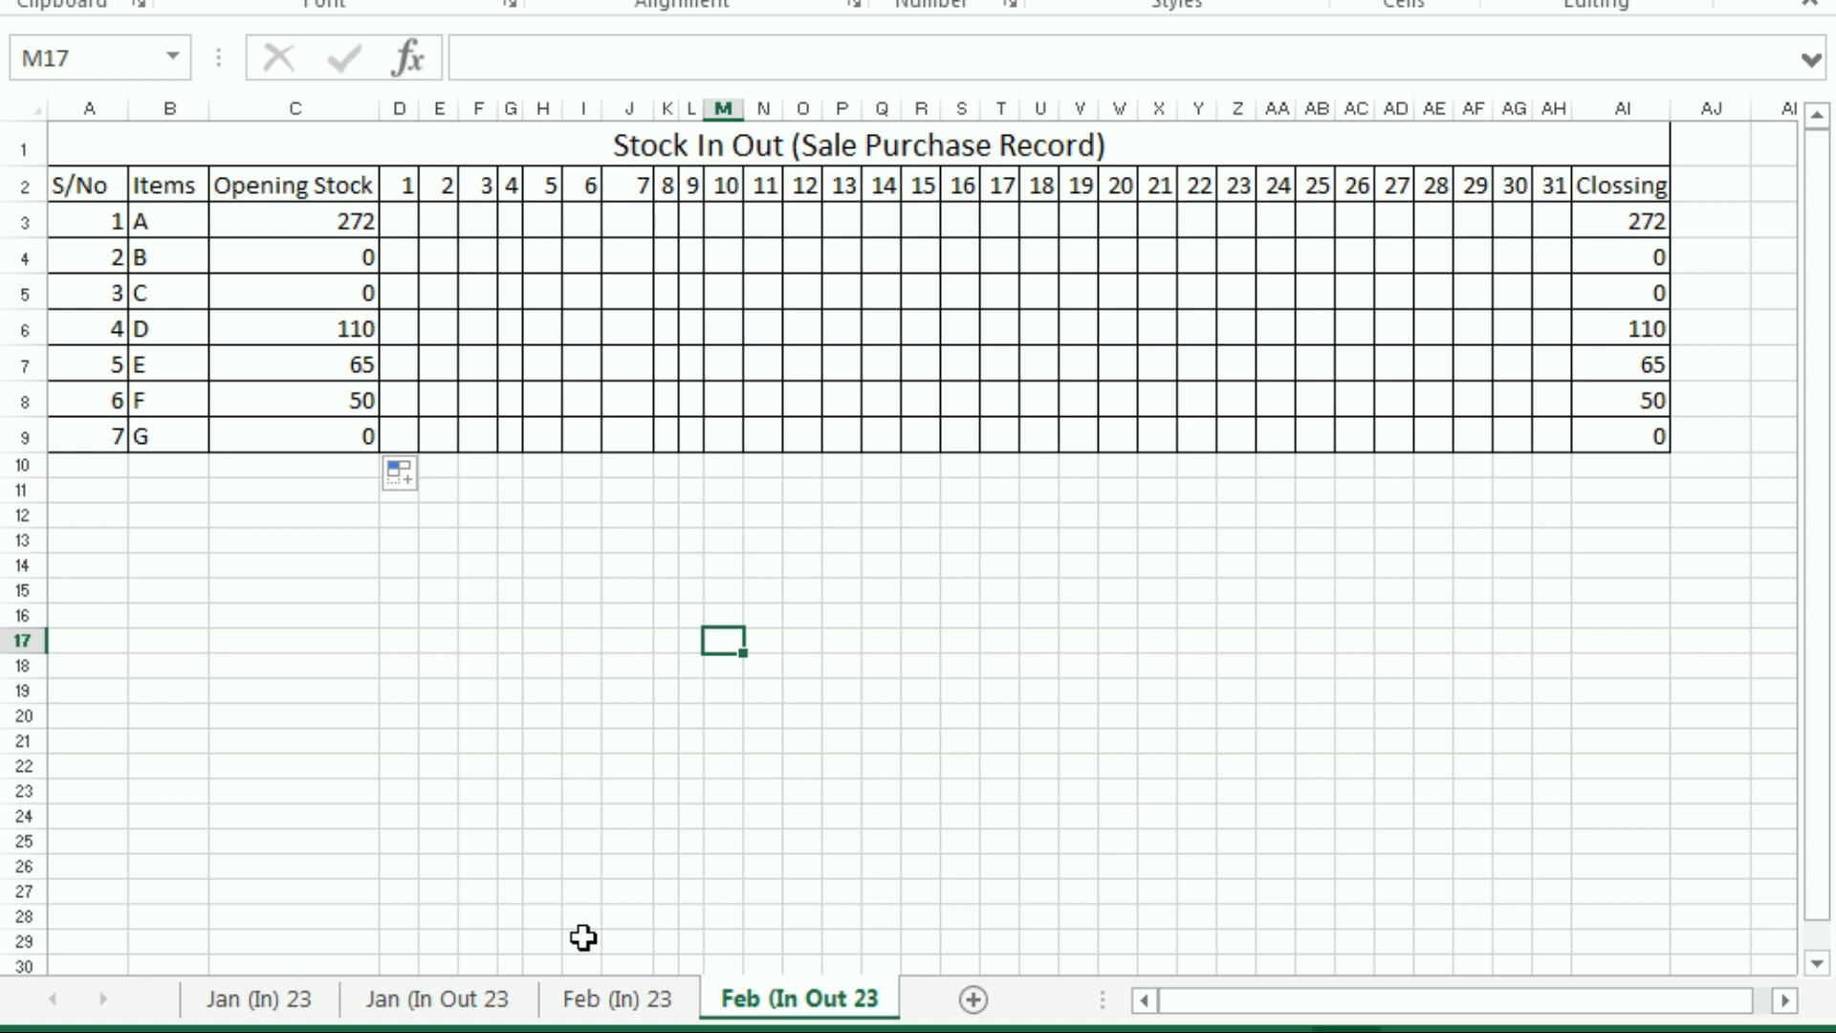
Enter a purchase of 100 for item A on day 1 of the Feb (In) 23 sheet
{"action": "left_click", "coordinate": [589, 1004]}
{"action": "left_click", "coordinate": [521, 652]}
{"action": "left_click_drag", "start_coordinate": [1262, 1012], "coordinate": [1104, 999]}
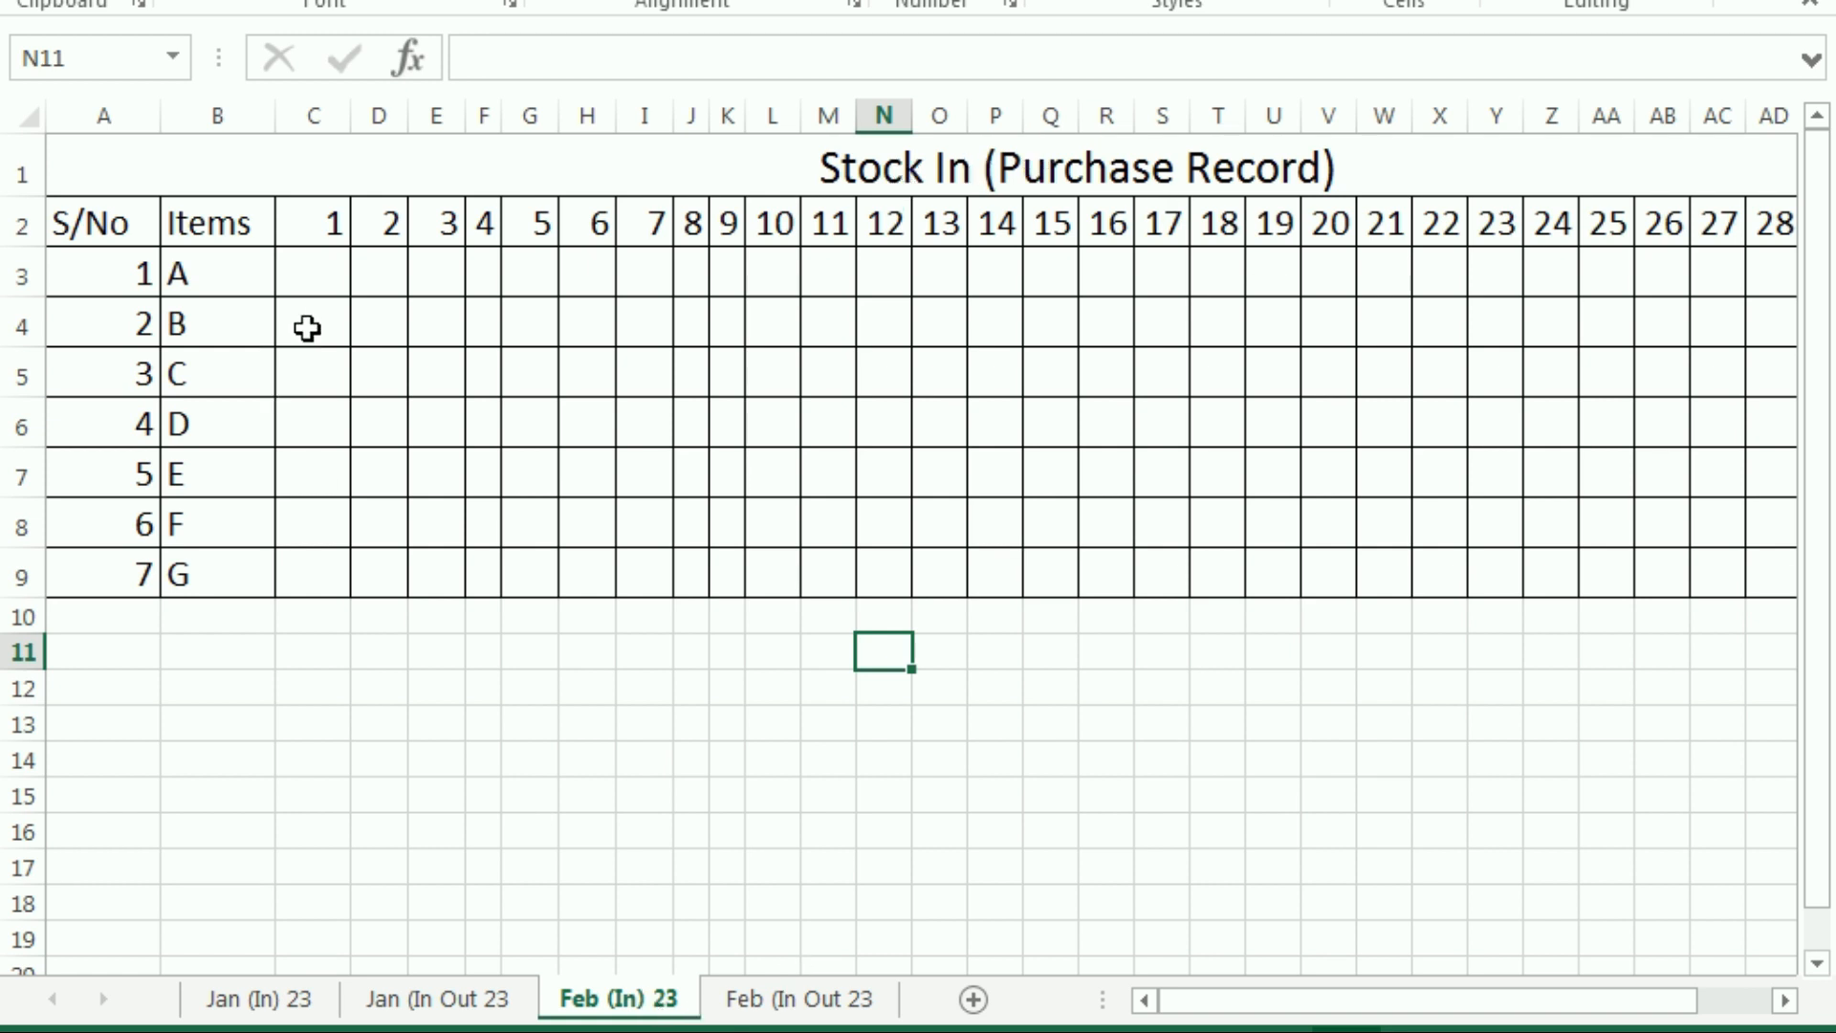
{"action": "left_click", "coordinate": [315, 274]}
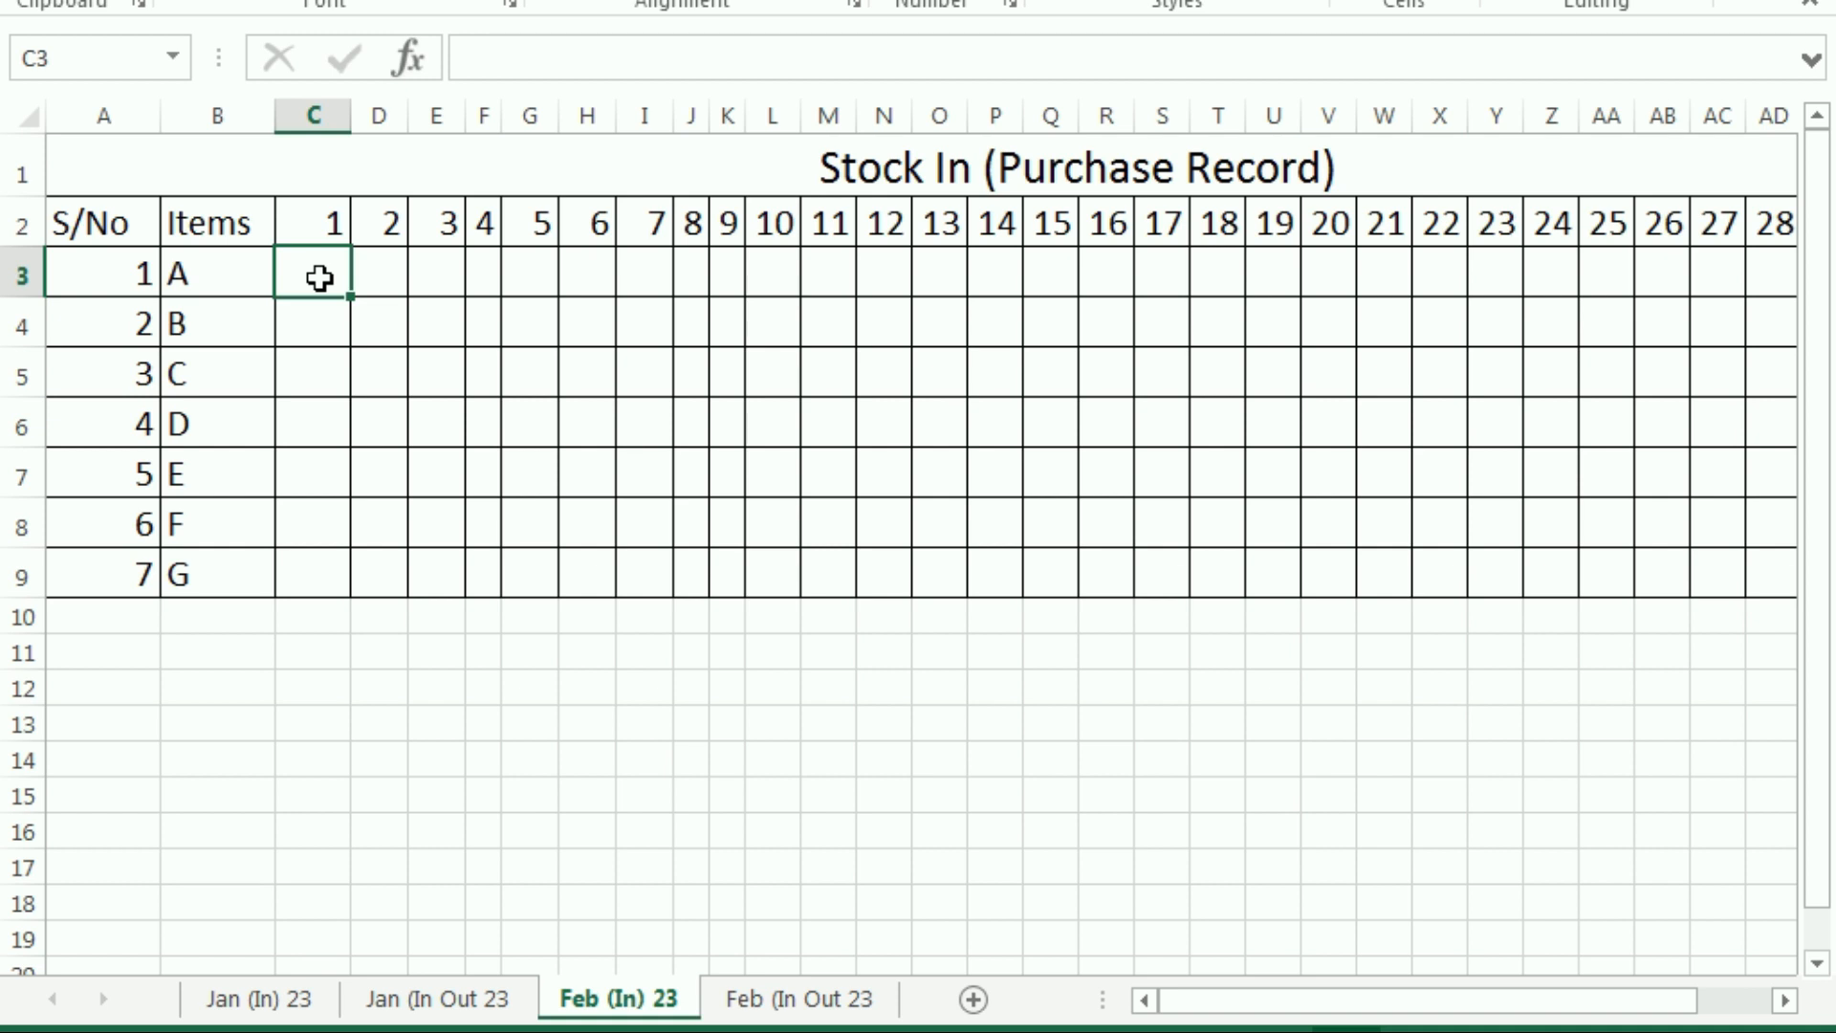
{"action": "type", "text": "100"}
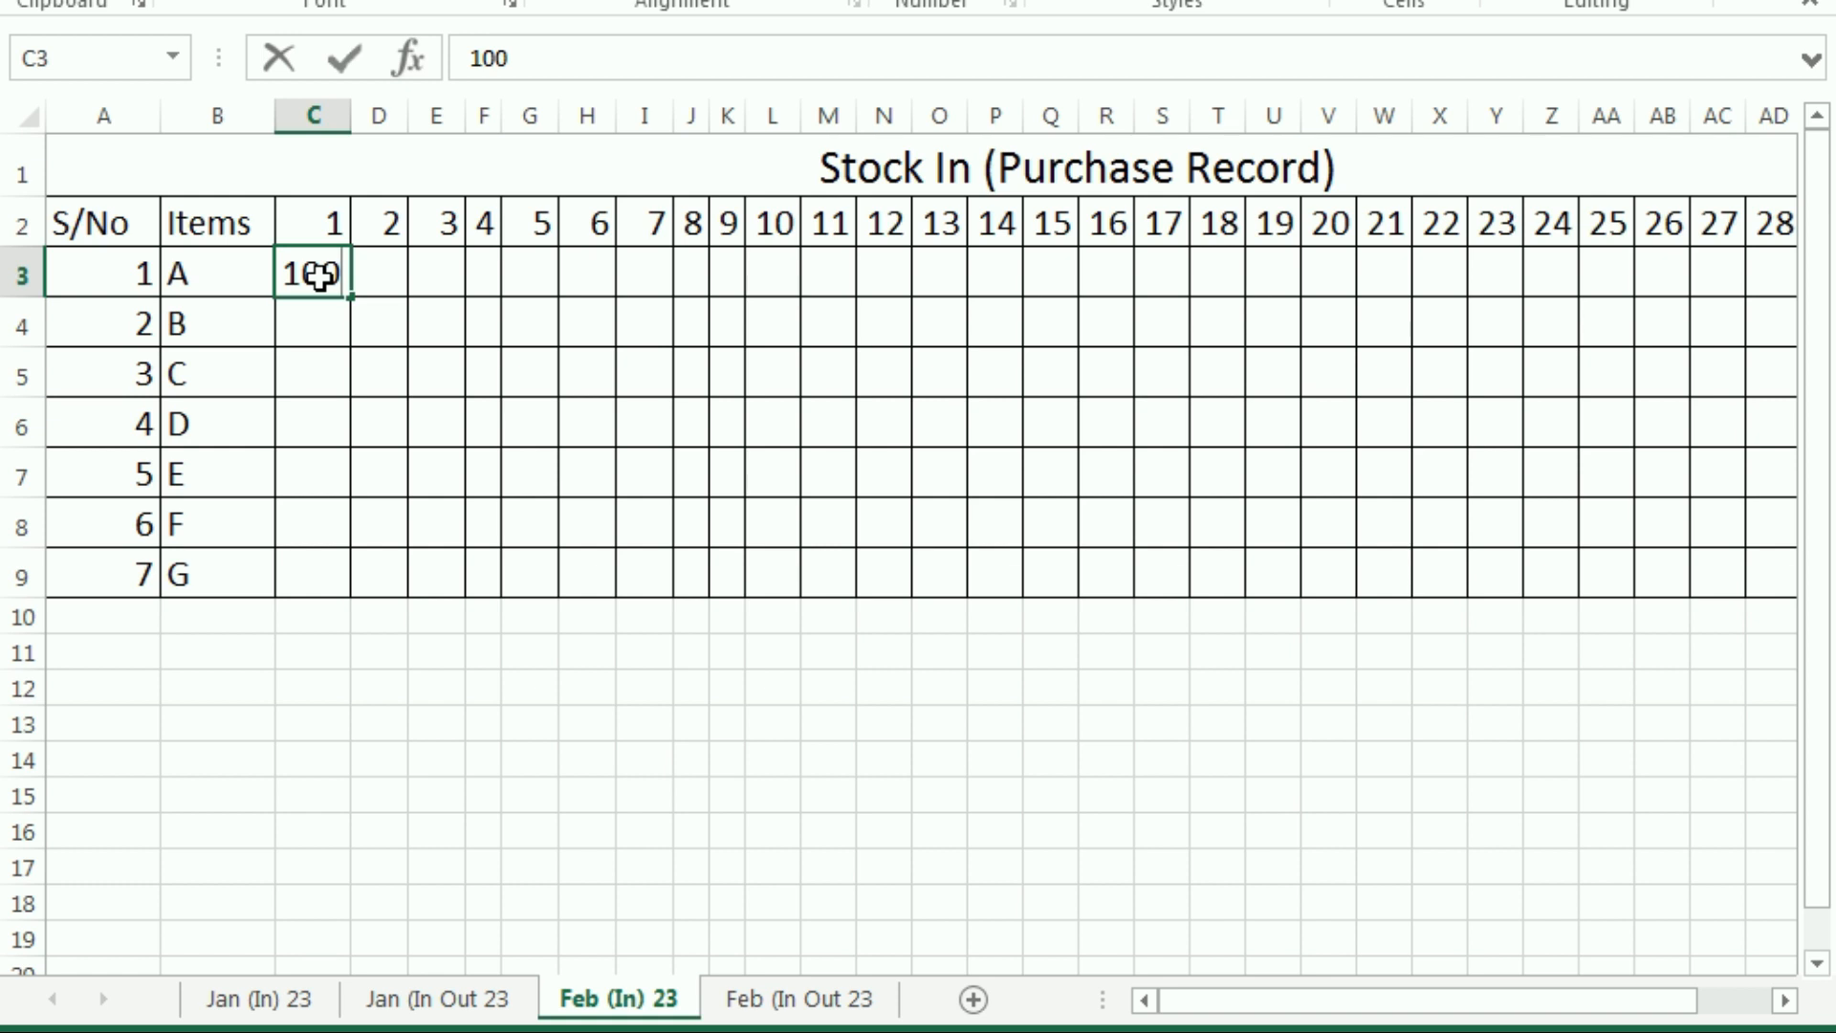
{"action": "key", "text": "Return"}
Examine item A's row on the Feb (In) 23 sheet across to its closing total and formula
{"action": "left_click", "coordinate": [320, 276]}
{"action": "key", "text": "Right"}
{"action": "key", "text": "Right"}
{"action": "key", "text": "Right"}
{"action": "key", "text": "Right"}
{"action": "key", "text": "Right"}
{"action": "key", "text": "Right"}
{"action": "key", "text": "Right"}
{"action": "key", "text": "Right"}
{"action": "key", "text": "Right"}
{"action": "key", "text": "Right"}
{"action": "key", "text": "Right"}
{"action": "key", "text": "Right"}
{"action": "key", "text": "Right"}
{"action": "key", "text": "Right"}
{"action": "key", "text": "Right"}
{"action": "key", "text": "Right"}
{"action": "key", "text": "Right"}
{"action": "key", "text": "Right"}
{"action": "key", "text": "Right"}
{"action": "key", "text": "Right"}
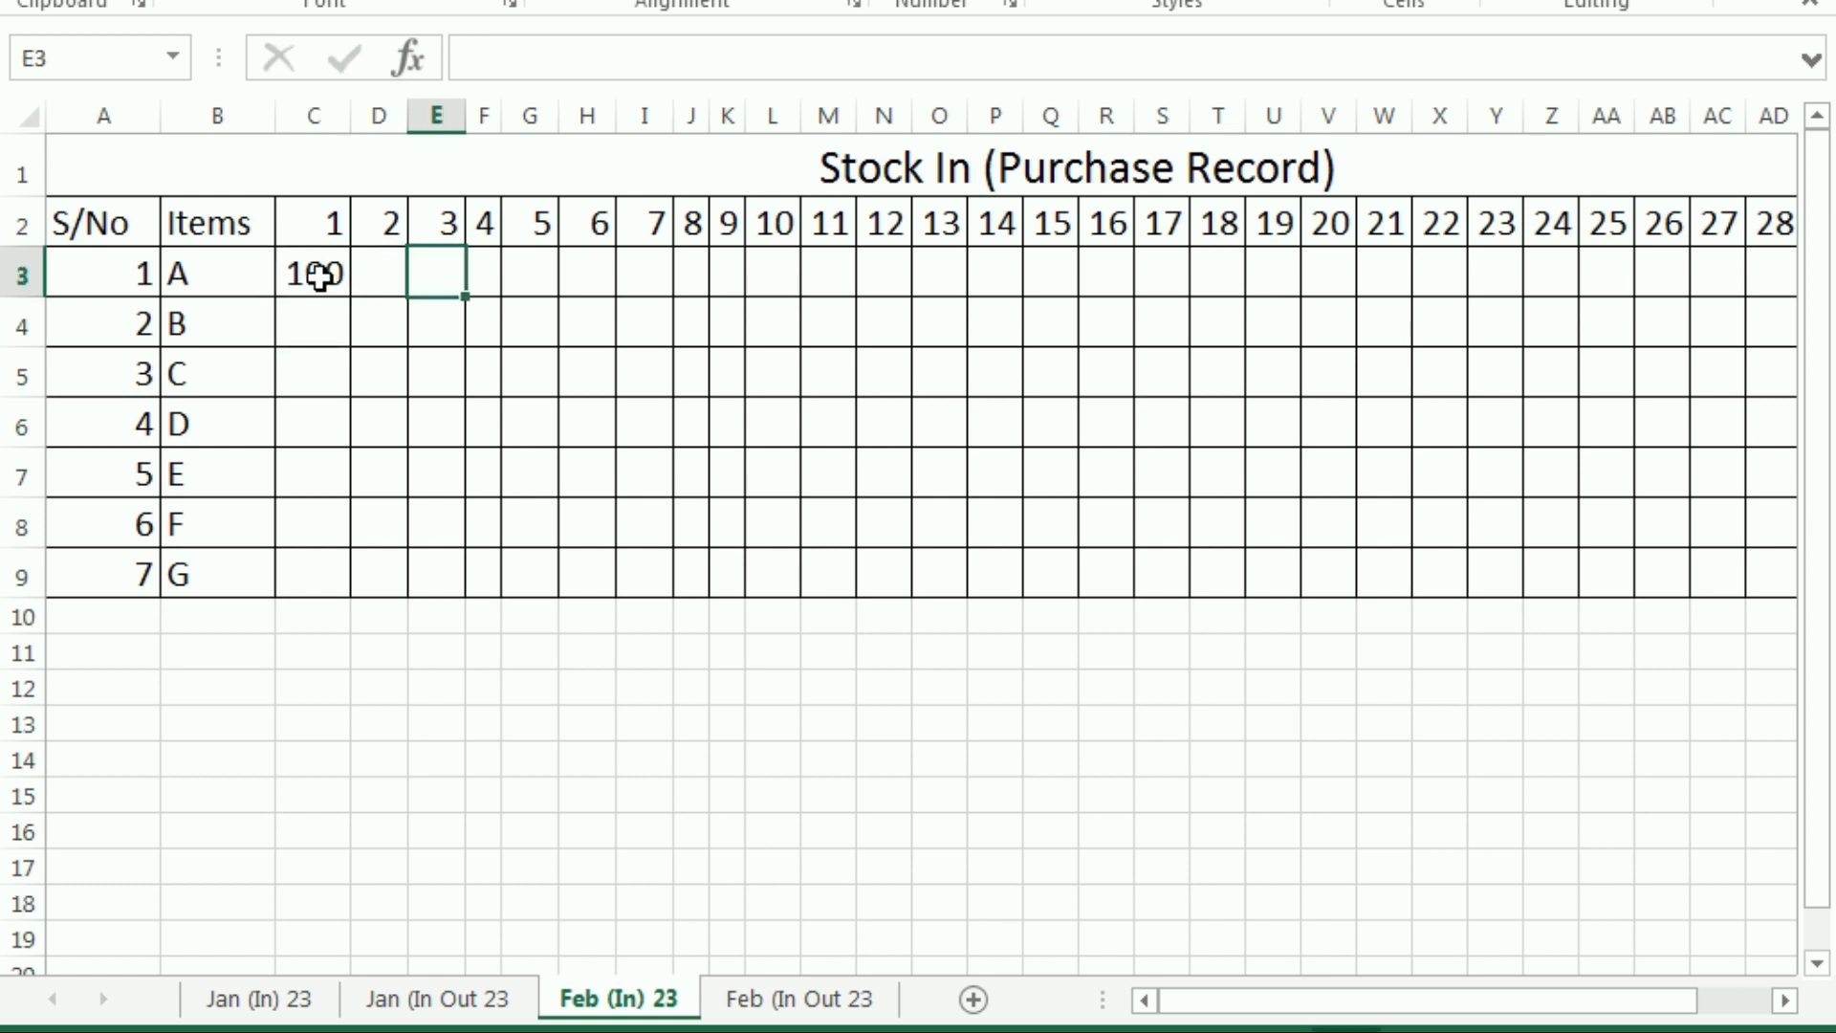
{"action": "key", "text": "Right"}
{"action": "key", "text": "Right"}
{"action": "key", "text": "Right"}
{"action": "key", "text": "Right"}
{"action": "key", "text": "Right"}
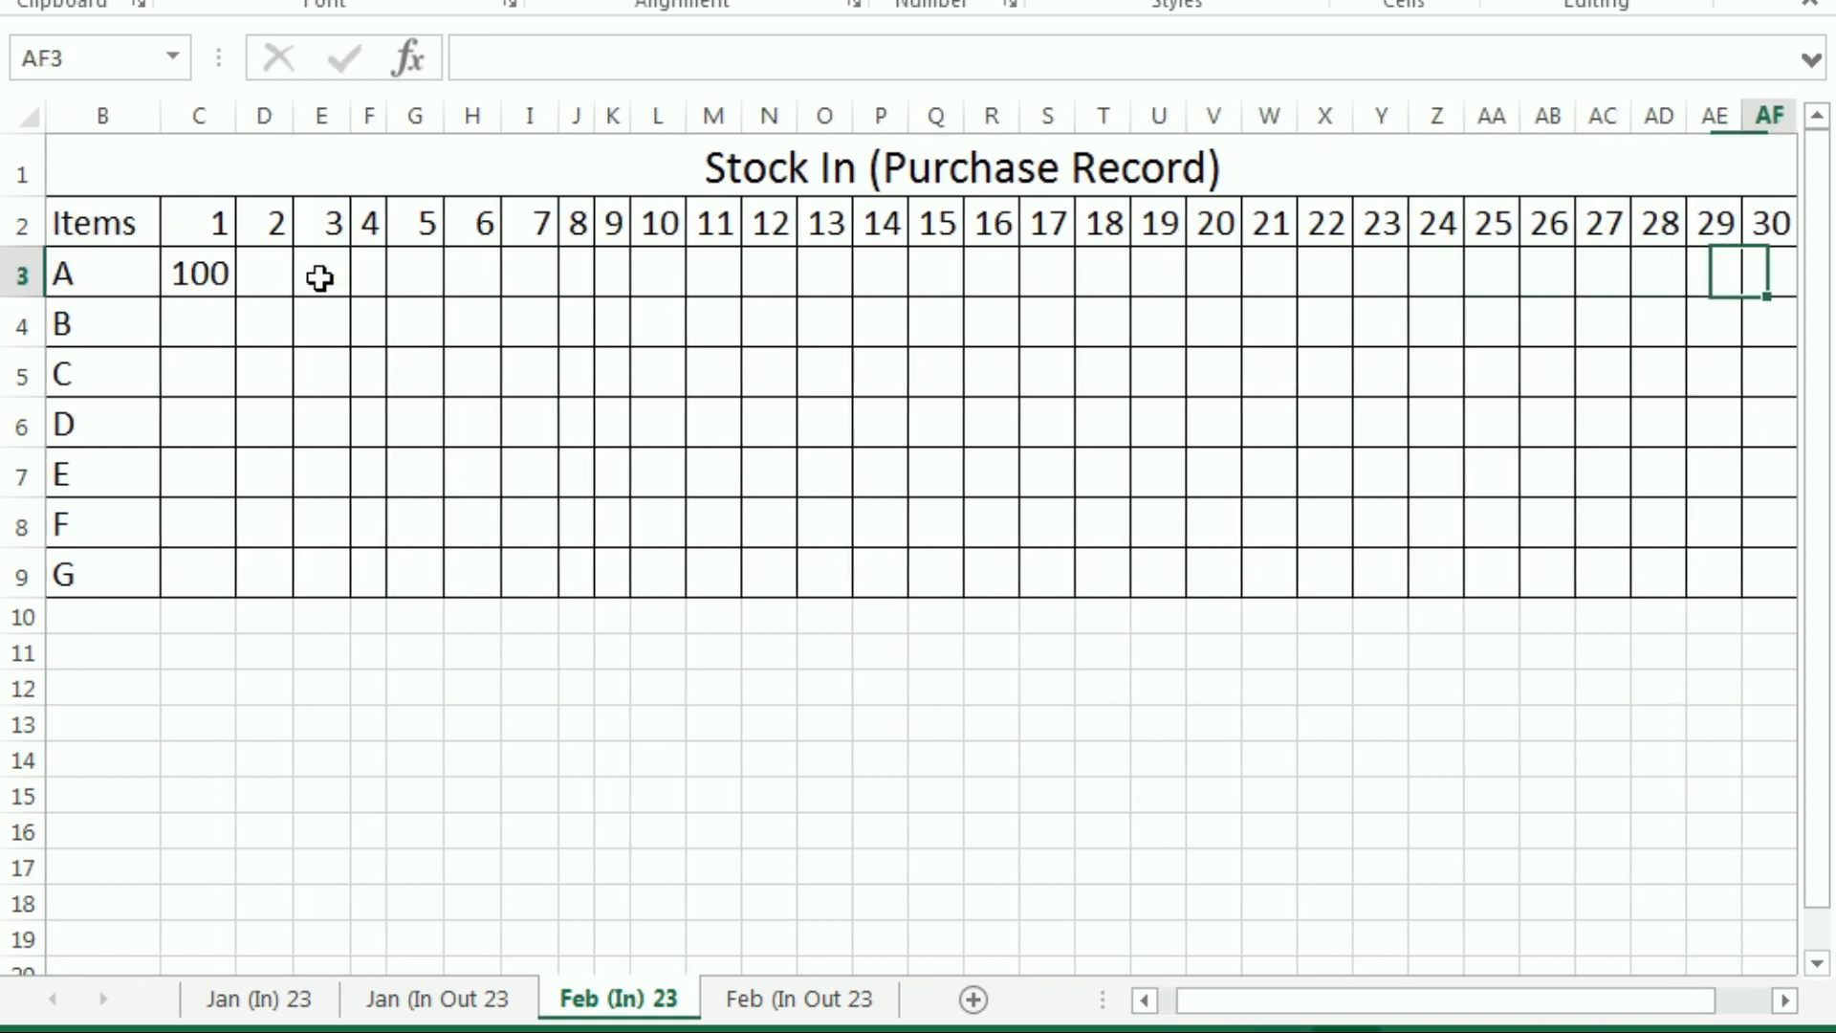
{"action": "key", "text": "Left"}
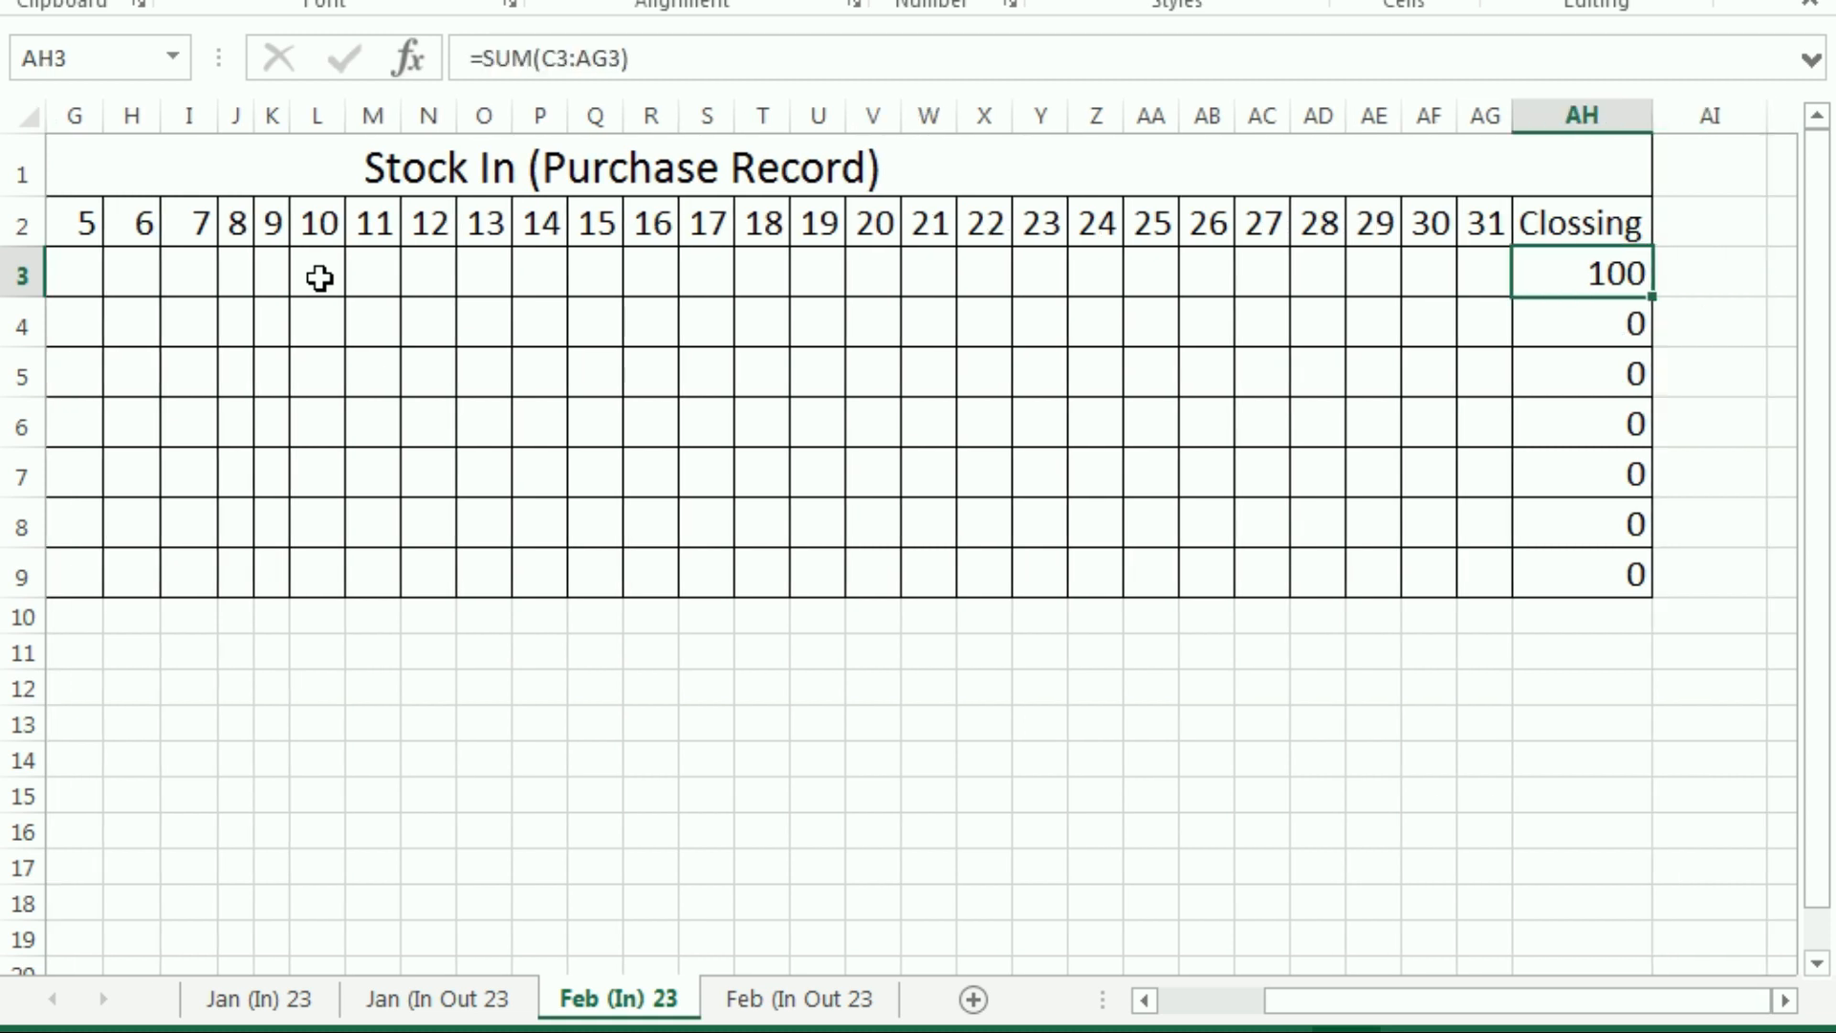
{"action": "scroll", "coordinate": [1110, 421], "scroll_direction": "down", "scroll_amount": 1}
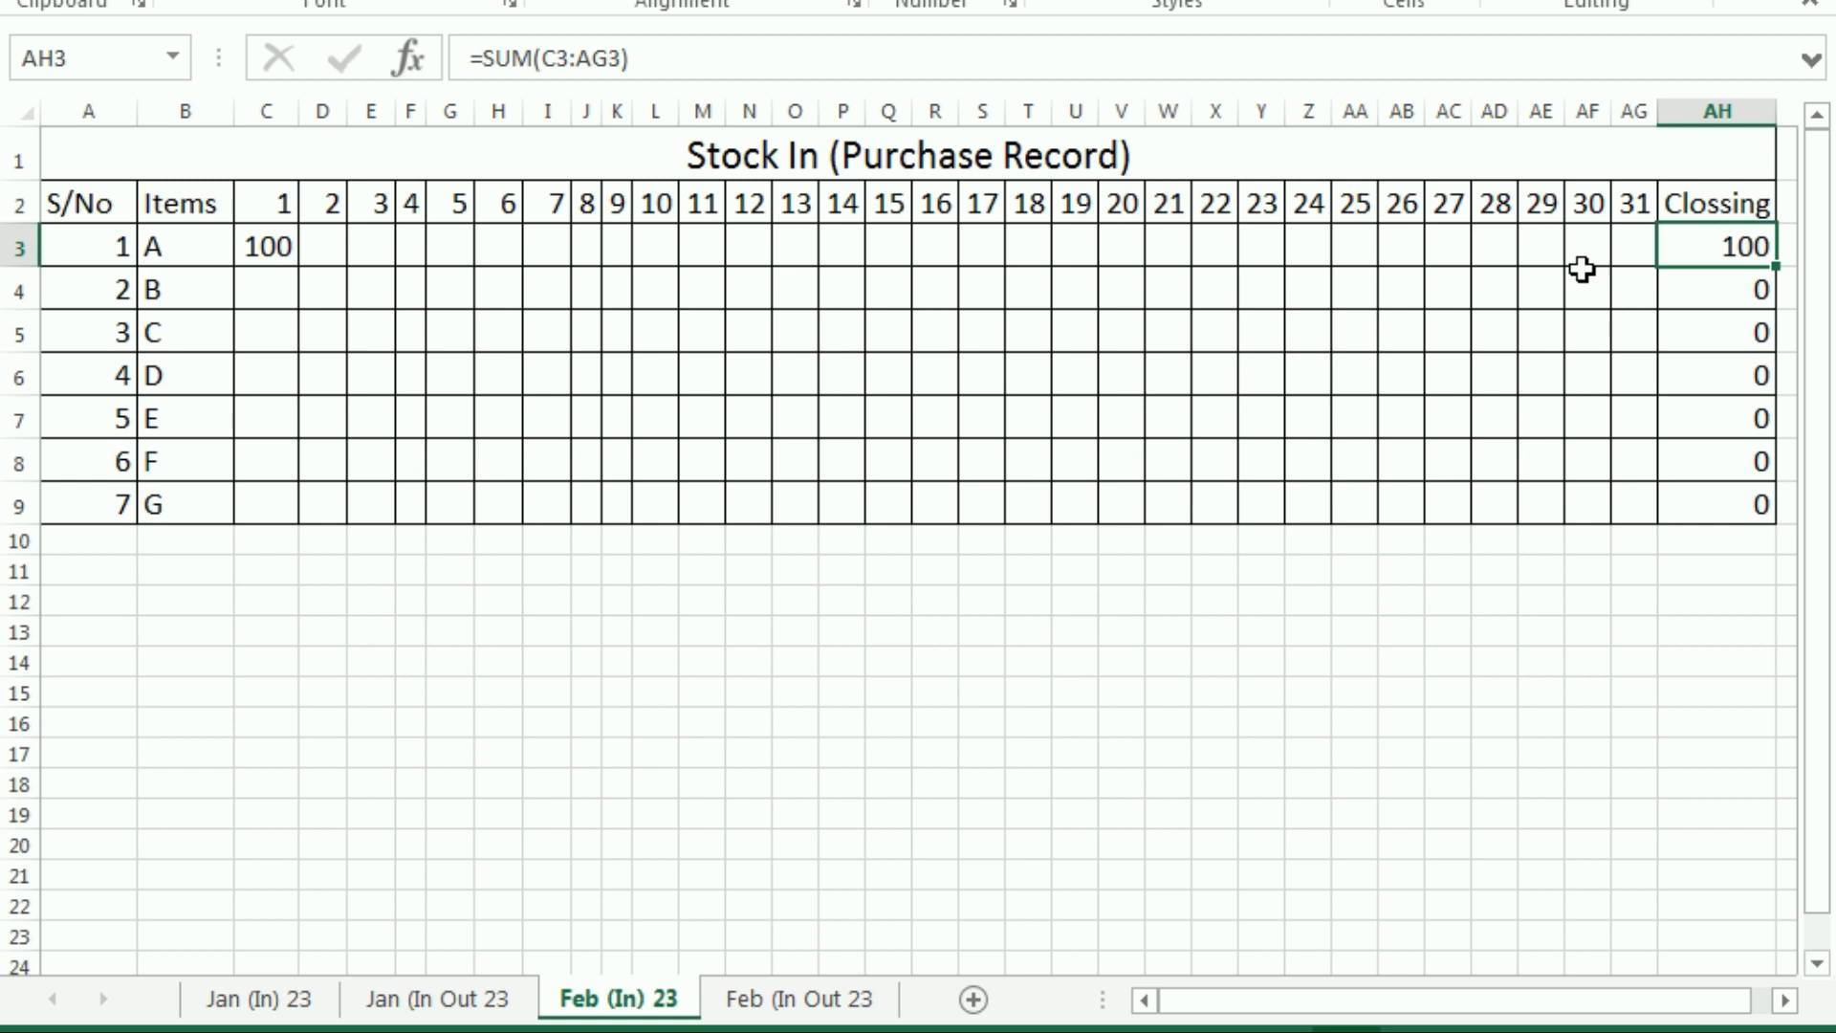
Check item A's opening stock formula on the Feb (In Out 23 sheet and enter 200 as its day 1 sale
{"action": "left_click", "coordinate": [772, 1000]}
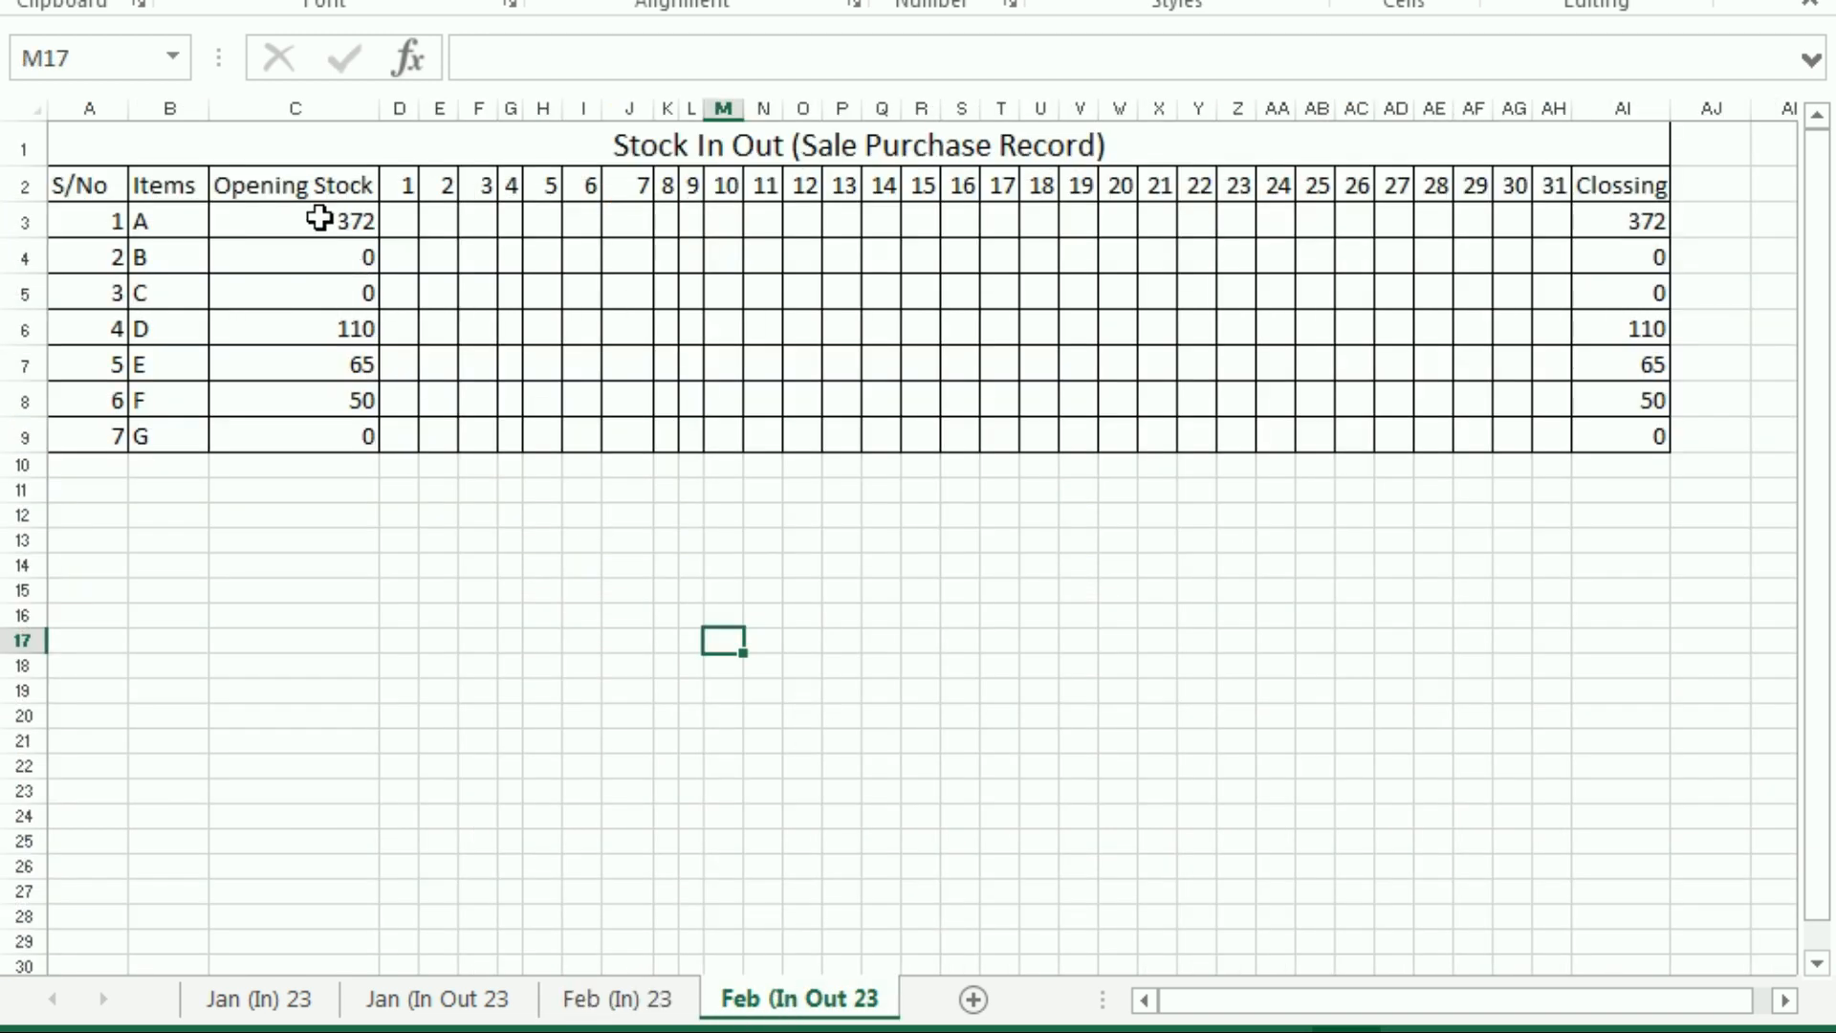
{"action": "left_click", "coordinate": [319, 219]}
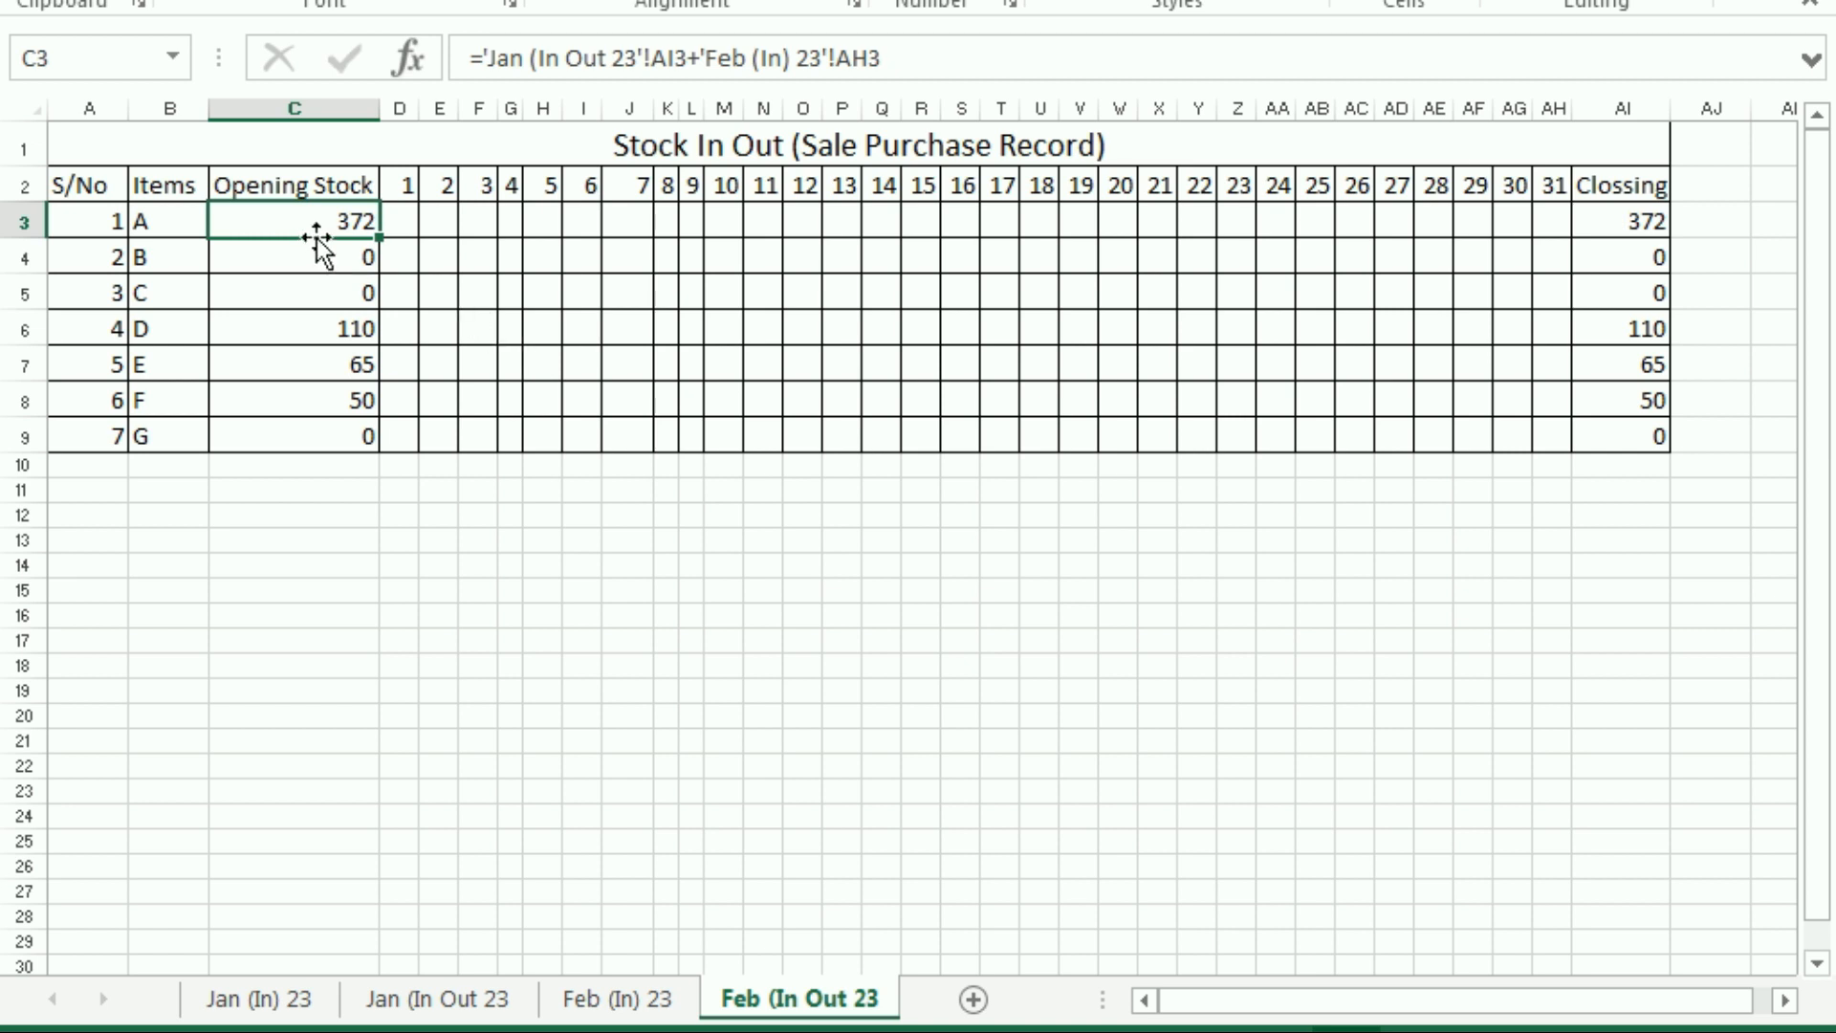
{"action": "left_click", "coordinate": [403, 222]}
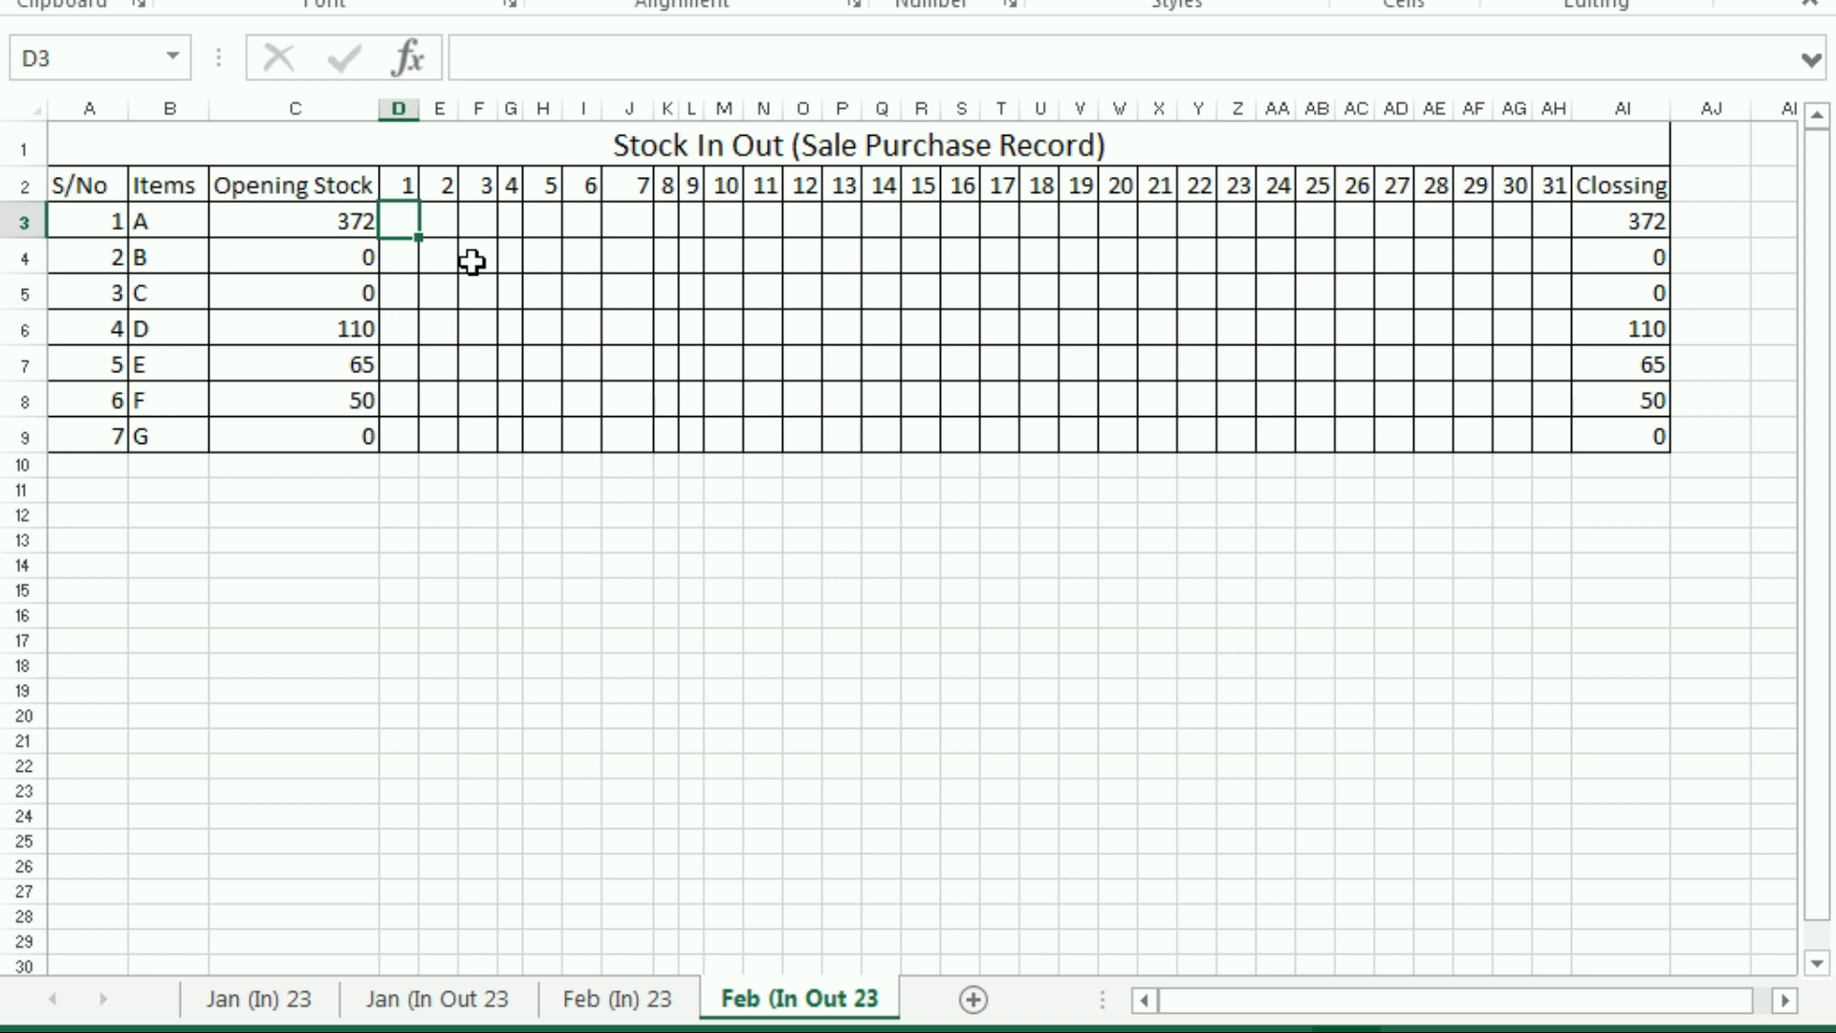
{"action": "type", "text": "200"}
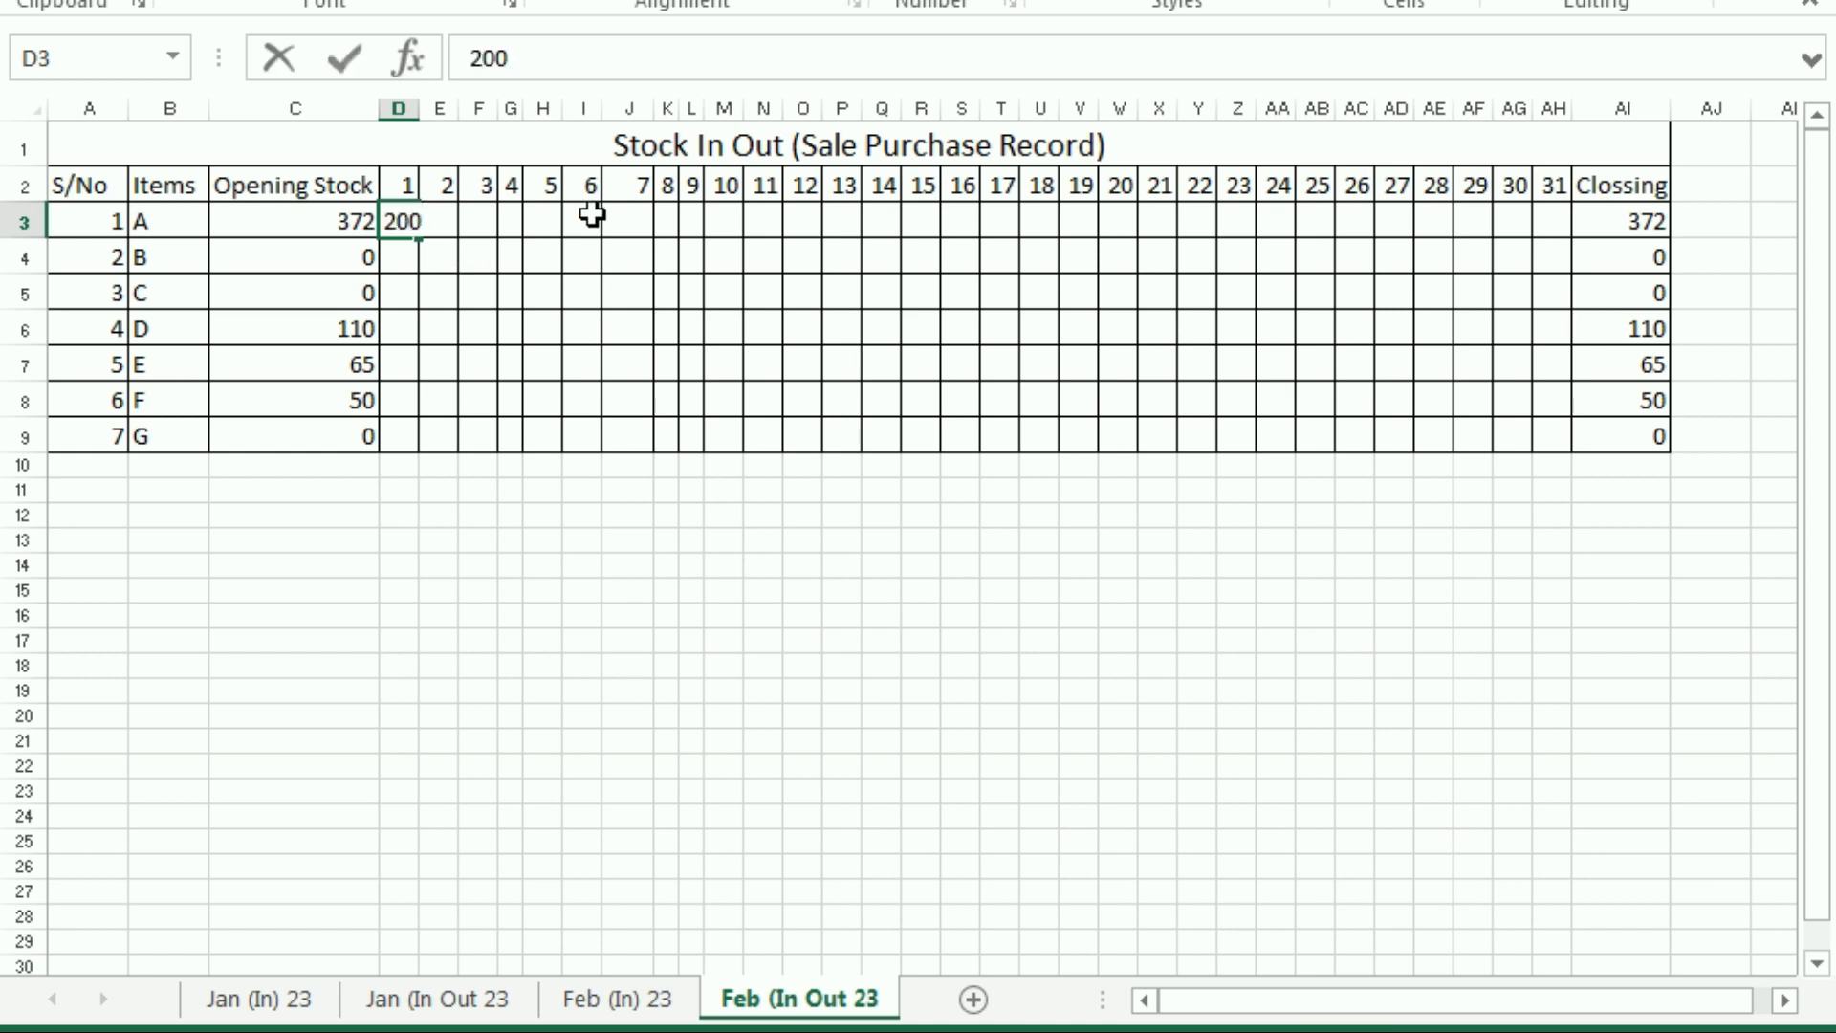
{"action": "key", "text": "Return"}
{"action": "key", "text": "Up"}
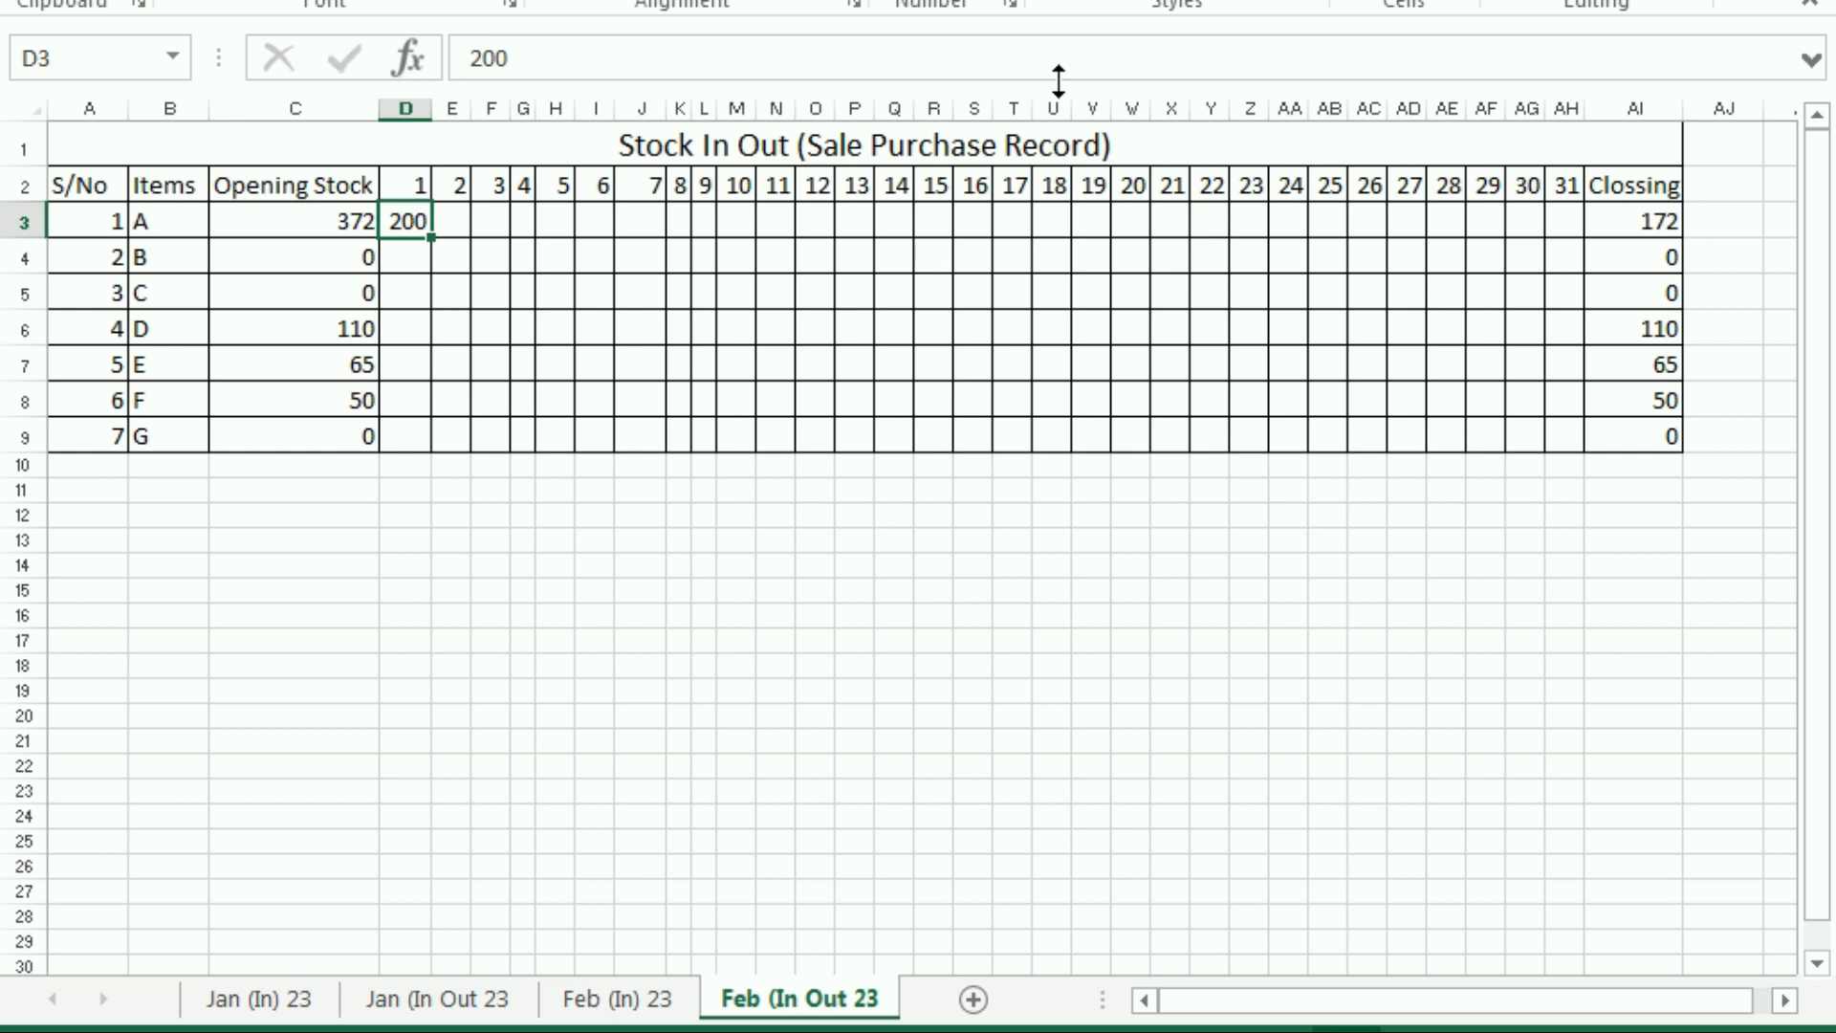
Examine item A's closing stock and its formula at the end of the row on the Feb (In Out 23 sheet
{"action": "key", "text": "Right"}
{"action": "key", "text": "Right"}
{"action": "key", "text": "Right"}
{"action": "key", "text": "Right"}
{"action": "key", "text": "Right"}
{"action": "key", "text": "Right"}
{"action": "key", "text": "Right"}
{"action": "key", "text": "Right"}
{"action": "key", "text": "Right"}
{"action": "key", "text": "Right"}
{"action": "key", "text": "Right"}
{"action": "key", "text": "Right"}
{"action": "key", "text": "Right"}
{"action": "key", "text": "Right"}
{"action": "key", "text": "Right"}
{"action": "key", "text": "Right"}
{"action": "key", "text": "Right"}
{"action": "key", "text": "Right"}
{"action": "key", "text": "Right"}
{"action": "key", "text": "Right"}
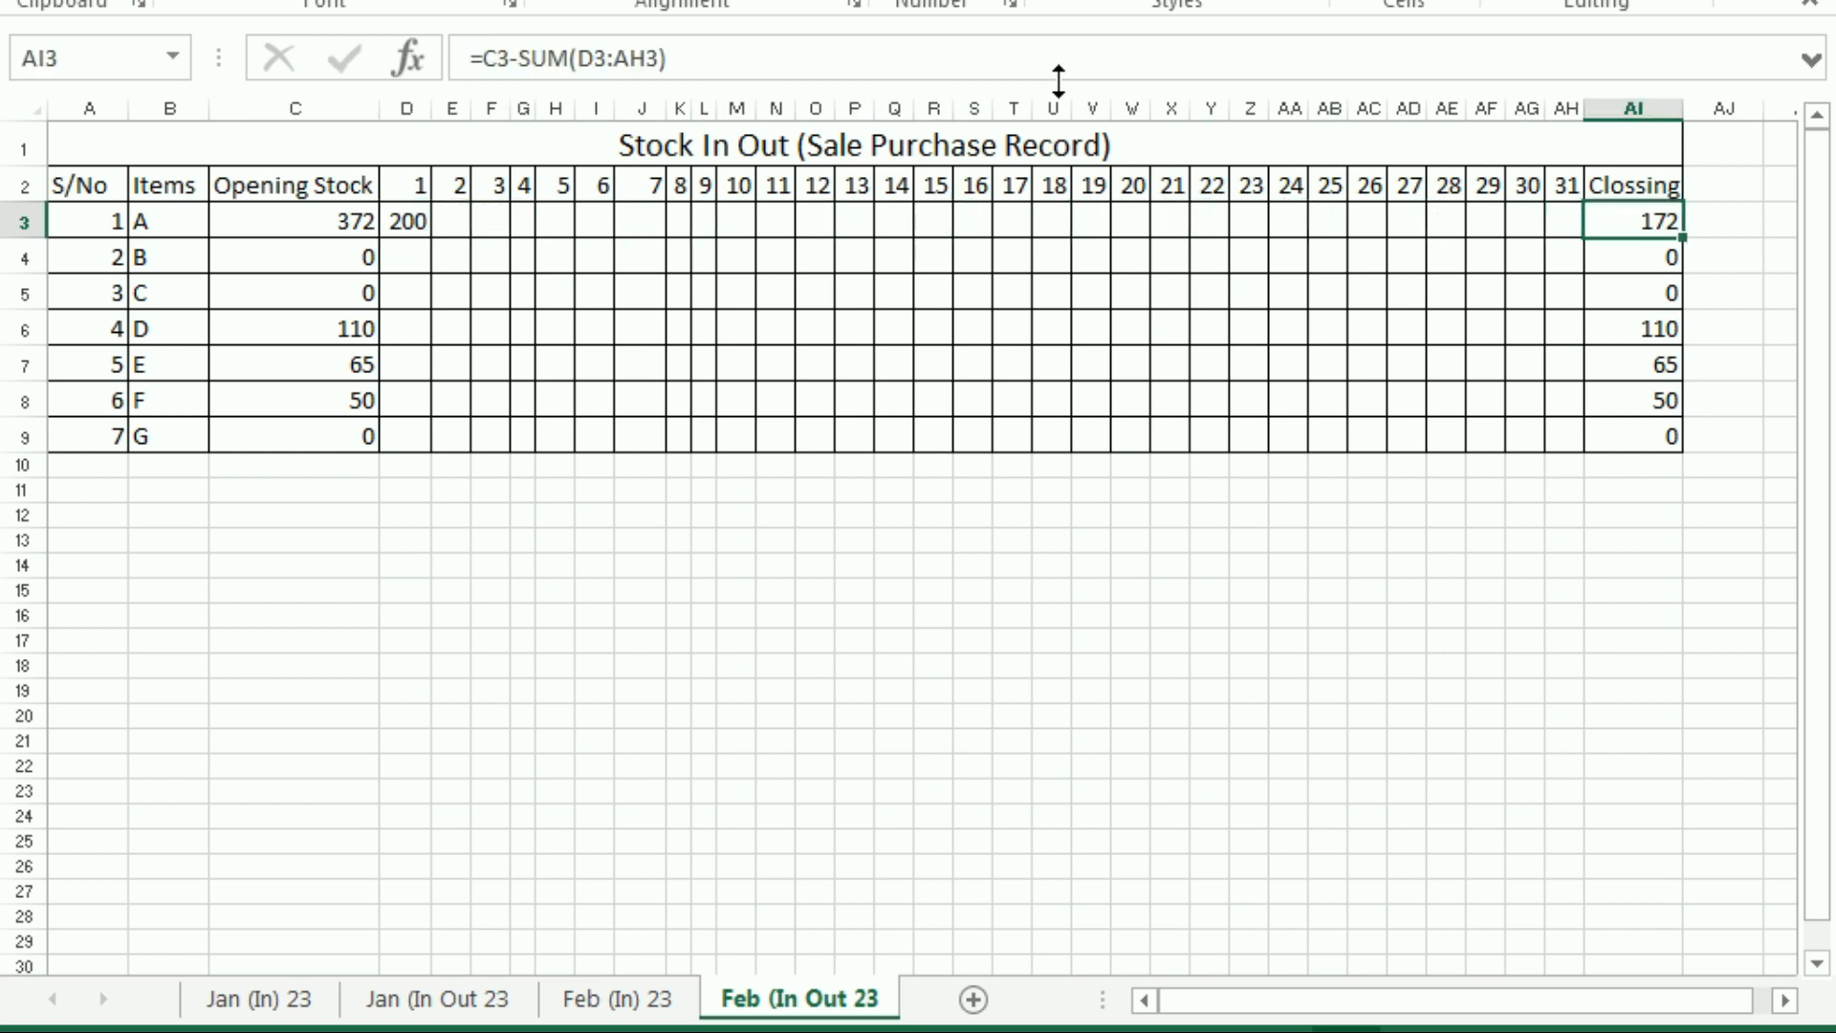